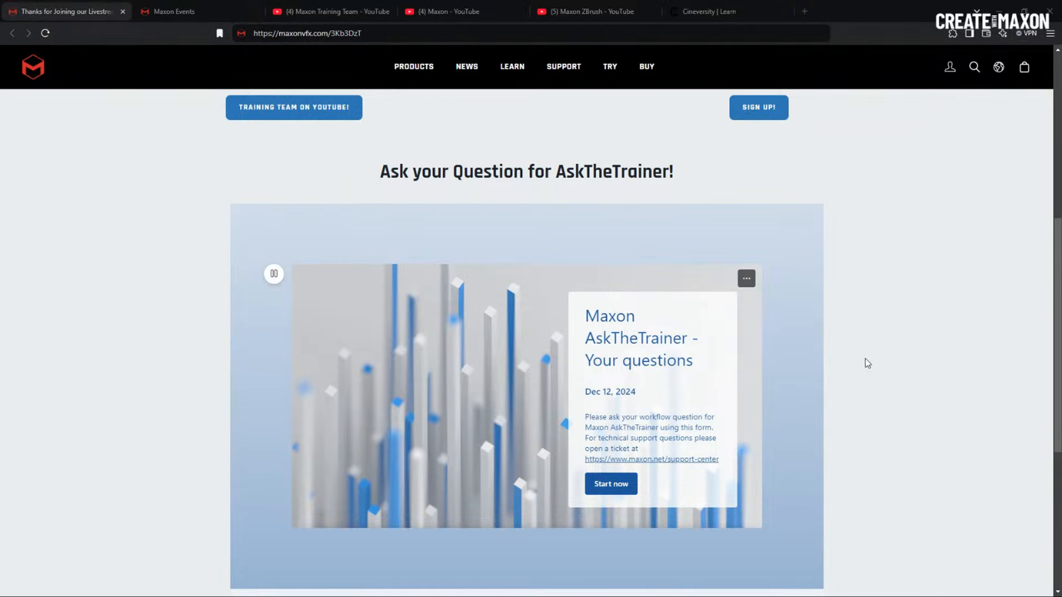
Look over the livestream landing page and the upcoming shows listed on the Maxon Events page
scroll(867, 363, up, 5)
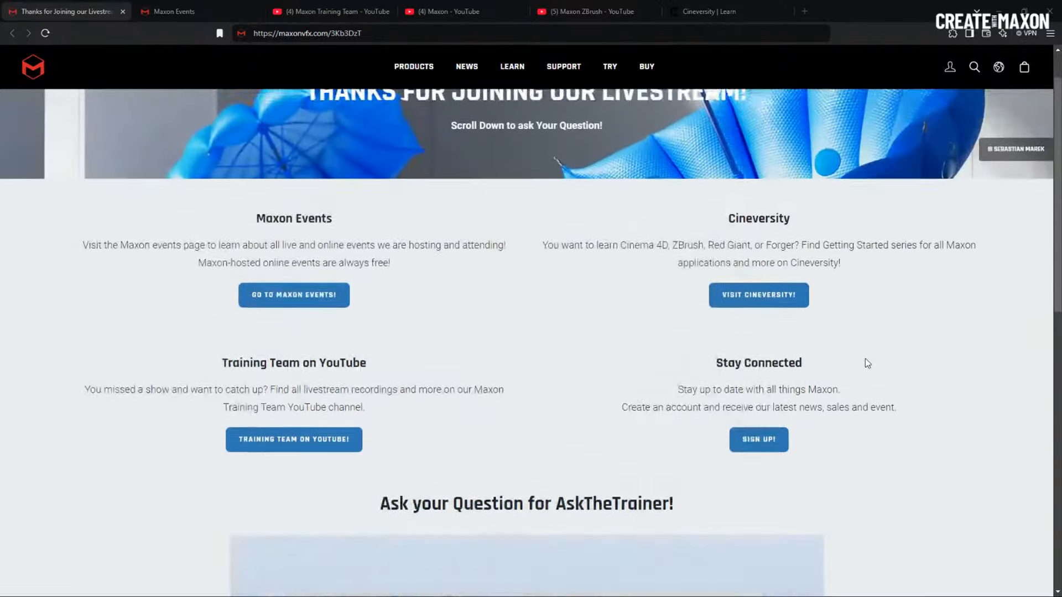
scroll(865, 359, up, 1)
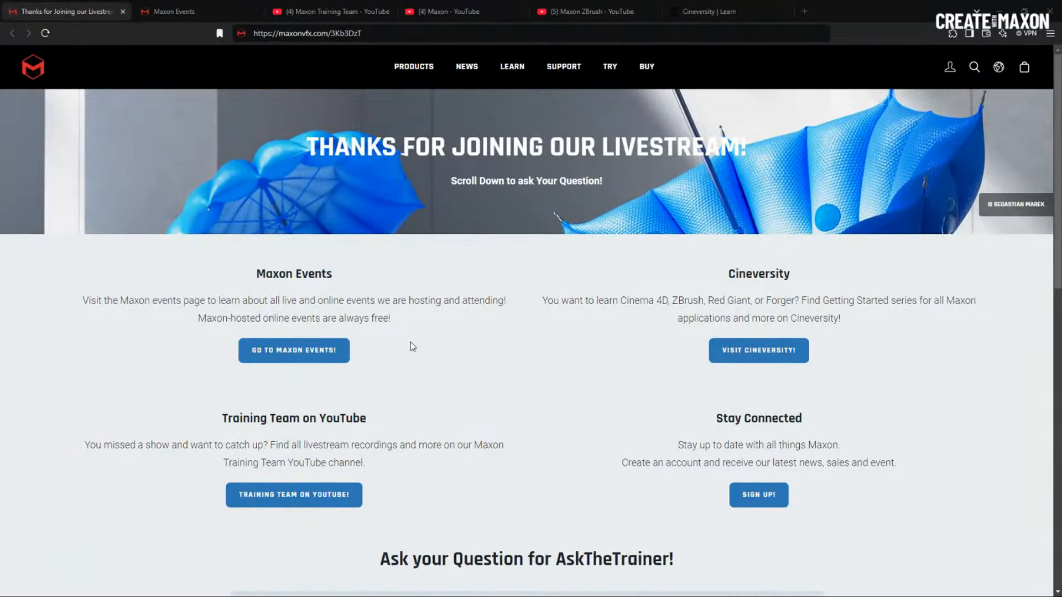
click(185, 15)
scroll(576, 396, down, 6)
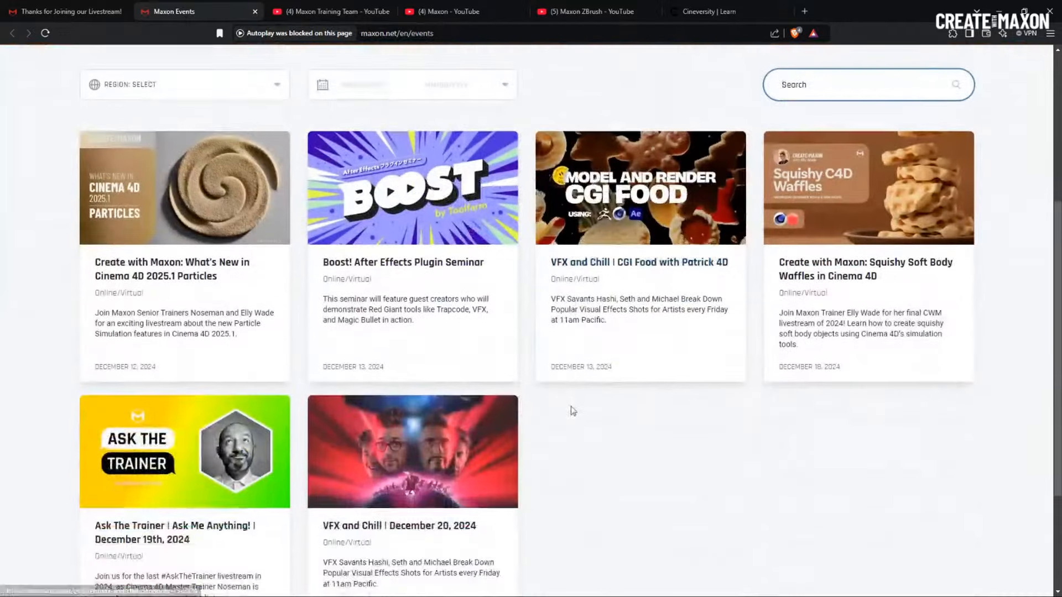
scroll(580, 419, down, 1)
scroll(580, 418, up, 7)
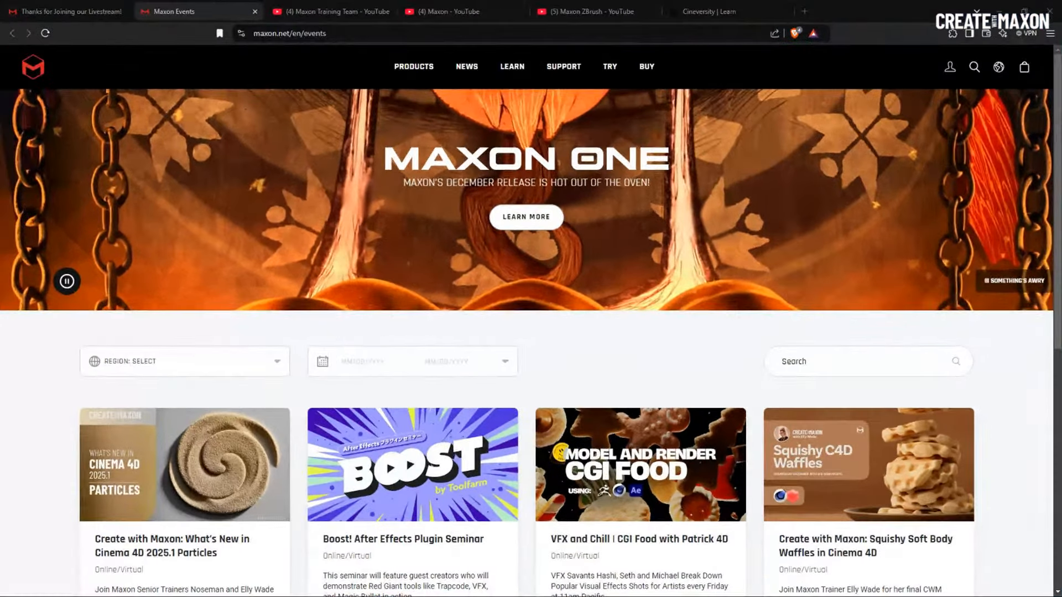
View the Maxon Training Team and Maxon ZBrush YouTube channels and browse the Cineversity tutorials
click(340, 11)
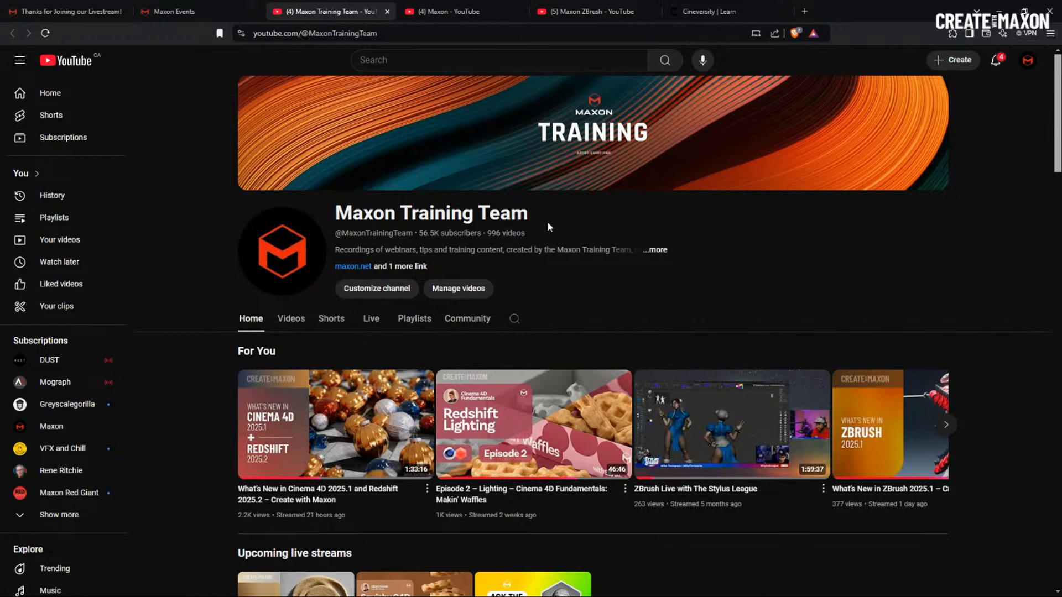
click(563, 14)
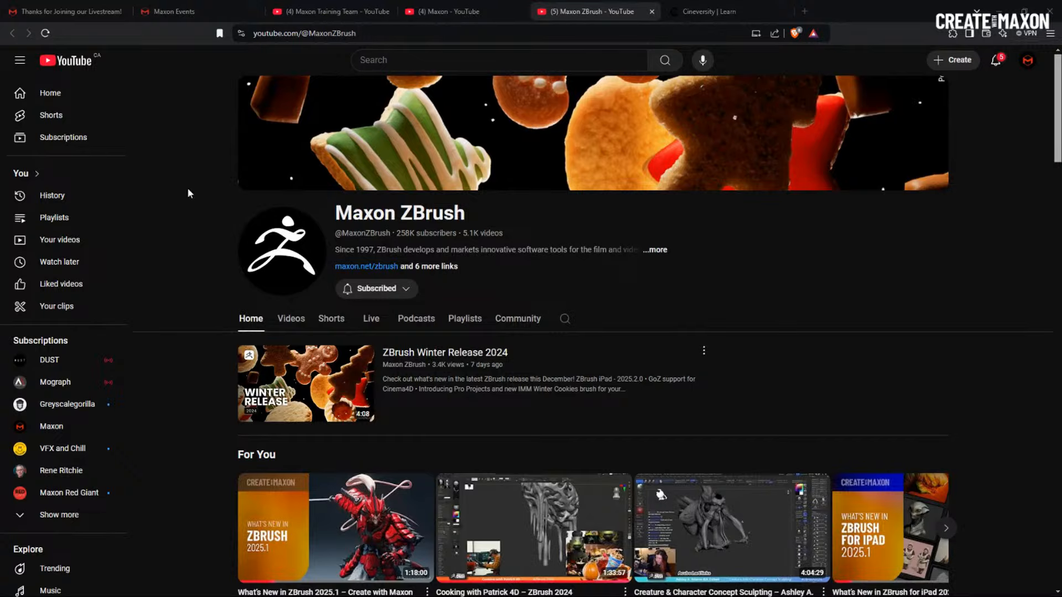
click(704, 16)
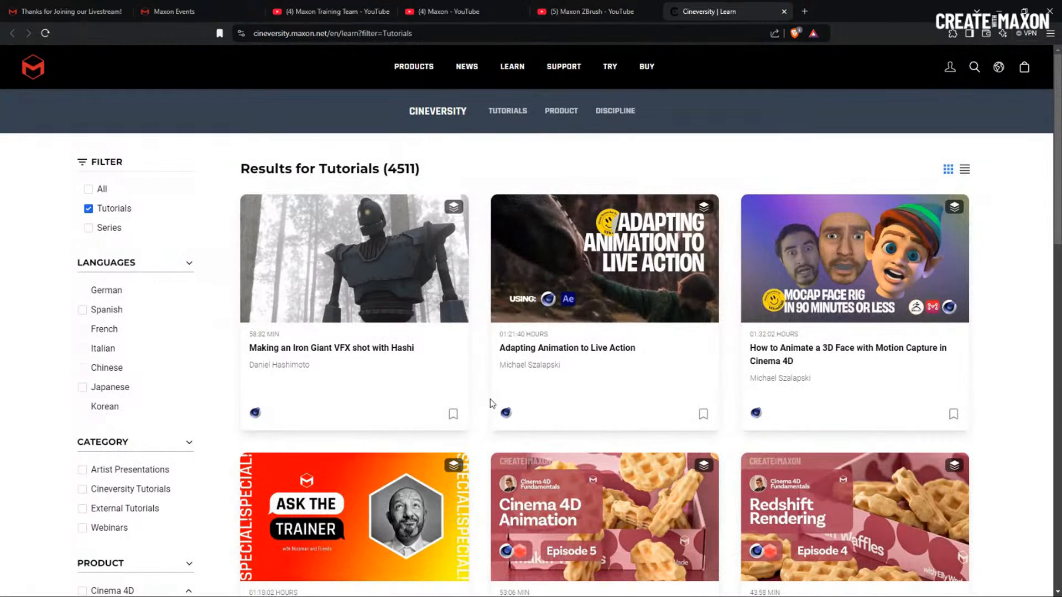
scroll(477, 399, down, 5)
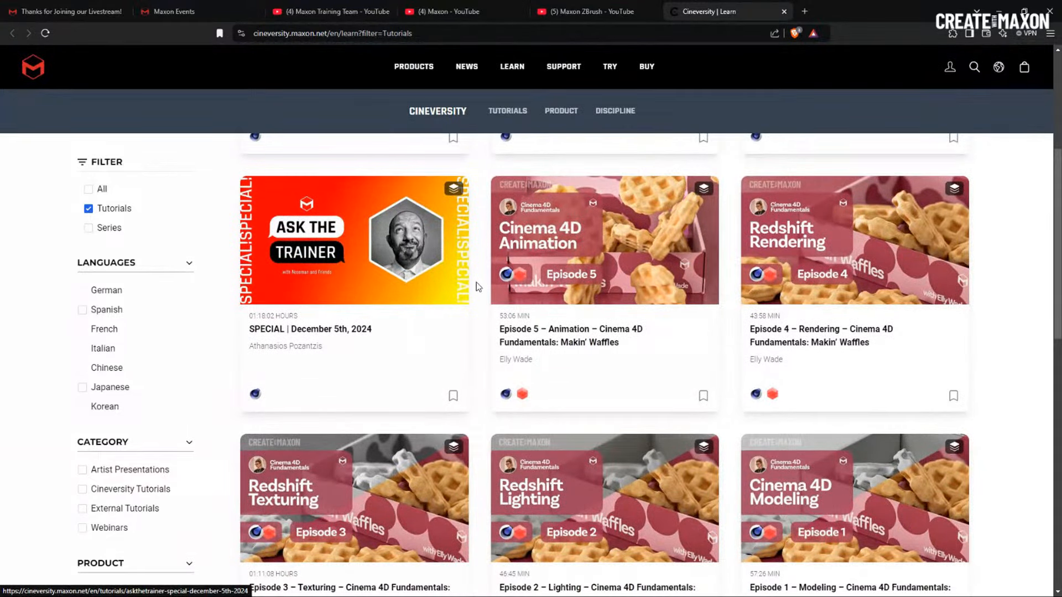
scroll(484, 283, up, 5)
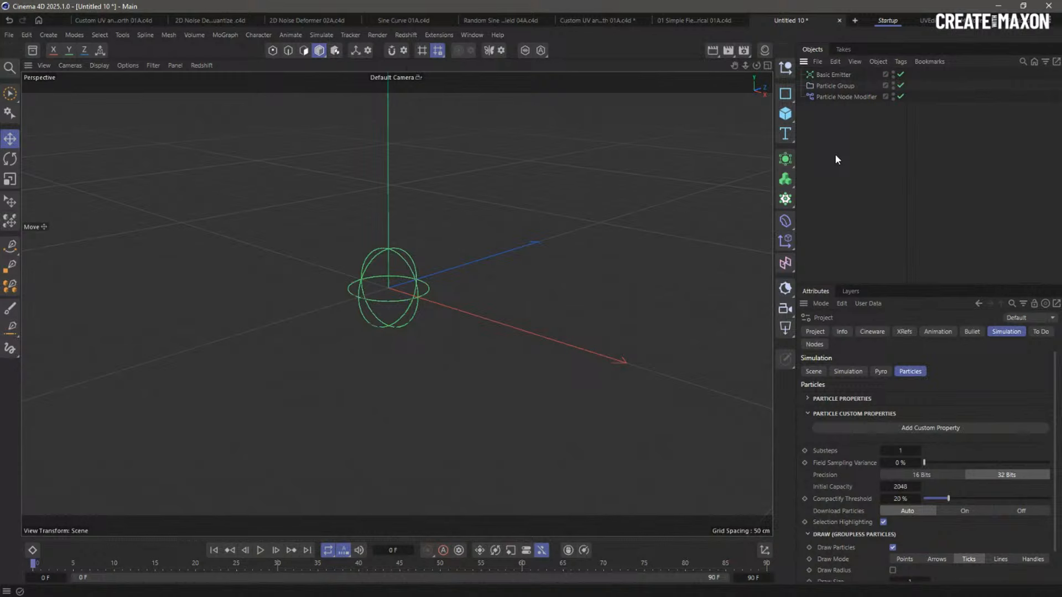
Create a new Cinema 4D project and reveal the standard and custom particle properties in its simulation settings
key(ctrl+n)
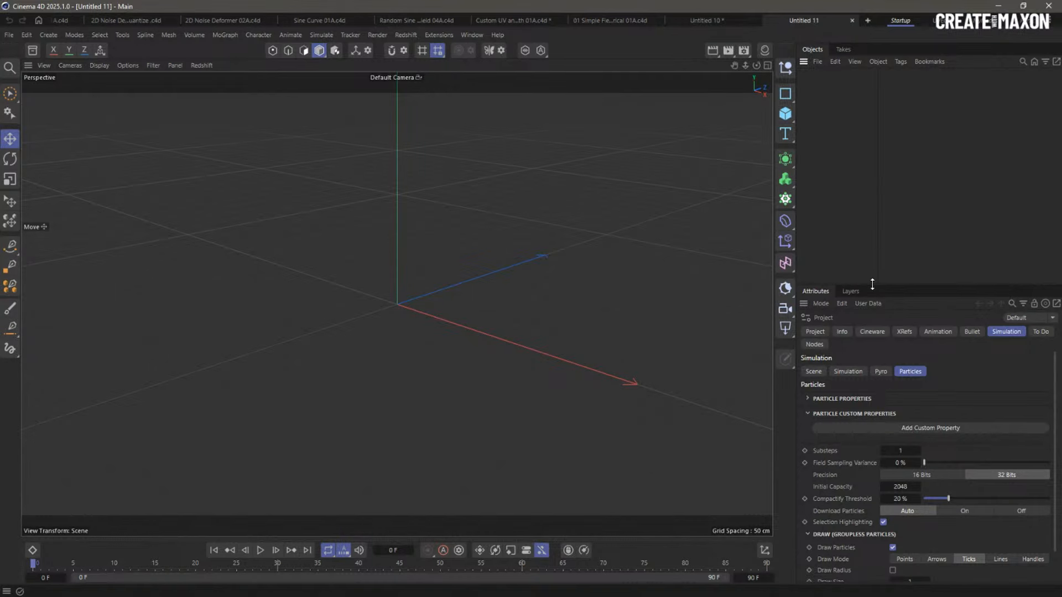
drag(872, 284, 866, 162)
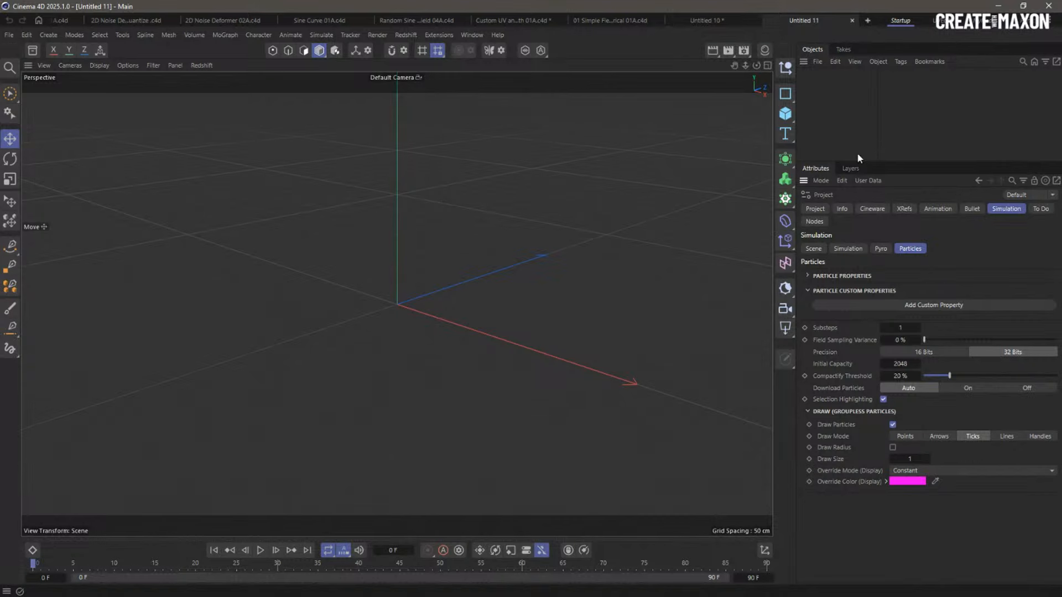
click(808, 292)
click(808, 275)
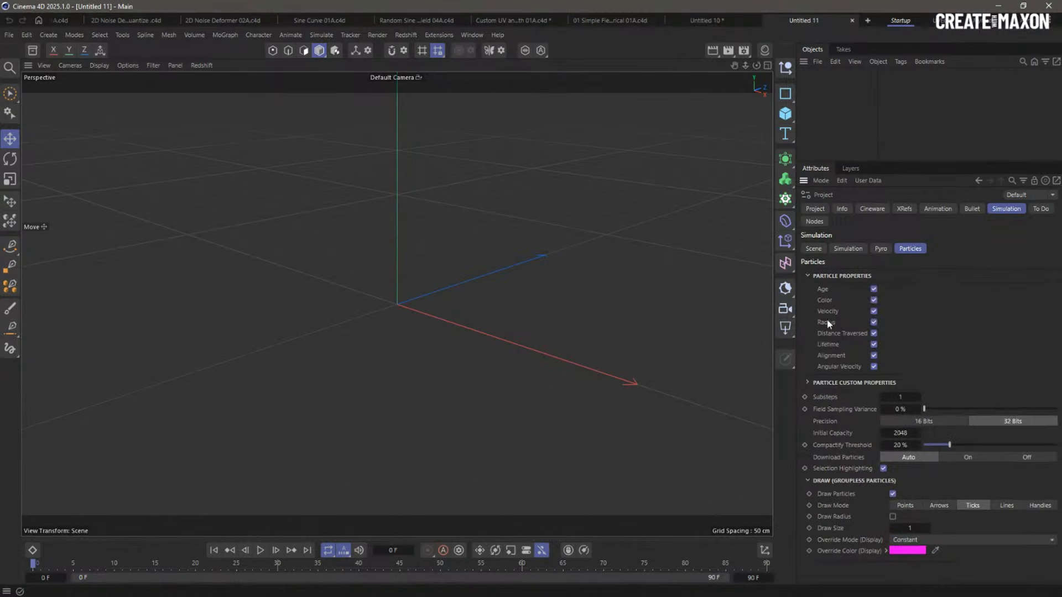
click(808, 383)
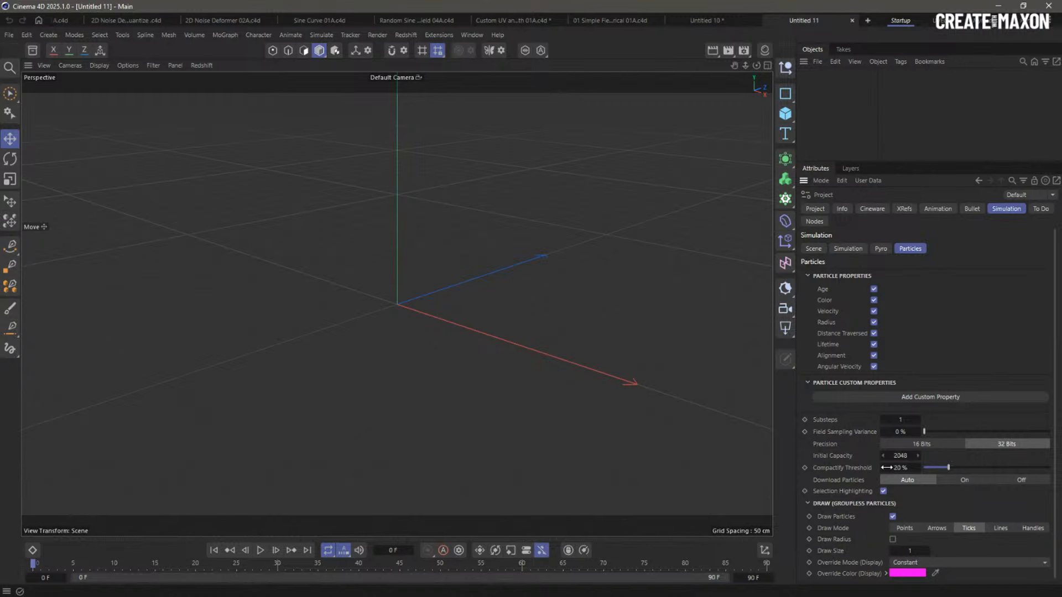
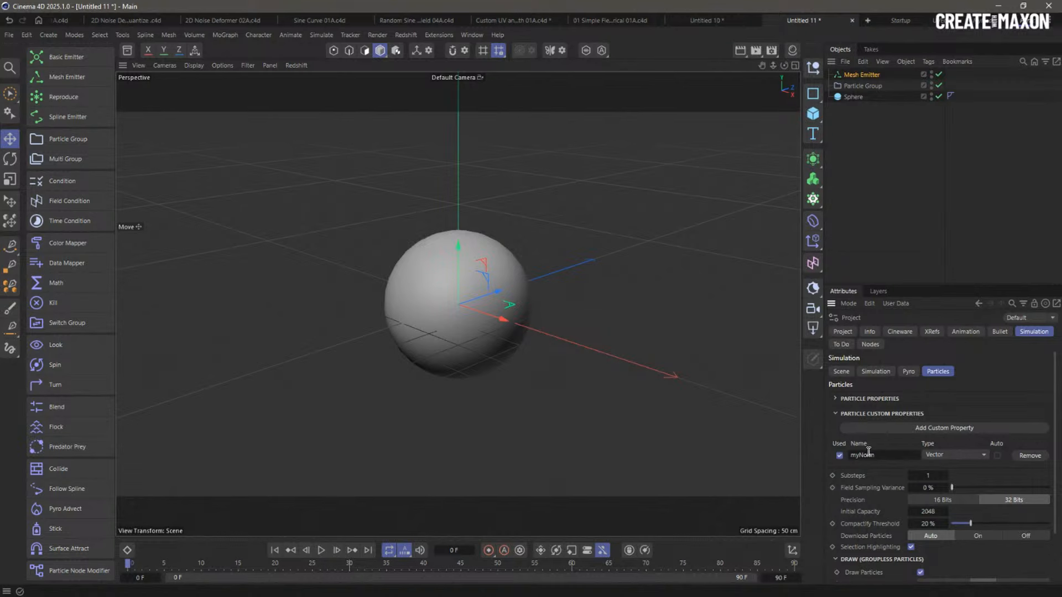
Add a second custom particle property of type Vector and name it myUVW
click(907, 428)
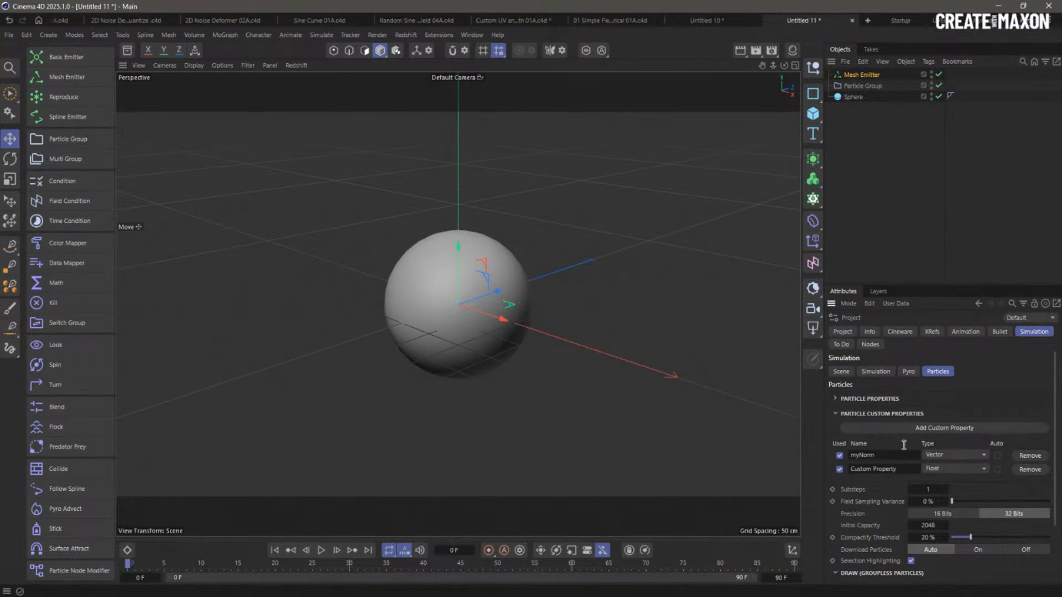
click(941, 468)
click(955, 425)
double_click(874, 469)
text(myUVW)
click(839, 470)
Select the Mesh Emitter, preview its particle emission, and return to the start and advance to frame 1
click(838, 76)
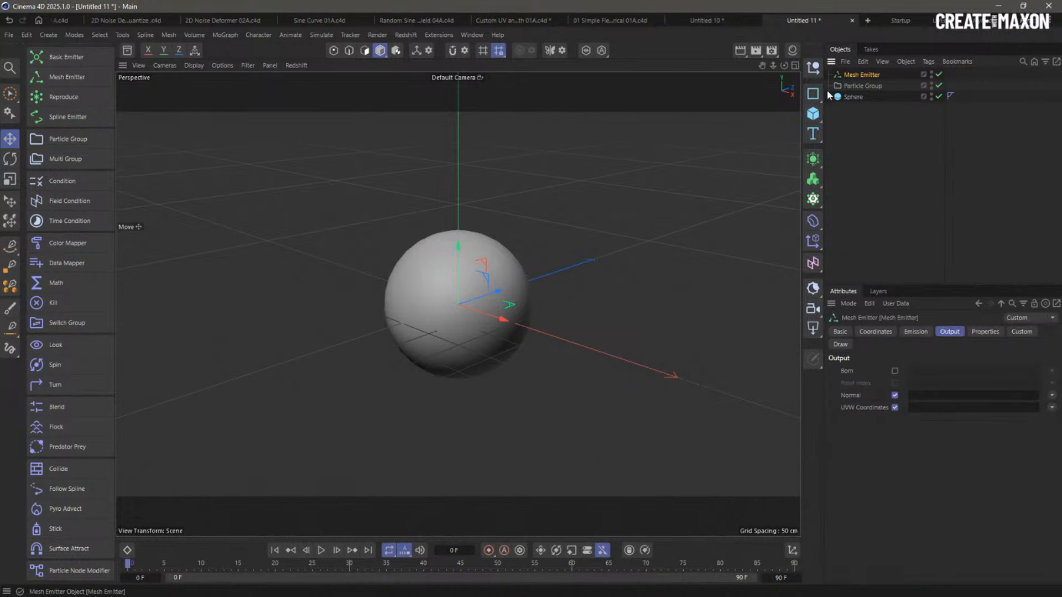
click(322, 550)
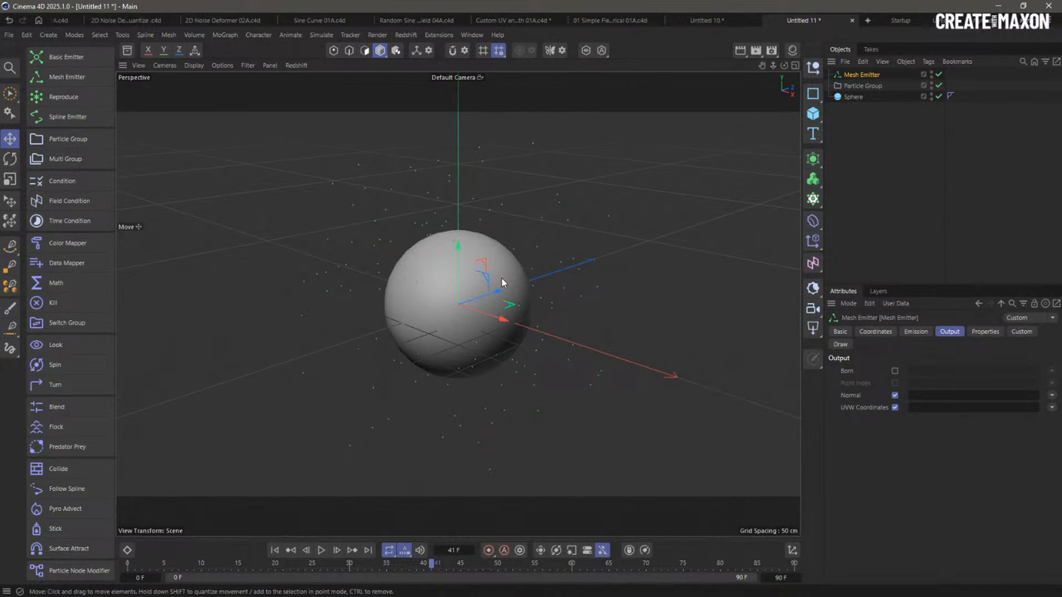
click(274, 551)
click(338, 553)
Display the sphere shaded with its polygon lines and examine its surface up close
scroll(518, 267, up, 8)
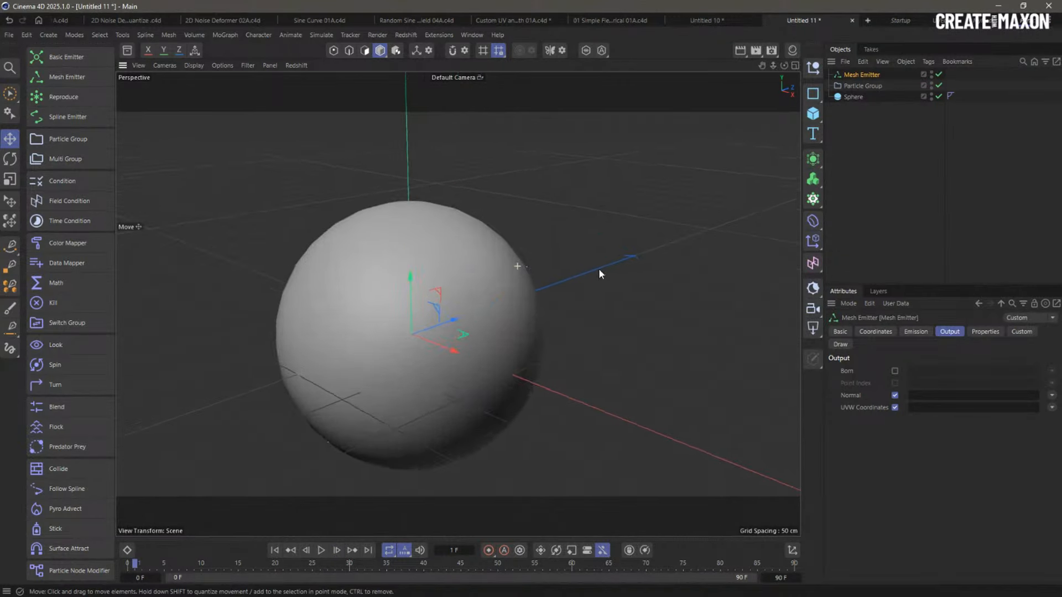
scroll(526, 297, up, 2)
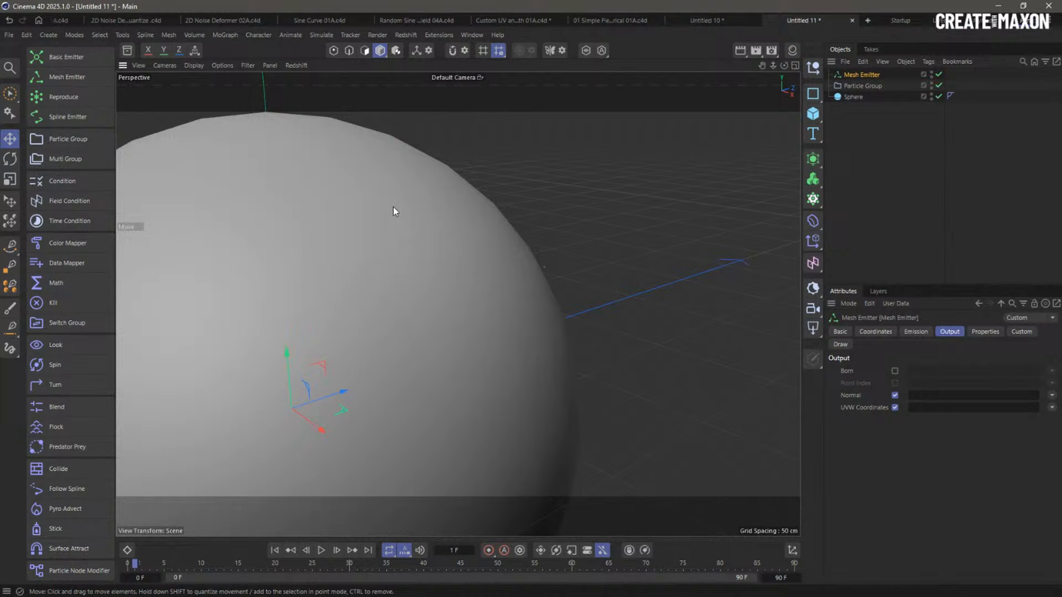
click(193, 65)
click(208, 112)
scroll(545, 284, up, 6)
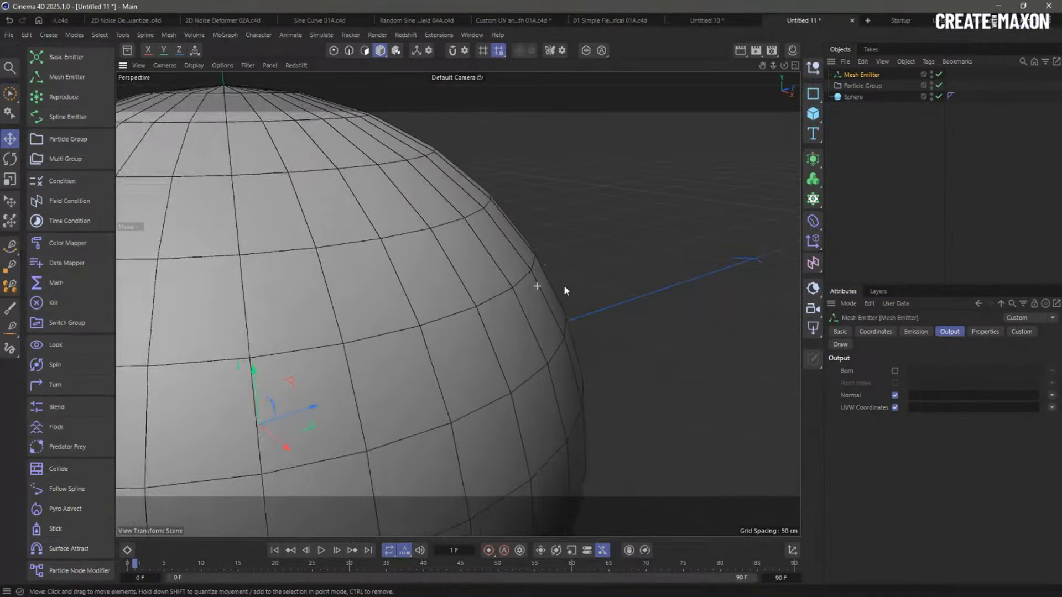
alt+drag(608, 286, 649, 288)
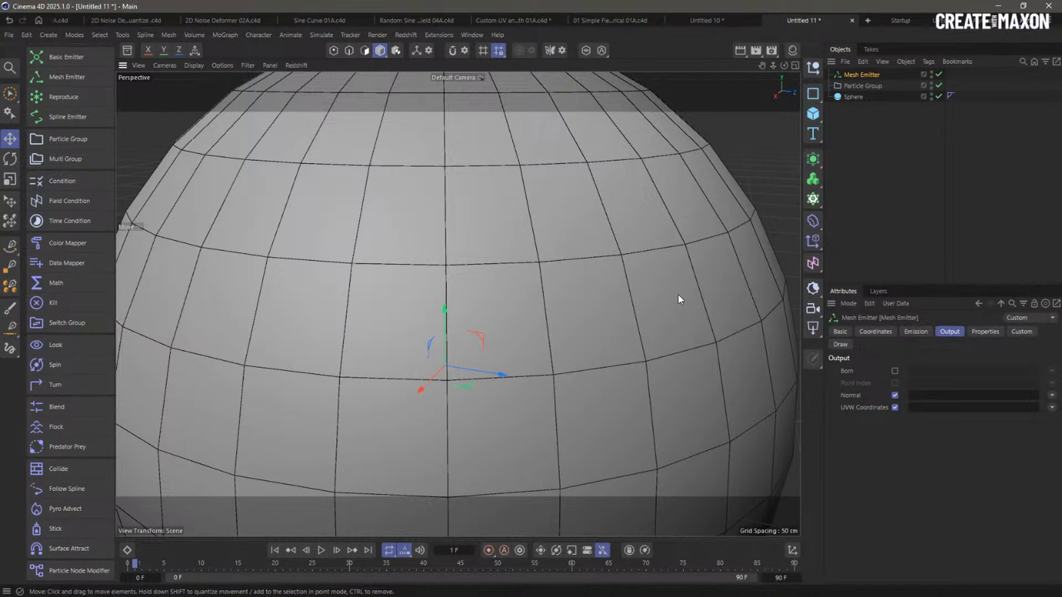
alt+drag(678, 294, 667, 300)
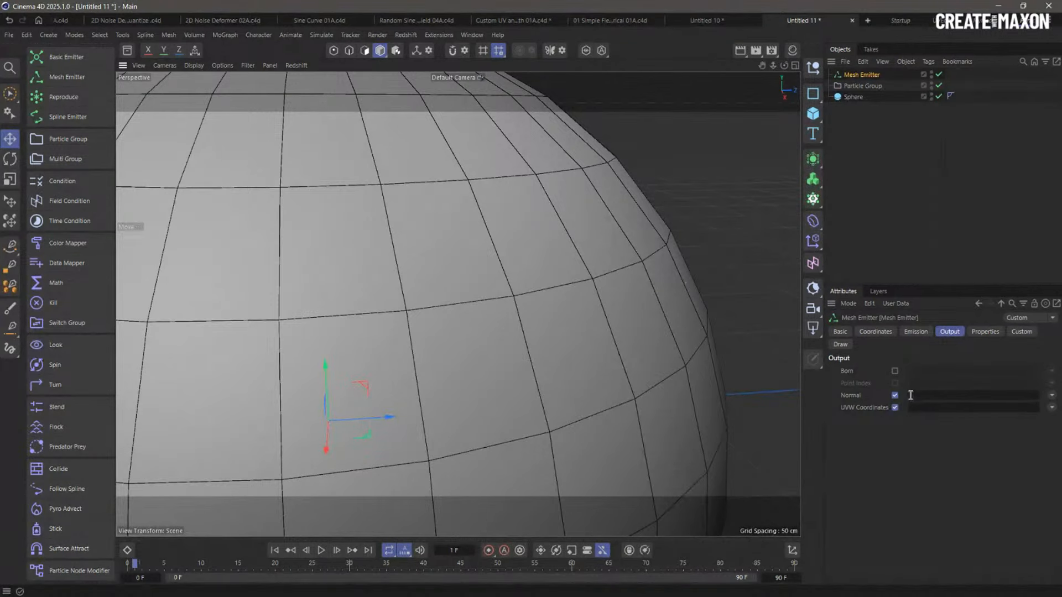
Store the Mesh Emitter's Normal output in myNorm and its UVW Coordinates output in myUVW
click(1052, 395)
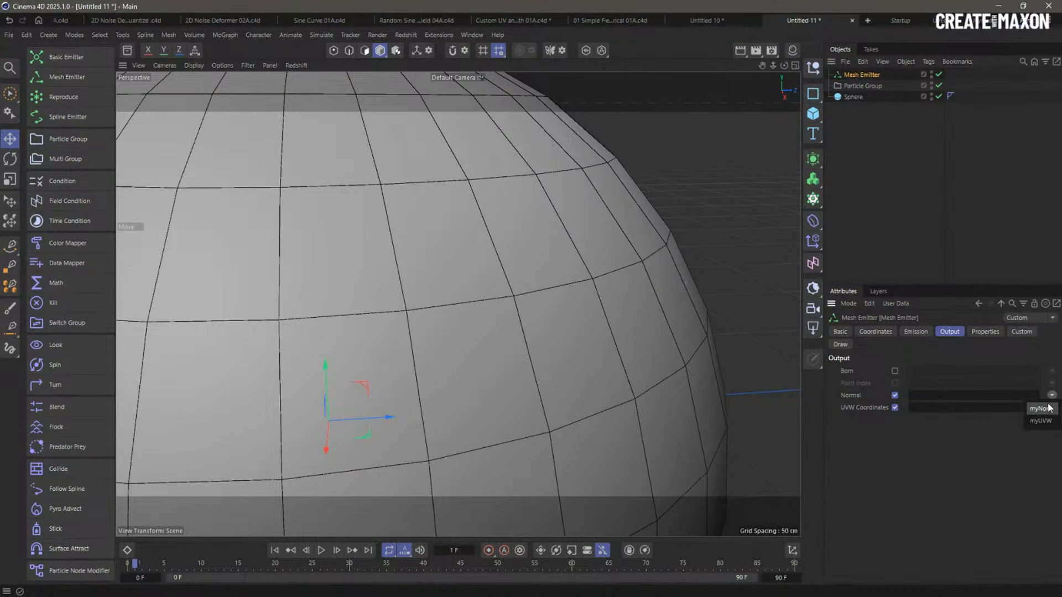
click(1049, 413)
click(1052, 408)
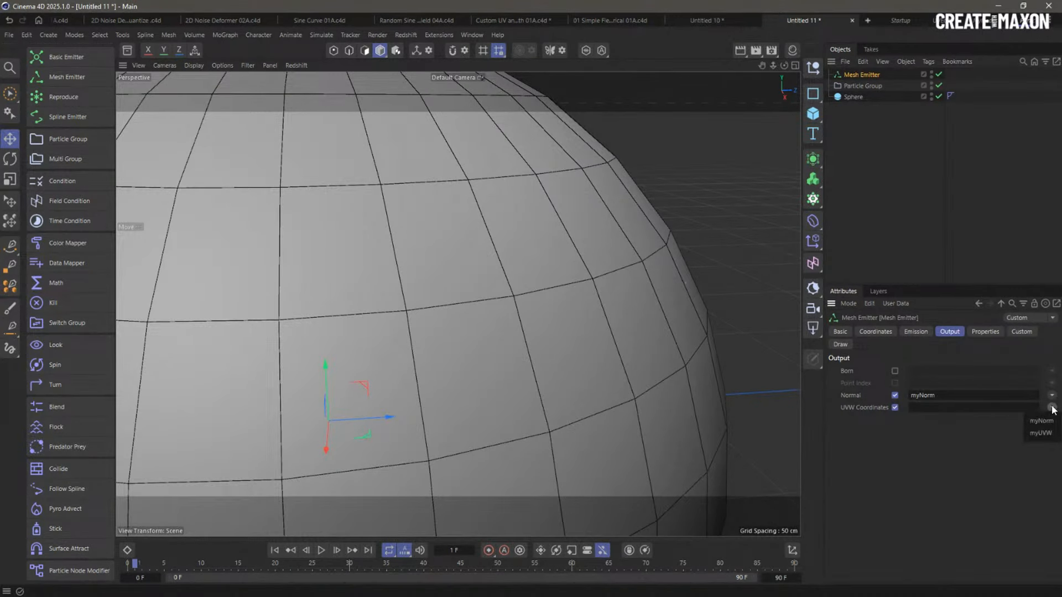
click(1043, 433)
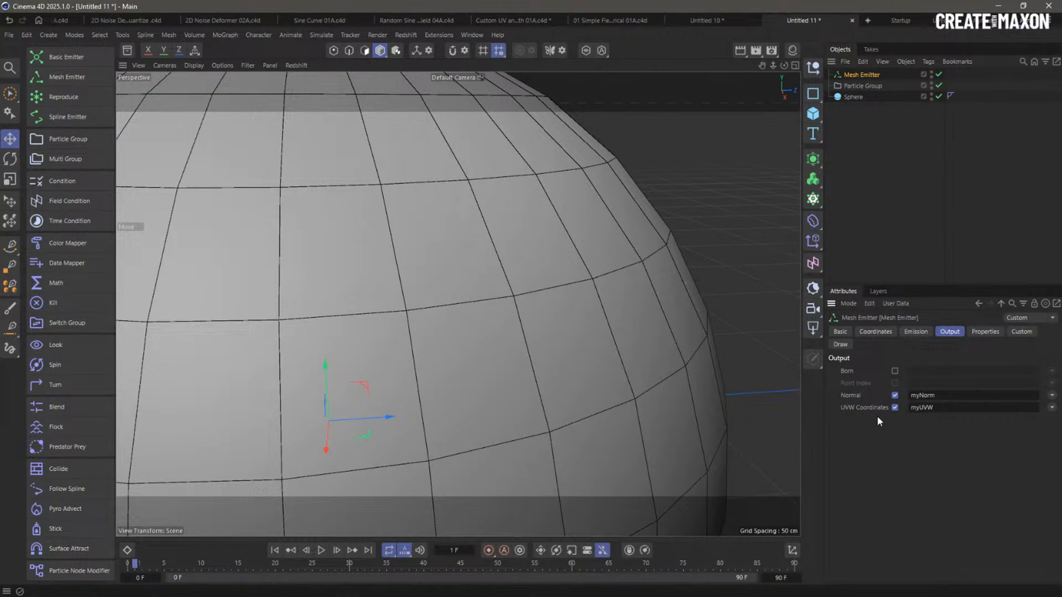
Play the particle simulation up to frame 27 and view the particles around the whole sphere
click(321, 551)
click(321, 551)
scroll(542, 294, down, 5)
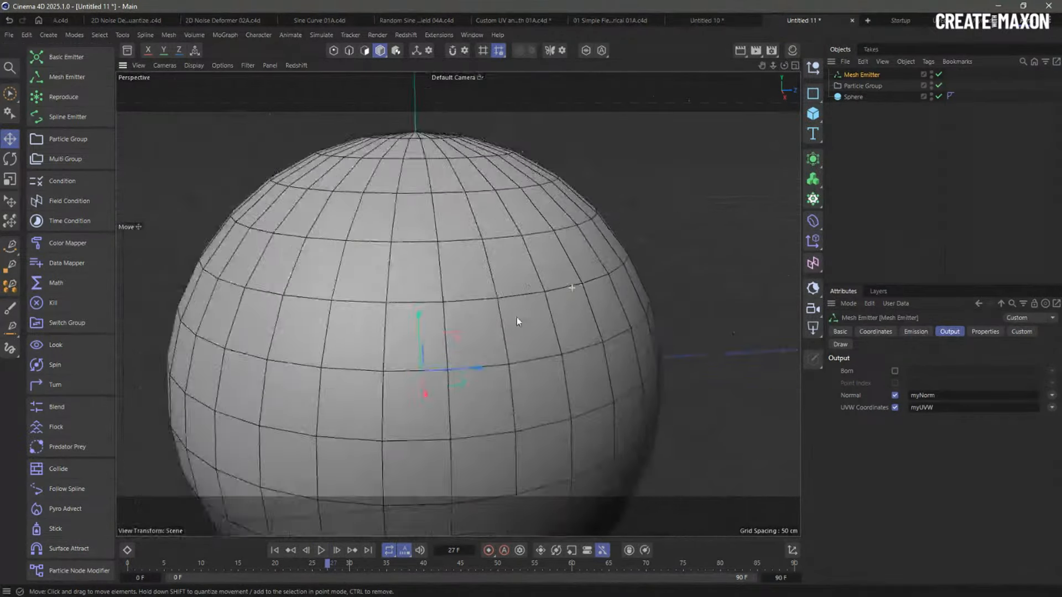
alt+drag(457, 345, 497, 348)
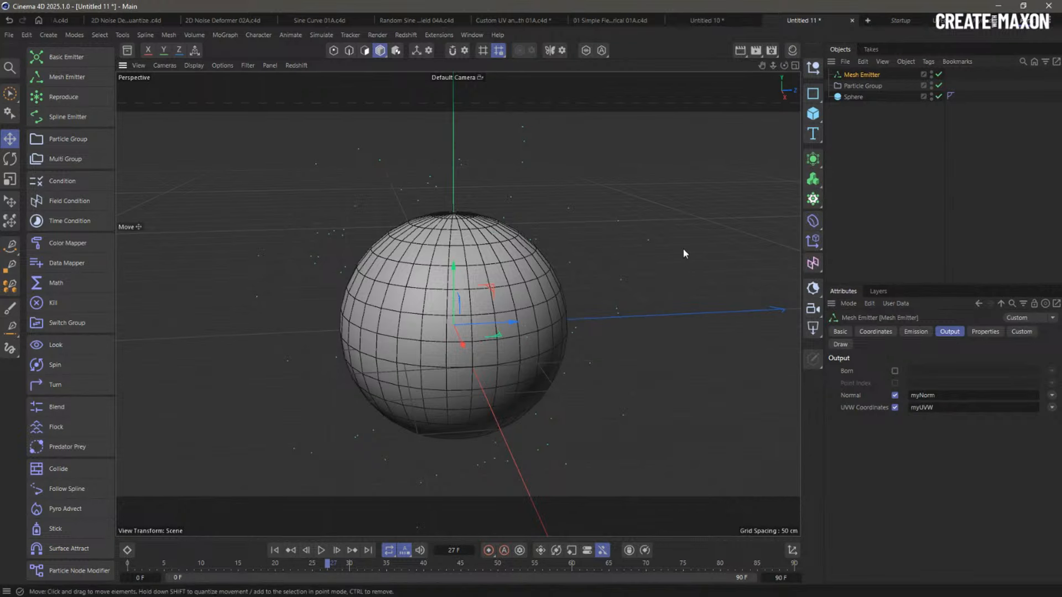
Switch to the open project Custom UV and Position Back & Forth 01A.c4d and show its Mesh Emitter's output settings
middle_drag(147, 21, 427, 47)
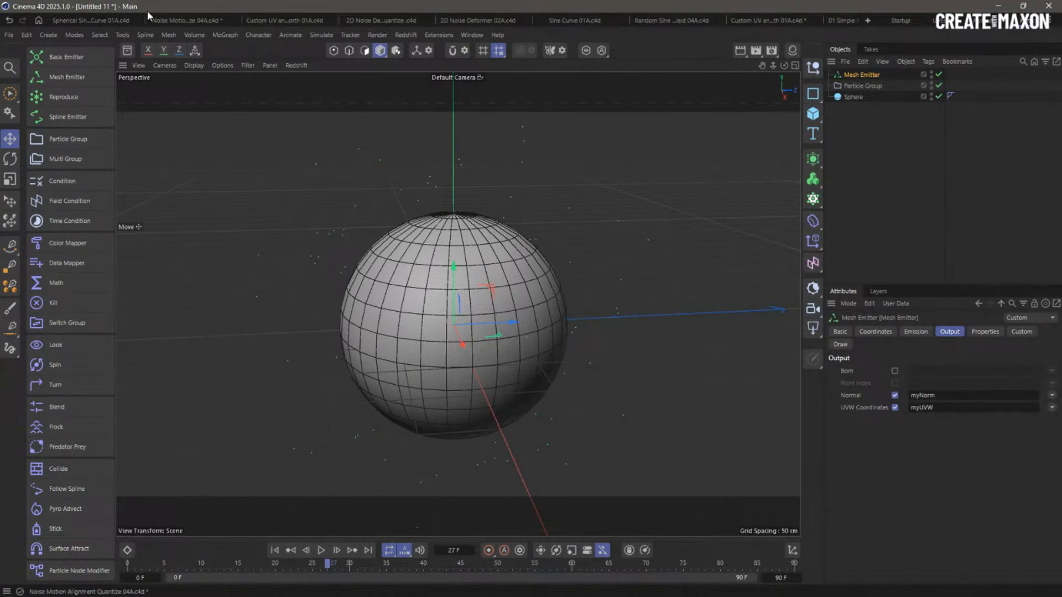
click(470, 33)
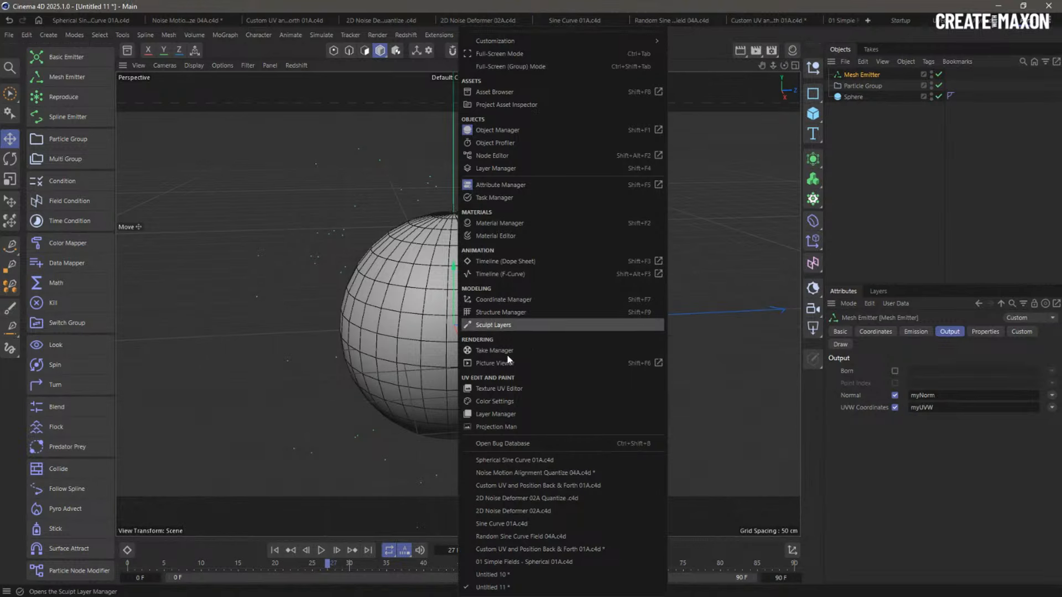
click(593, 486)
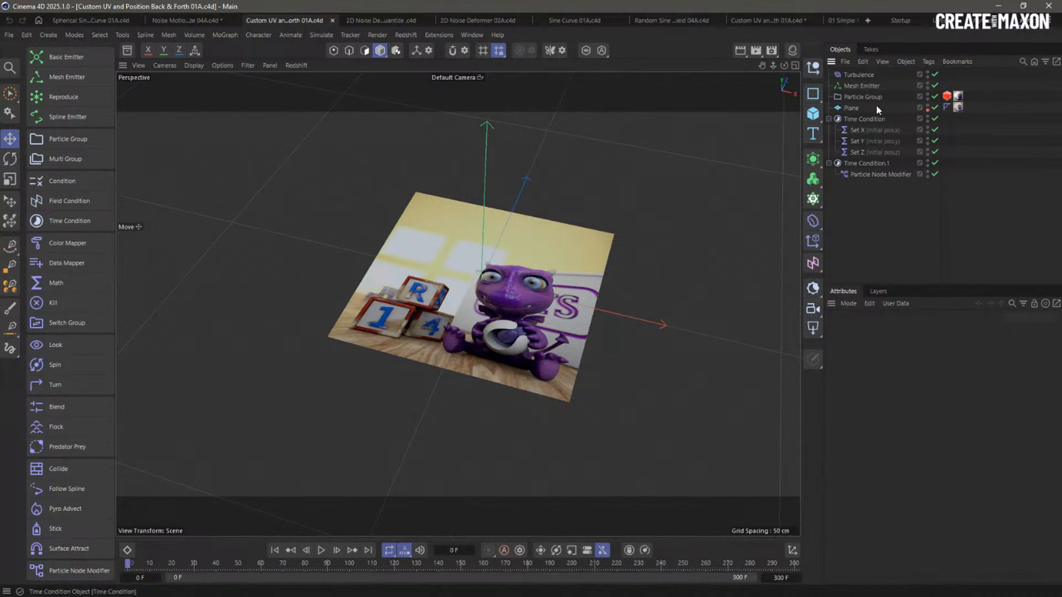
click(858, 87)
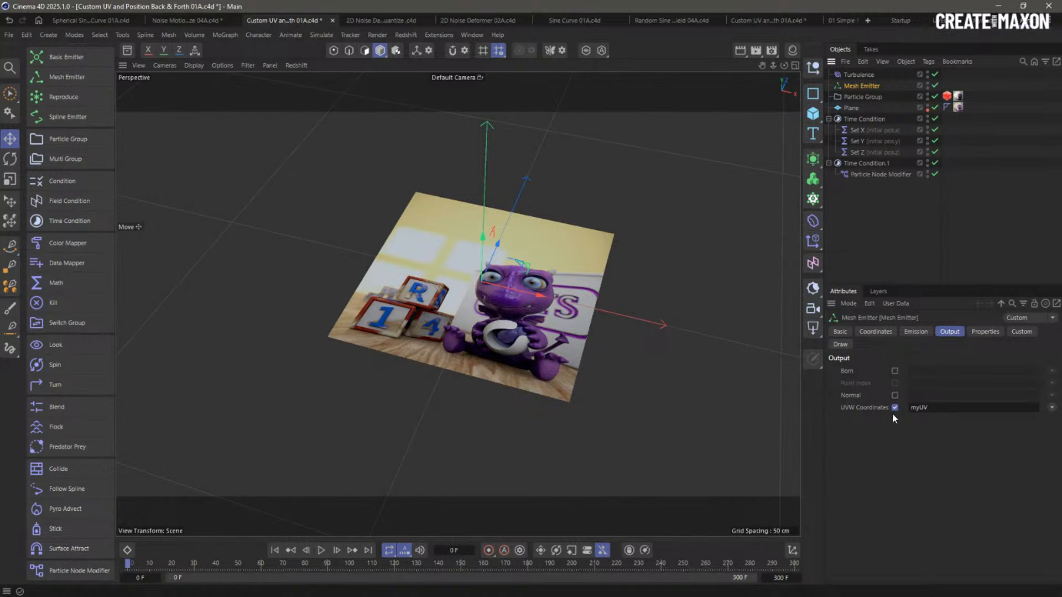
Advance the simulation to frame 2 and examine the emitted particles on the textured plane
click(336, 550)
click(337, 550)
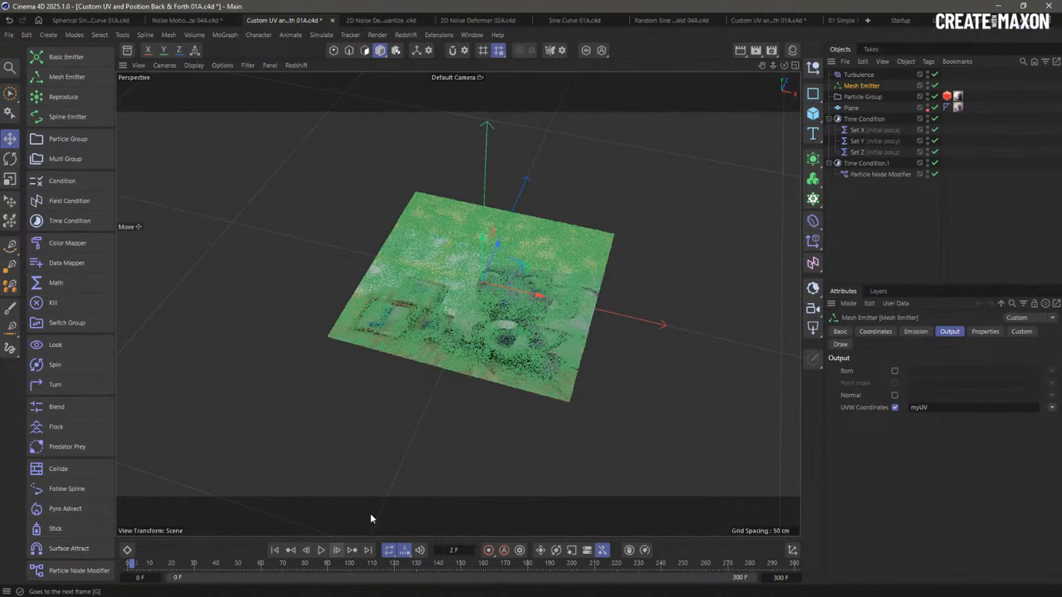
alt+right_drag(612, 236, 780, 222)
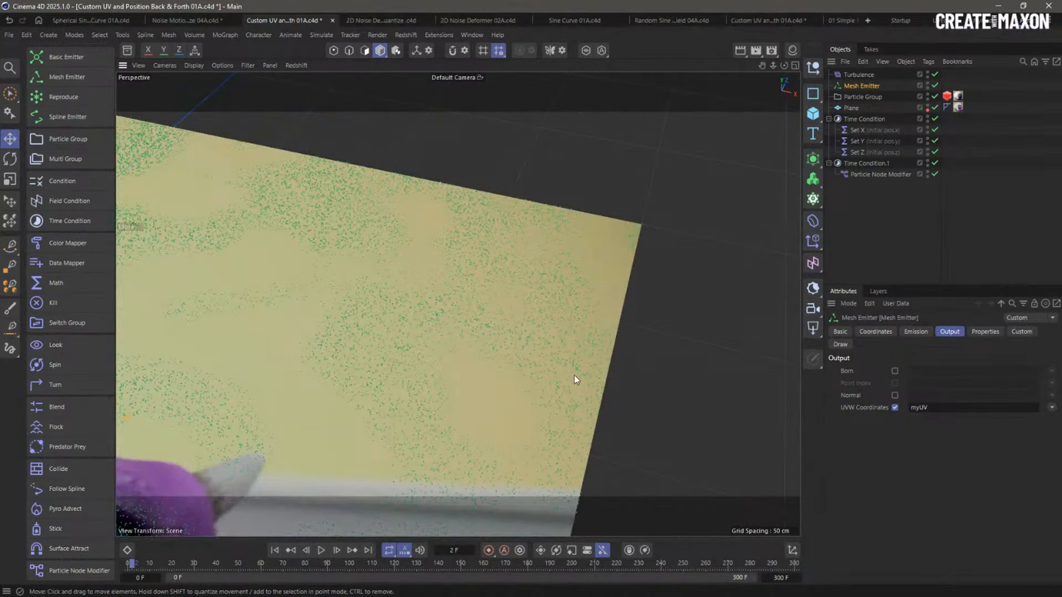
alt+right_drag(574, 375, 403, 394)
alt+middle_drag(469, 415, 494, 295)
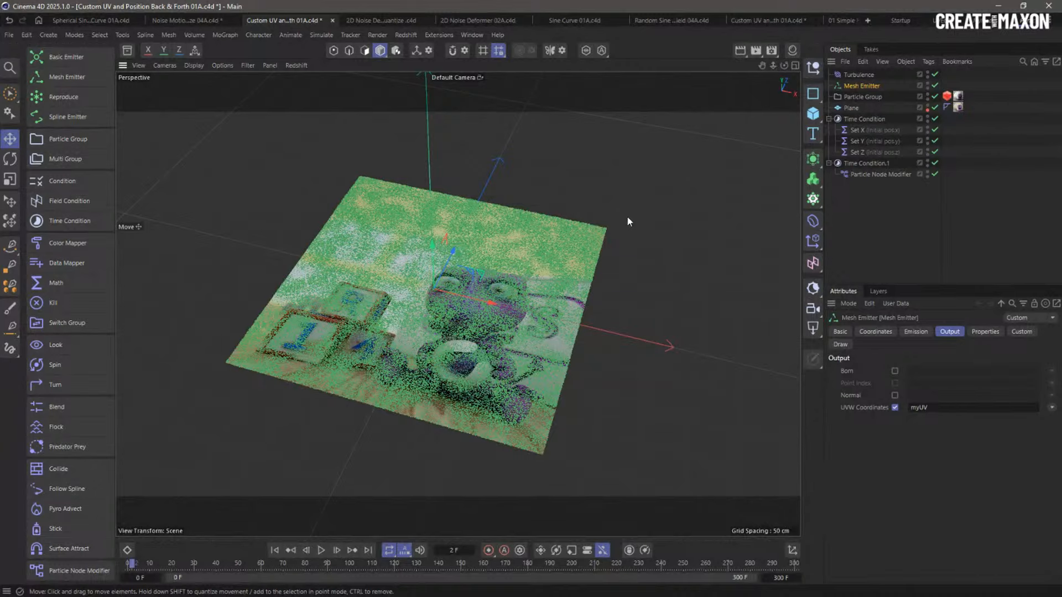
Open the Particles material in an enlarged Node Editor showing its complete node graph
click(791, 51)
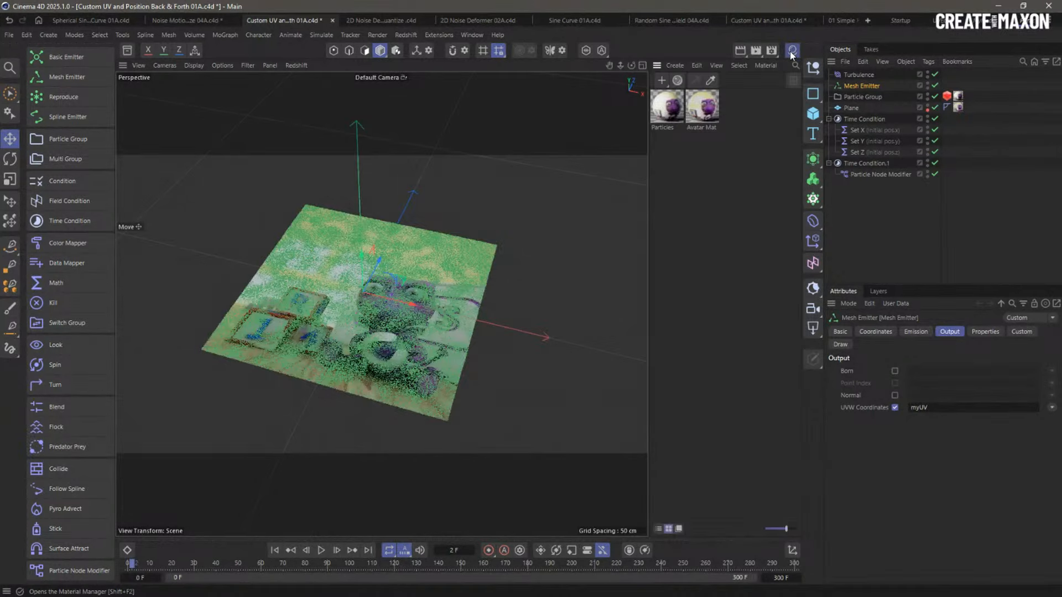
double_click(674, 110)
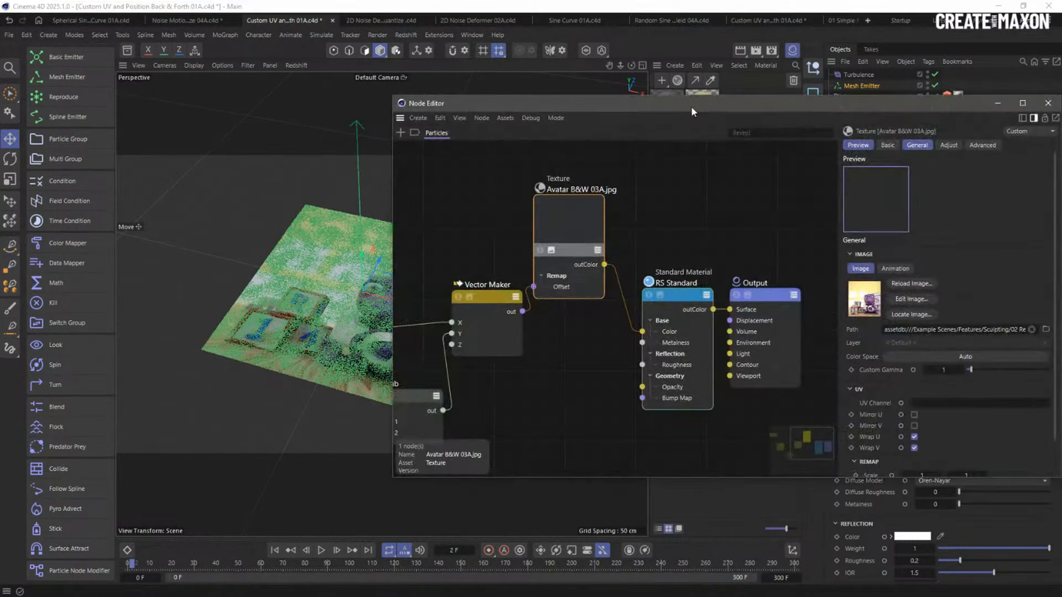
drag(692, 106, 462, 62)
drag(828, 433, 1005, 522)
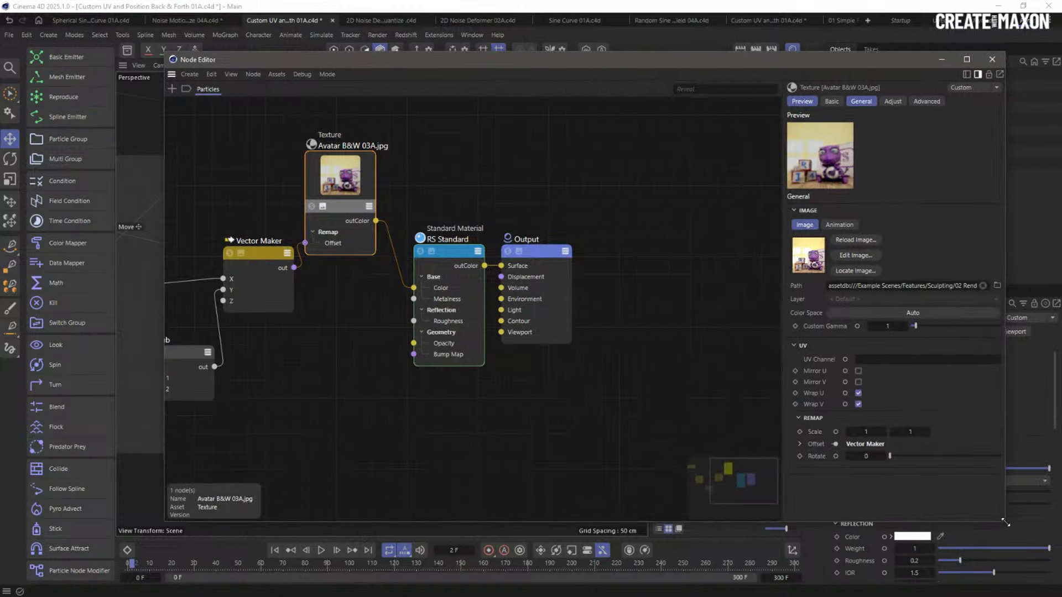
click(365, 374)
middle_drag(334, 374, 529, 379)
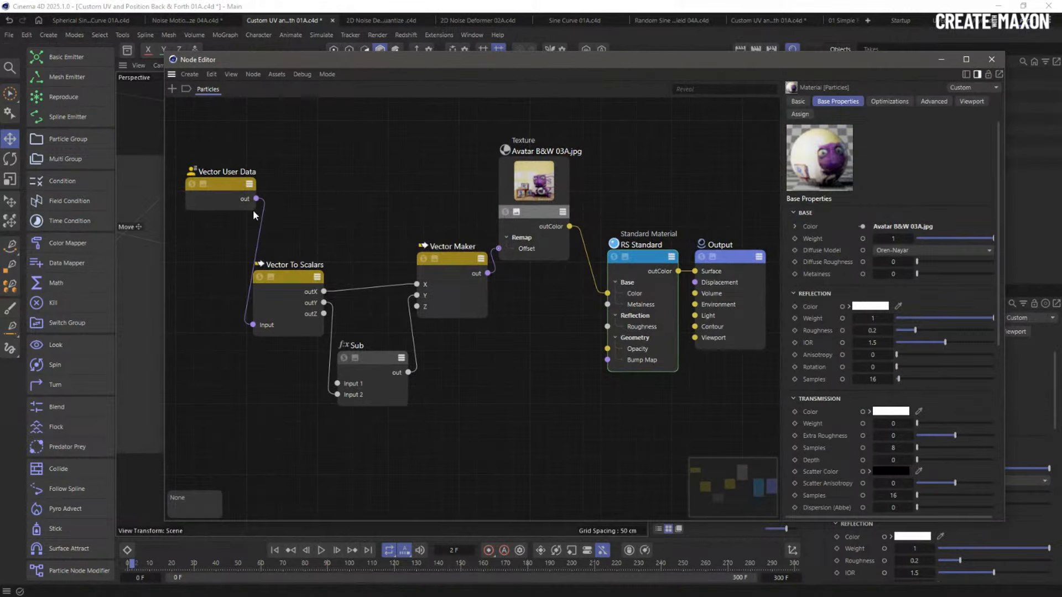
Examine the Vector User Data, Vector To Scalars, Sub and Vector Maker nodes feeding the texture's Offset
click(225, 180)
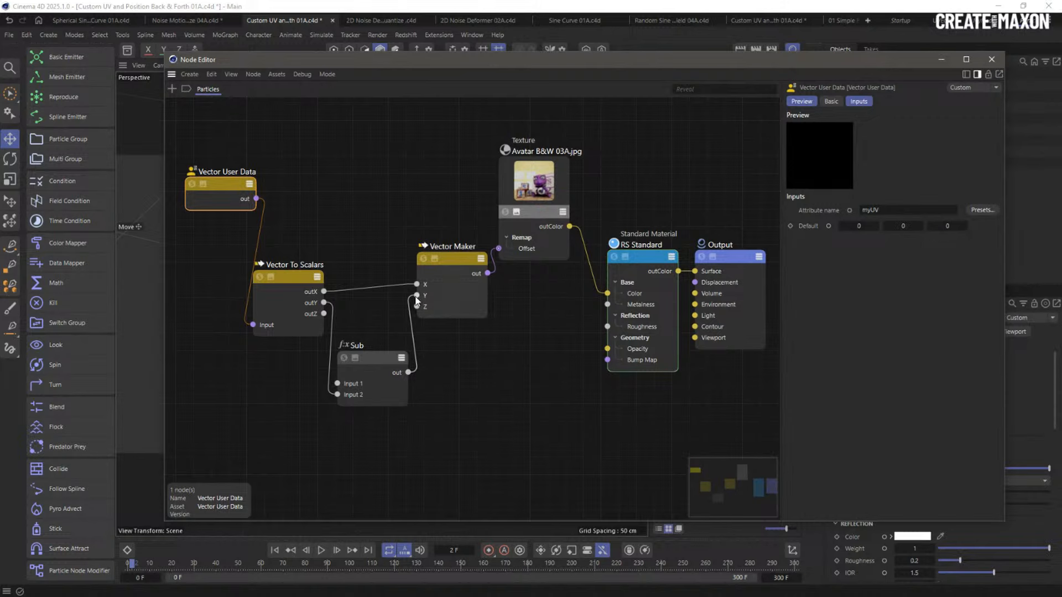
drag(289, 280, 309, 264)
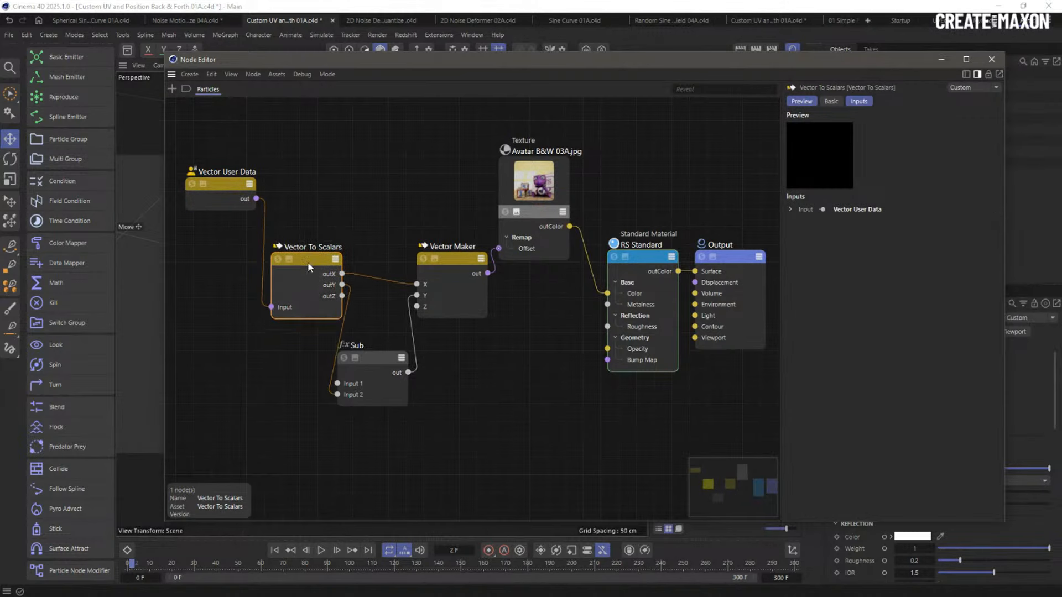
drag(284, 210, 449, 410)
click(449, 408)
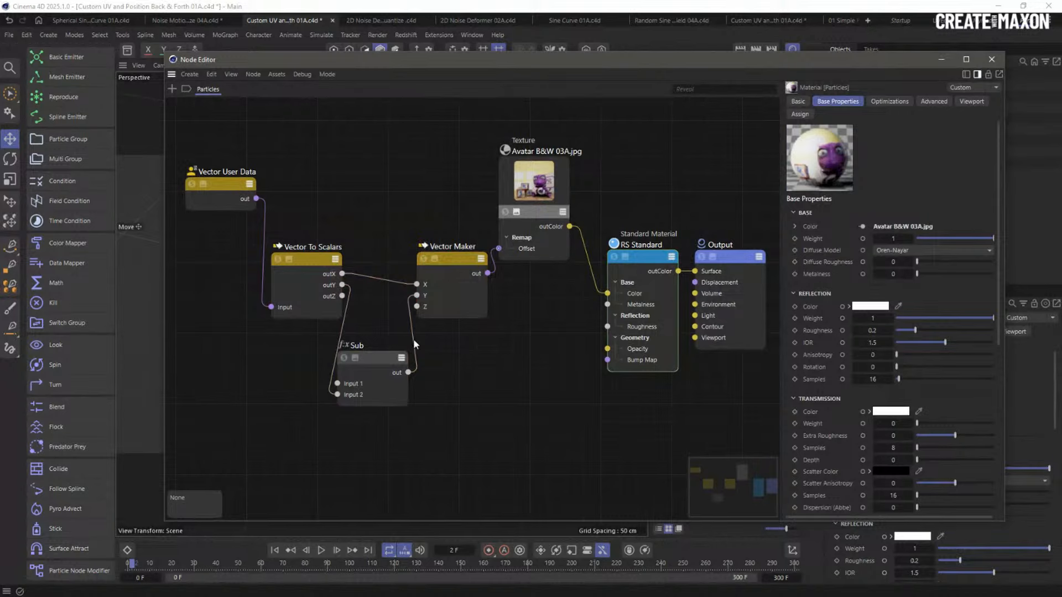
click(372, 361)
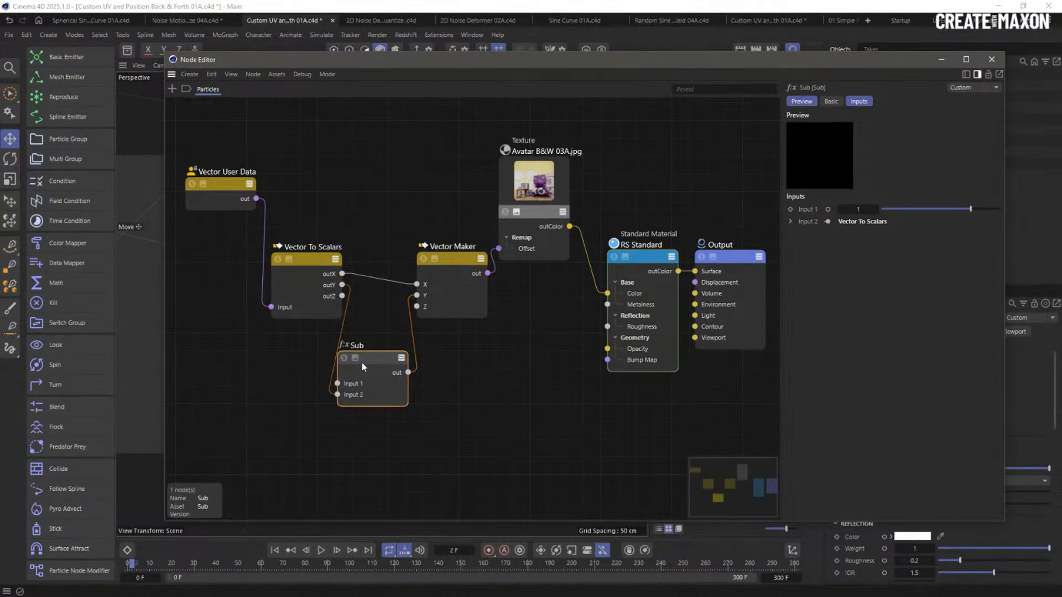
drag(446, 260, 430, 258)
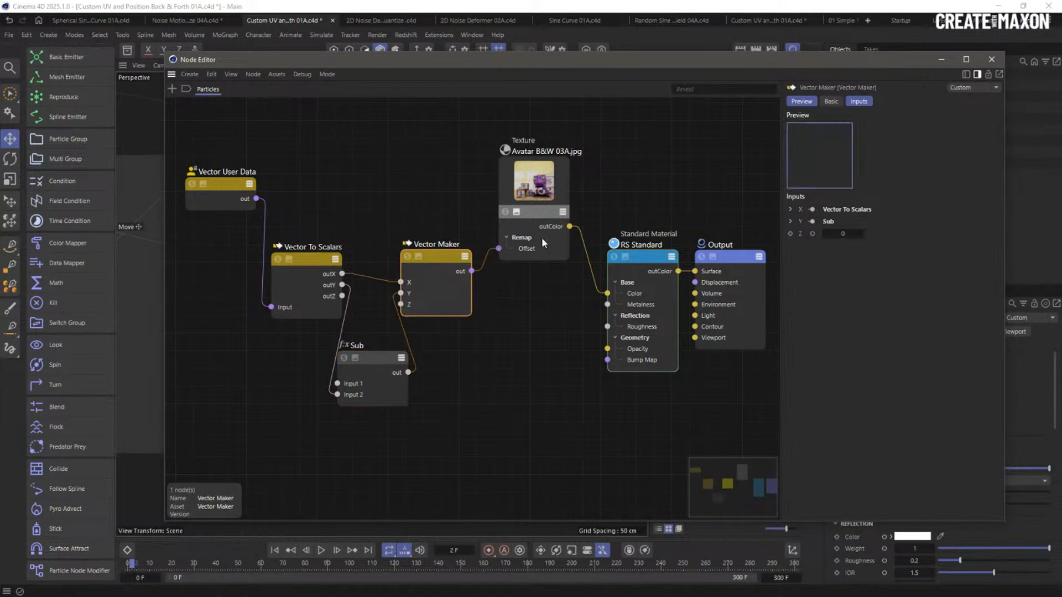
Try to wire Vector User Data directly into the texture's Remap Offset, and hide the Plane in the viewport
drag(257, 200, 499, 248)
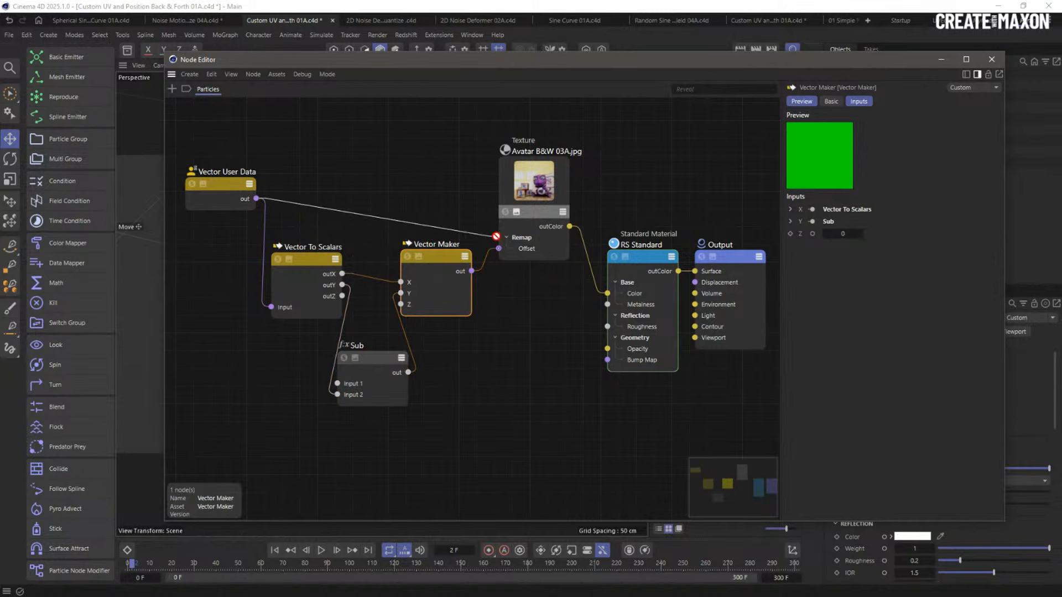
drag(420, 63, 1061, 282)
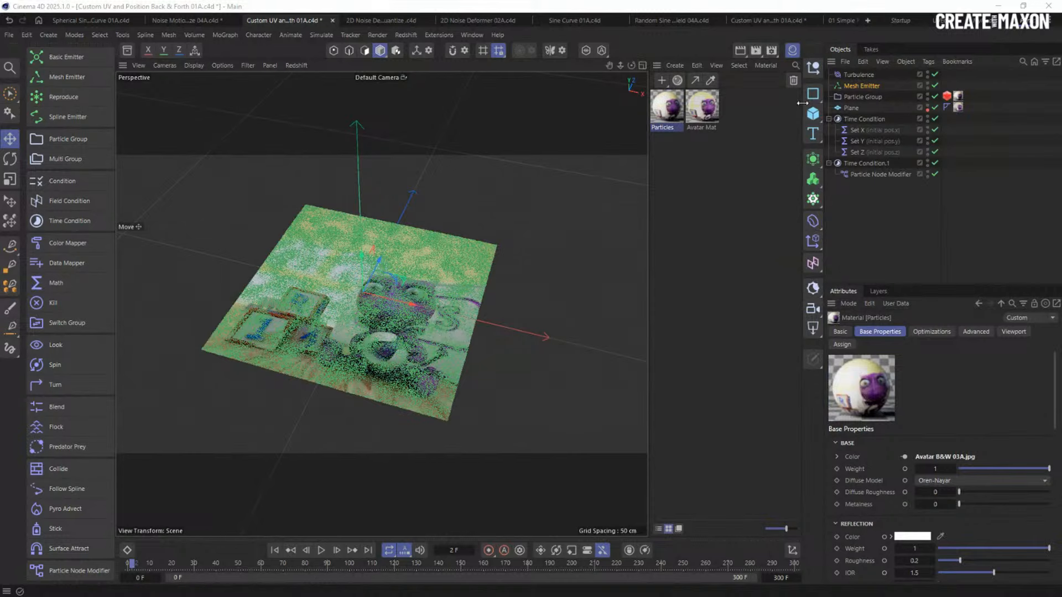
double_click(927, 106)
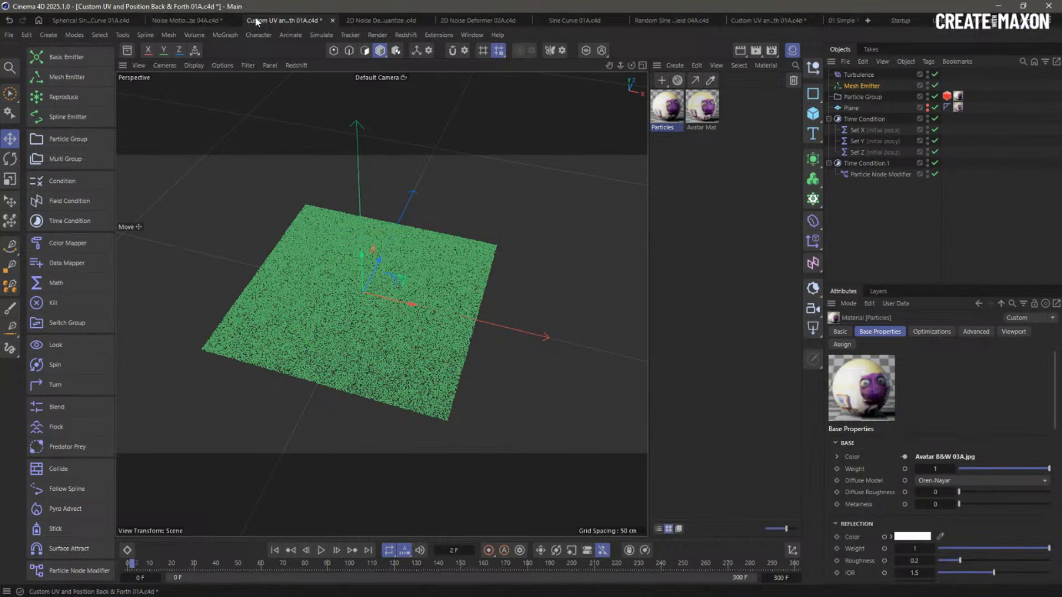
click(472, 34)
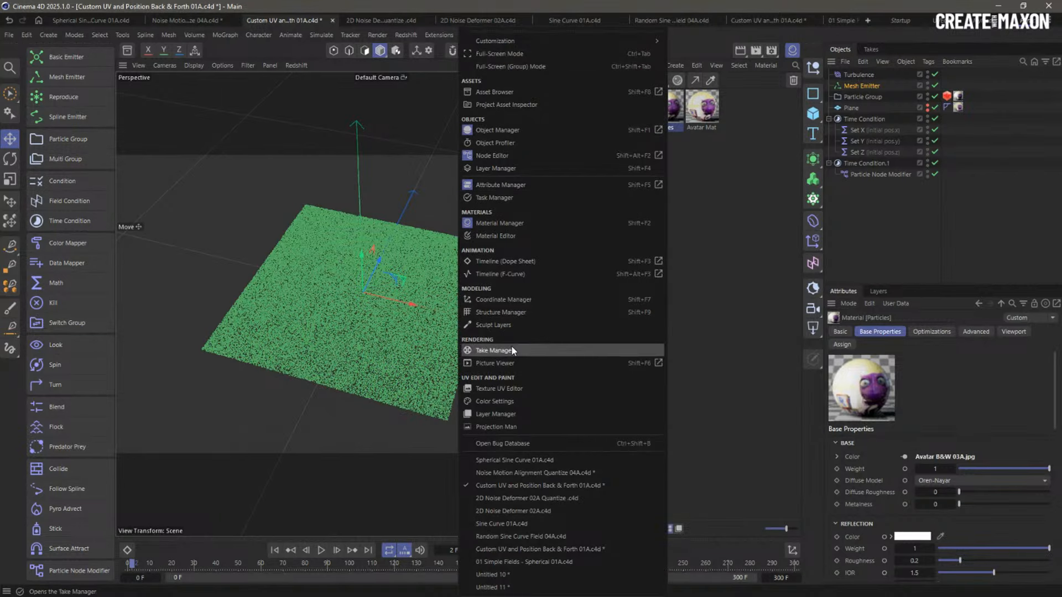
click(550, 184)
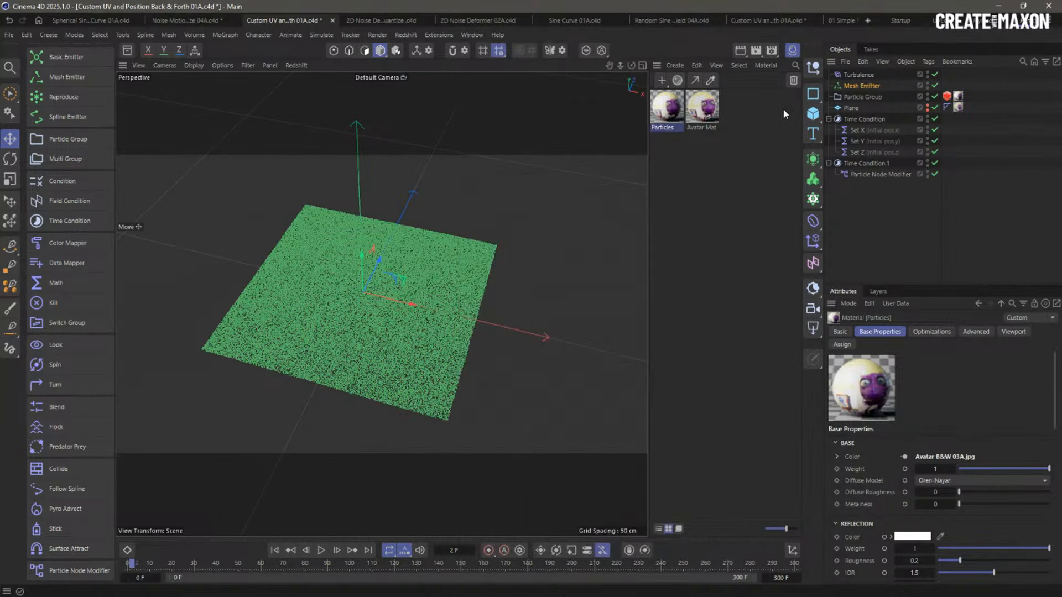
Close Untitled 10 without saving, along with the 01 Simple Fields - Spherical 01A.c4d and Random Sine Curve Field 04A.c4d projects
click(663, 21)
click(719, 21)
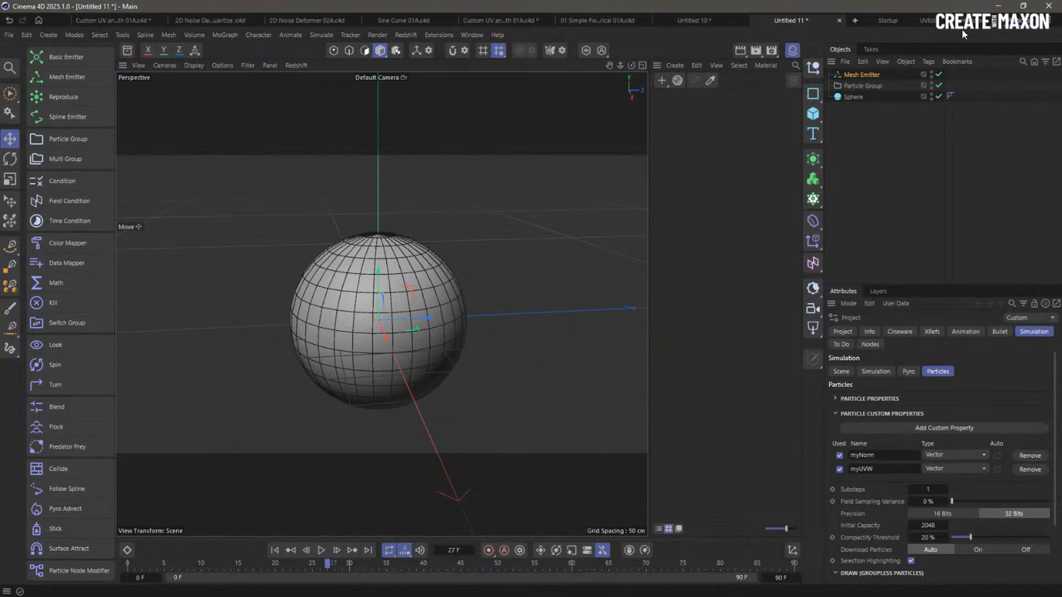
click(701, 18)
click(743, 20)
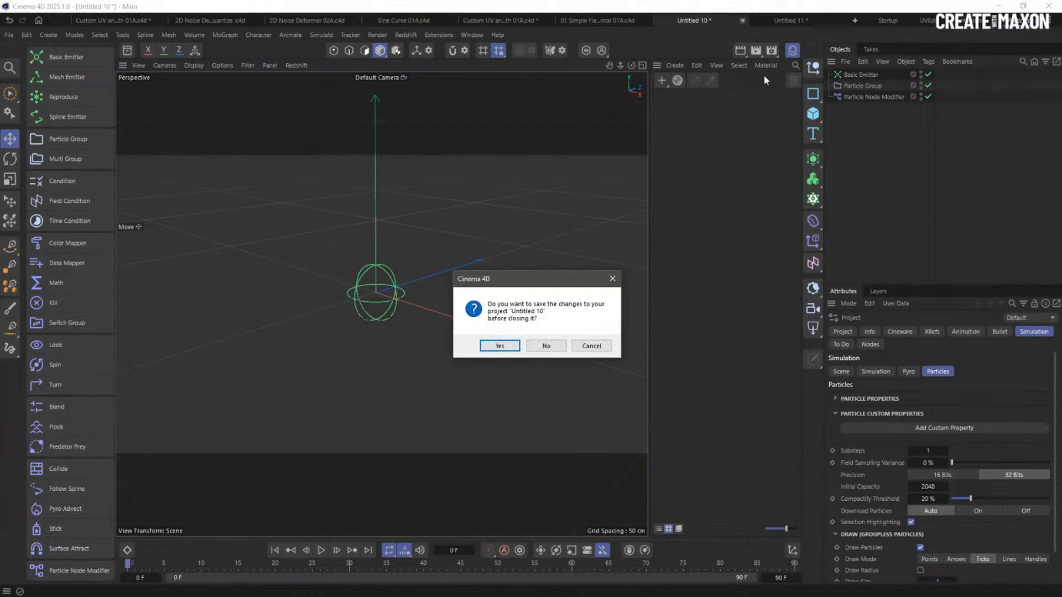
click(606, 346)
click(742, 20)
click(556, 347)
click(727, 20)
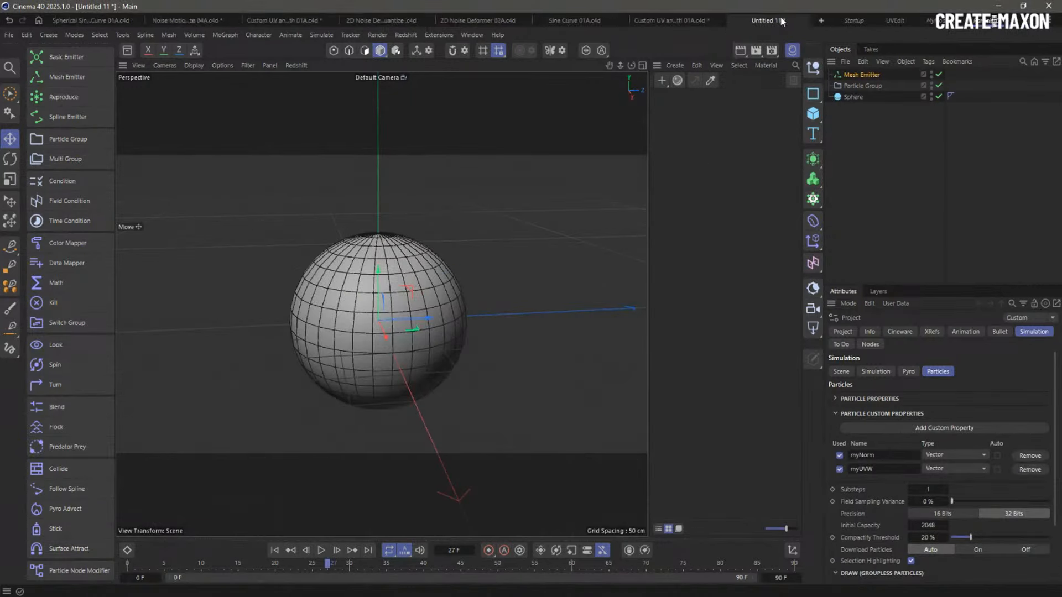
Switch to the second open Custom UV and Position Back & Forth 01A.c4d project and start its interactive Redshift render
click(681, 20)
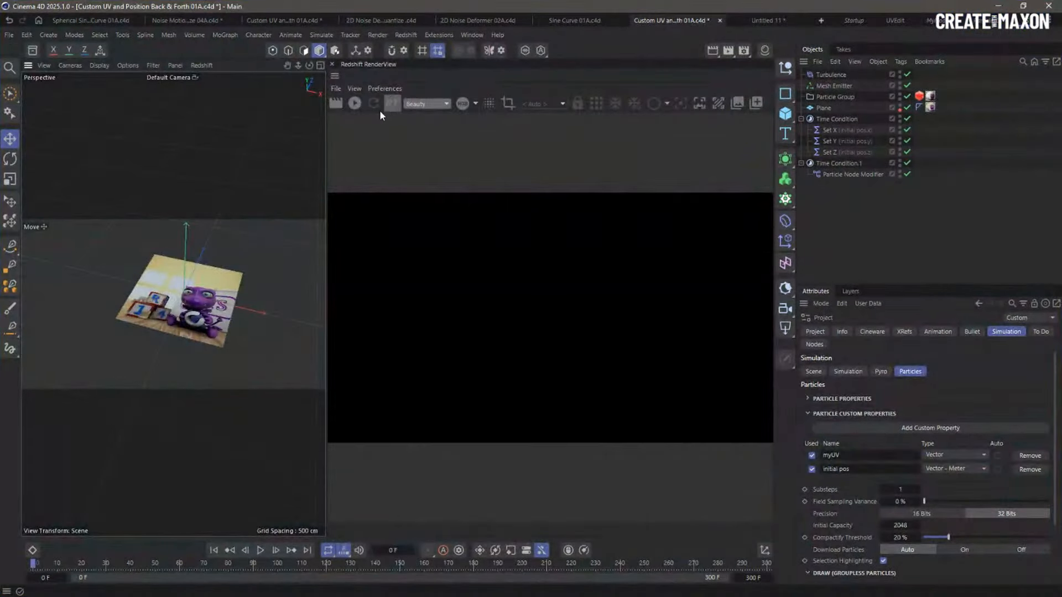
click(356, 105)
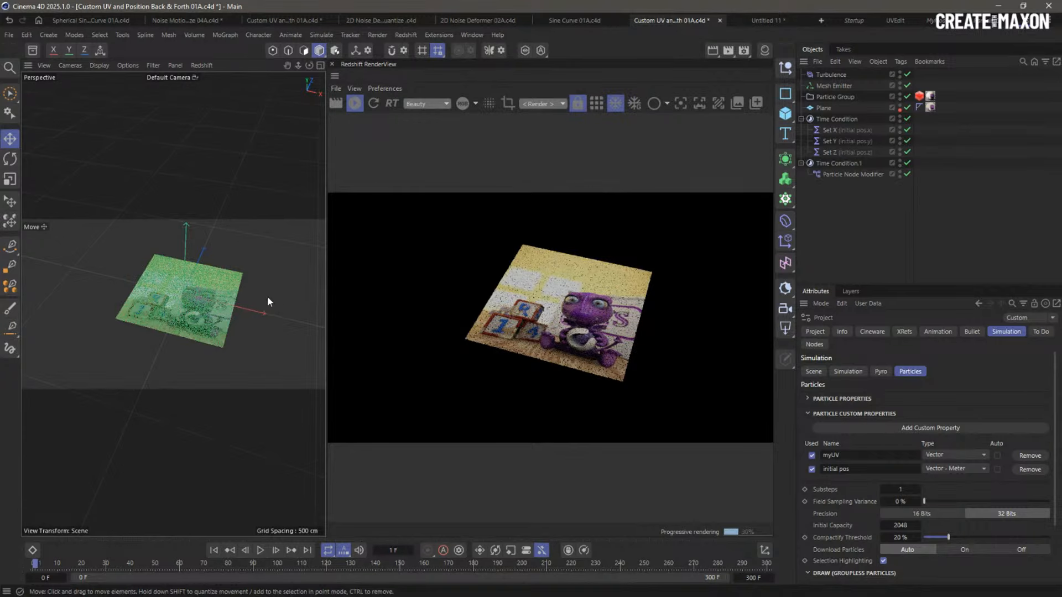
Open the Particles material's node graph and show its Vector User Data branch beside the texture node
click(765, 50)
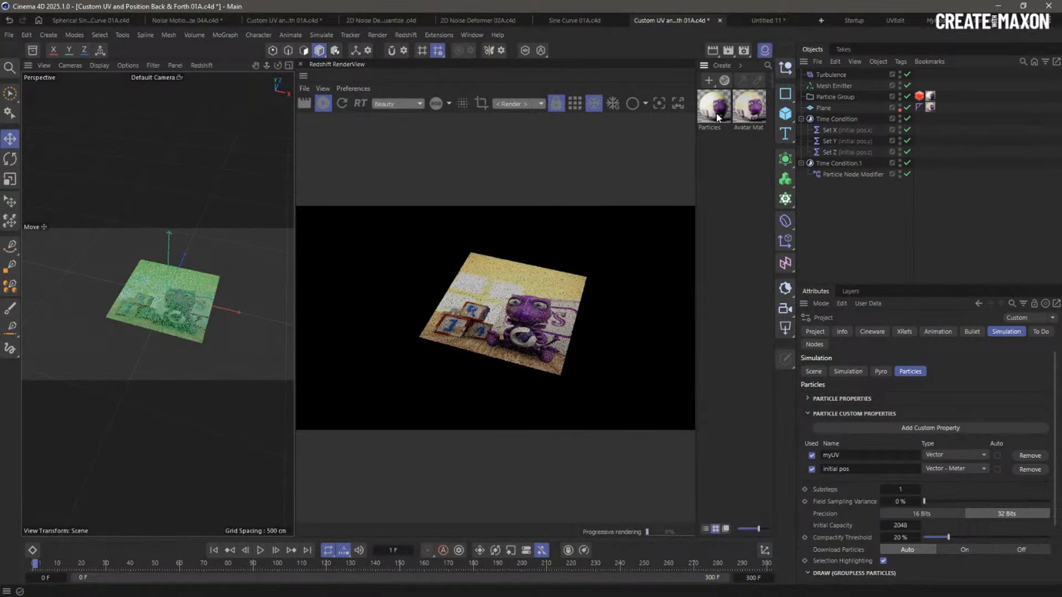
double_click(716, 113)
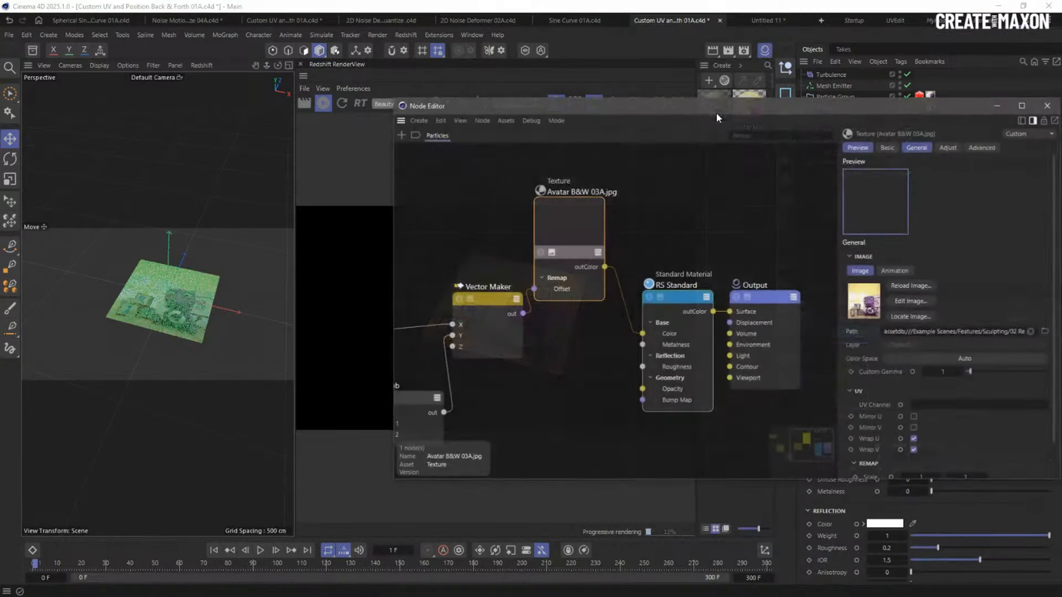
click(551, 381)
middle_drag(550, 380, 713, 418)
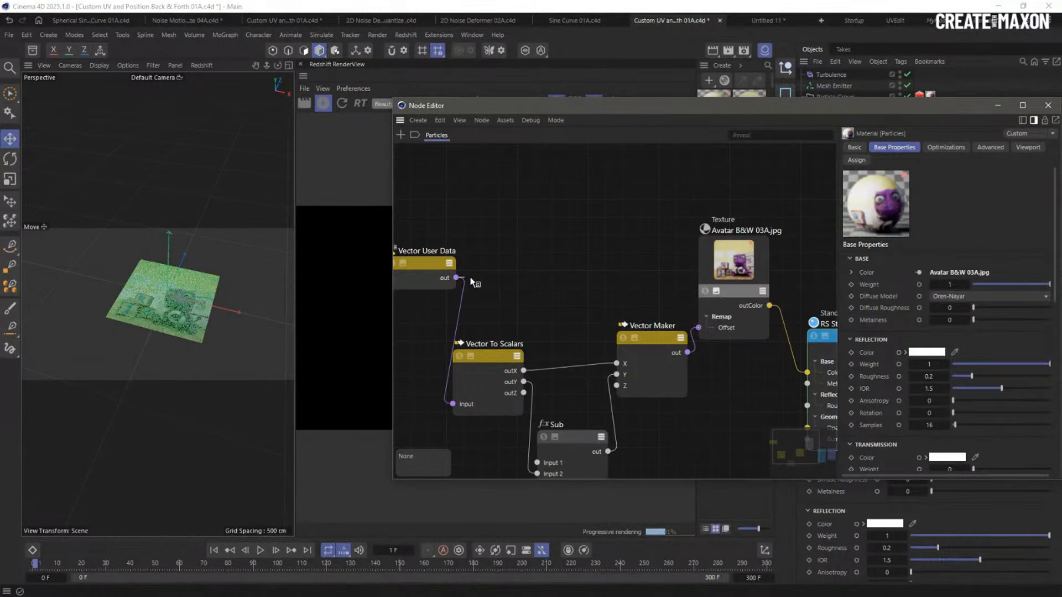
Connect Vector User Data directly to the texture's Offset to compare the render, and restore the Vector Maker connection
drag(471, 279, 698, 327)
drag(593, 105, 876, 169)
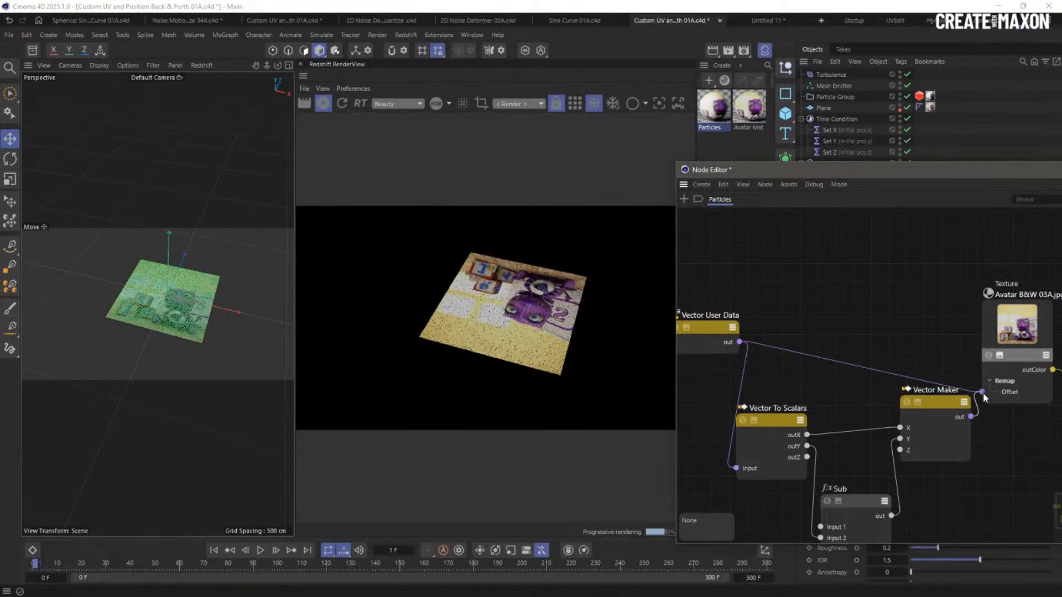
drag(983, 392, 983, 392)
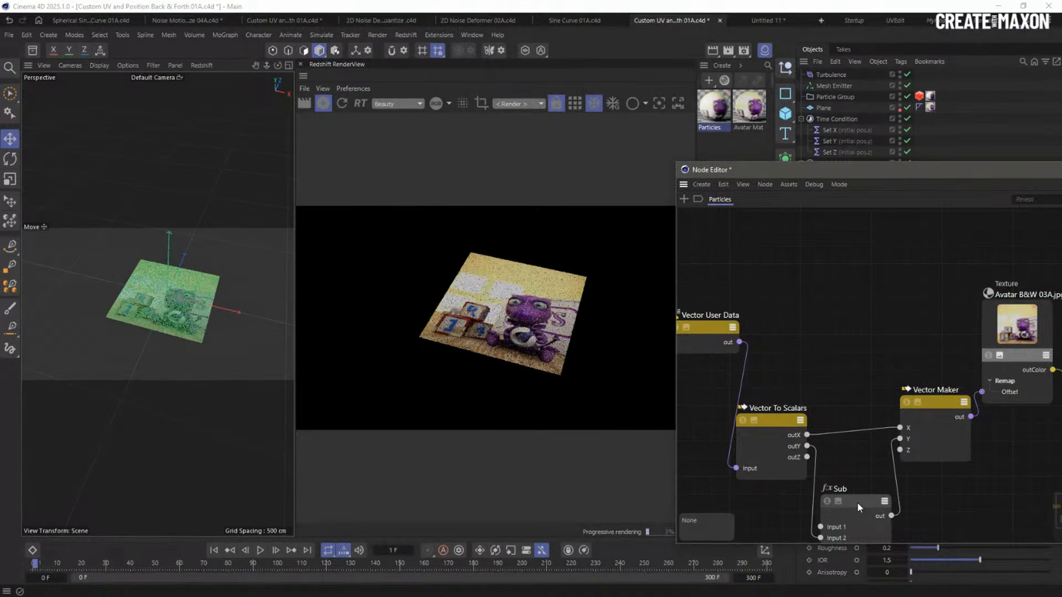
drag(726, 175, 842, 223)
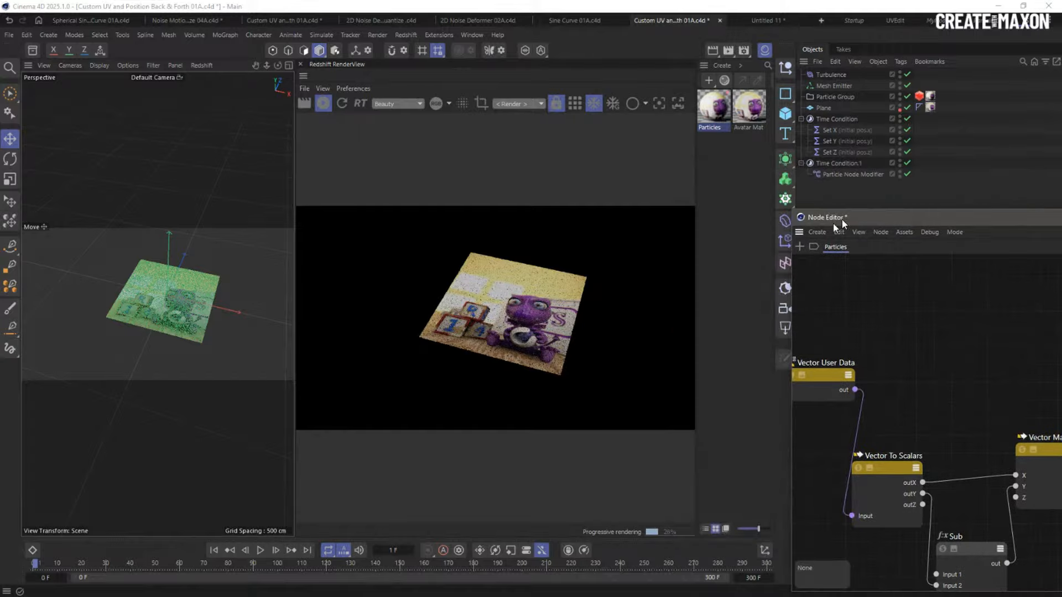
alt+right_drag(168, 299, 298, 317)
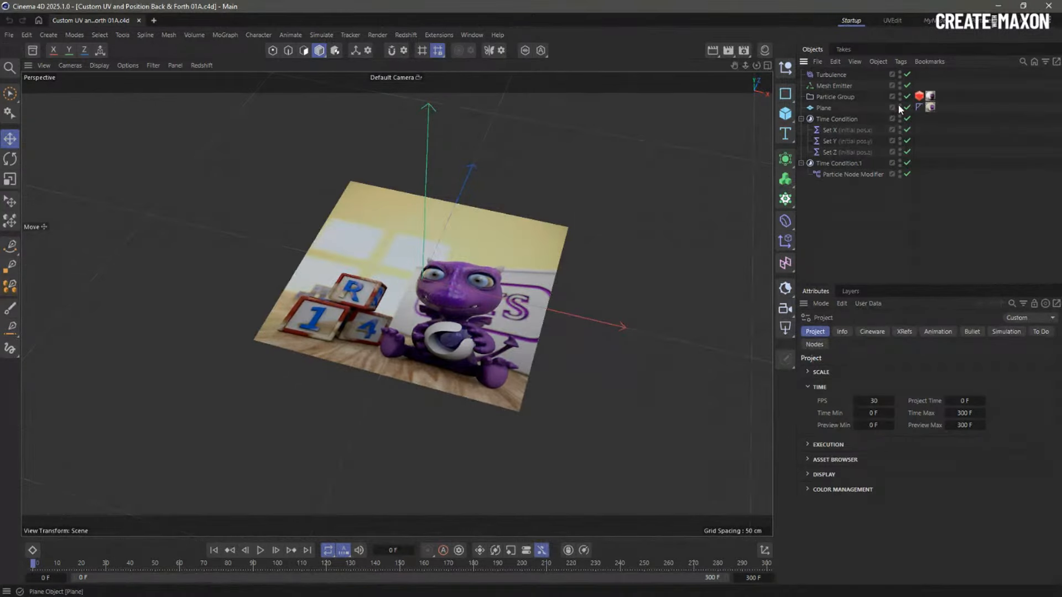
Hide the Plane in the viewport and advance the particle simulation to frame 1
click(899, 104)
click(899, 105)
click(765, 51)
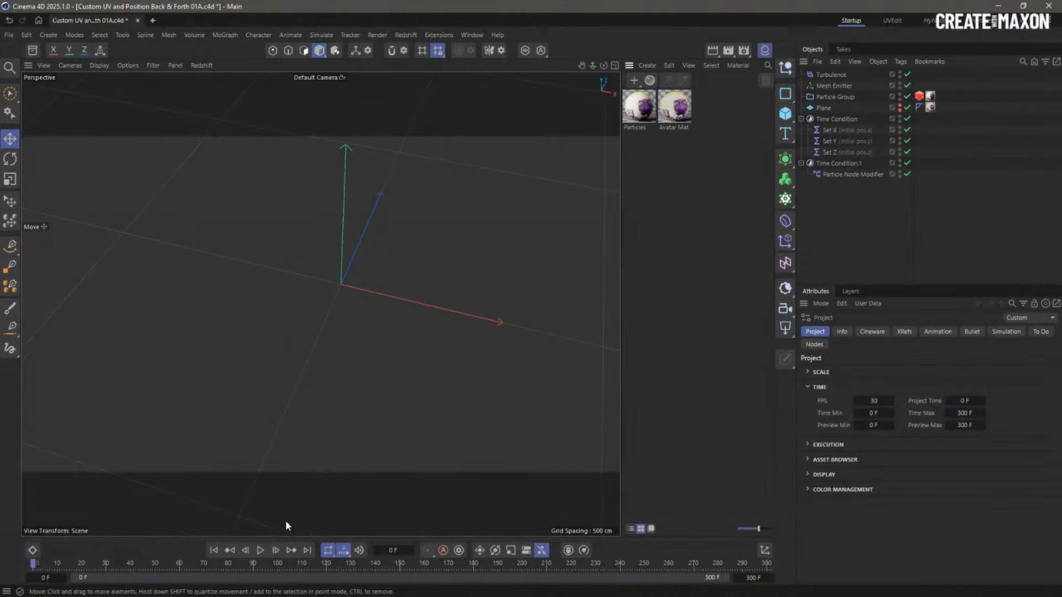
click(276, 551)
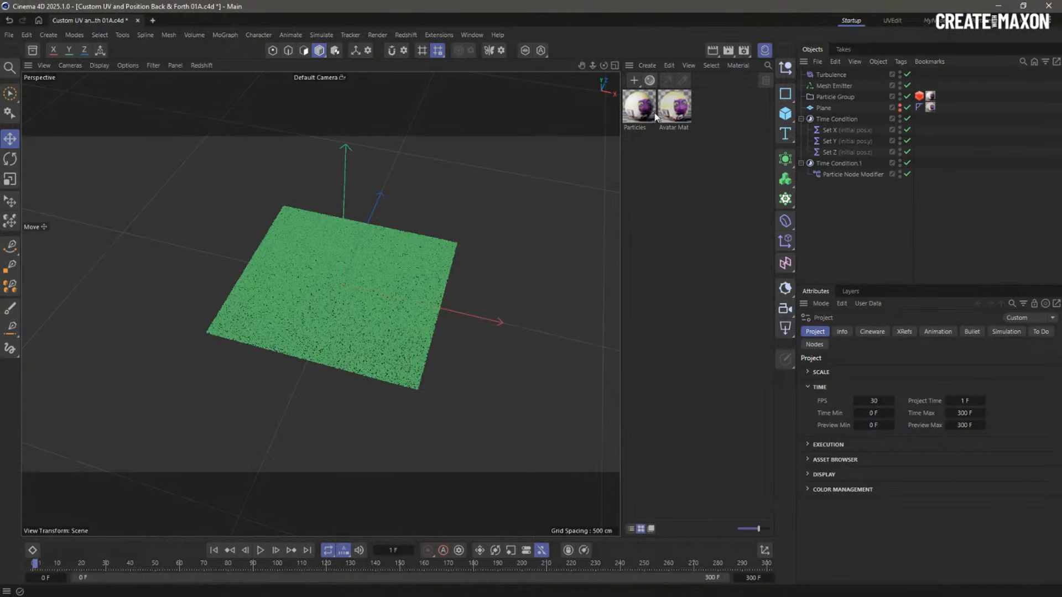
Open the Particles material's node graph and show the Remap settings of the Avatar B&W 03A.jpg texture
double_click(636, 110)
drag(636, 114, 738, 106)
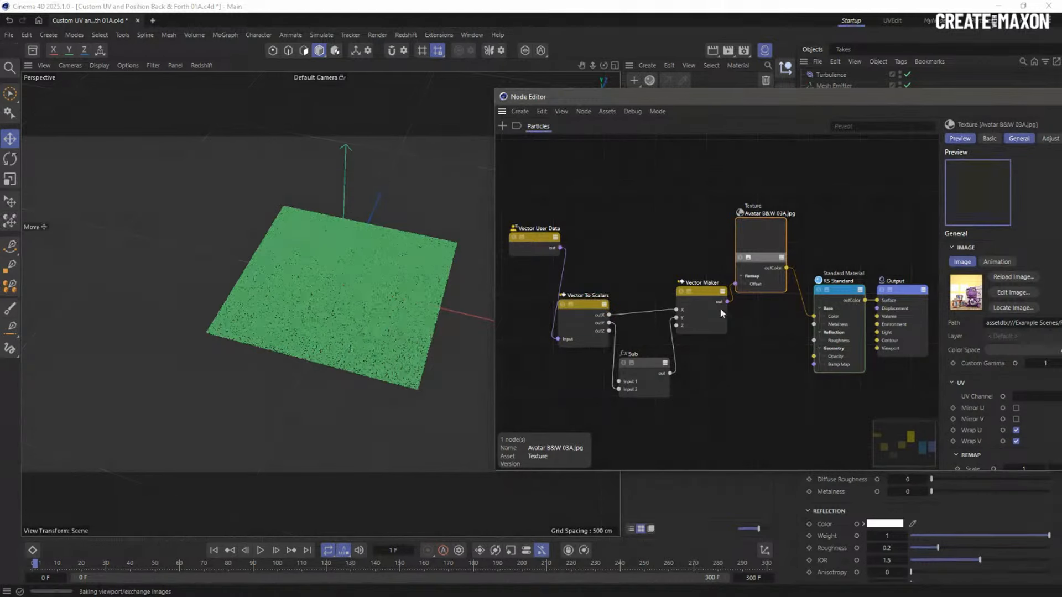
drag(760, 240, 758, 210)
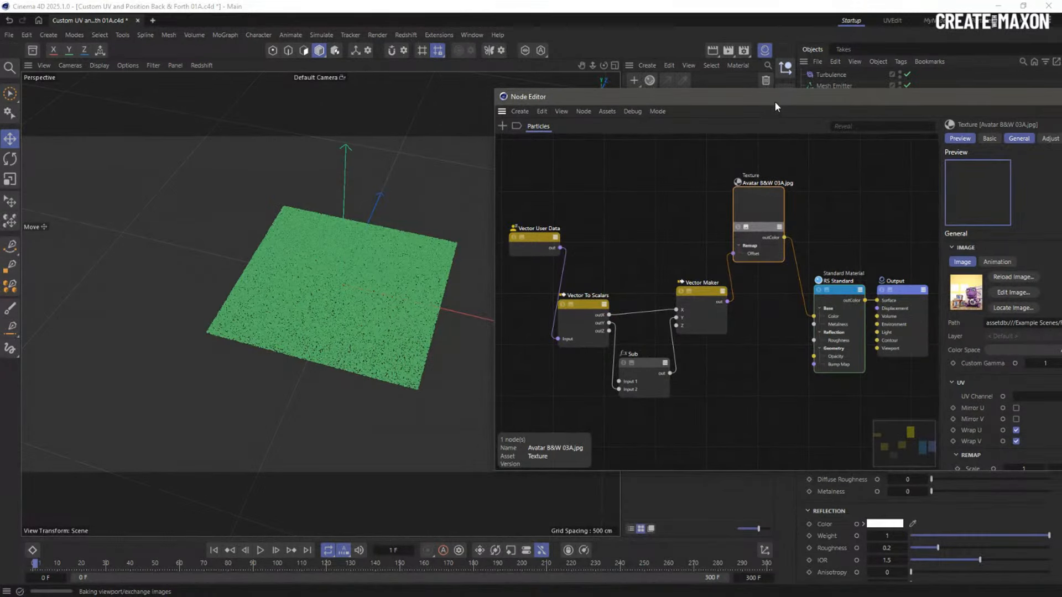
drag(774, 101, 588, 83)
scroll(885, 421, down, 2)
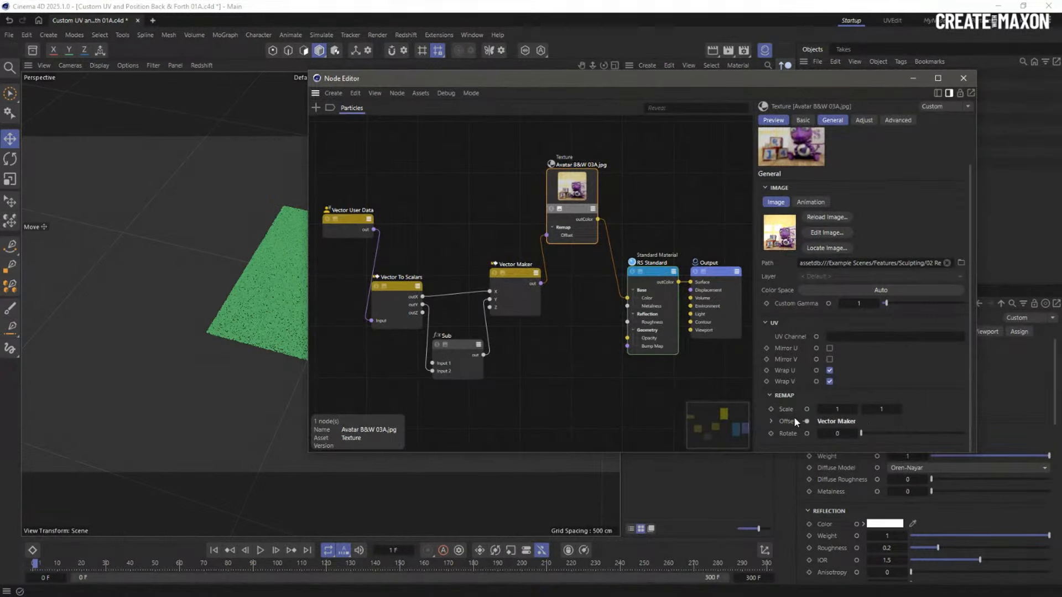
Check the attribute name in the Vector User Data node, review the texture node, and close the Node Editor
click(352, 222)
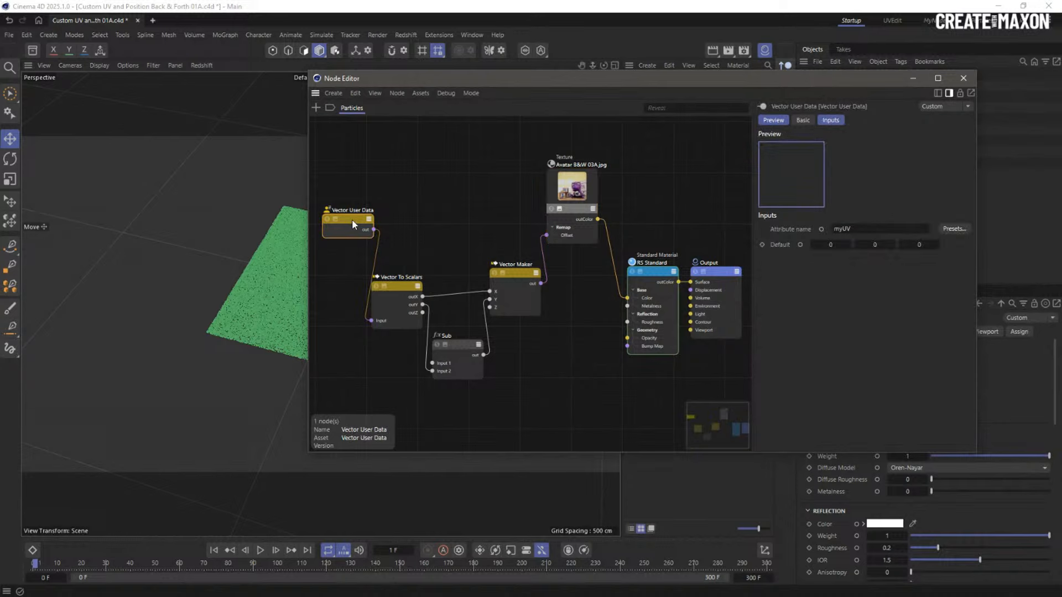
click(576, 211)
drag(517, 80, 832, 178)
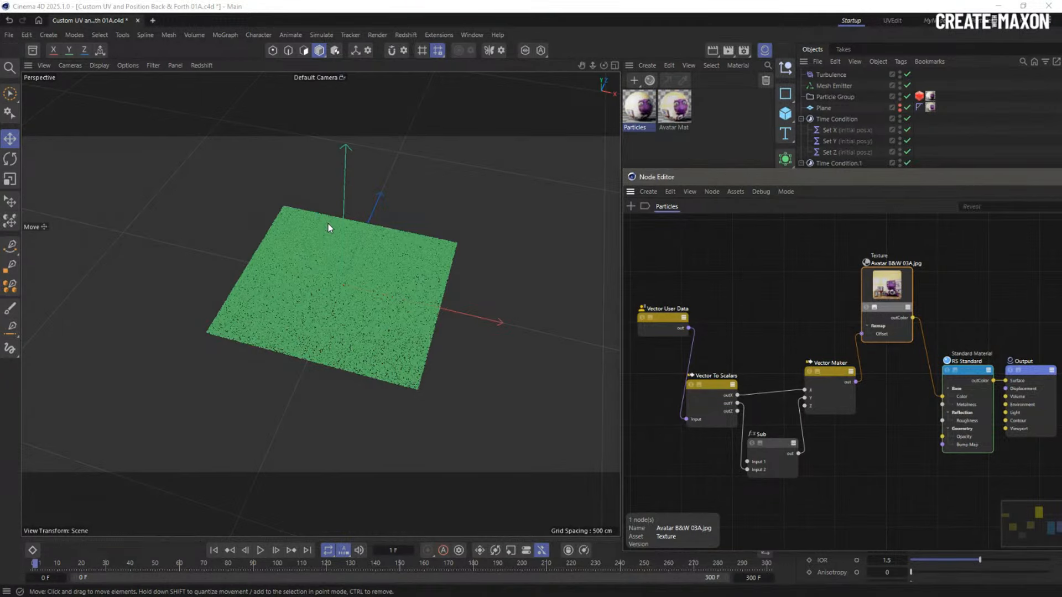
drag(710, 177, 379, 223)
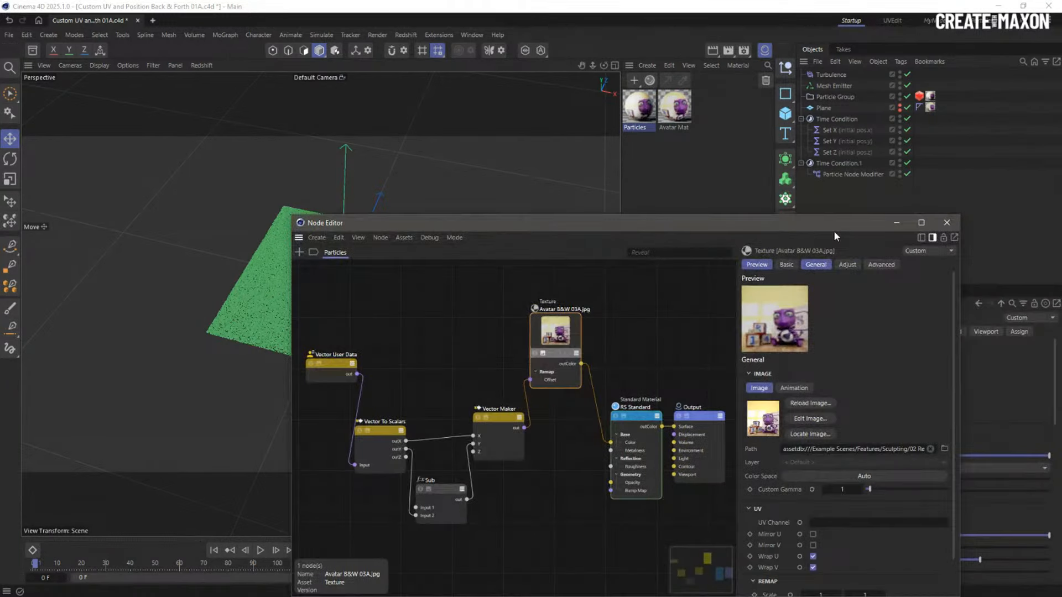
click(947, 224)
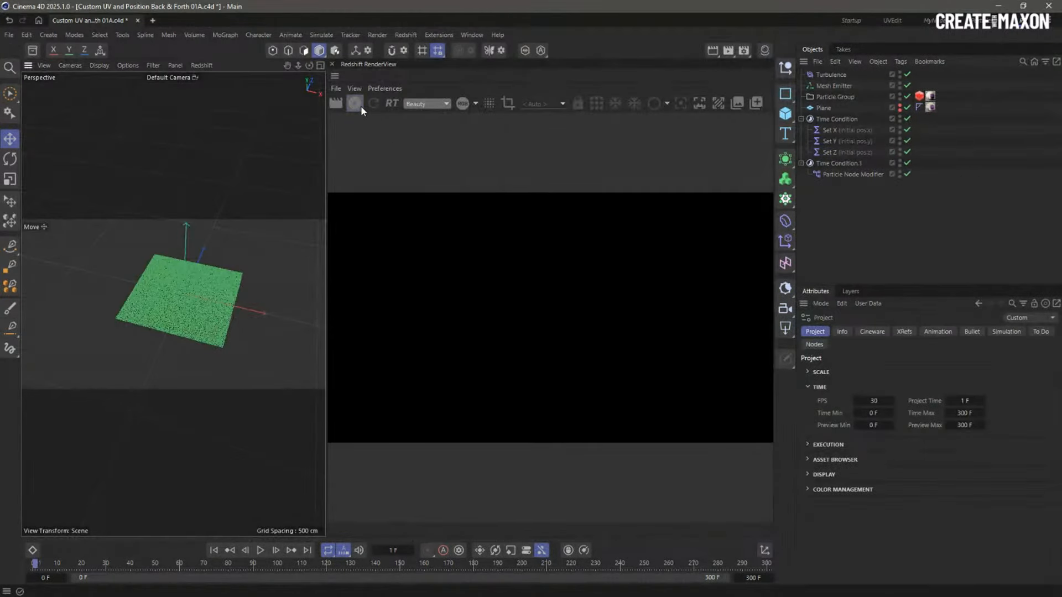
Start the Redshift interactive render and play the simulation in short bursts up to frame 53 to watch the textured particles scatter
click(360, 105)
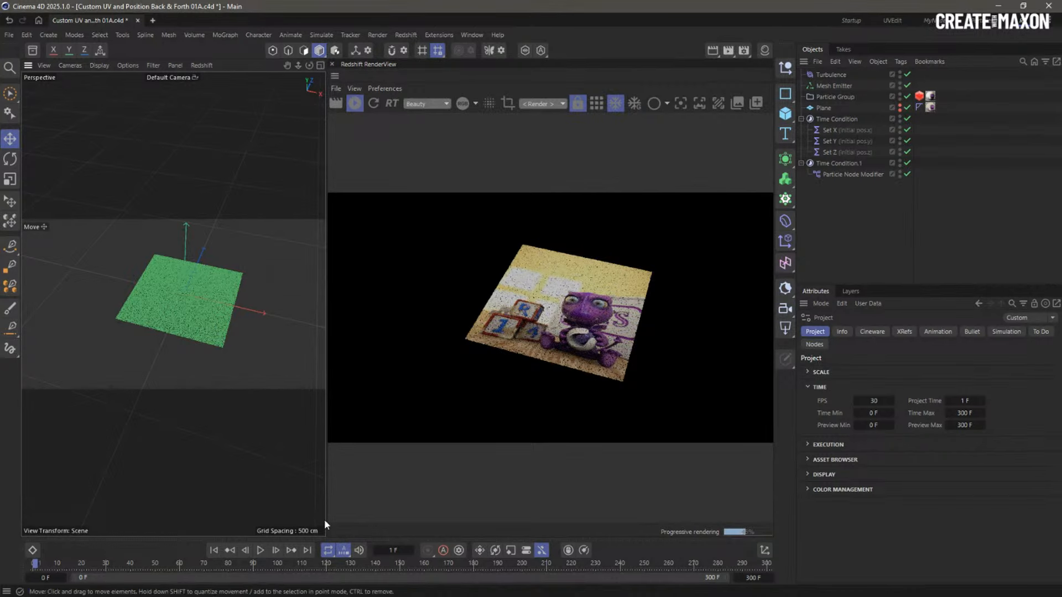
click(261, 549)
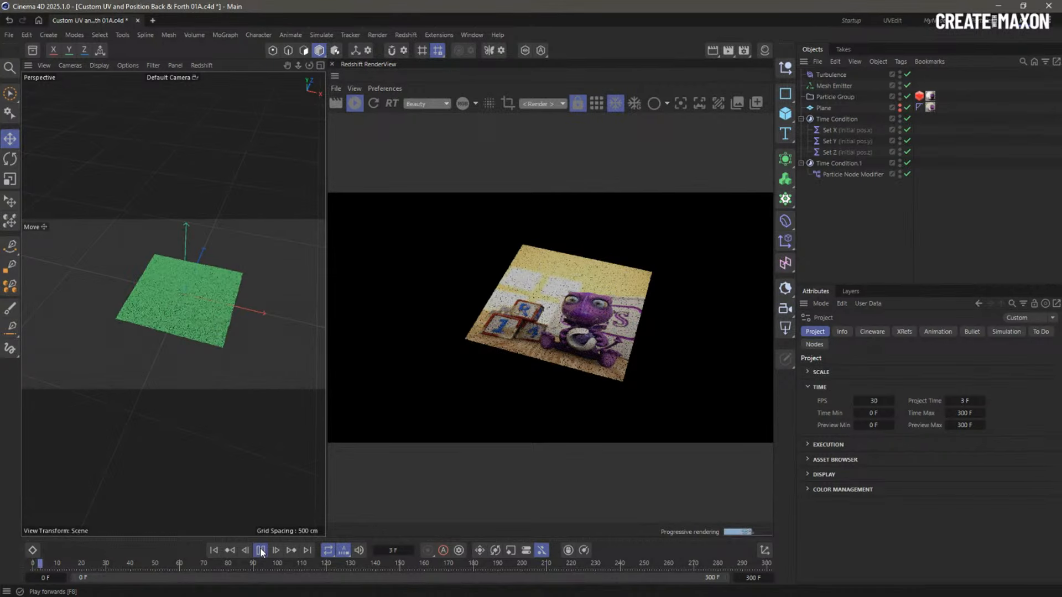
click(261, 550)
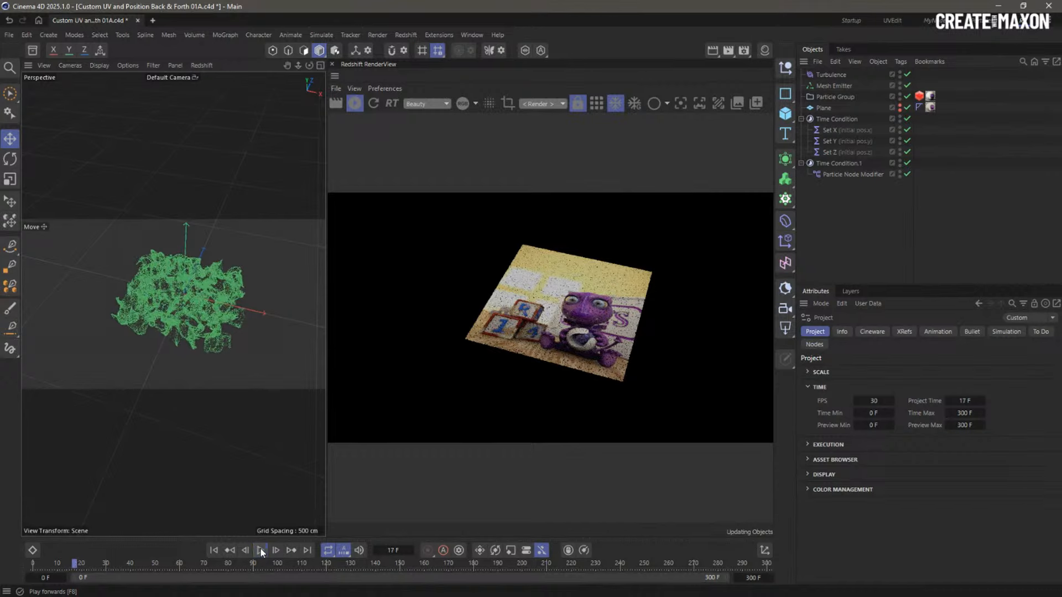
click(260, 550)
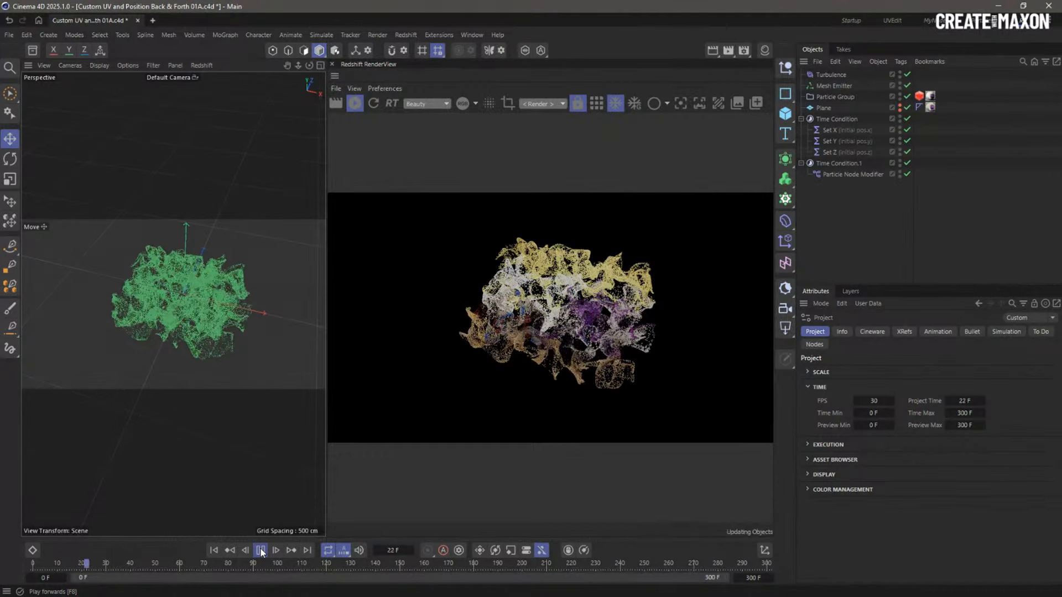
click(260, 549)
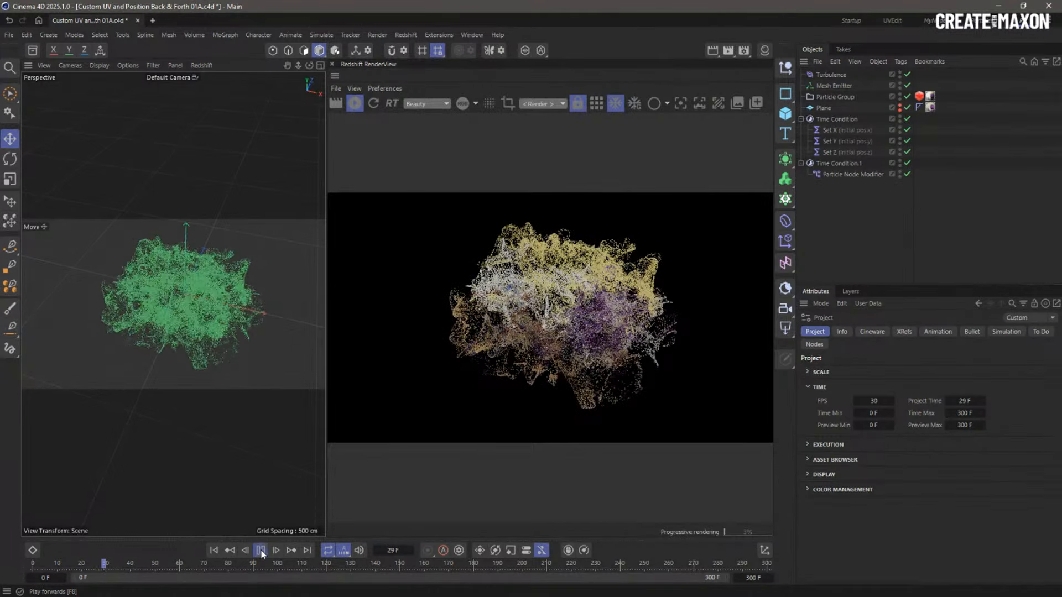
click(260, 550)
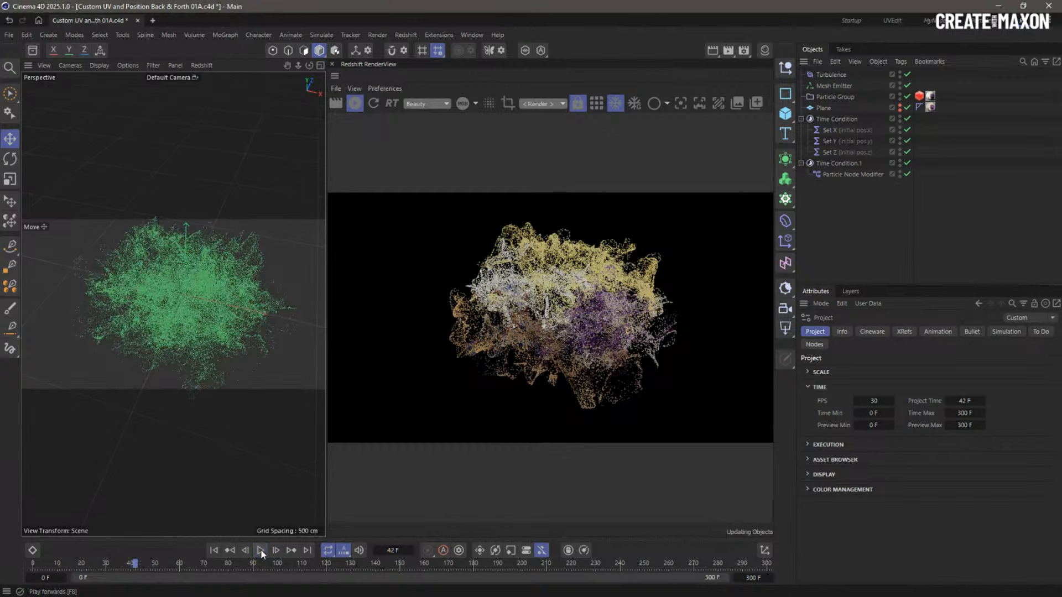
click(261, 550)
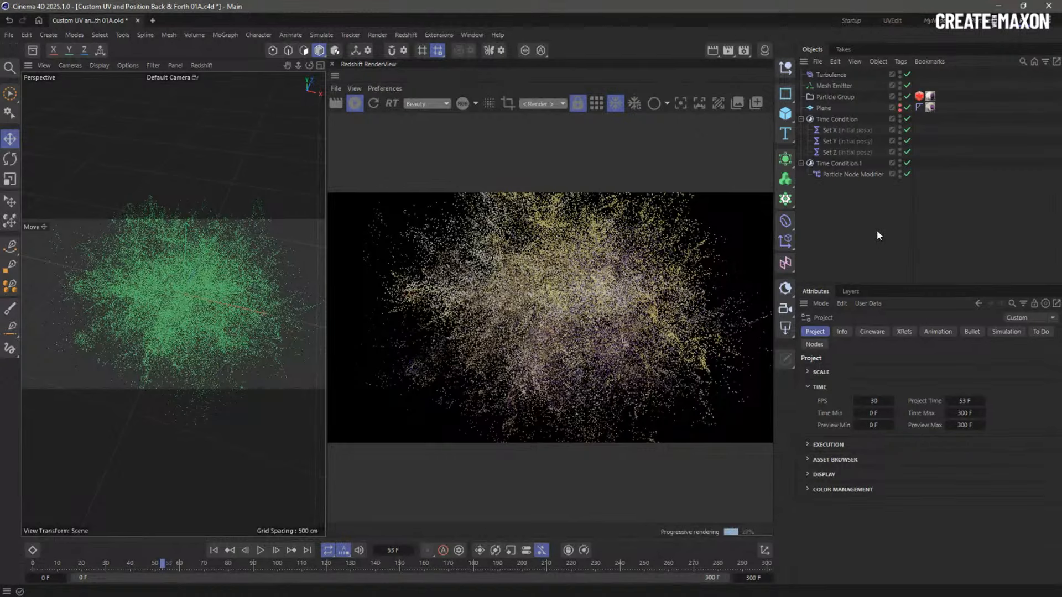
Review the Time Condition and Set X settings, and return the simulation to frame 1 to inspect the particles' starting positions
click(814, 118)
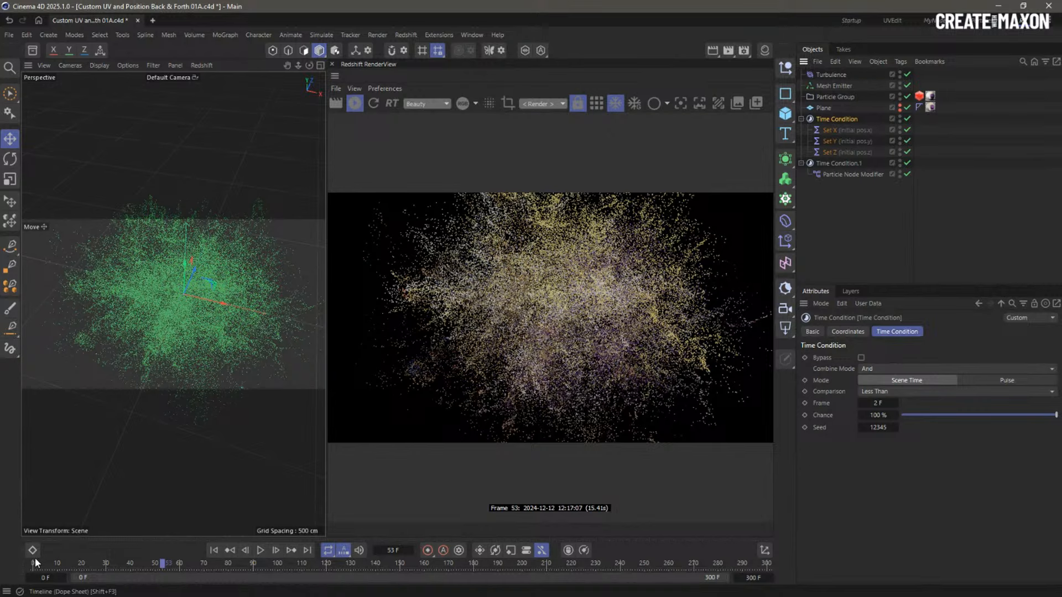
click(819, 131)
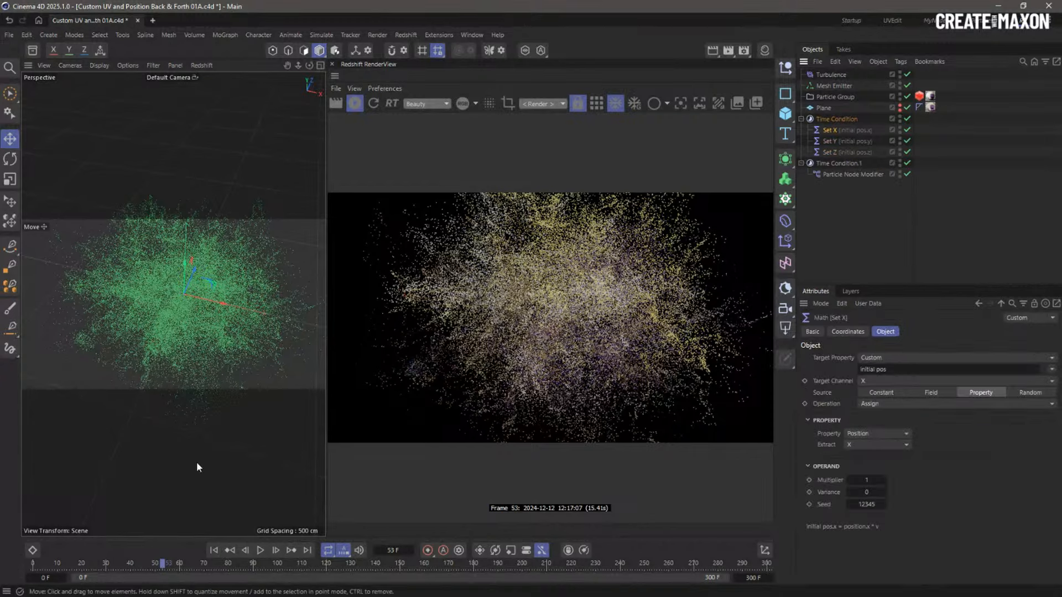
click(214, 551)
click(277, 550)
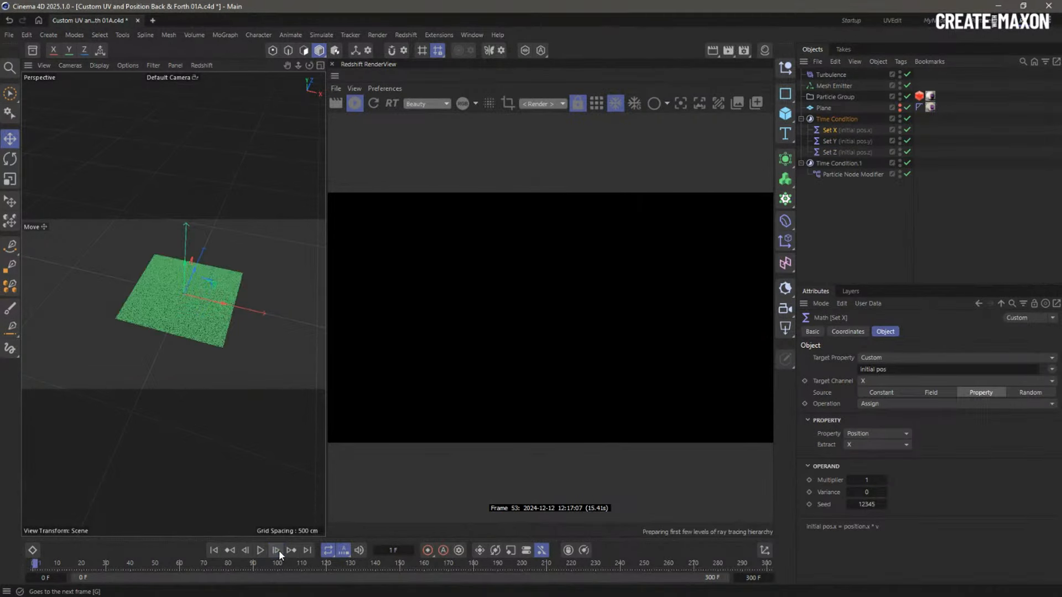
scroll(173, 261, up, 3)
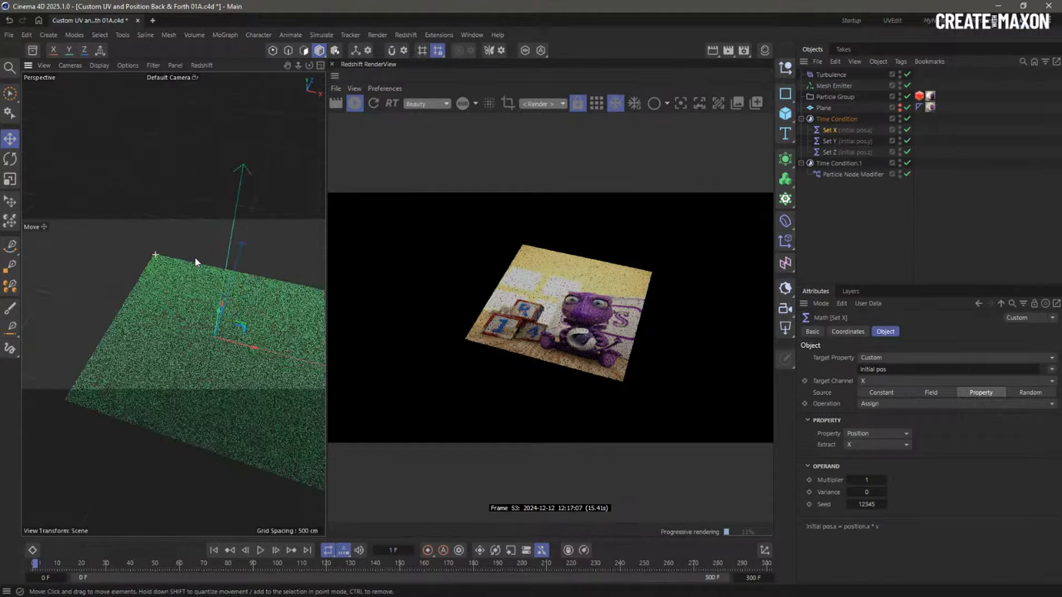
Switch to the Startup layout and review the Set X, Set Y and Set Z Math modifiers
click(861, 20)
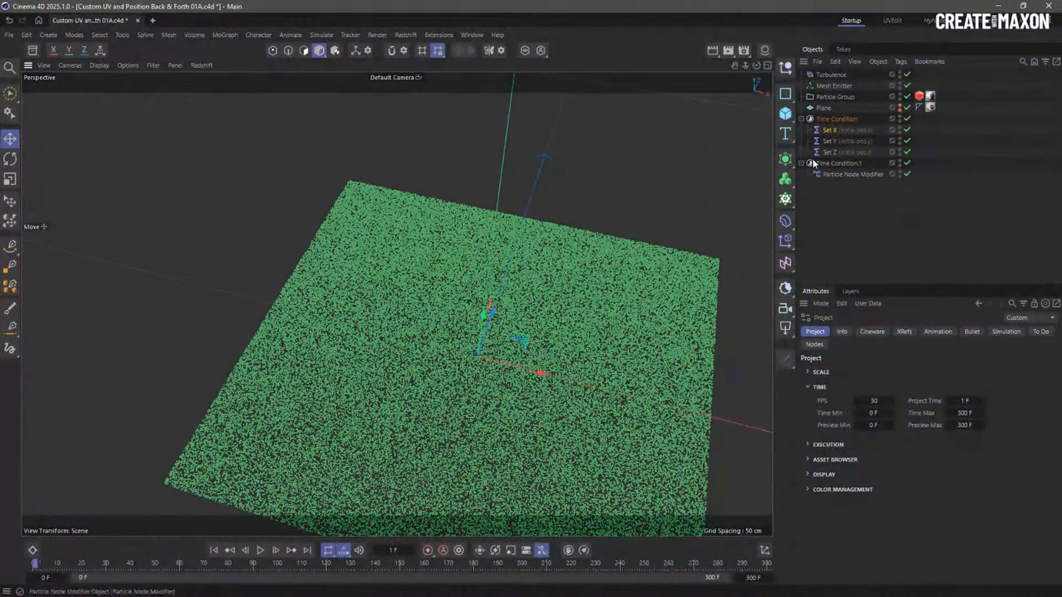
click(830, 130)
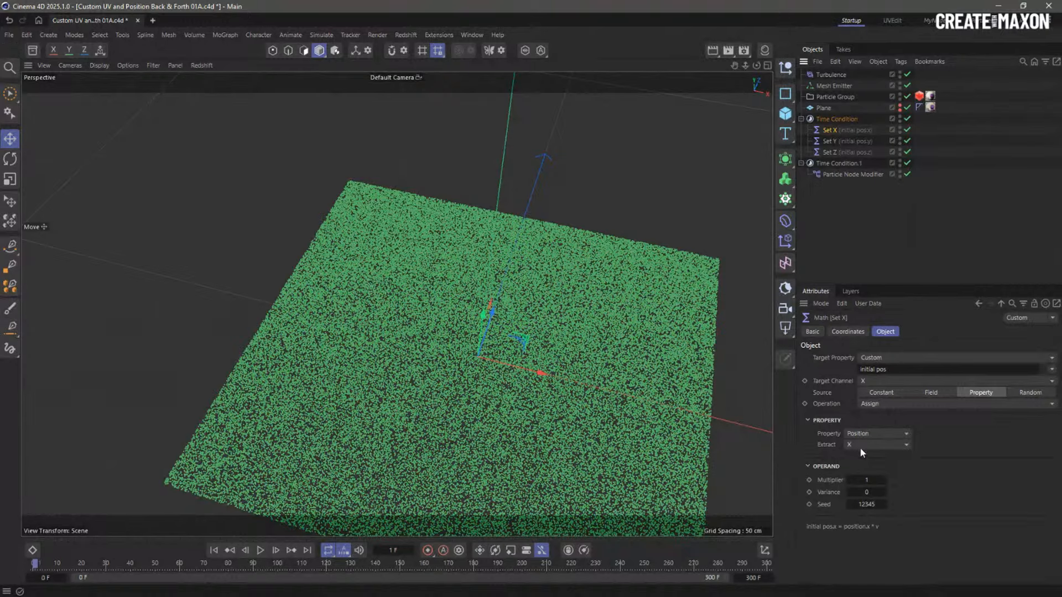
click(830, 141)
click(819, 153)
Show the Particle Custom Properties in the project's simulation settings, with the built-in Particle Properties group collapsed
key(ctrl+d)
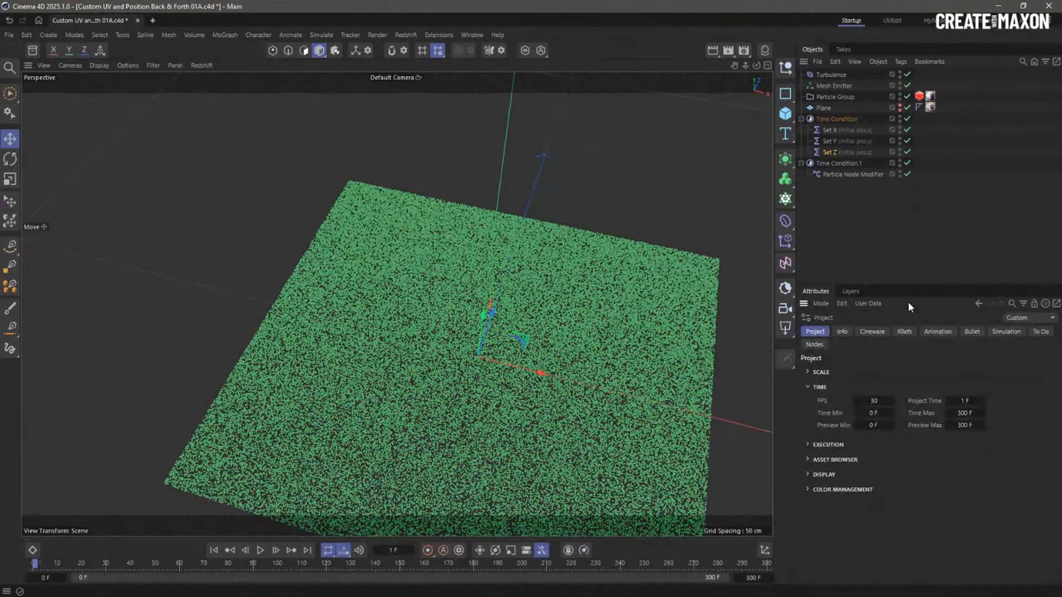
click(1012, 331)
click(909, 371)
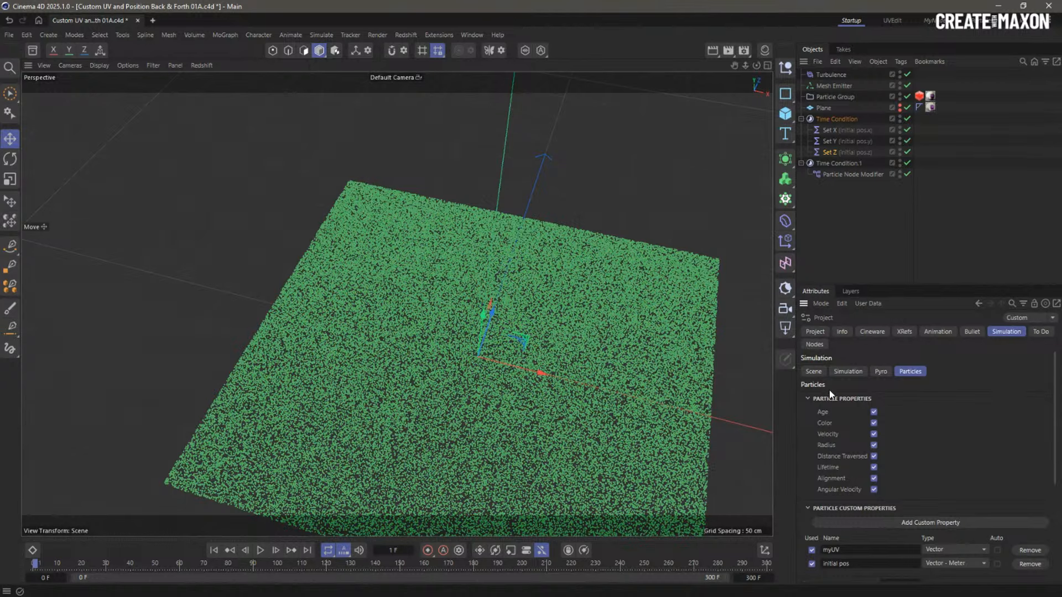
click(807, 399)
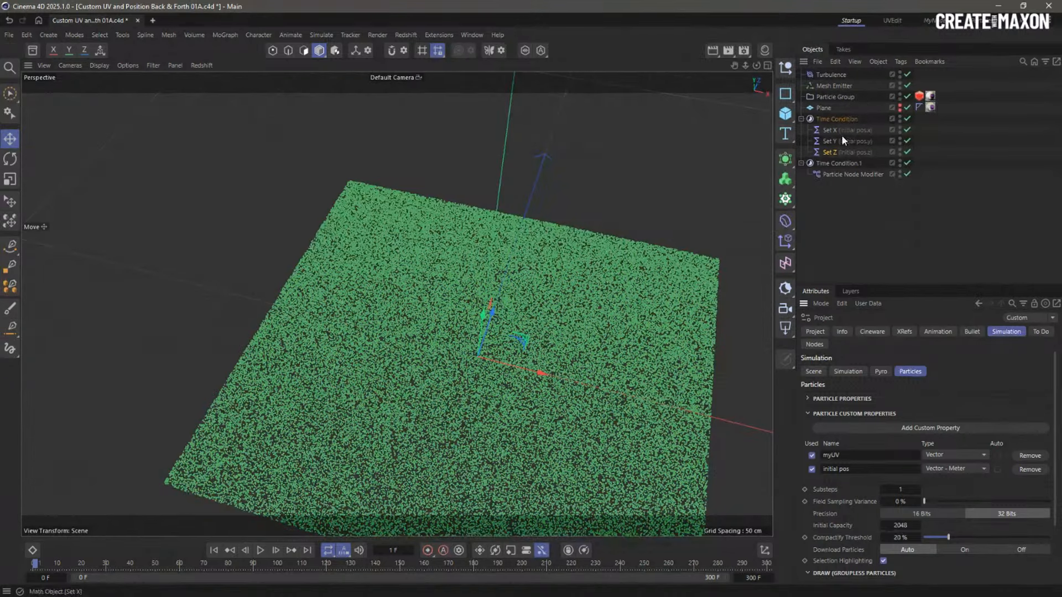
Review Set X and Time Condition.1, and play the simulation from the start to frame 39 to inspect the scattered particles
click(820, 132)
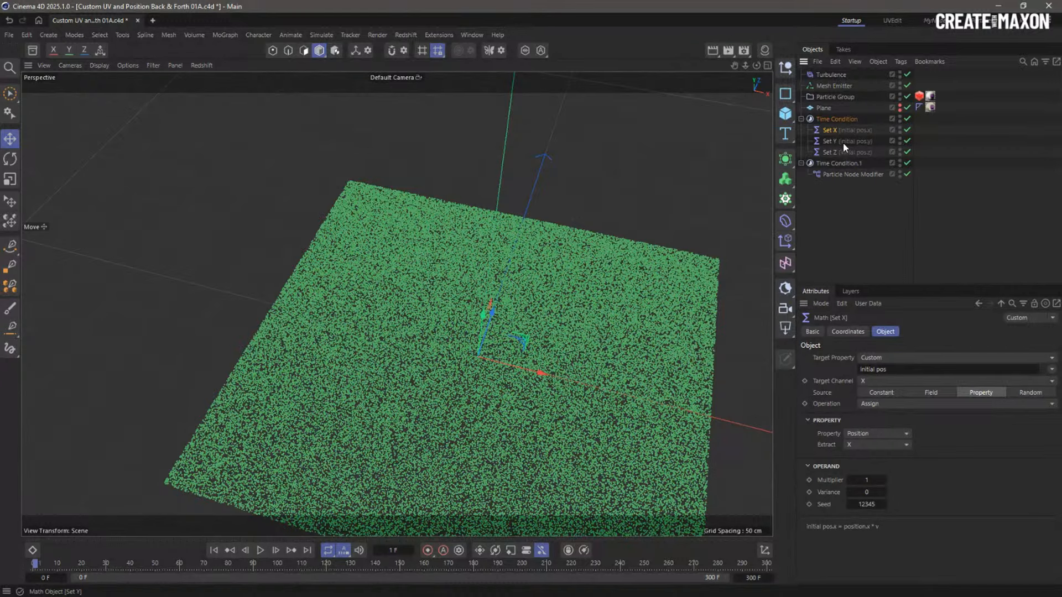
click(820, 165)
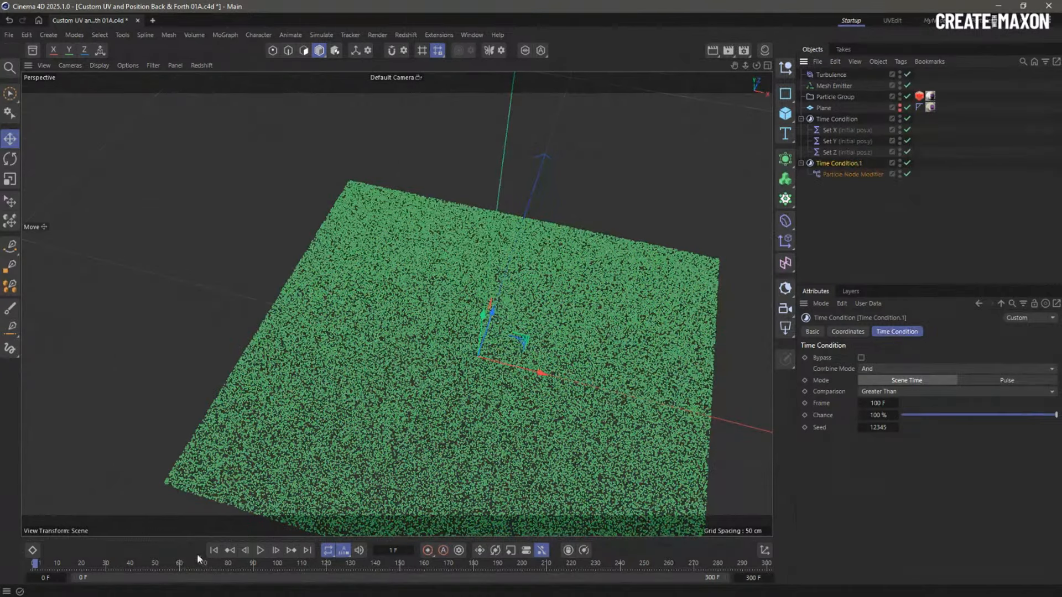
click(213, 550)
click(260, 550)
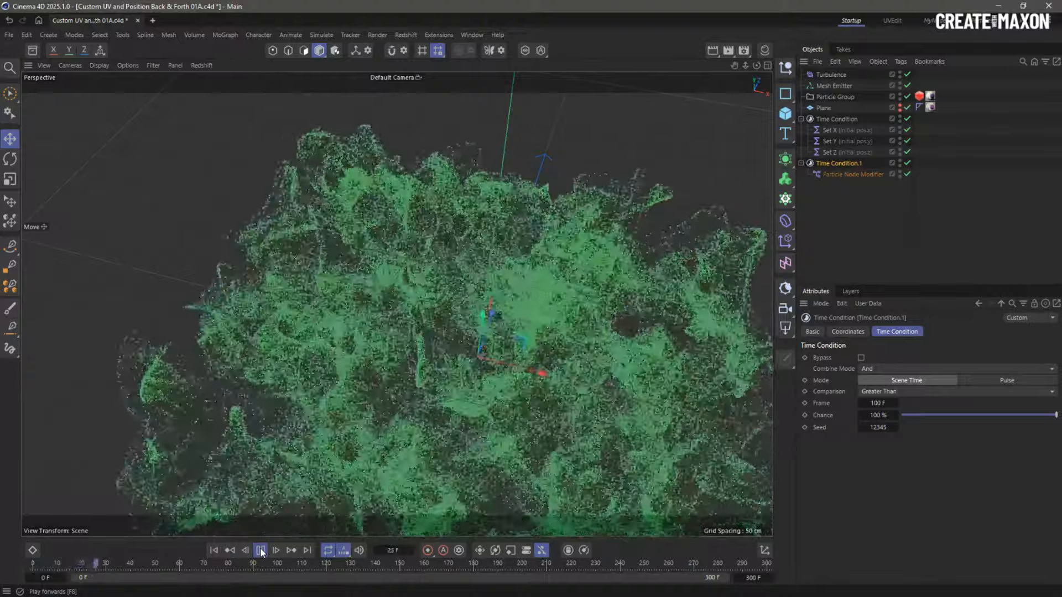
click(260, 551)
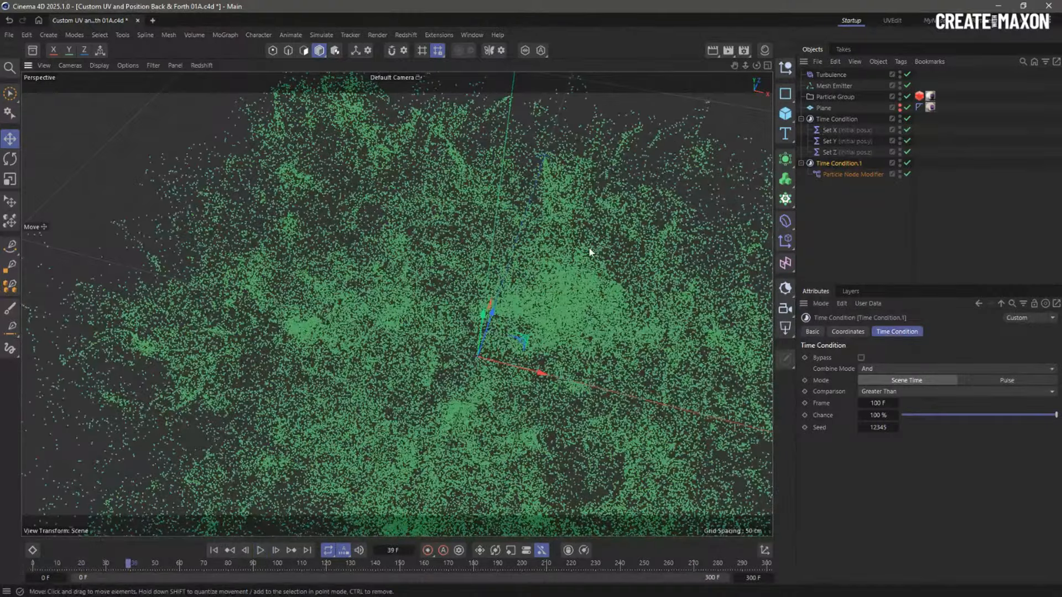
scroll(588, 249, down, 6)
alt+drag(607, 266, 543, 240)
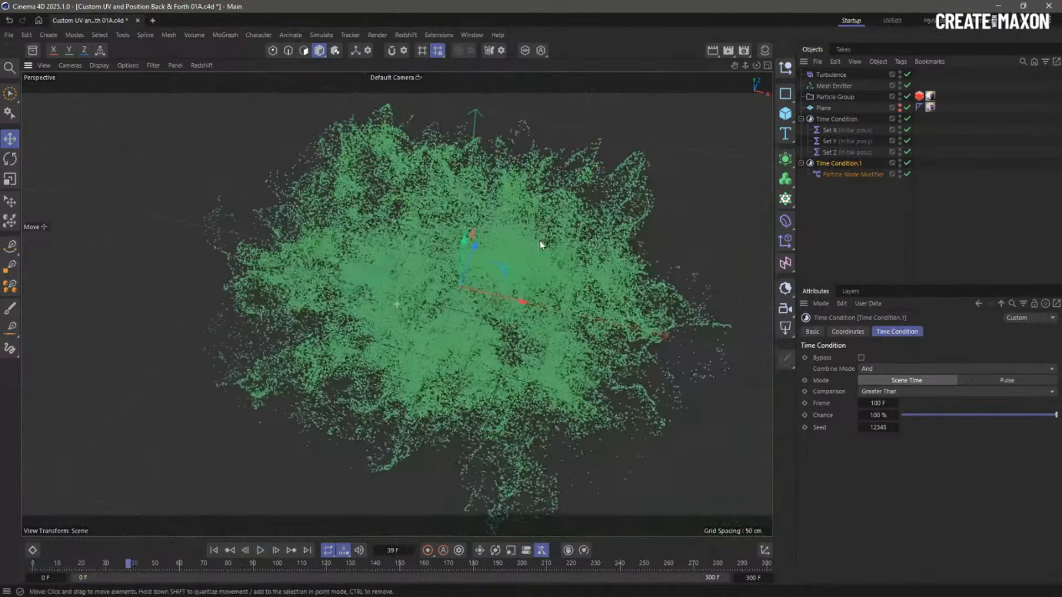
Open the Particle Node Modifier's graph, inspect the Get Particle Property node's inputs, and close the Node Editor
double_click(816, 174)
drag(814, 170, 514, 127)
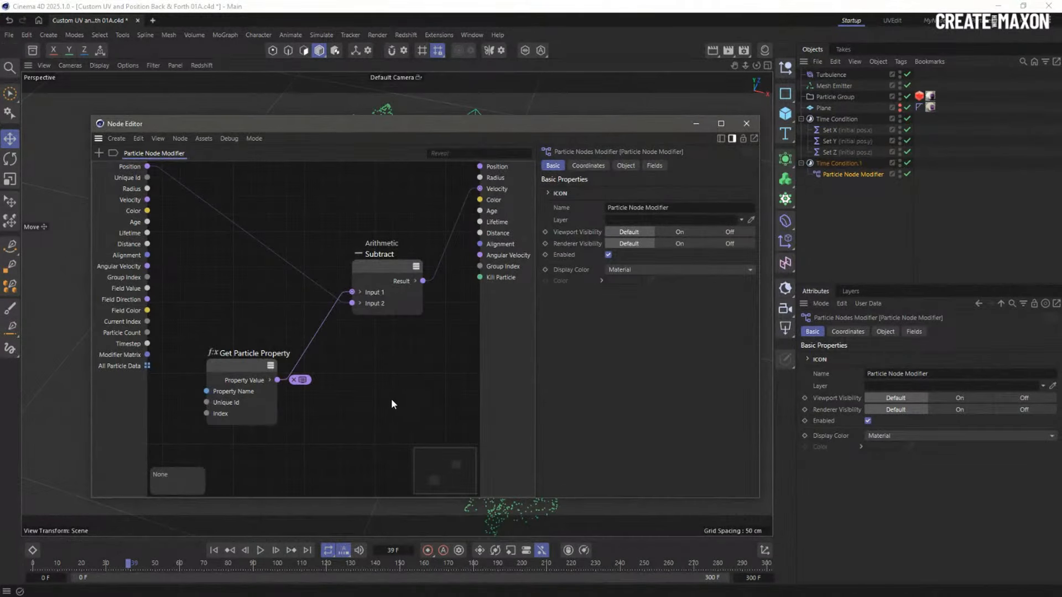
click(258, 375)
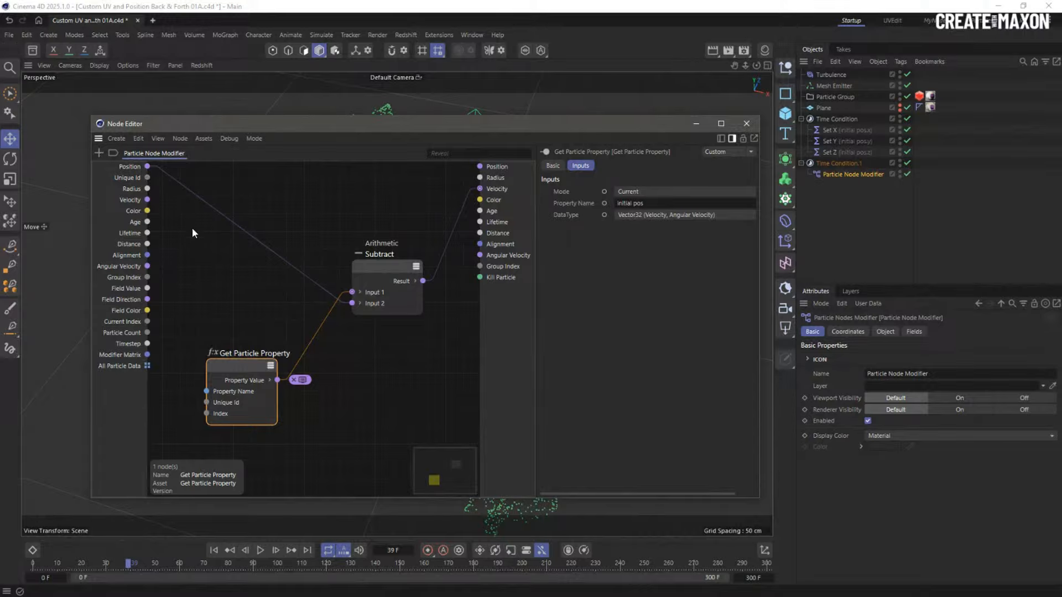
click(746, 123)
Play the simulation to frame 257, render the regathered particles in Redshift RenderView, and return to the Startup layout
click(260, 550)
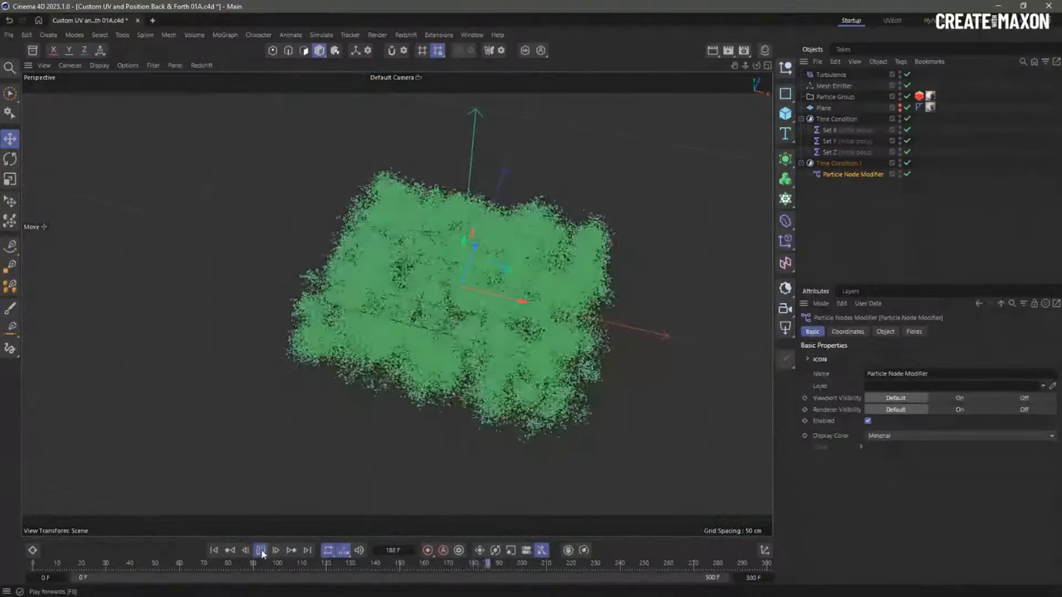
click(261, 552)
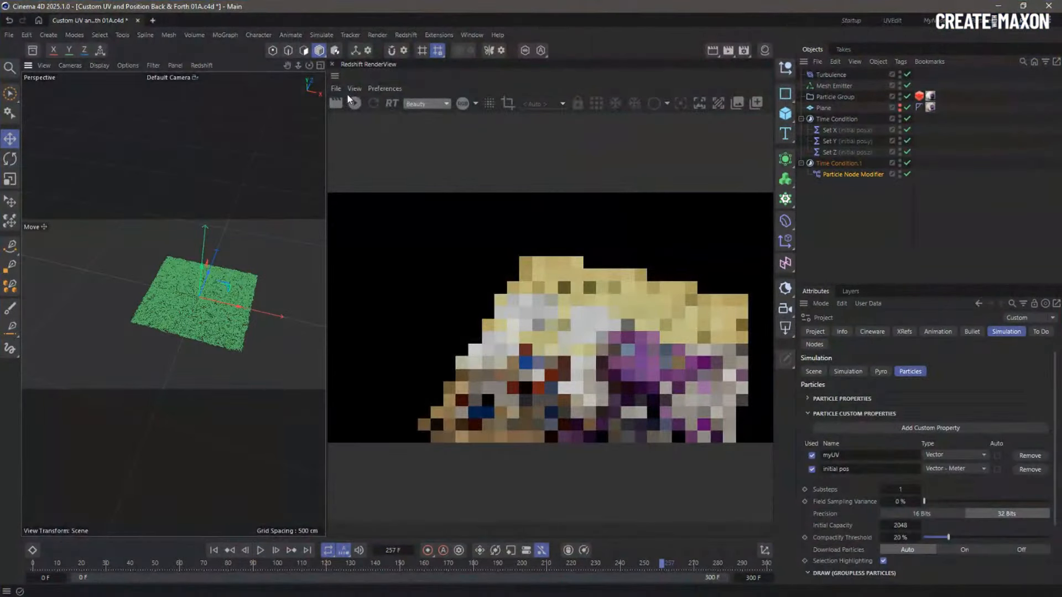
click(355, 102)
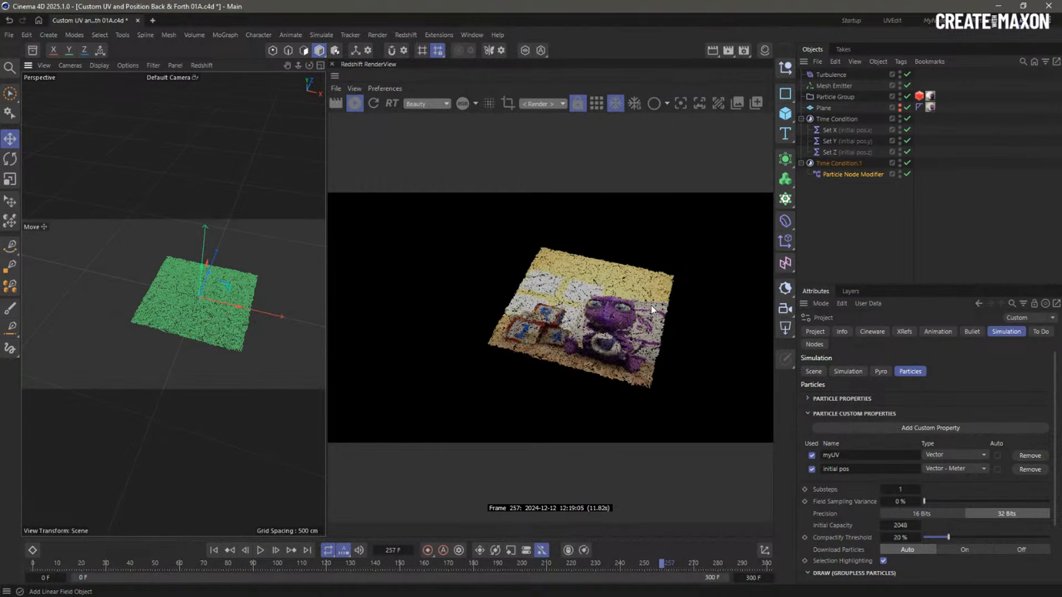
click(852, 21)
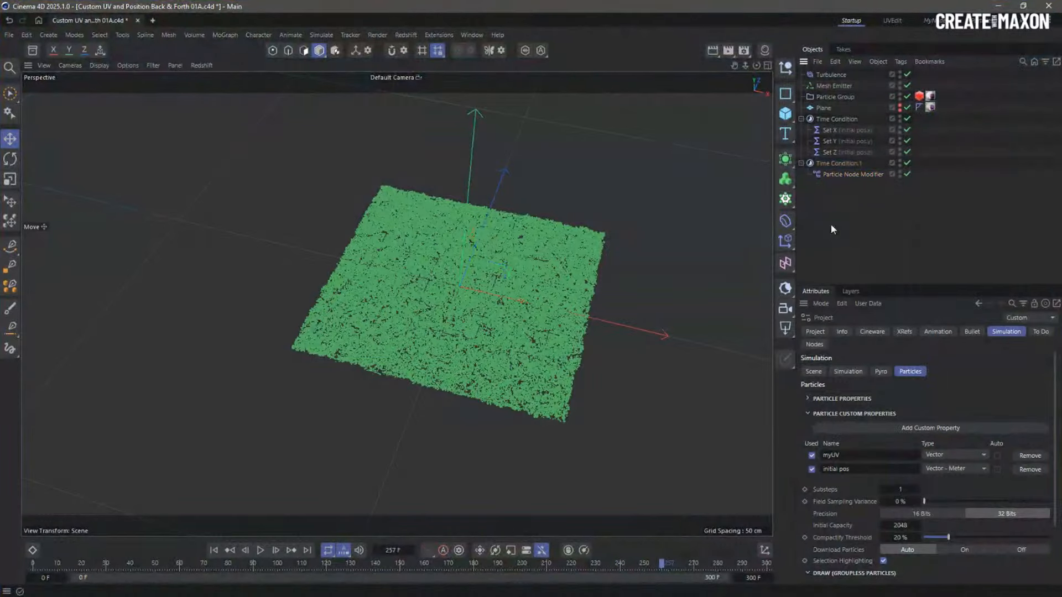
Create a new project in the layout with the particle tools, and add a Basic Emitter moved back along the negative Z axis
key(ctrl+n)
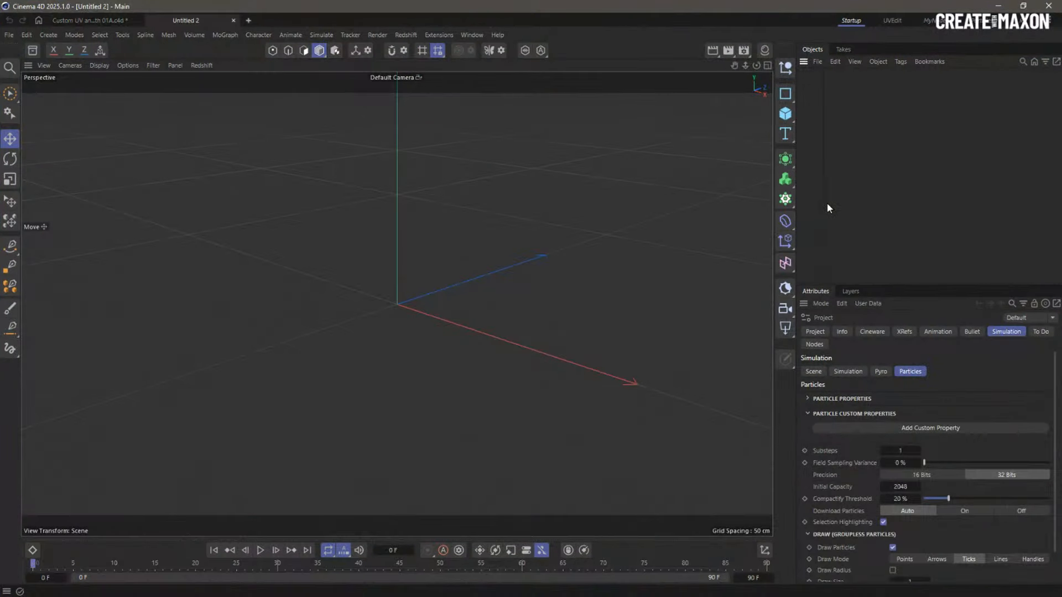
drag(822, 194, 878, 191)
click(974, 21)
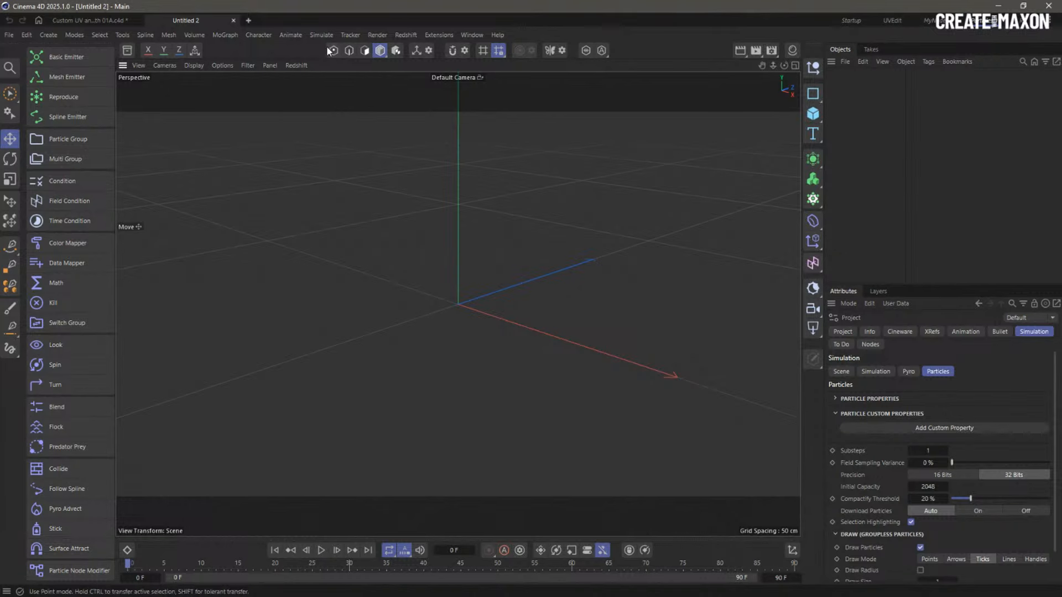
click(68, 58)
drag(502, 299, 367, 344)
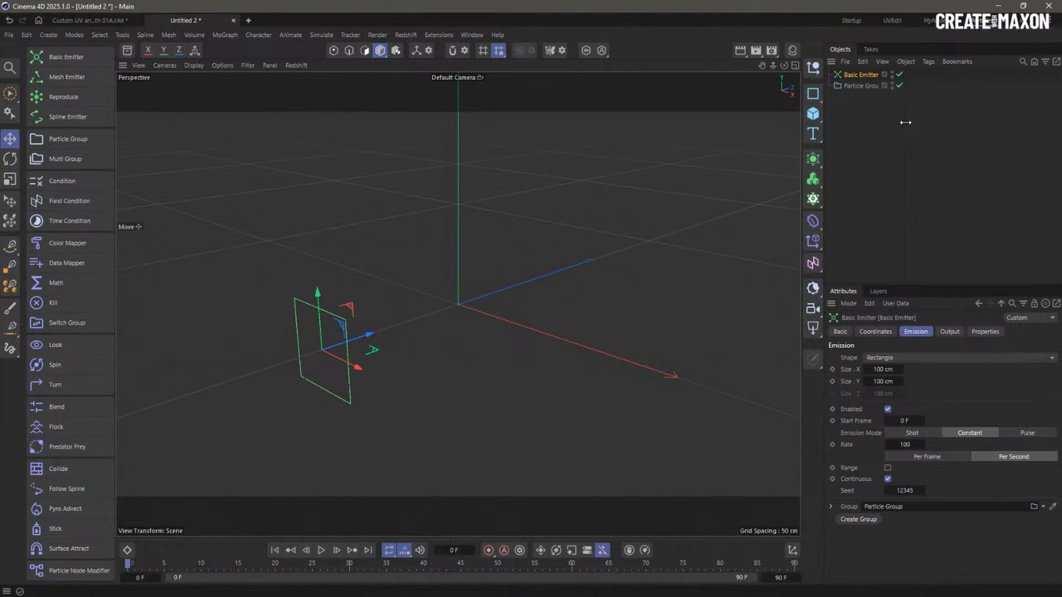
Add a Particle Node Modifier, try it as a child of the Particle Group, and place it below the group at root level
drag(905, 121, 929, 122)
click(83, 570)
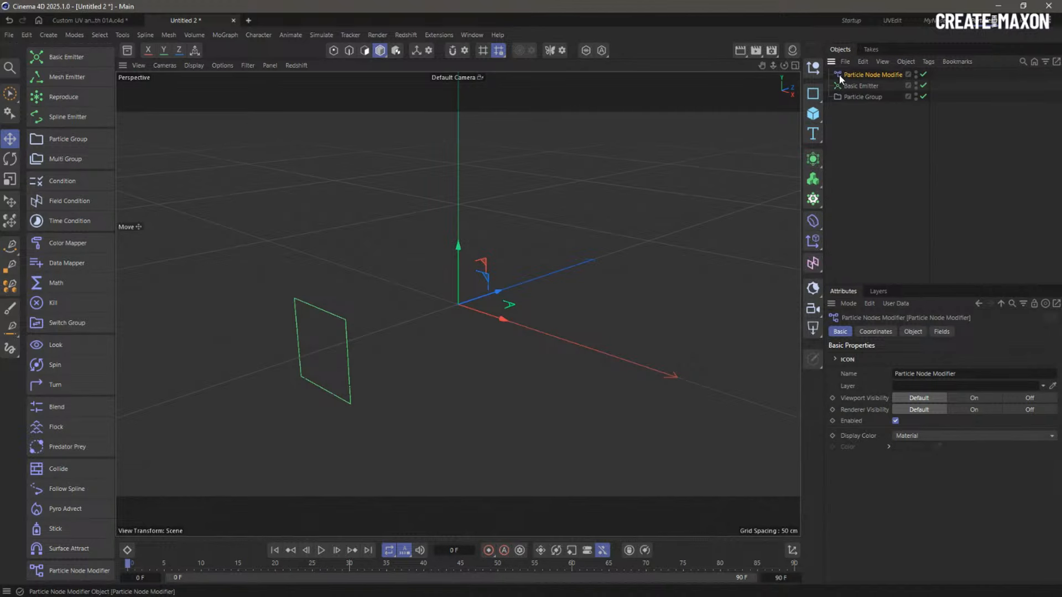
drag(839, 74, 843, 100)
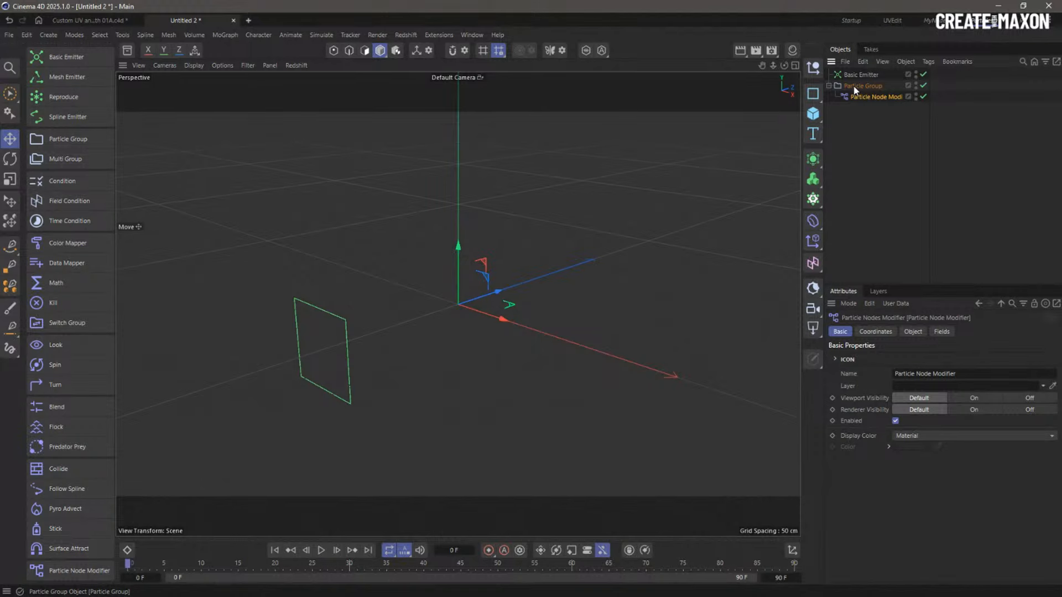
drag(847, 95, 846, 114)
Check the Particle Node Modifier's Object and Fields settings, and add a Field Condition to the scene
click(911, 332)
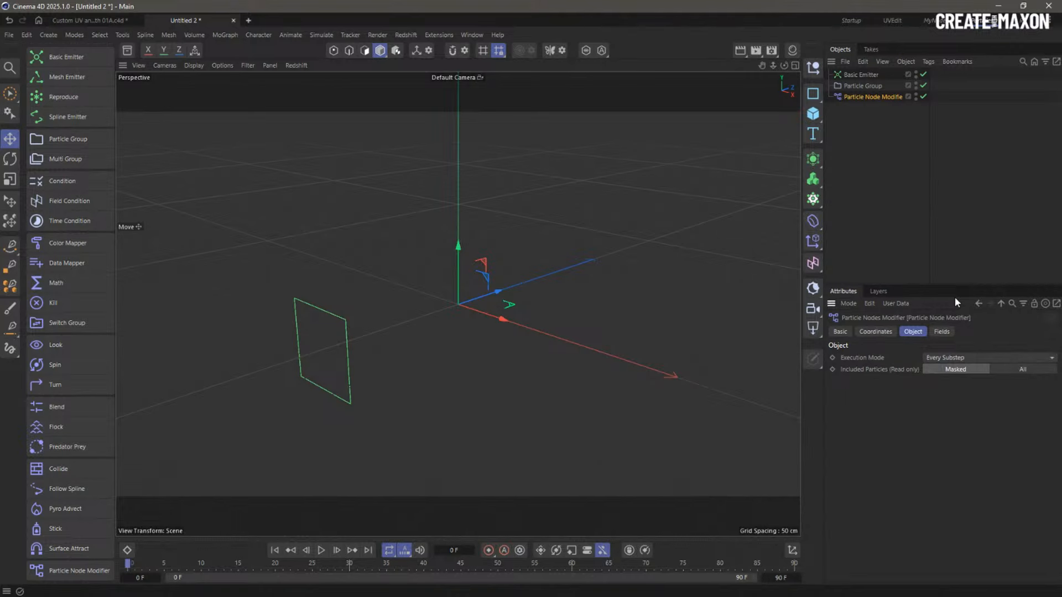
click(942, 332)
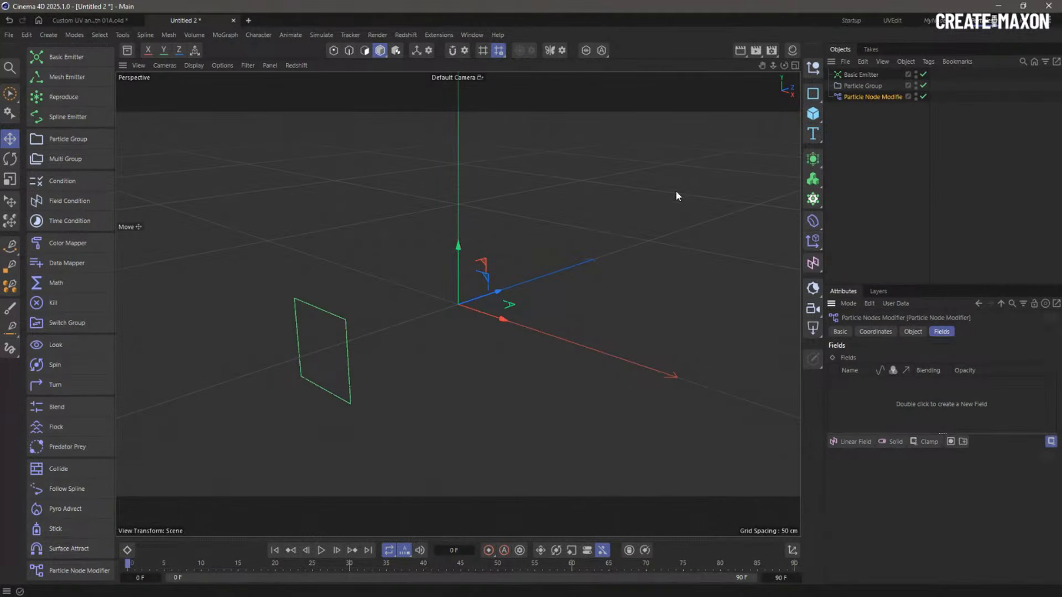
click(69, 201)
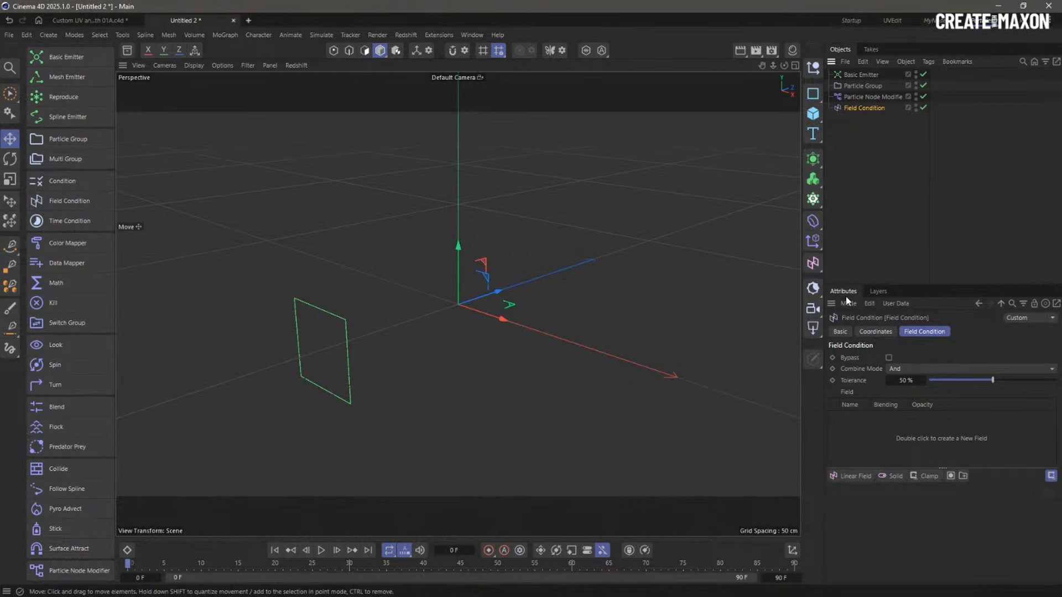
Try a Linear Field in the Field Condition, and delete the Field Condition together with its field
click(861, 475)
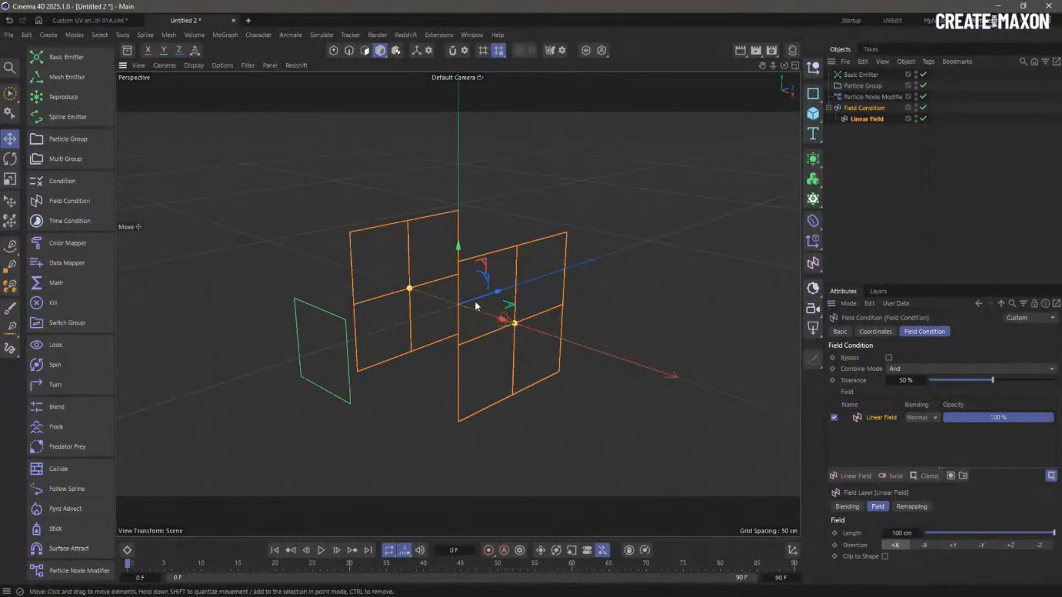
alt+drag(474, 300, 469, 308)
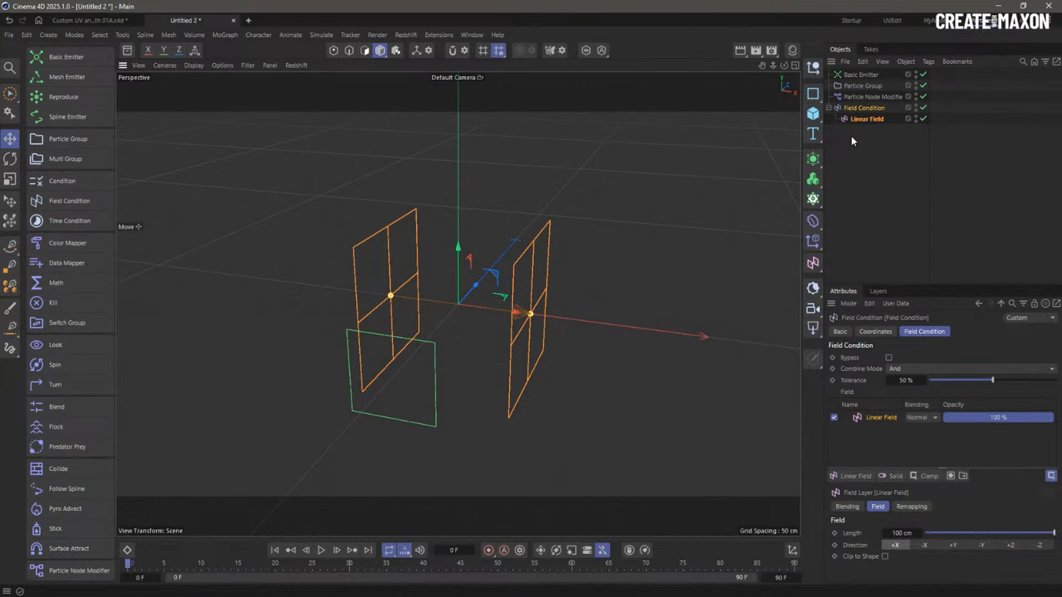
key(Delete)
Add a Linear Field to the Particle Node Modifier, set its direction to +Z, and place it at root level above the modifier
click(843, 96)
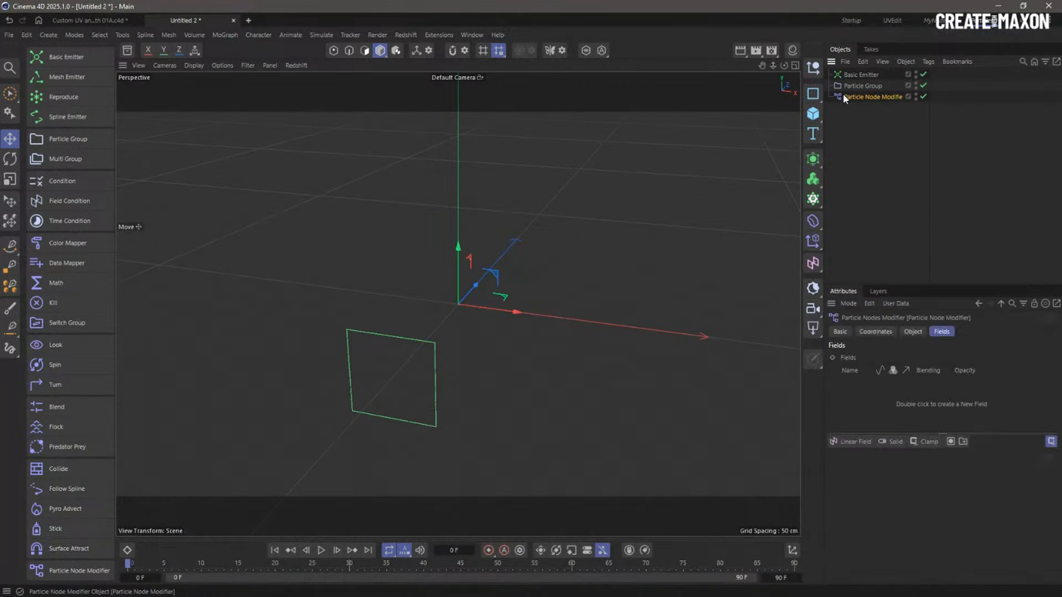
click(851, 442)
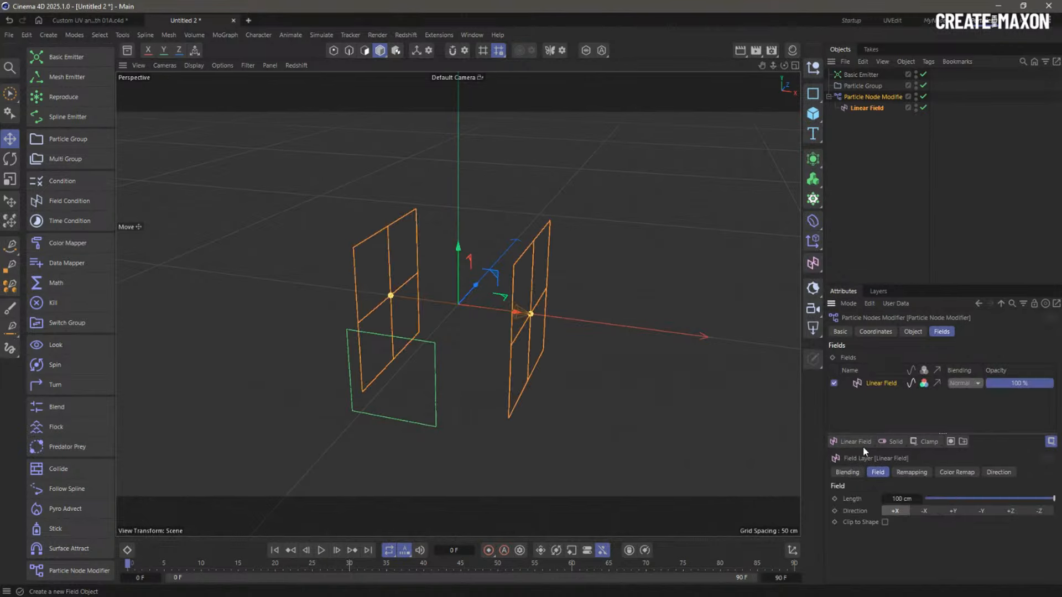
click(1008, 510)
alt+drag(465, 297, 562, 298)
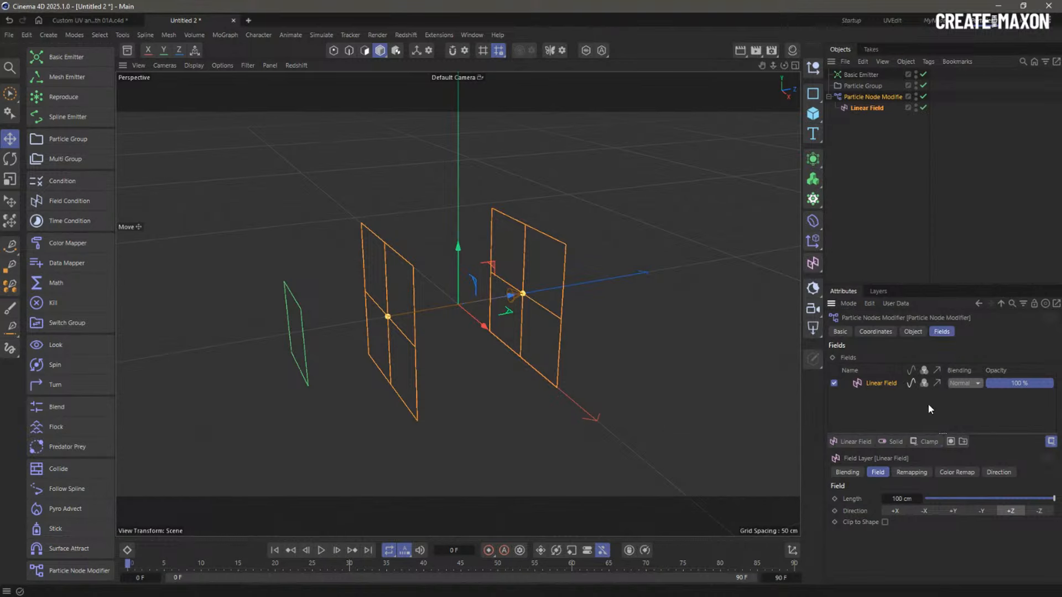
alt+drag(512, 289, 505, 296)
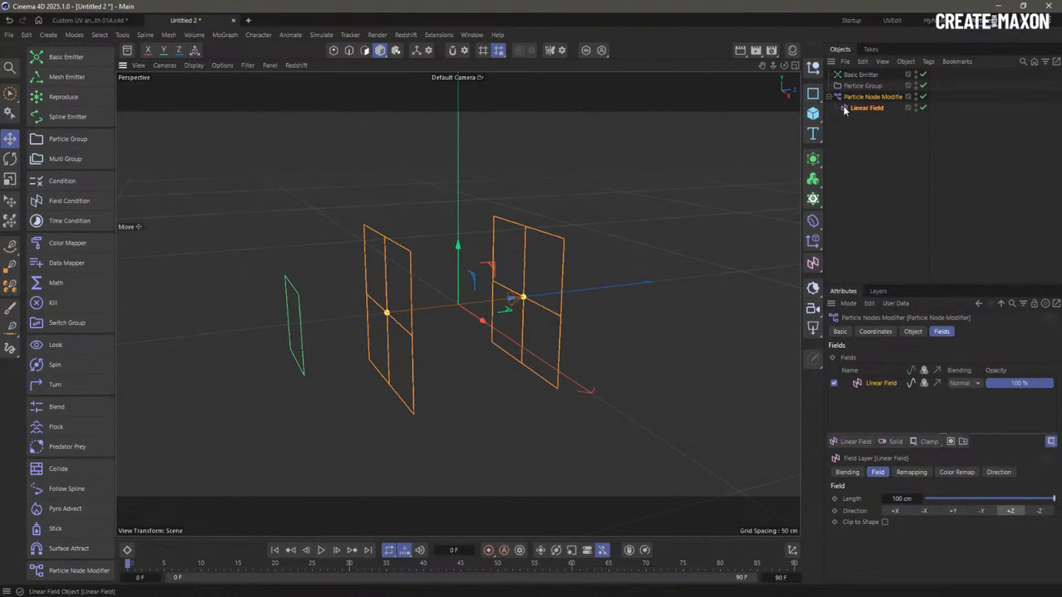
drag(845, 109, 863, 92)
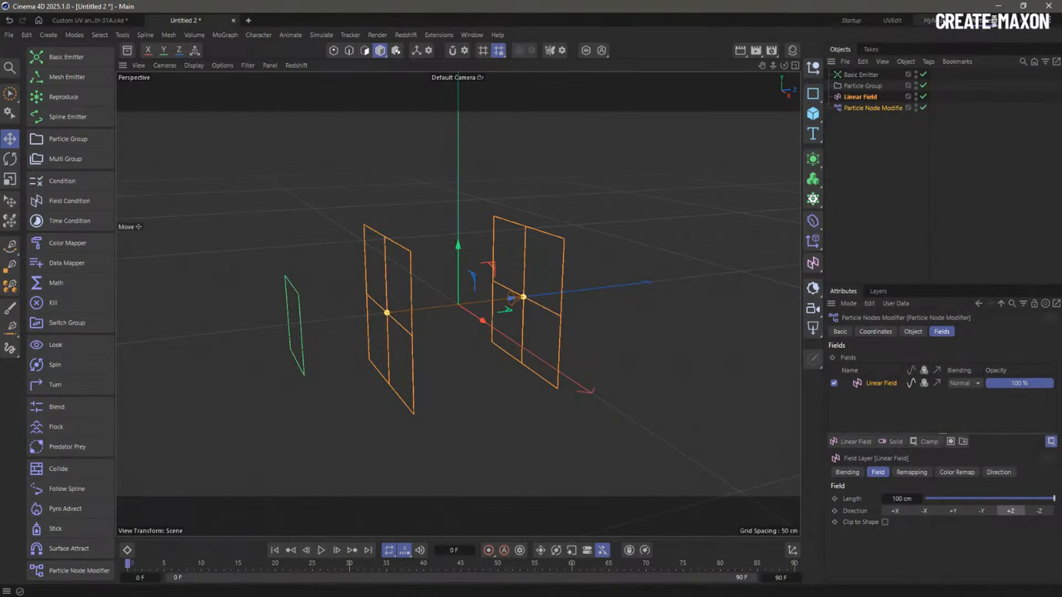
Switch to the custom node-editing layout and open the Particle Node Modifier's graph
click(931, 20)
double_click(743, 107)
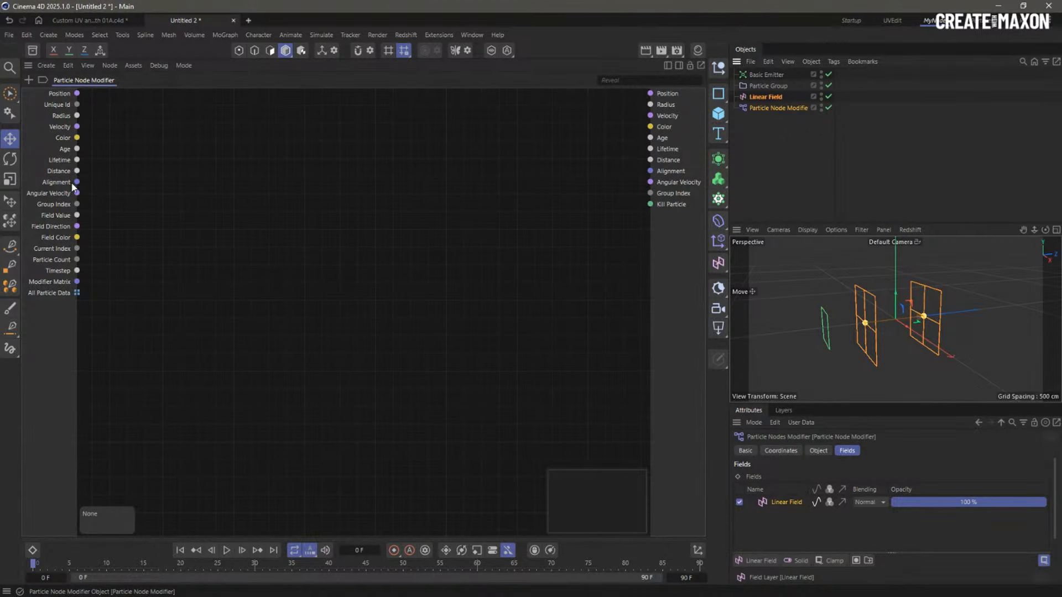
Search the nodes for "property", try a Get Particle Property node in the graph, and check the All Particle Data port
double_click(145, 317)
text(custom)
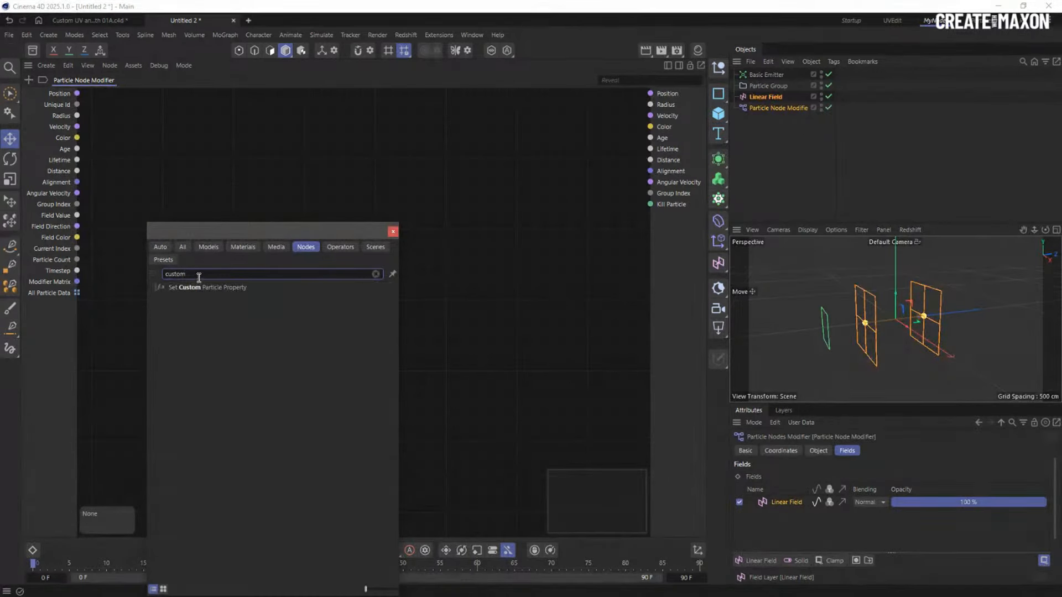
drag(202, 275, 122, 273)
text(property)
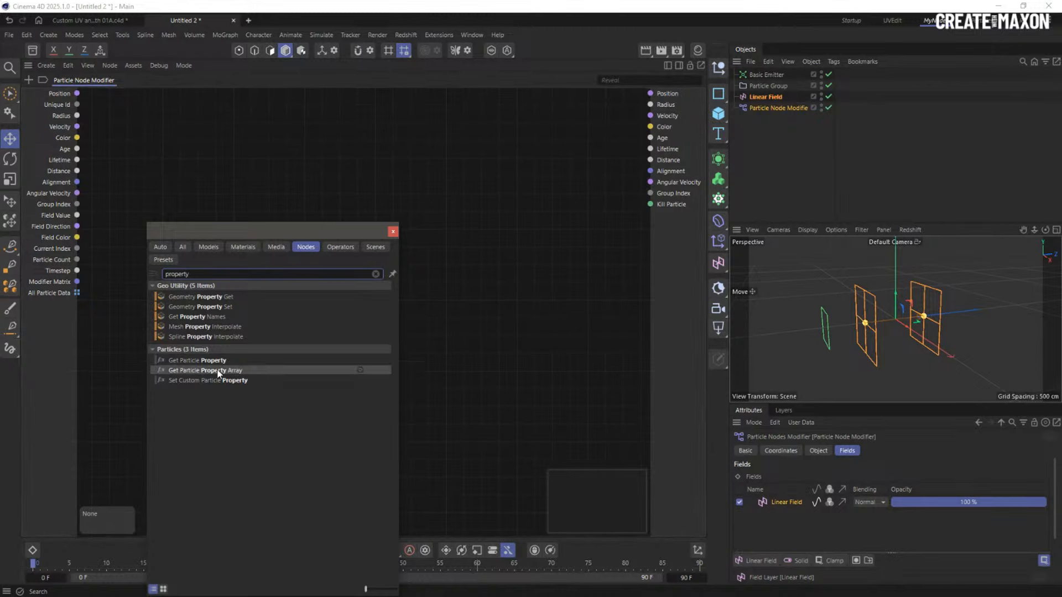
drag(214, 363, 170, 188)
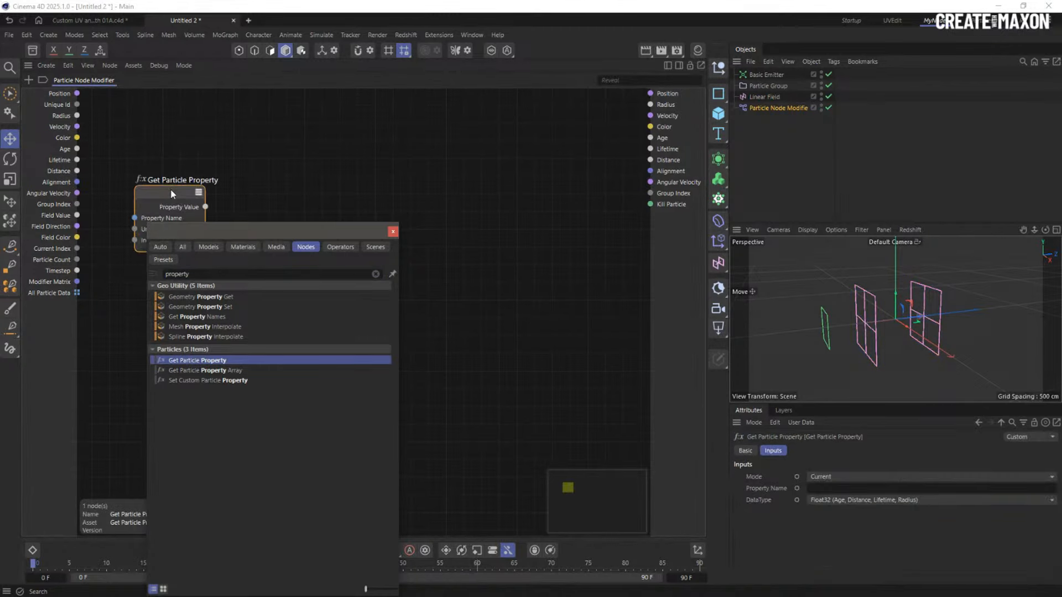
drag(201, 231, 296, 258)
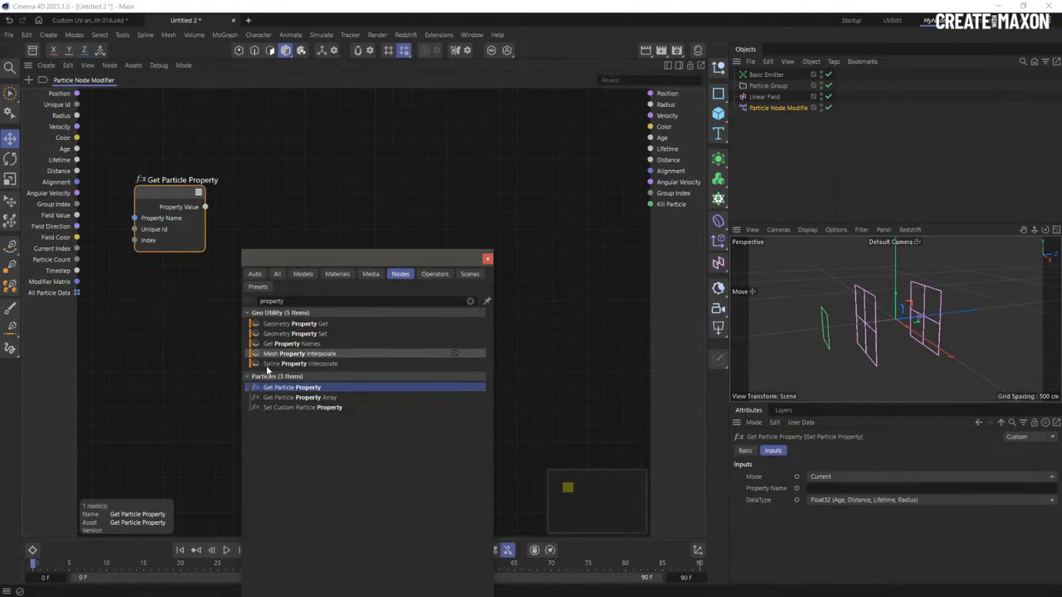
click(55, 290)
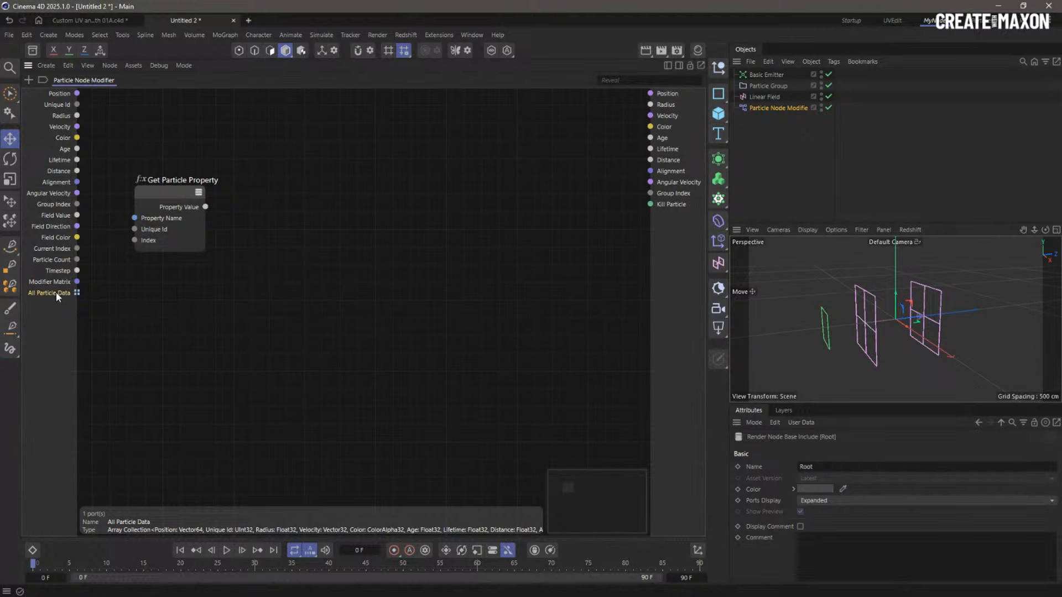
Try a Get Particle Property Array node, and delete it and the Get Particle Property node from the graph
double_click(192, 270)
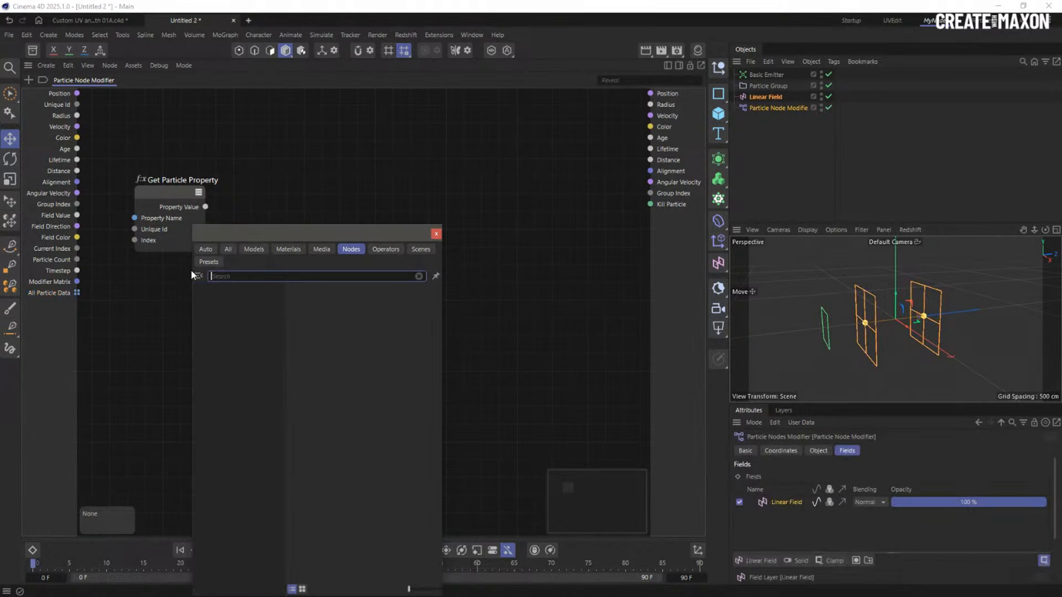
text(pro)
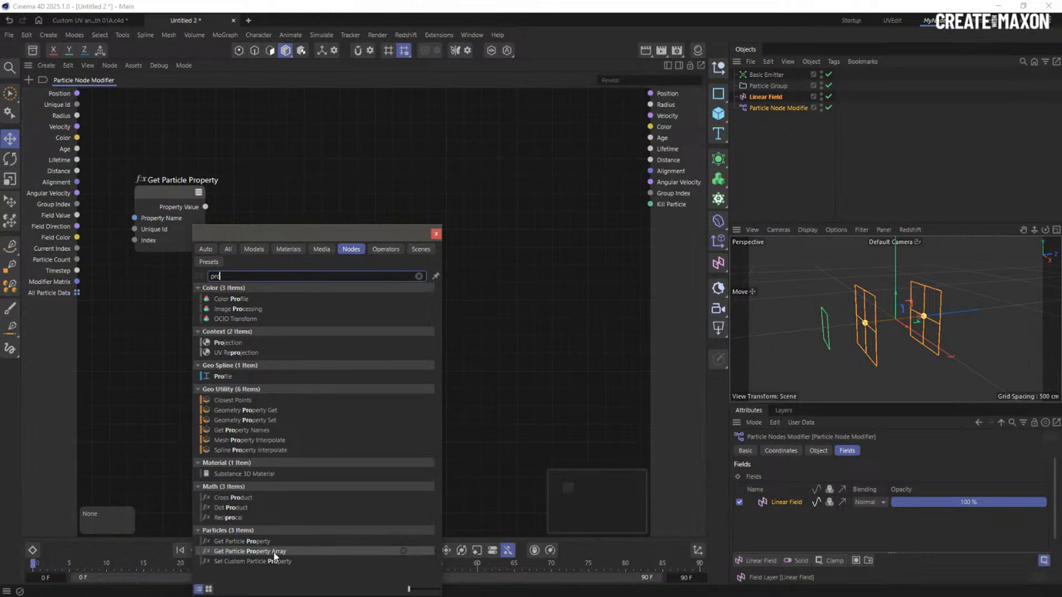
drag(265, 551, 152, 330)
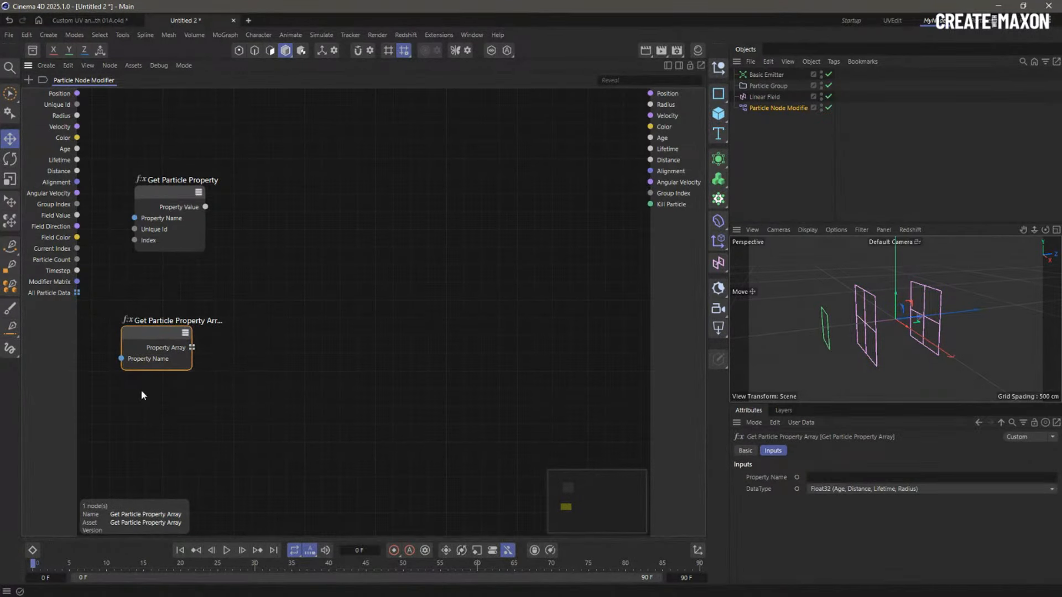
key(Delete)
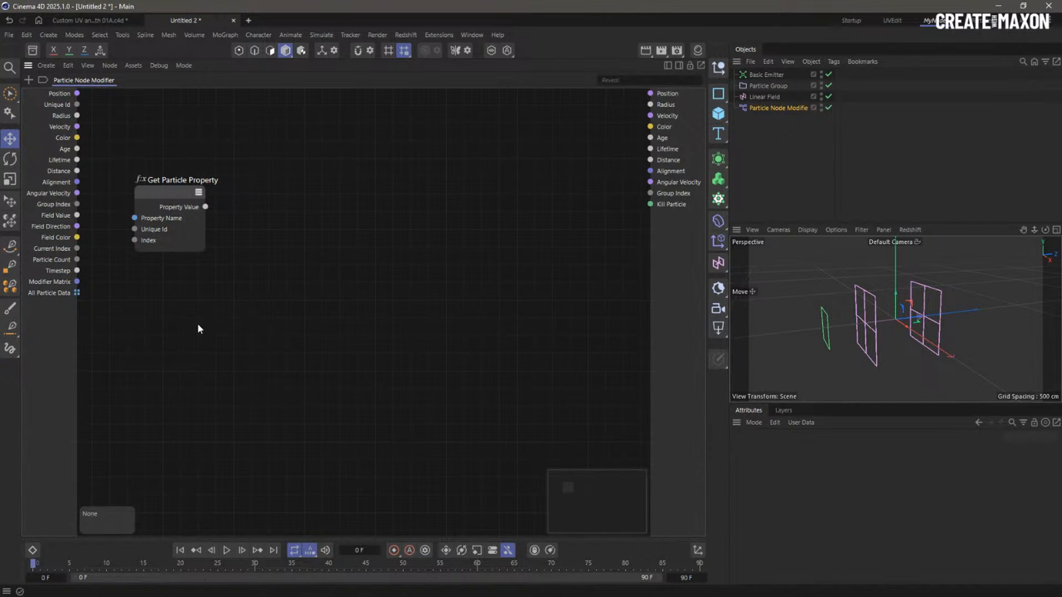
drag(232, 301, 177, 174)
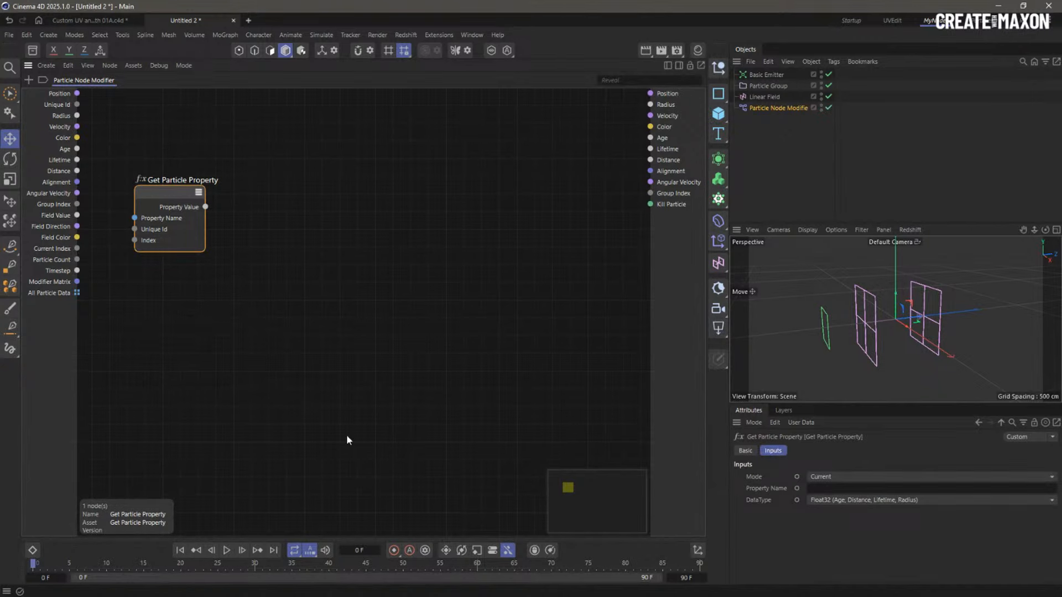
key(Delete)
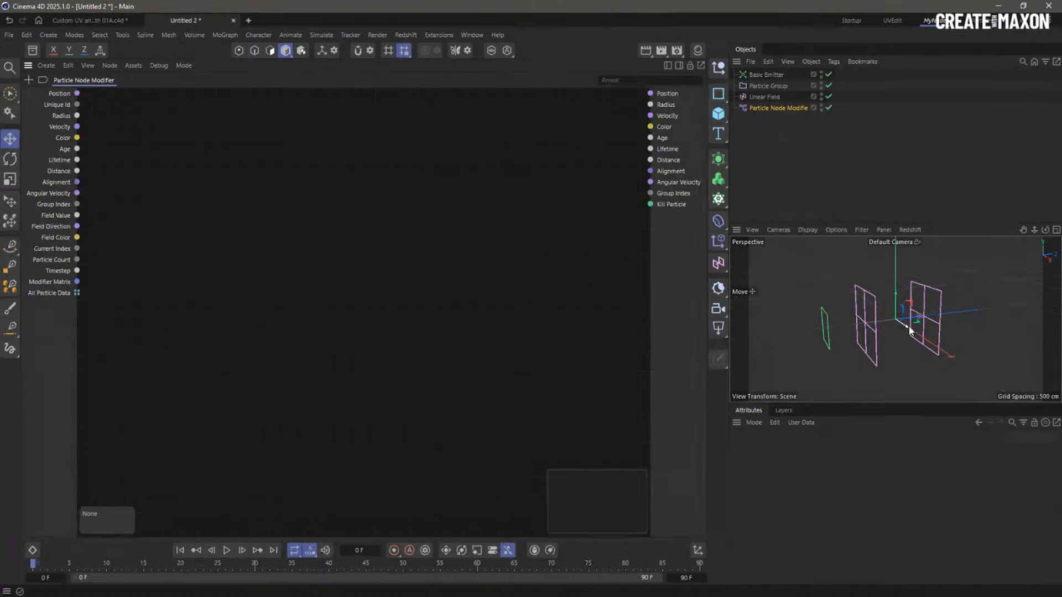
Play the simulation to frame 51 and set the Particle Group's draw size to 3
click(228, 550)
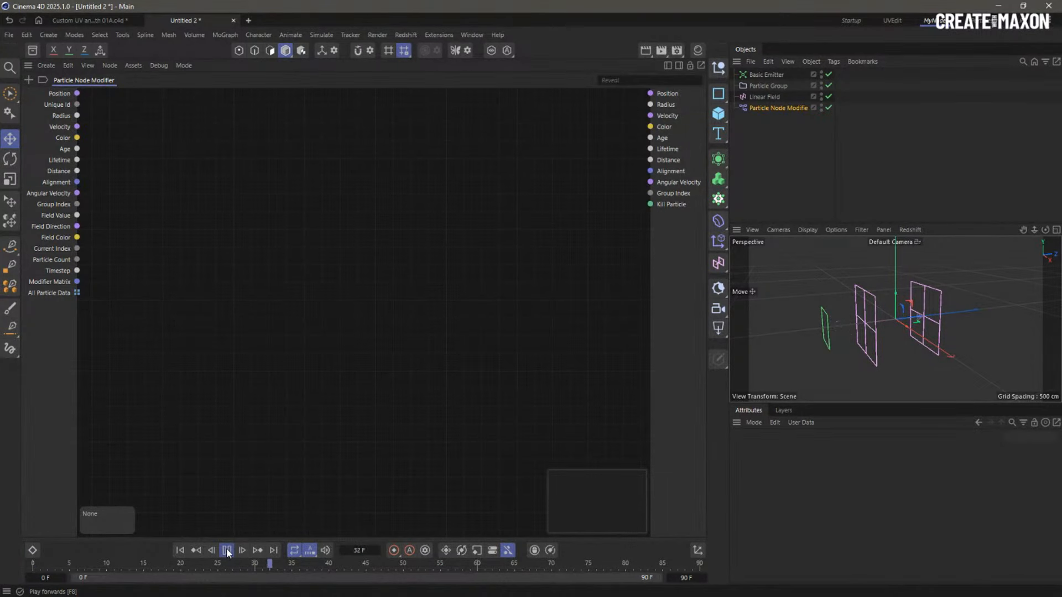
click(227, 551)
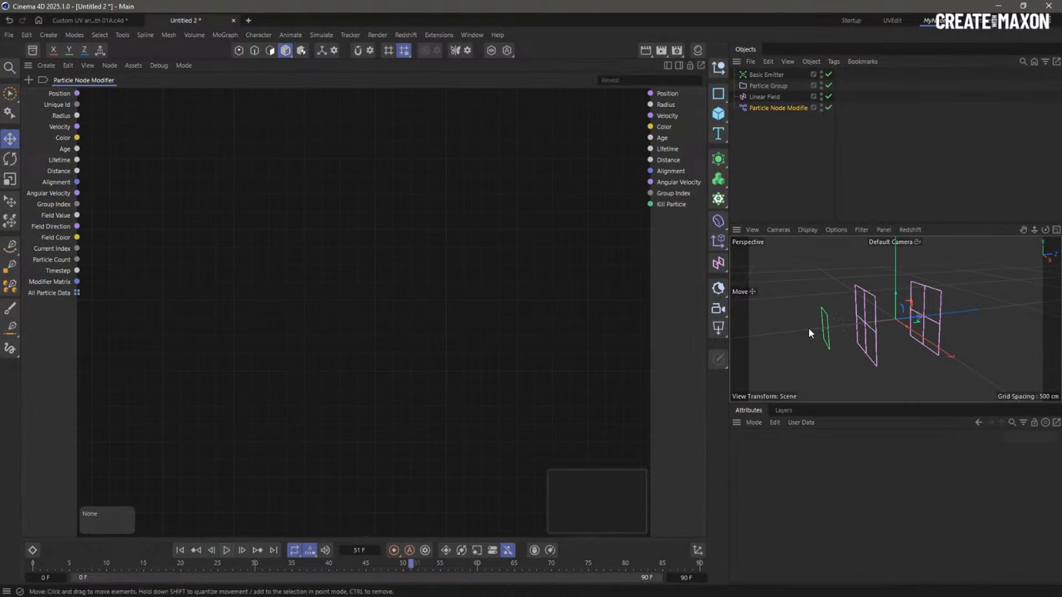
click(772, 86)
drag(846, 499, 899, 496)
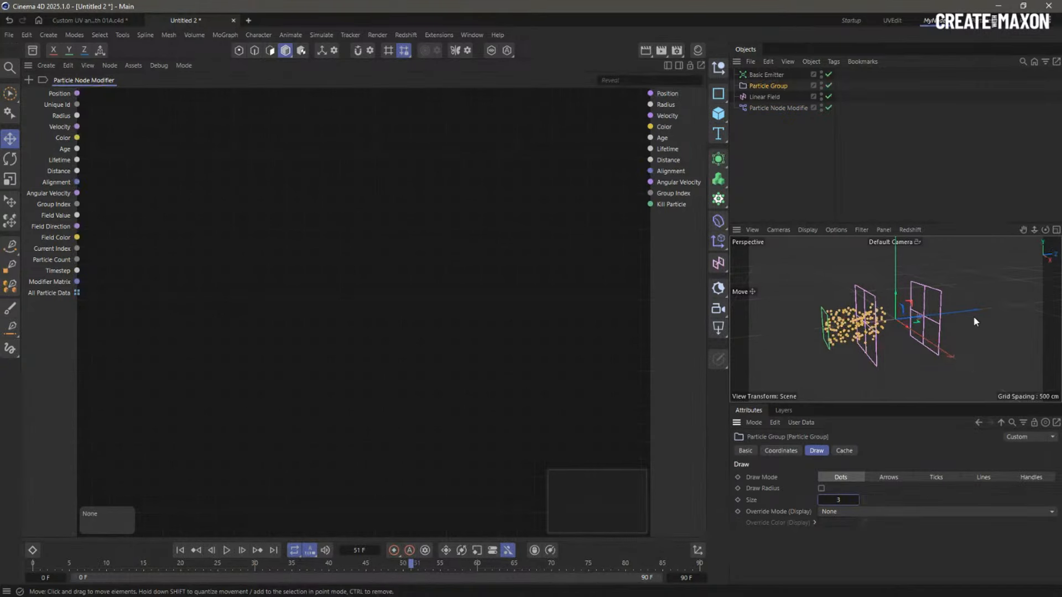
Examine the Linear Field's start and end planes against the particle stream and its entry in the Particle Node Modifier's fields
click(762, 97)
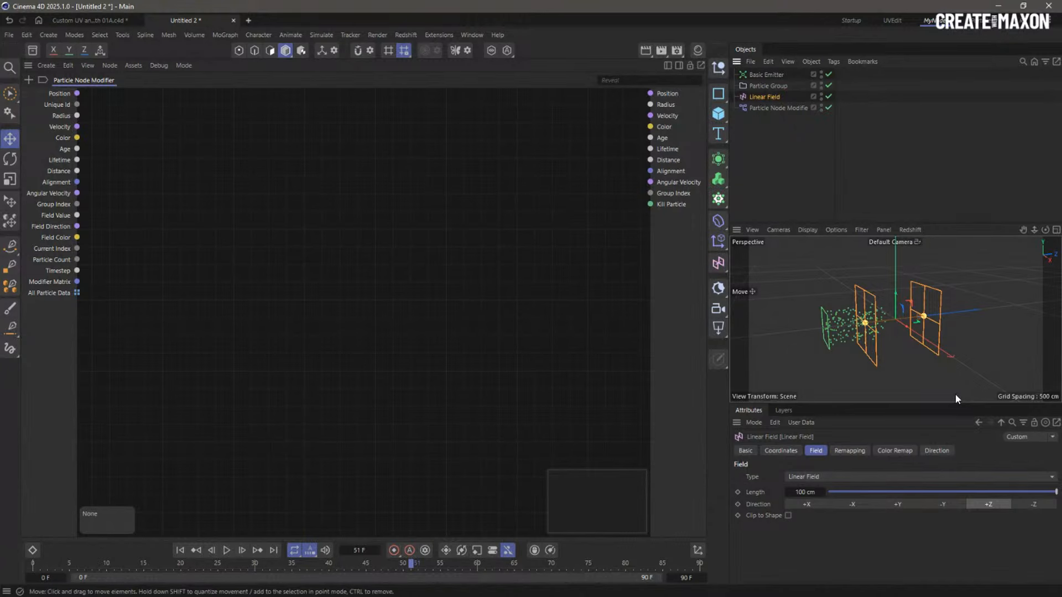
alt+right_drag(919, 337, 946, 331)
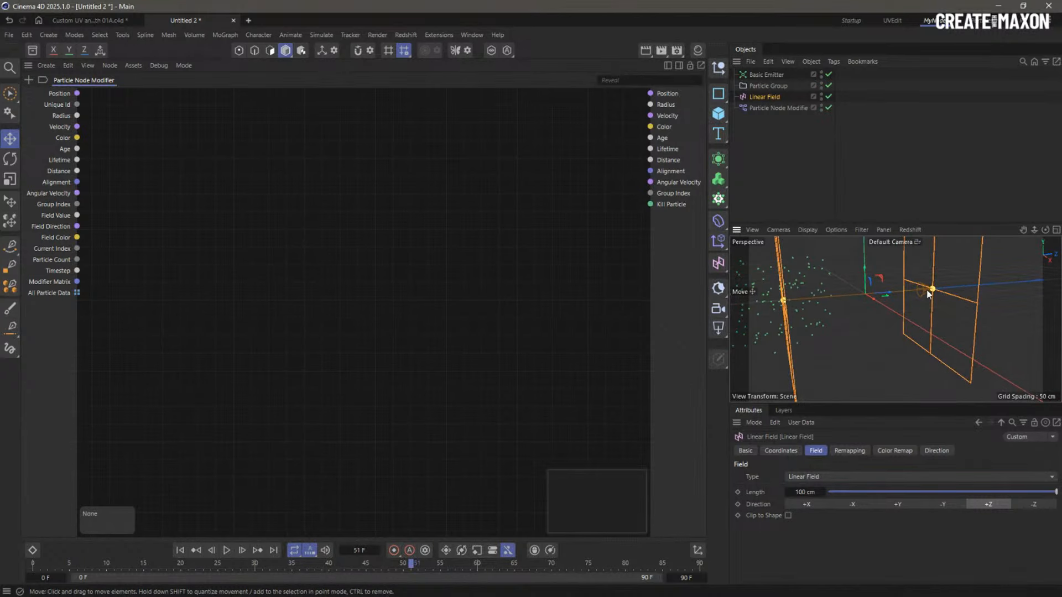
mouse_move(934, 289)
alt+mouse_down()
mouse_move(962, 284)
mouse_move(937, 289)
alt+mouse_up()
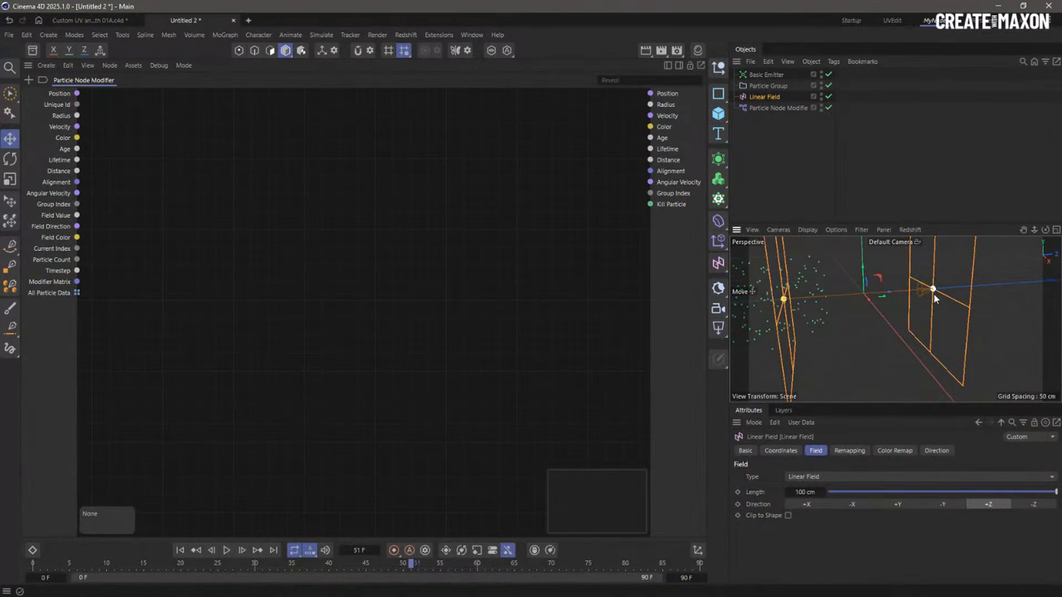
click(774, 108)
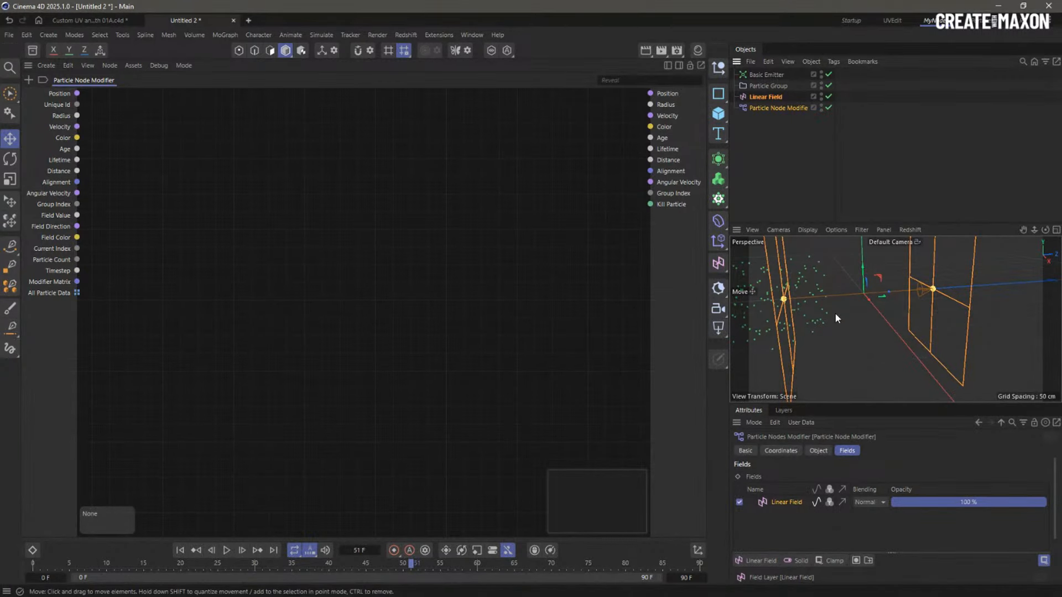
mouse_move(868, 315)
alt+right_down()
mouse_move(842, 319)
mouse_move(870, 326)
alt+right_up()
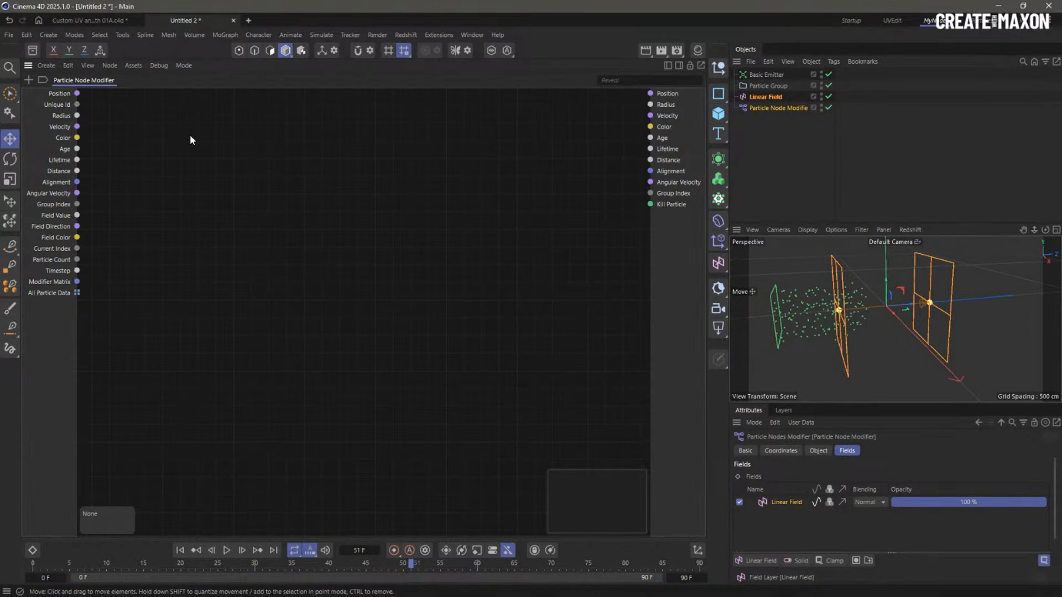
Add an Arithmetic node with operation Add and data type Vector, wired from the Position input through Input 1 to the Position output
double_click(296, 162)
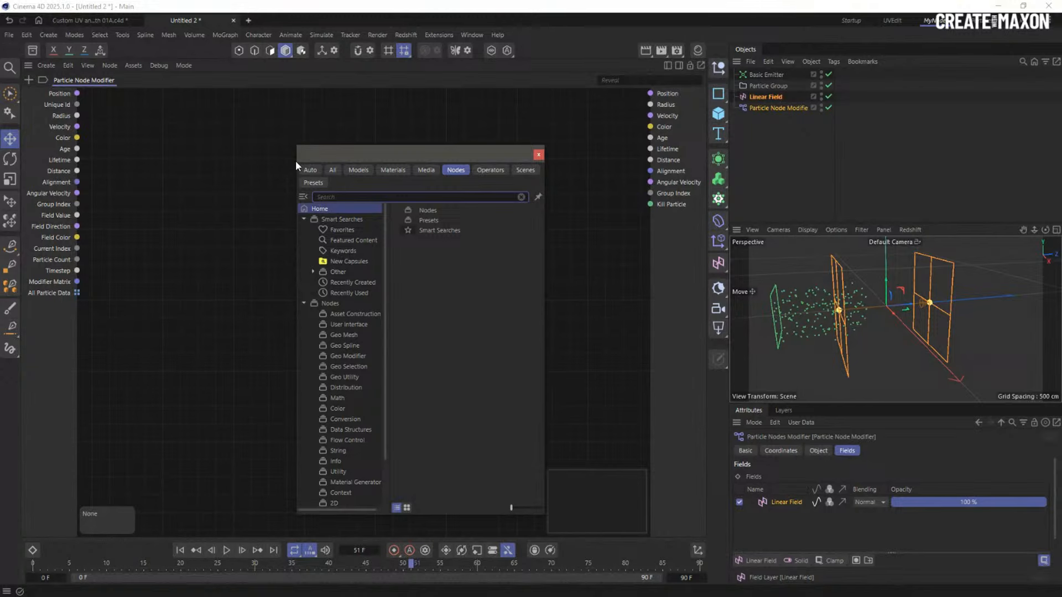
text(add vec)
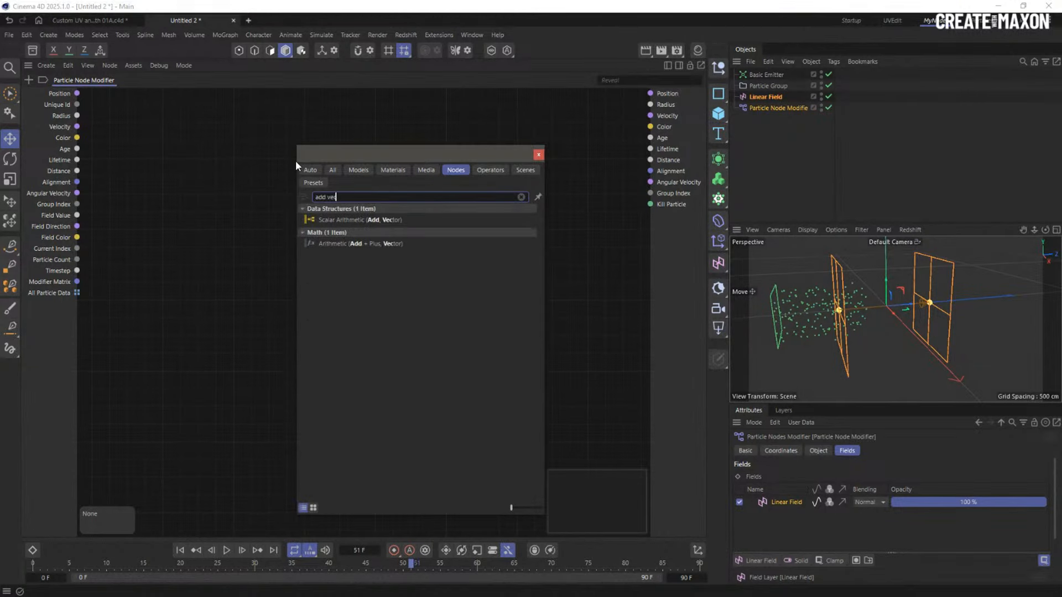
click(350, 243)
key(Return)
drag(214, 177, 269, 158)
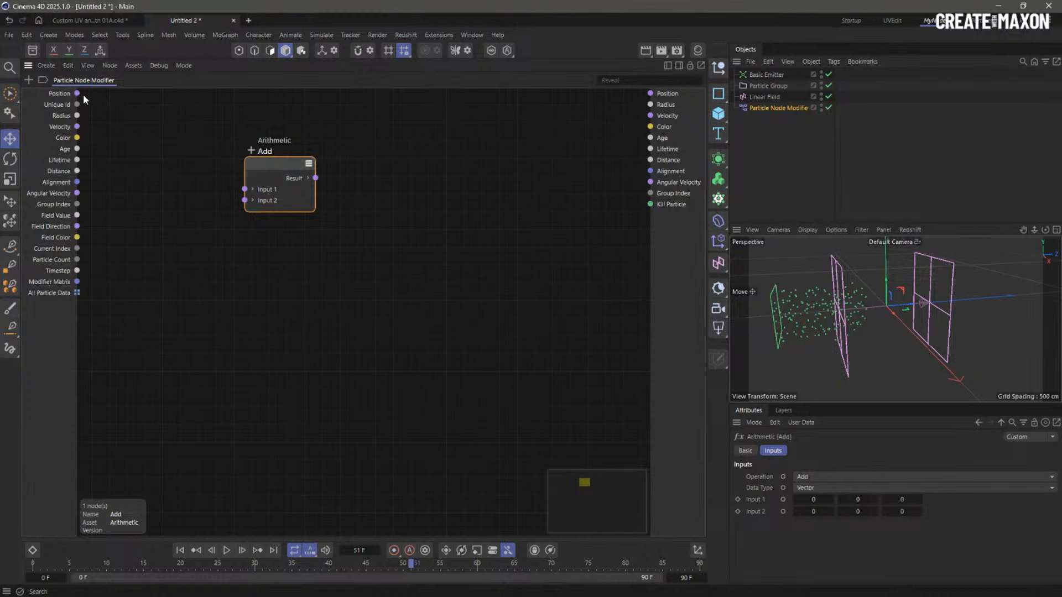
drag(77, 94, 244, 189)
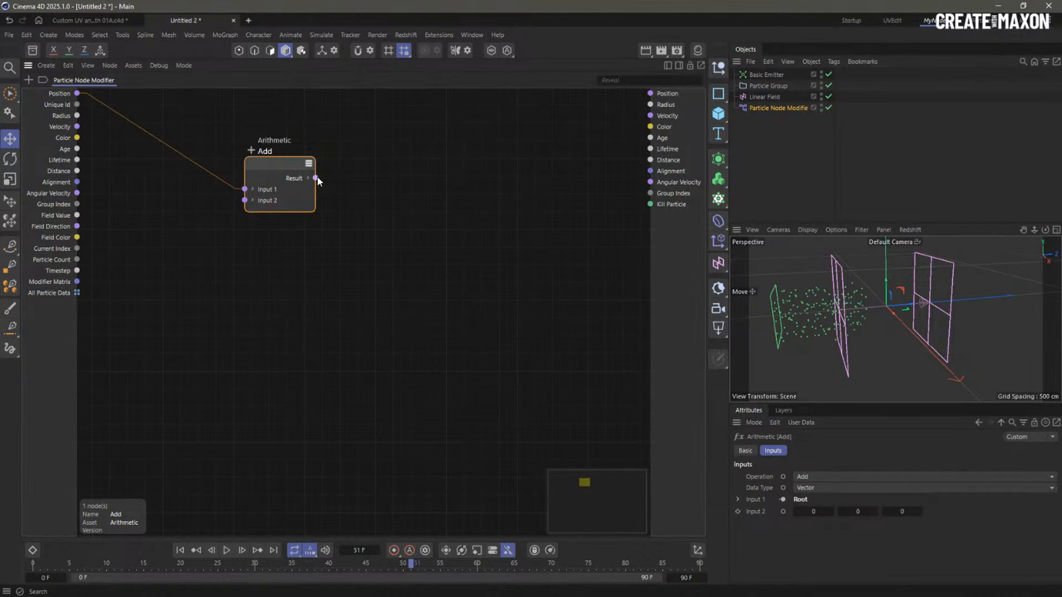
drag(317, 178, 650, 94)
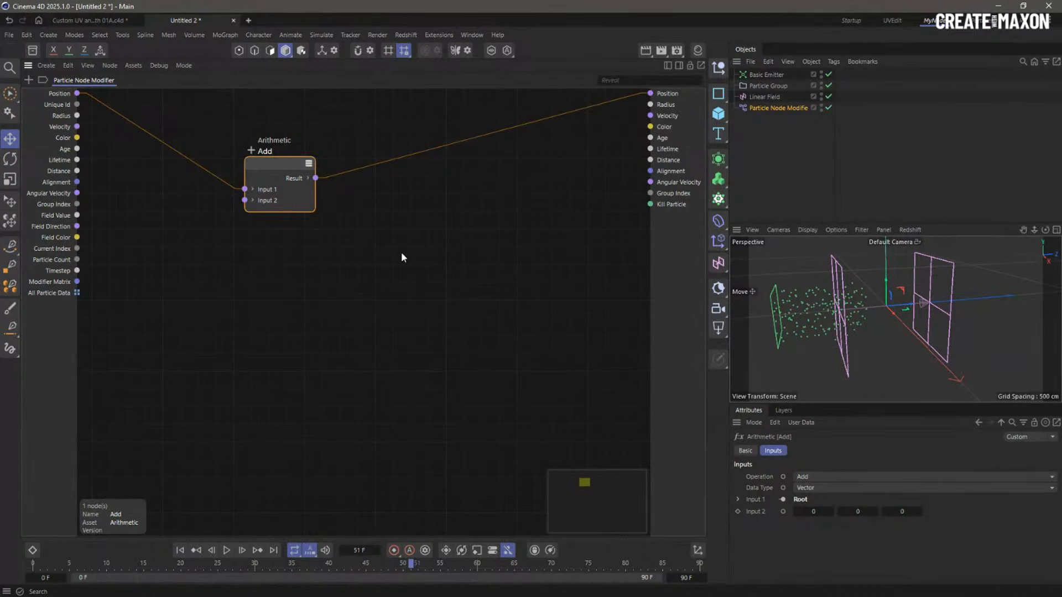
Set the Y value of the Add node's Input 2 to 1, and replay the simulation from the start to frame 67
click(857, 511)
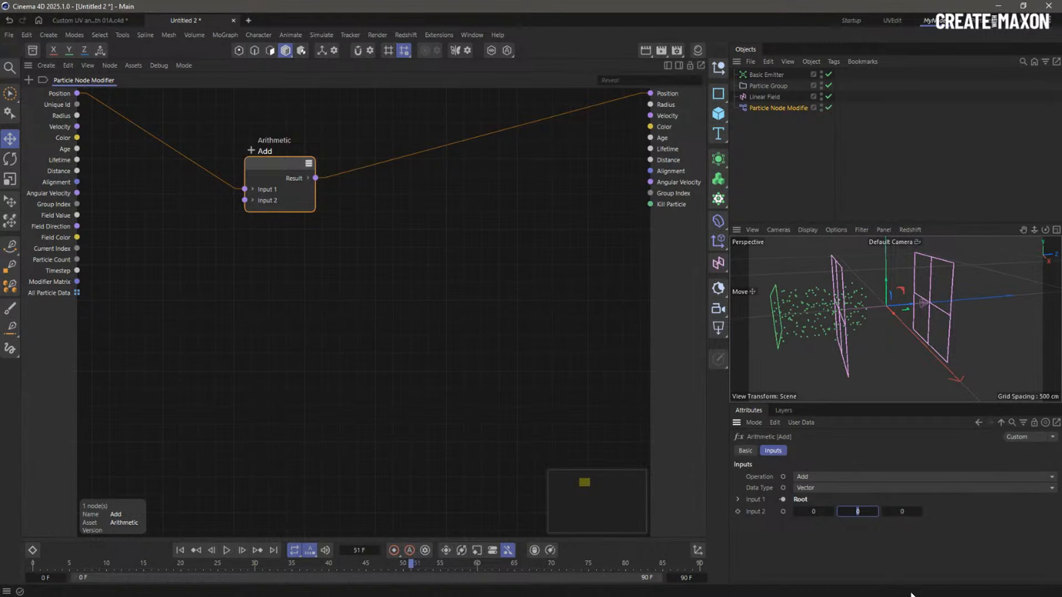
click(181, 550)
click(225, 550)
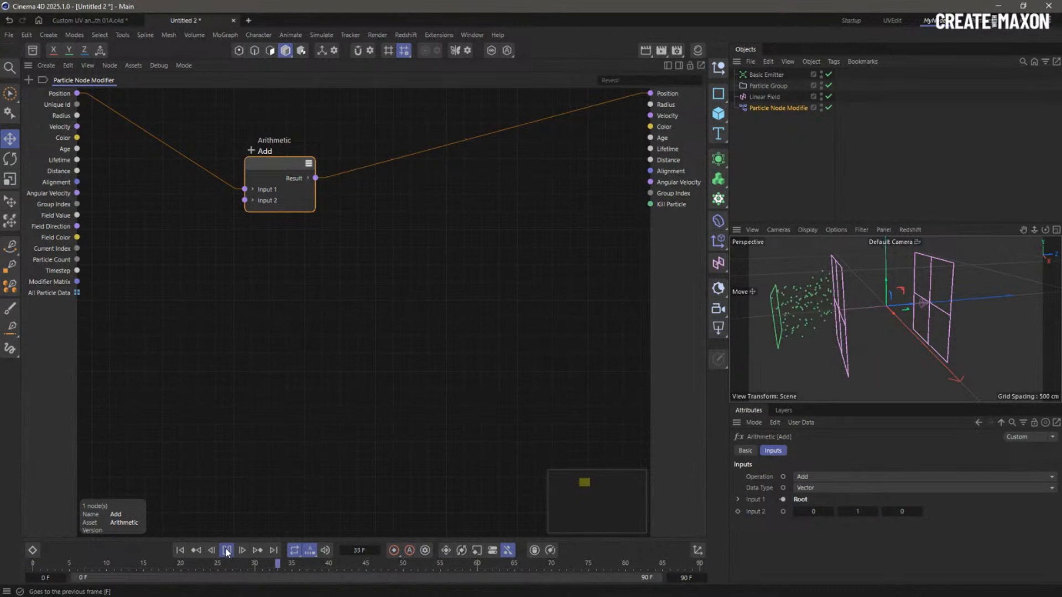
click(227, 550)
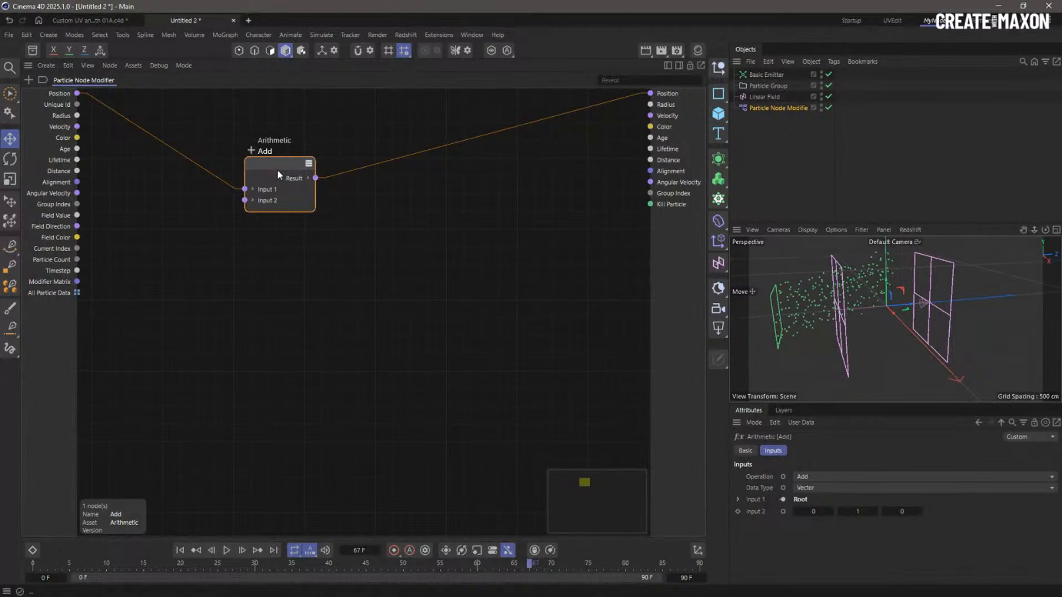
Reposition the Add node in the node graph and expand its Input 2 into X, Y and Z components
drag(277, 170, 313, 167)
scroll(882, 303, up, 3)
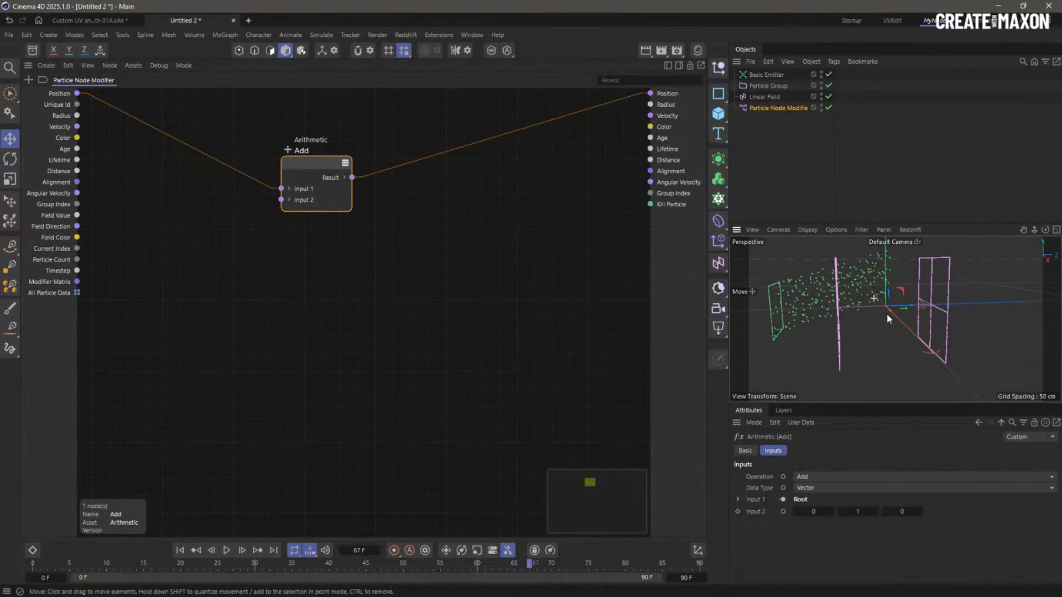
alt+drag(887, 315, 876, 317)
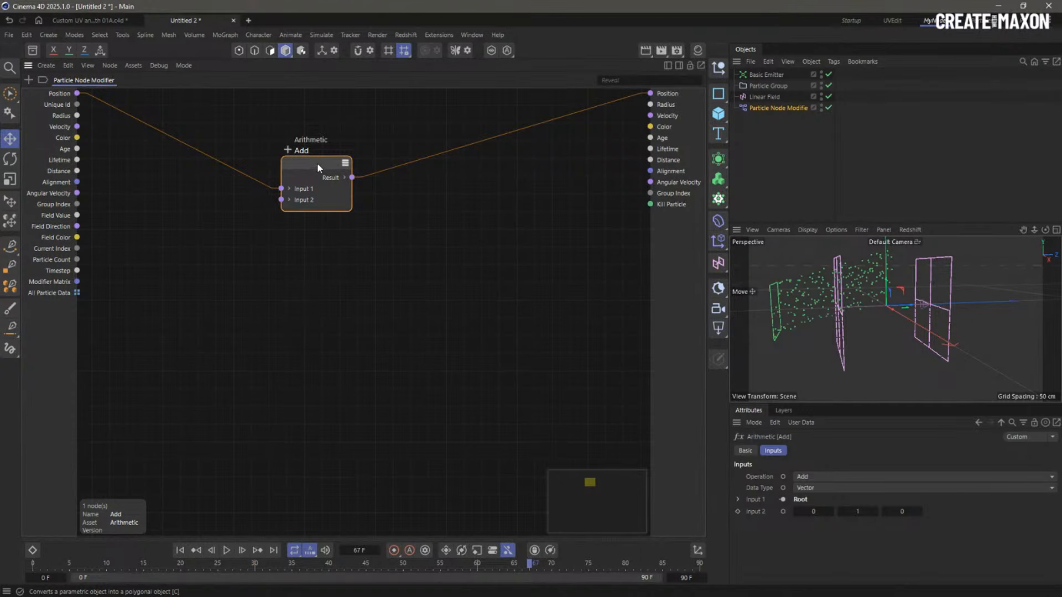
drag(317, 164, 334, 156)
click(306, 192)
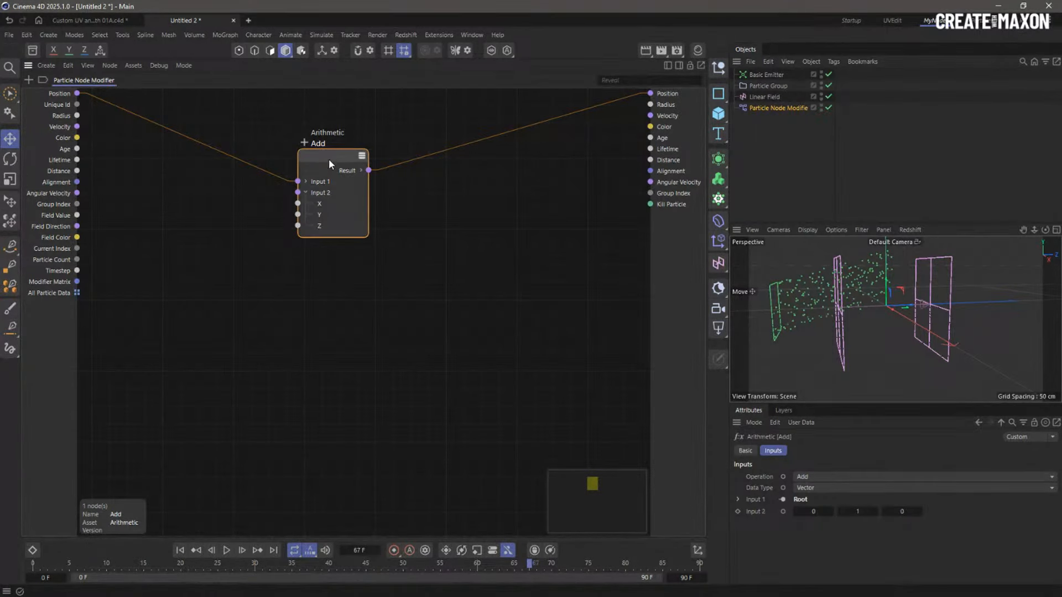
drag(328, 158, 330, 149)
Add a Scale node with Input 1 set to 10, wired from Field Value through Input 2 to the Y component of Add's Input 2
click(236, 248)
key(shift+c)
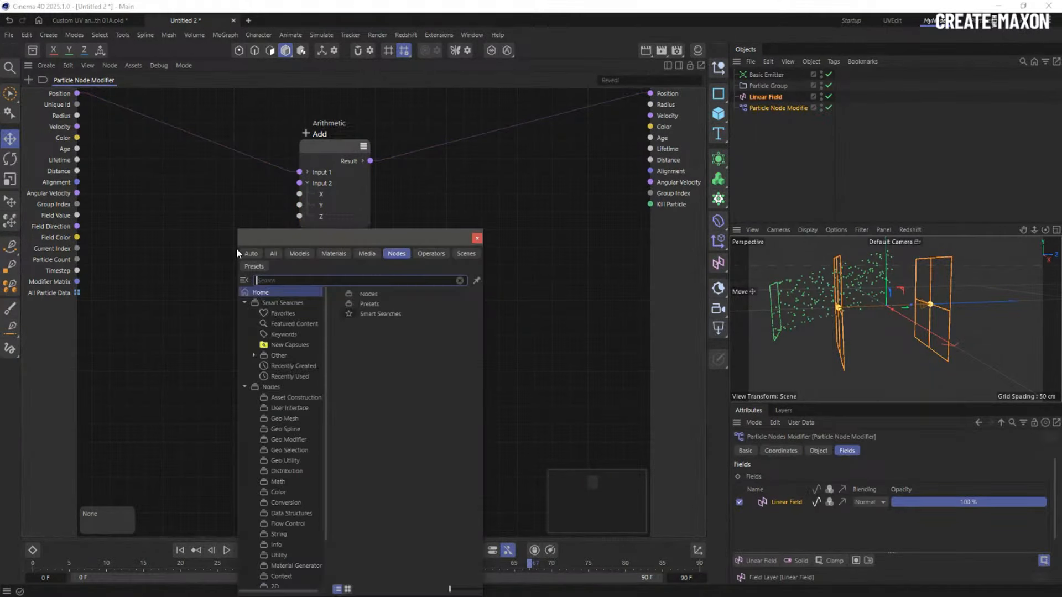
text(scale)
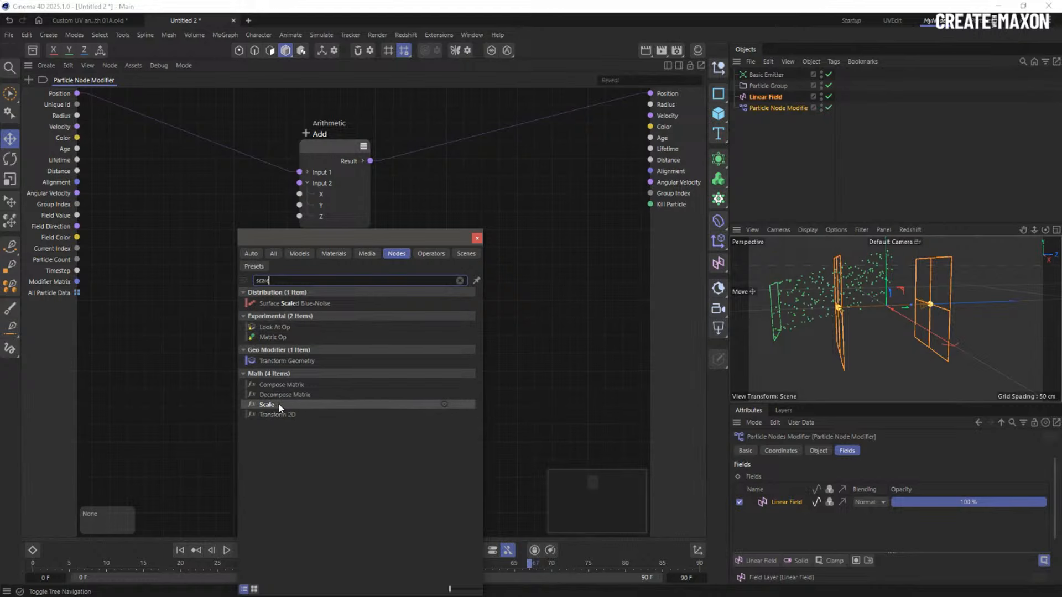
drag(172, 264, 220, 237)
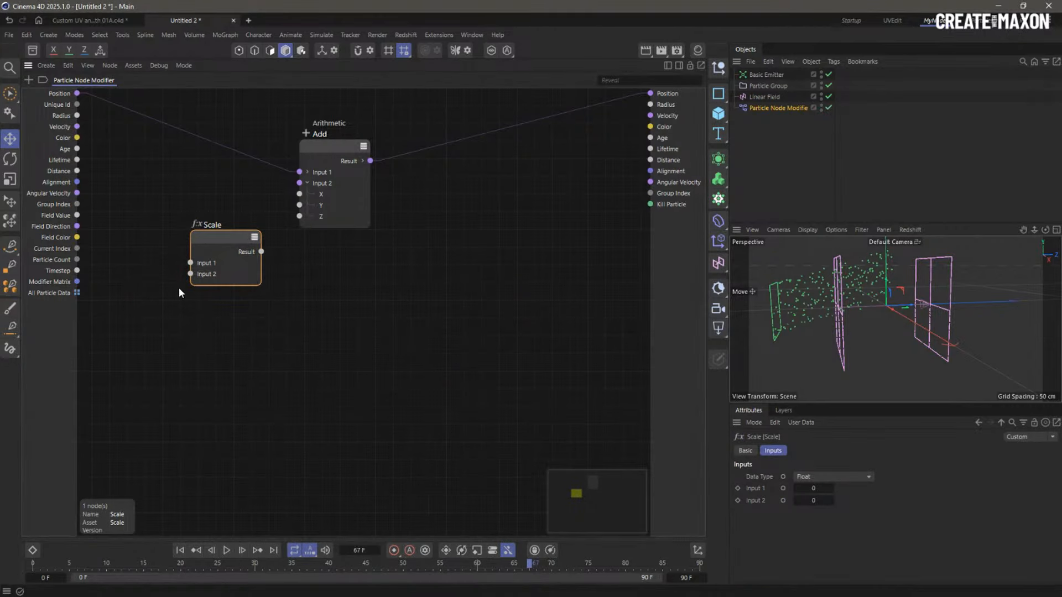
drag(77, 215, 190, 274)
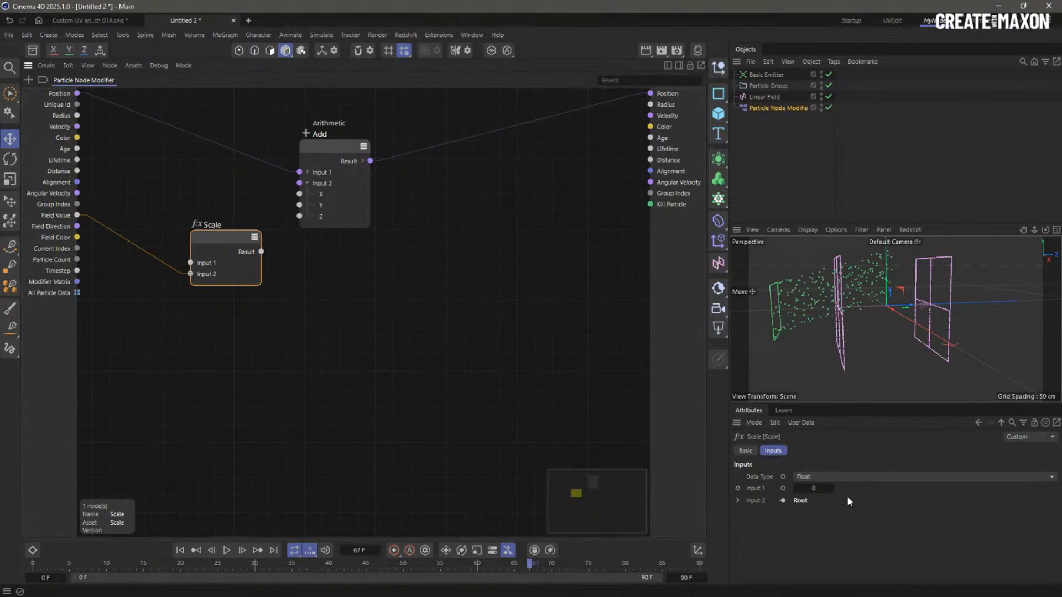
text(10)
drag(261, 252, 299, 206)
Replay the simulation from the start and extend the timeline's end frame to 300
click(180, 551)
click(227, 551)
alt+drag(841, 318, 869, 325)
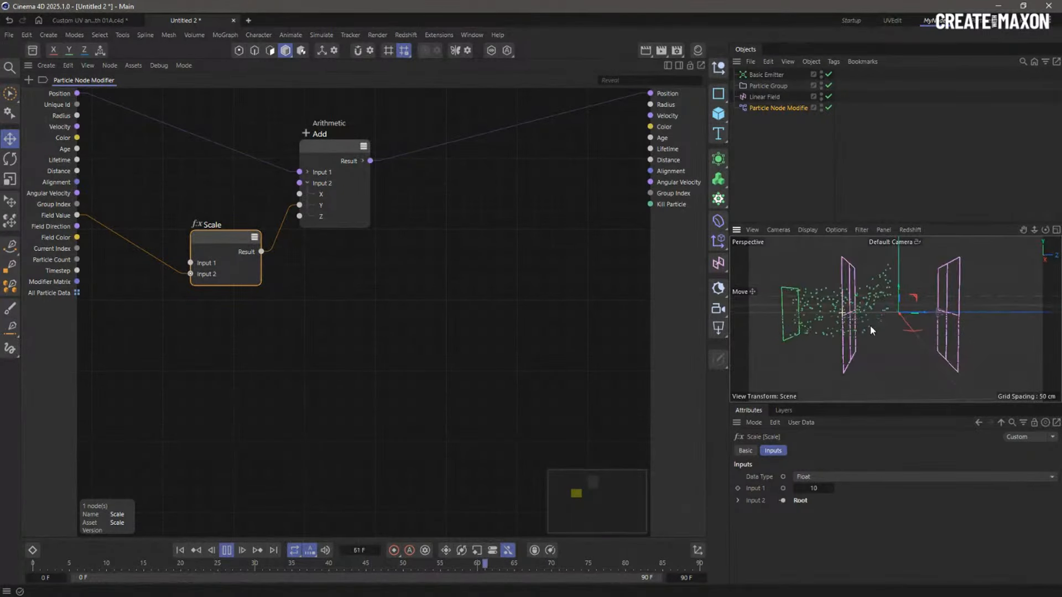
click(685, 577)
text(300)
key(Return)
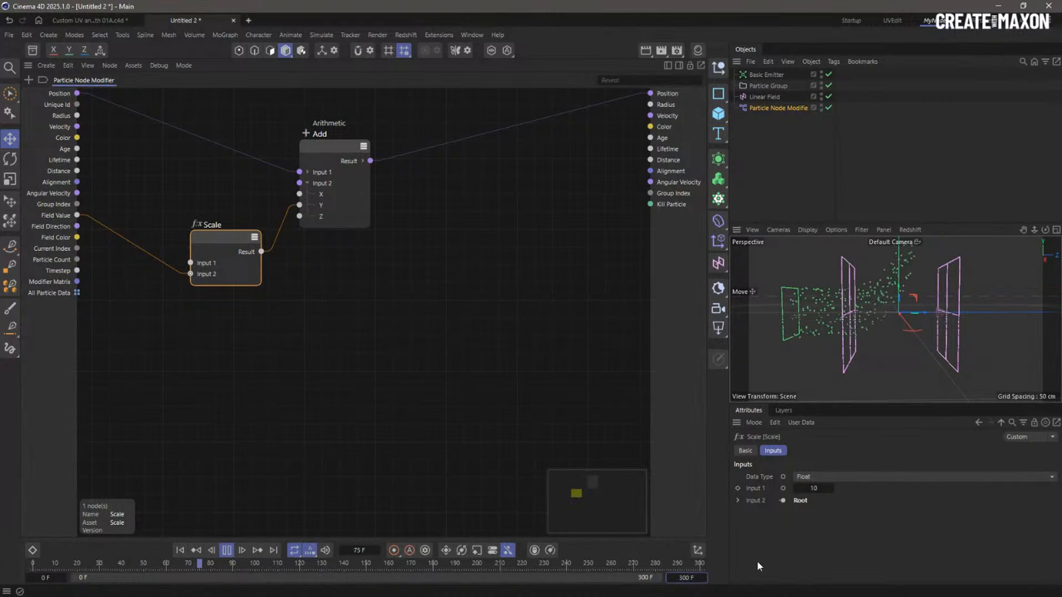
Move the Linear Field along the Z axis away from the emitter, check the particle stream, and return the stopped simulation to frame 0
click(764, 97)
drag(920, 310, 961, 327)
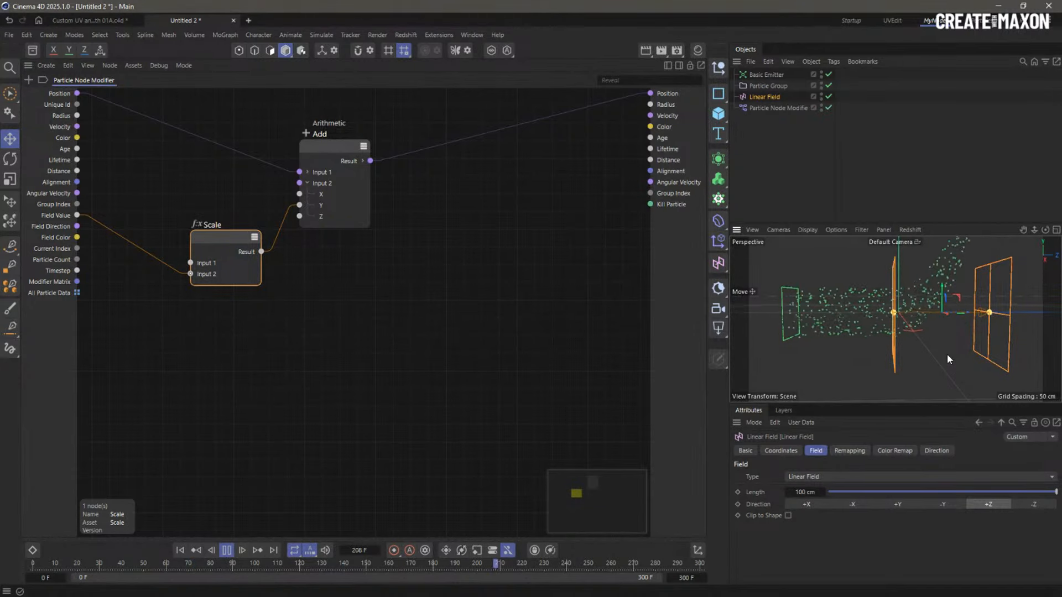
alt+drag(930, 330, 917, 311)
scroll(918, 307, down, 4)
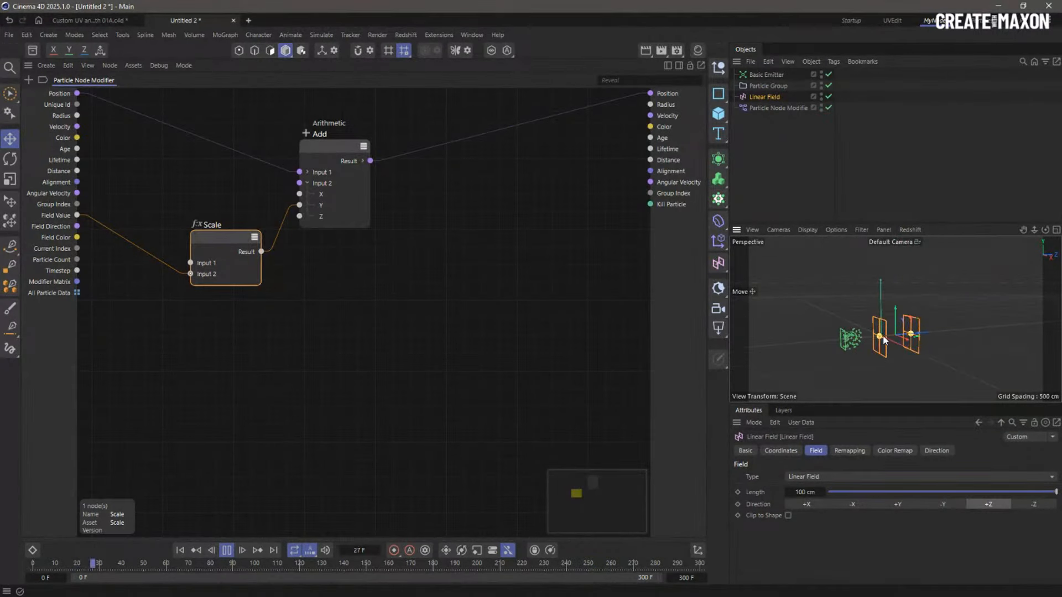
scroll(882, 334, up, 3)
scroll(892, 332, up, 2)
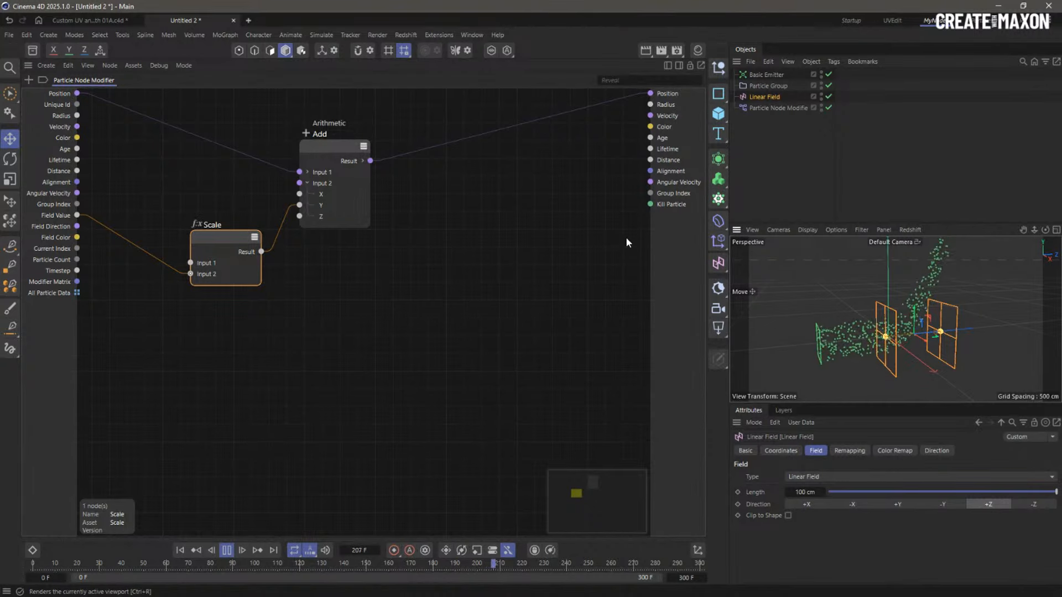
click(227, 551)
click(181, 551)
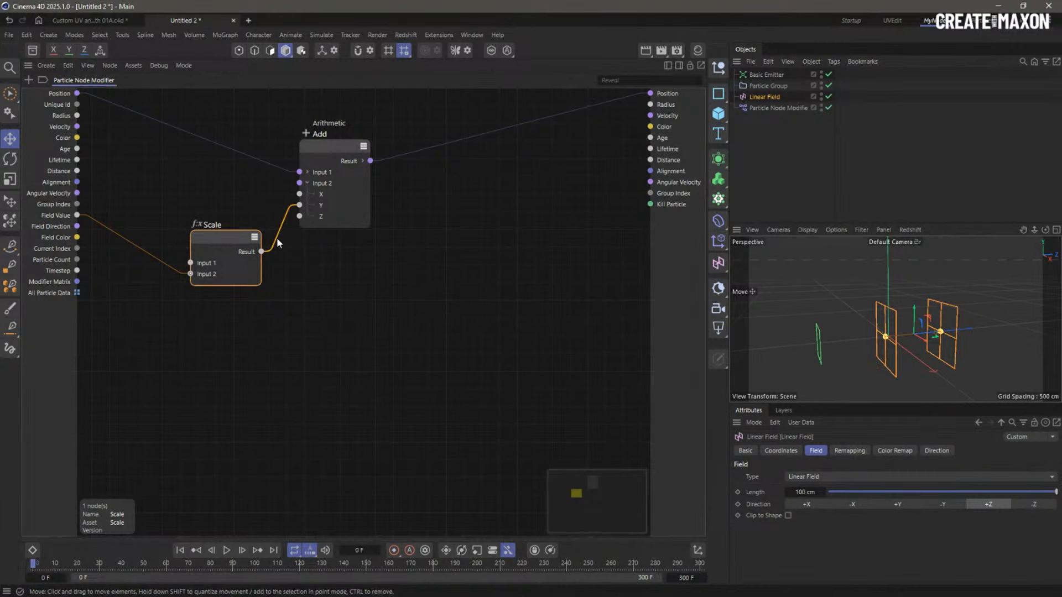
Delete the wire between the Scale and Add nodes, and enable the direction channel of the Particle Node Modifier's Linear Field layer
drag(237, 239, 202, 300)
click(258, 251)
key(Delete)
click(329, 151)
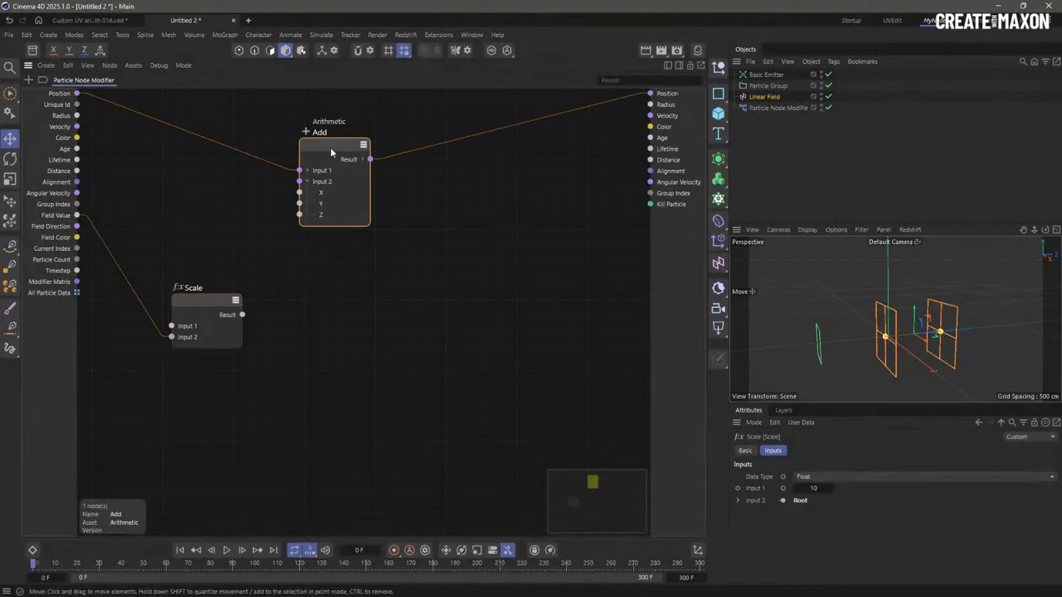
click(769, 109)
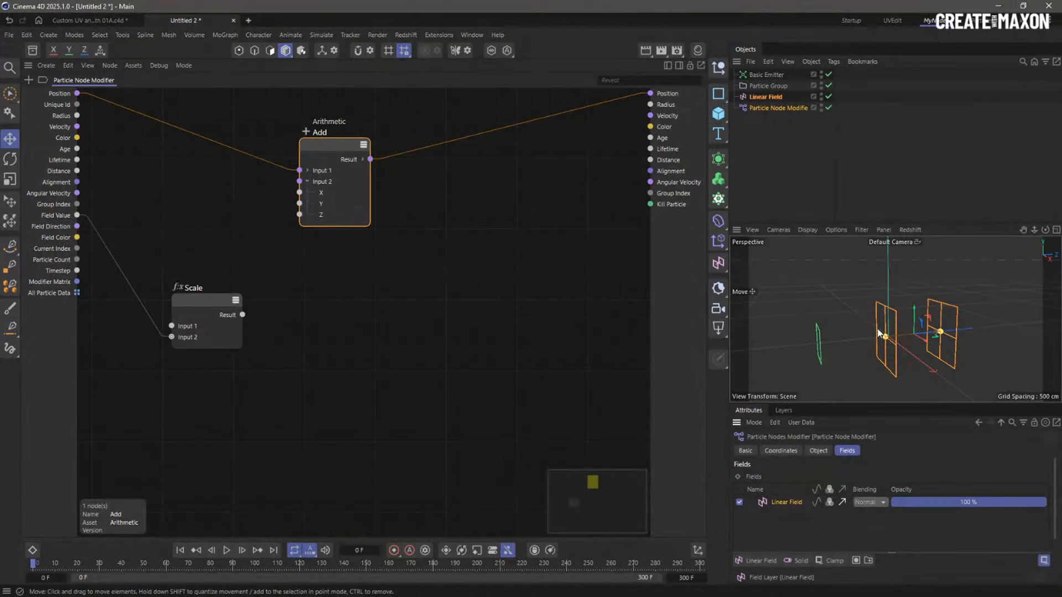
Try rotating the Linear Field so that its direction tilts upward, and undo the rotation
scroll(944, 324, up, 5)
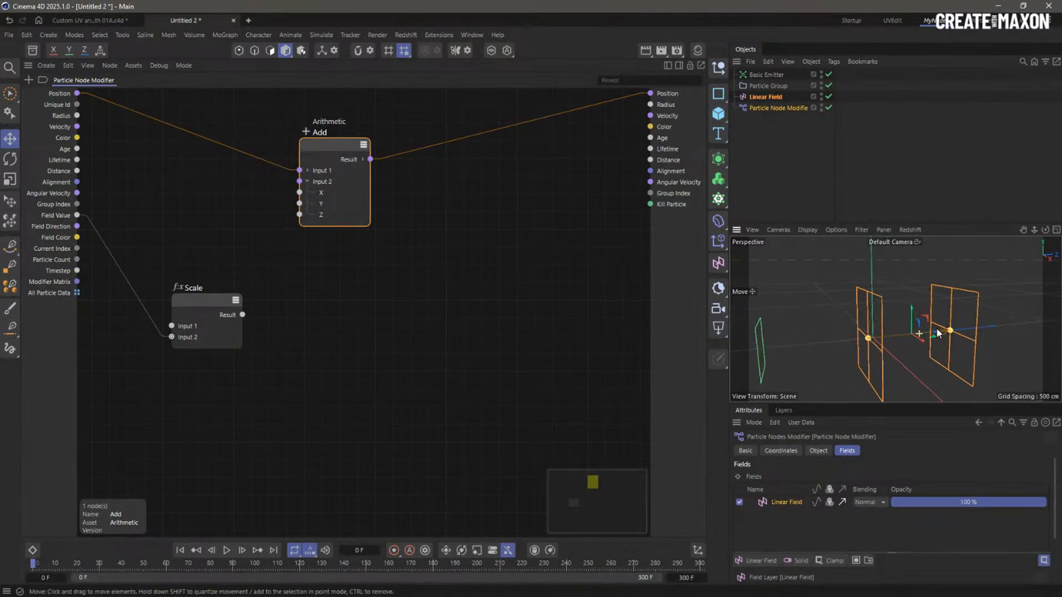
alt+drag(943, 324, 811, 334)
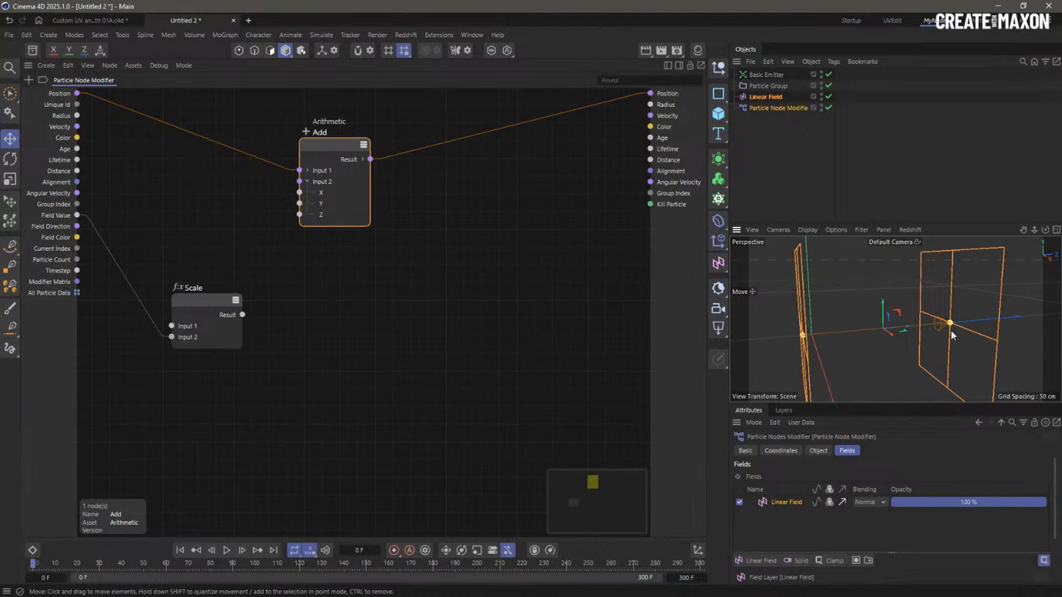
key(r)
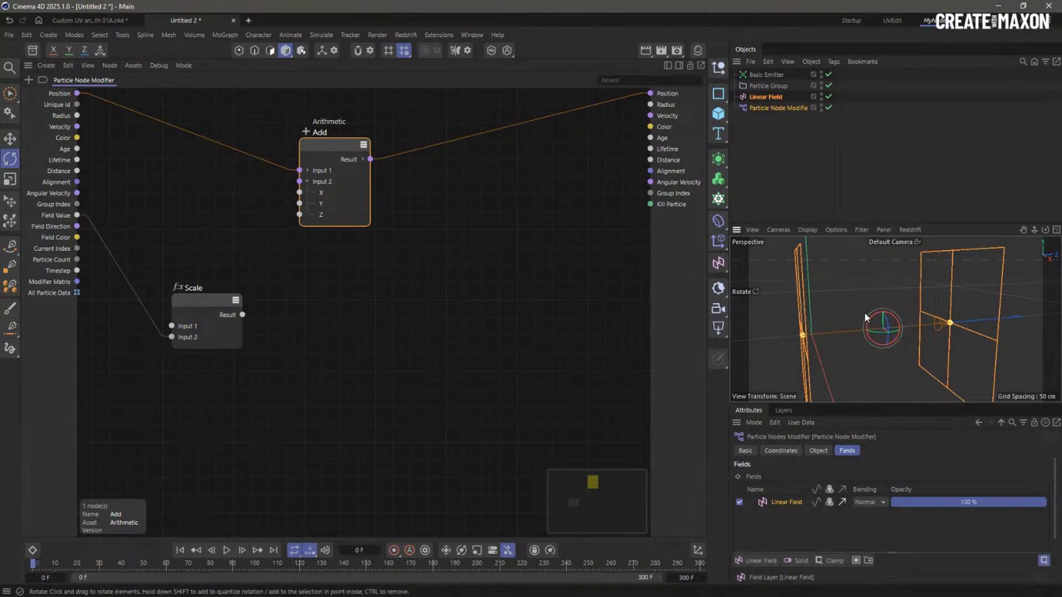
drag(870, 322, 863, 354)
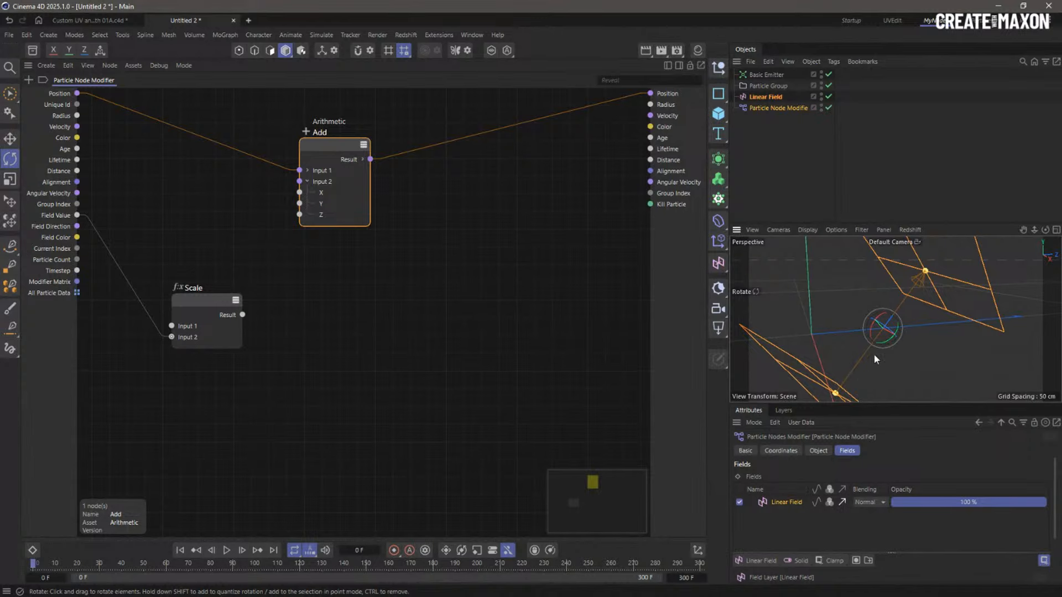
key(ctrl+z)
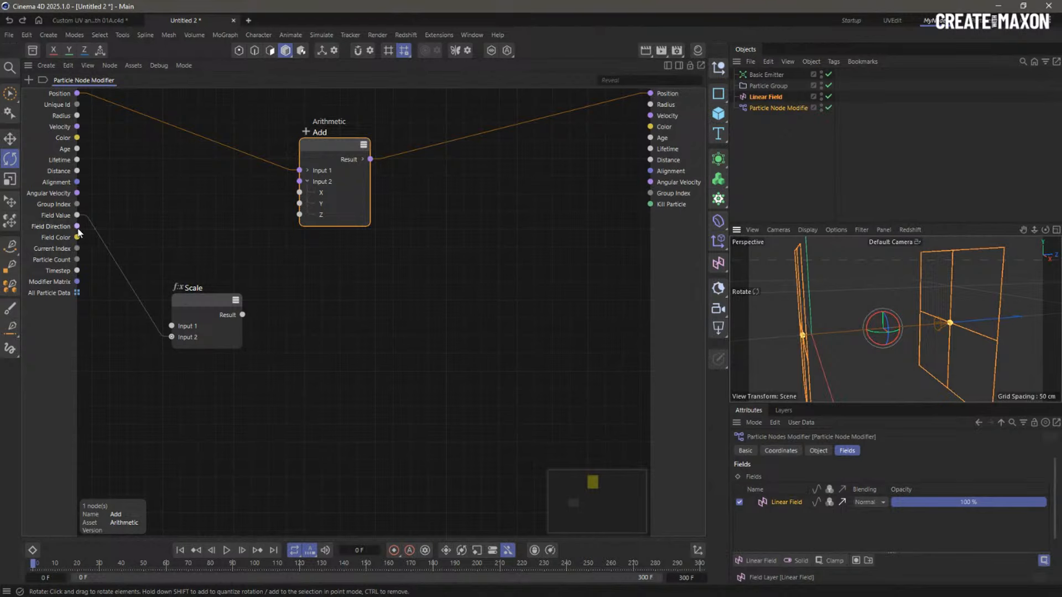
Wire Field Direction to the Add node's Input 2, and rotate the Linear Field to point steeply upward while the simulation plays
drag(77, 226, 299, 181)
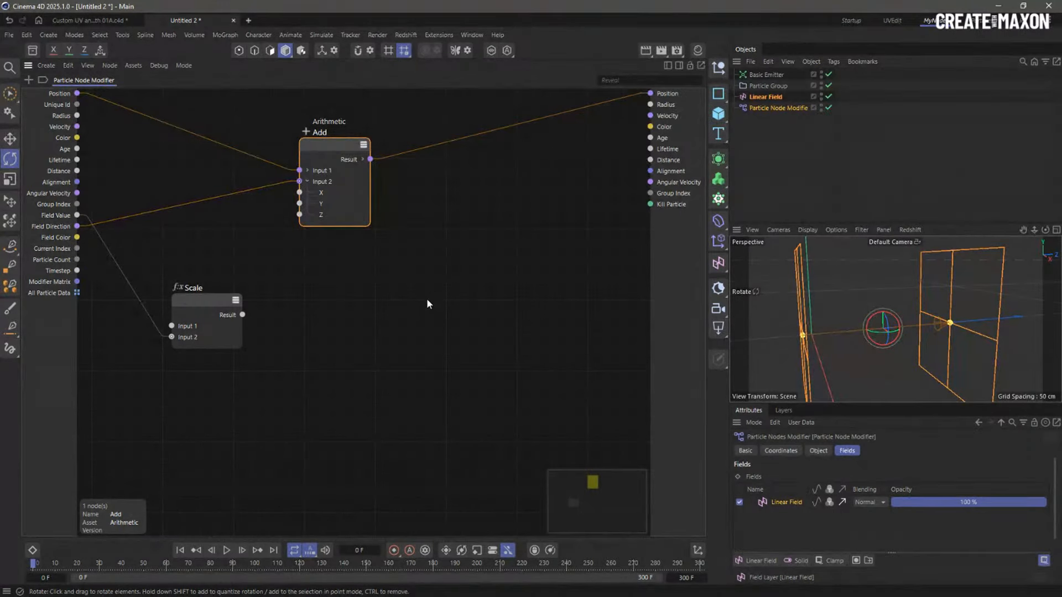
click(226, 550)
scroll(858, 334, down, 5)
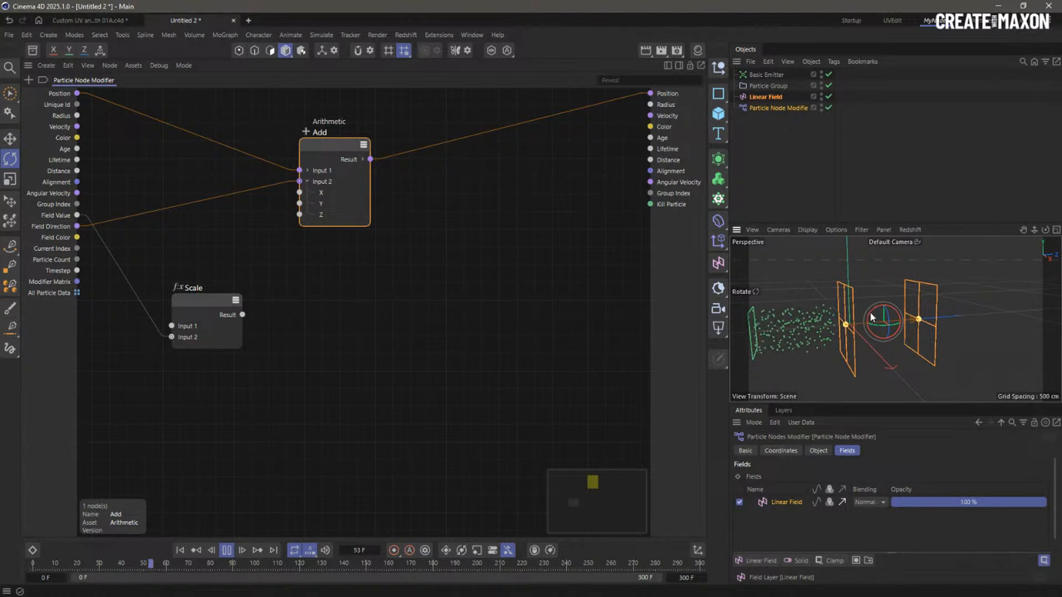
drag(869, 316, 877, 334)
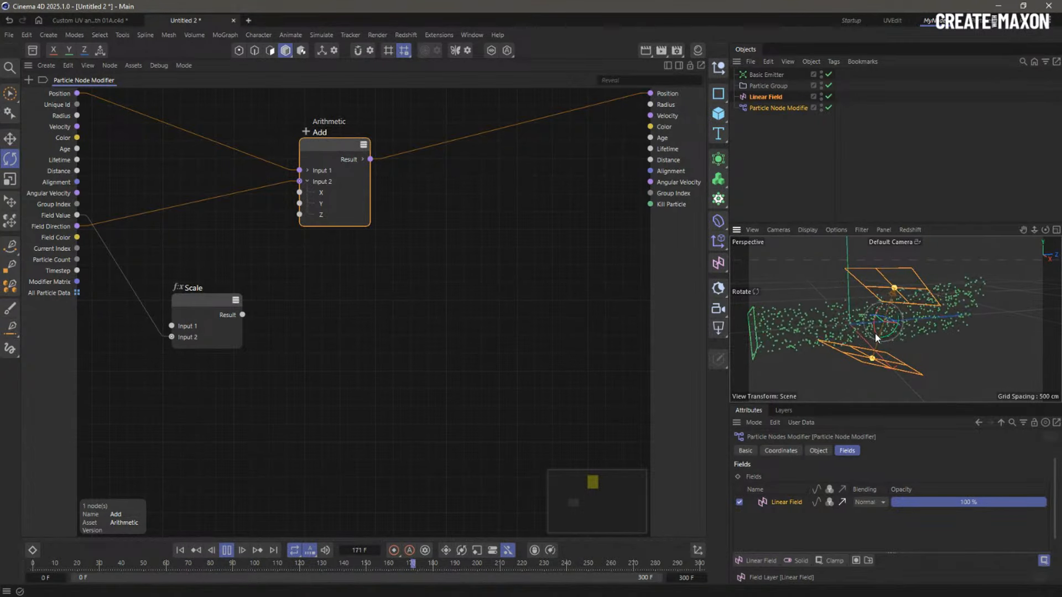
Set the Scale node's data type to Vector and wire Field Direction through its Input 1 to the Add node's Input 2
click(216, 313)
click(833, 477)
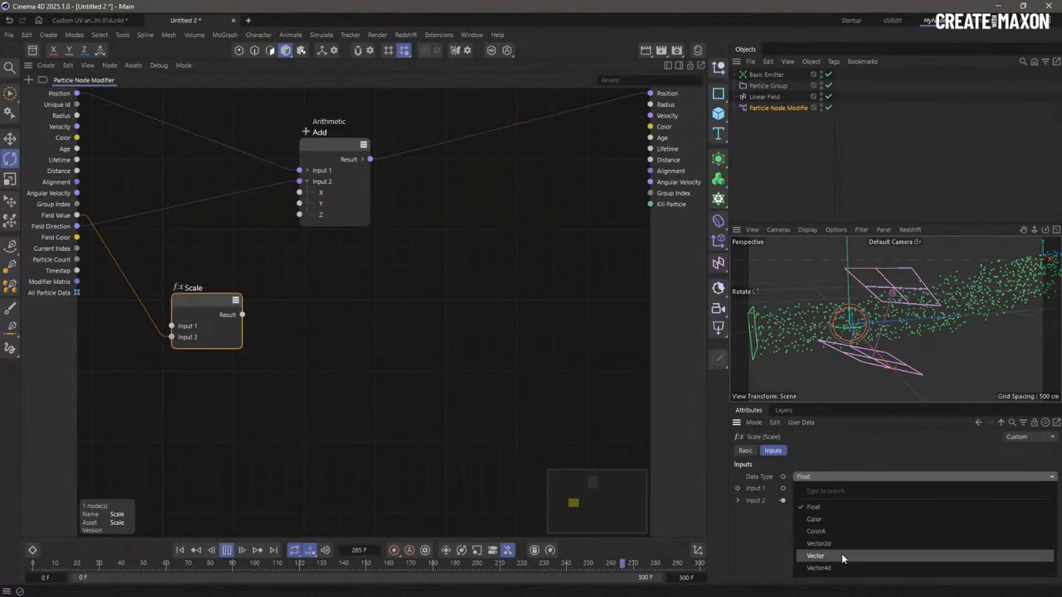
click(838, 556)
key(ctrl+z)
key(ctrl+z)
key(ctrl+z)
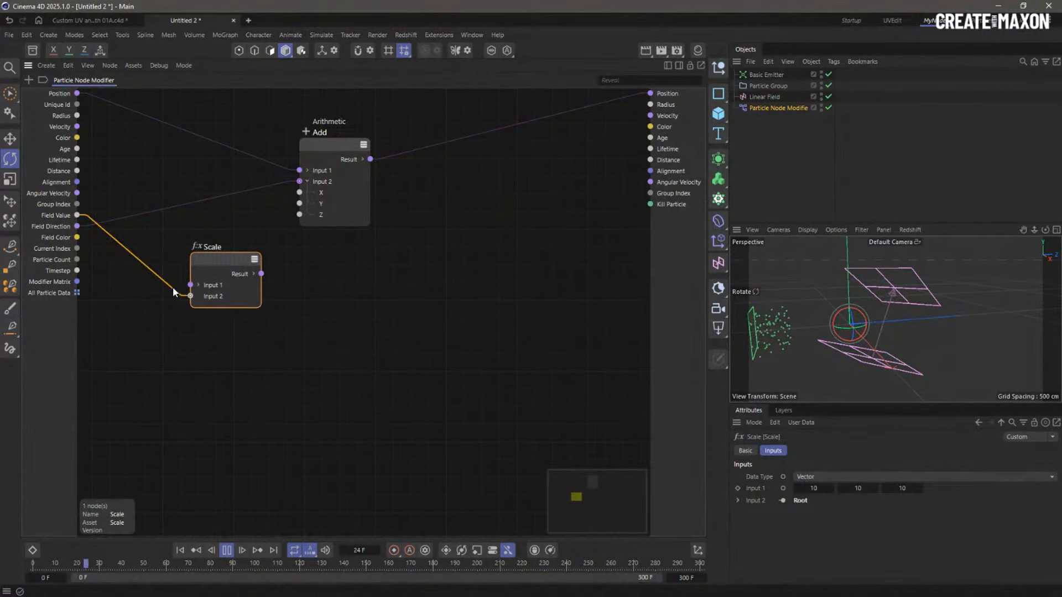
drag(77, 227, 190, 285)
drag(261, 273, 299, 181)
Disconnect Field Value from the Scale node and set the node's Input 2 to 14
click(225, 271)
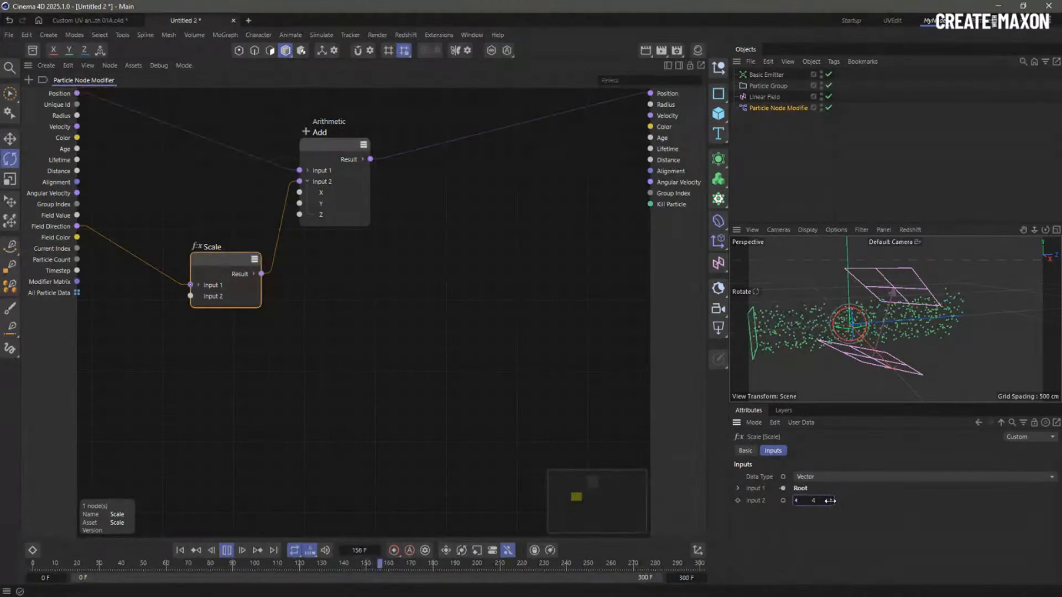
drag(831, 501, 834, 500)
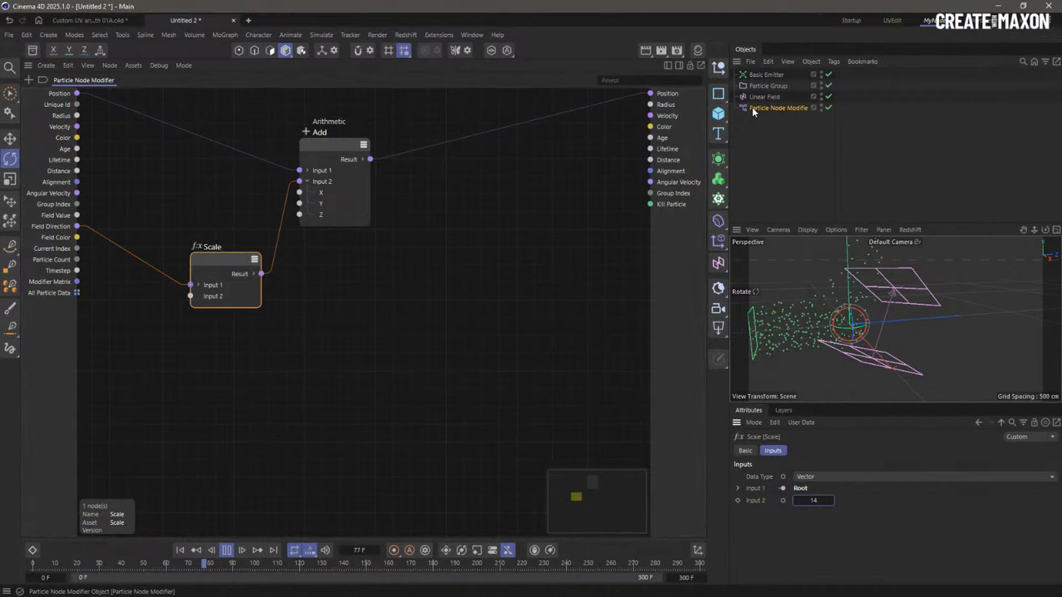
mouse_move(836, 319)
alt+mouse_down()
mouse_move(882, 317)
mouse_move(793, 321)
alt+mouse_up()
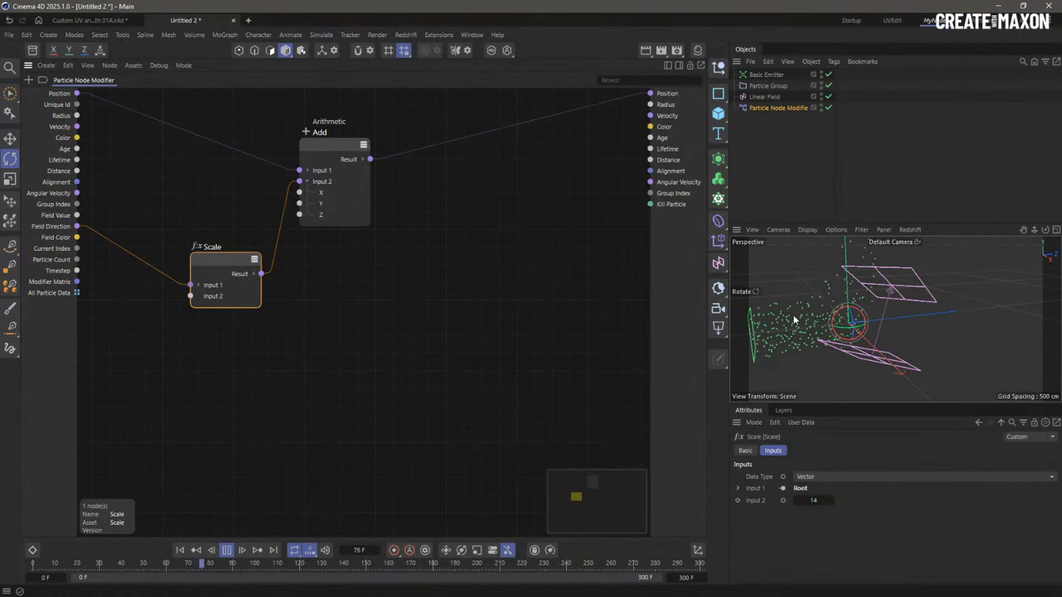
Add a second Linear Field with direction +Z to the Particle Node Modifier's fields
click(766, 109)
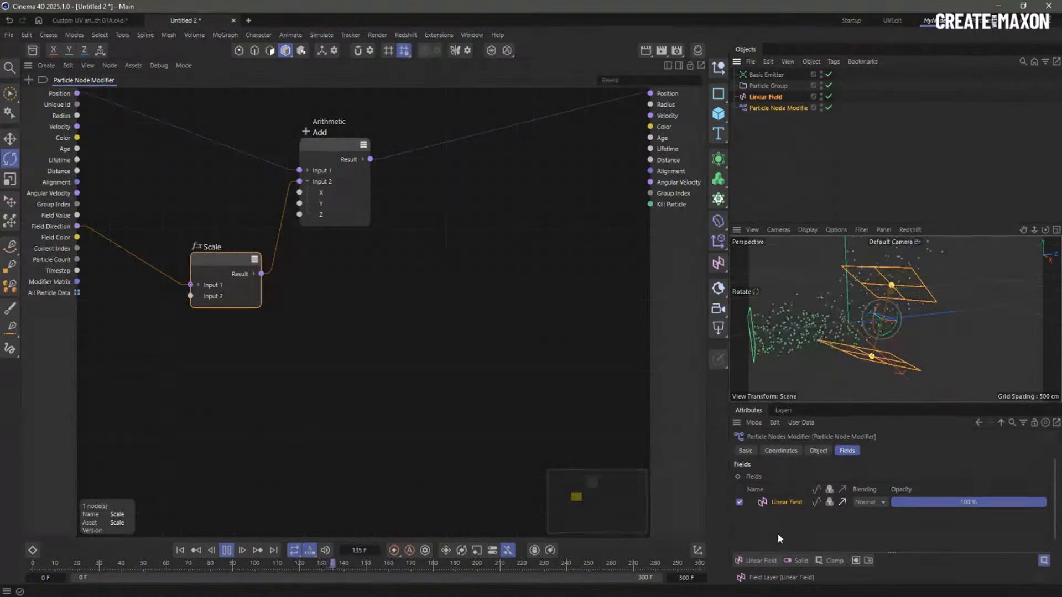
click(752, 561)
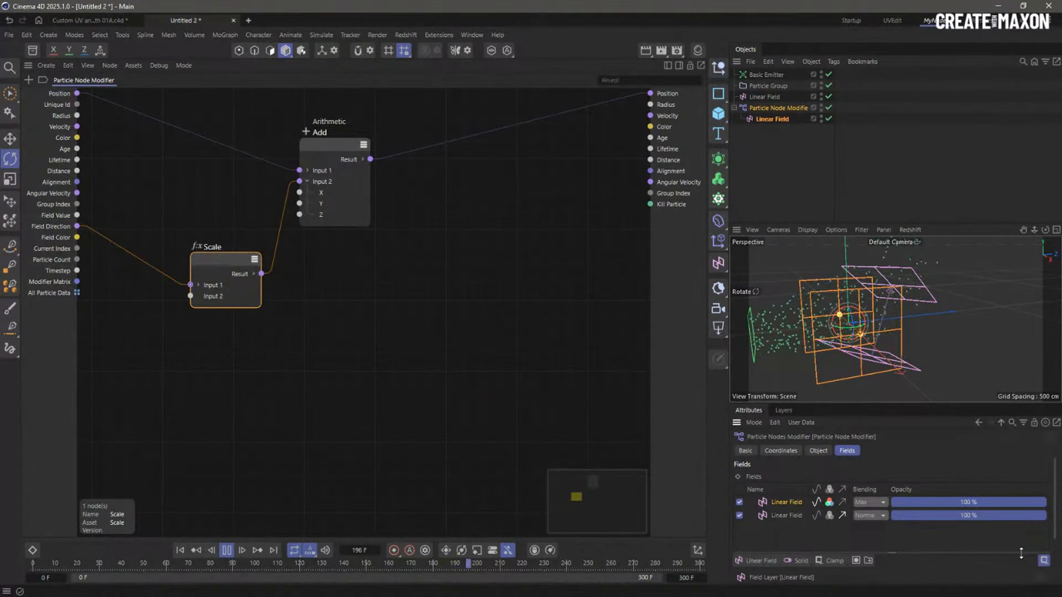
scroll(992, 532, down, 3)
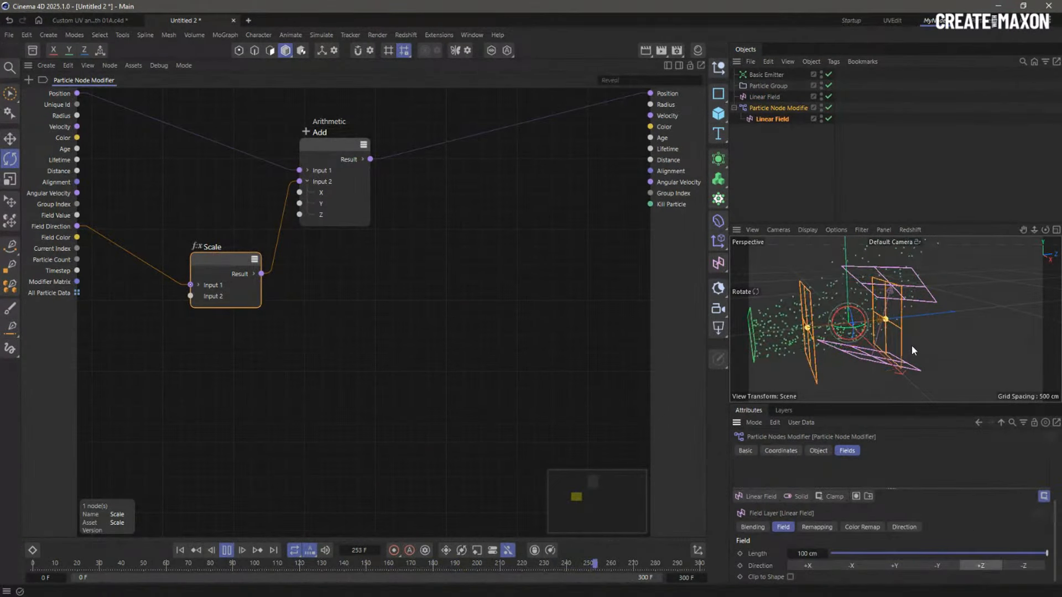
Move the new Linear Field out from under the Particle Node Modifier and rename it Linear Field Mask
drag(755, 118, 763, 102)
double_click(778, 109)
click(790, 109)
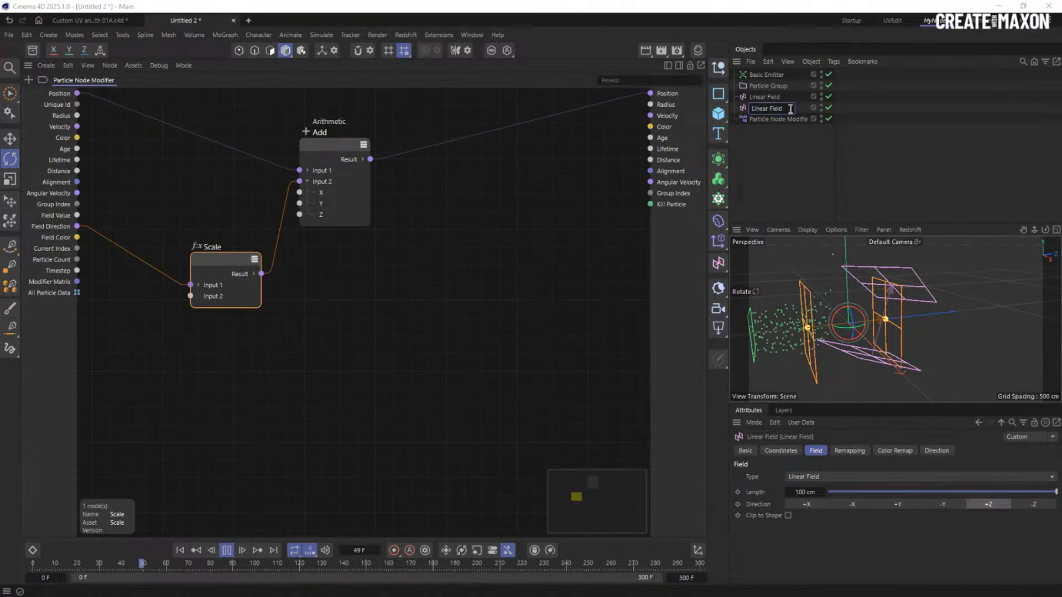
text(Mask)
key(Return)
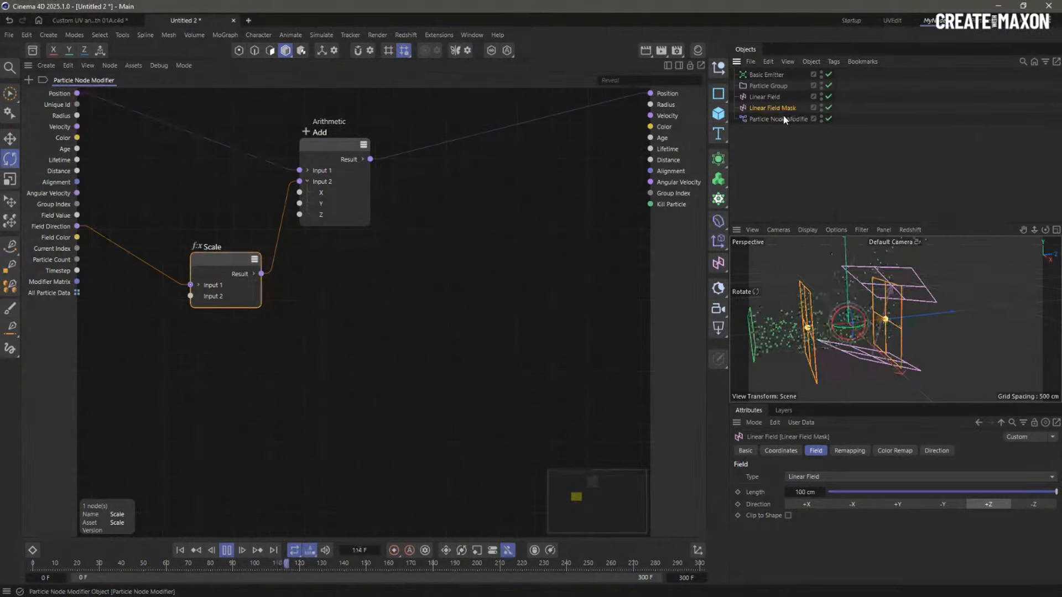
Turn off the color channel of the Linear Field Mask layer in the Particle Node Modifier's fields, and select the Linear Field layer
click(784, 120)
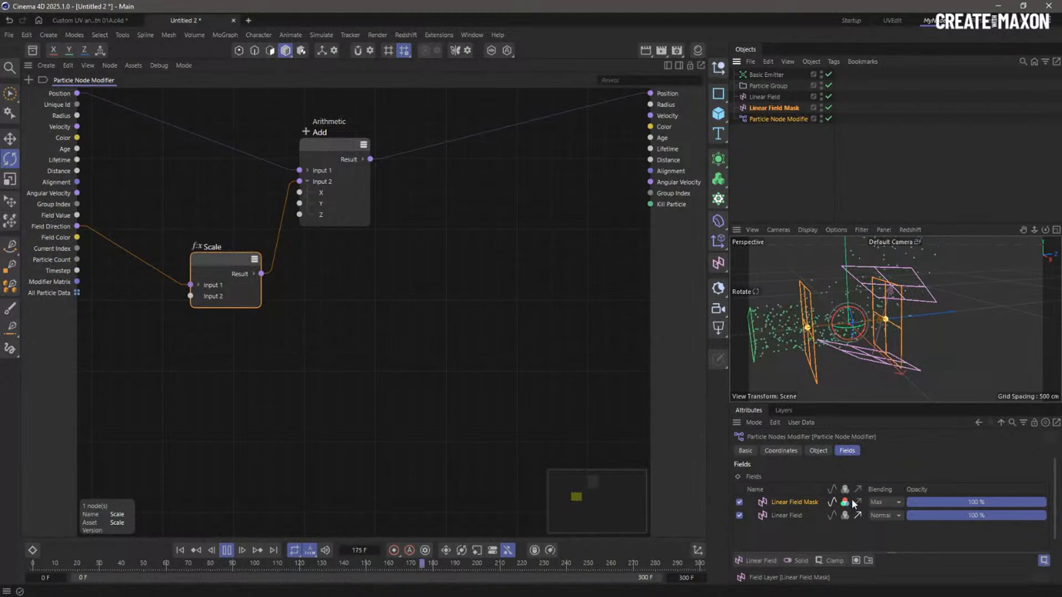
click(855, 517)
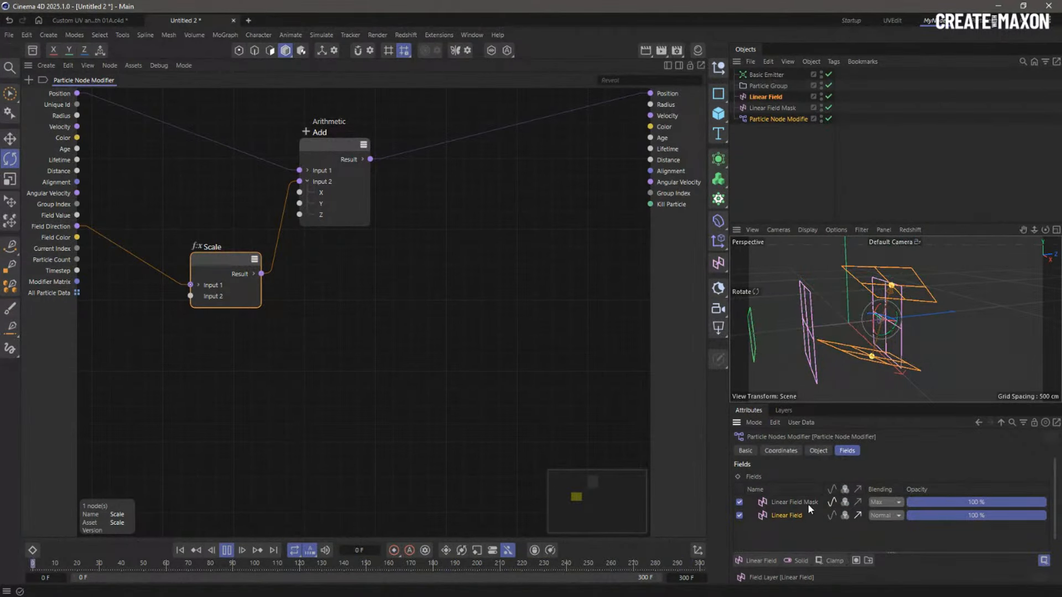
Connect Field Value to the Scale node's Input 2 and play the simulation from the start
click(227, 551)
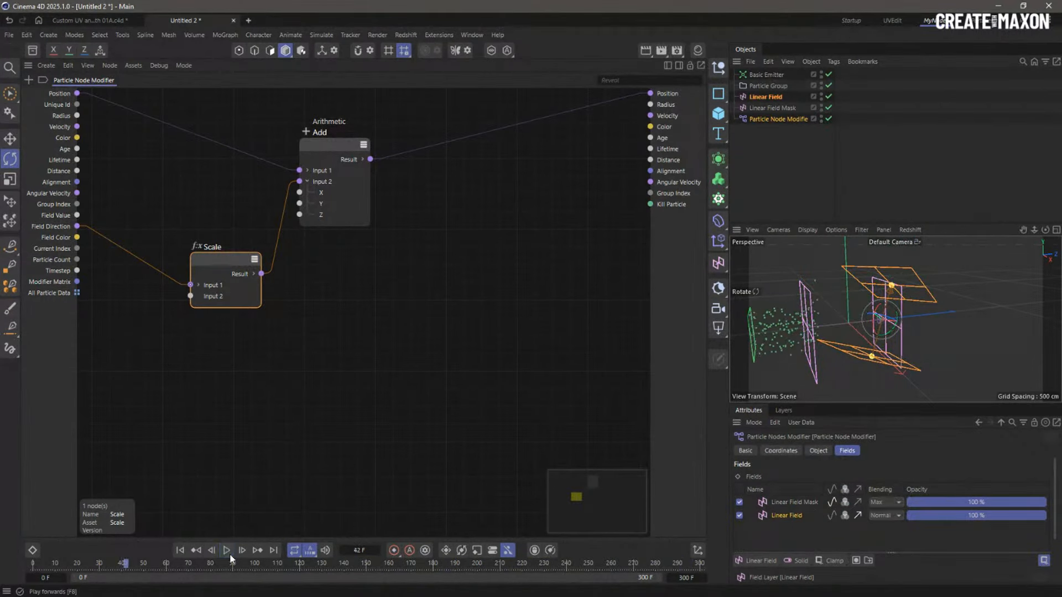
click(180, 550)
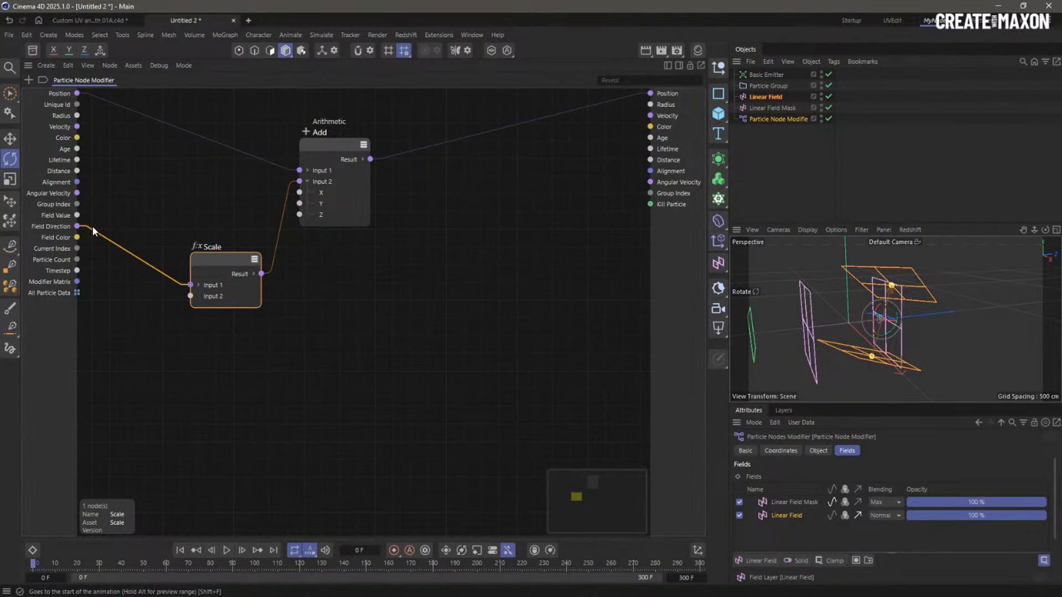
drag(77, 215, 191, 296)
click(226, 551)
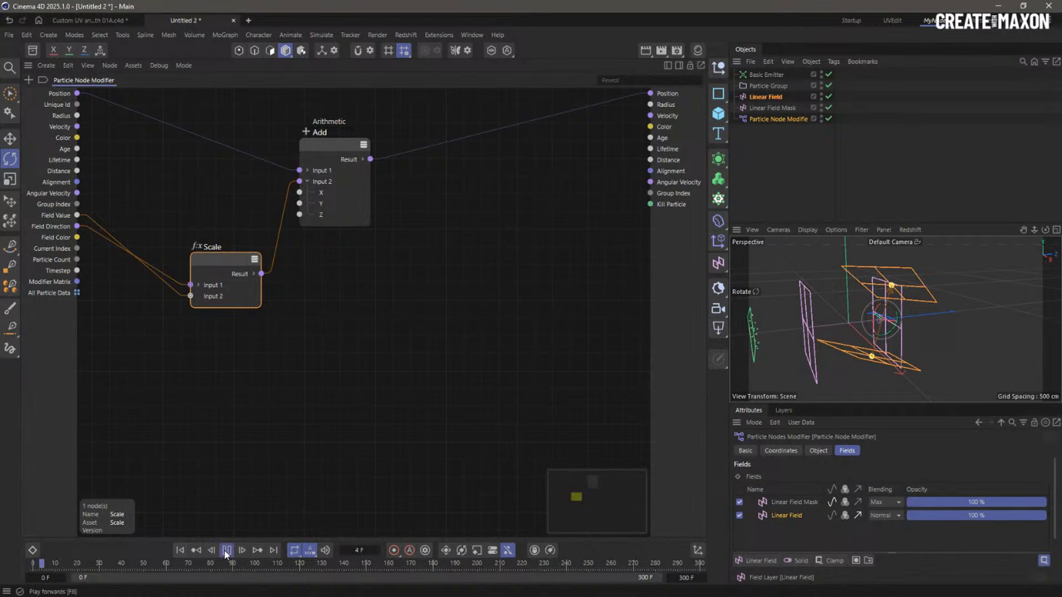
alt+drag(857, 318, 913, 329)
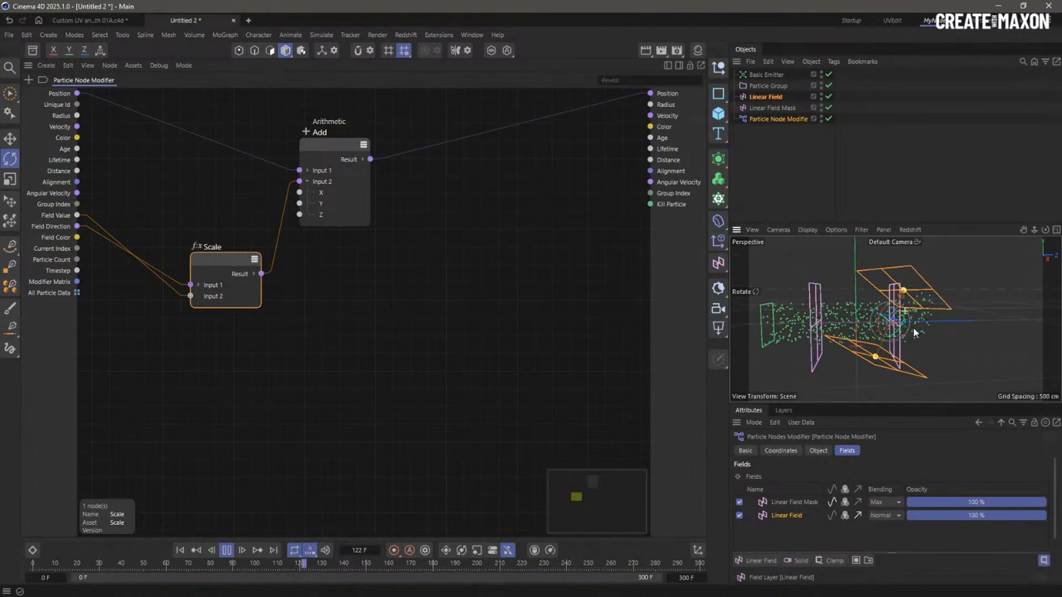
Shift the Linear Field Mask slightly along its Z axis toward the emitter and shorten its length to about 50.7 cm
click(771, 109)
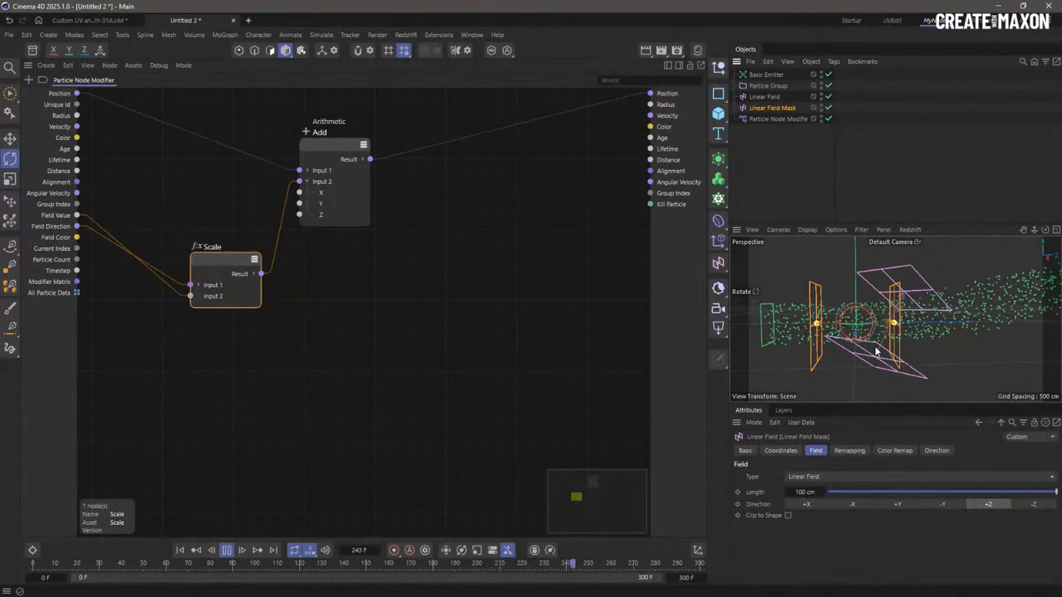
key(e)
mouse_move(876, 320)
mouse_down()
mouse_move(805, 325)
mouse_move(1011, 322)
mouse_move(864, 320)
mouse_move(883, 325)
mouse_up()
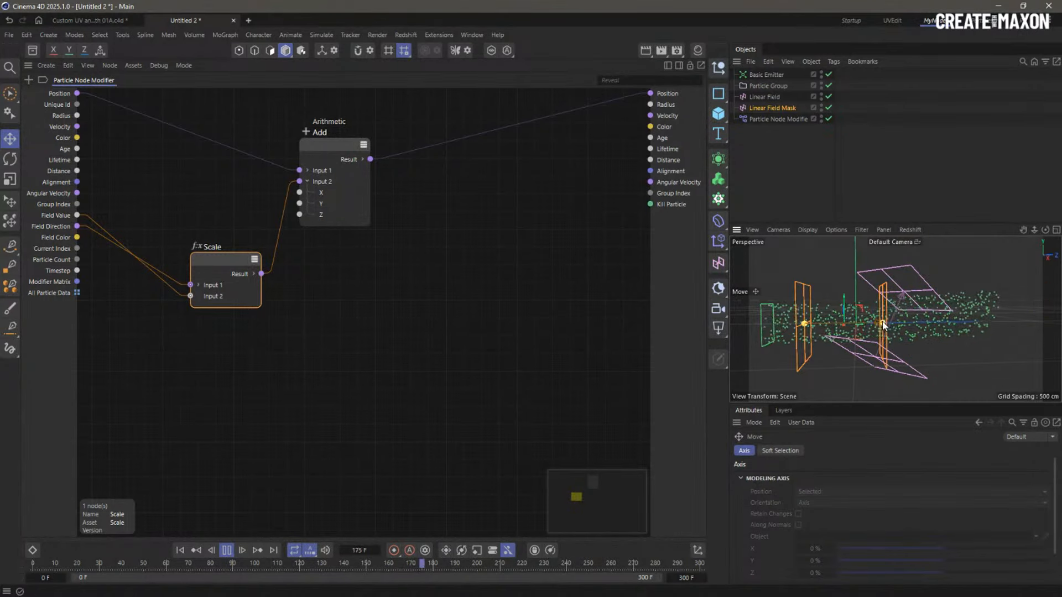
Rearrange the Scale and Add nodes in the graph, then stop the simulation and return to frame 0
drag(215, 271, 222, 235)
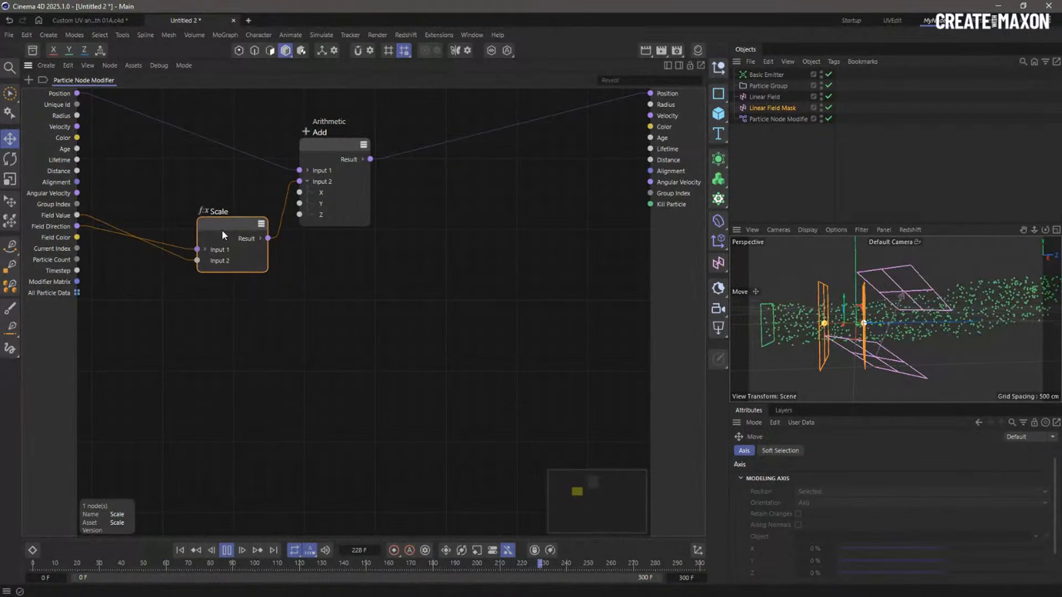
drag(321, 148, 369, 139)
drag(215, 227, 238, 216)
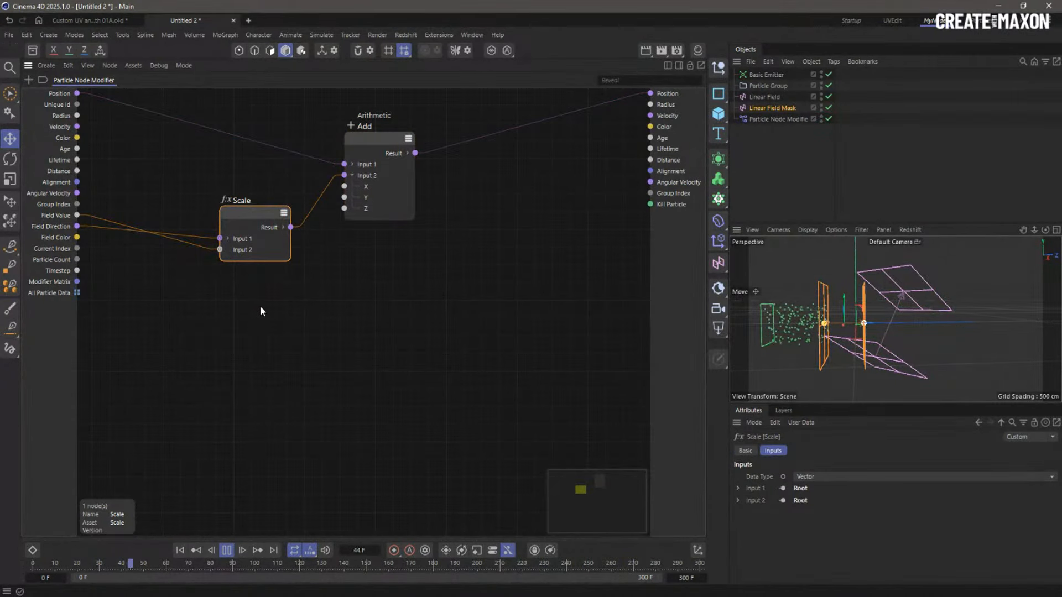
click(226, 551)
click(179, 550)
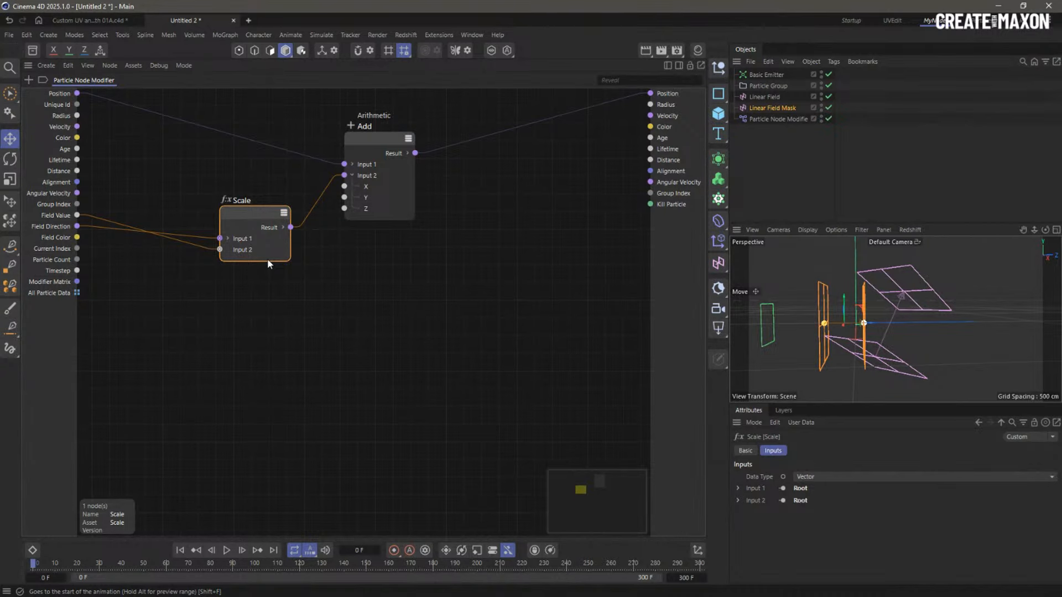
Delete the Scale node and disconnect Field Direction from the Add node's Input 2
click(743, 108)
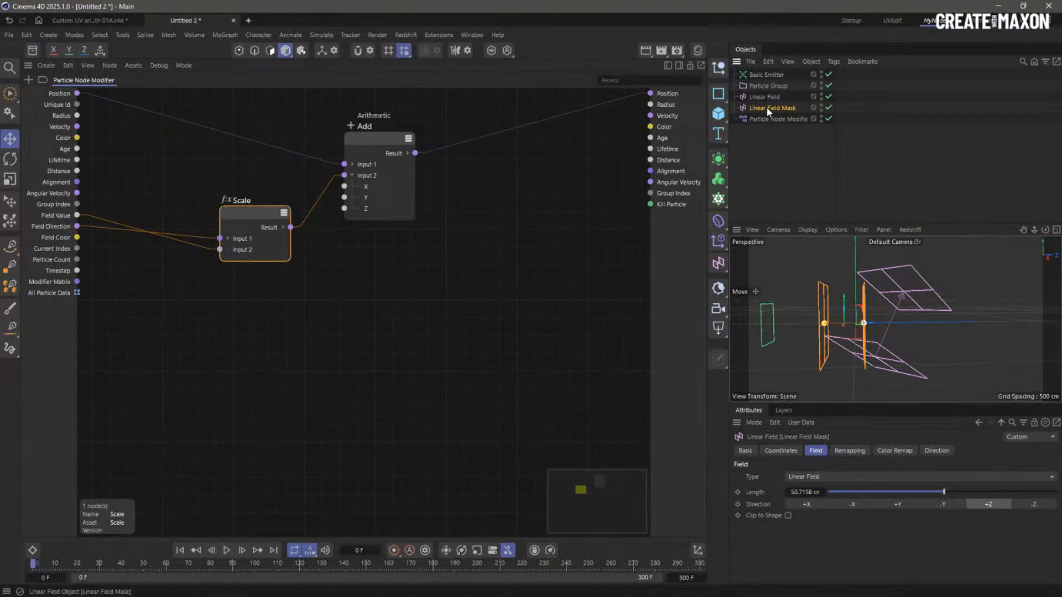
drag(248, 222, 244, 263)
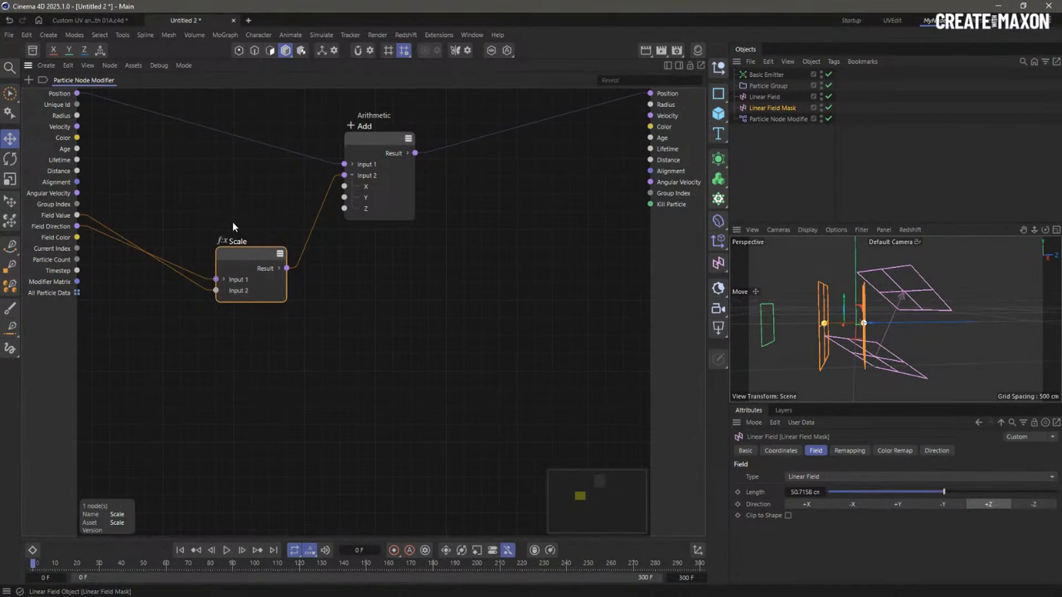
key(Delete)
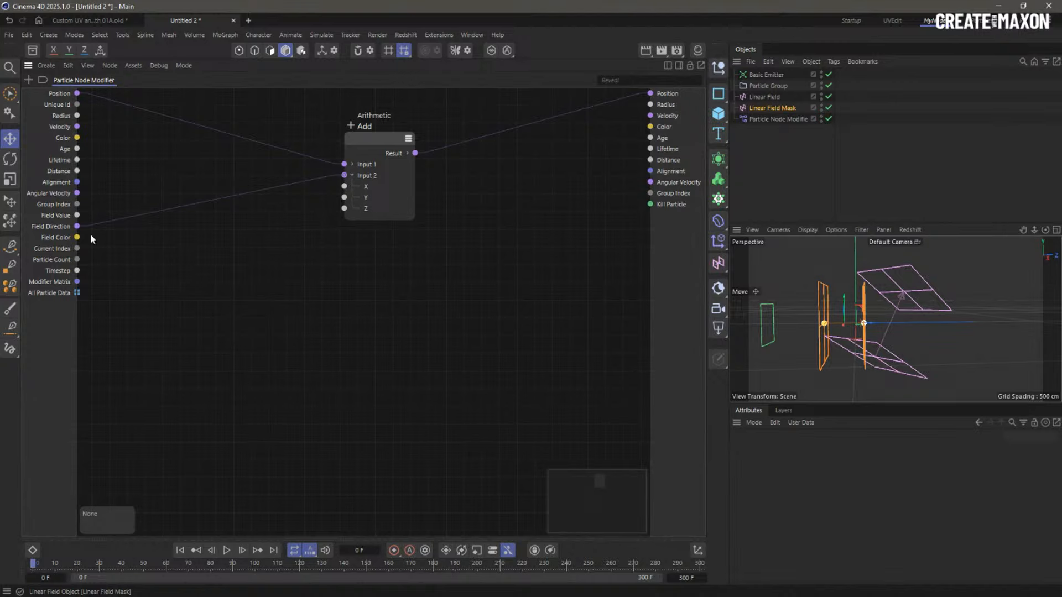
drag(89, 225, 158, 260)
Connect Field Value to the Y component of the Add node's Input 2, and delete the Linear Field Mask object
drag(371, 140, 369, 146)
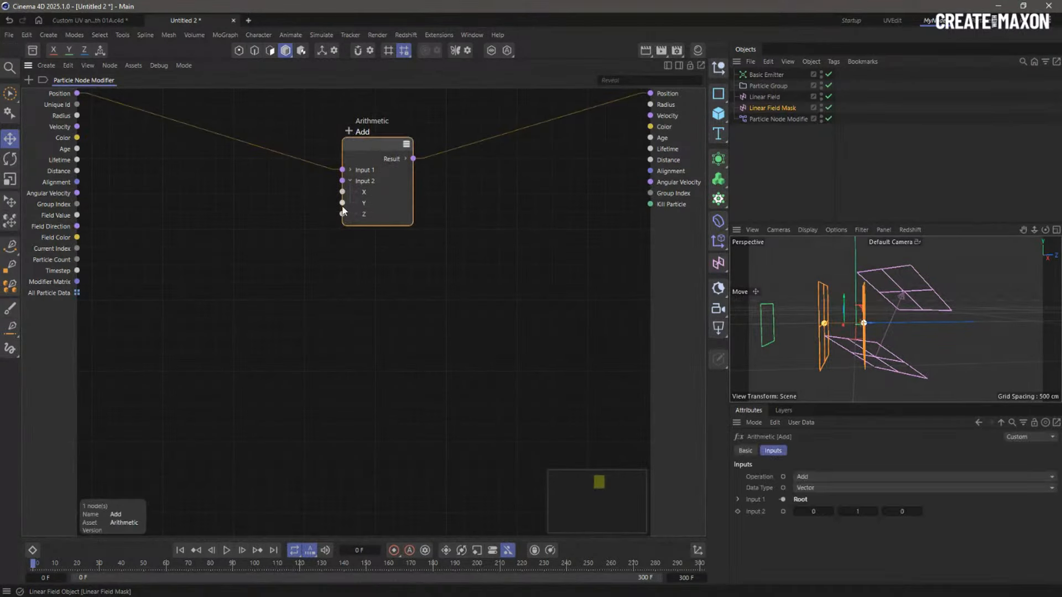
drag(77, 216, 344, 203)
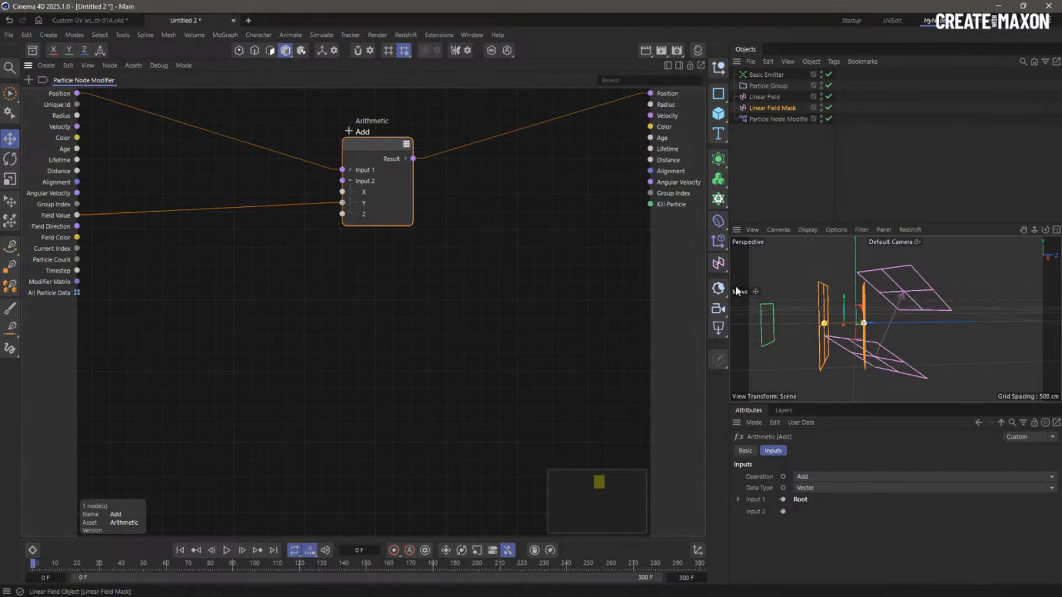
click(776, 108)
key(Delete)
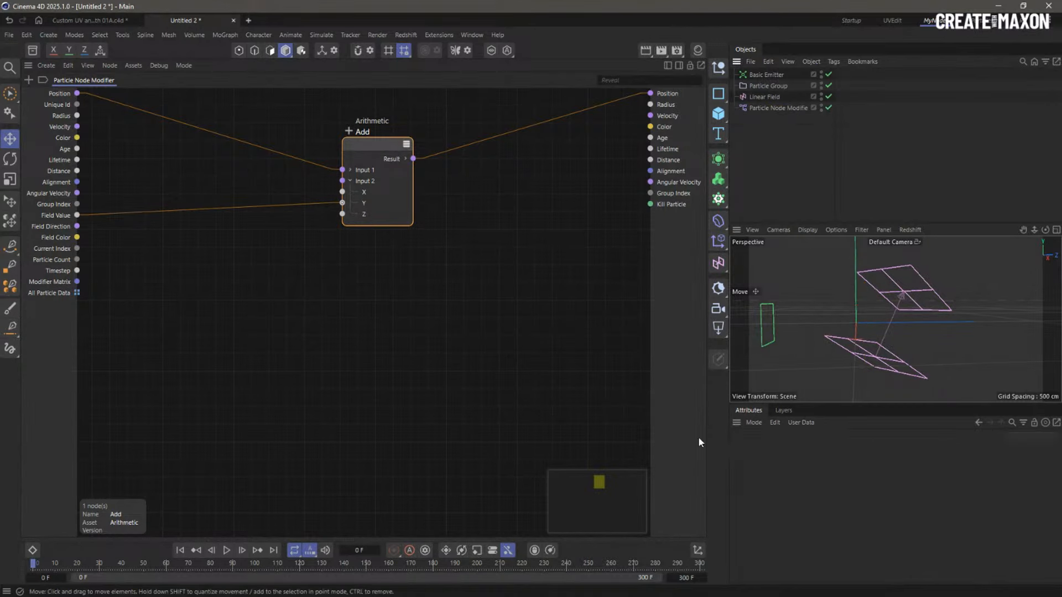
Reset the Linear Field's H, P and B rotation to 0° and move it along Z to about -46.8 cm
click(763, 96)
click(782, 450)
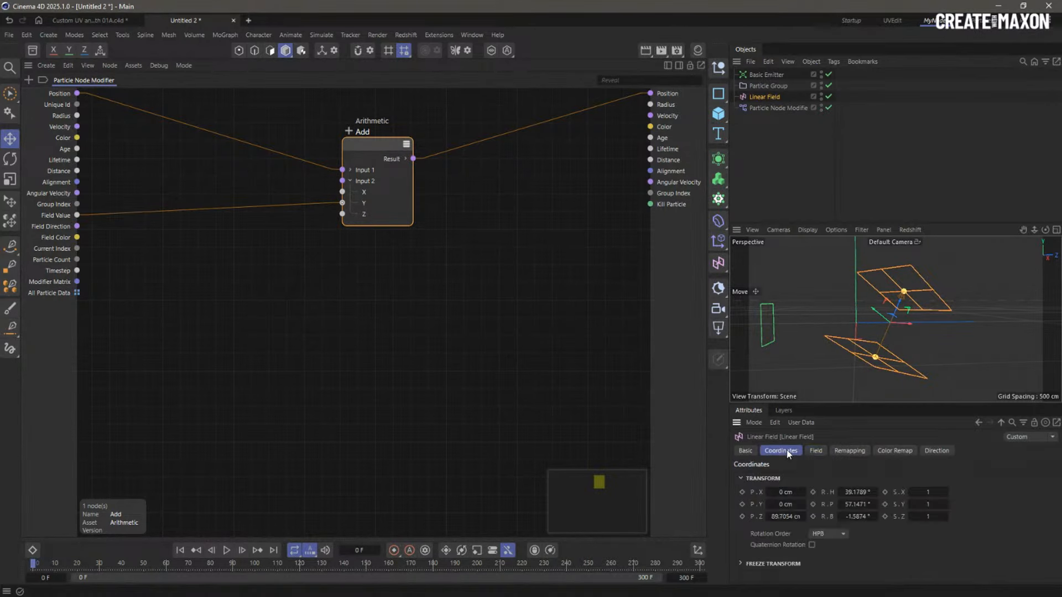
right_click(875, 493)
right_click(875, 504)
right_click(875, 516)
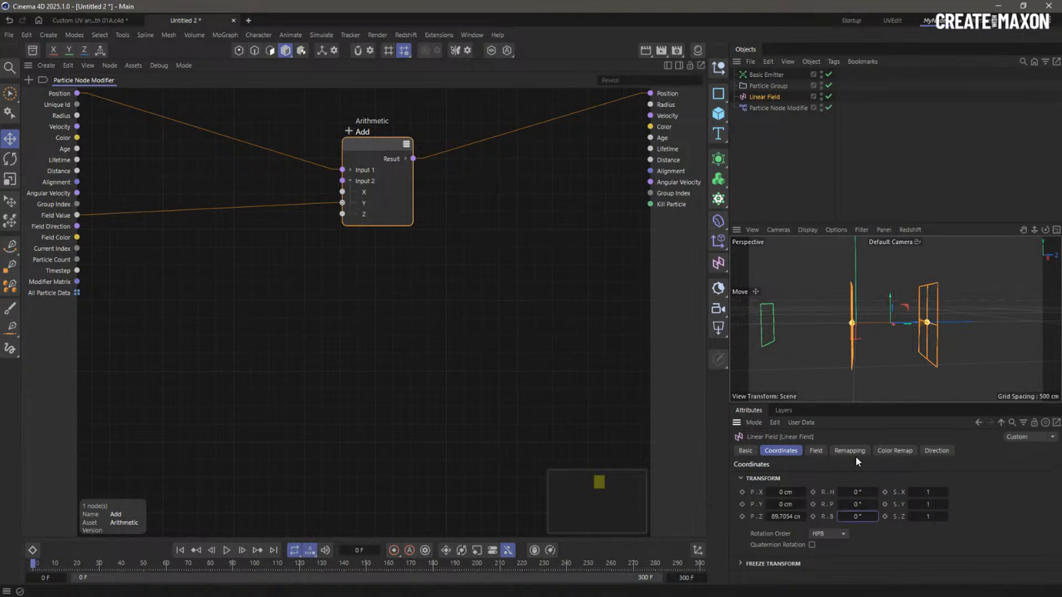
drag(915, 325, 861, 324)
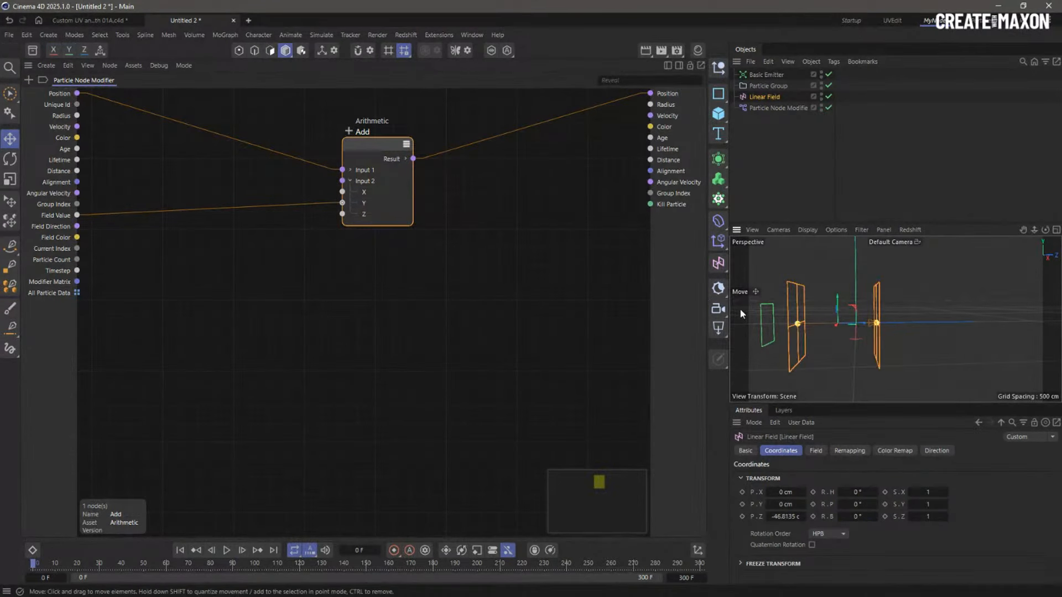
Enlarge the viewport and play the simulation to check how the particles pass through the Linear Field
drag(729, 307, 510, 306)
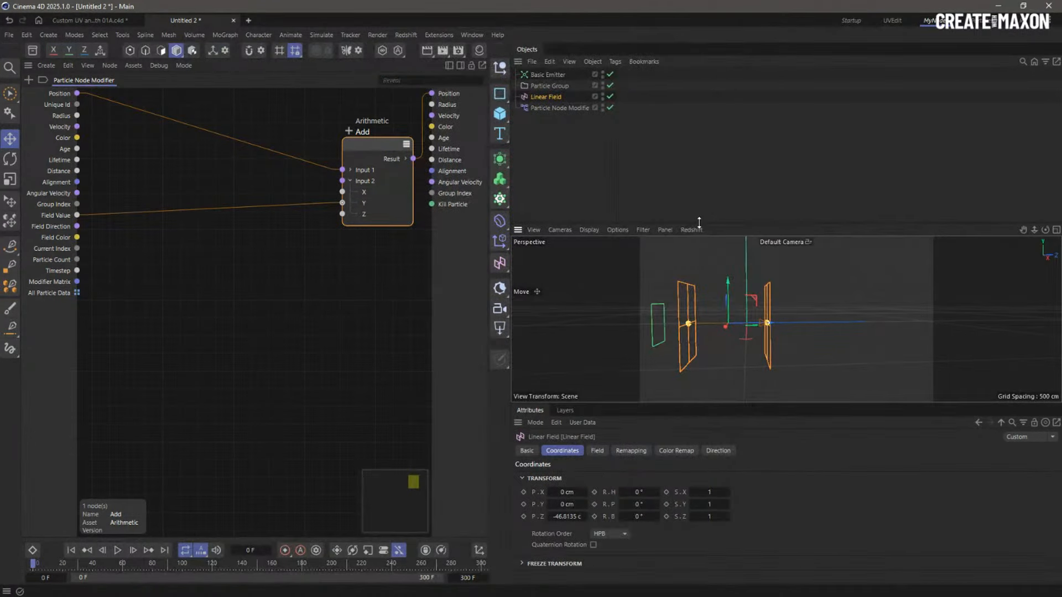
drag(699, 222, 699, 133)
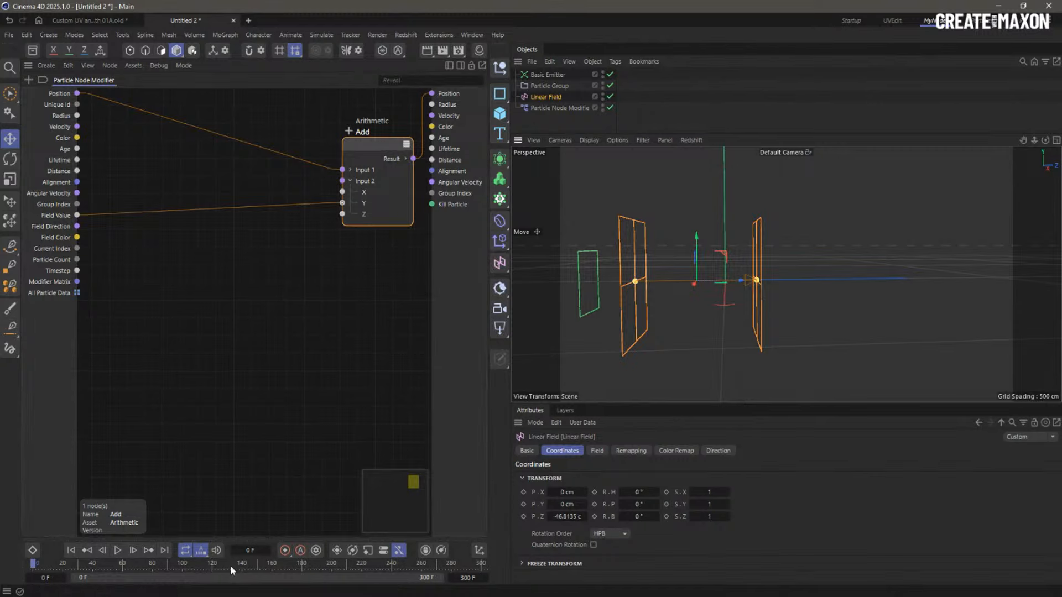
click(119, 551)
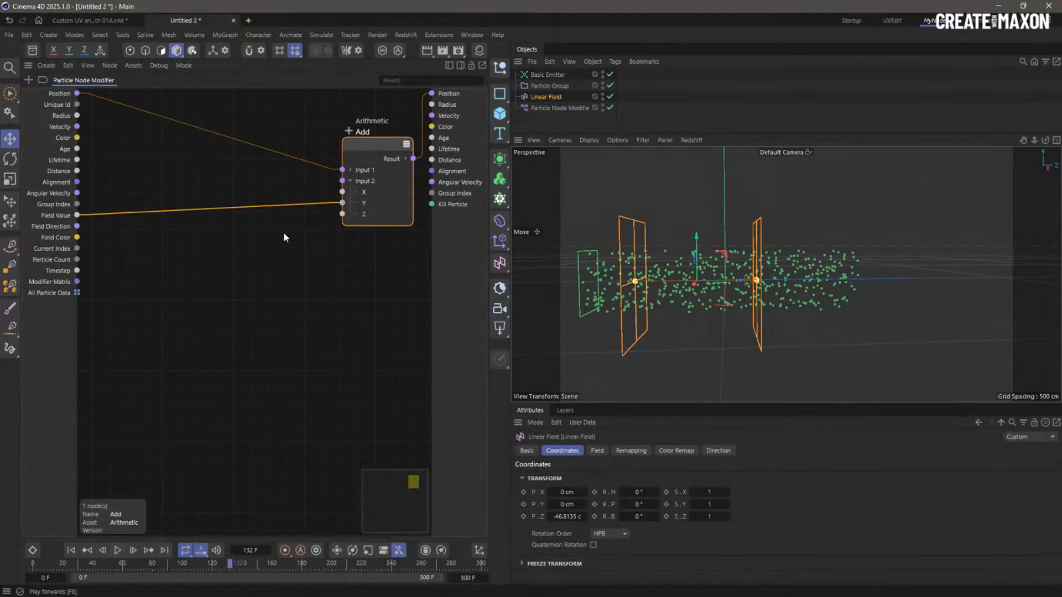
Open the Particle Node Modifier's field settings with more room and disable value clamping for the field list
click(555, 108)
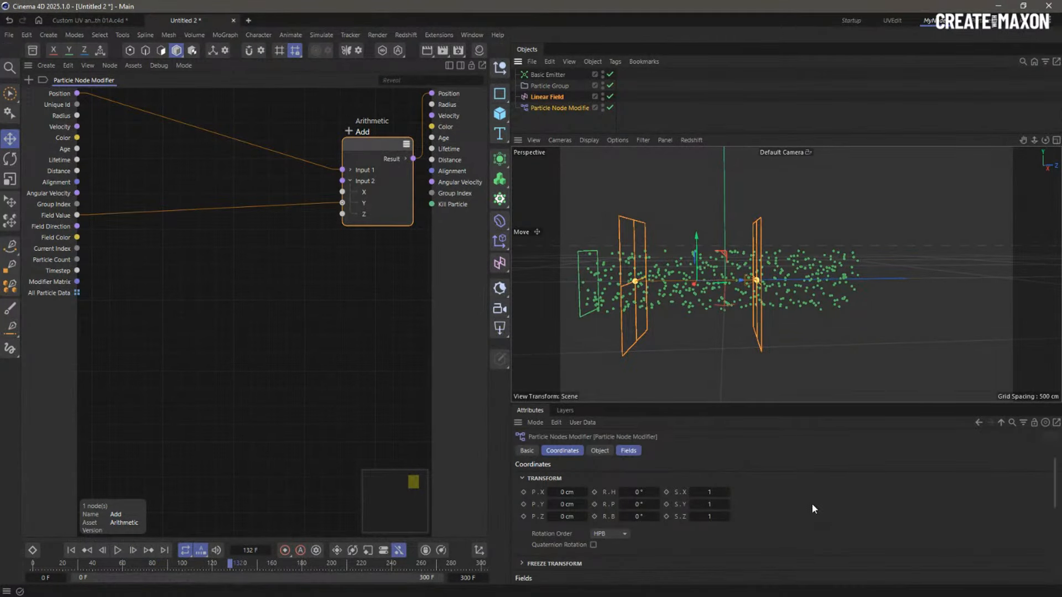
drag(726, 403, 726, 359)
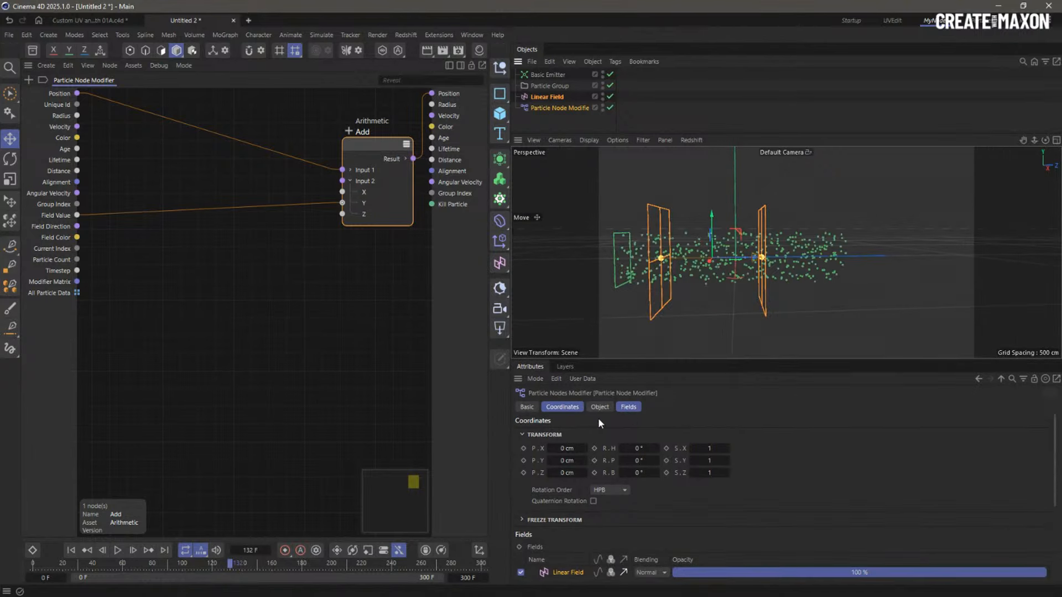
click(628, 407)
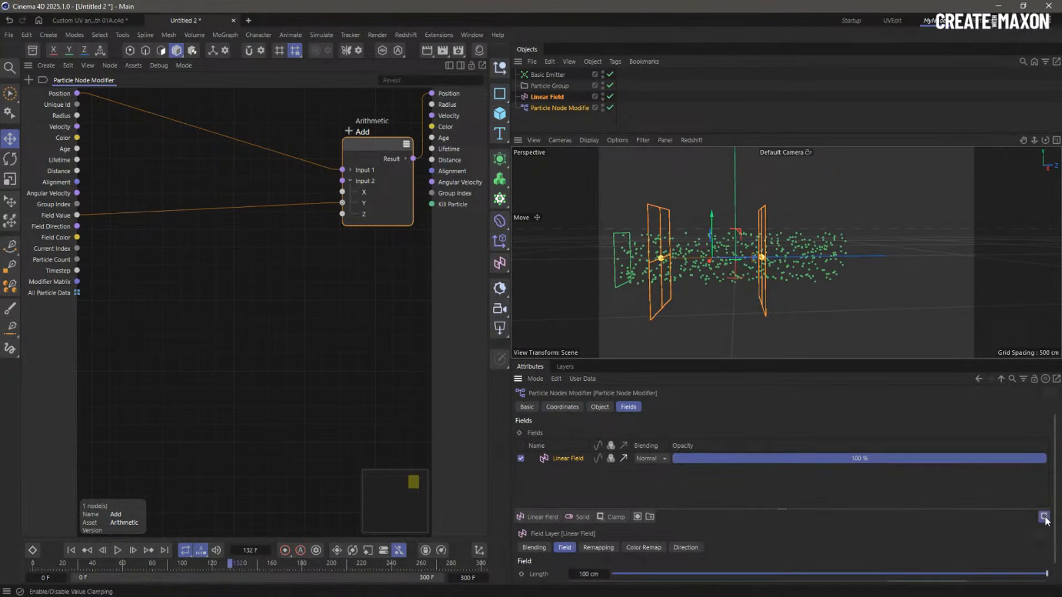
Set the Linear Field layer's remapping Max to 2000%
click(598, 547)
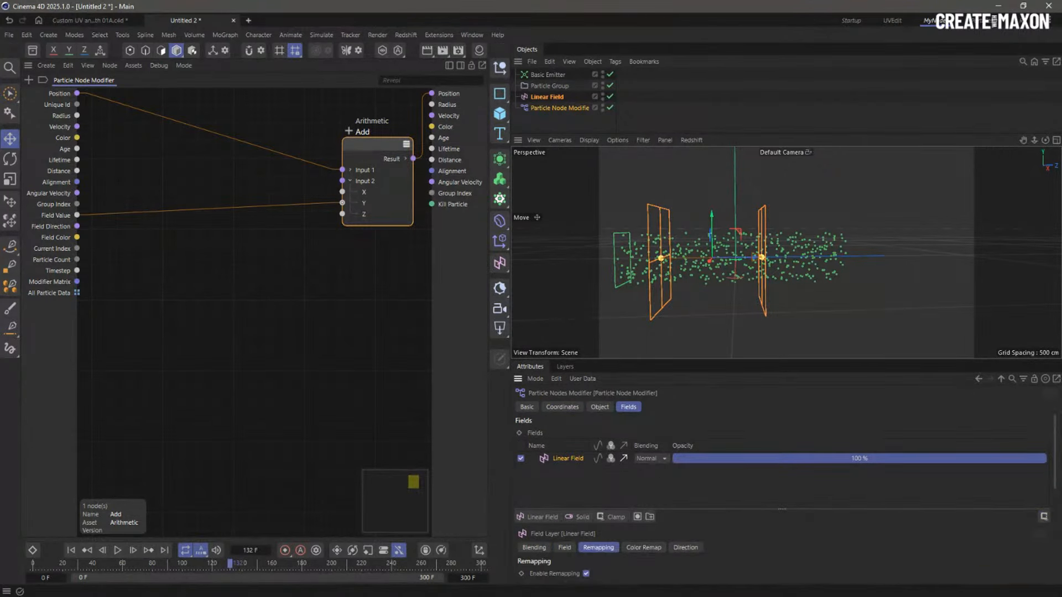
scroll(1054, 474, down, 5)
scroll(689, 552, down, 2)
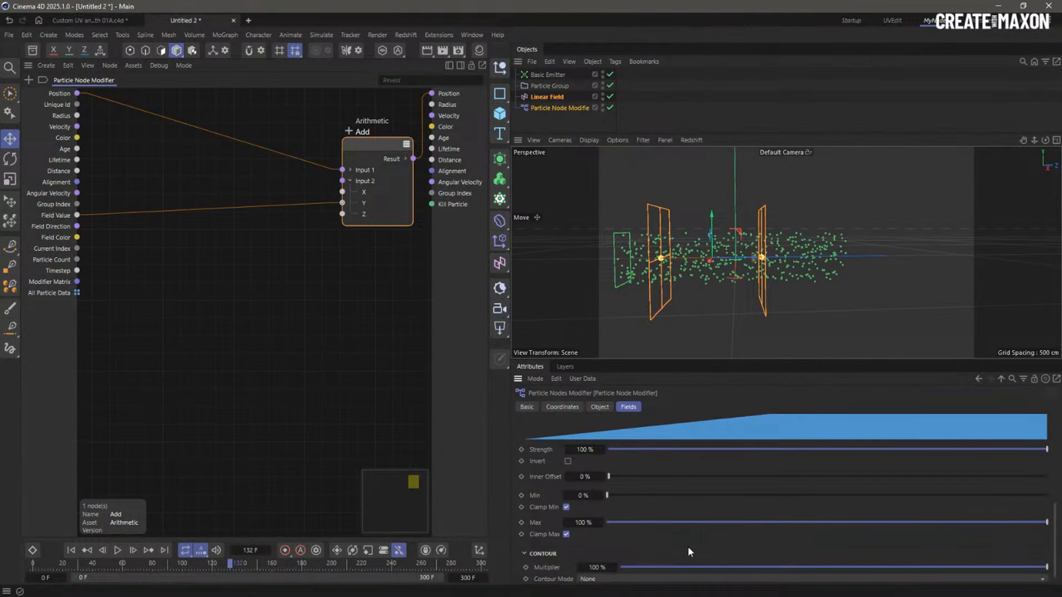
click(586, 523)
text(2000)
key(Return)
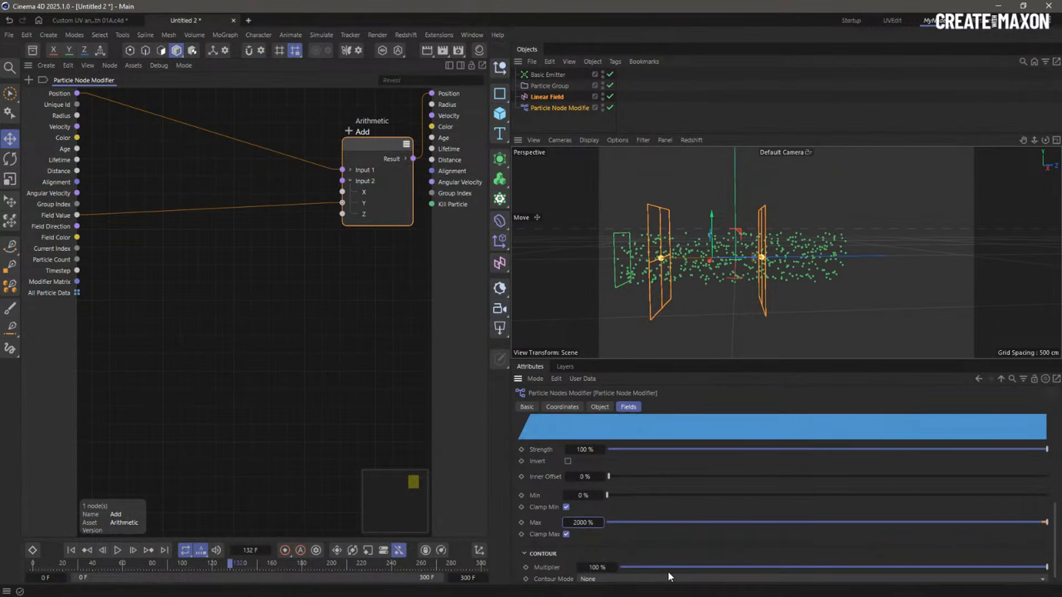
Replay the simulation from frame 0 to check the effect of the higher remapping Max, then pause it
click(71, 550)
click(117, 550)
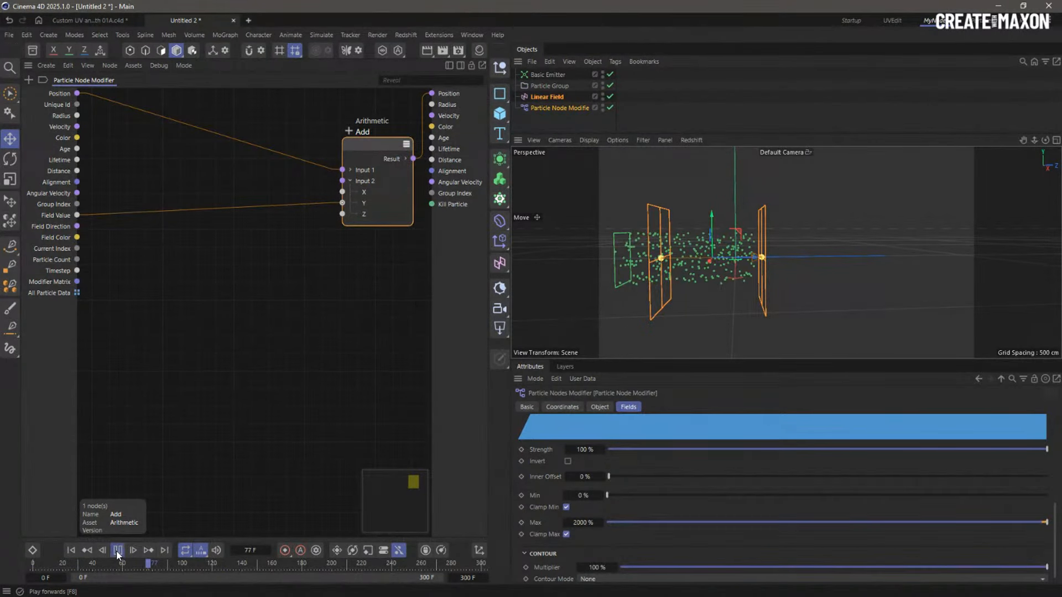
click(116, 551)
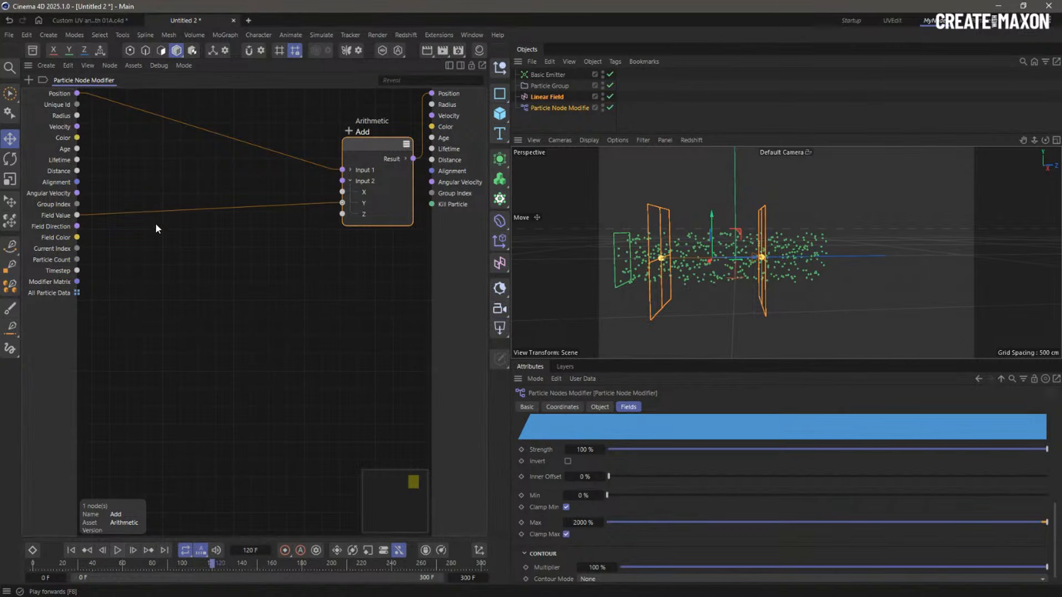
Turn on the value channel of the Linear Field layer in the Particle Node Modifier and restart the simulation
click(56, 215)
click(539, 108)
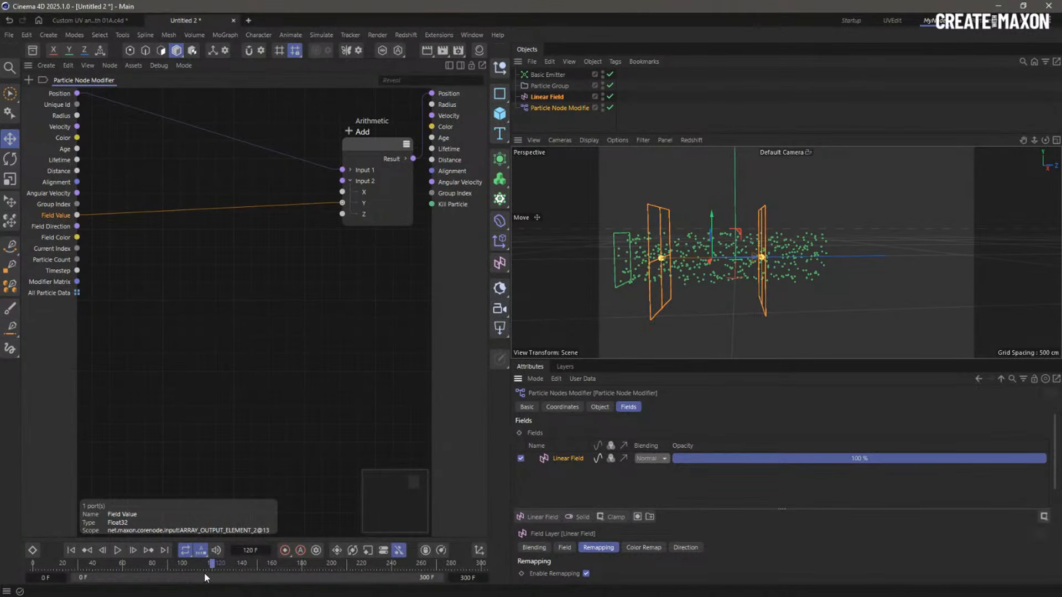
click(71, 550)
click(117, 550)
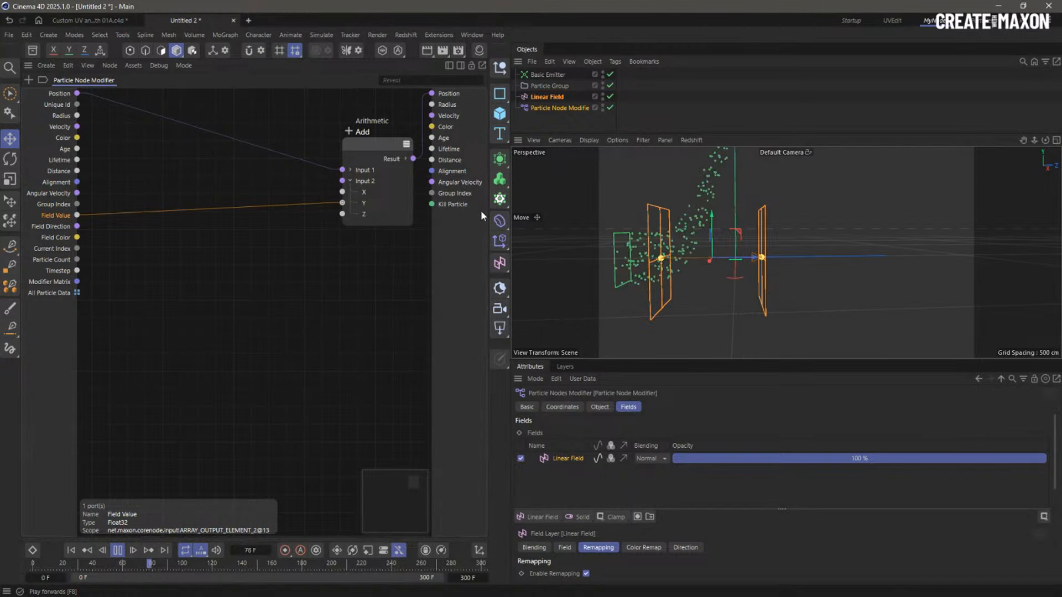
Lower the Linear Field's remapping Max to about 64% while the simulation plays
click(528, 97)
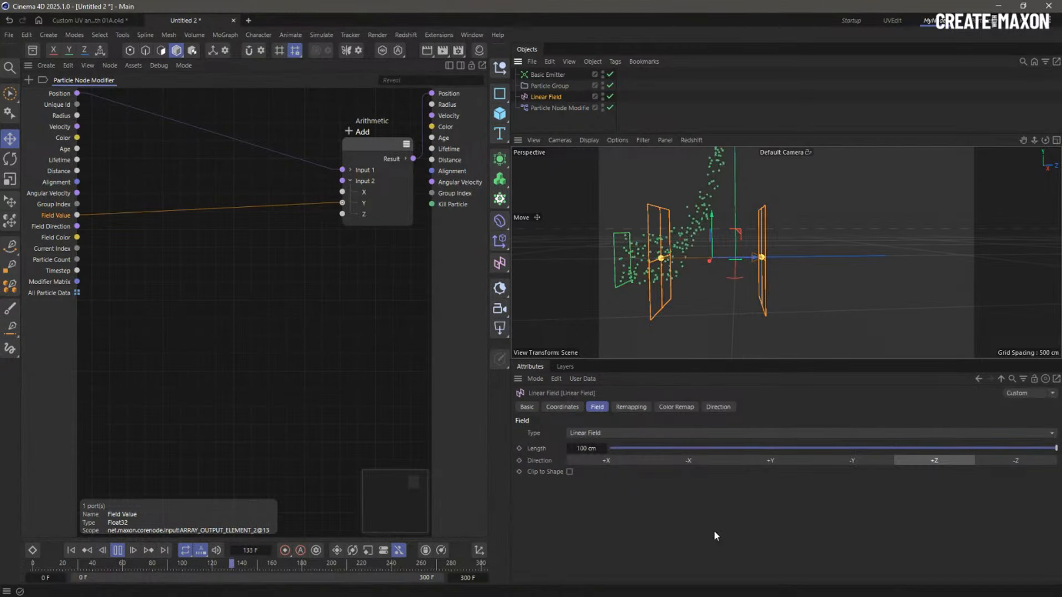
click(642, 407)
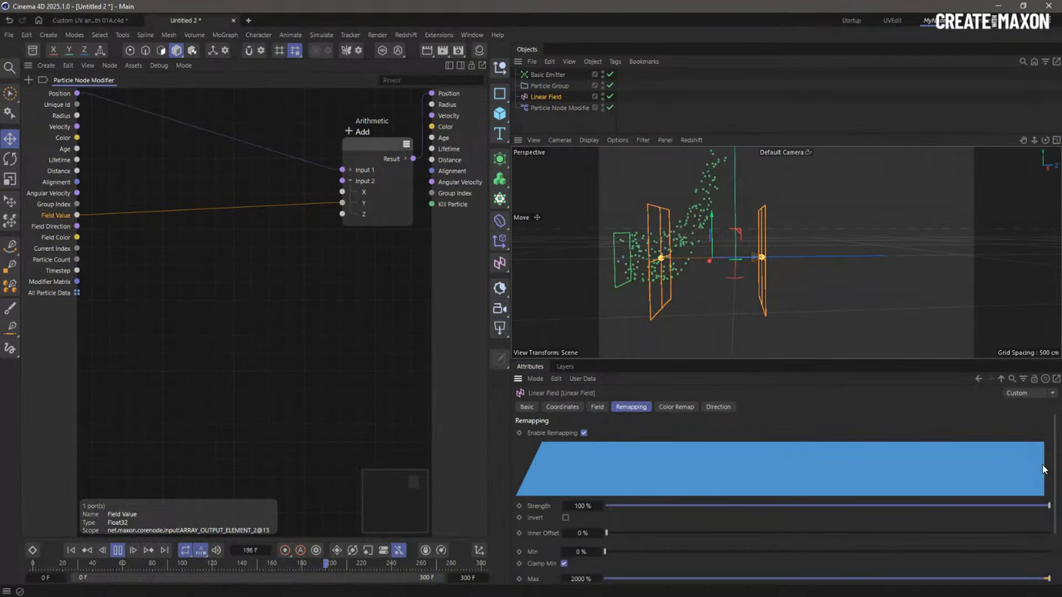
scroll(1044, 469, down, 3)
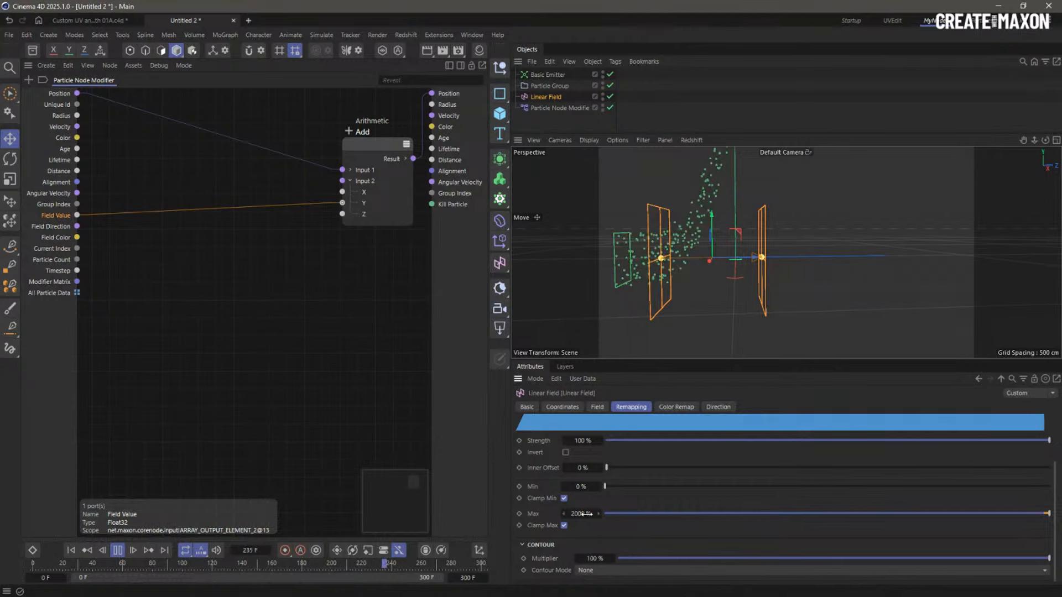
drag(608, 516, 920, 514)
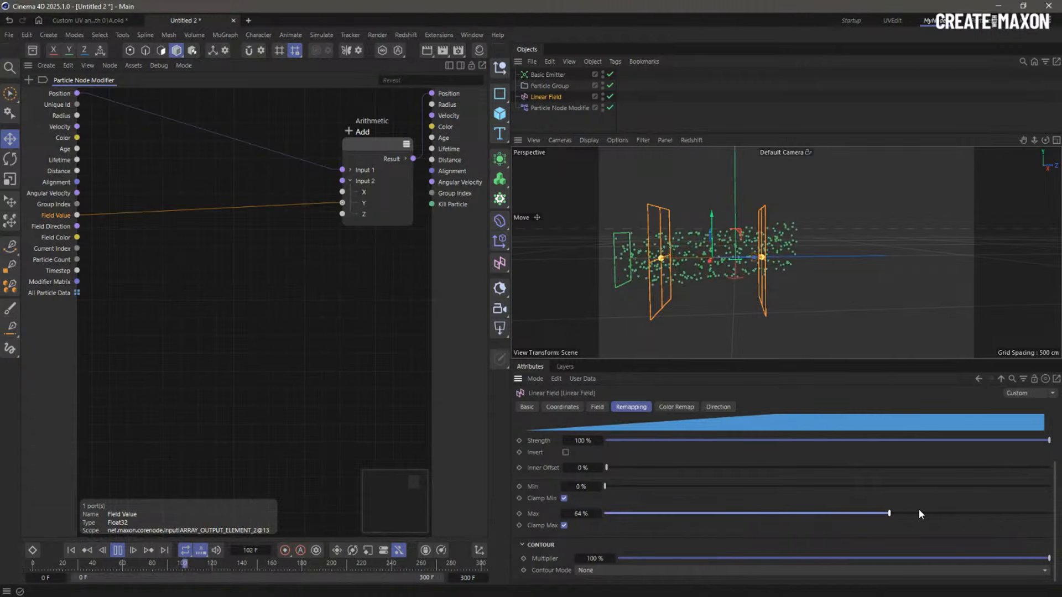
Disable the Linear Field layer in the Particle Node Modifier and add a Random Field layer to it
click(547, 109)
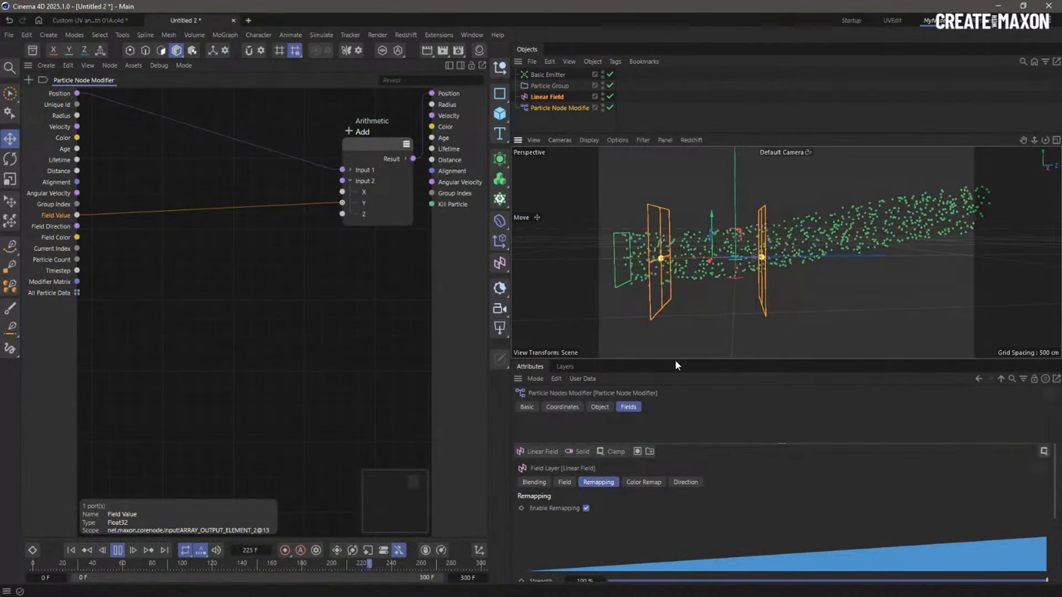
drag(675, 360, 636, 273)
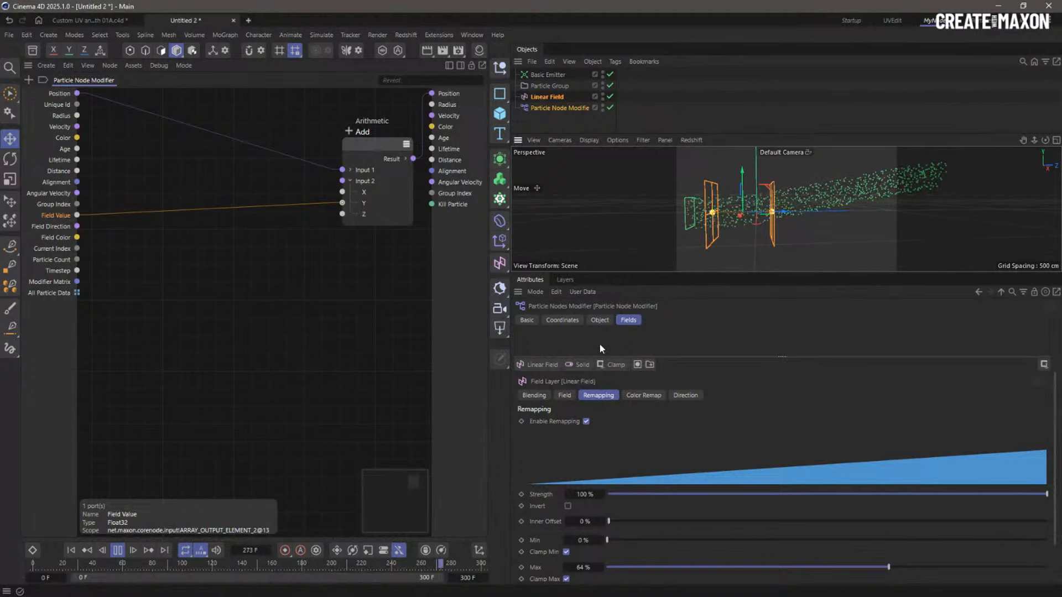
click(521, 371)
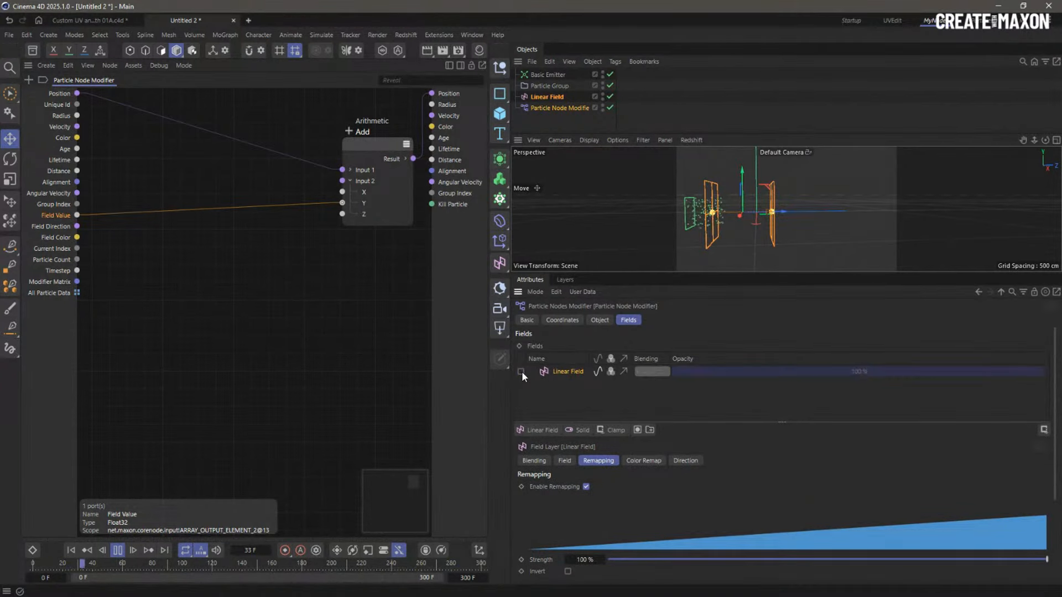
click(537, 430)
click(570, 544)
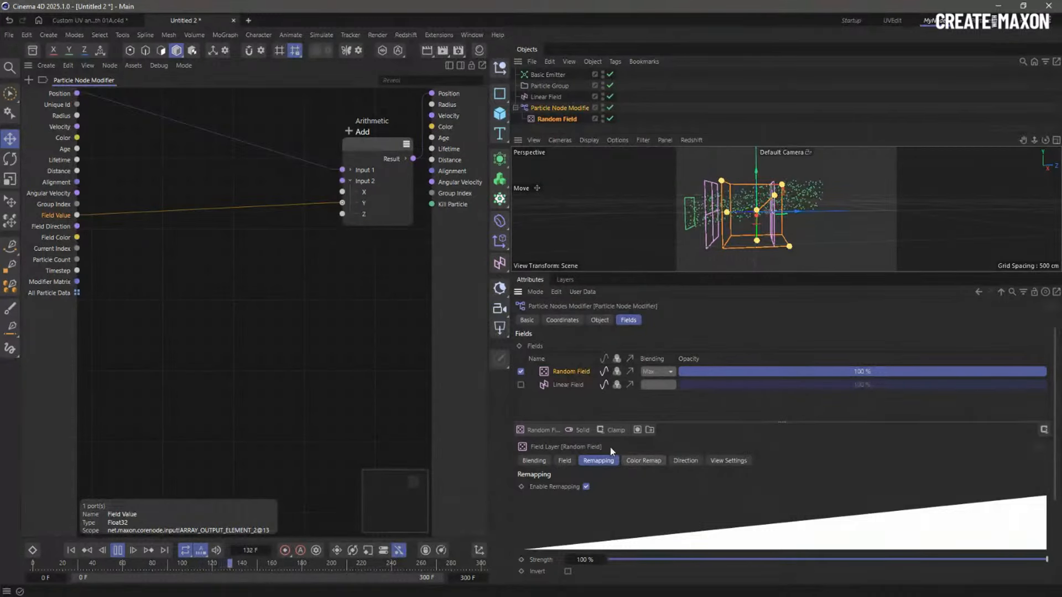
Restart the simulation and raise the Random Field layer's remapping Max to 710%
click(71, 549)
scroll(825, 479, down, 3)
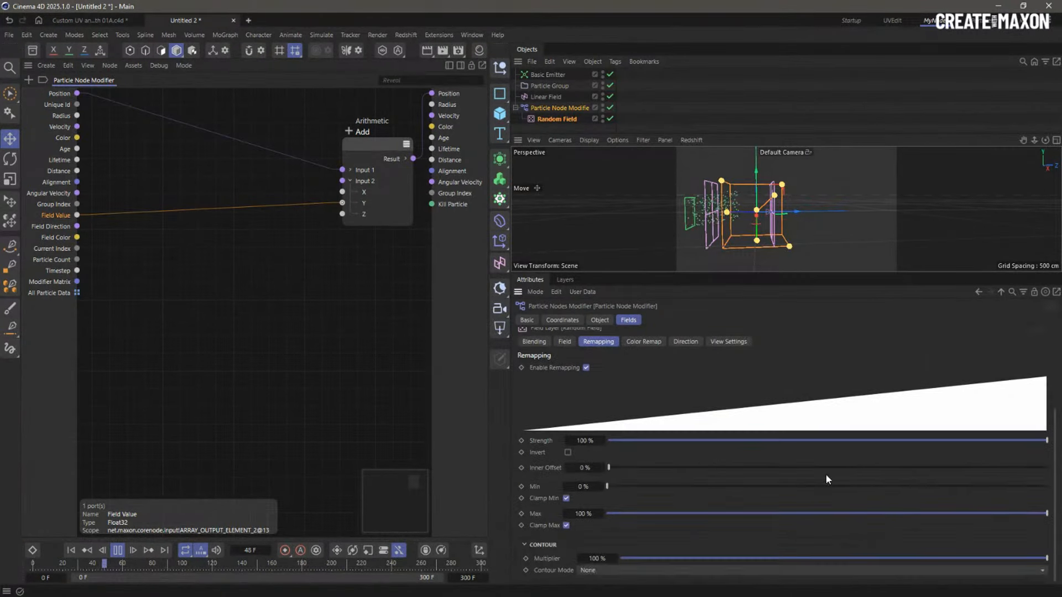
drag(582, 514, 619, 513)
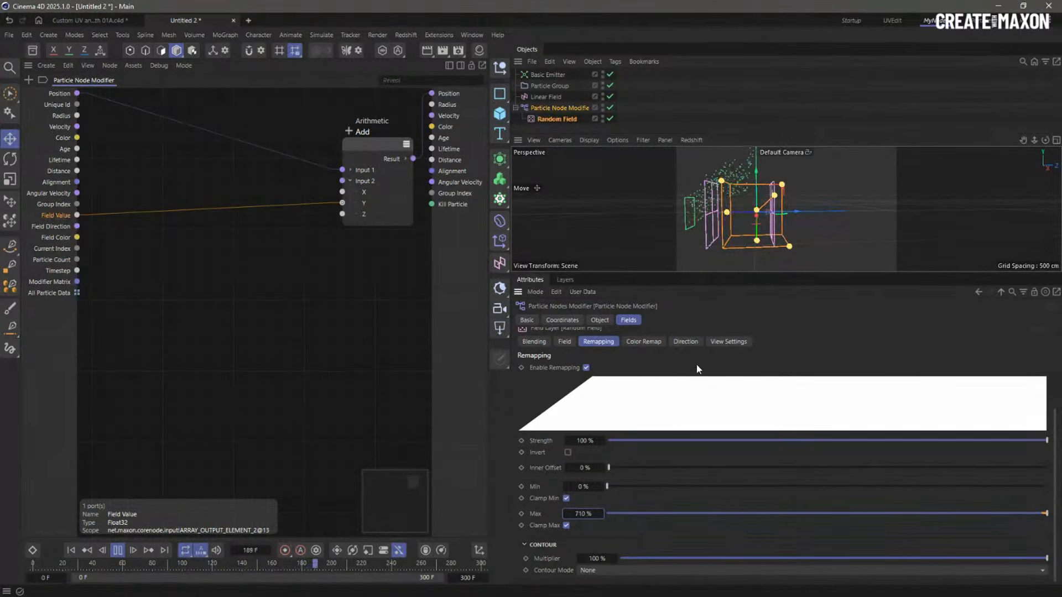
Examine the particle motion under the Random Field from several angles, then stop playback and return to frame 0
alt+drag(750, 211, 626, 185)
alt+right_drag(742, 209, 784, 210)
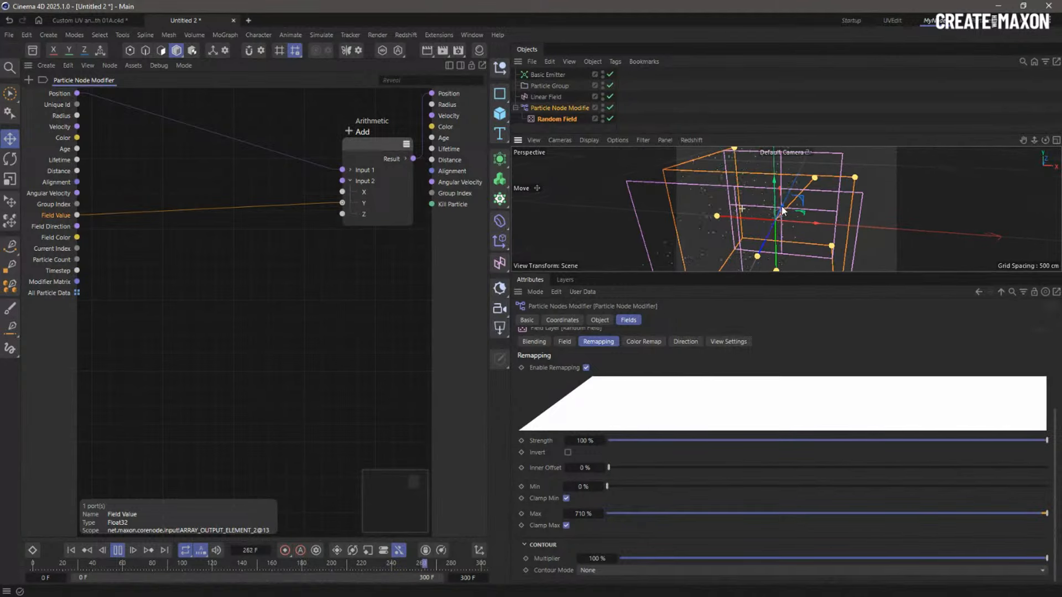
alt+drag(783, 211, 891, 245)
alt+right_drag(891, 245, 794, 218)
alt+drag(795, 218, 718, 239)
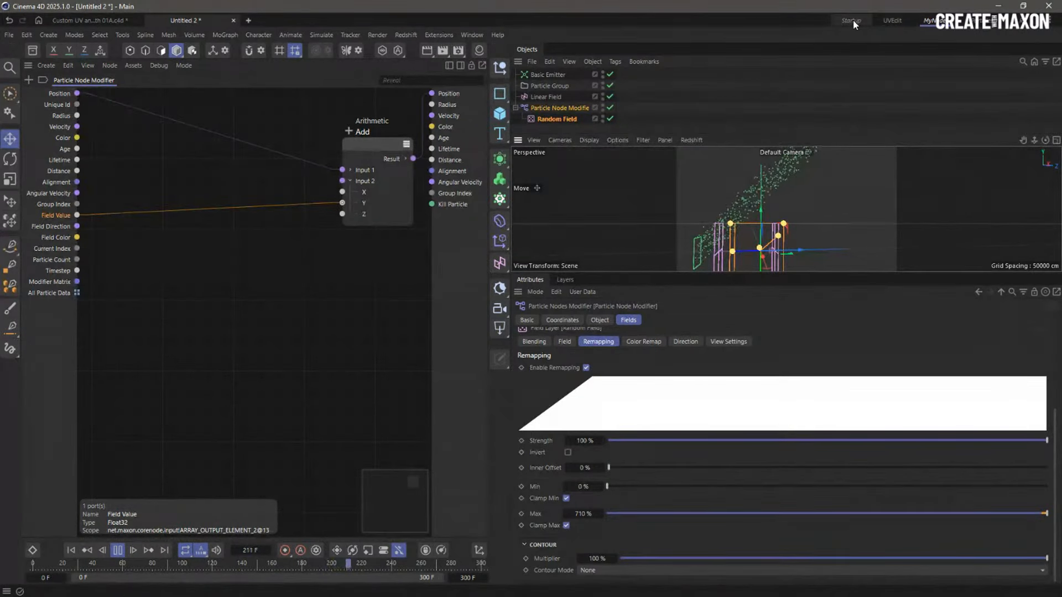
click(117, 550)
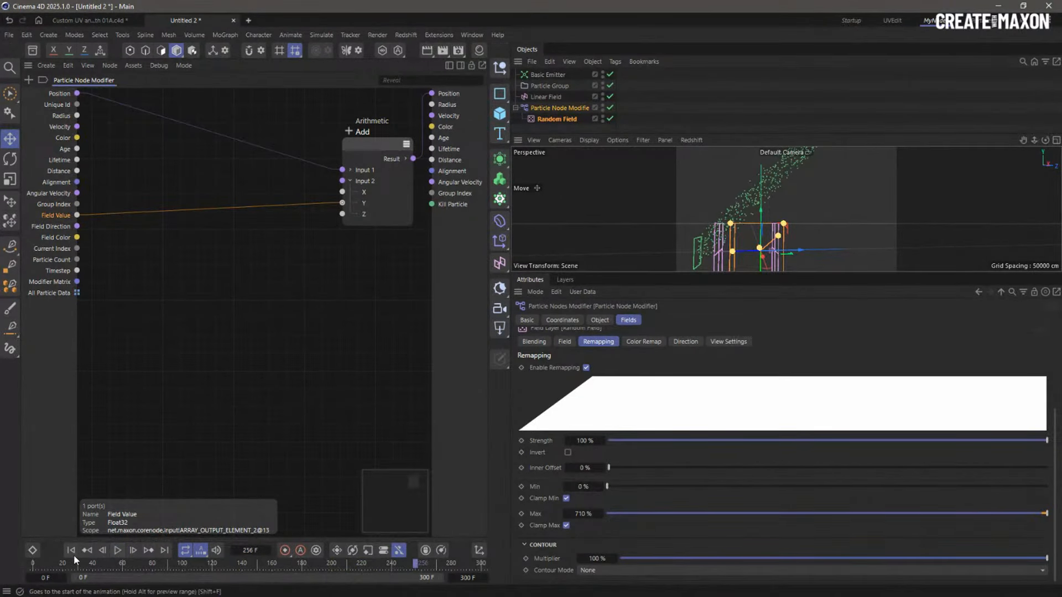
click(72, 550)
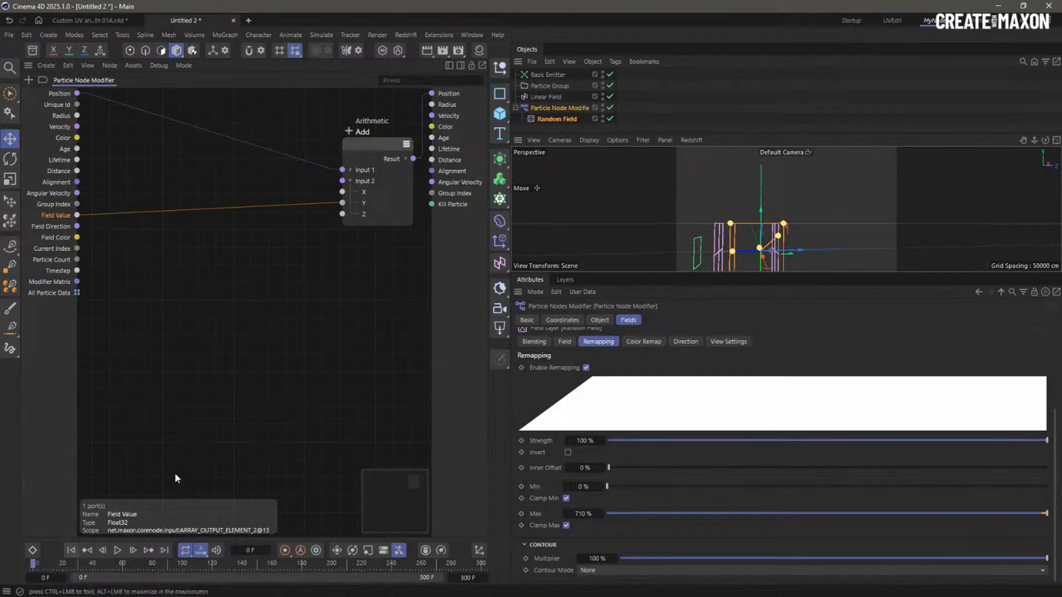
Switch to the Startup layout and close the Untitled 2 project without saving it
click(851, 20)
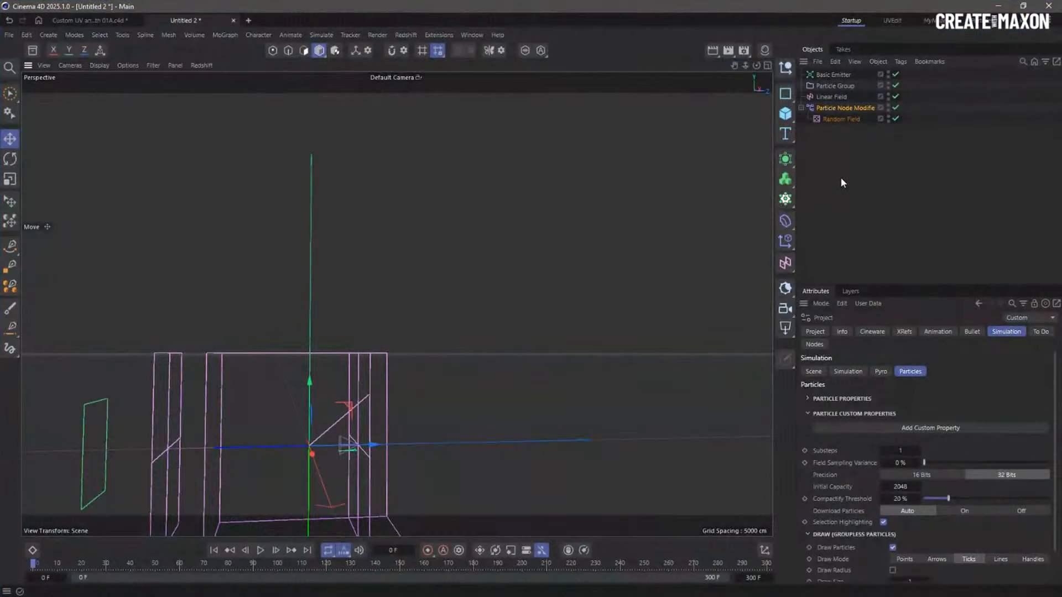
click(839, 151)
alt+right_drag(276, 433, 253, 447)
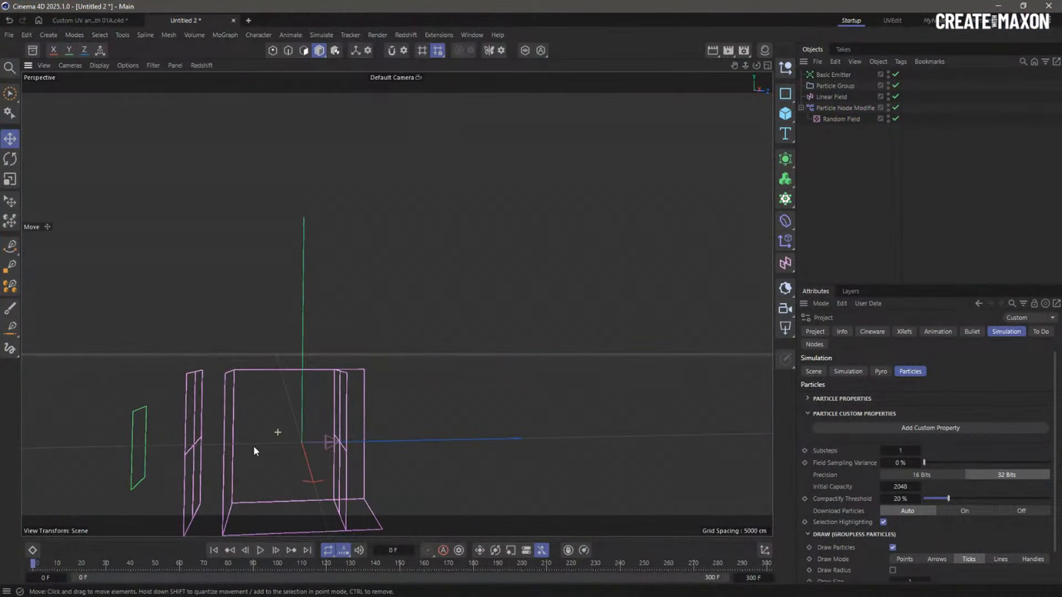
alt+middle_drag(277, 437, 386, 354)
alt+drag(386, 354, 413, 386)
alt+middle_drag(414, 386, 423, 323)
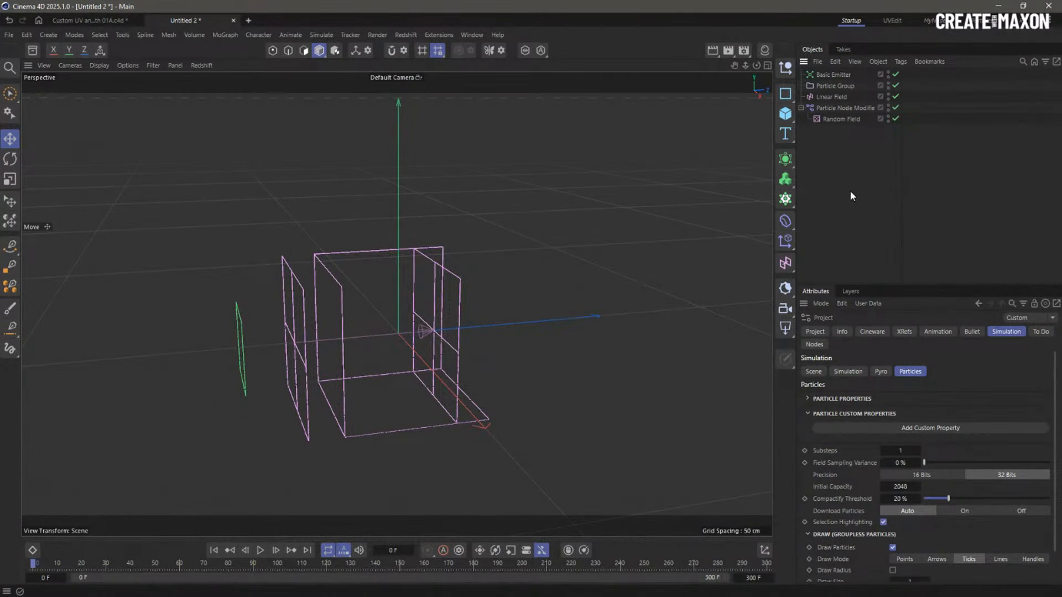
click(233, 21)
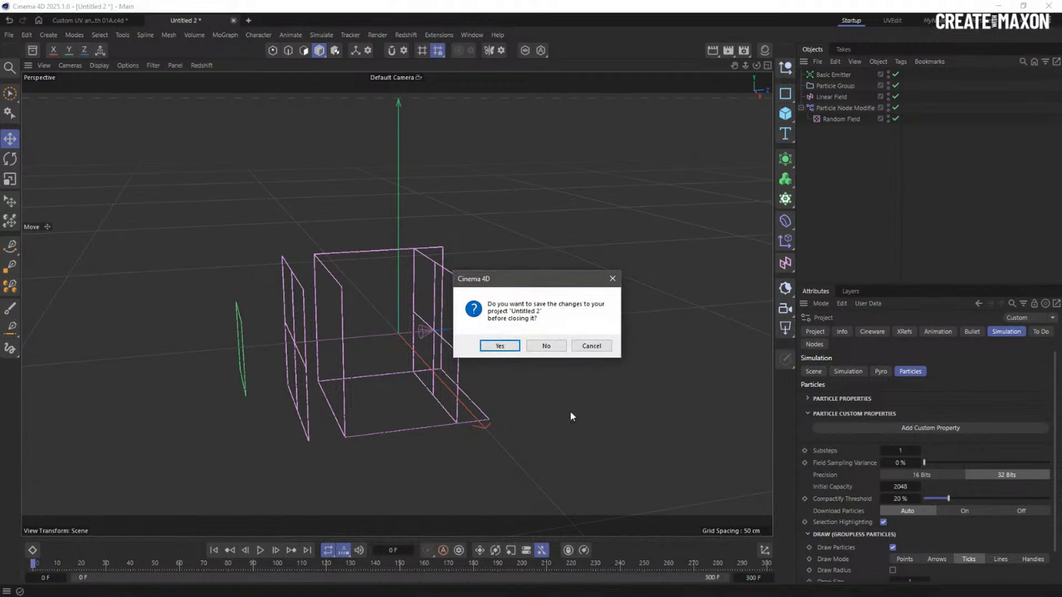
click(547, 346)
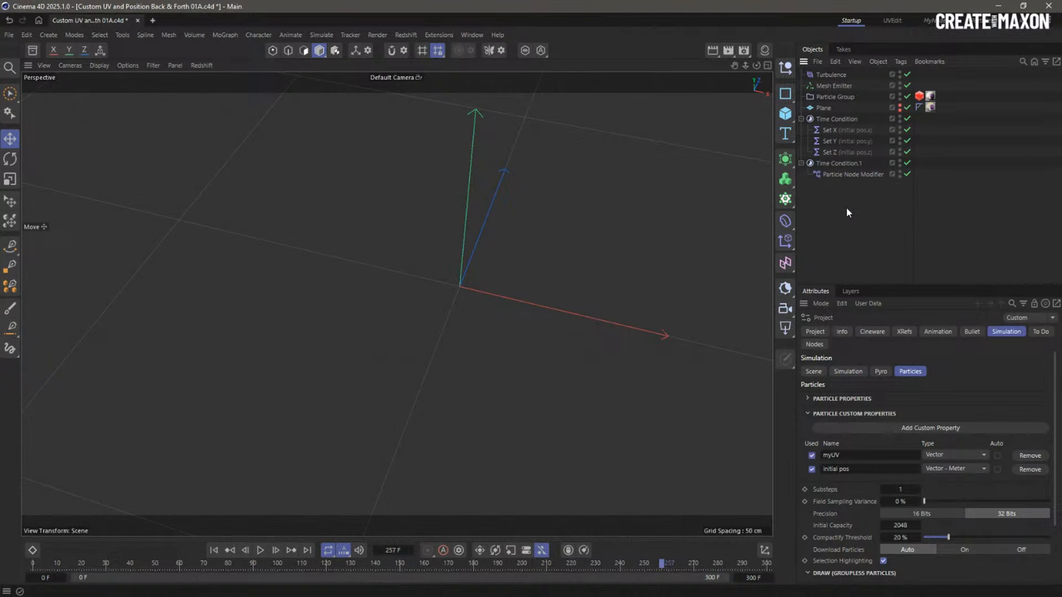
Create a new project and add a Basic Emitter to it
key(ctrl+n)
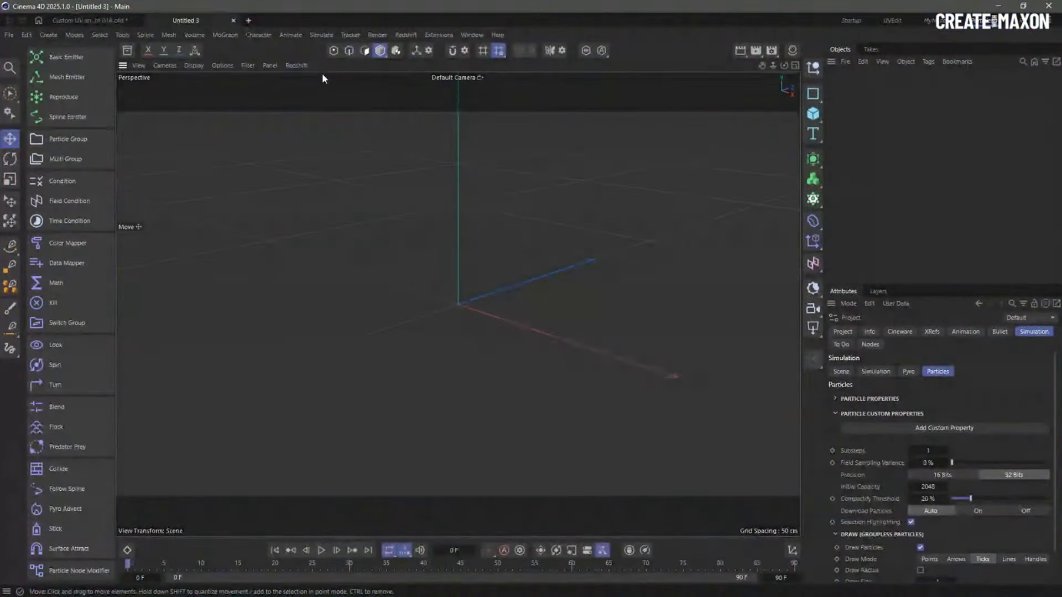
click(321, 34)
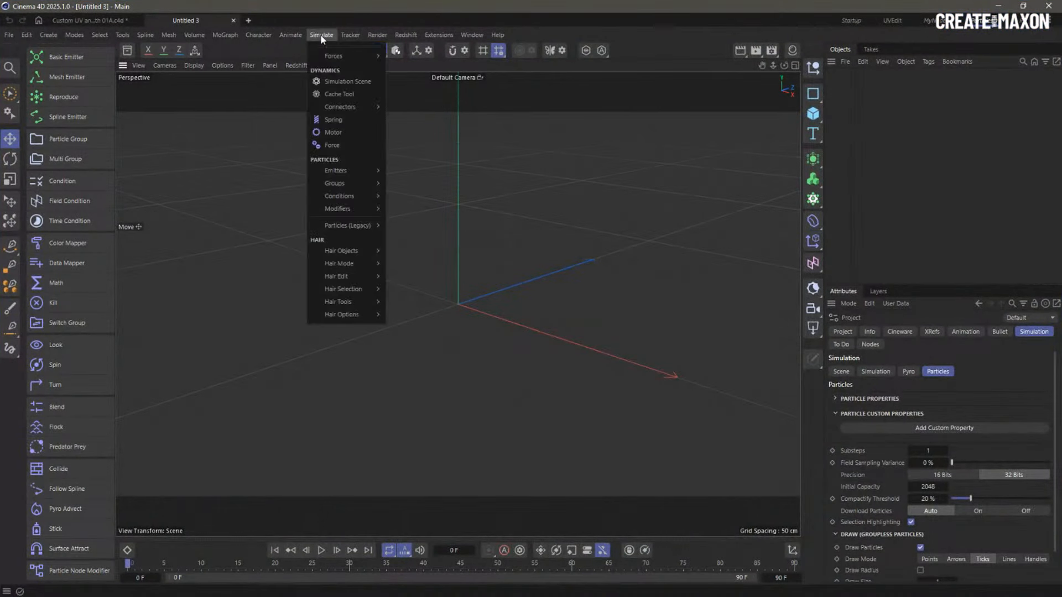
click(254, 147)
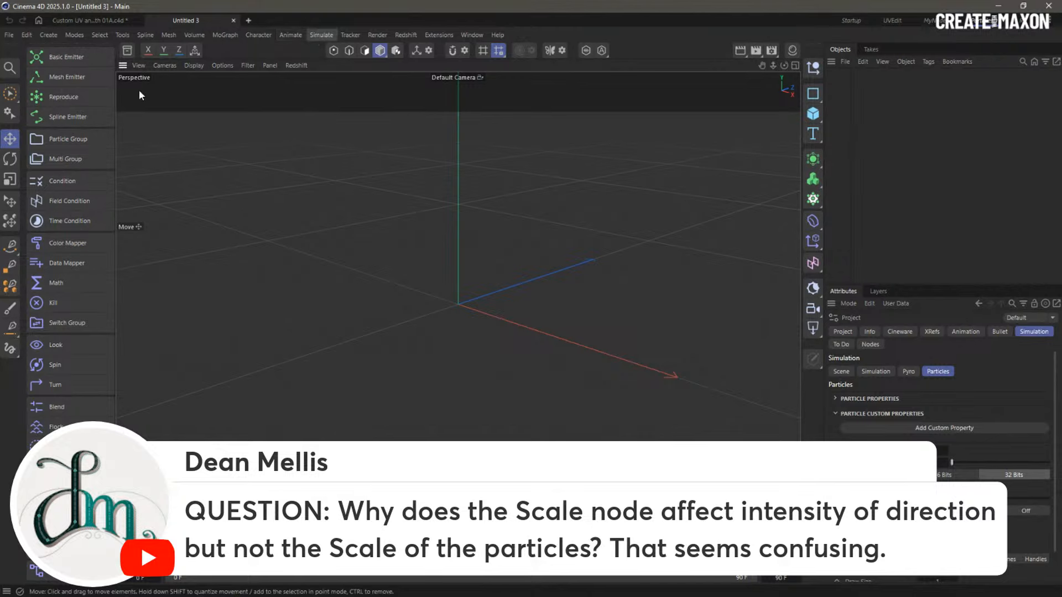
click(65, 57)
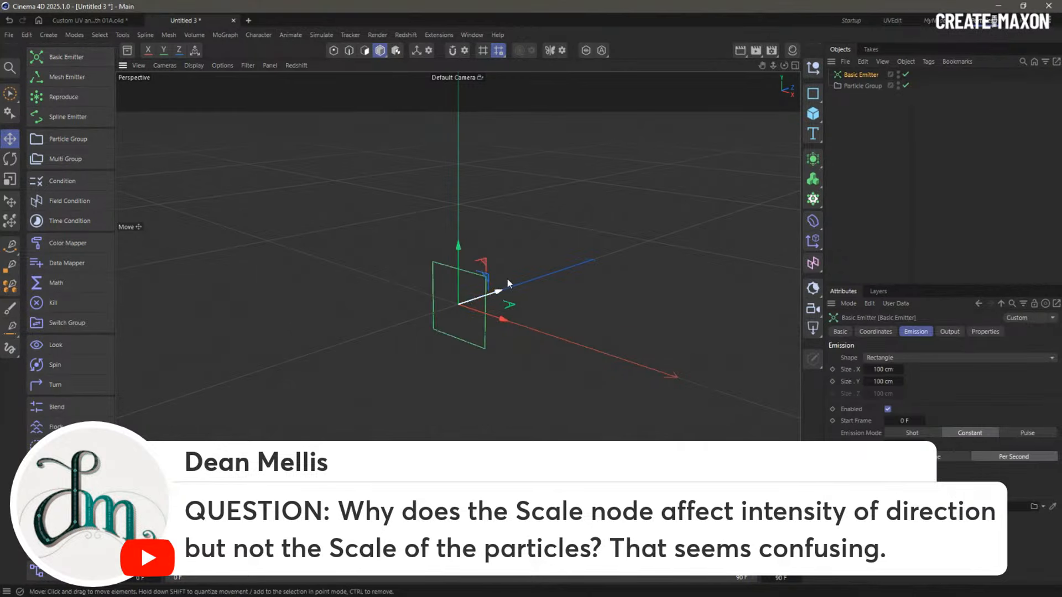
Add a Particle Node Modifier, place it below the Particle Group, and switch to the custom layout with the node editor
click(867, 149)
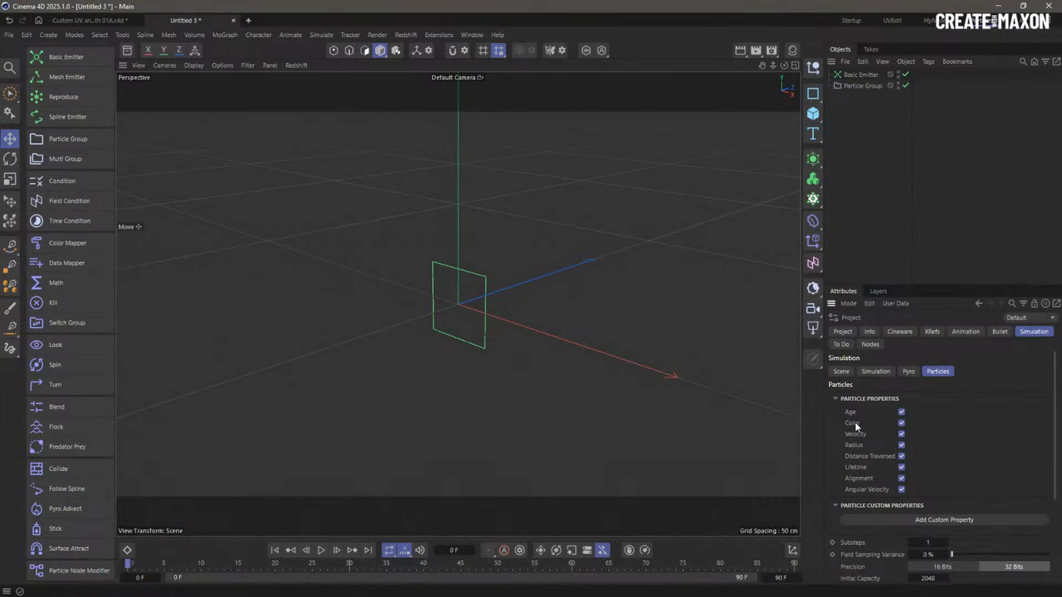
click(72, 570)
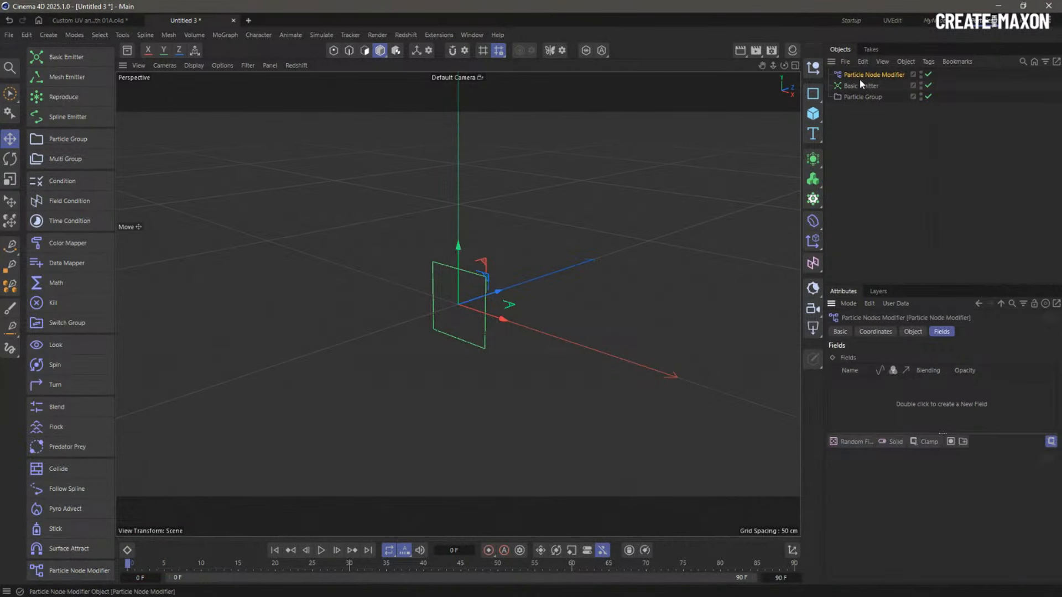
drag(861, 79, 858, 111)
click(940, 28)
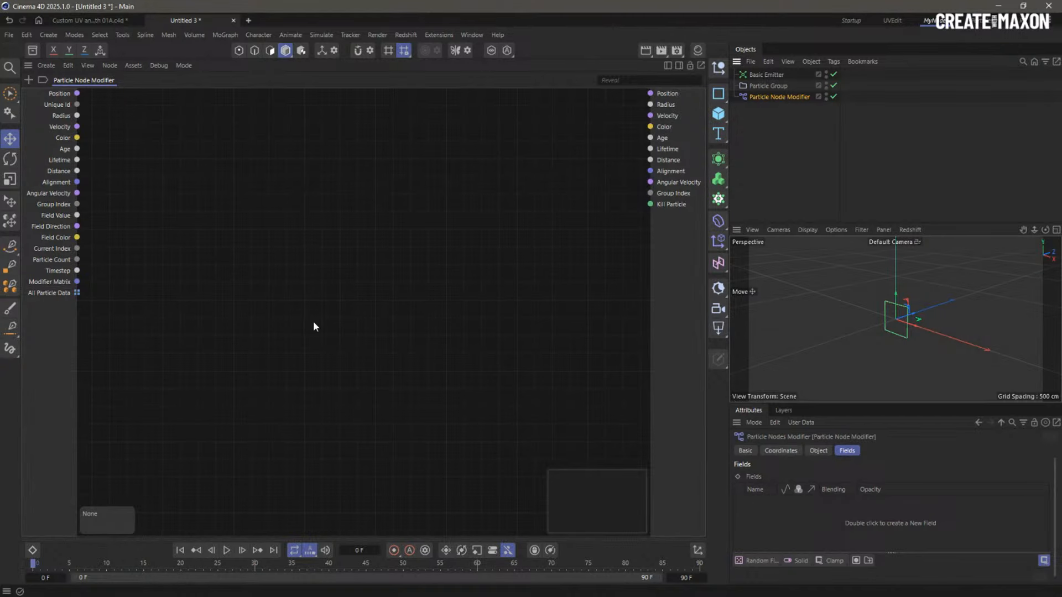
Turn on Draw Radius for the Particle Group
alt+middle_drag(899, 321, 826, 335)
click(771, 86)
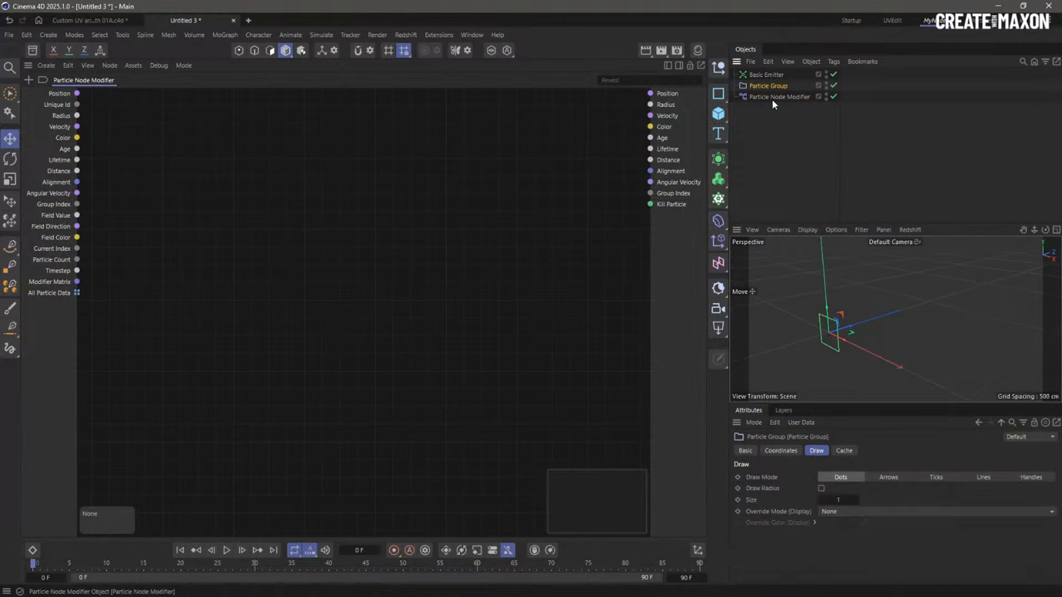
click(821, 488)
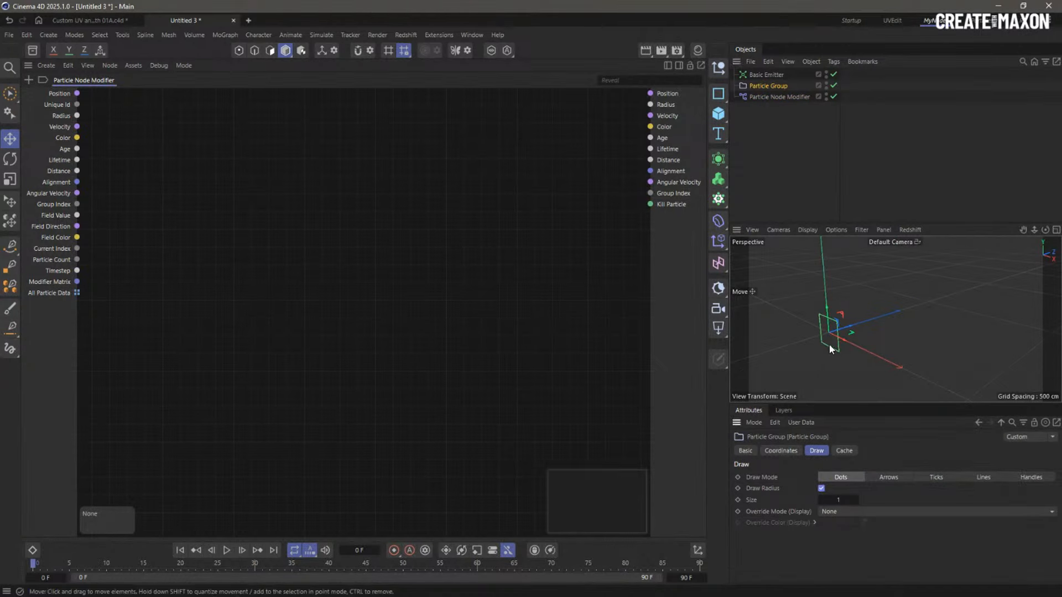
Check the Radius setting in the Basic Emitter's particle properties
click(771, 78)
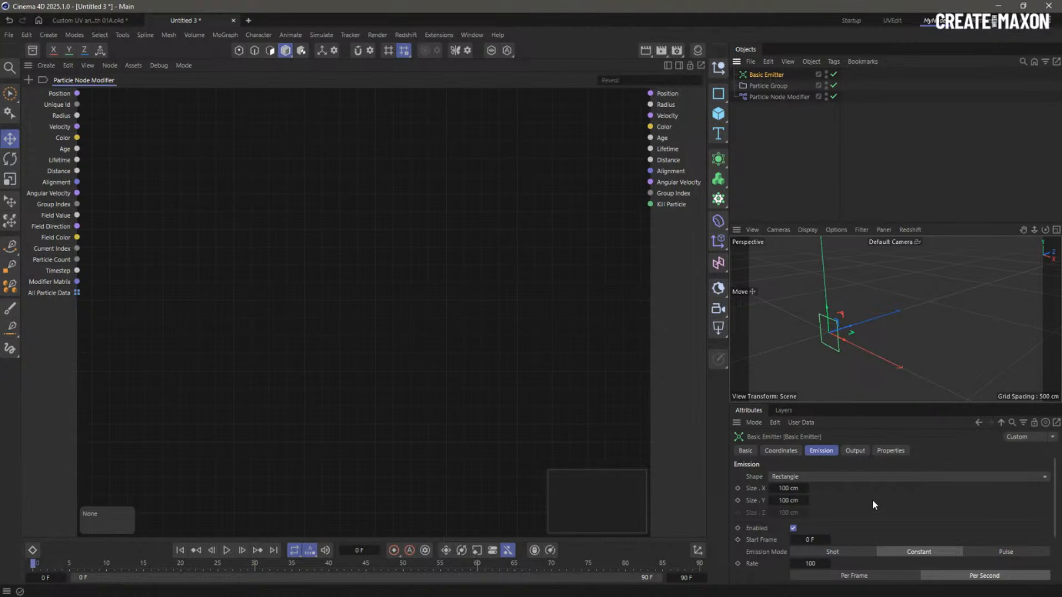
click(863, 452)
click(892, 451)
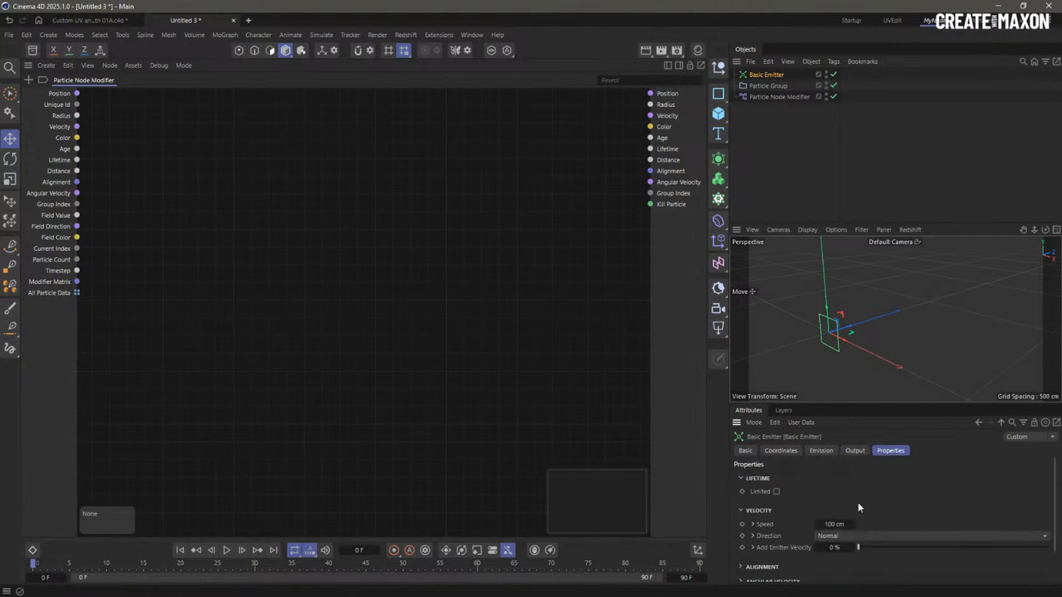
click(741, 573)
scroll(867, 557, down, 1)
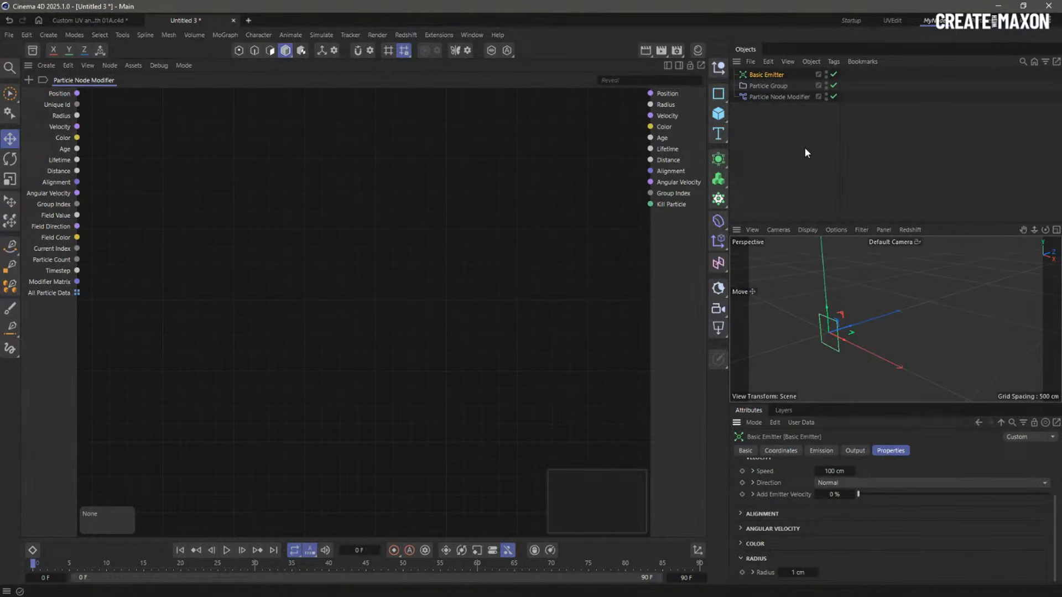
Connect the Distance input directly to the Radius output in the Particle Node Modifier graph
click(218, 213)
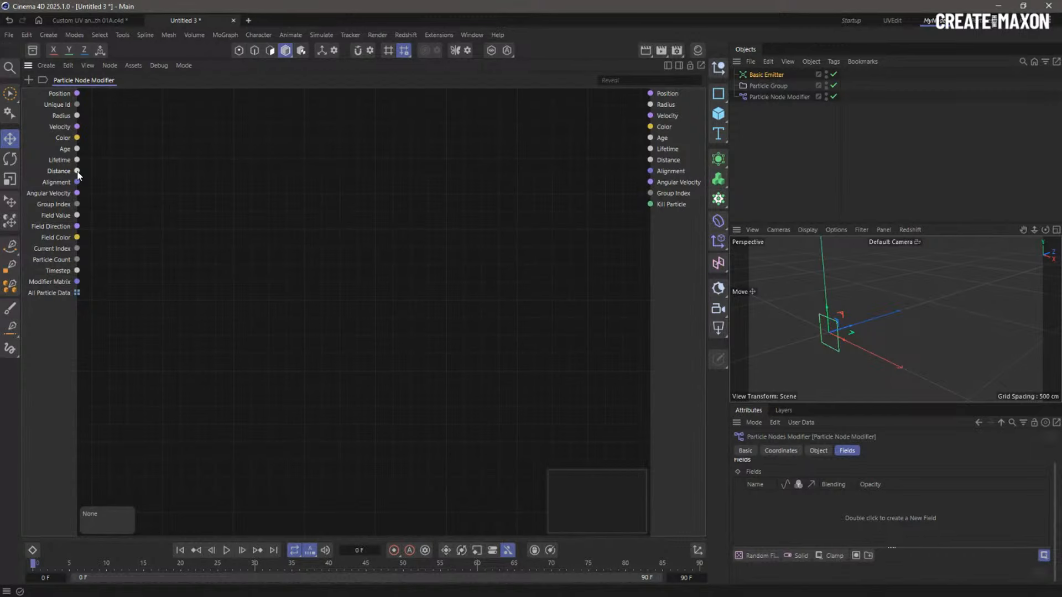
double_click(239, 221)
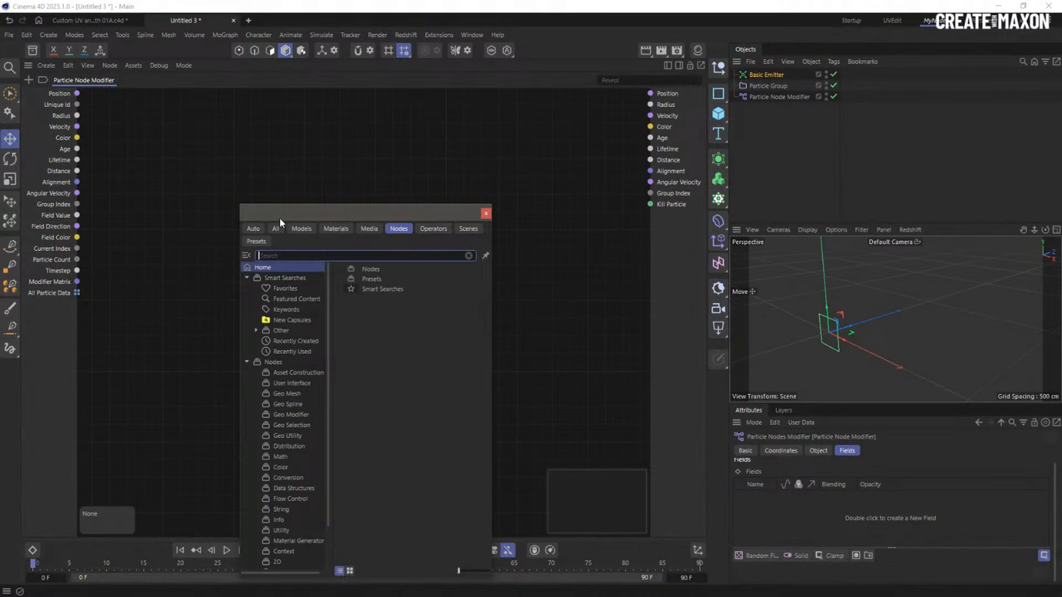
click(183, 199)
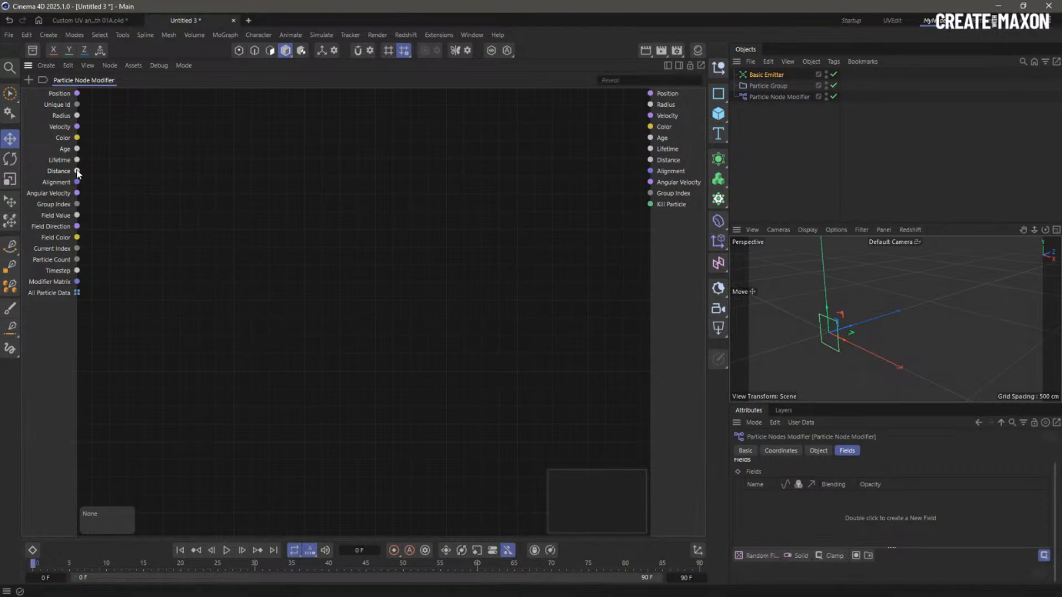
drag(77, 171, 650, 105)
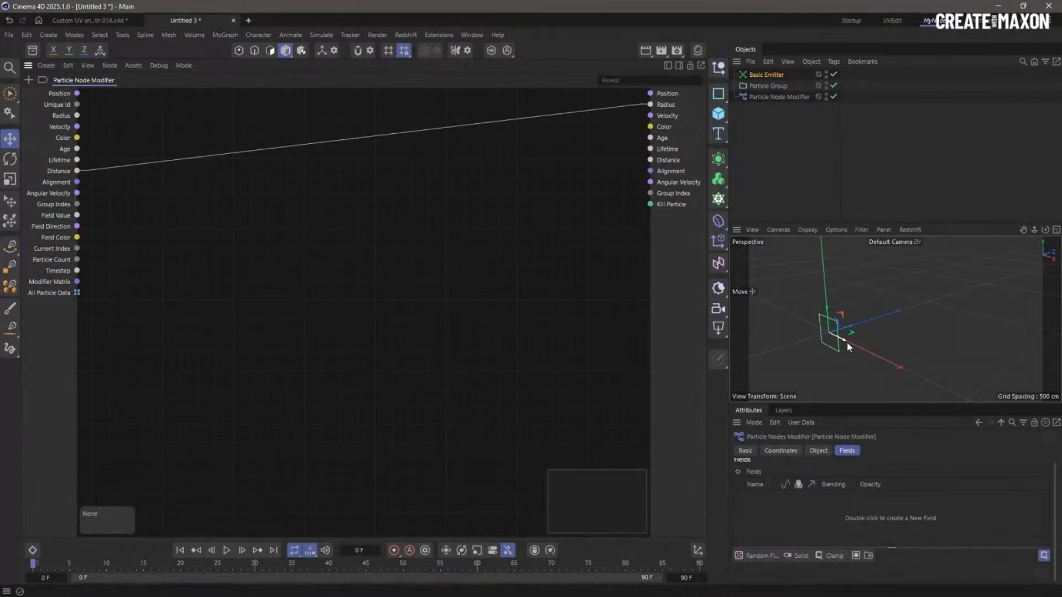
Play the simulation to check how distance drives the particle radius, then stop it and return to frame 0
click(228, 551)
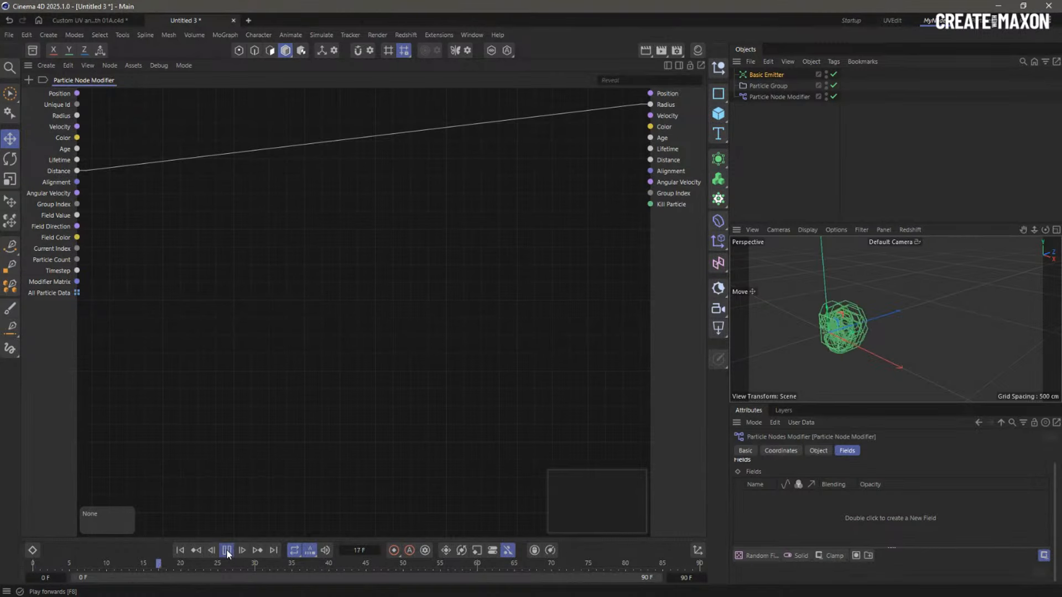
click(226, 551)
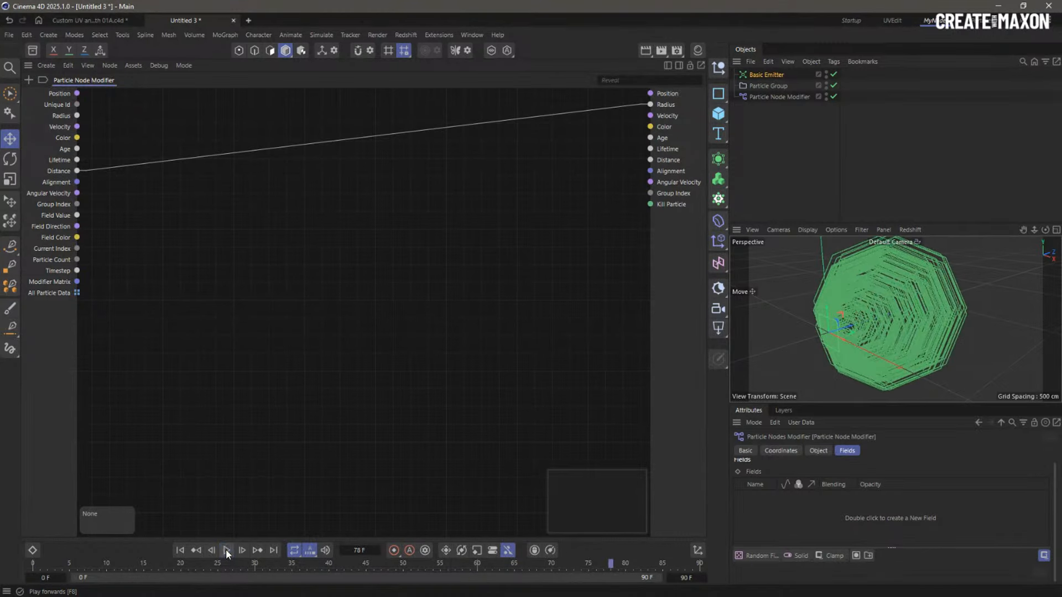
click(180, 550)
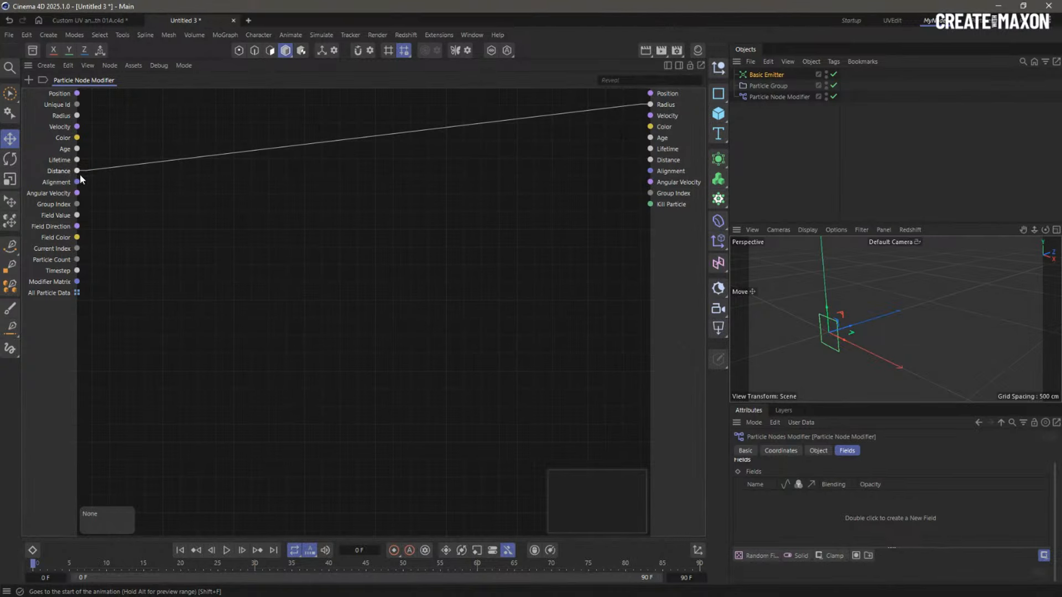
Insert a Range Mapper node into the connection between the Distance input and the Radius output
double_click(364, 223)
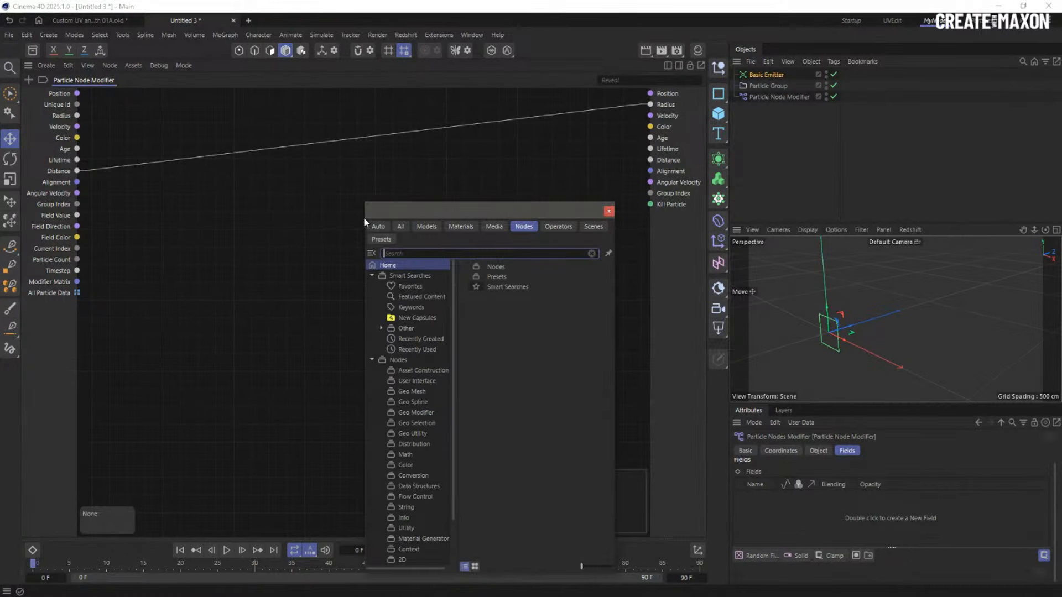
text(range)
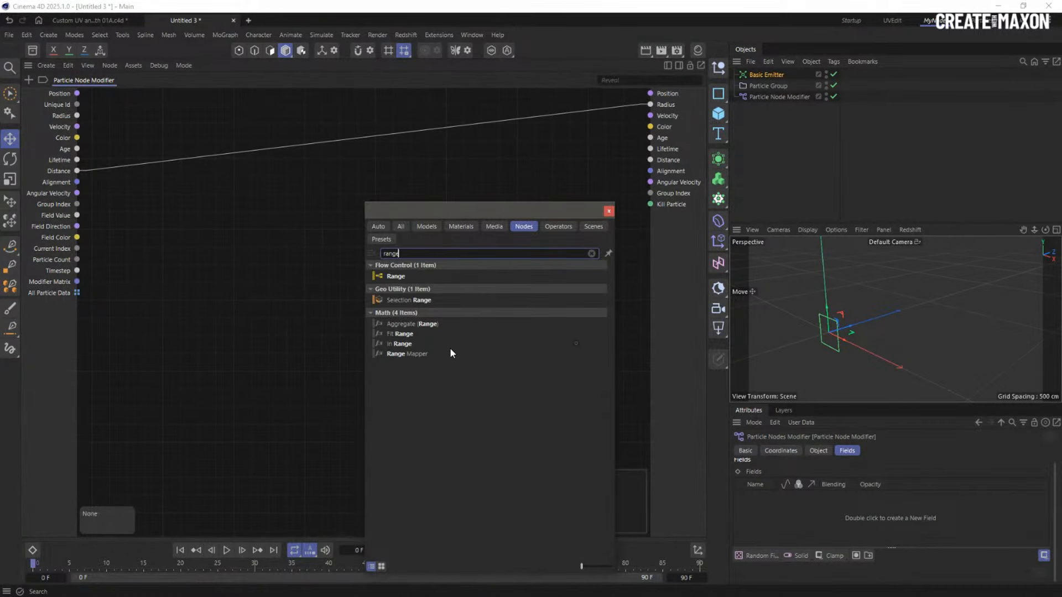
drag(442, 353, 323, 139)
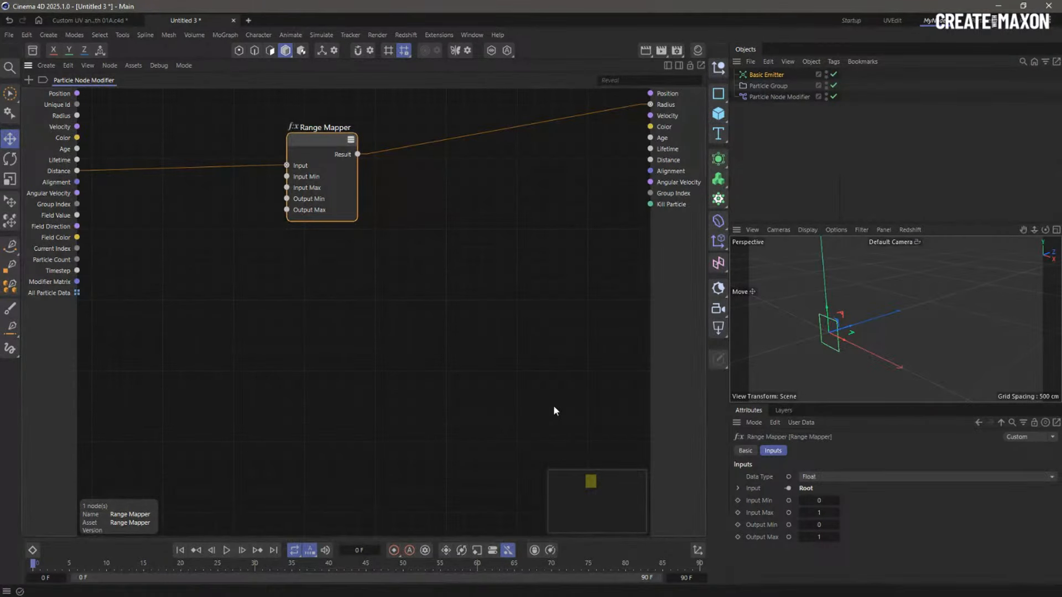
Set the Range Mapper's Output Max to 10 and its Input Max to 100
click(823, 539)
text(10)
click(821, 513)
text(100)
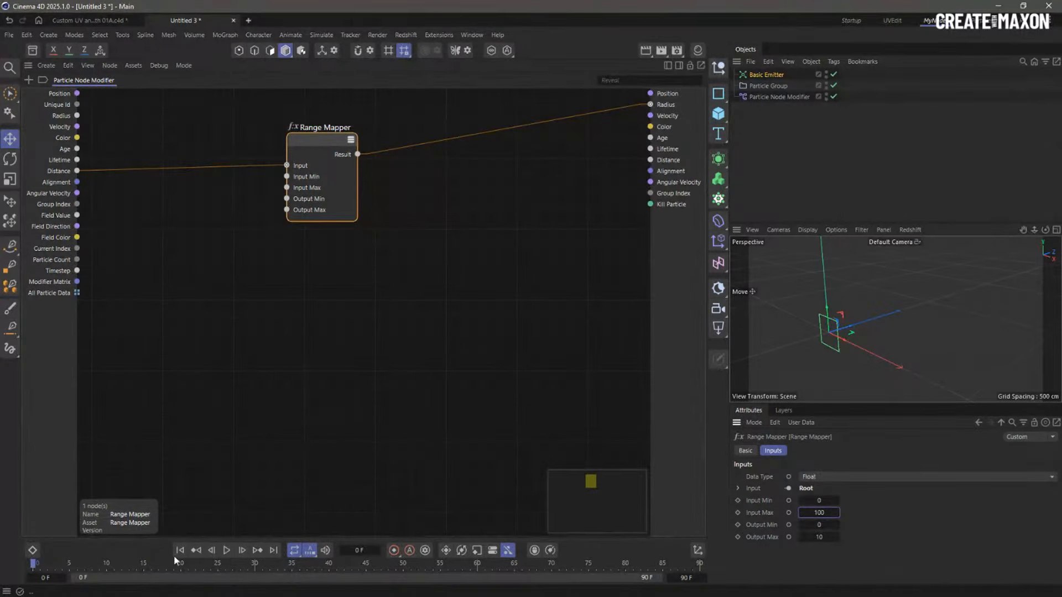
Play the simulation in an enlarged viewport to check the remapped particle radii, and stop it
click(229, 552)
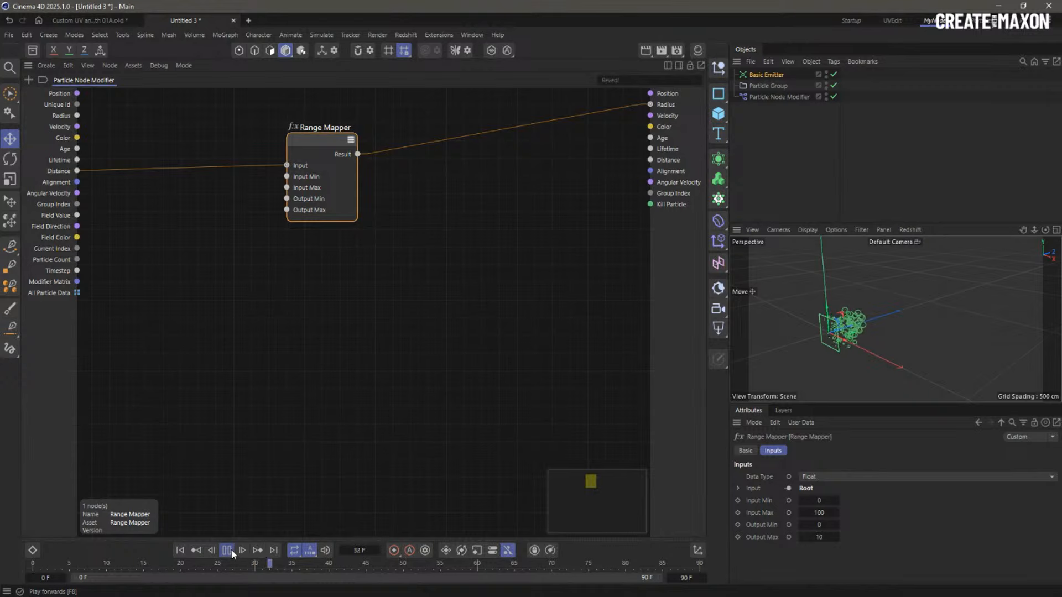
drag(729, 319, 564, 319)
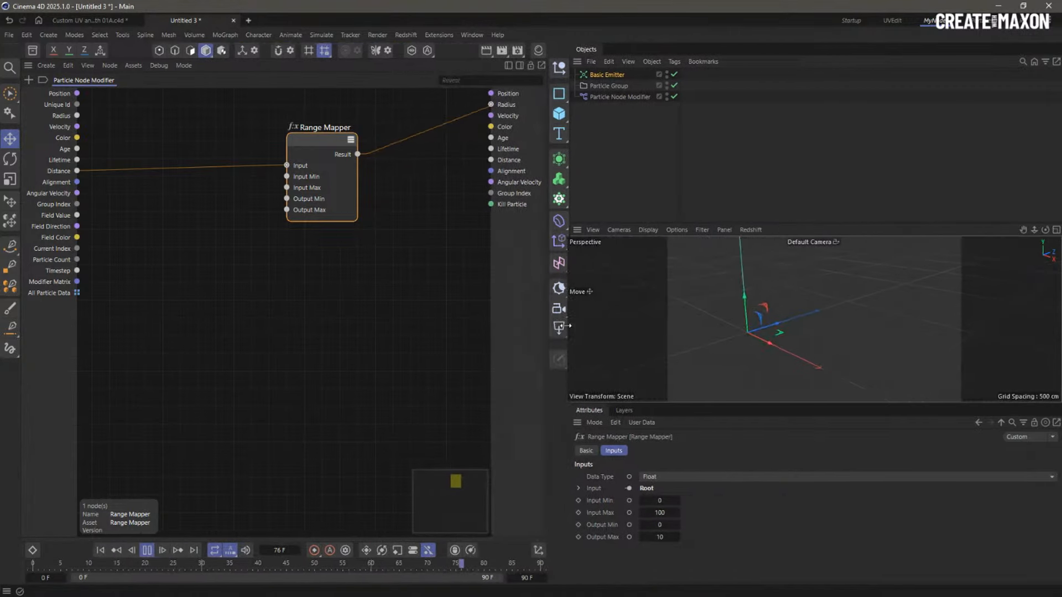
scroll(814, 321, up, 5)
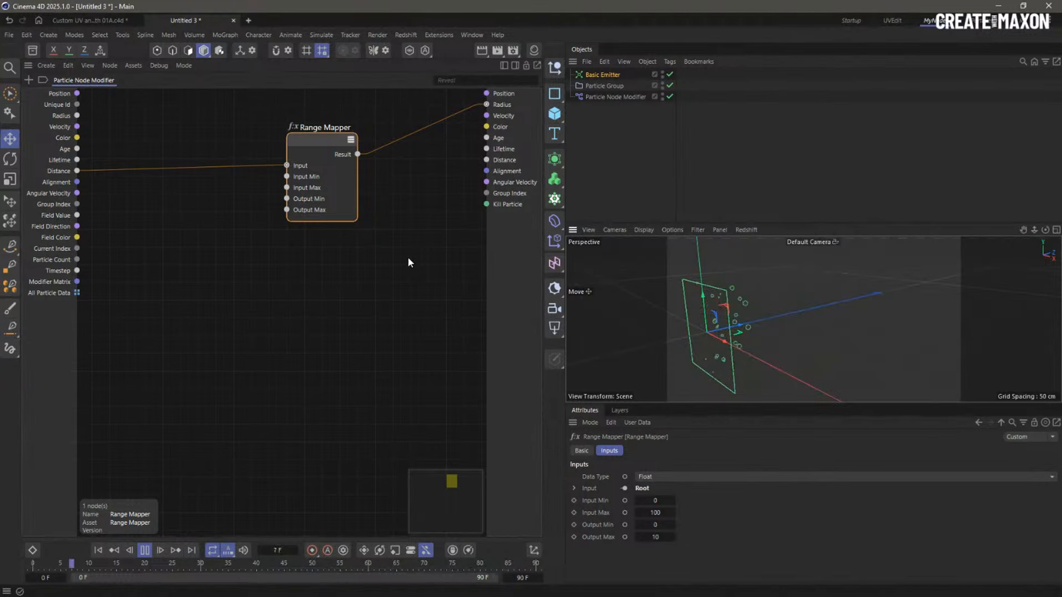
click(144, 550)
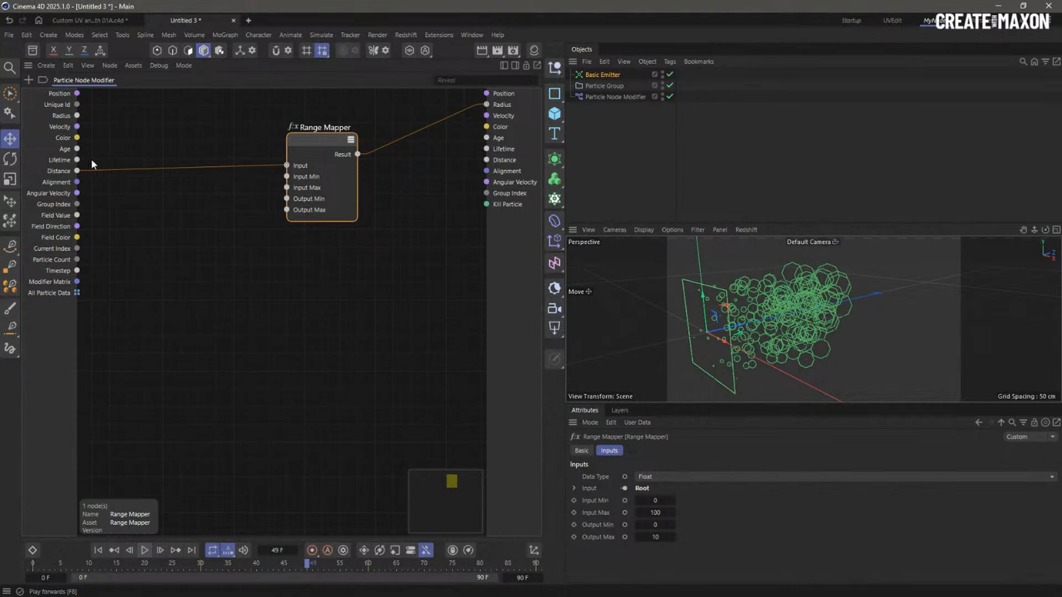
Drive the Range Mapper from Age instead of Distance and set its Input Max to 2 while the simulation plays
mouse_move(85, 167)
mouse_down()
mouse_move(82, 150)
mouse_move(97, 164)
mouse_move(81, 151)
mouse_up()
click(146, 551)
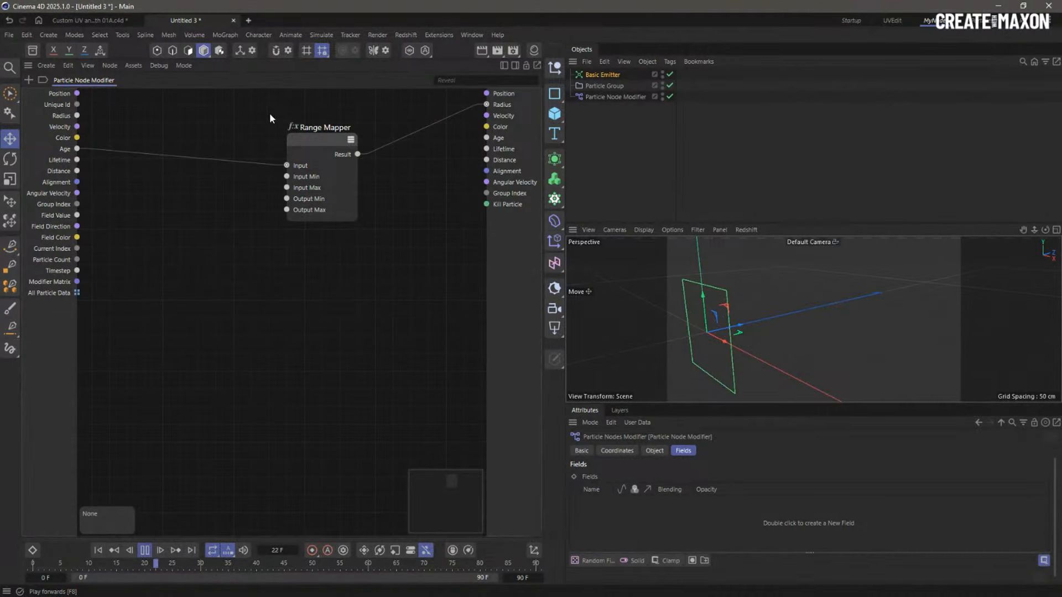
click(324, 137)
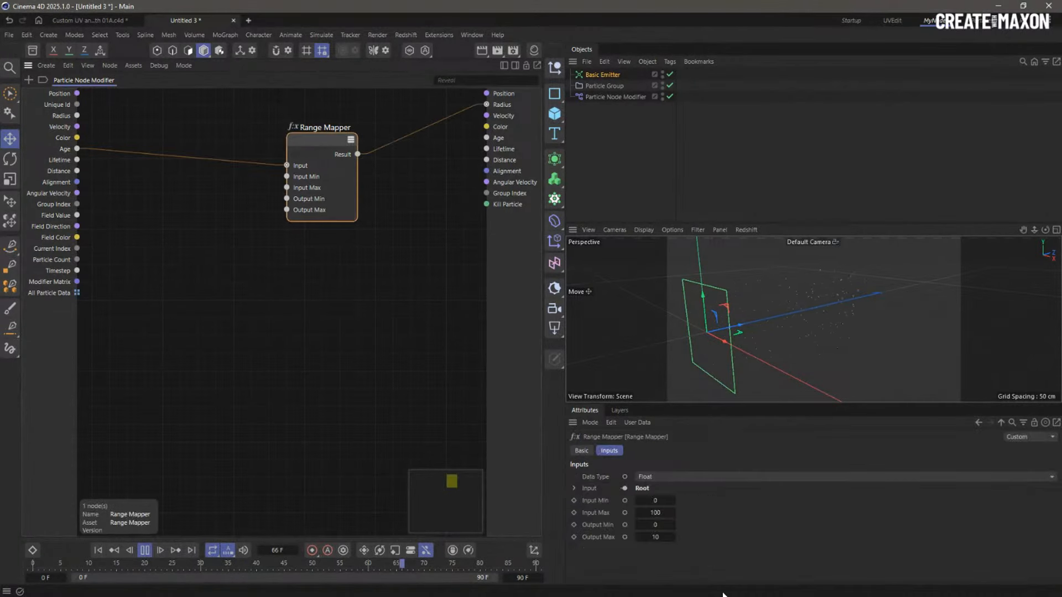
click(656, 513)
text(2)
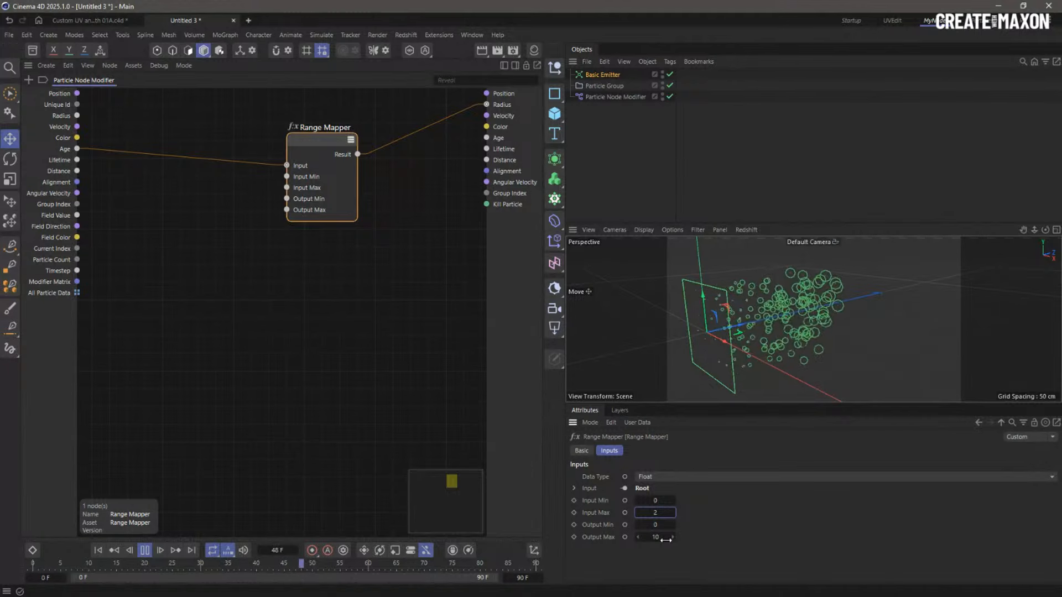
Extend the timeline to end at frame 120, stop the playback, and widen the node editor again
click(523, 577)
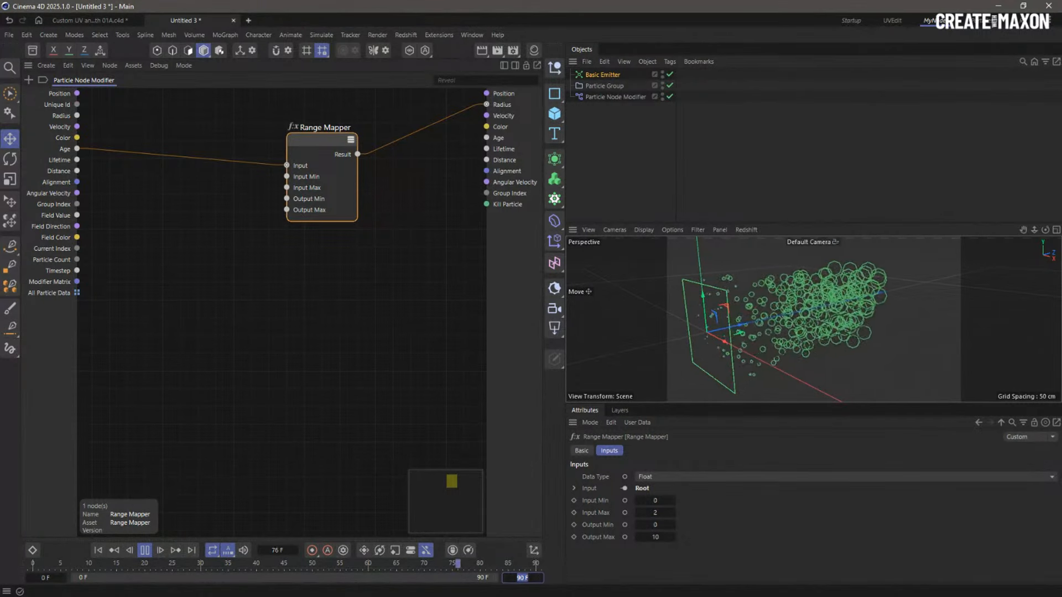
text(120)
key(Return)
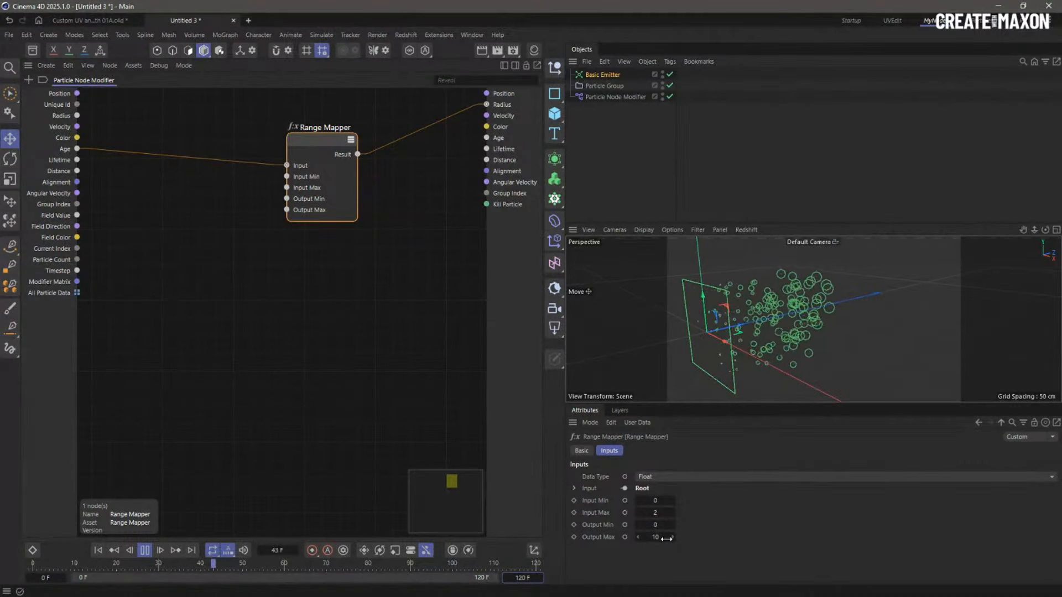
key(F8)
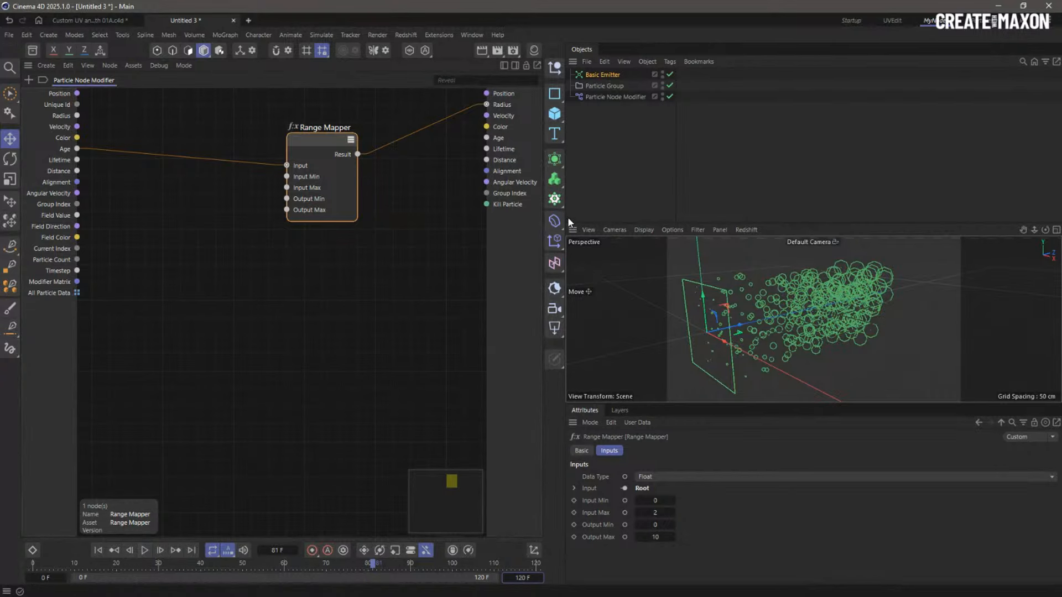
drag(566, 218, 700, 218)
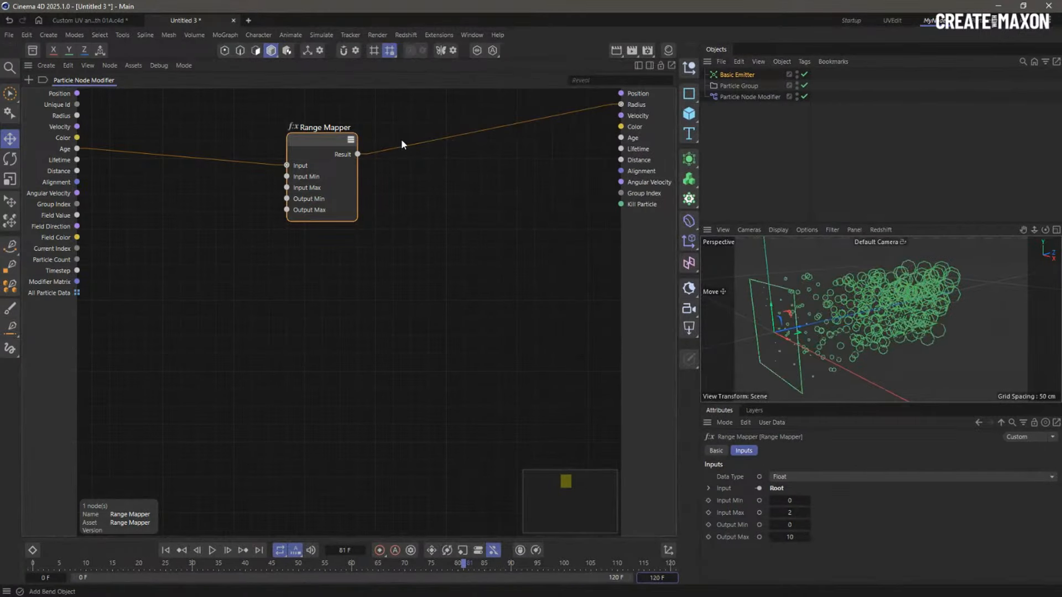
drag(329, 148, 332, 156)
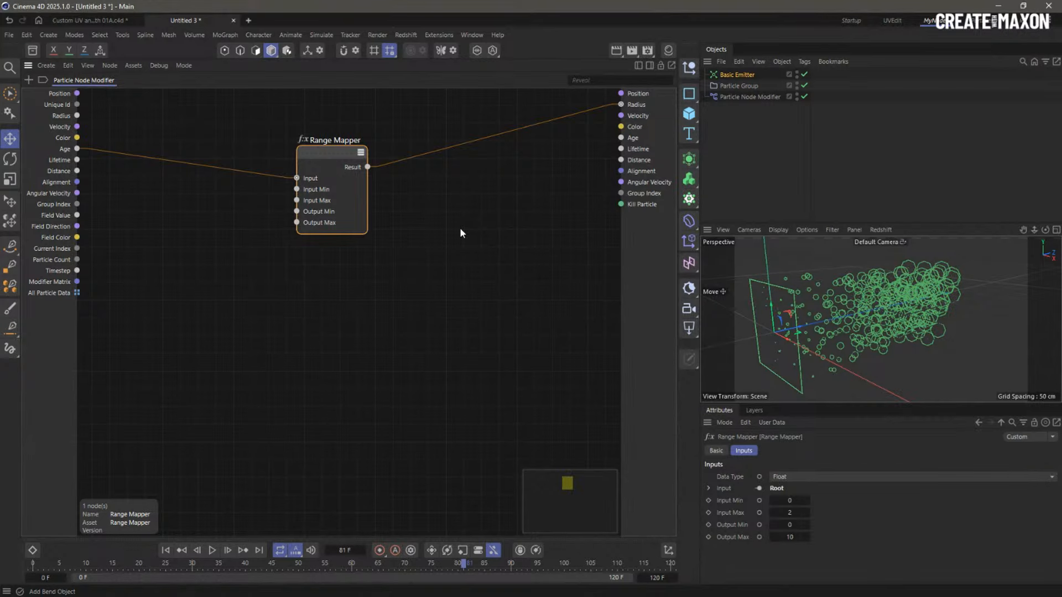
click(182, 266)
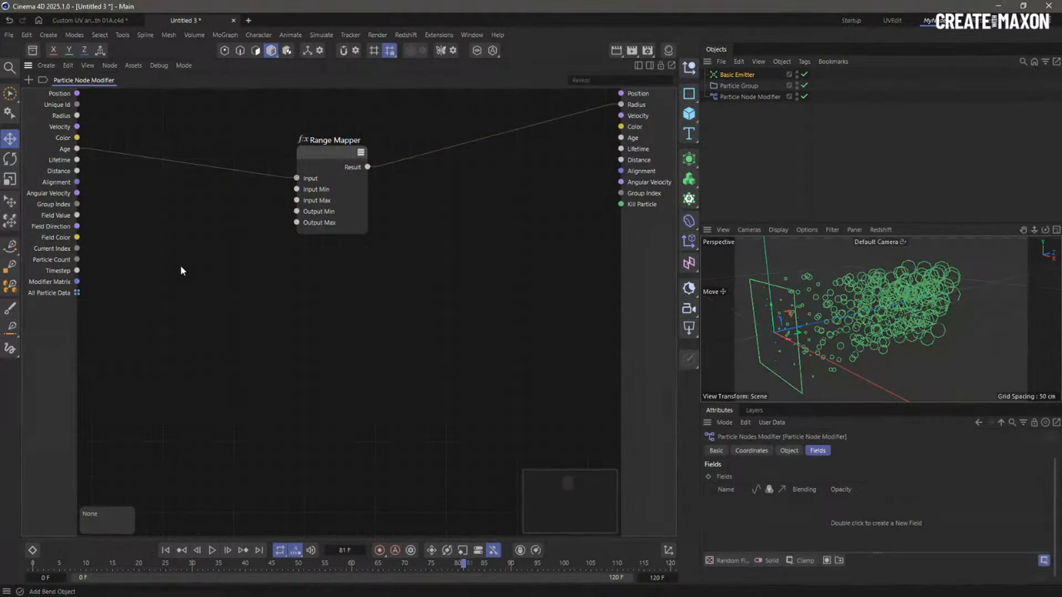
drag(141, 106, 577, 490)
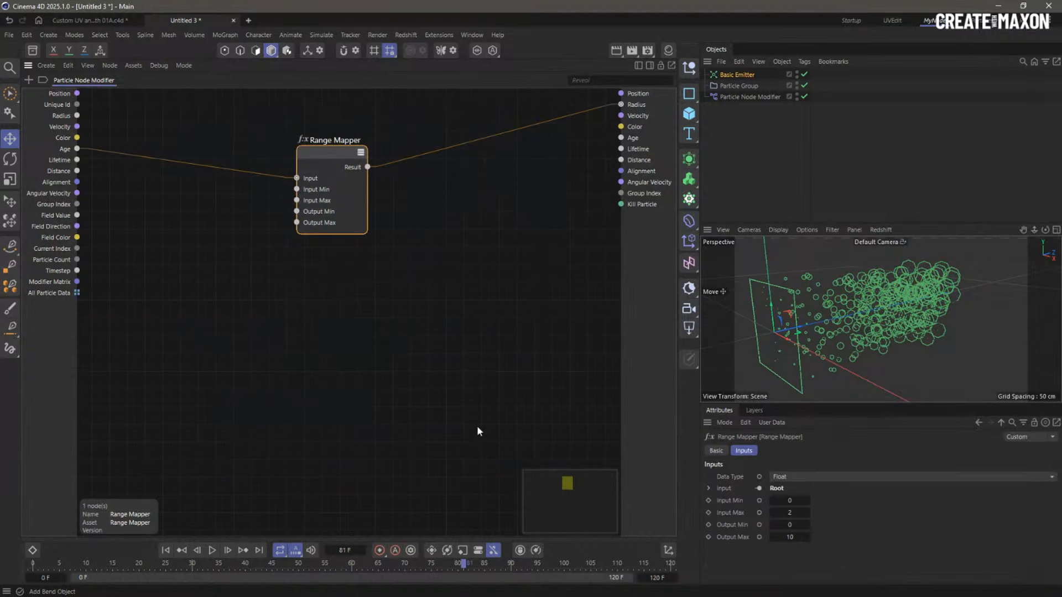
click(440, 361)
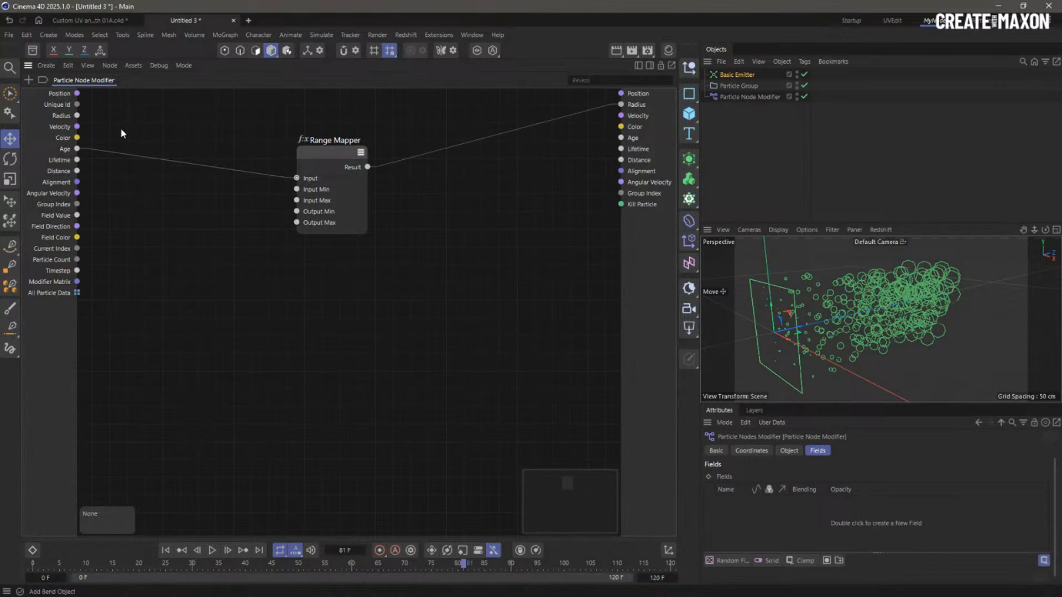
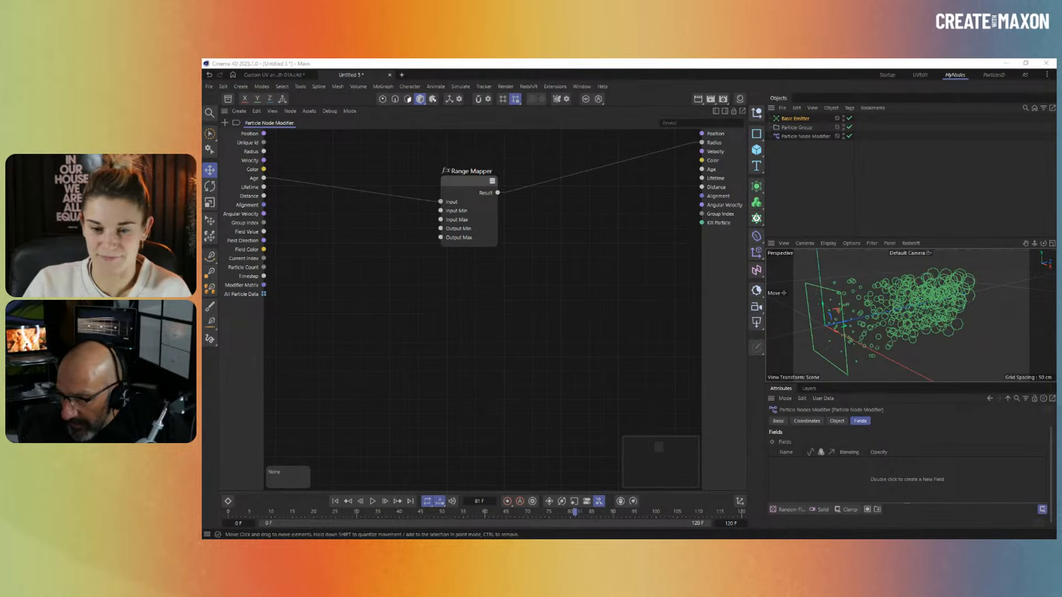
Open the project 01 Simple Fields - Spherical 01A.c4d, show the Particle Node Modifier graph, and play the simulation in a larger viewport
drag(832, 244, 798, 204)
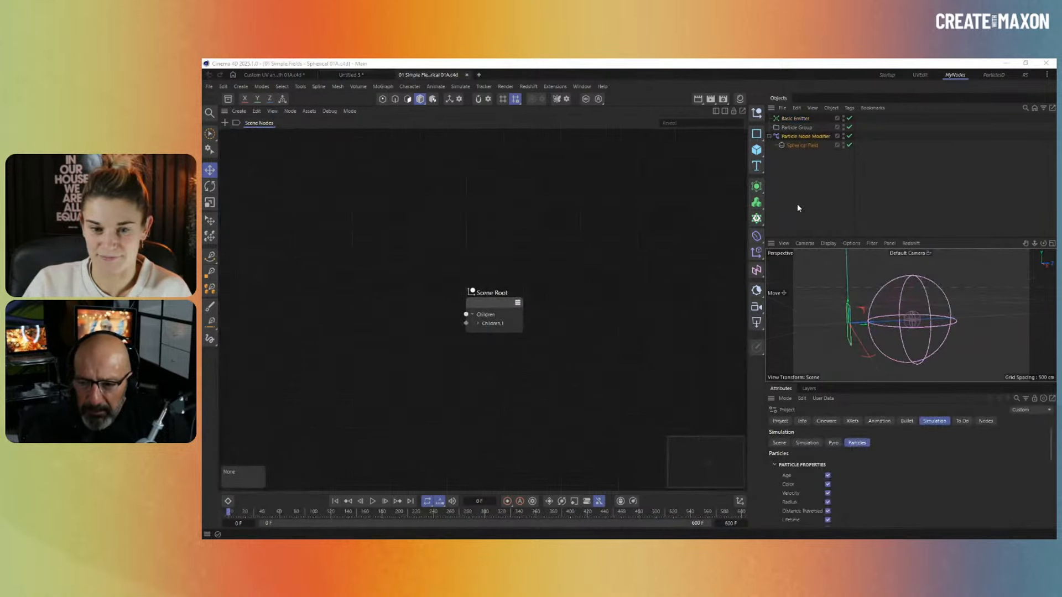
click(777, 136)
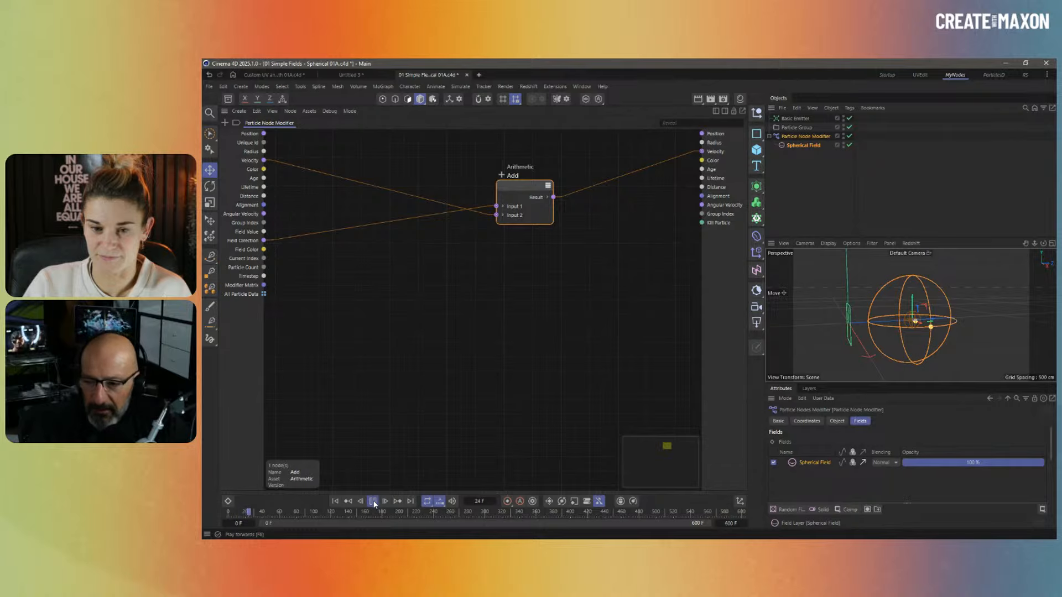
drag(768, 278, 629, 277)
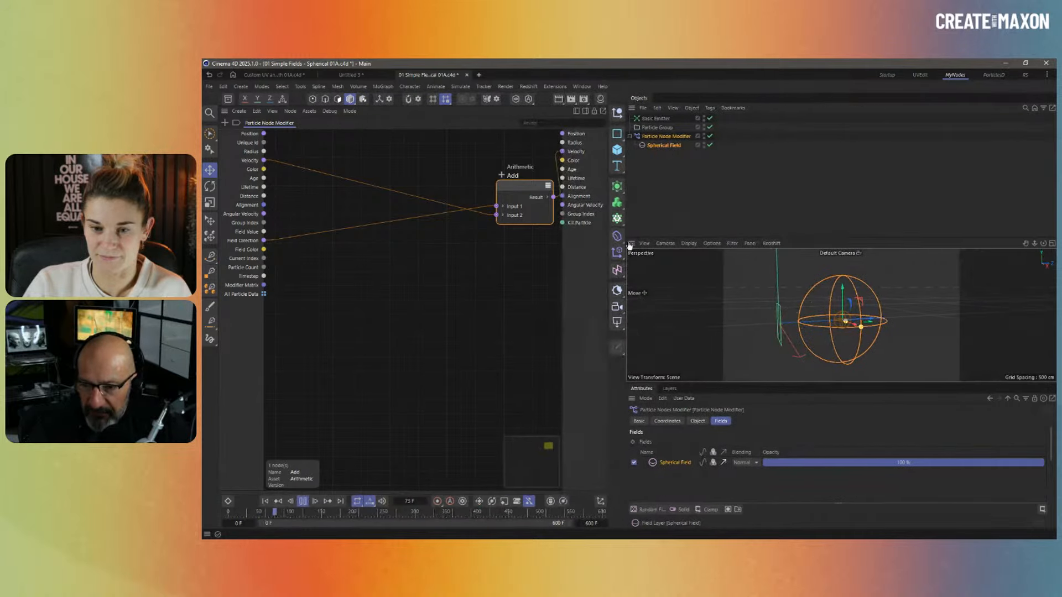
Set the Particle Group's dot draw size to 2 and move the Add node clear of the graph's outputs
click(652, 128)
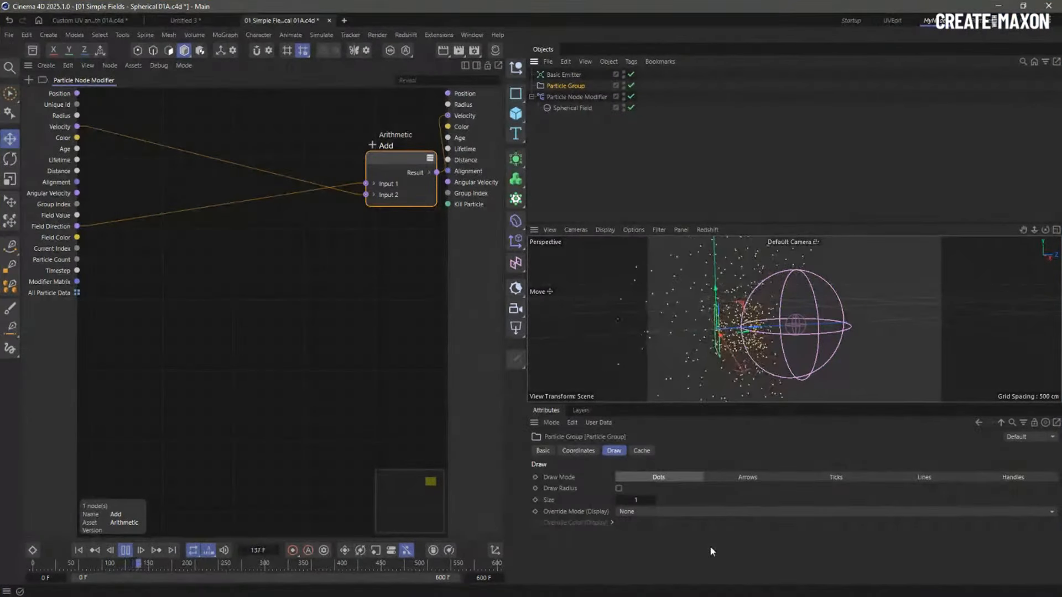
double_click(638, 500)
text(2)
key(Return)
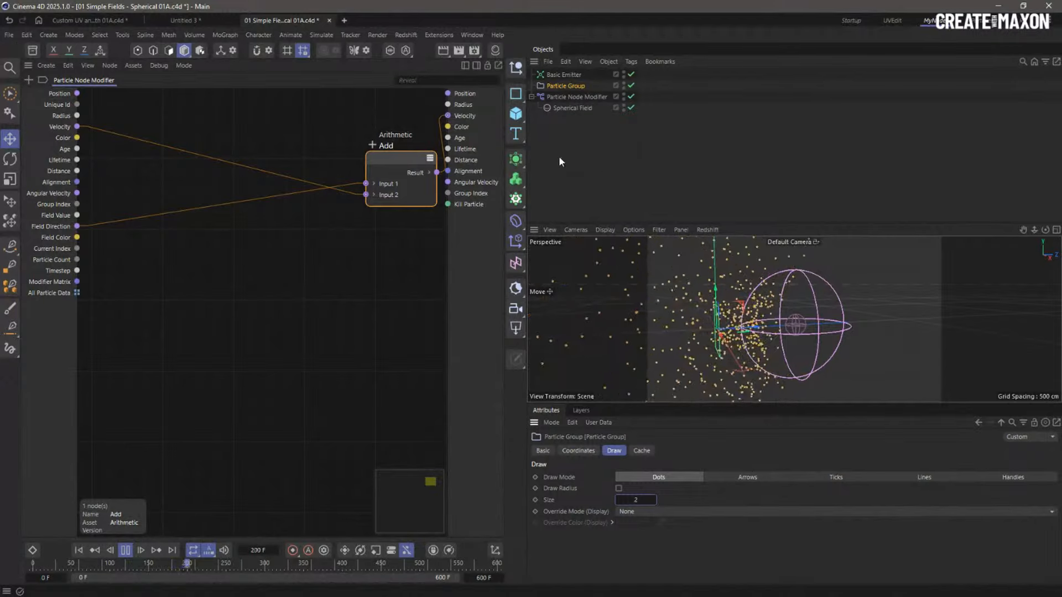
drag(409, 161, 296, 153)
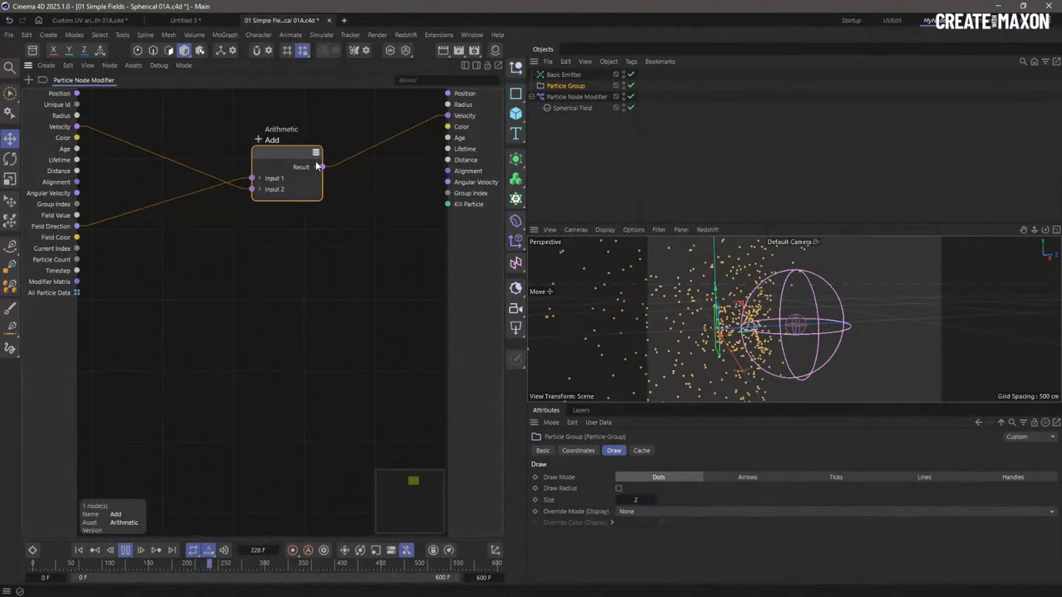
Review the Spherical Field's remapping settings, including its Min, Max and contour options
click(563, 111)
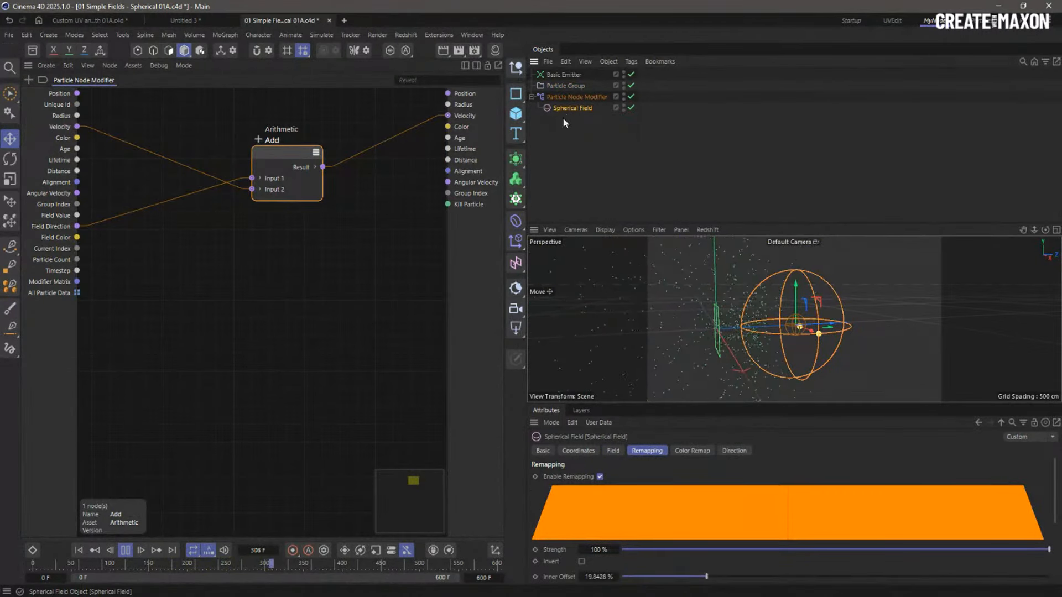
scroll(772, 505, down, 3)
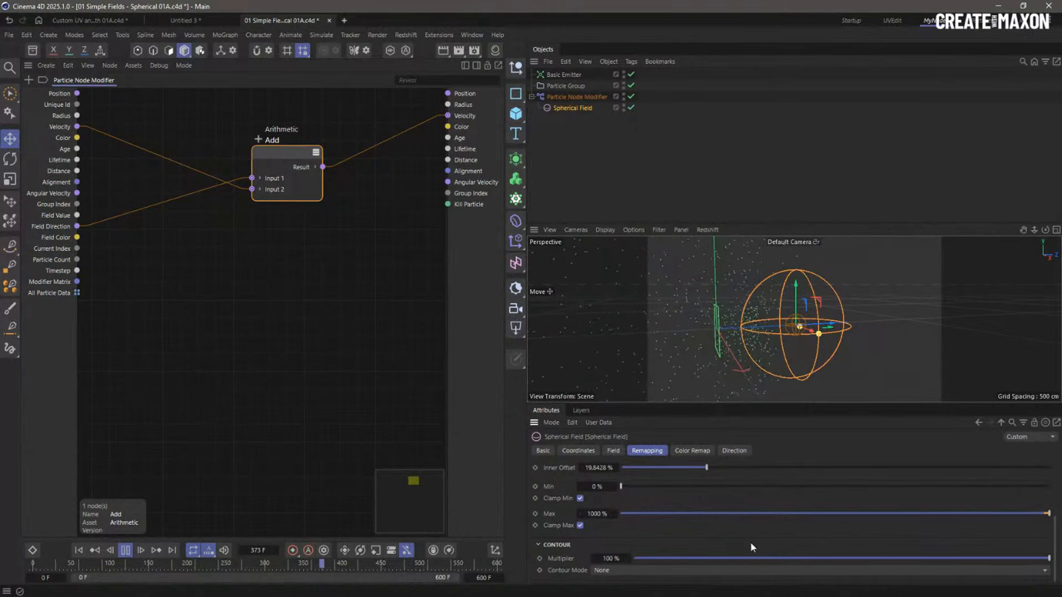
scroll(742, 523, up, 3)
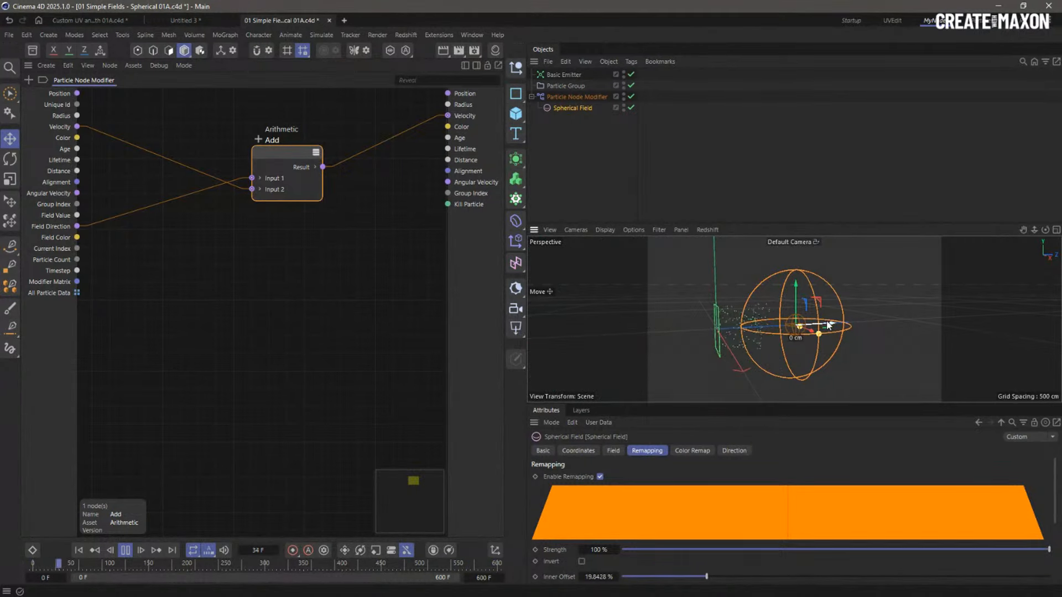
Move the Spherical Field farther from the emitter along its blue axis and try Invert in its remapping
drag(827, 322, 878, 327)
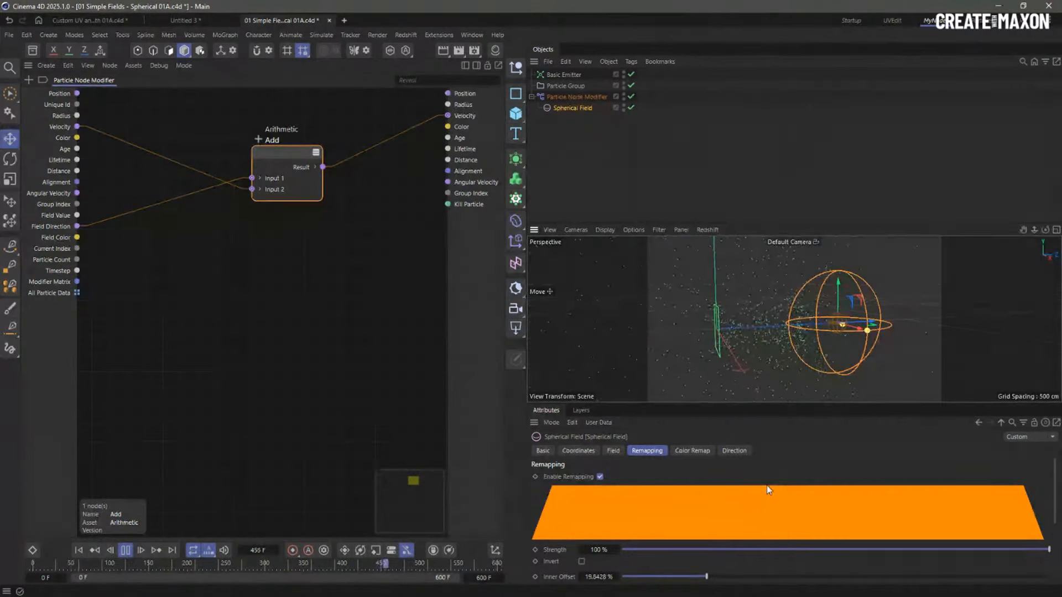
click(578, 561)
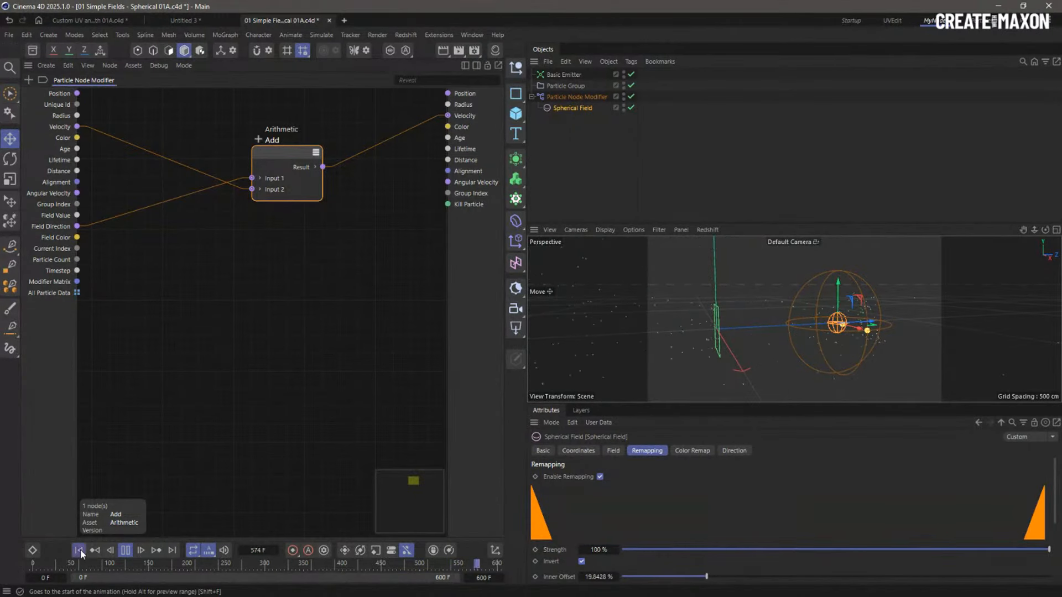
mouse_move(868, 322)
mouse_down()
mouse_move(652, 331)
mouse_move(887, 323)
mouse_up()
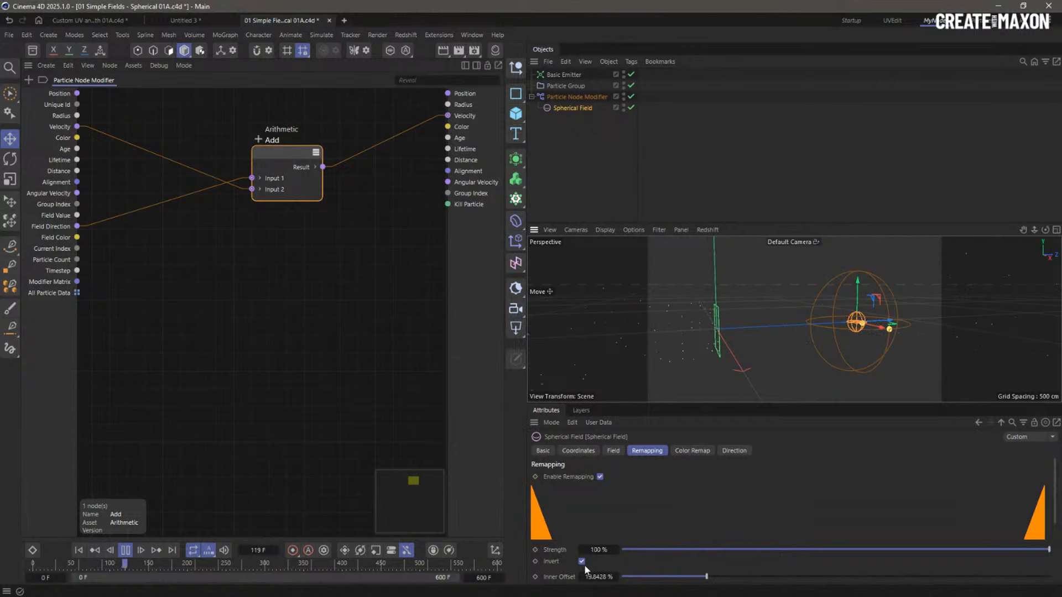
Set the Spherical Field's remapping Max to 0% and its Min to 83%
scroll(675, 514, down, 4)
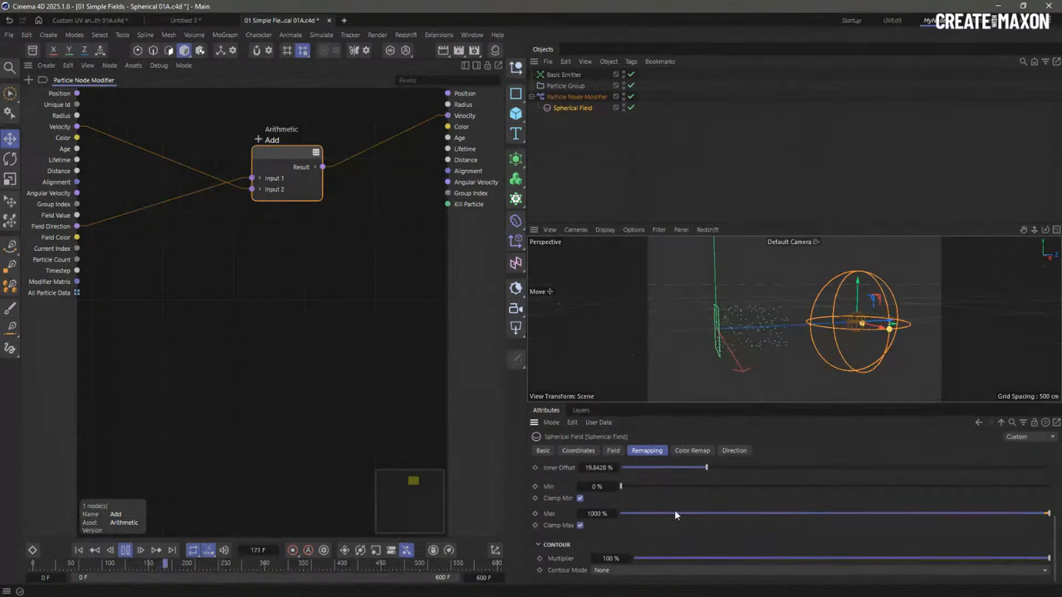
drag(636, 486, 787, 487)
drag(704, 515, 558, 514)
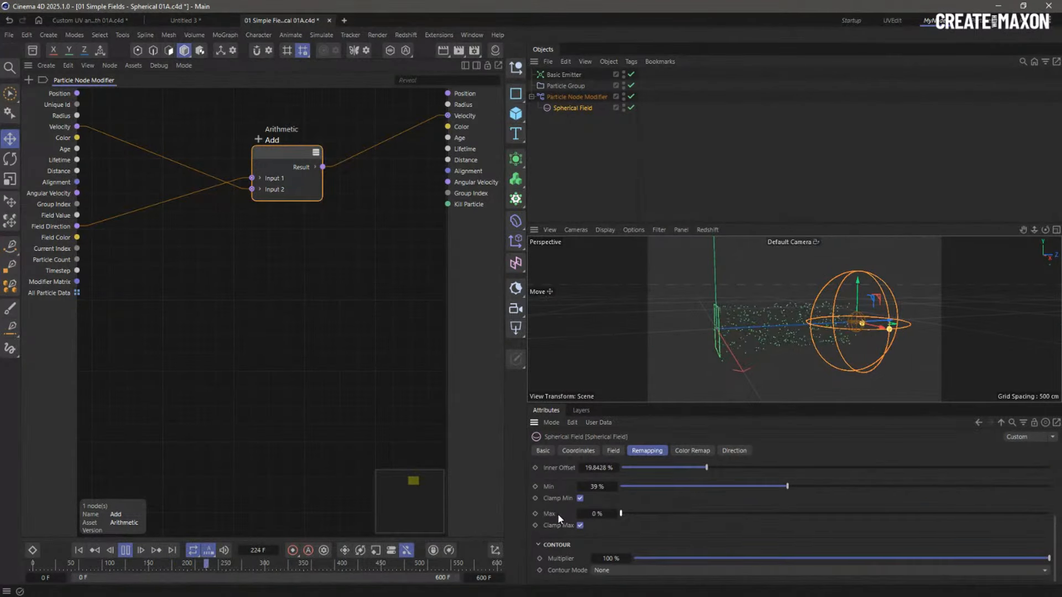
drag(787, 487, 977, 486)
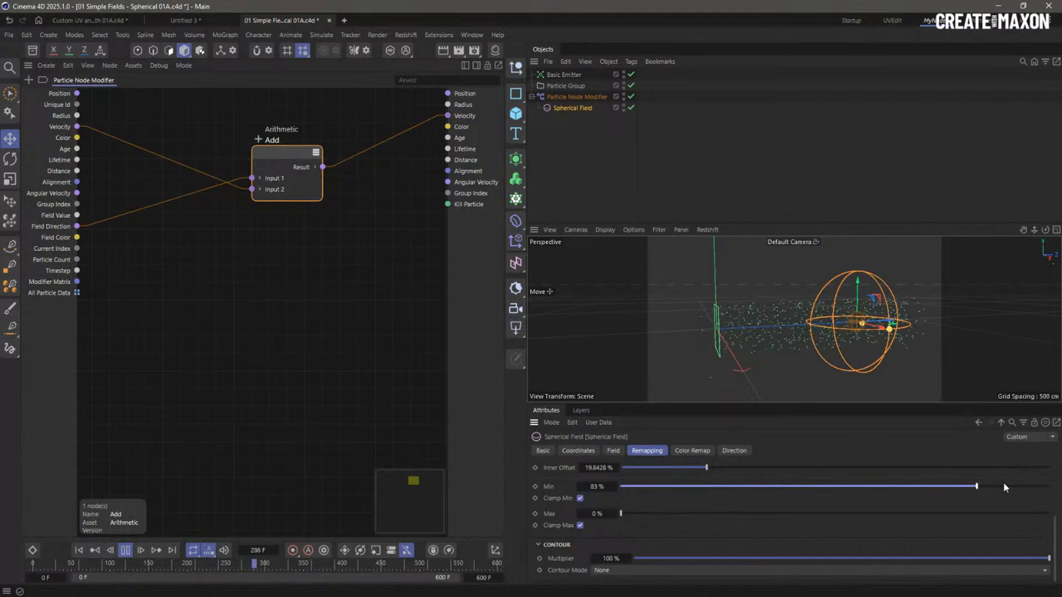
Set the Spherical Field's remapping Min to 0% and lower its Max to about -237%
double_click(607, 488)
text(0)
key(Return)
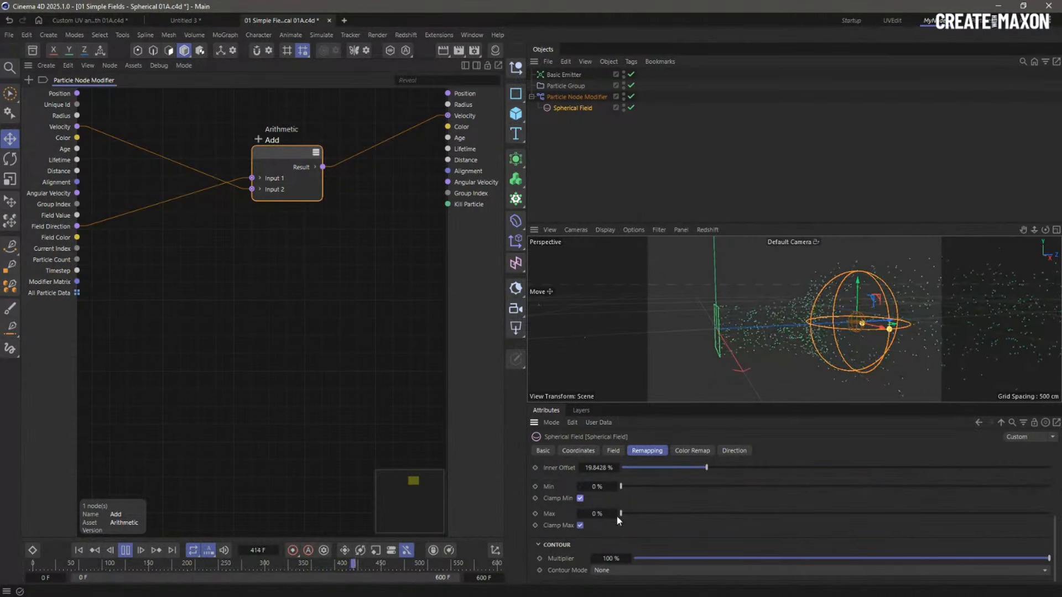
drag(616, 513, 485, 508)
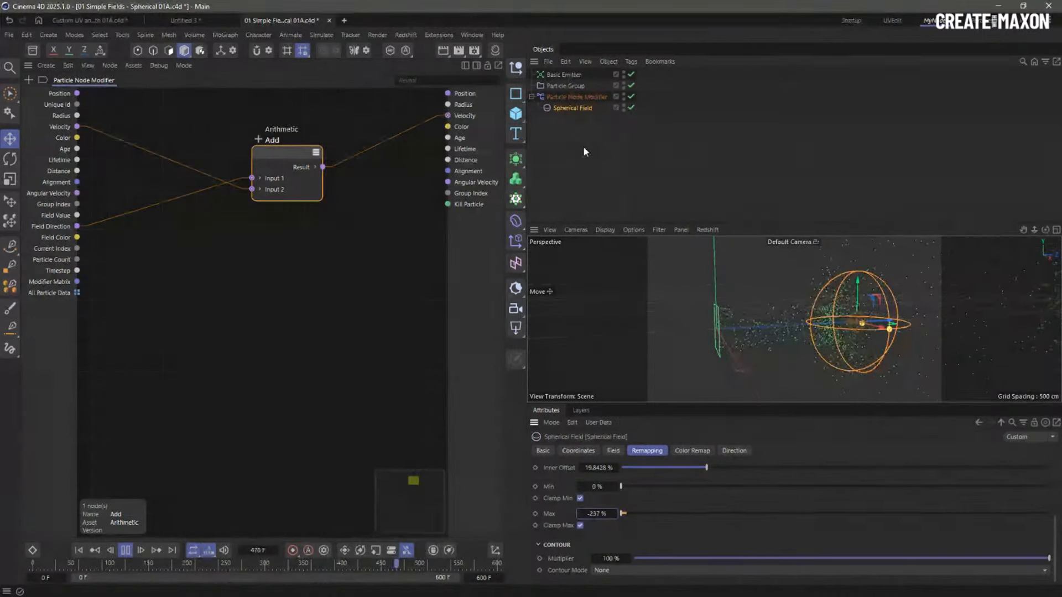
Enlarge the attribute area for the Particle Node Modifier's Spherical Field layer and change its remapping Max to about -147%
click(570, 98)
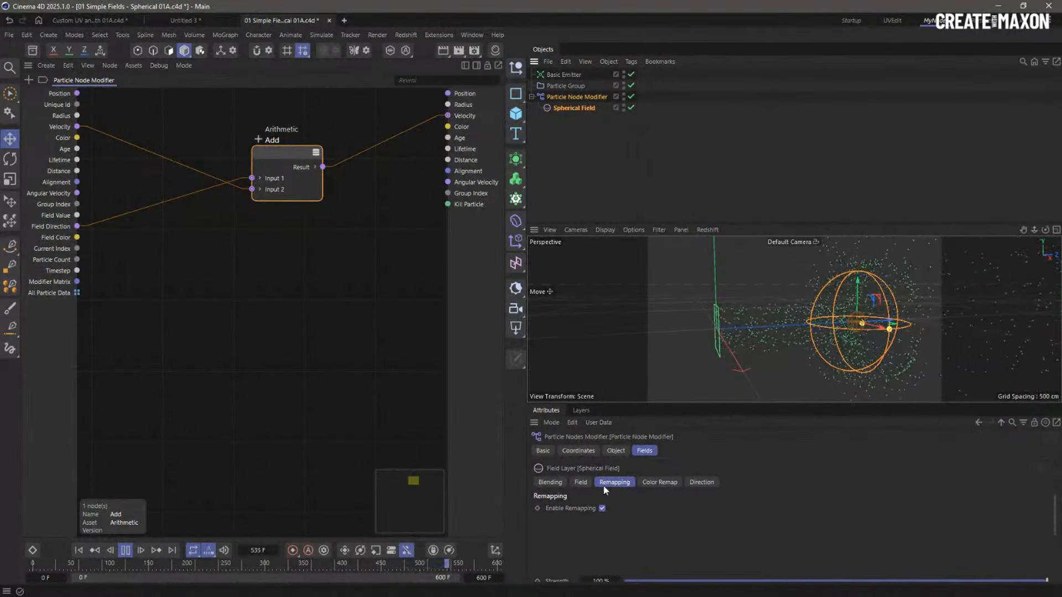
click(580, 482)
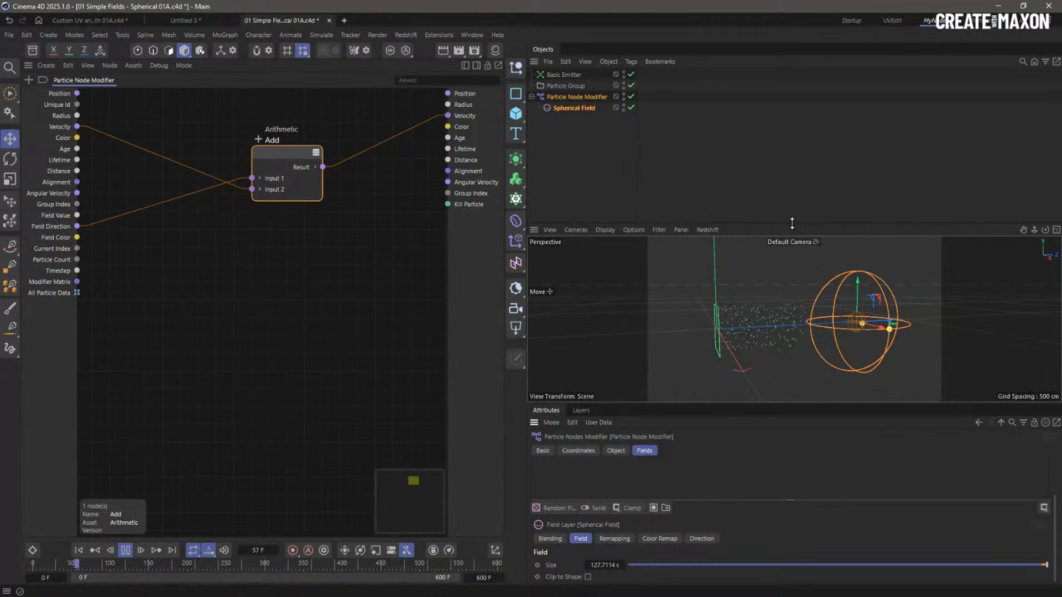
drag(794, 223, 794, 122)
drag(870, 404, 869, 314)
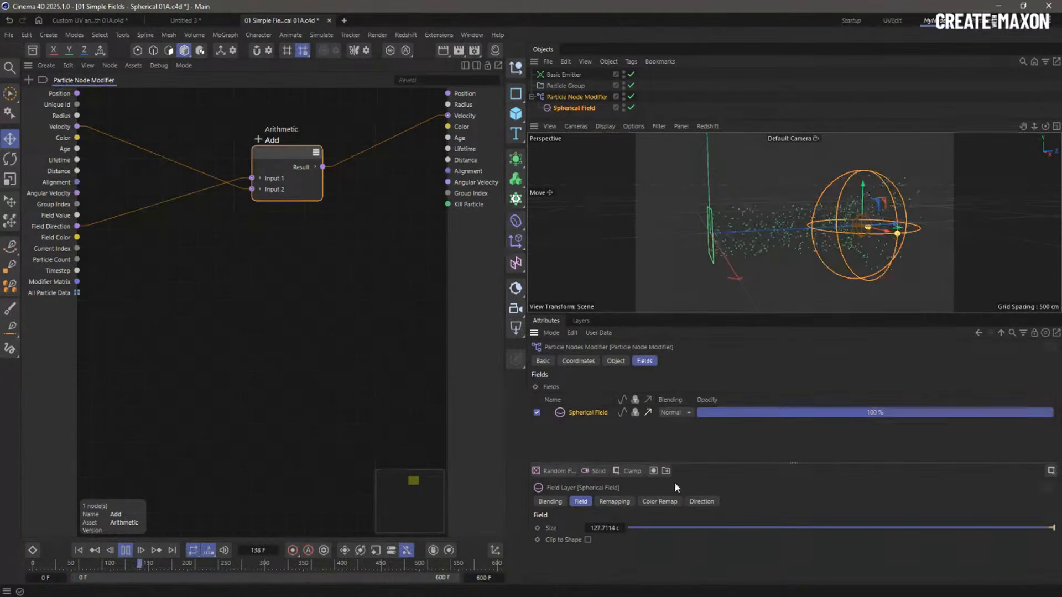
click(614, 501)
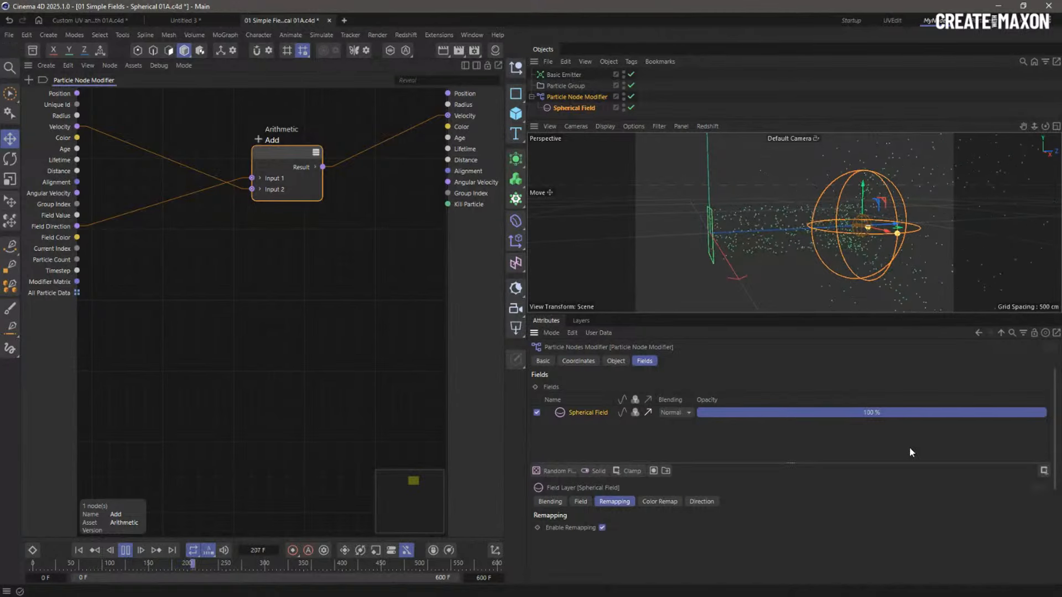
scroll(981, 481, down, 5)
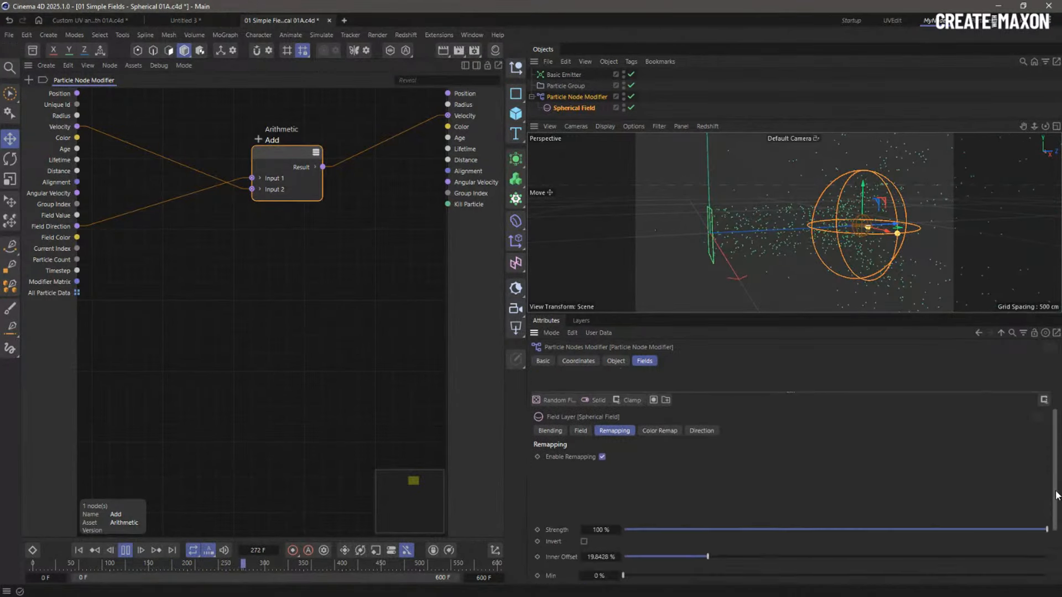
mouse_move(597, 515)
mouse_down()
mouse_move(417, 505)
mouse_move(596, 505)
mouse_up()
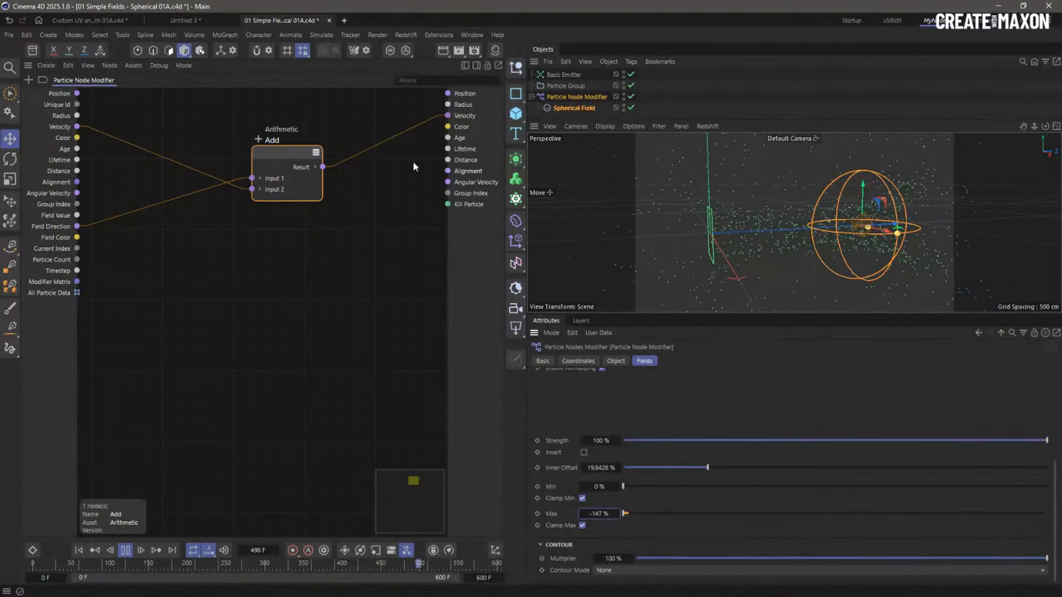
Close the Spherical Field scene and open Simple Curl Noise 01A.c4d in the Startup layout
click(329, 21)
click(551, 346)
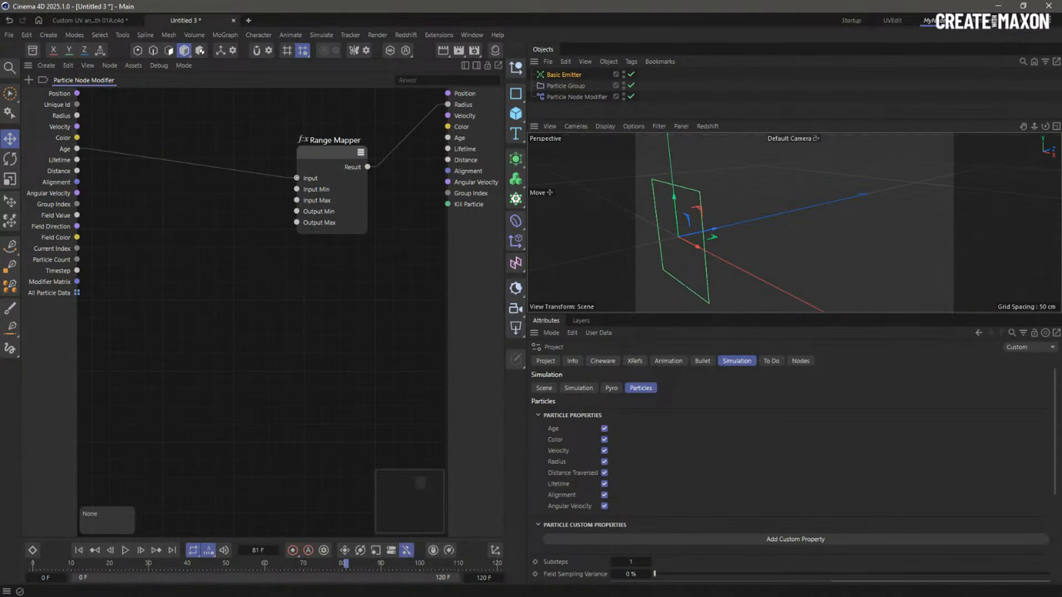
drag(521, 386, 313, 387)
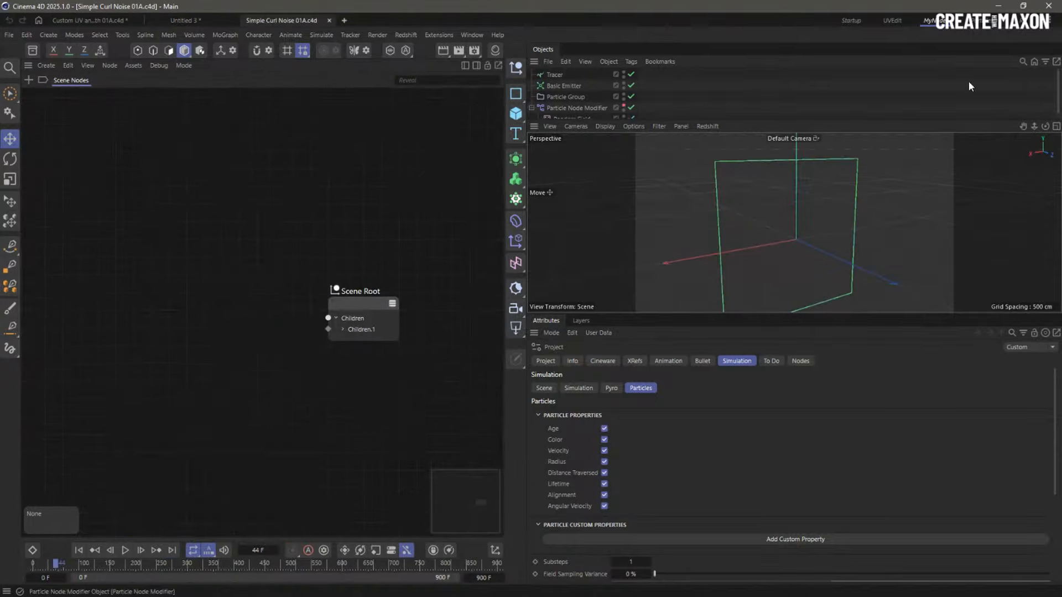
click(851, 21)
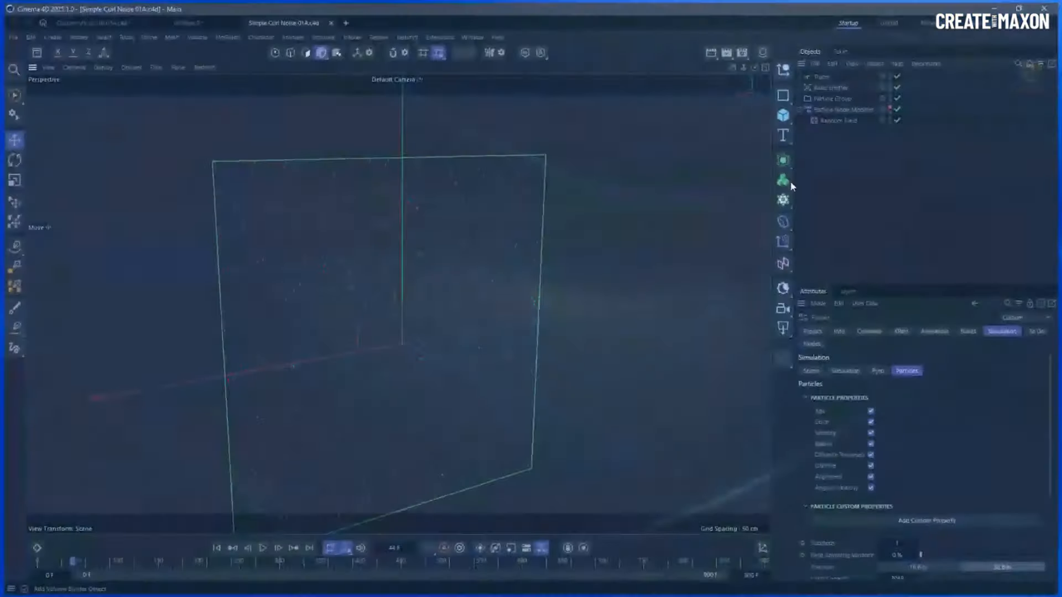
Play the curl noise simulation from the start, pause it, and examine the particle trails and the available simulation forces
click(215, 552)
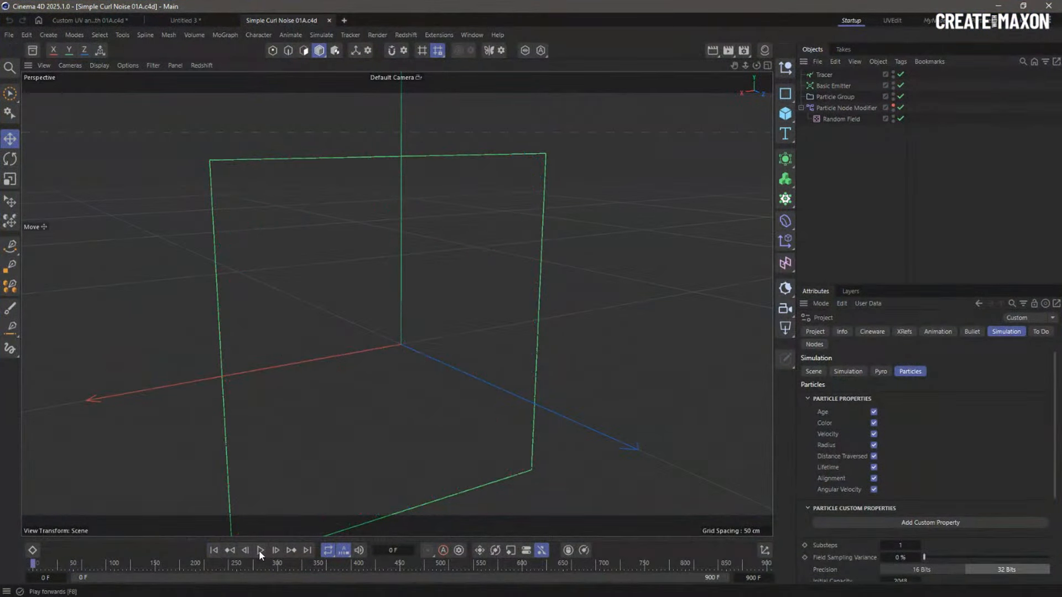
click(260, 553)
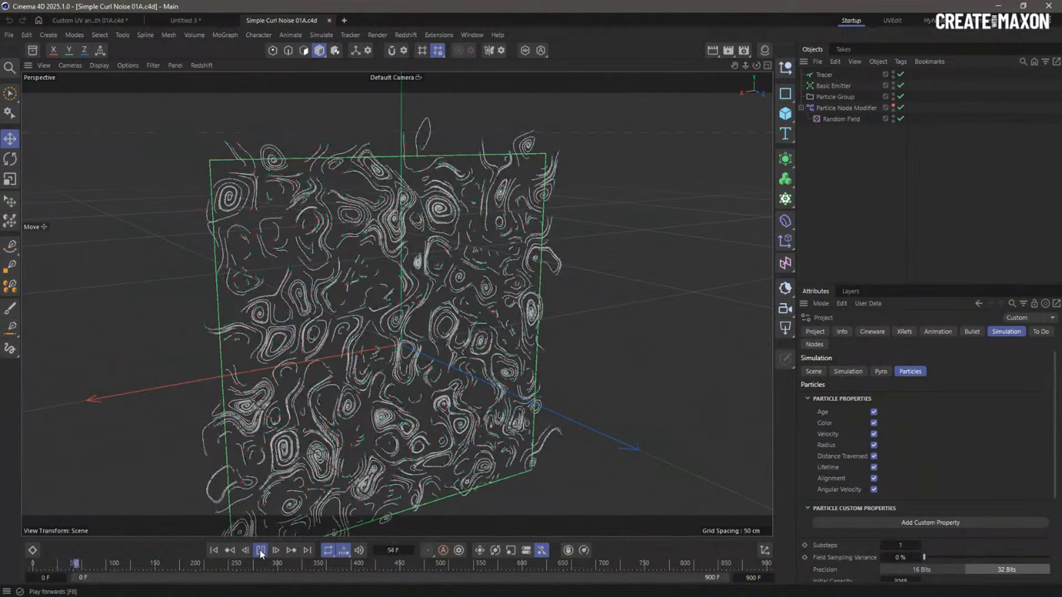
click(260, 551)
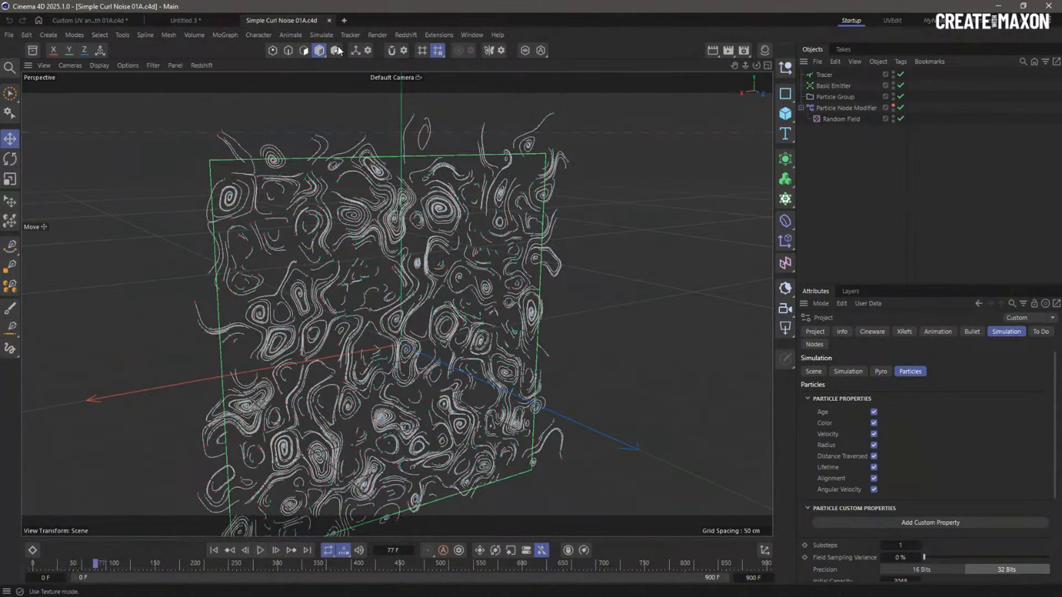
click(318, 35)
mouse_move(343, 55)
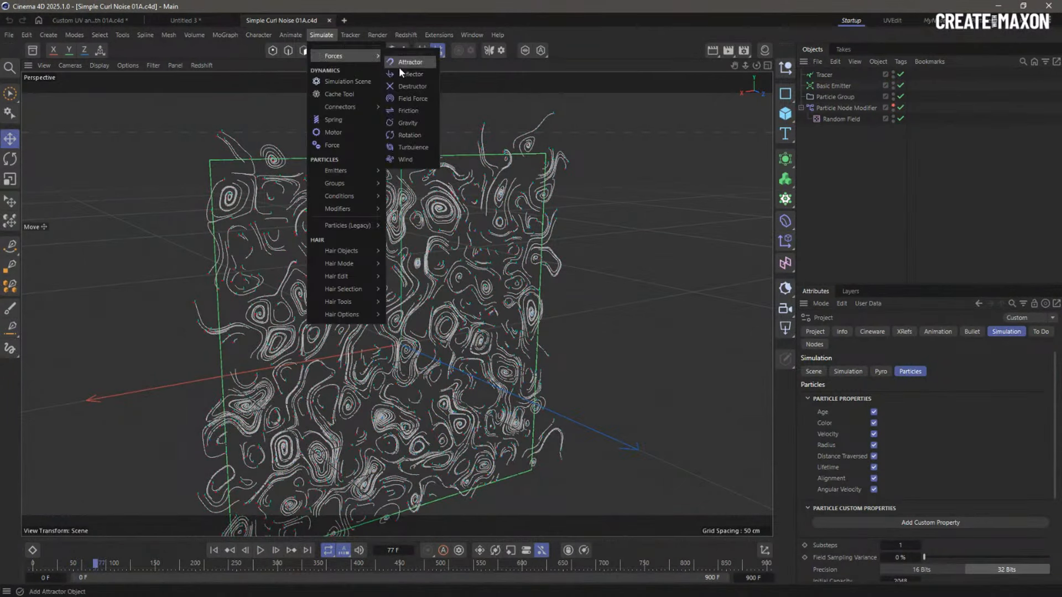
click(636, 197)
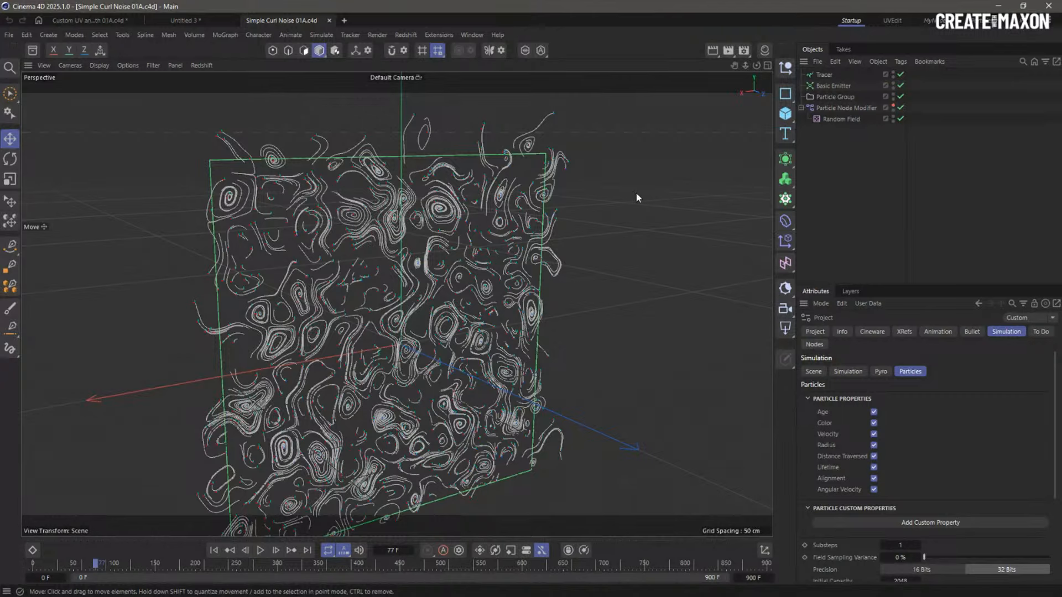
alt+drag(505, 335, 515, 320)
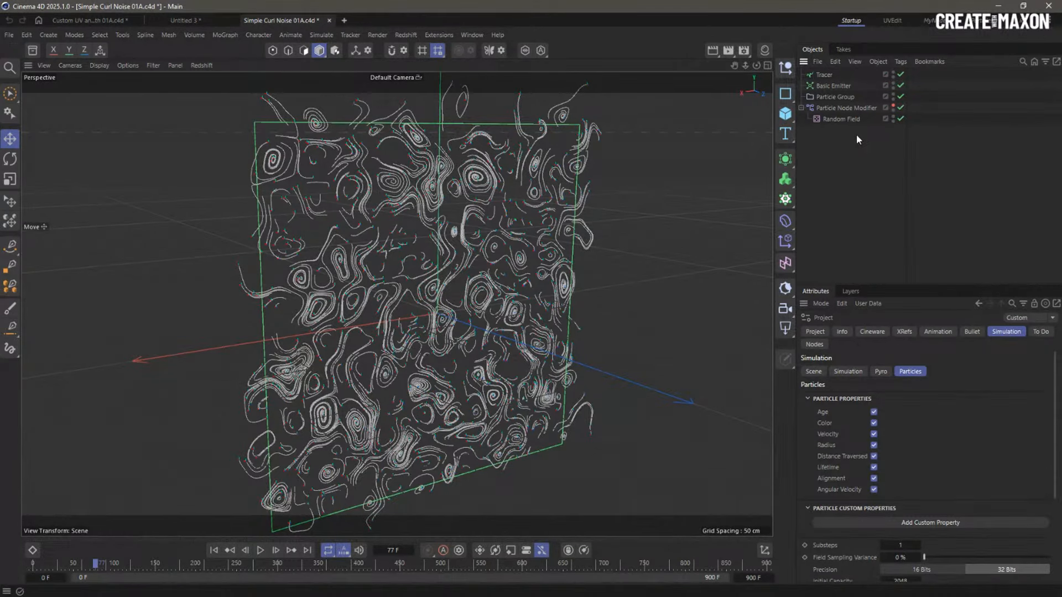
Examine the Basic Emitter, the Random Field layer and the Particle Node Modifier's Cross Product graph, closing the Node Editor at the end
click(832, 85)
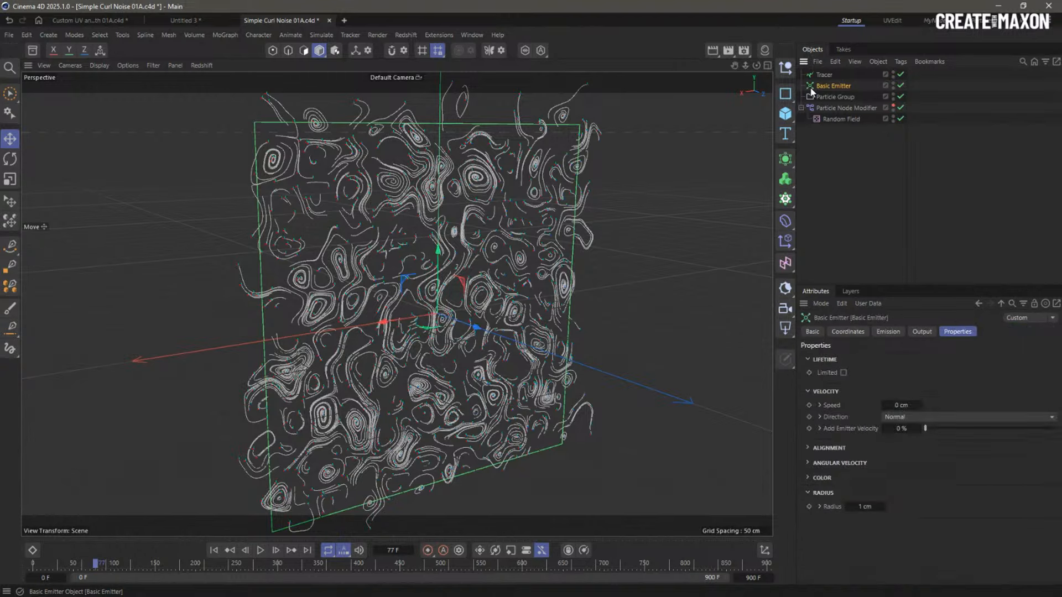
click(828, 109)
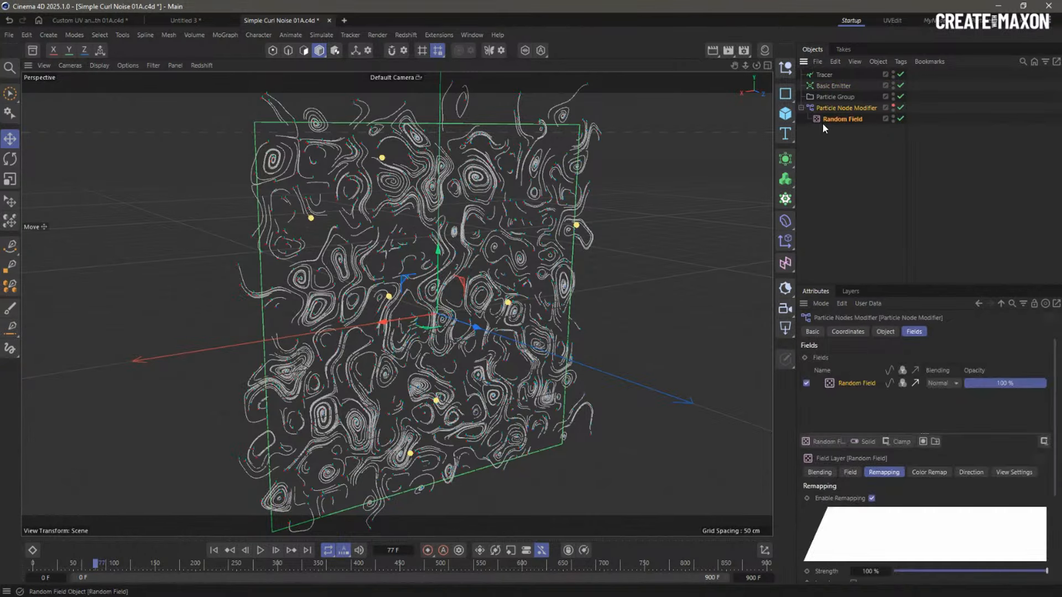
click(827, 88)
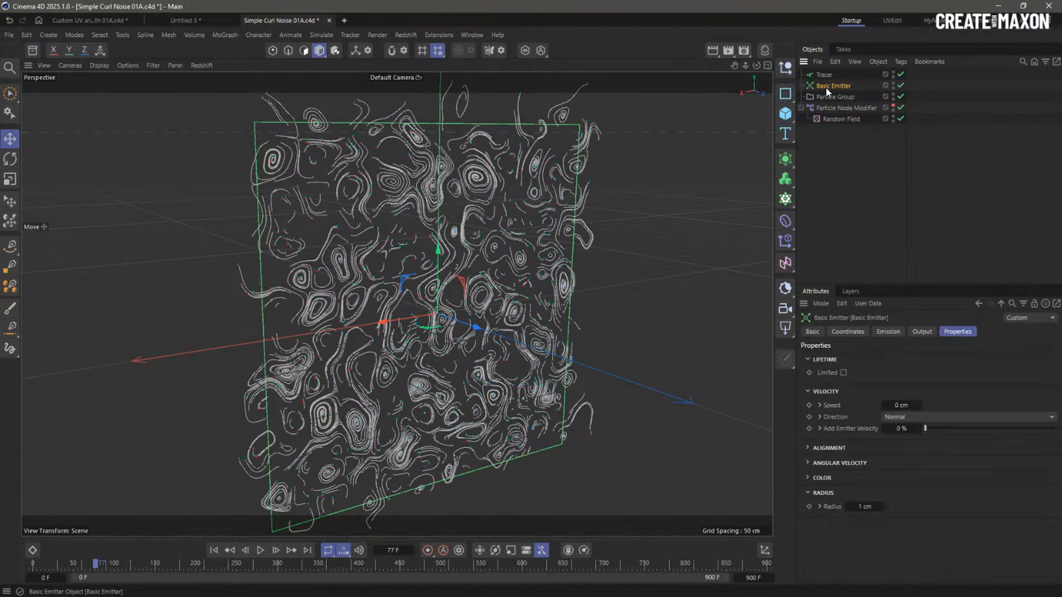
double_click(828, 109)
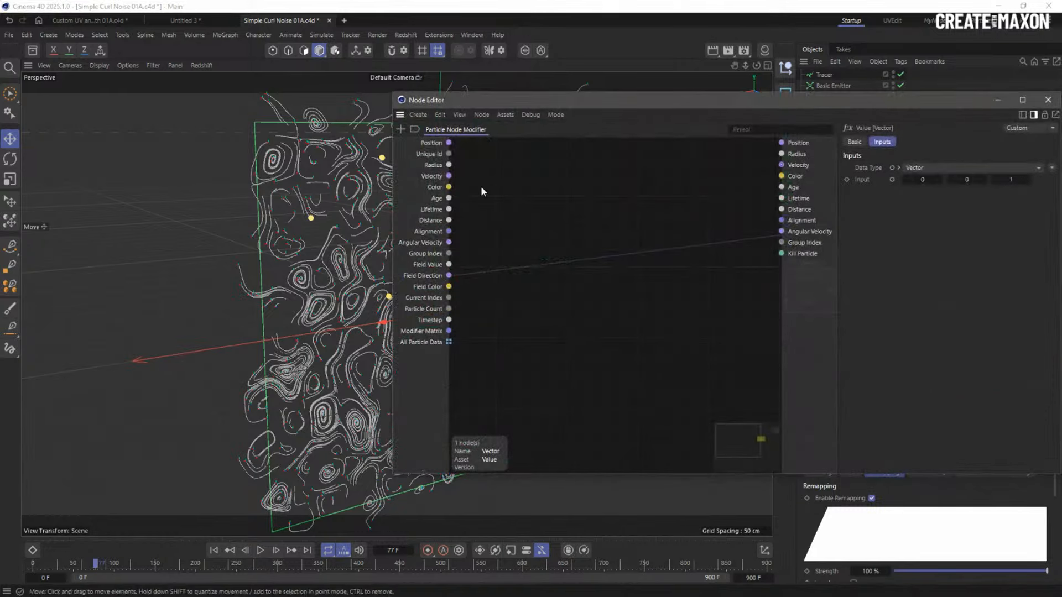
drag(524, 101, 332, 116)
middle_drag(417, 270, 291, 267)
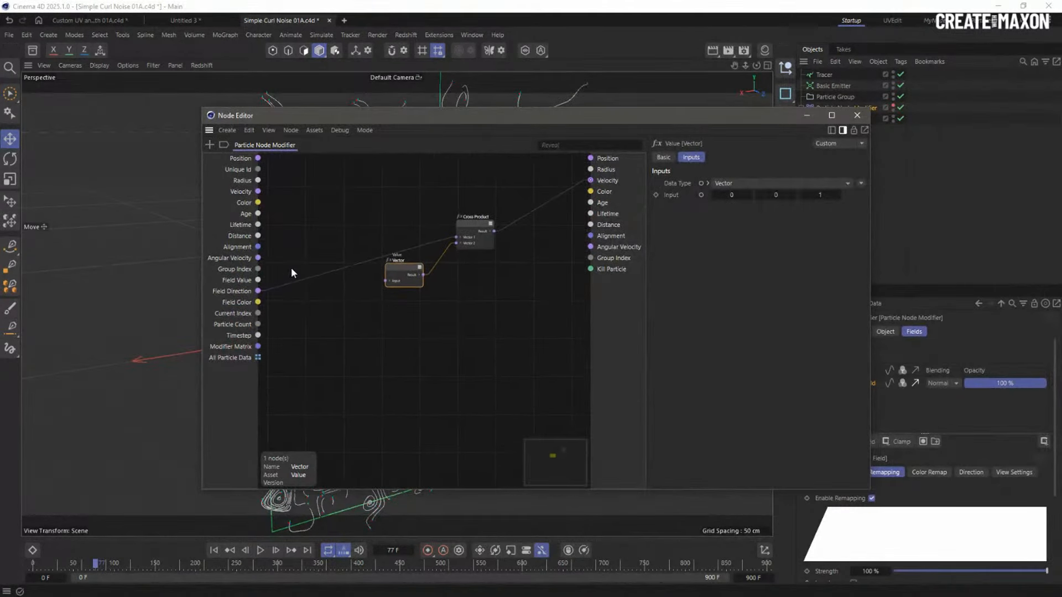
scroll(471, 261, up, 3)
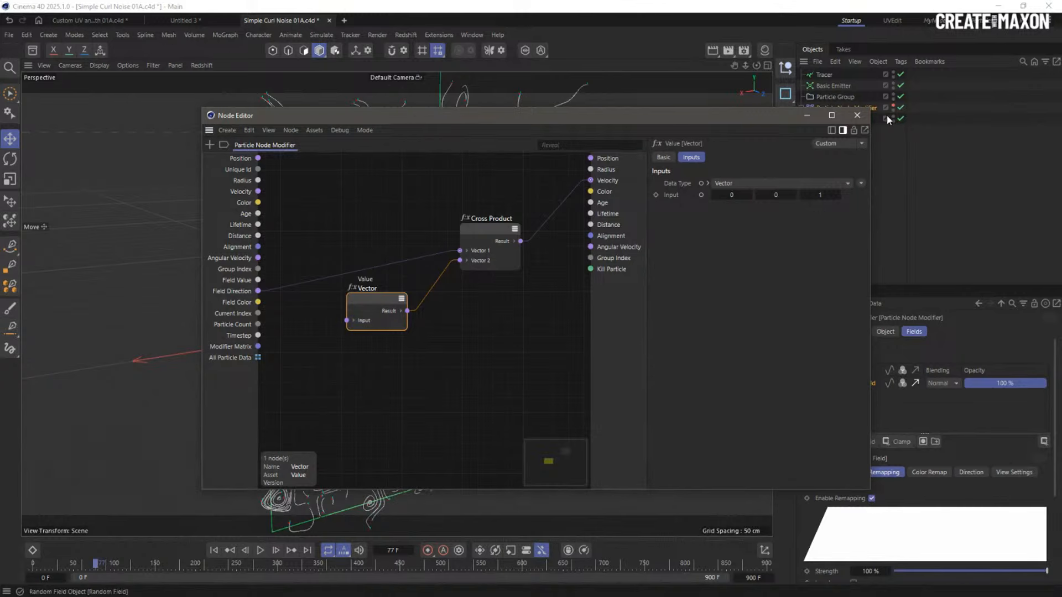
click(857, 115)
click(863, 196)
Create a new scene and add a Basic Emitter to it
key(ctrl+n)
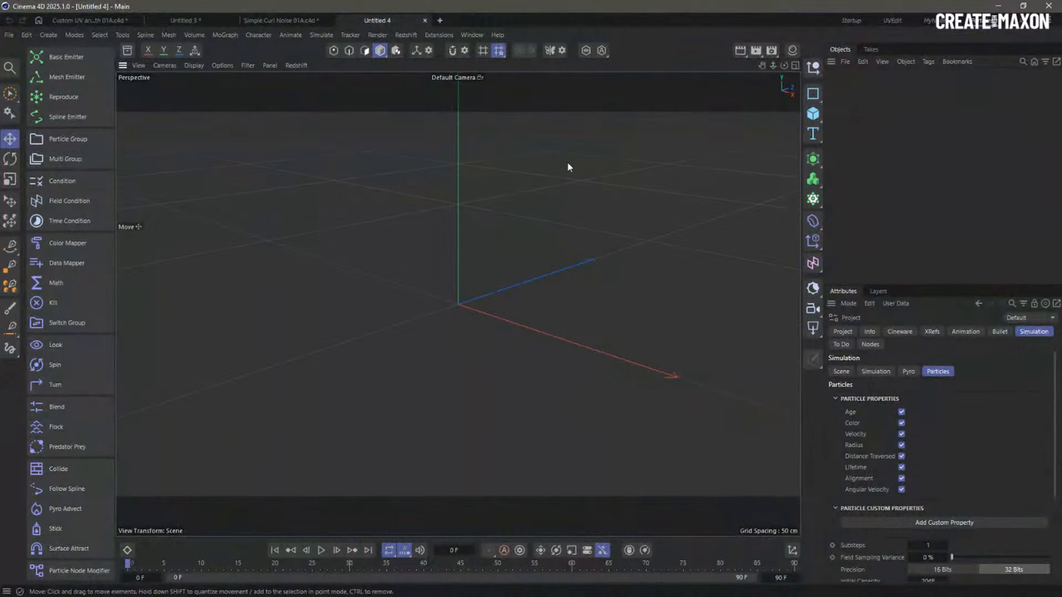
click(66, 58)
mouse_move(472, 311)
alt+mouse_down()
mouse_move(649, 301)
mouse_move(481, 313)
mouse_move(500, 313)
alt+mouse_up()
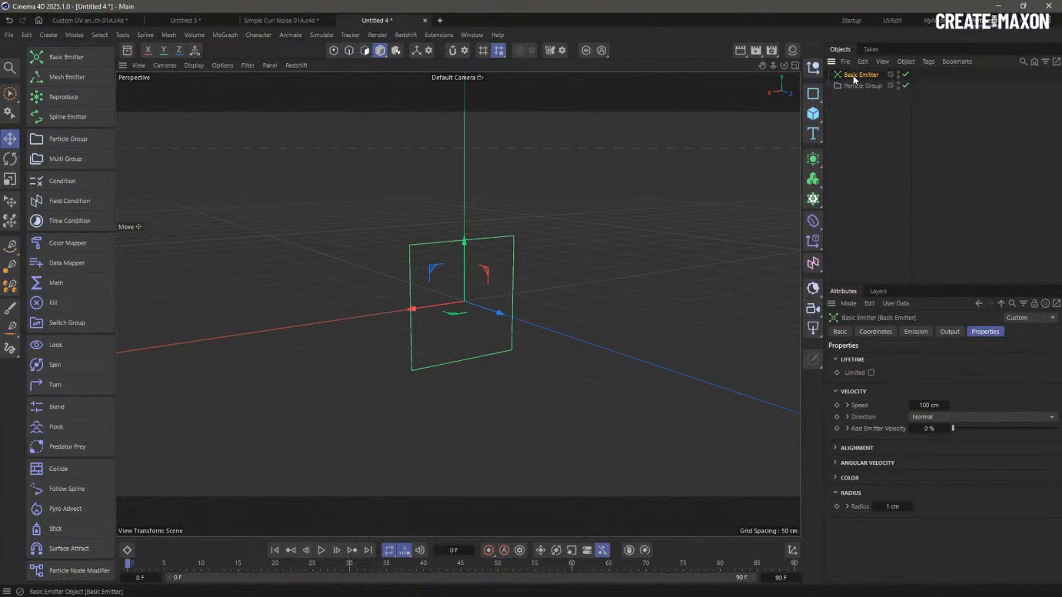
Set the Basic Emitter's size to 400 by 400 cm and its emission to a Shot with a count of 1000
click(916, 331)
double_click(905, 445)
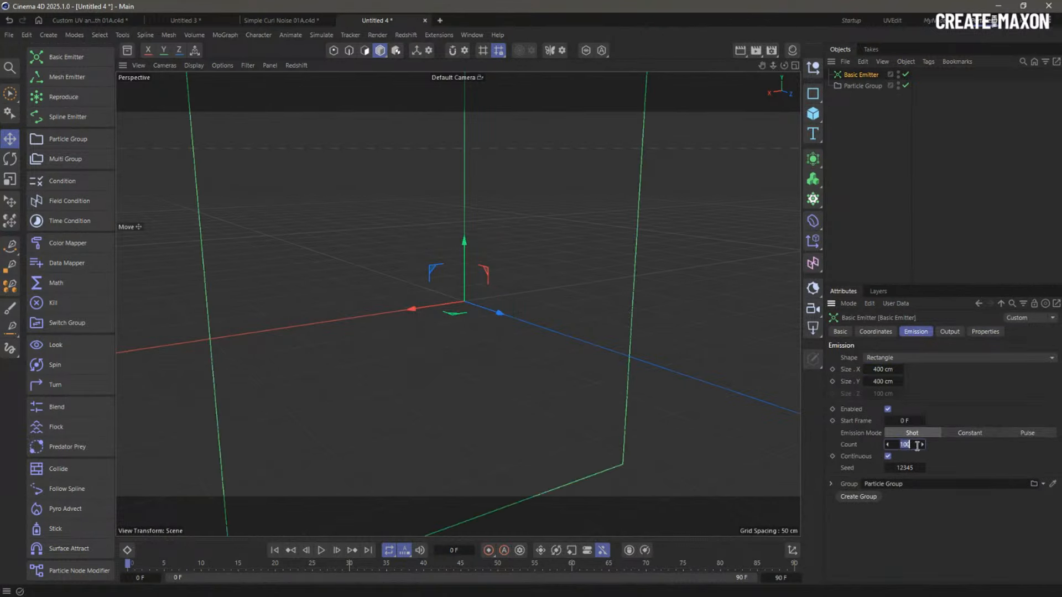
text(1000)
key(Return)
Set the Basic Emitter's particle speed to 0 cm
click(941, 333)
click(985, 331)
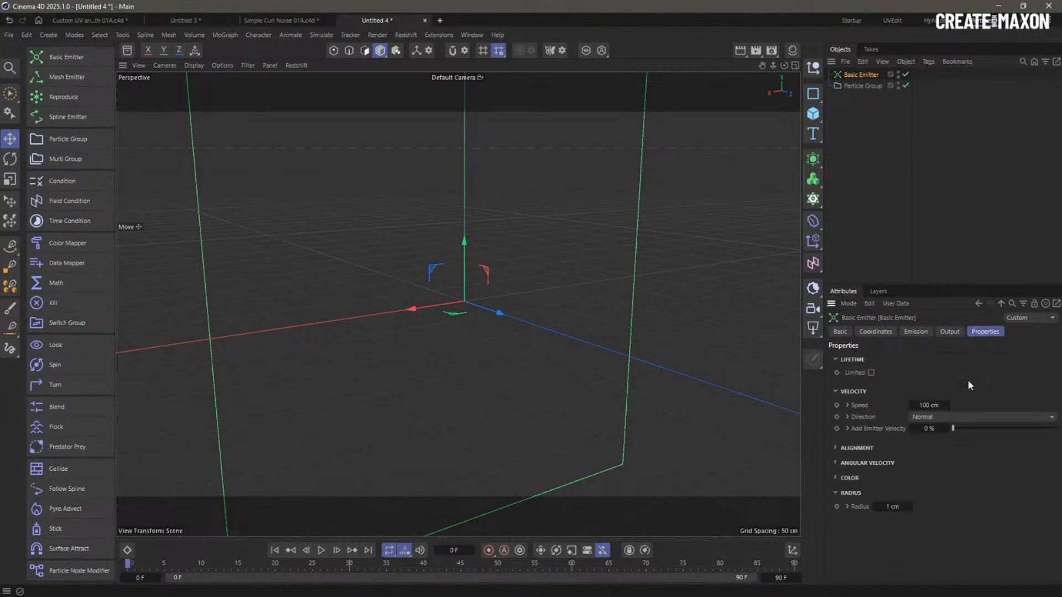
double_click(930, 406)
text(0)
key(Return)
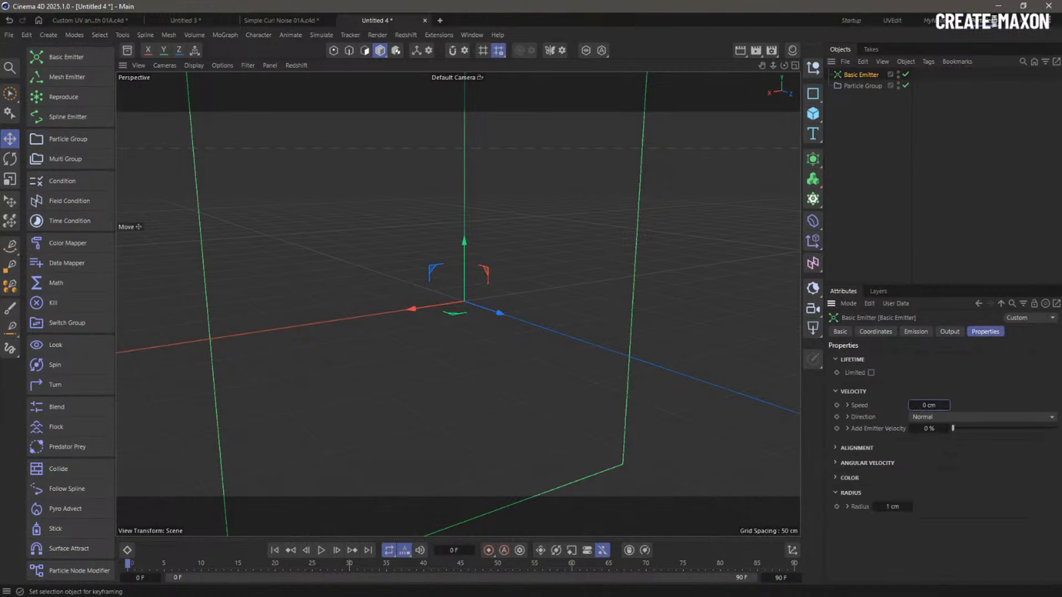
Play the simulation briefly to check the emitted particles and rewind to the first frame
click(322, 551)
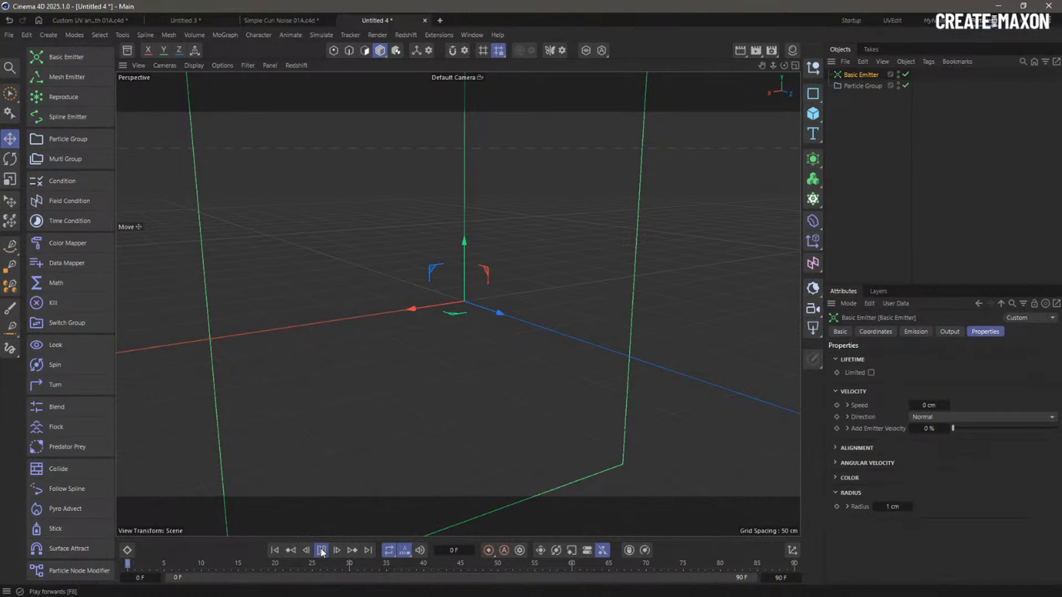
click(321, 550)
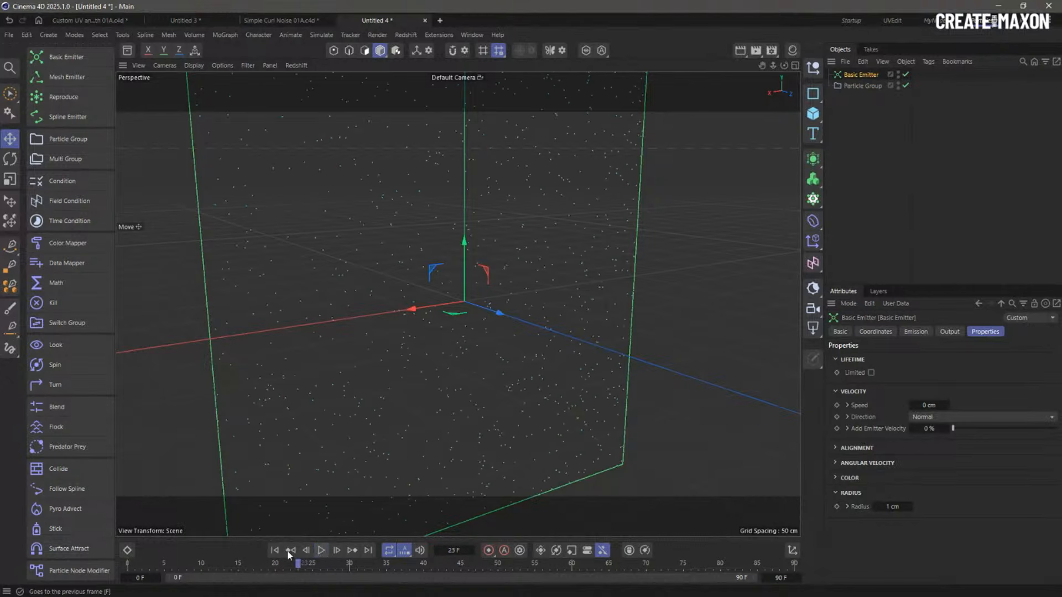
click(274, 550)
scroll(426, 348, down, 5)
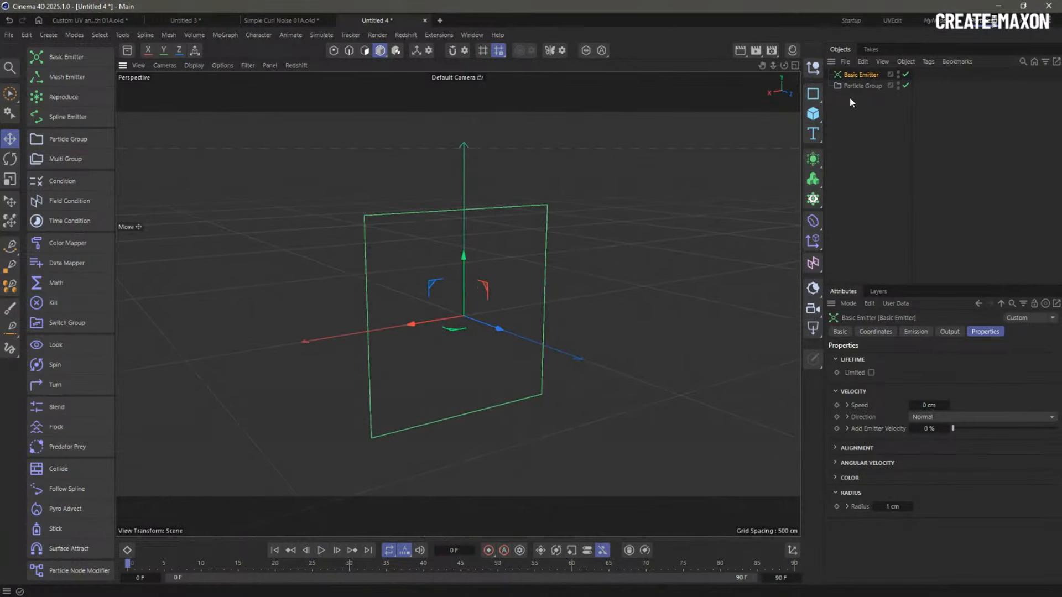
Add a Particle Node Modifier with a Random Field and review the field's remapping settings
click(76, 568)
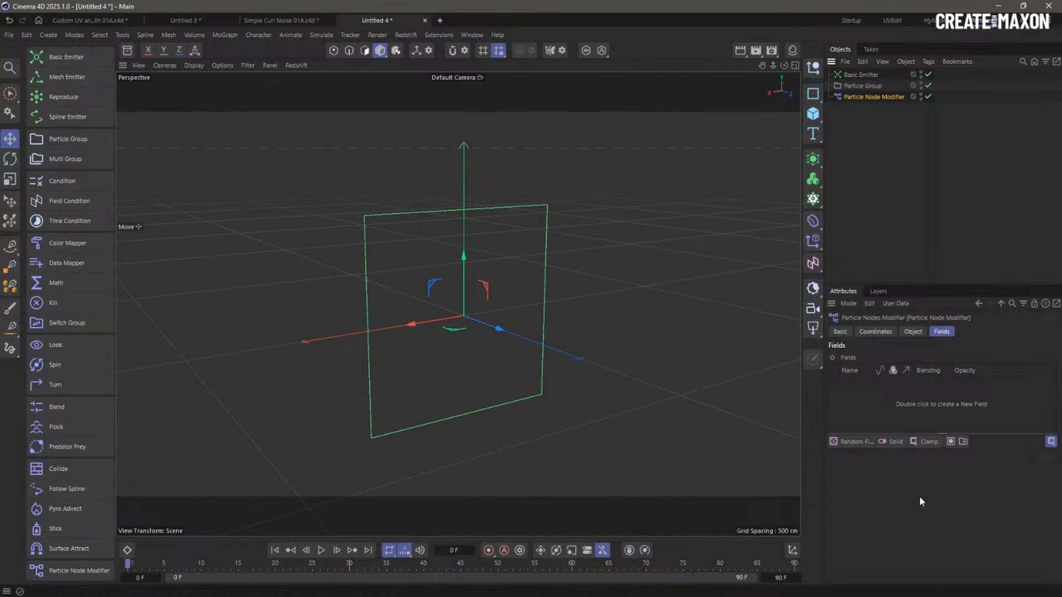
click(850, 442)
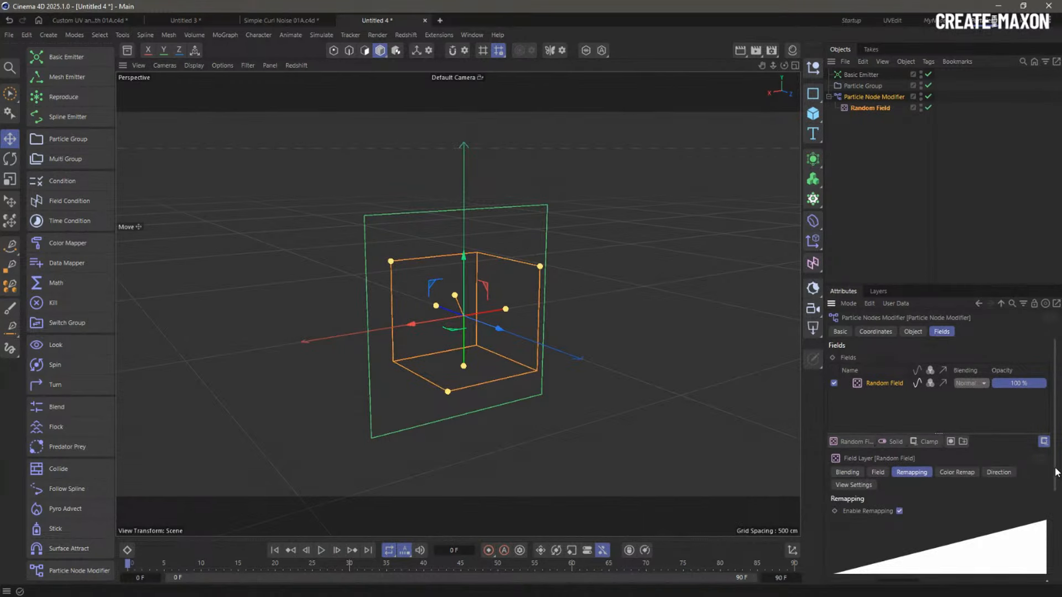
scroll(1056, 472, down, 3)
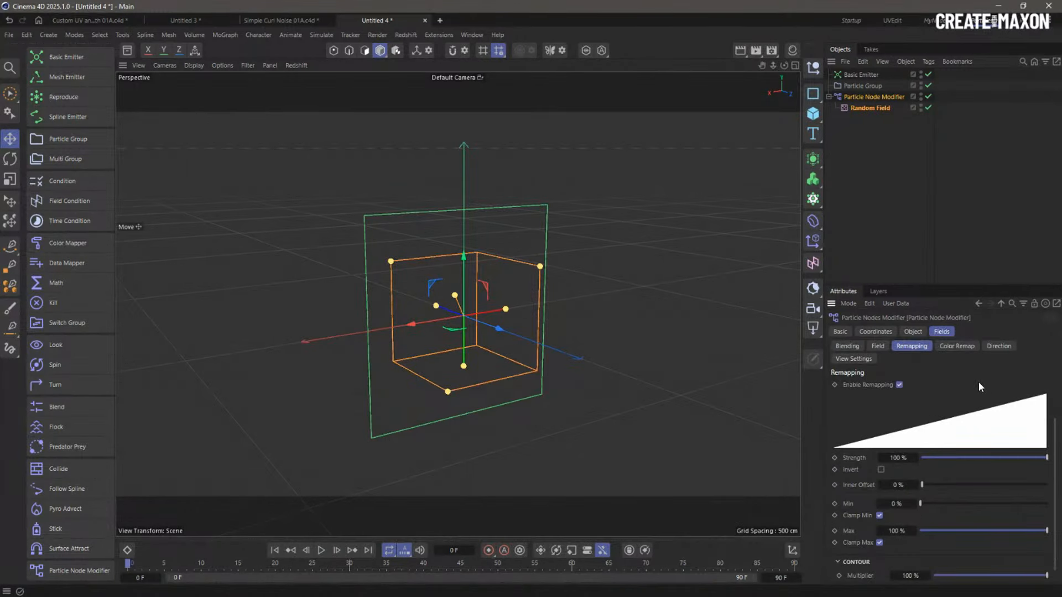
scroll(1016, 500, up, 3)
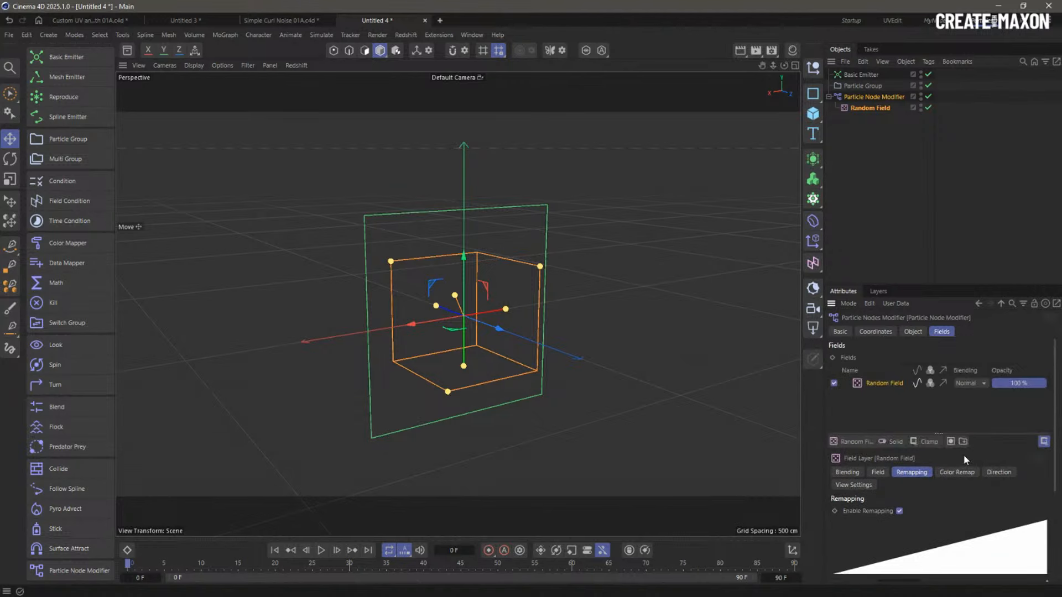
Set the Random Field's noise scale to 288%
click(878, 473)
scroll(915, 479, down, 2)
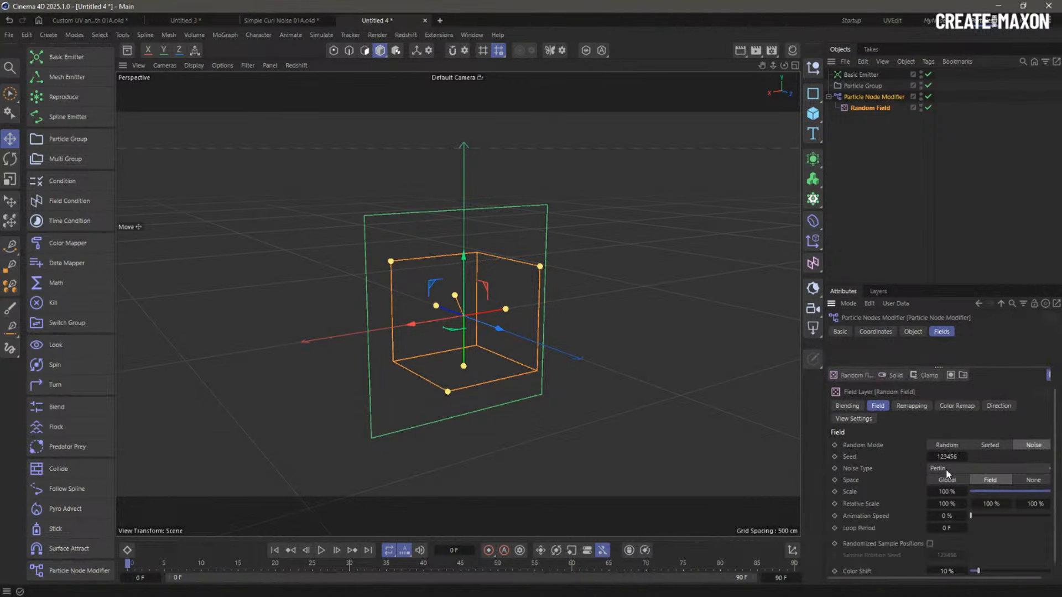
drag(946, 492, 1056, 493)
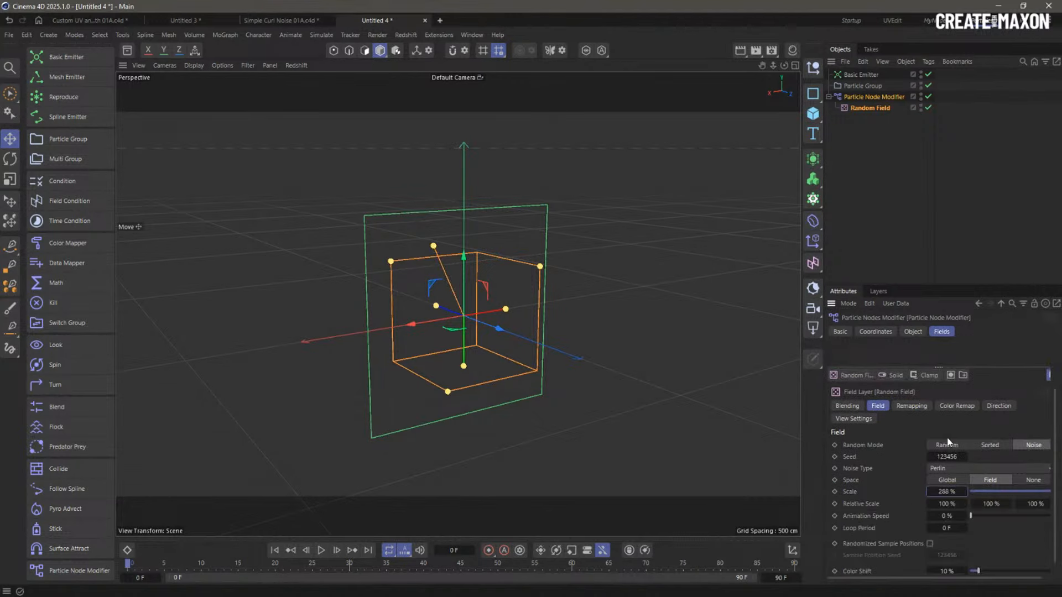
Toggle the Random Field's Viewplane Preview to inspect its noise pattern in the viewport, leaving the preview disabled
click(861, 422)
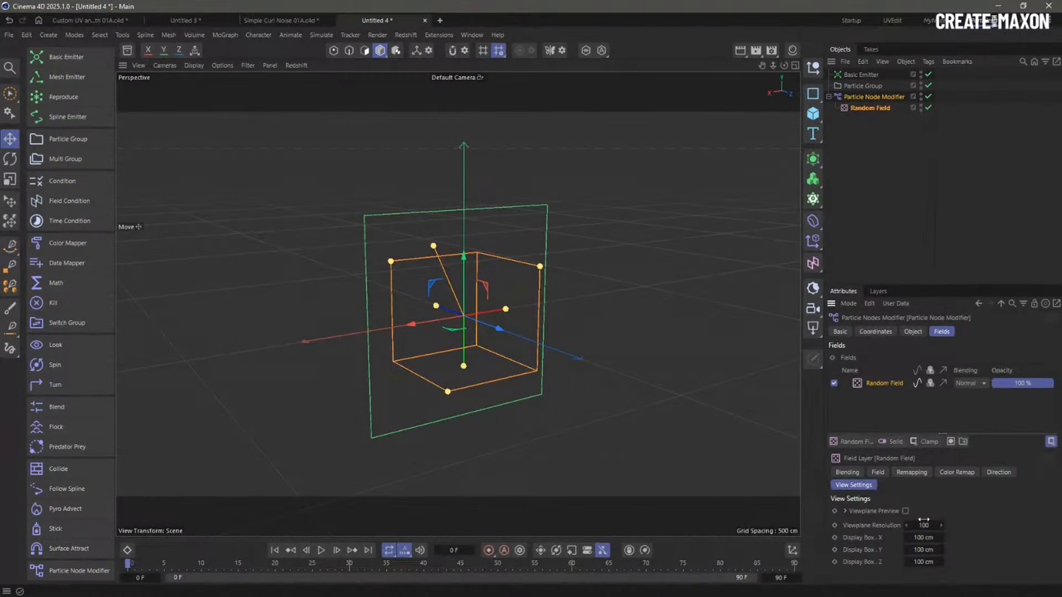
click(906, 511)
click(905, 511)
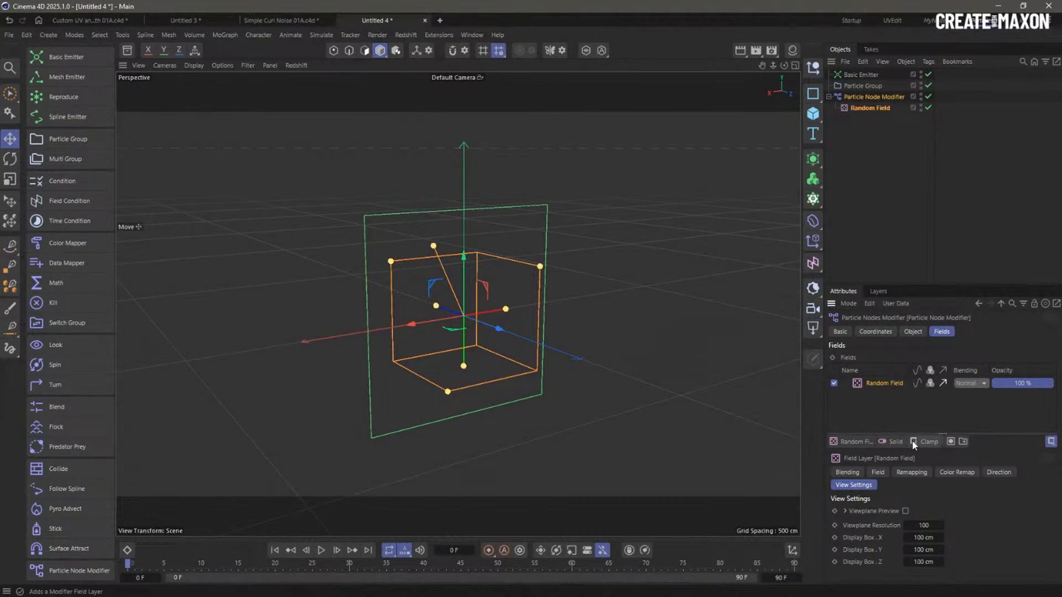
click(905, 511)
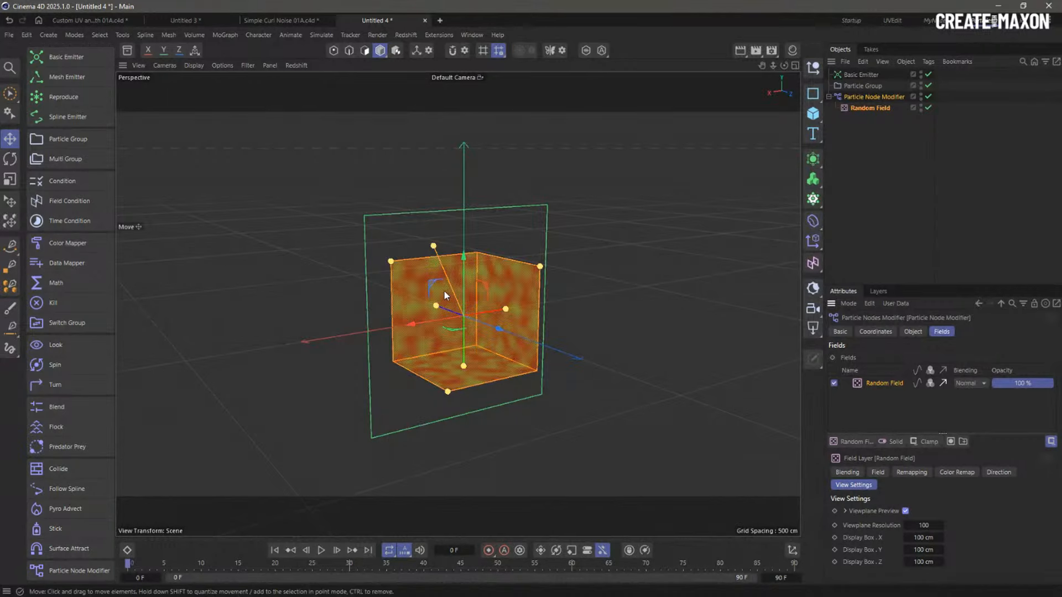
click(905, 512)
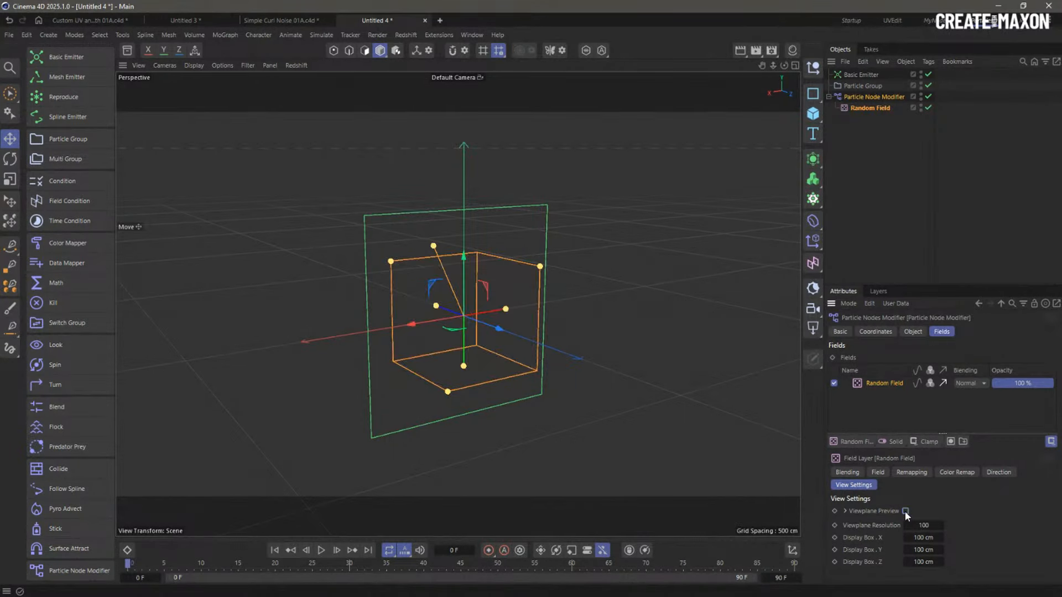
Open the Particle Node Modifier's graph in the Node Editor and move the editor window lower over the viewport
click(866, 182)
double_click(839, 96)
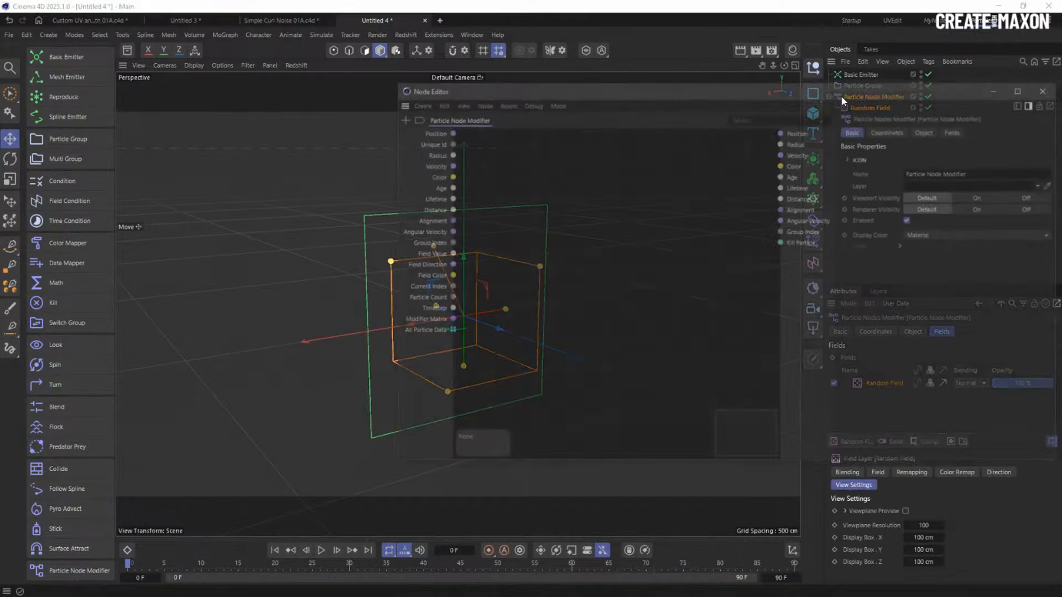
drag(642, 137, 590, 261)
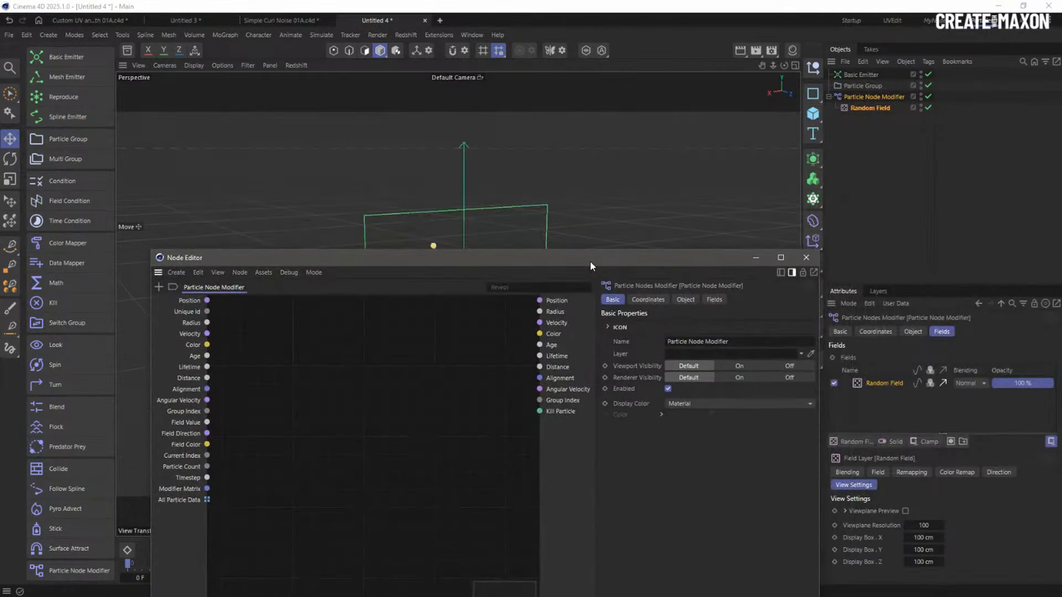
Add a Cross Product node to the Particle Node Modifier's graph
alt+drag(497, 121, 503, 180)
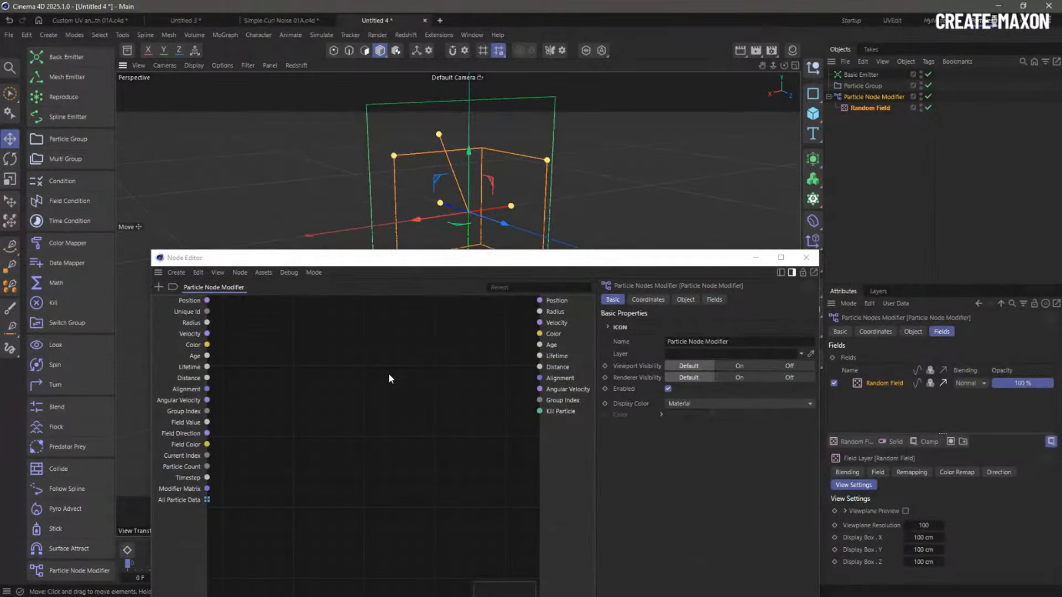
double_click(352, 362)
text(cross)
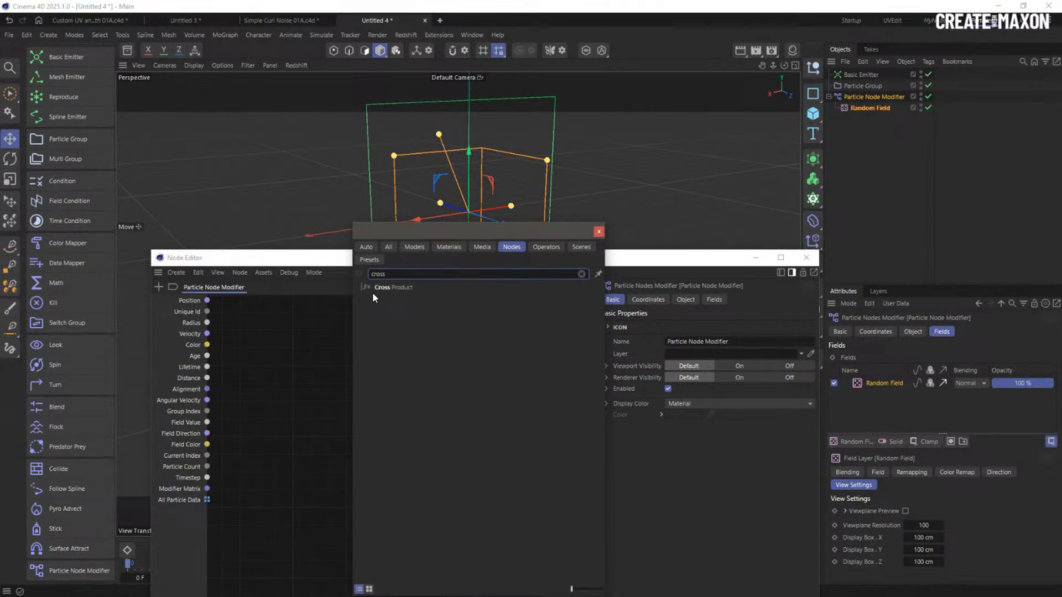
drag(374, 289, 331, 348)
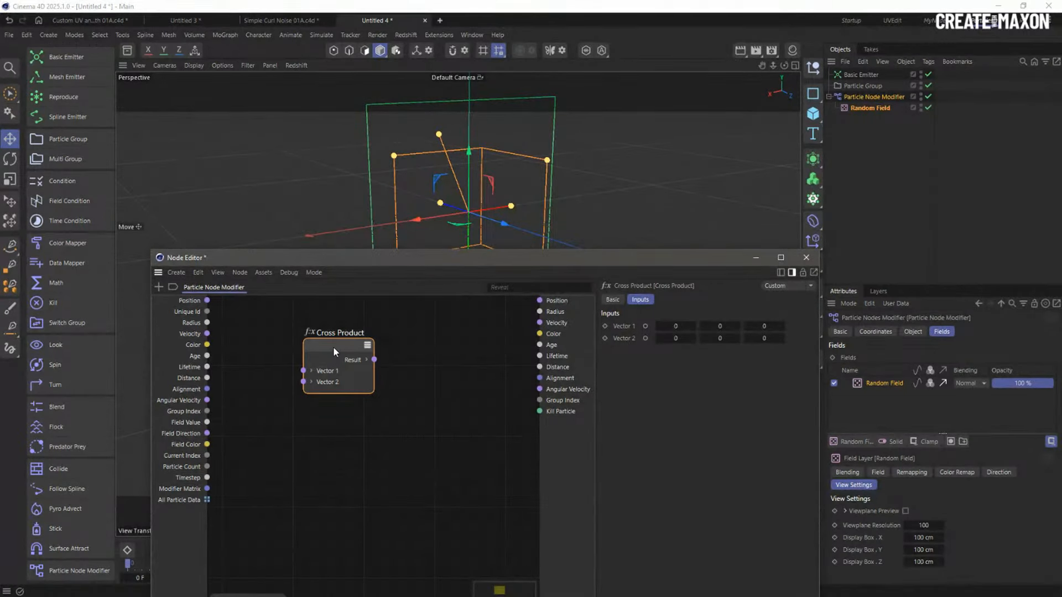
drag(334, 348, 337, 368)
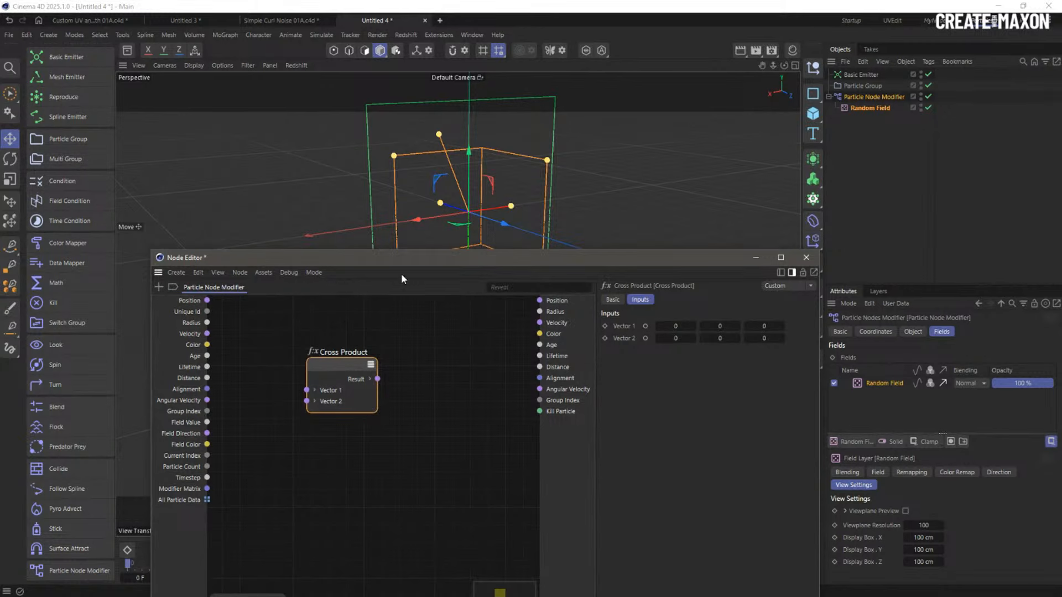
Feed Field Direction into the Cross Product's Vector 1, with Vector 2 at 0, 1, 0, and output the Result to Velocity
drag(406, 261, 396, 355)
alt+drag(487, 250, 453, 241)
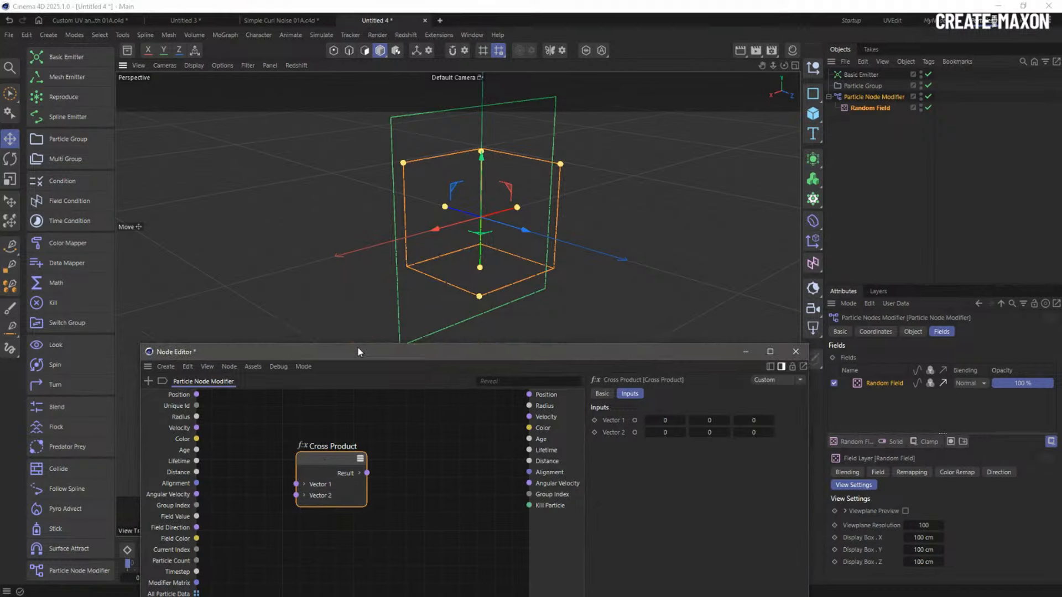
drag(358, 348, 375, 186)
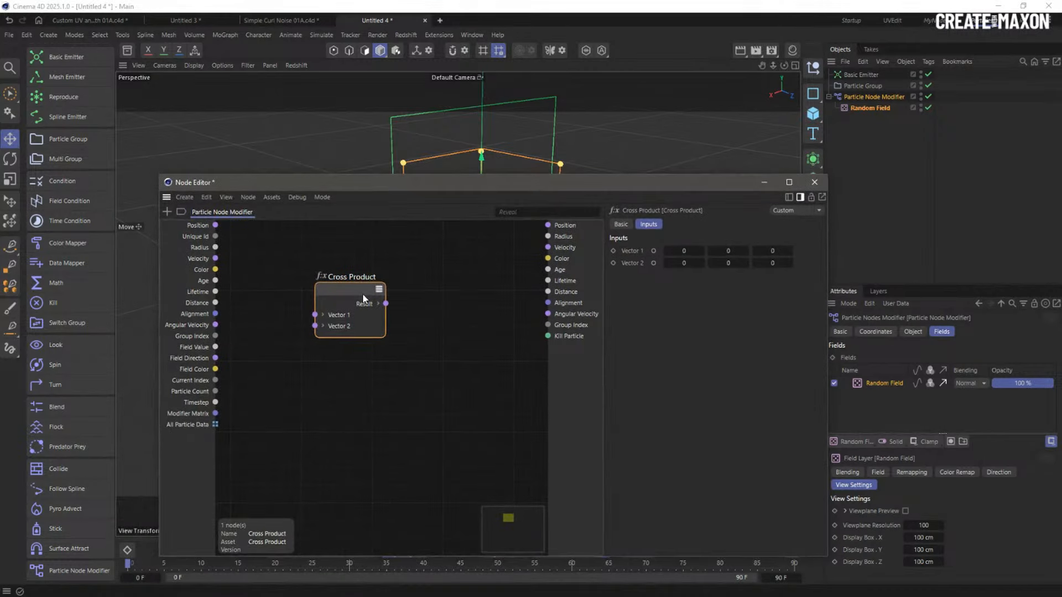
drag(350, 297, 372, 314)
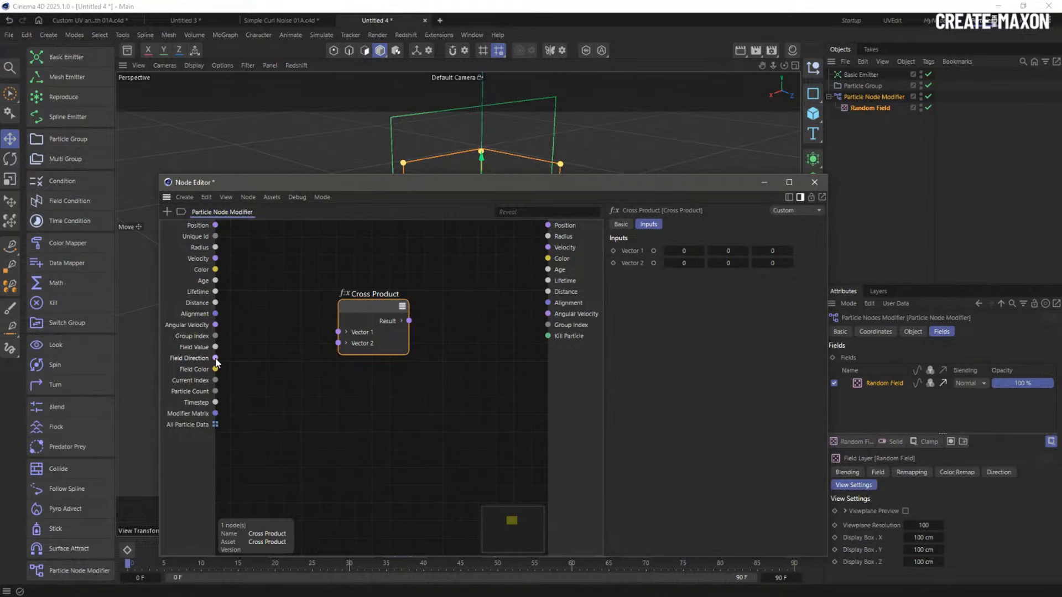
drag(215, 358, 339, 332)
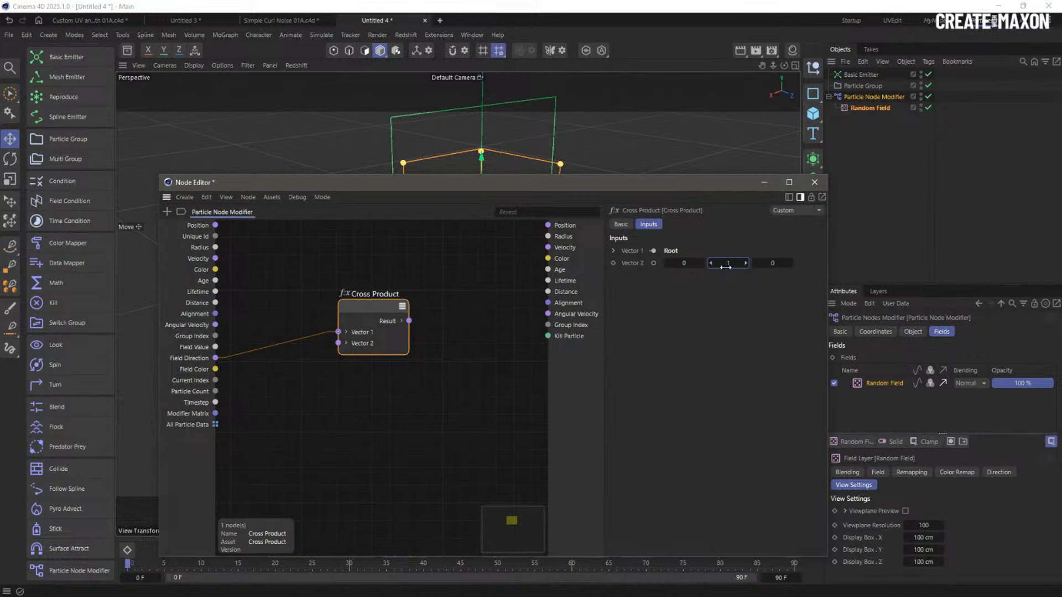
drag(409, 322, 548, 247)
Play the particle simulation from the first frame to check how the particles move within the emitter plane
drag(443, 189, 1061, 157)
click(321, 551)
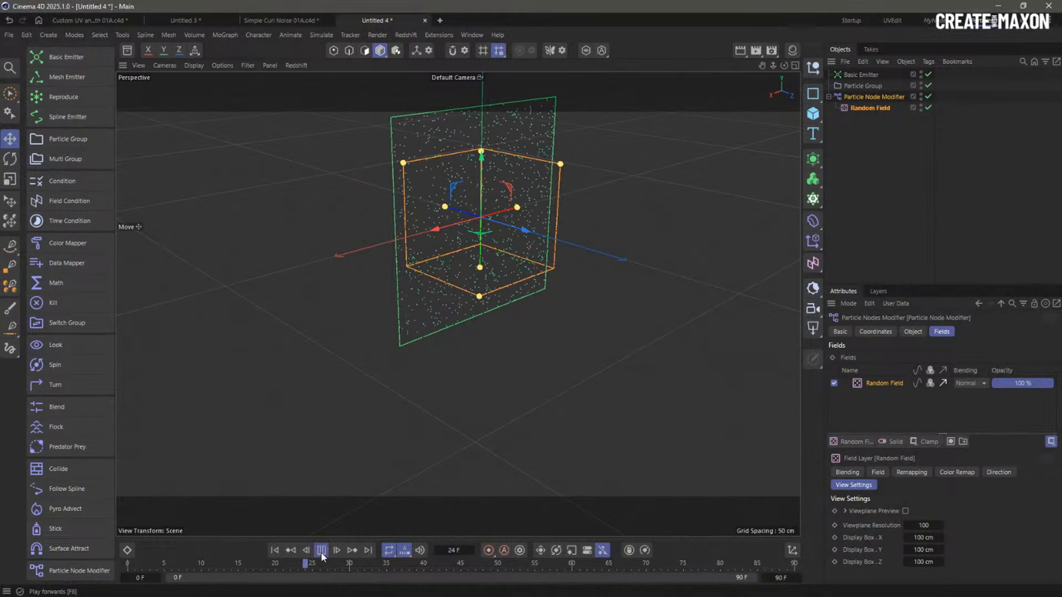
click(321, 550)
scroll(492, 207, up, 3)
alt+middle_drag(502, 212, 492, 264)
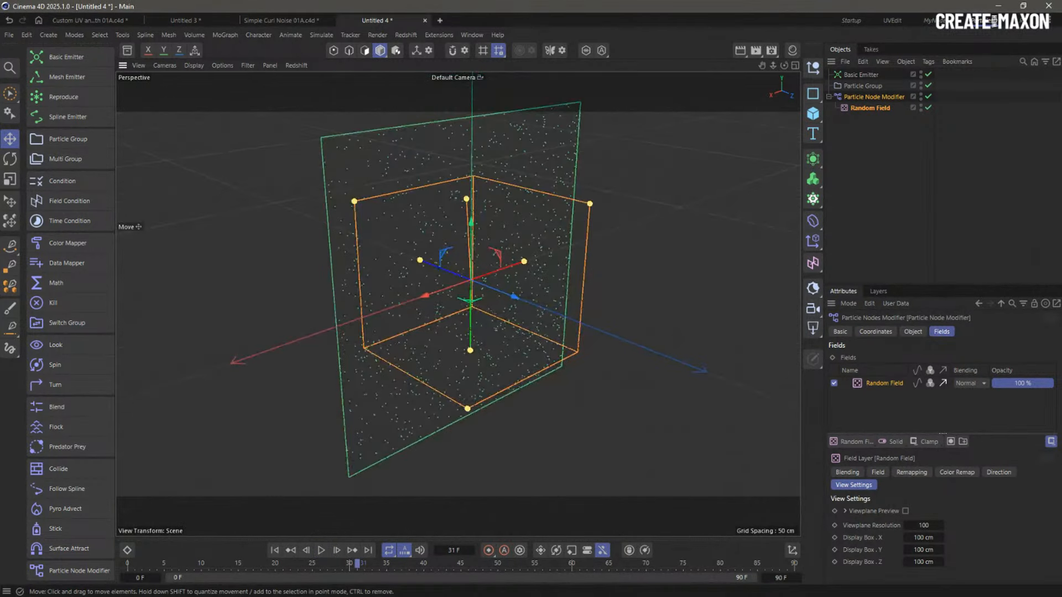
click(275, 551)
click(320, 550)
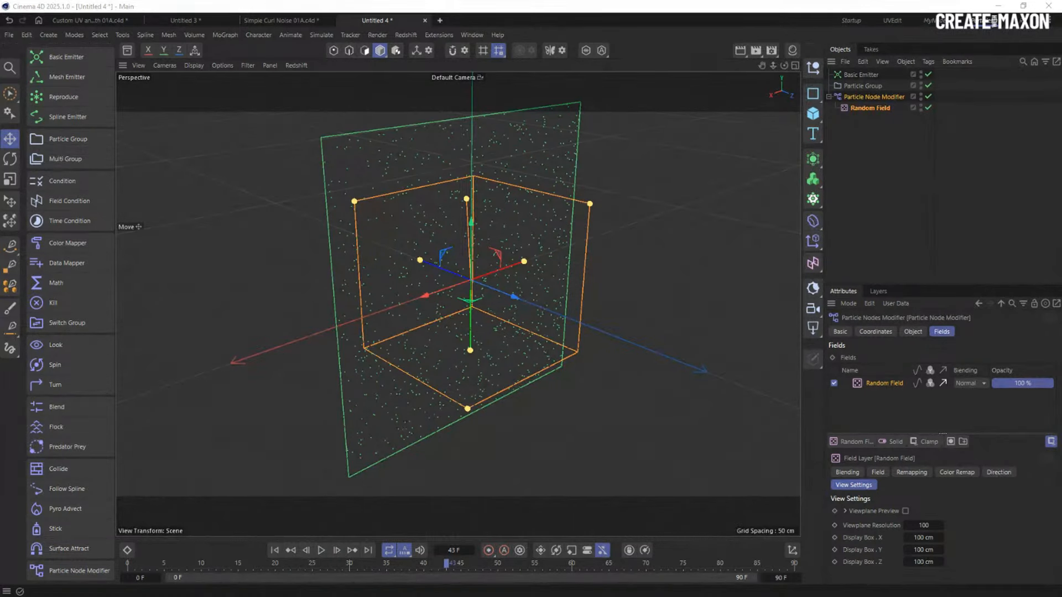
Examine how the Vector and Cross Product nodes are set up in the Particle Node Modifier of the Simple Curl Noise 01A scene
click(260, 21)
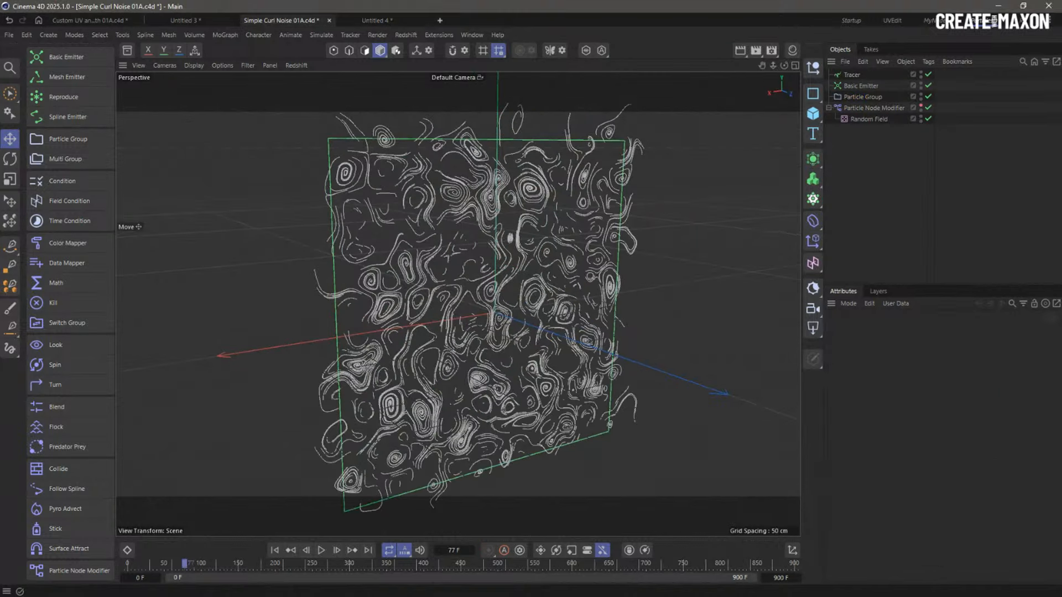
click(842, 108)
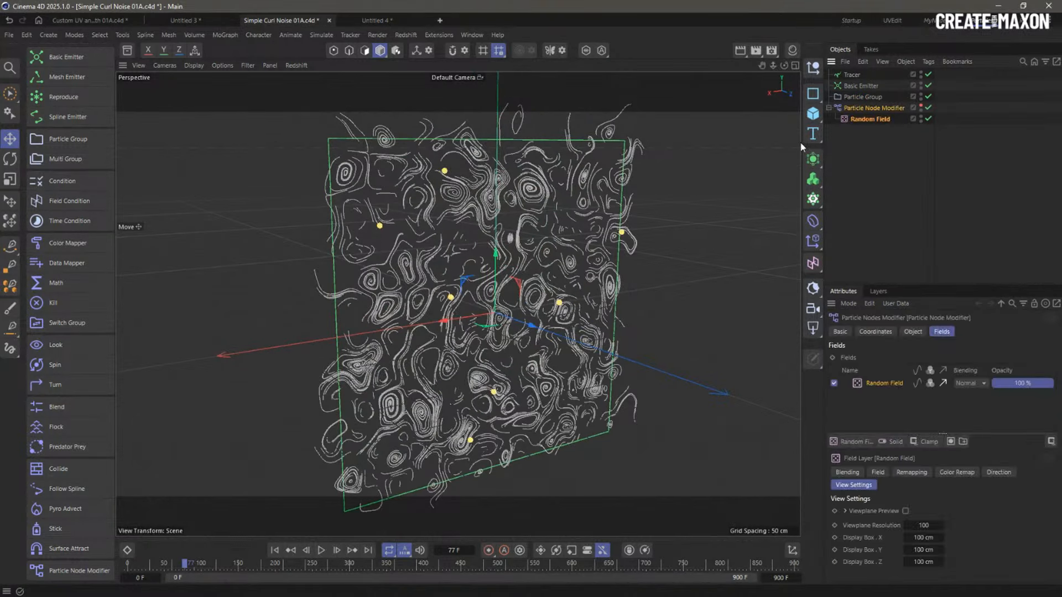
double_click(839, 106)
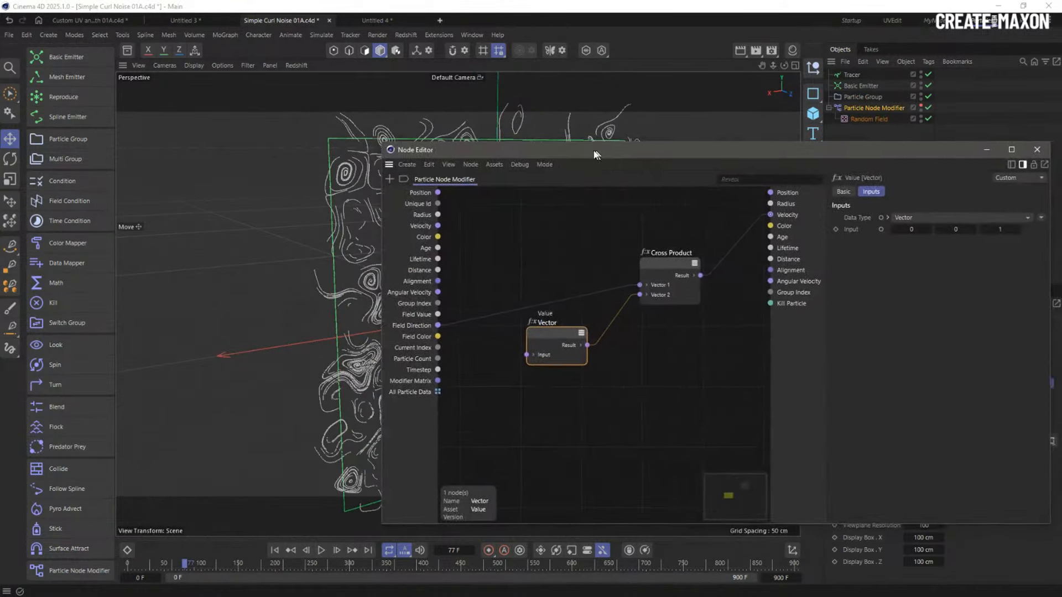
drag(560, 250, 532, 247)
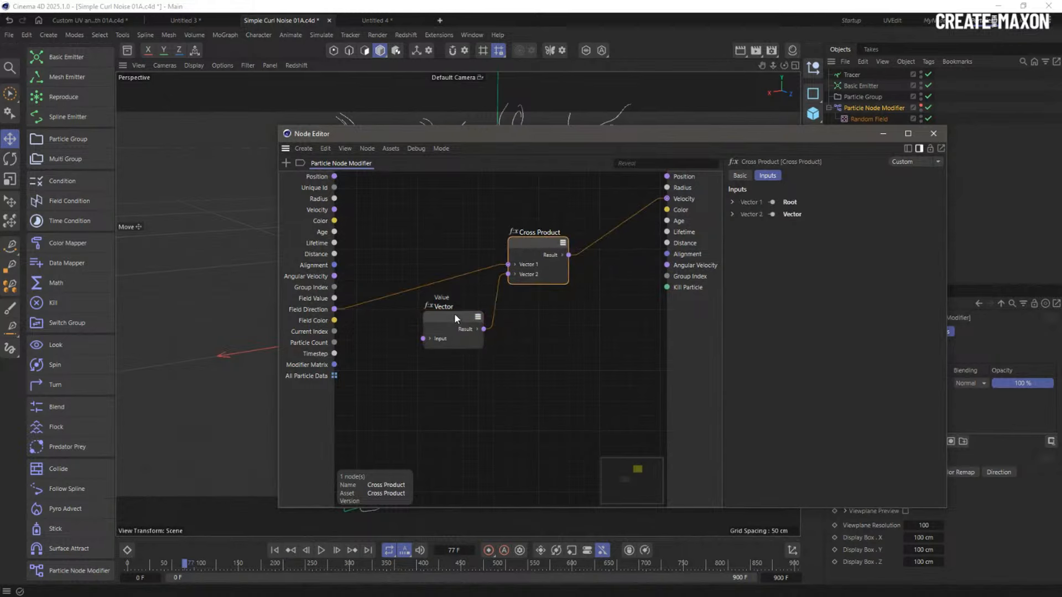
click(455, 316)
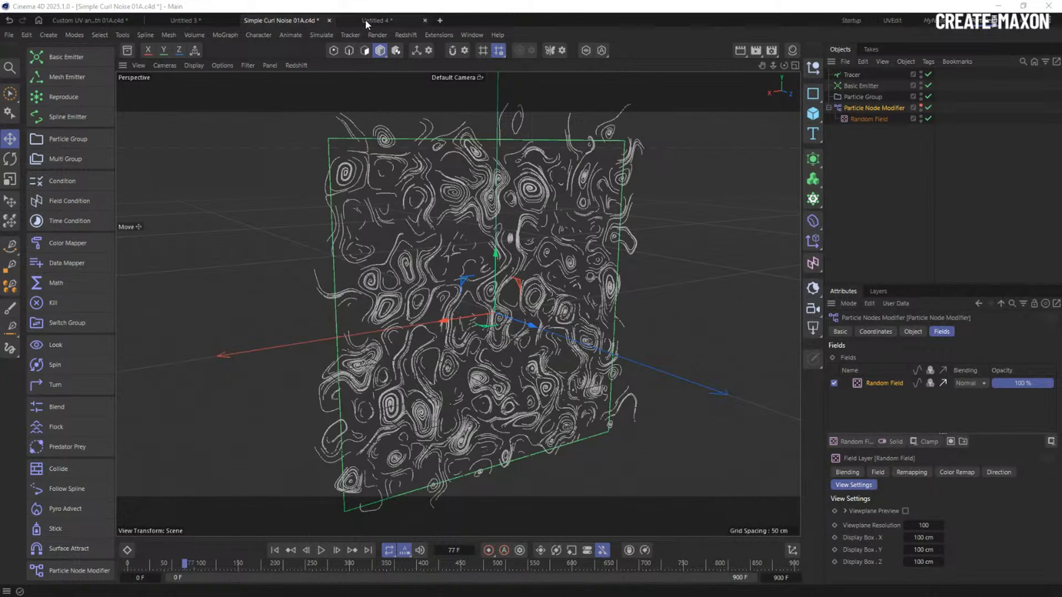
Back in the Untitled 4 scene, set the Cross Product's Vector 2 to 0, 0, 1 and reconnect Field Direction to Vector 1
click(377, 20)
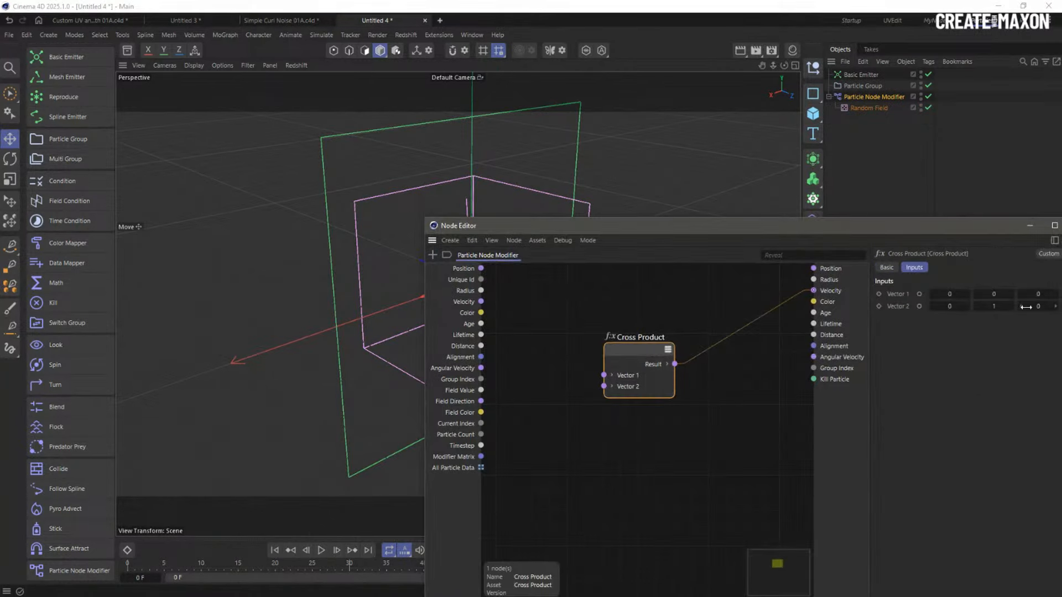
click(1033, 308)
text(1)
click(996, 308)
text(0)
key(Return)
drag(604, 375, 481, 401)
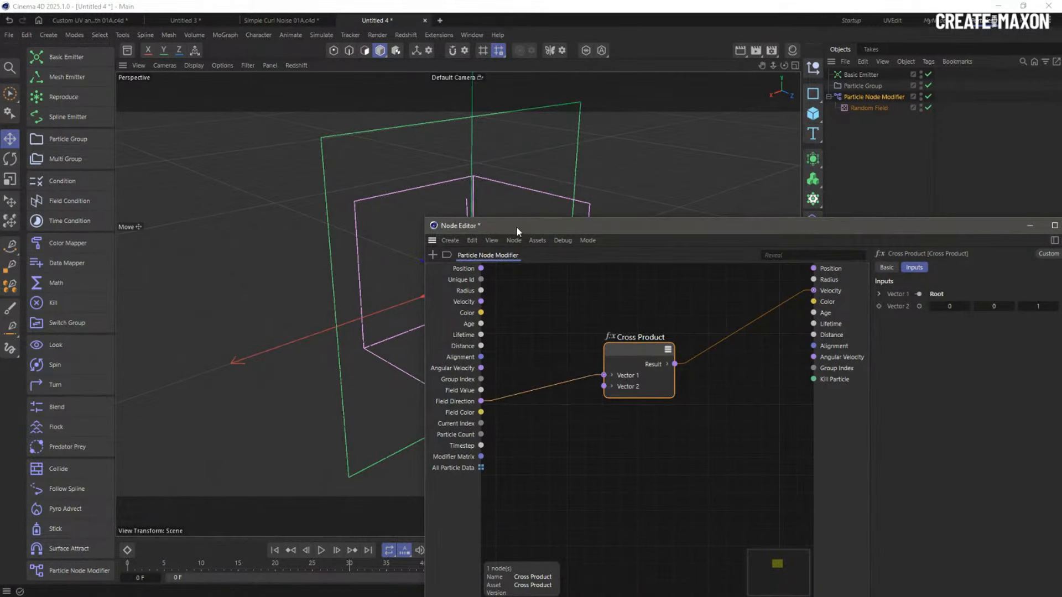
Play the simulation and inspect the particle motion up close
drag(517, 231, 713, 254)
click(322, 550)
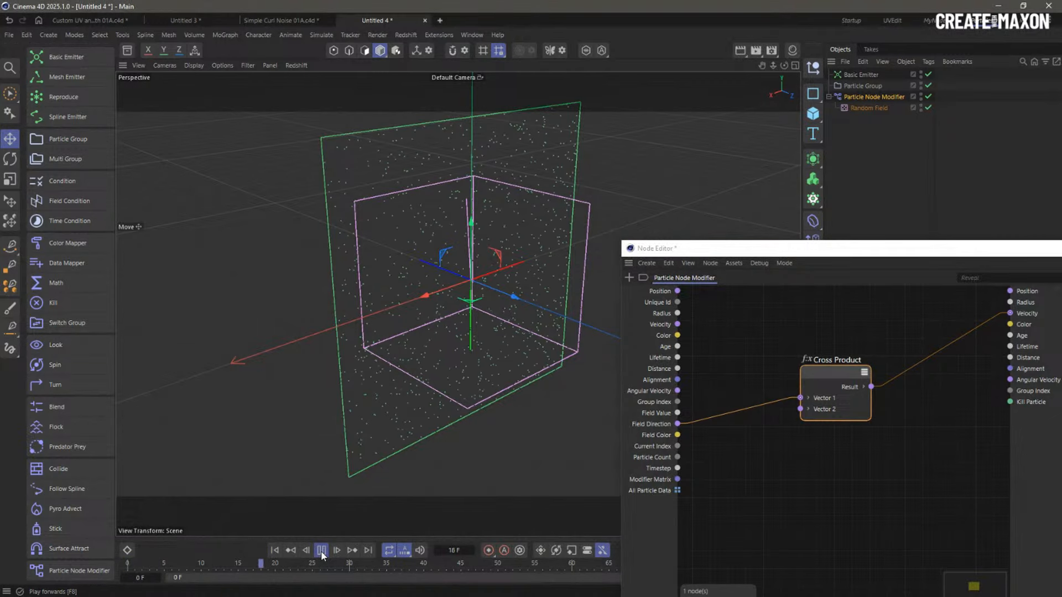
alt+right_drag(483, 257, 569, 271)
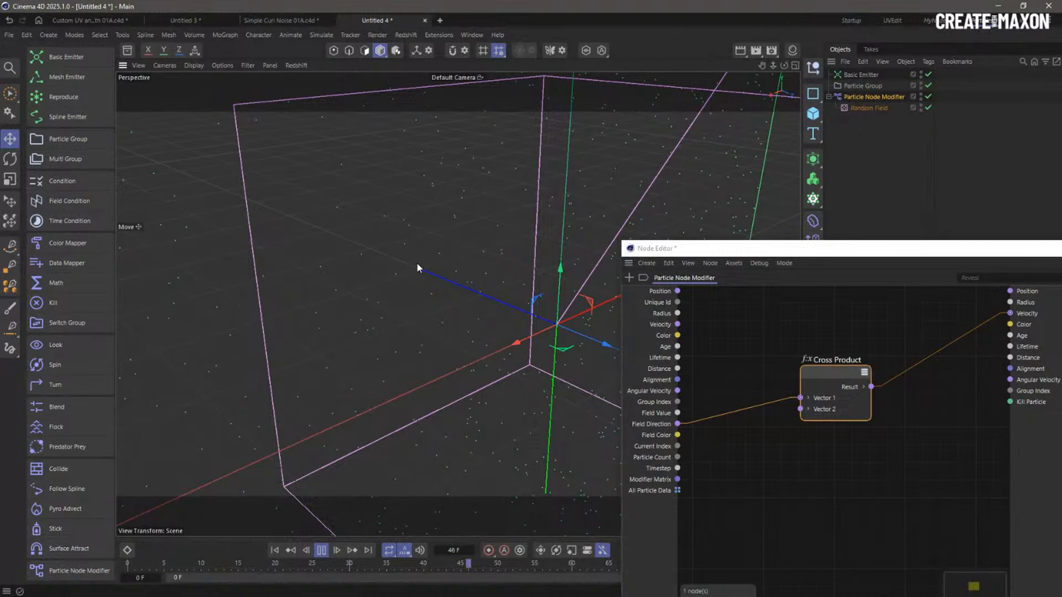
Add a Scale node between the Cross Product and the graph outputs, with its data type set to Vector
drag(739, 246, 361, 167)
drag(444, 303, 366, 293)
click(526, 335)
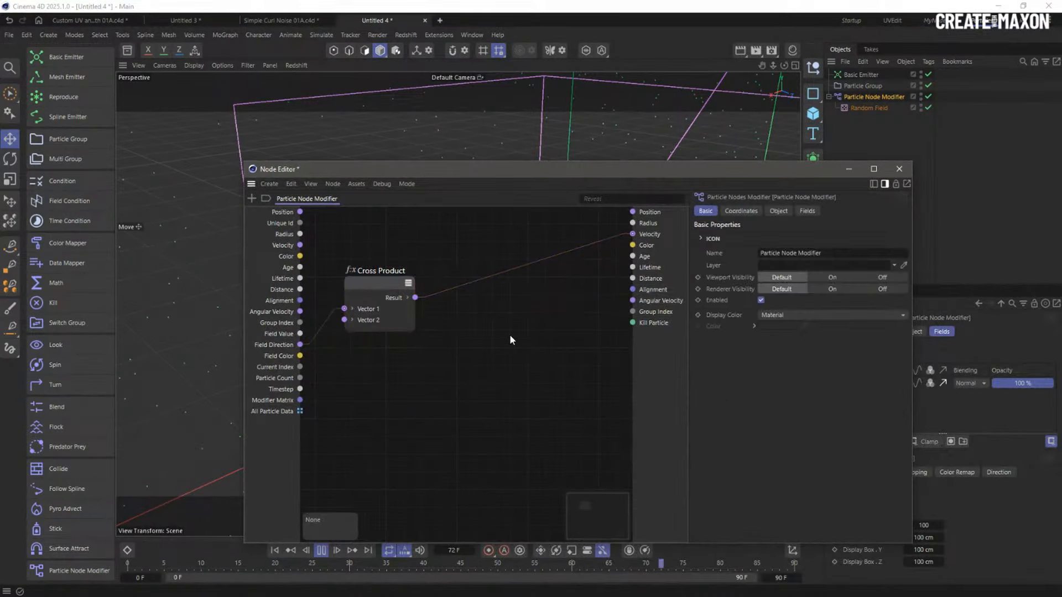
double_click(489, 333)
text(sc)
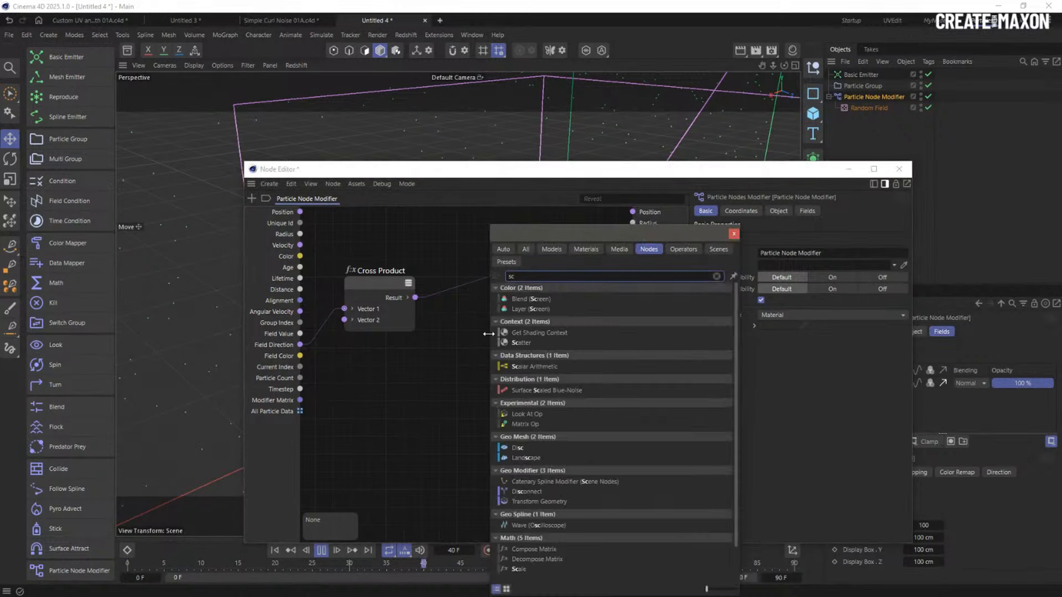
text(al)
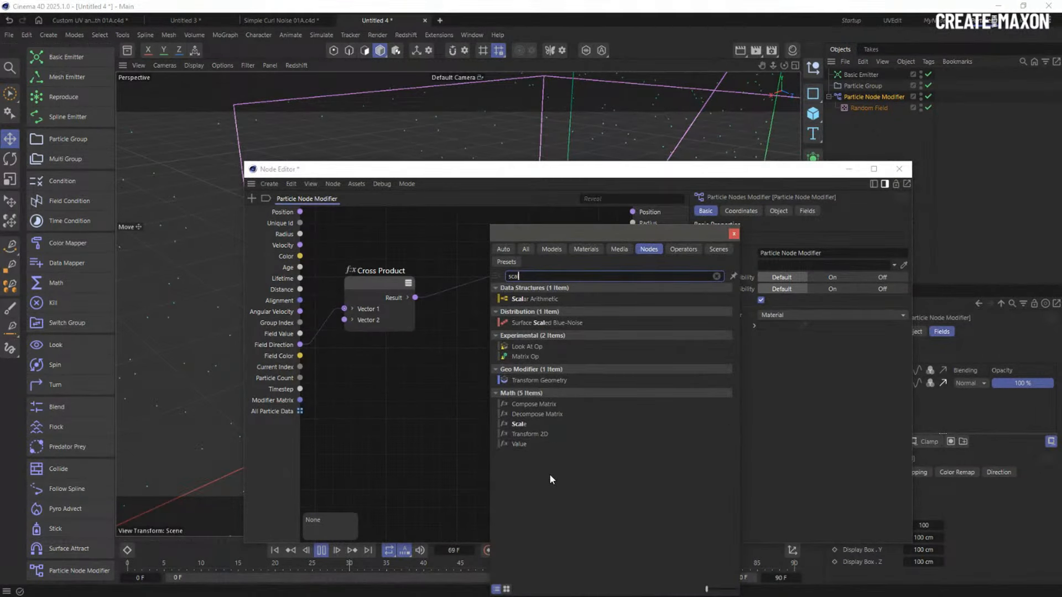
text(e vec)
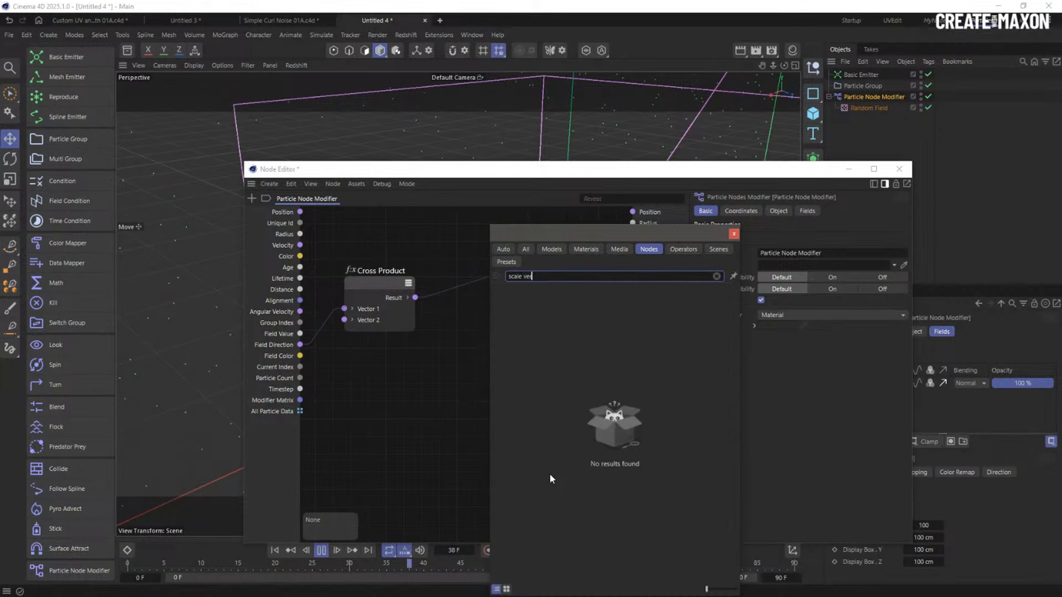
key(BackSpace)
key(BackSpace)
key(BackSpace)
key(BackSpace)
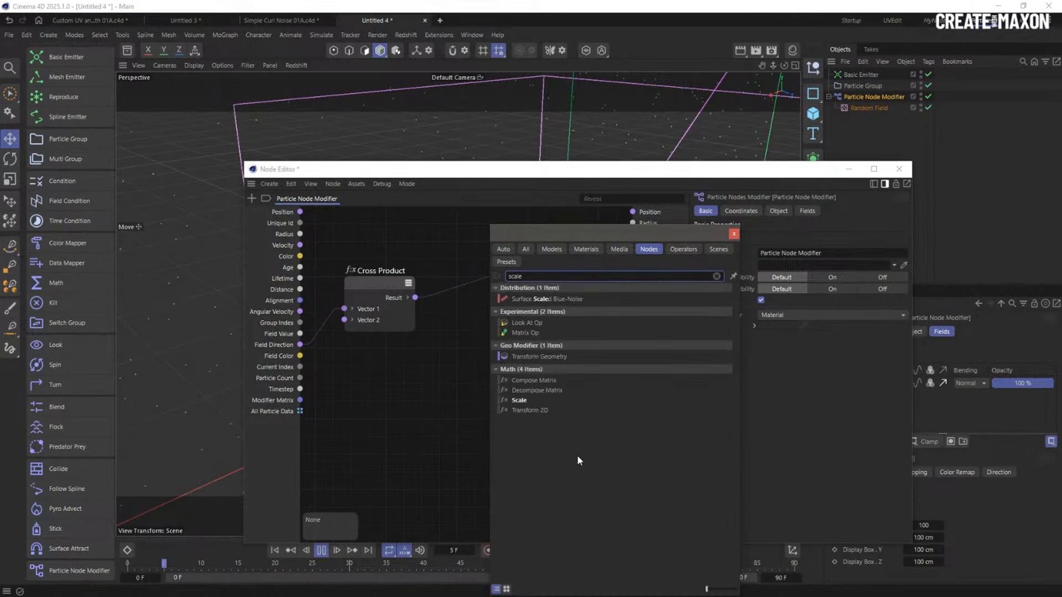
drag(534, 400, 533, 304)
click(795, 237)
click(776, 316)
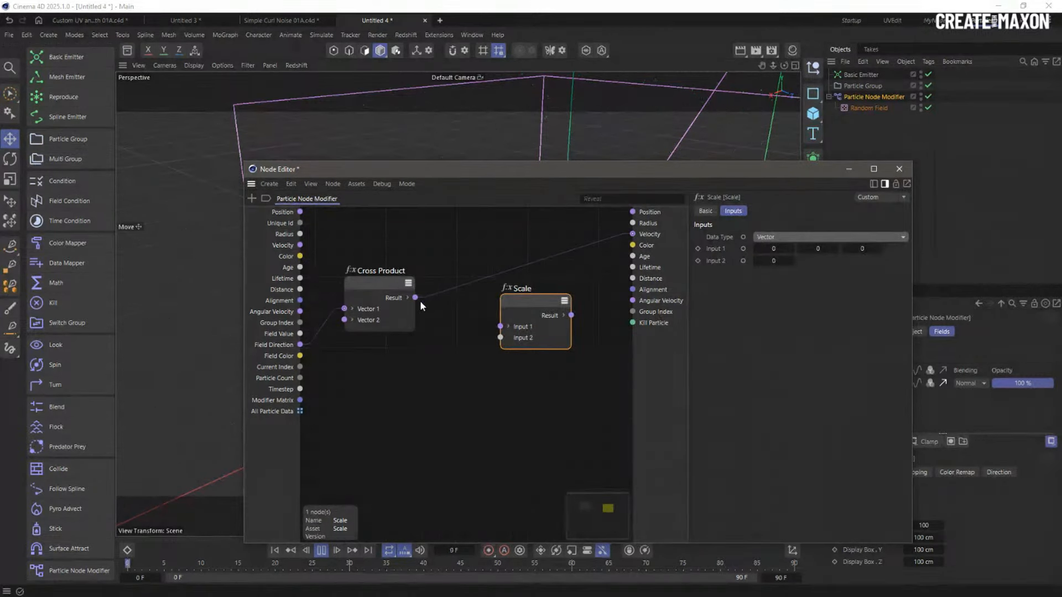
Route the Cross Product's Result through the Scale node into Velocity and set the Scale's Input 2 to 5
drag(416, 297, 501, 327)
drag(571, 316, 632, 233)
double_click(791, 261)
text(5)
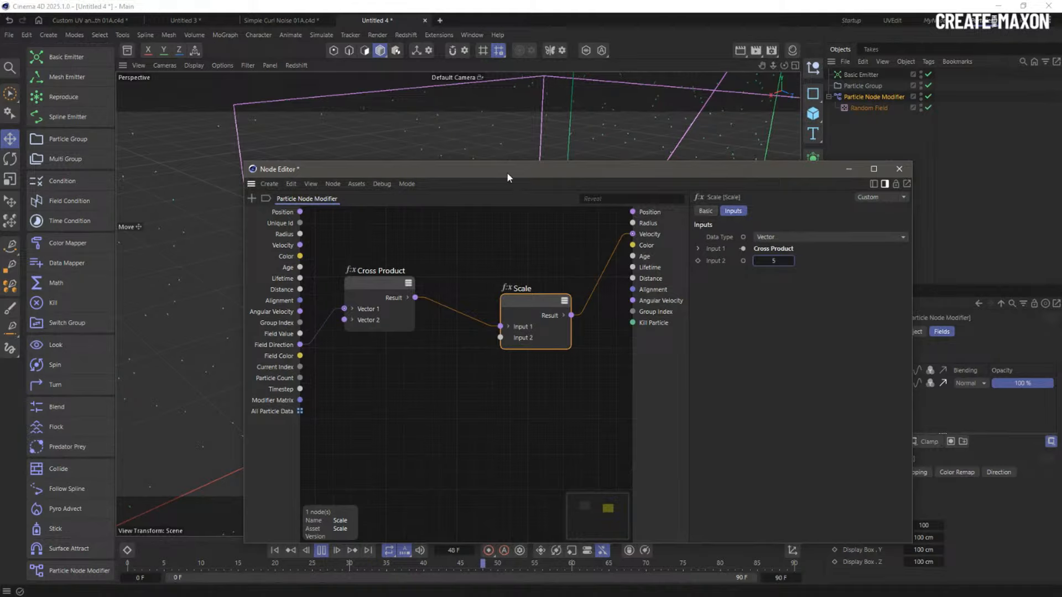
Raise the Scale node's Input 2 to 37 and finally to 60 while watching the running simulation
drag(506, 174, 664, 265)
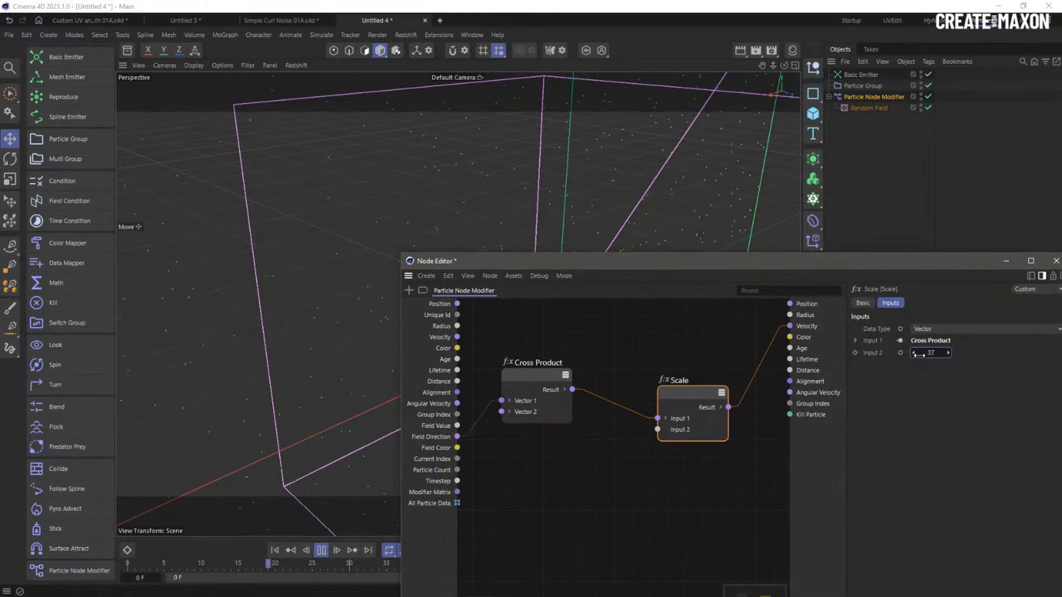
drag(614, 261, 1050, 256)
alt+drag(553, 276, 531, 301)
drag(913, 257, 561, 184)
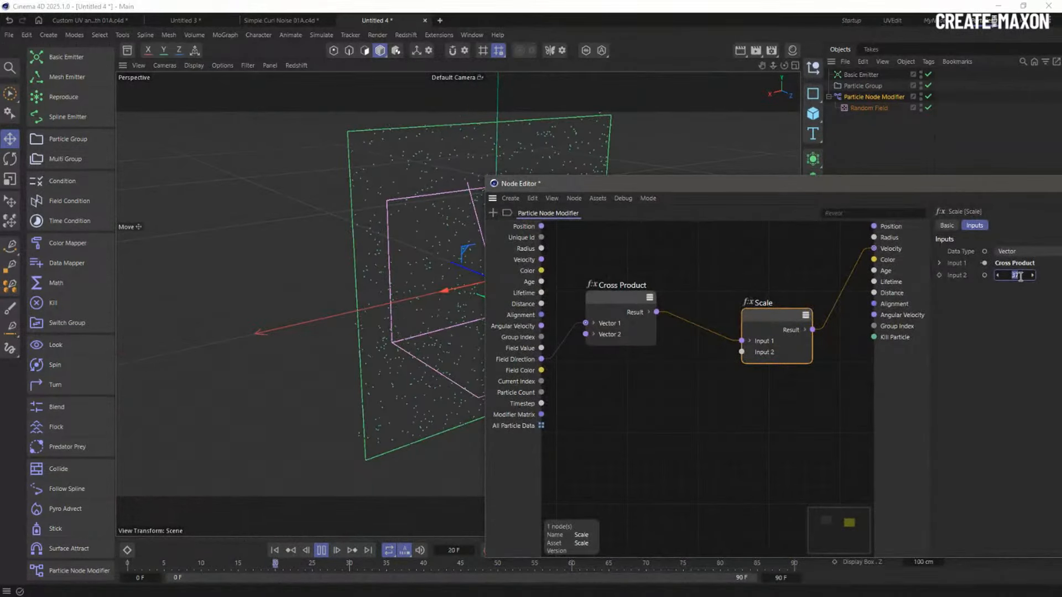
drag(611, 188, 809, 310)
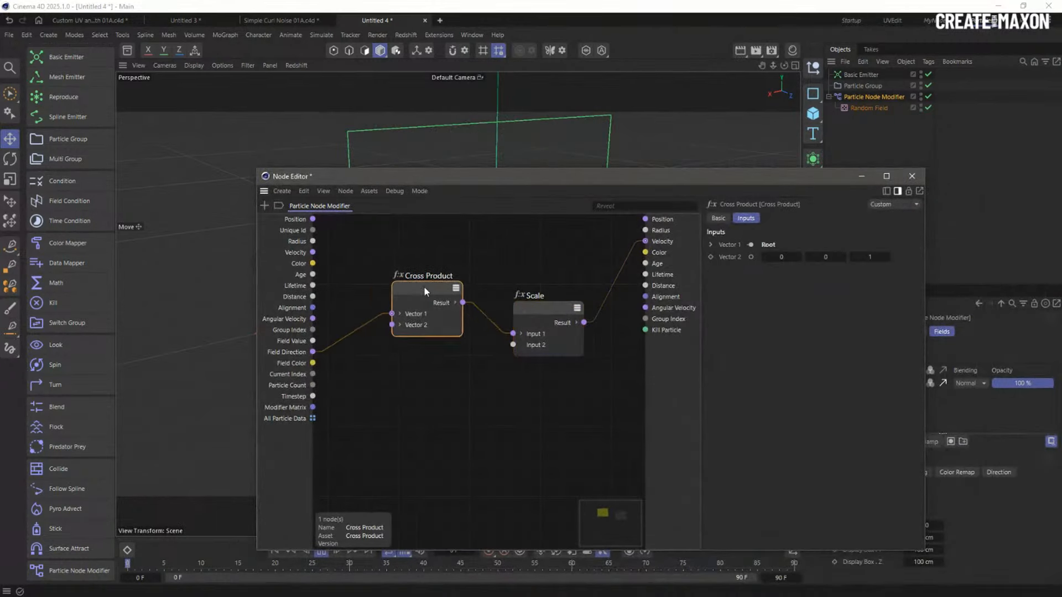
Review the inputs of the Cross Product and Scale nodes, and close the node graph
drag(423, 287, 428, 286)
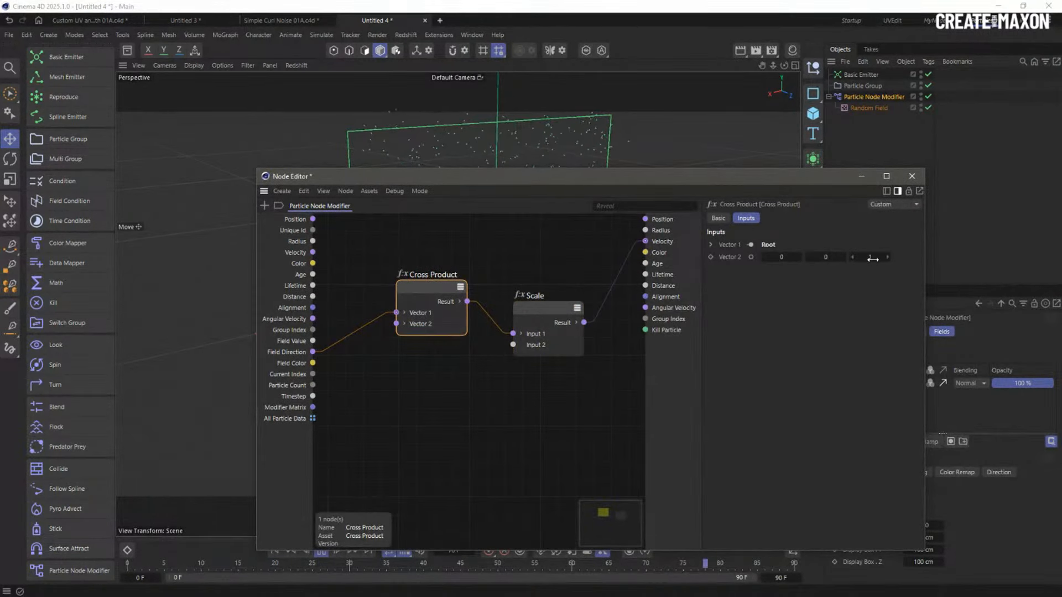
click(550, 313)
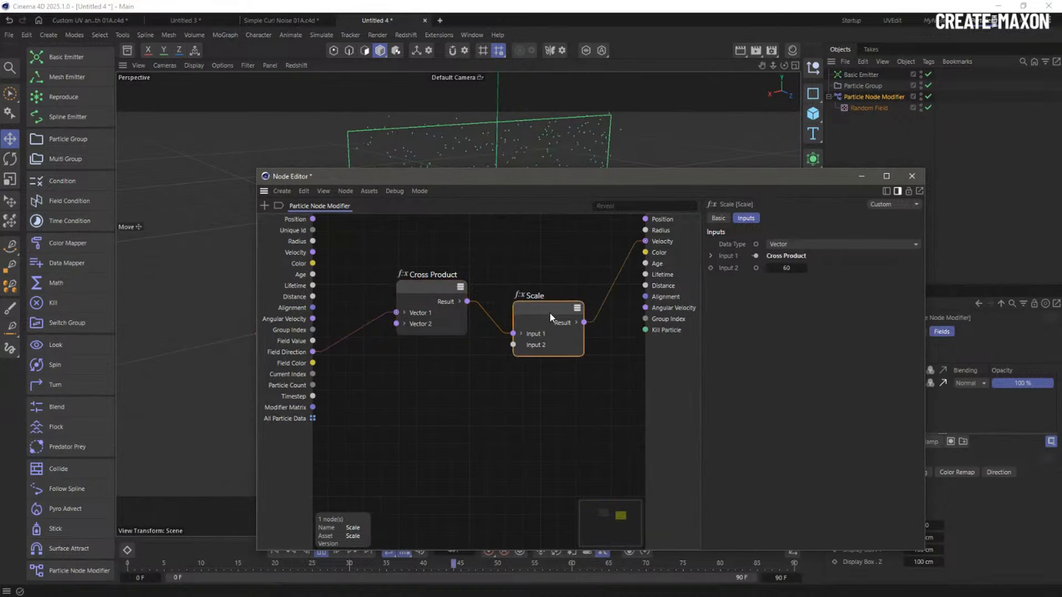
click(911, 176)
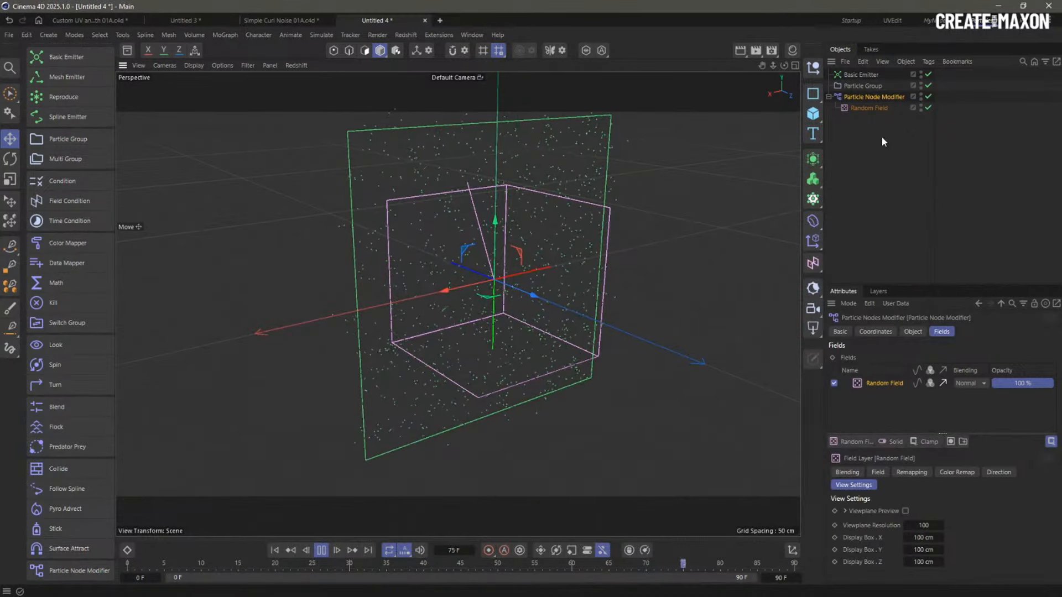
Add a MoGraph Tracer that traces the paths of the Particle Group
click(865, 85)
click(224, 35)
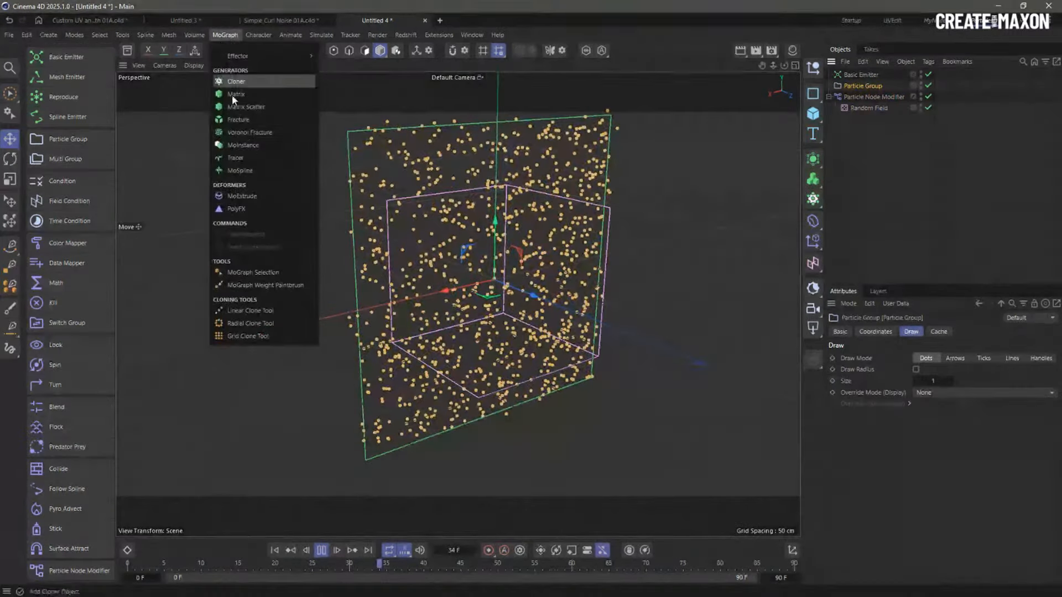
click(247, 158)
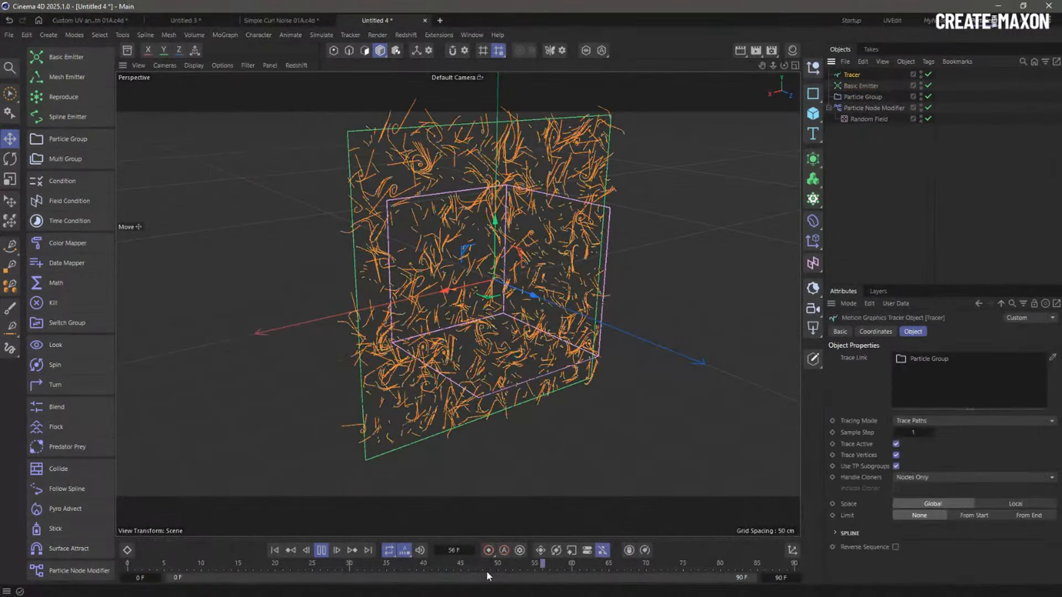
Restart the simulation, extend the project's end time to 300 frames, and stop playback
click(275, 551)
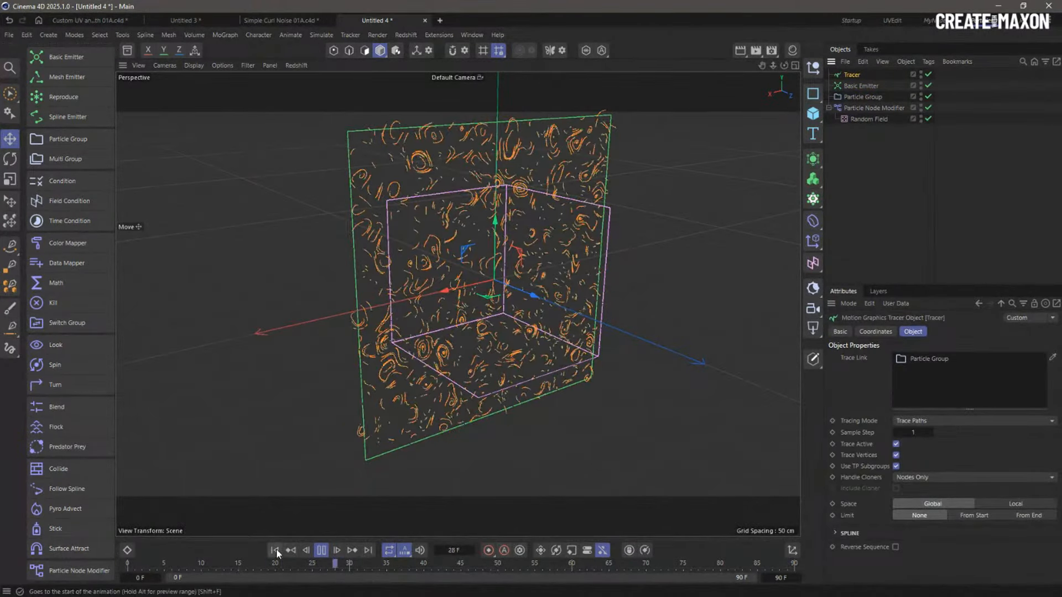
text(300)
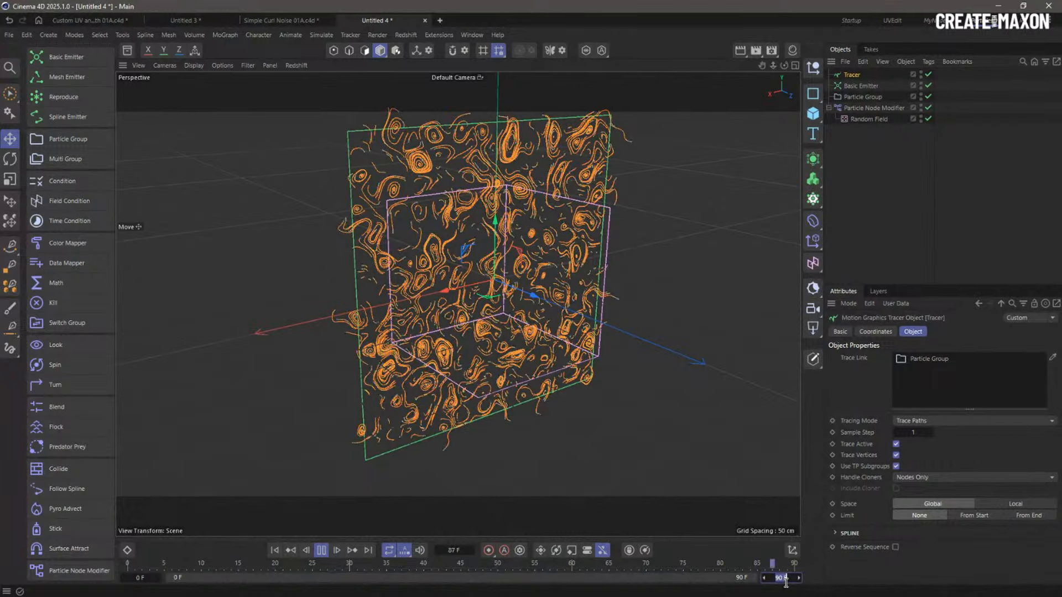
key(Return)
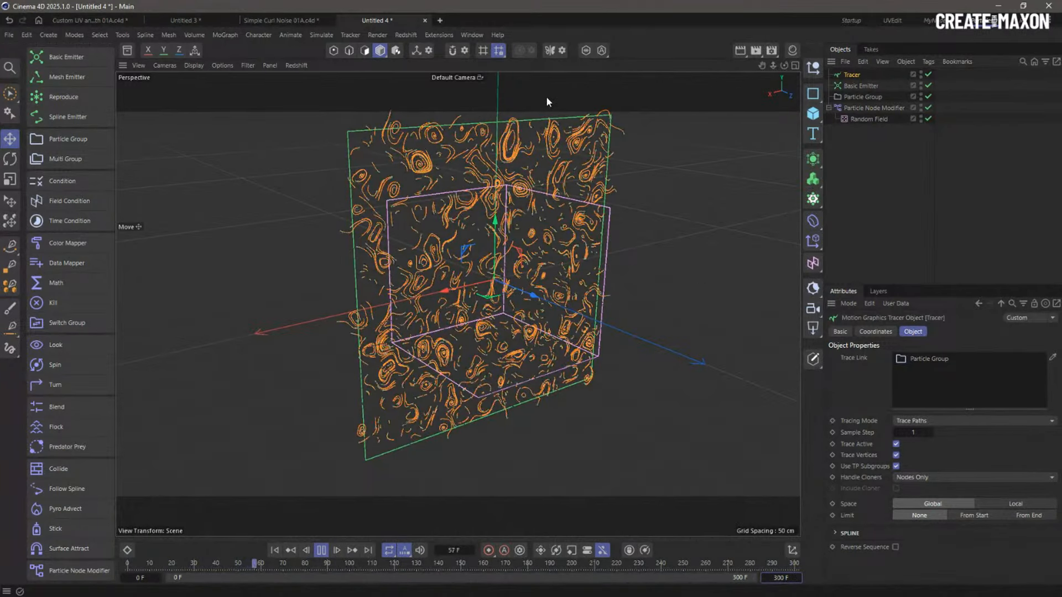
click(322, 550)
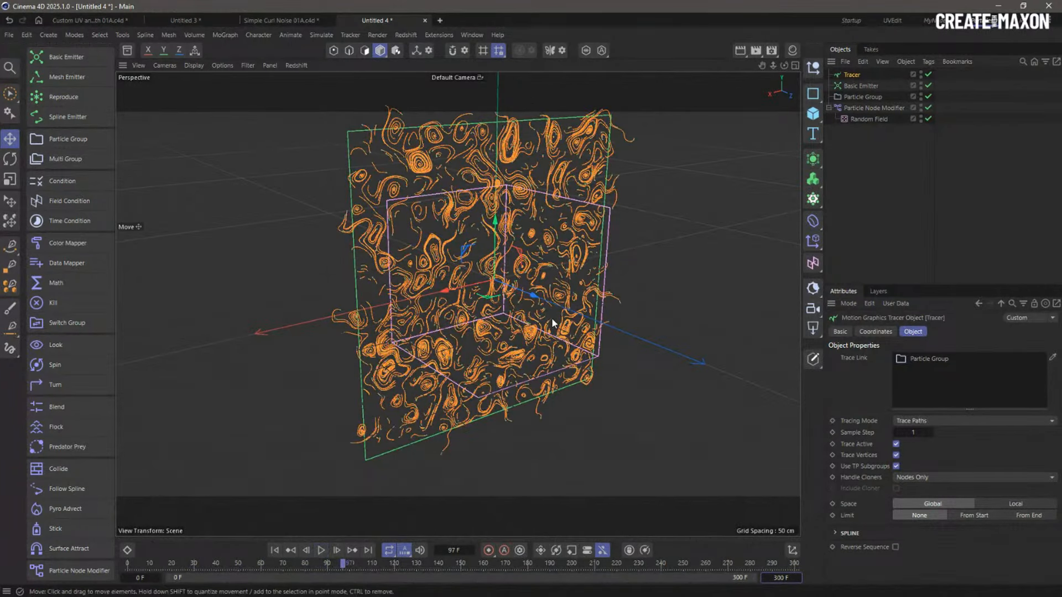
Reopen the Particle Node Modifier's graph, reposition the Scale and Cross Product nodes, and examine the traced emitter plane from several angles
double_click(837, 108)
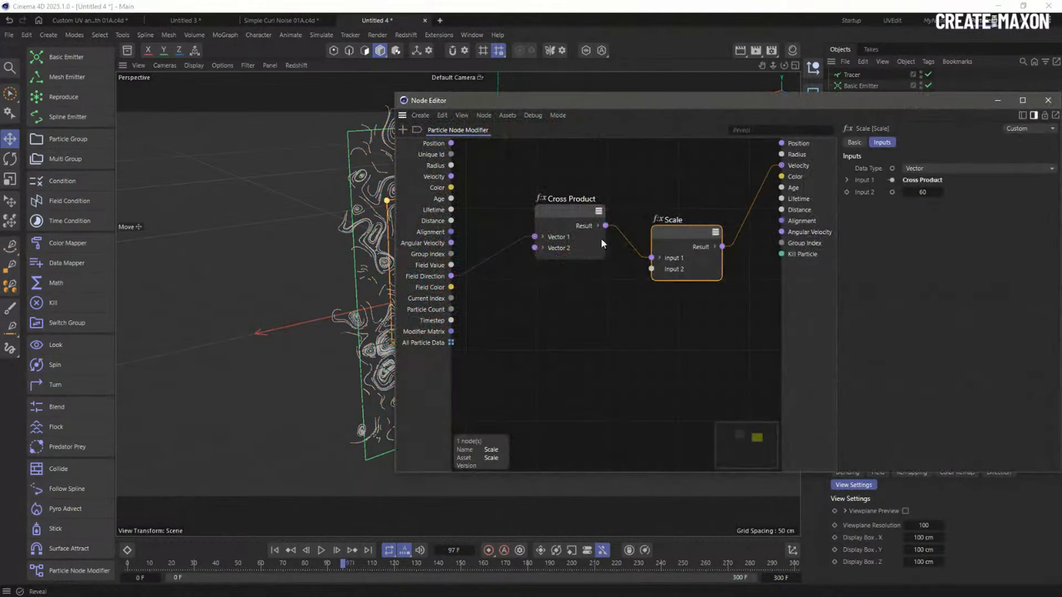
drag(680, 236, 669, 256)
drag(566, 206, 553, 237)
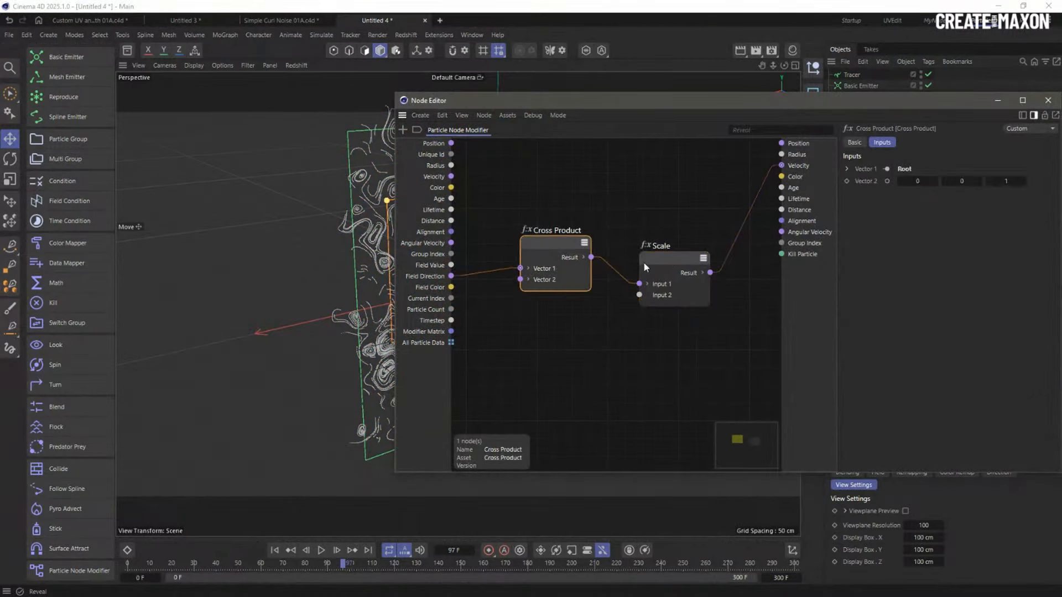
drag(906, 101, 830, 472)
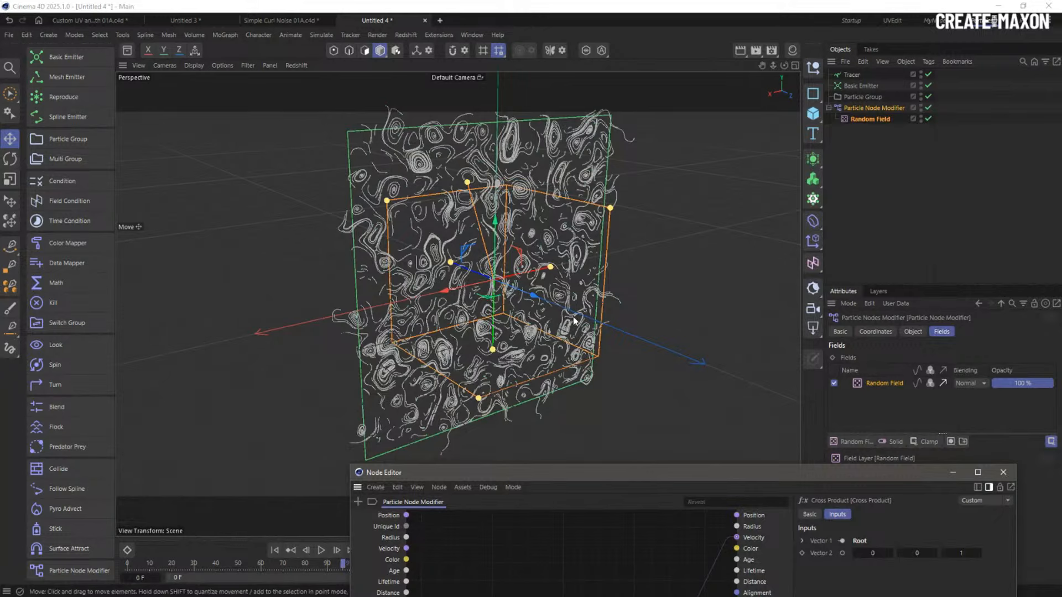
alt+drag(537, 307, 500, 314)
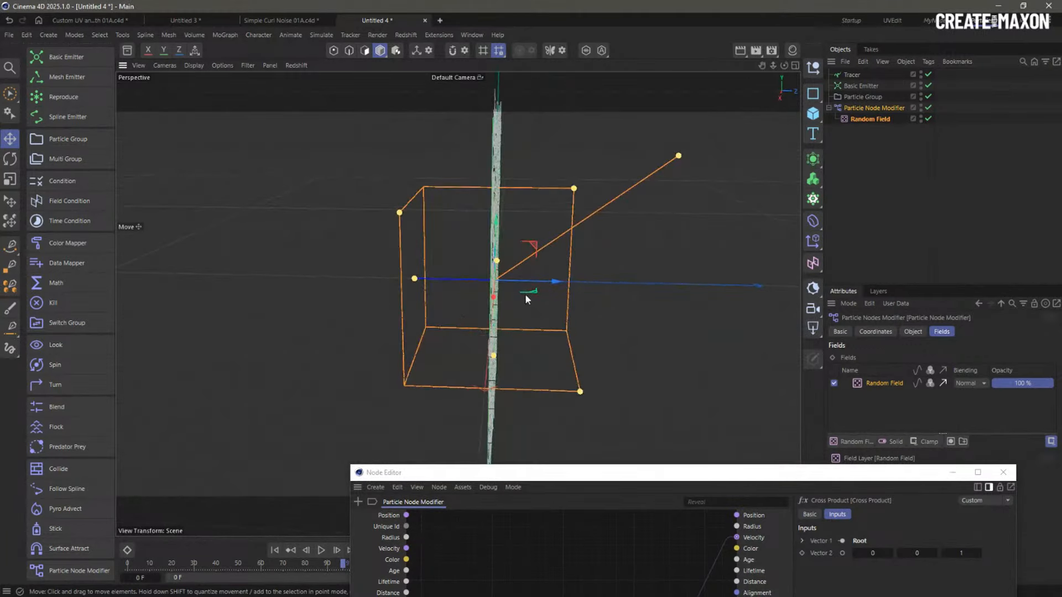
alt+drag(577, 287, 625, 204)
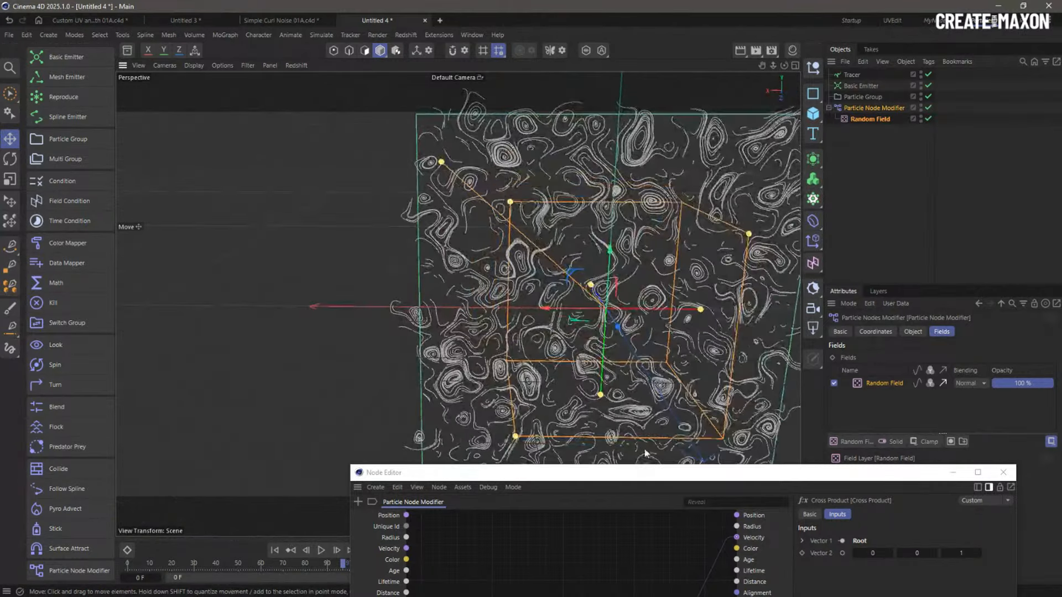
drag(659, 475, 458, 186)
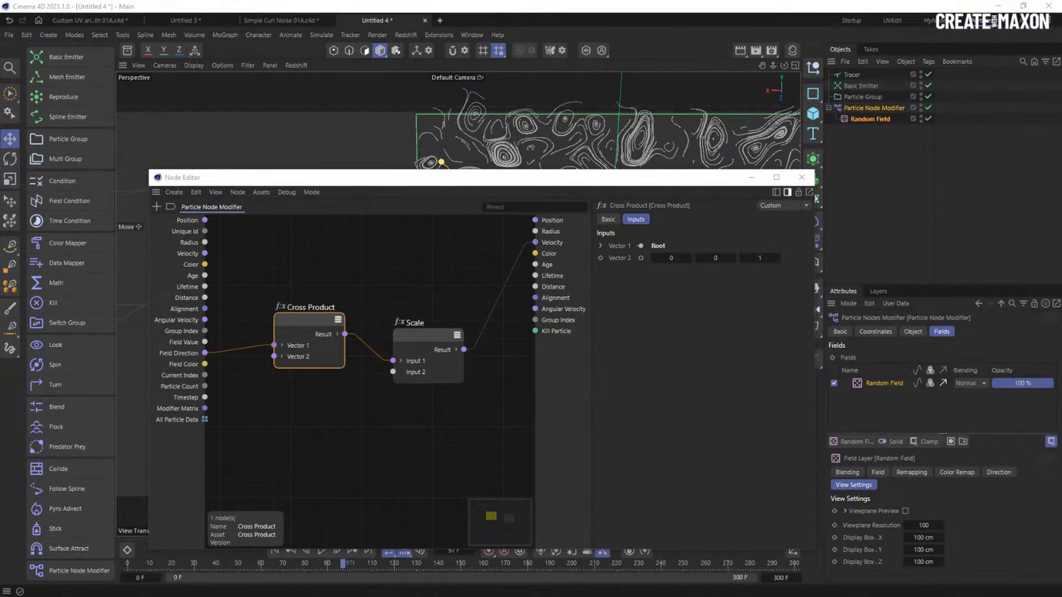
Open Surface Curl Noise 01A.c4d, close the Node Editor, and run the simulation to examine the traced sphere up close
drag(1061, 221, 881, 249)
click(881, 249)
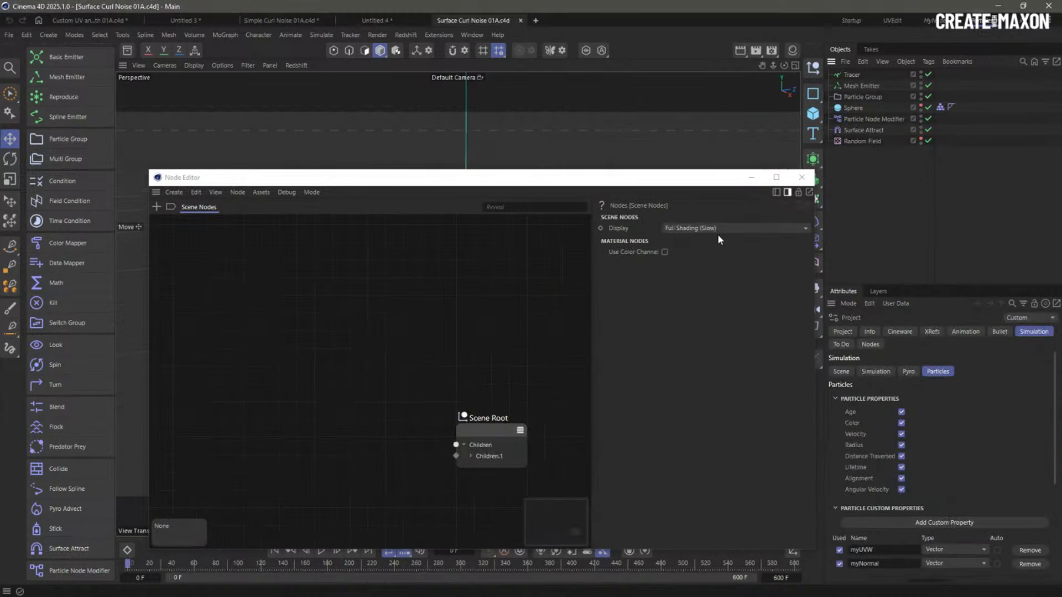
click(801, 179)
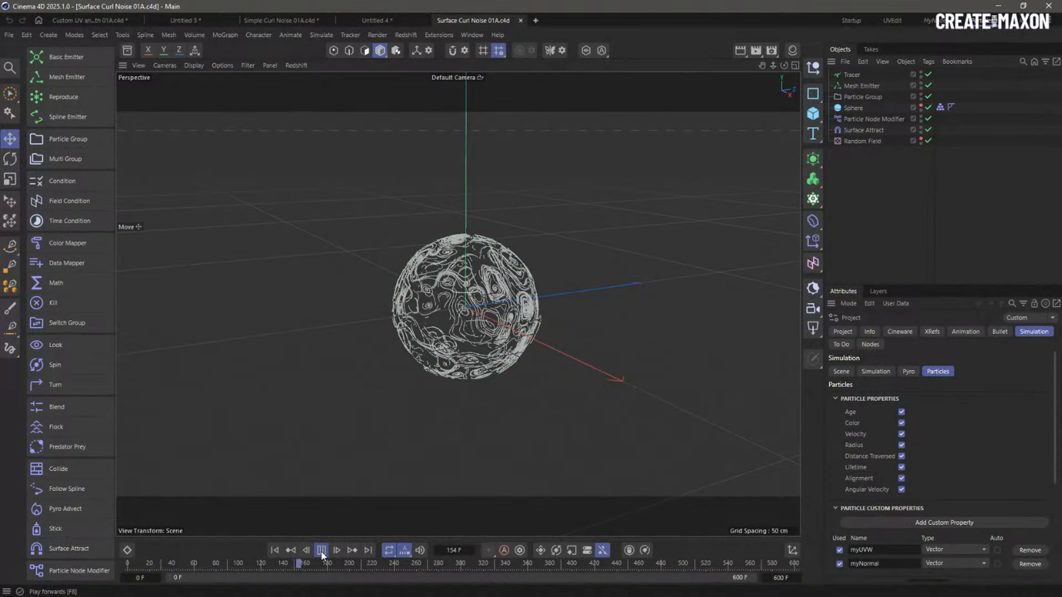
click(321, 551)
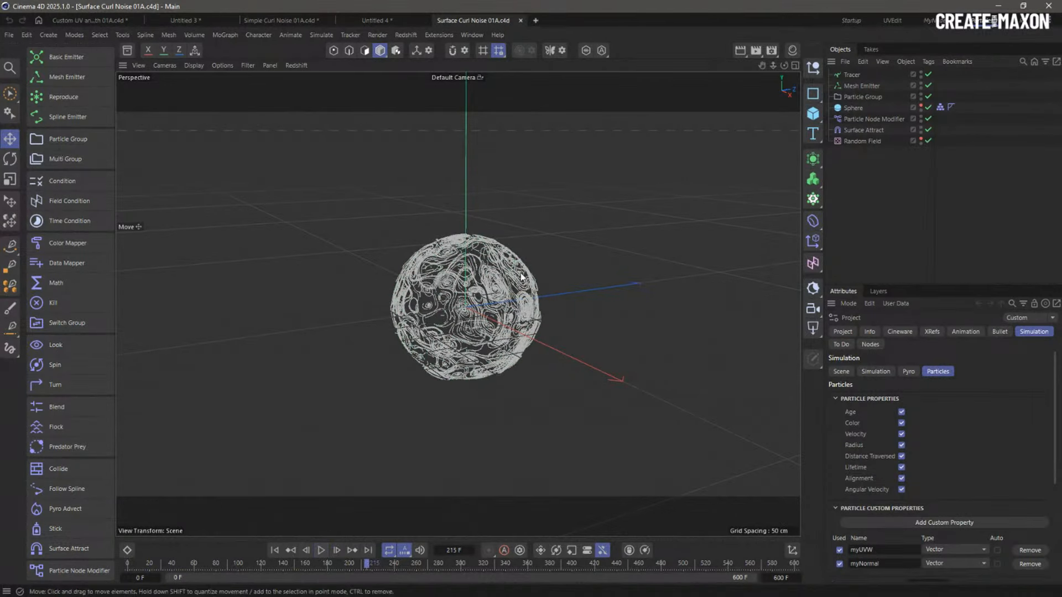
scroll(528, 312, up, 8)
mouse_move(521, 289)
alt+mouse_down()
mouse_move(411, 294)
mouse_move(586, 231)
alt+mouse_up()
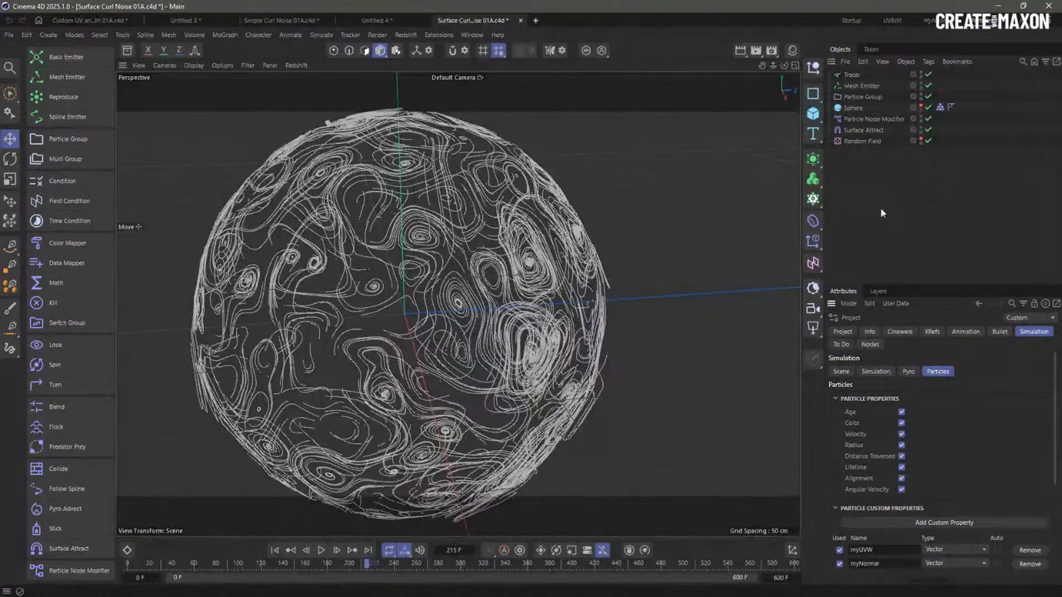
Review the project's custom particle properties and the Mesh Emitter's Output settings for the surface normal
click(852, 399)
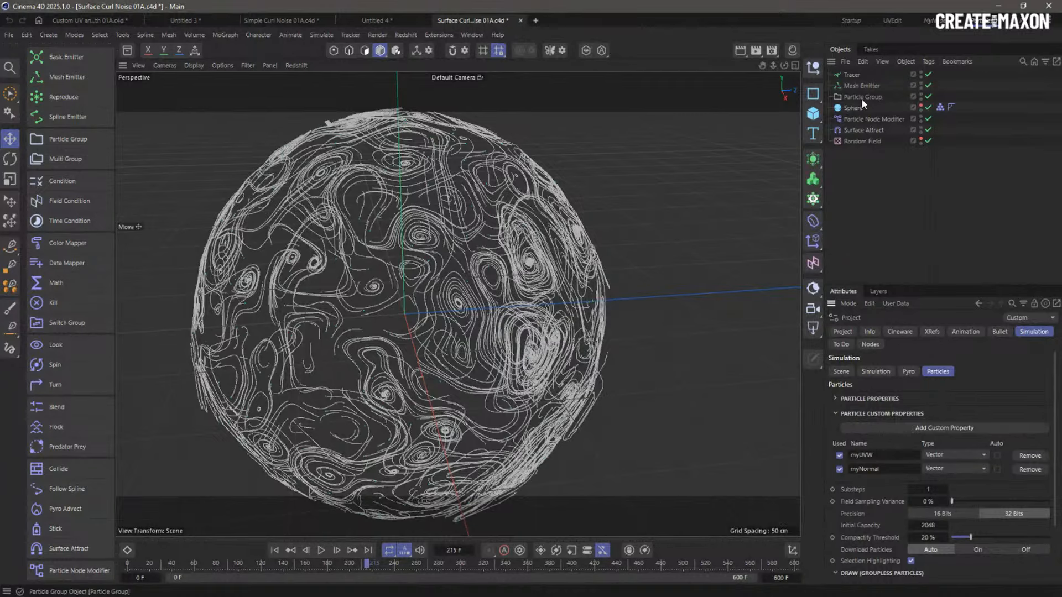
click(853, 86)
click(950, 333)
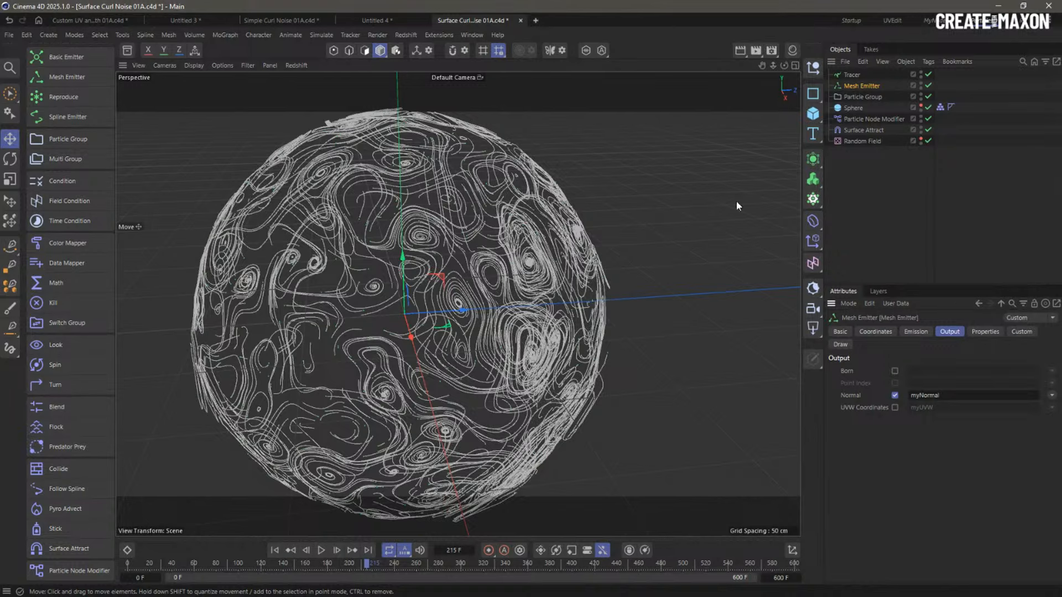
Replace the Get Particle Property node in the Particle Node Modifier's graph with a newly added Get Particle Property node
double_click(839, 119)
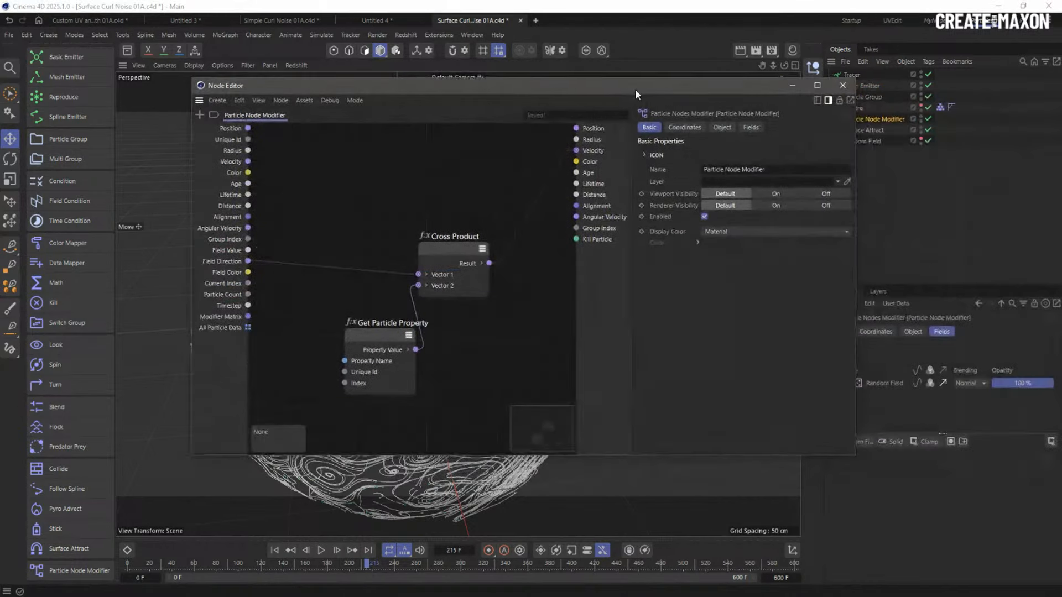
drag(383, 336, 330, 319)
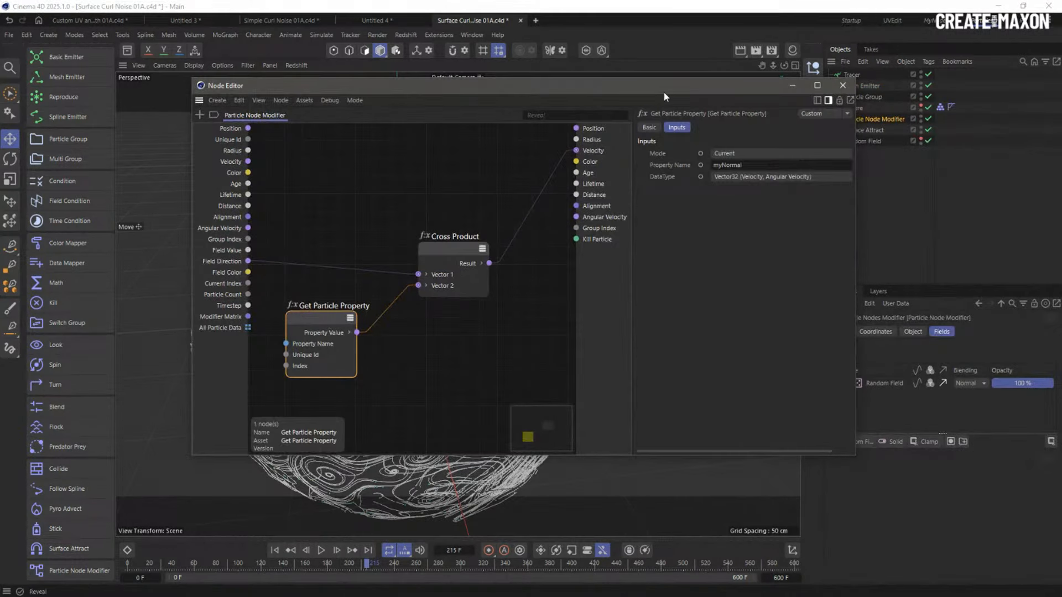
drag(663, 92, 579, 77)
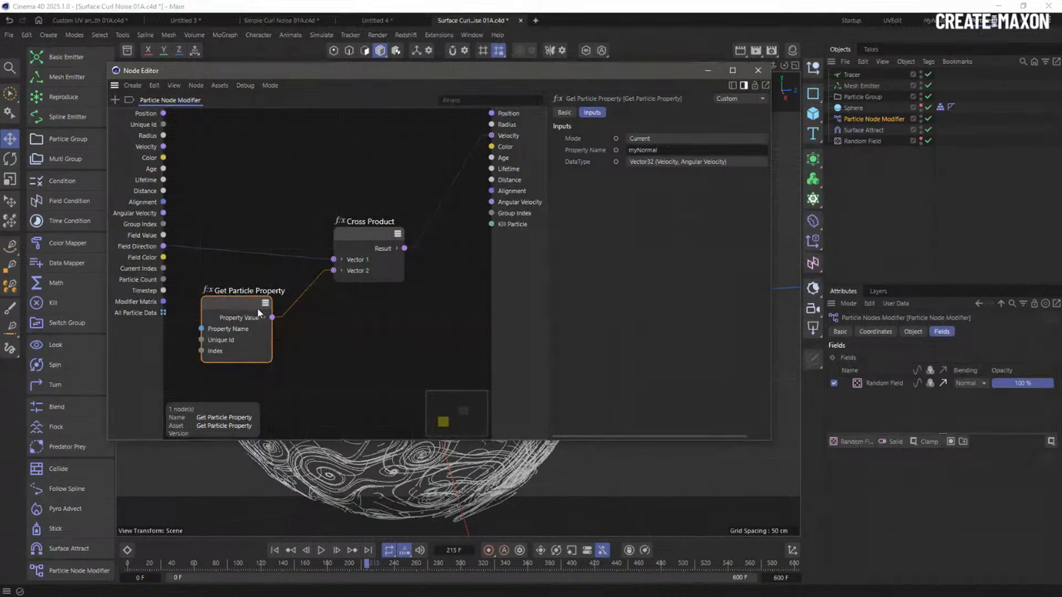
key(Delete)
double_click(267, 317)
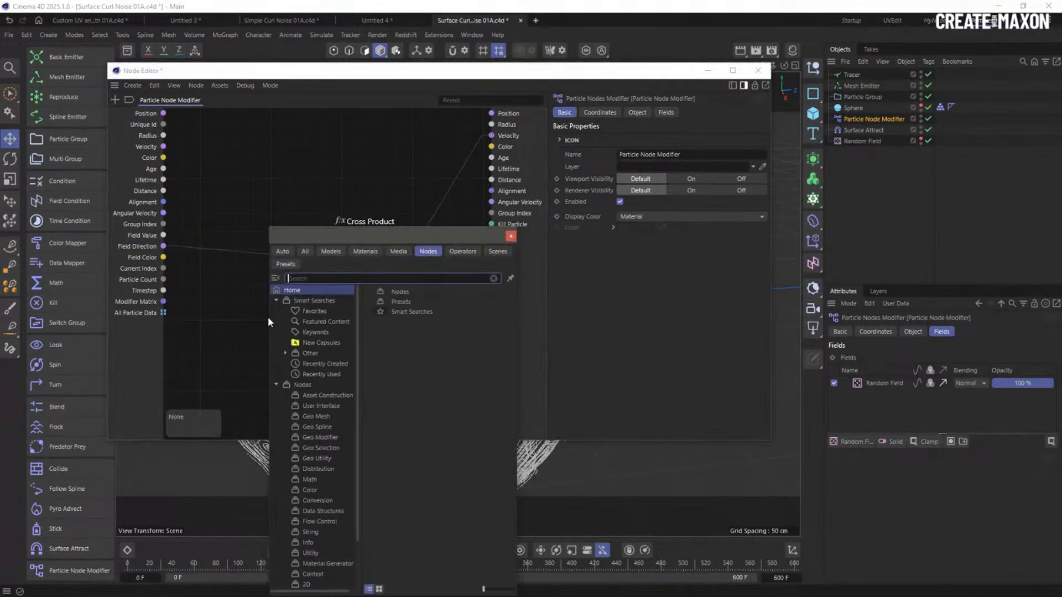
text(get)
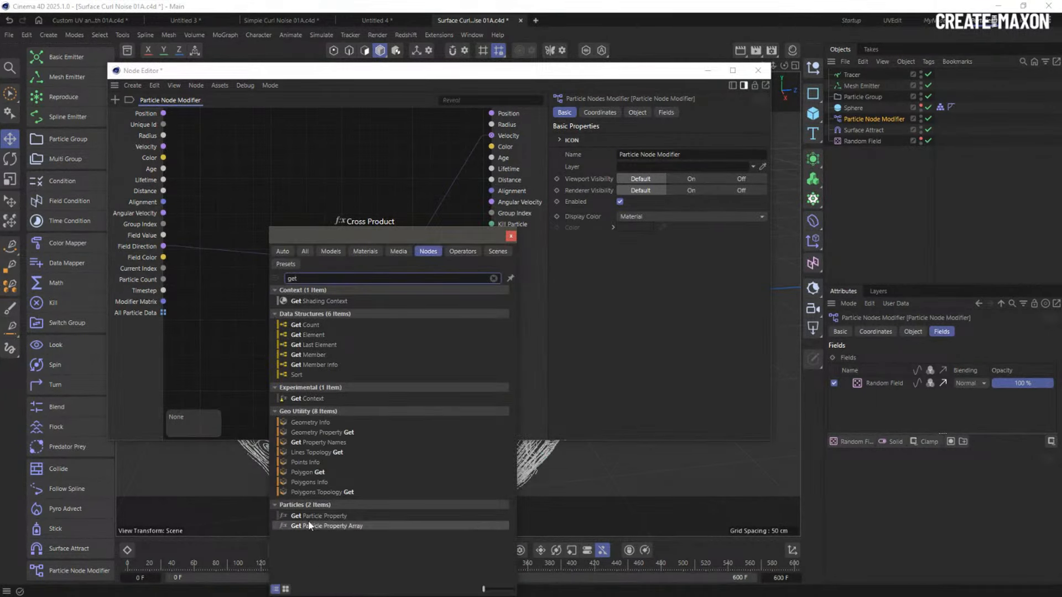
drag(319, 516, 231, 306)
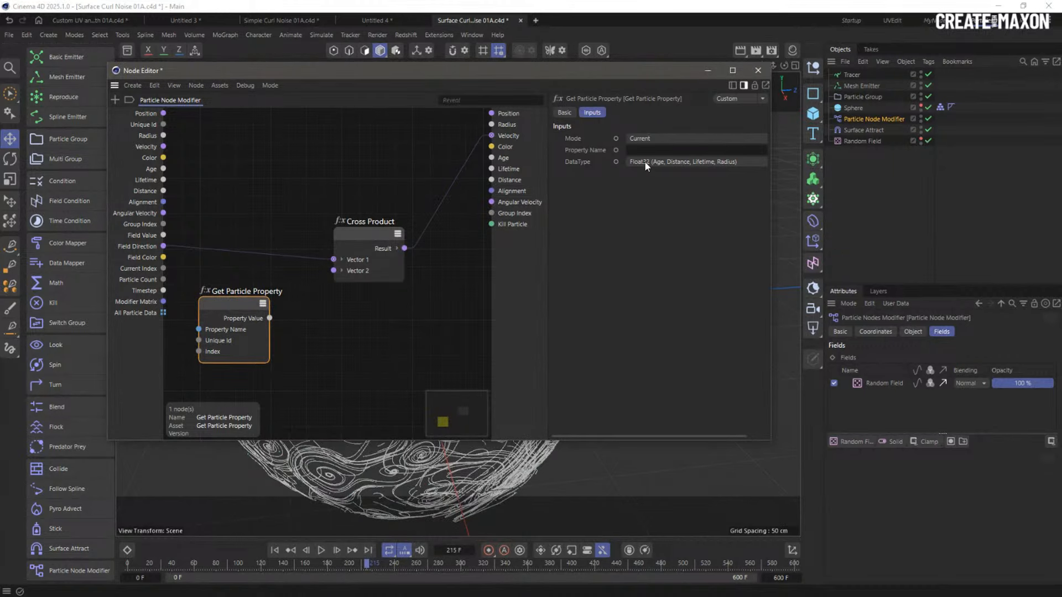
Copy the custom property name myNormal into the Get Particle Property node's Property Name and set its DataType to Vector64 (Position)
click(867, 240)
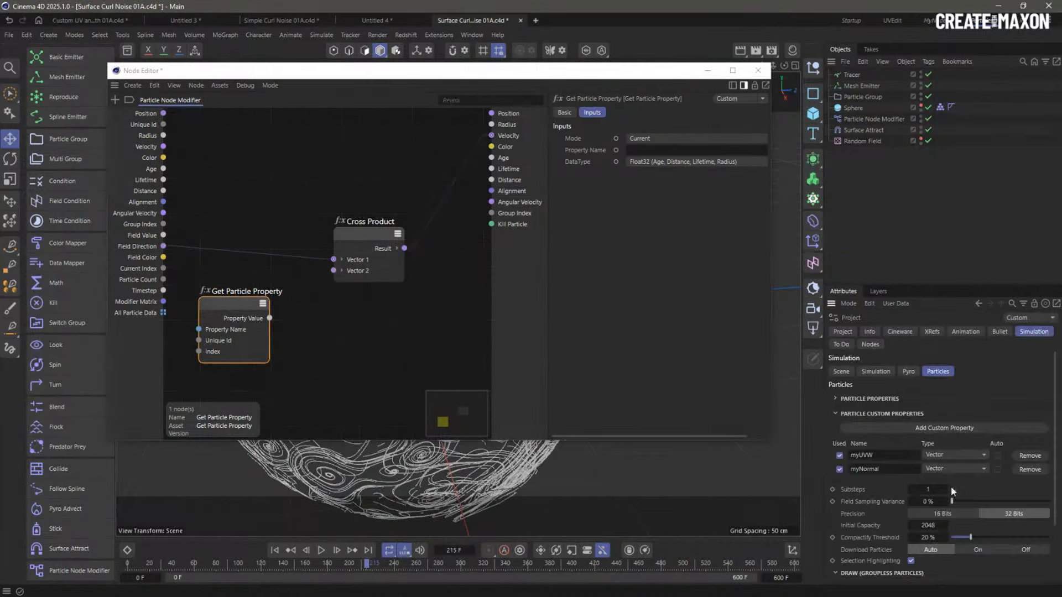
double_click(896, 471)
key(ctrl+c)
click(656, 150)
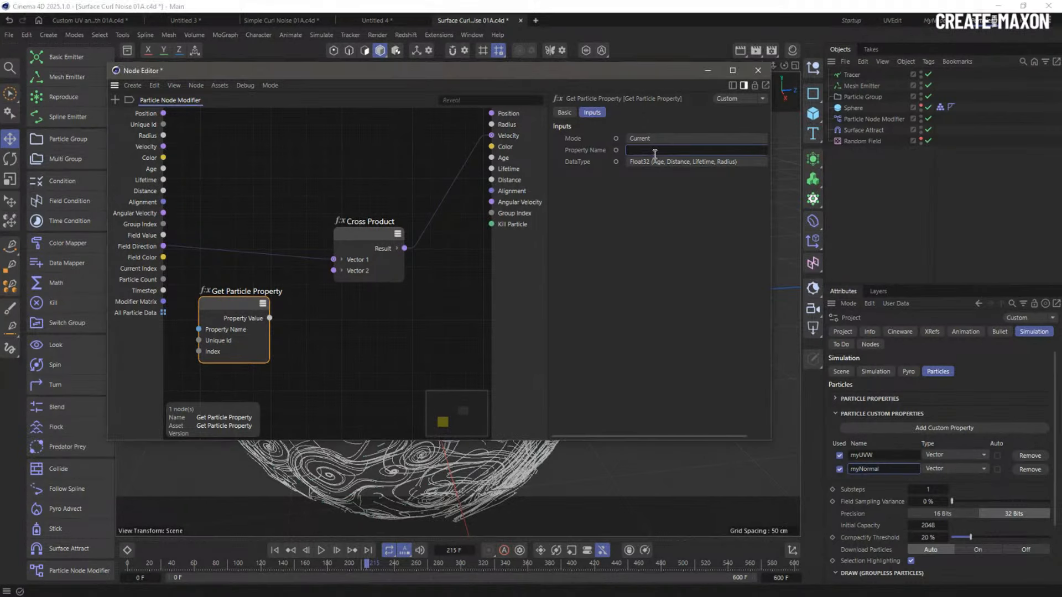
key(ctrl+v)
click(655, 161)
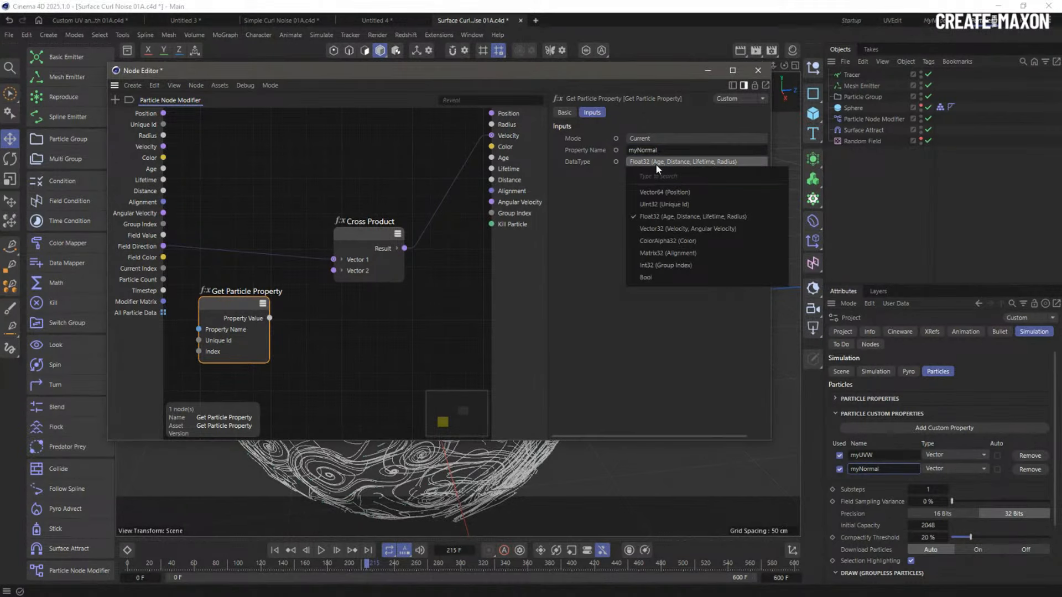
click(671, 192)
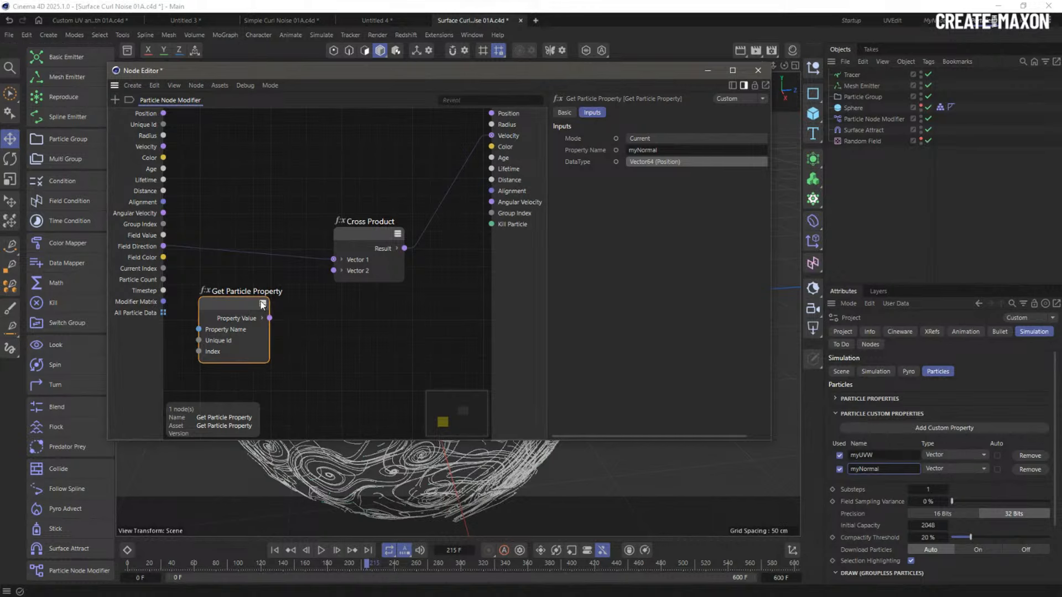
Connect the Get Particle Property node's Property Value to the Cross Product's Vector 2, and close the Node Editor
drag(202, 285, 202, 288)
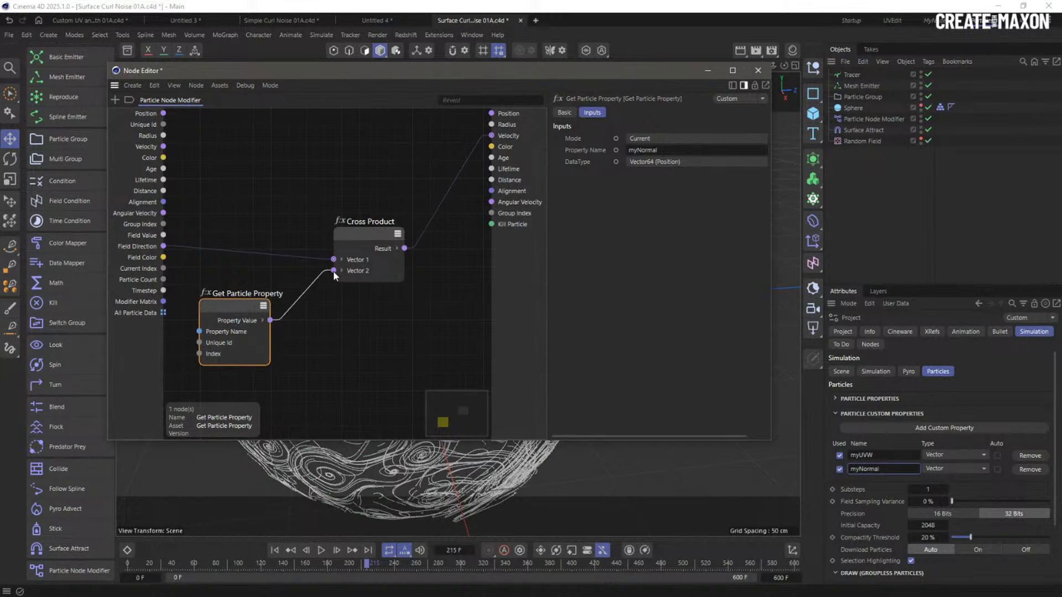
click(367, 234)
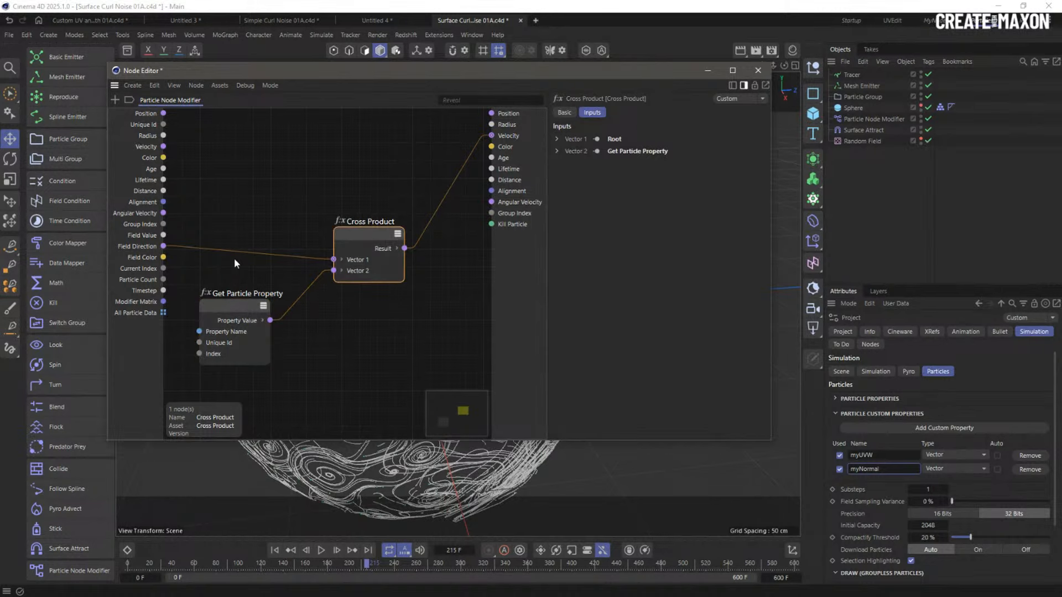
click(764, 70)
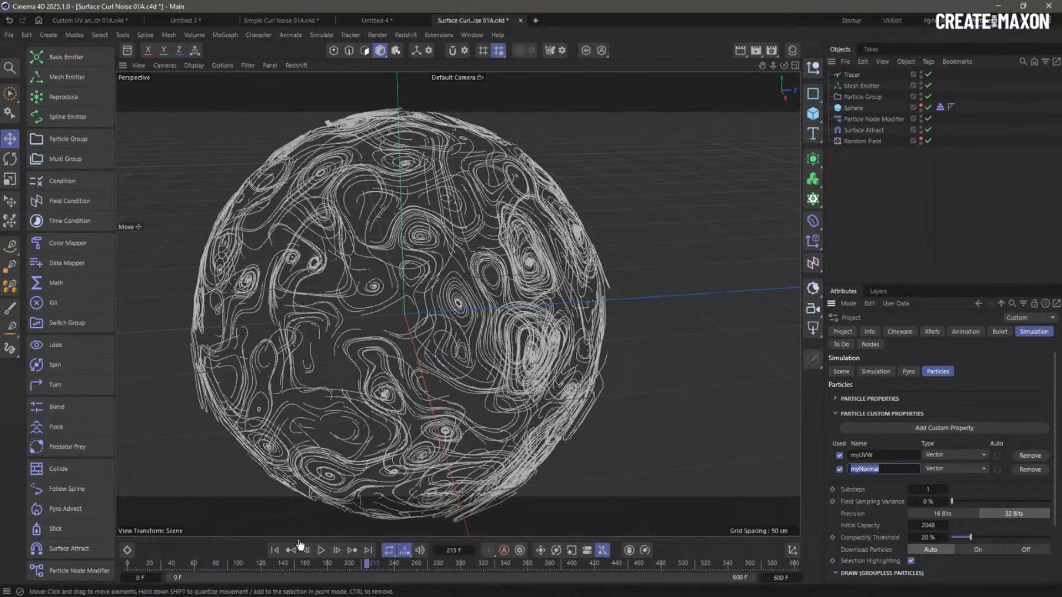
Replay the simulation from the start, stop it, and examine the traced particle paths around the sphere
click(307, 554)
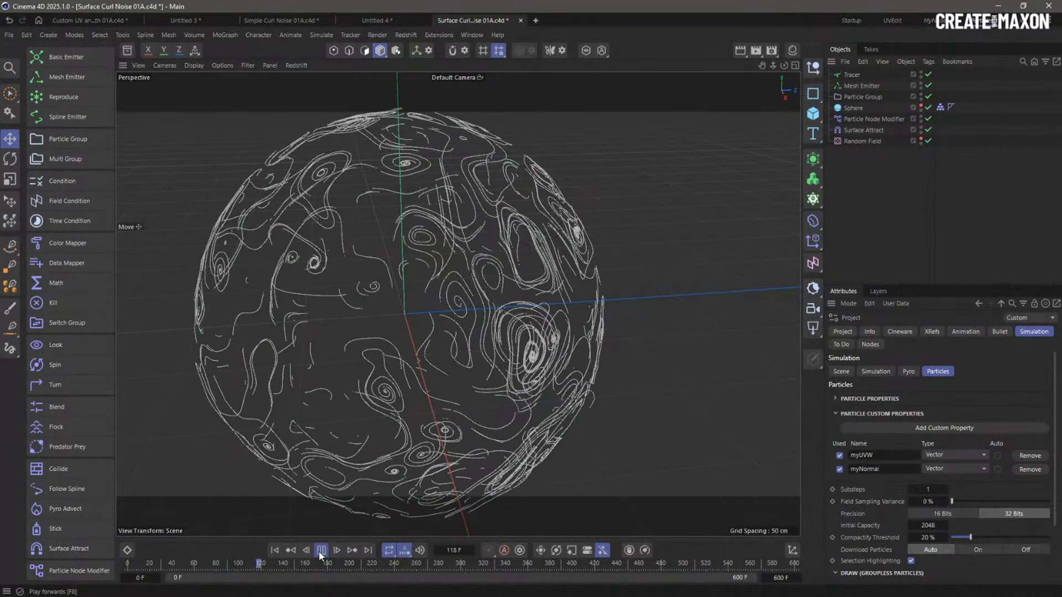
click(320, 550)
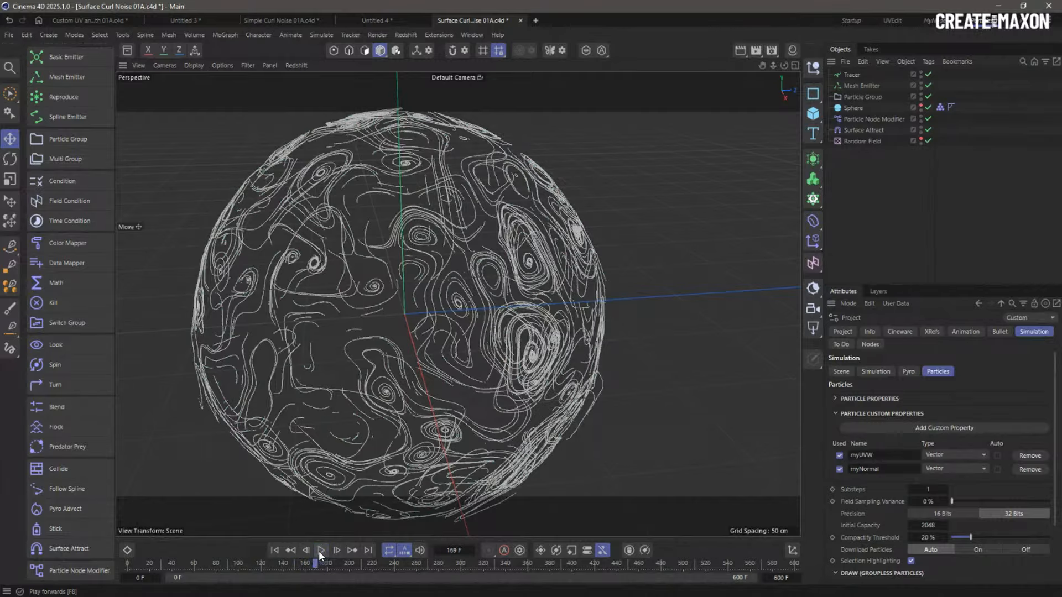
alt+drag(539, 282, 523, 298)
Review the Surface Attract modifier's settings, disable the modifier, and replay the simulation from the start
click(864, 130)
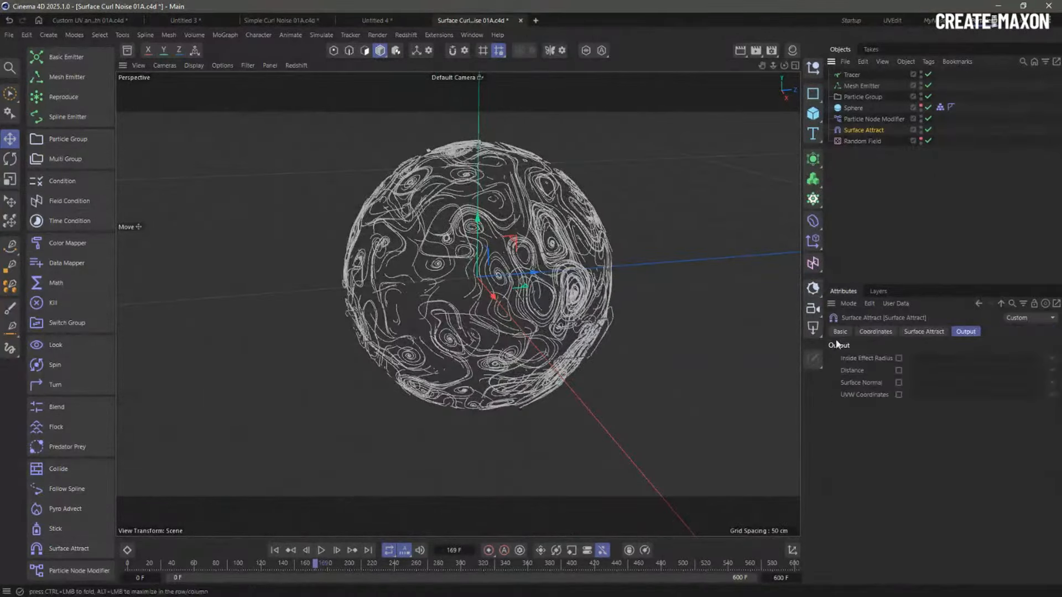
click(921, 331)
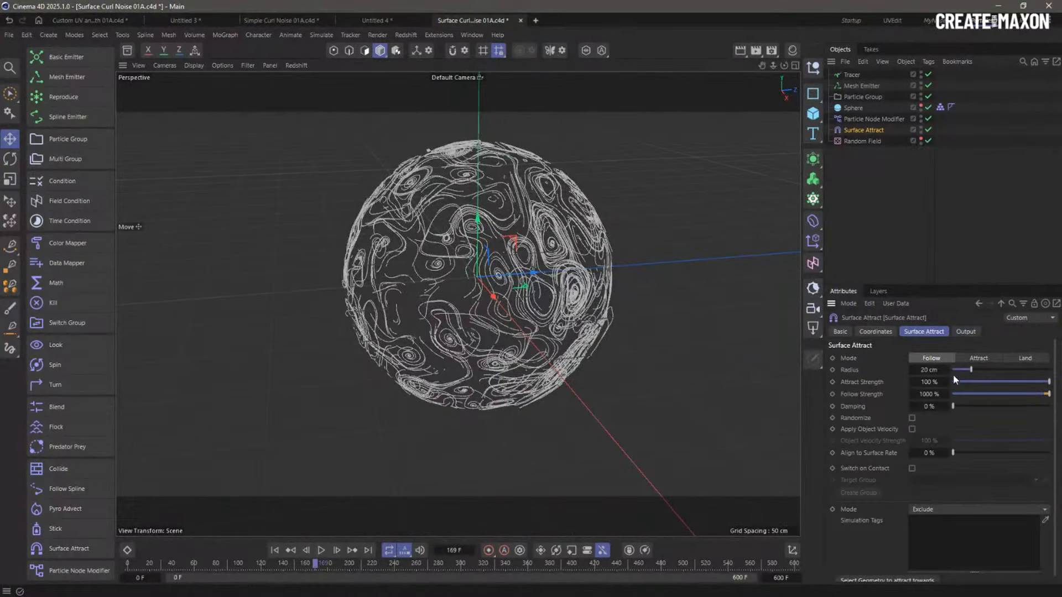
click(928, 130)
click(274, 550)
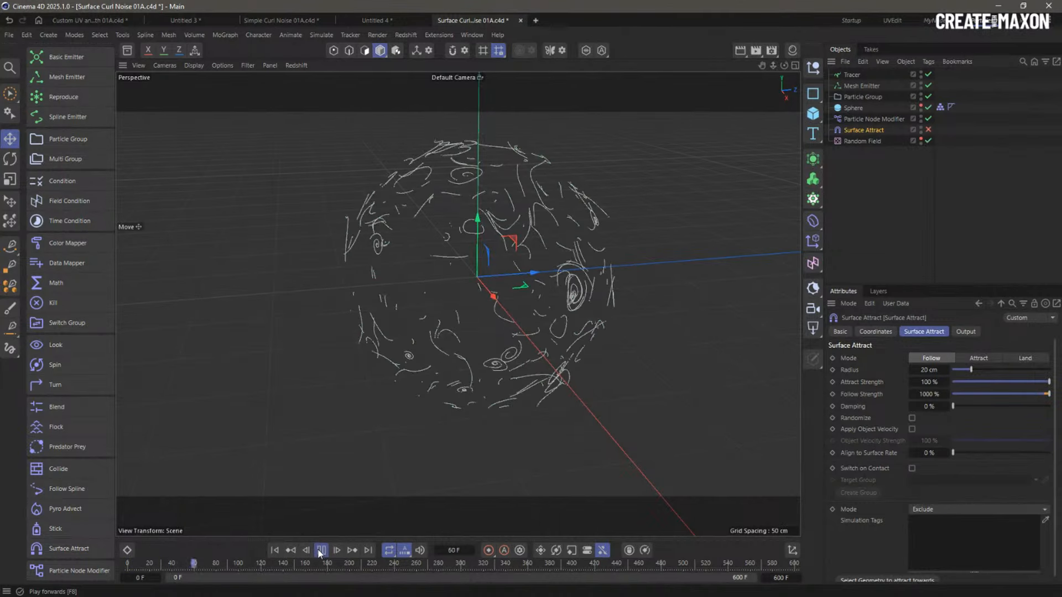
Set the Mesh Emitter's emission rate to 1000 particles per second
click(851, 87)
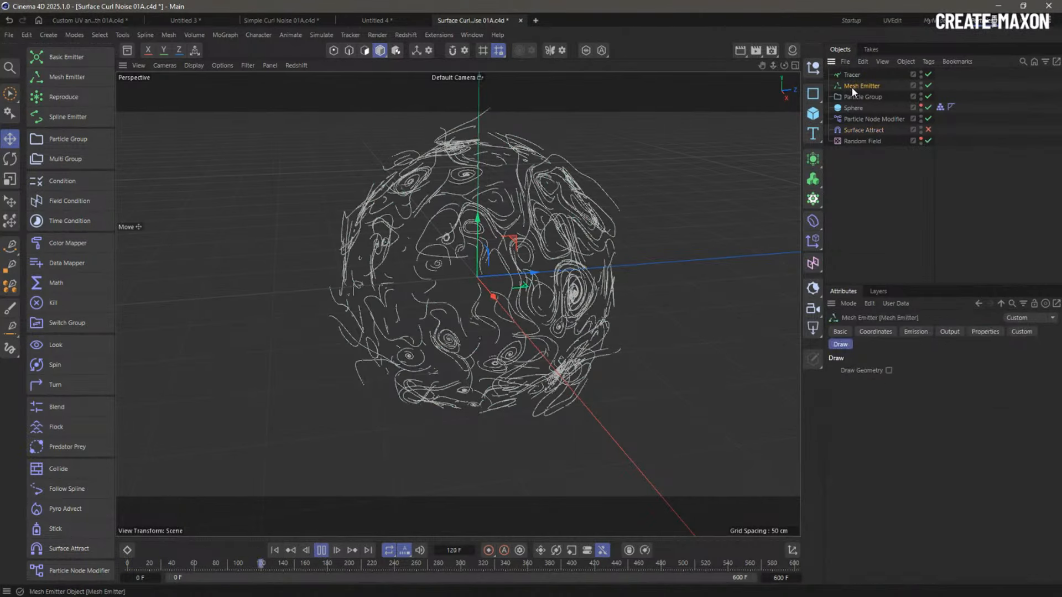
click(915, 332)
click(914, 452)
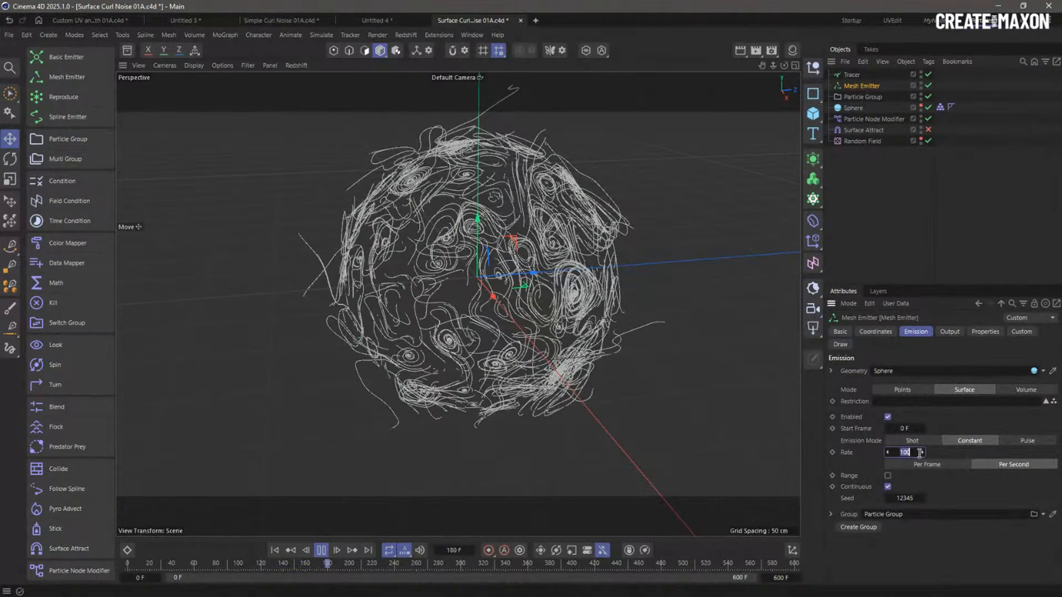
text(0)
key(Return)
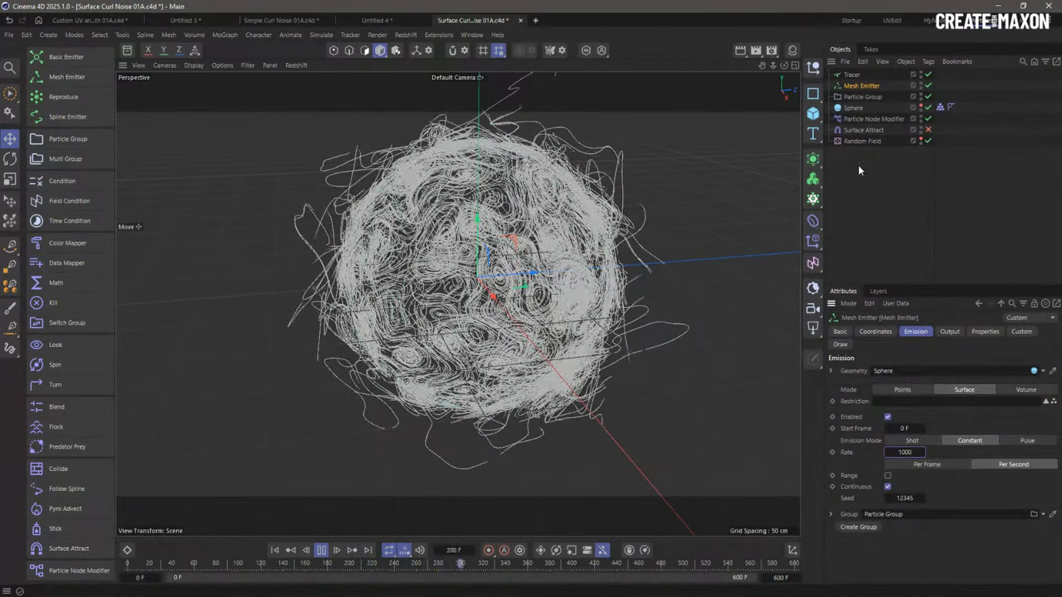
Limit the Tracer's paths From End with an Amount of 65 and a Variance of 30
click(852, 75)
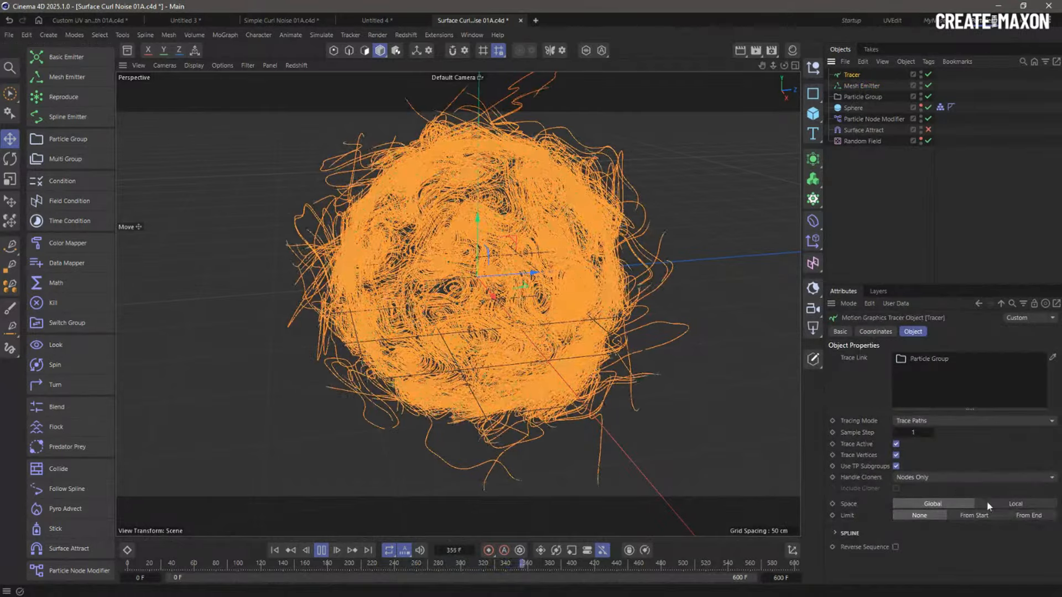
click(1020, 515)
click(1019, 515)
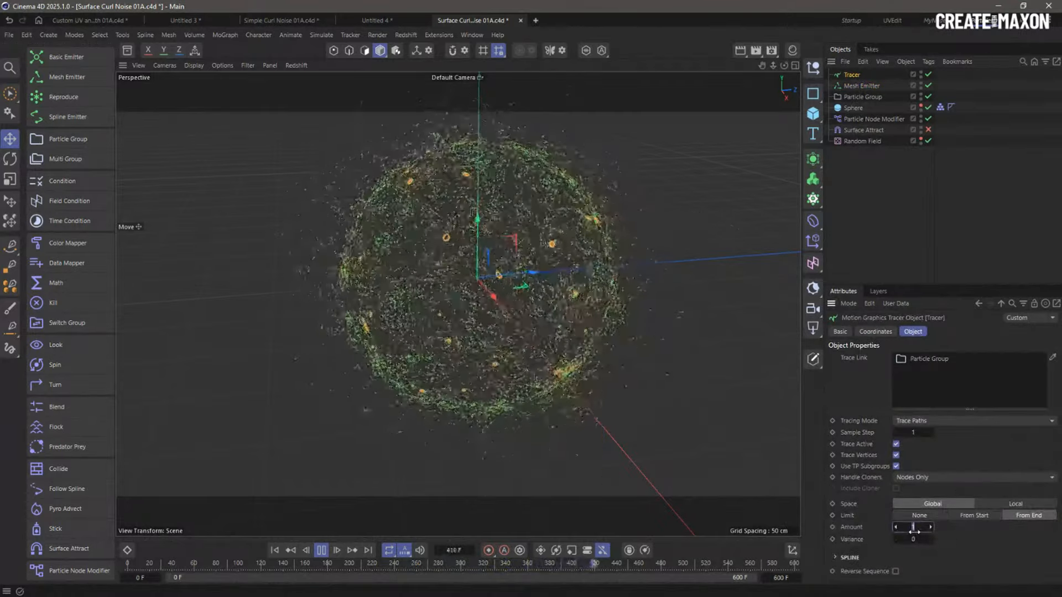
double_click(914, 539)
text(30)
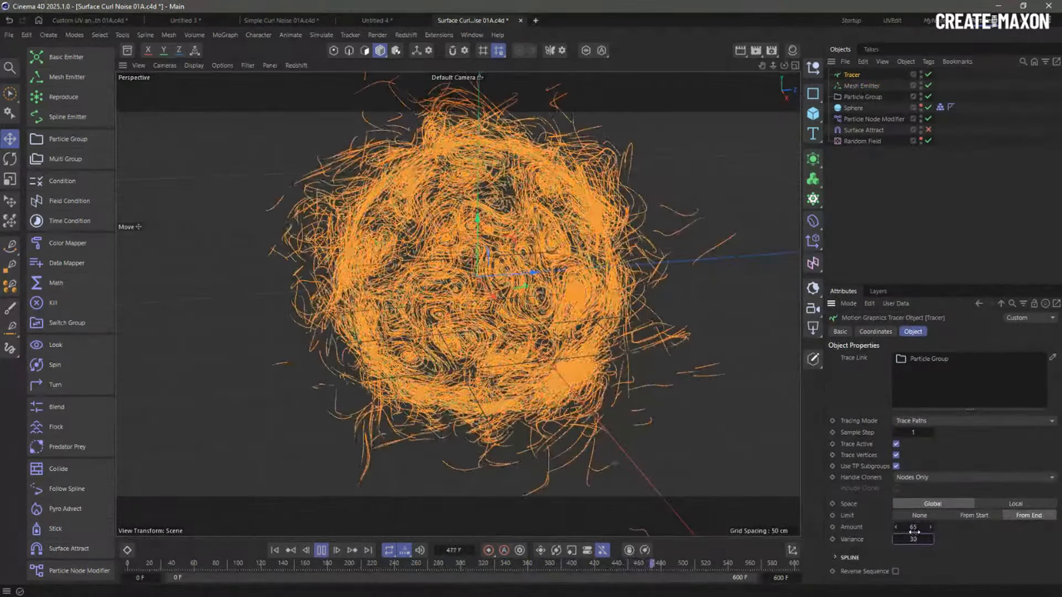
Replay the simulation from the start, examine the denser traces around the sphere, and rewind to frame 0
click(275, 551)
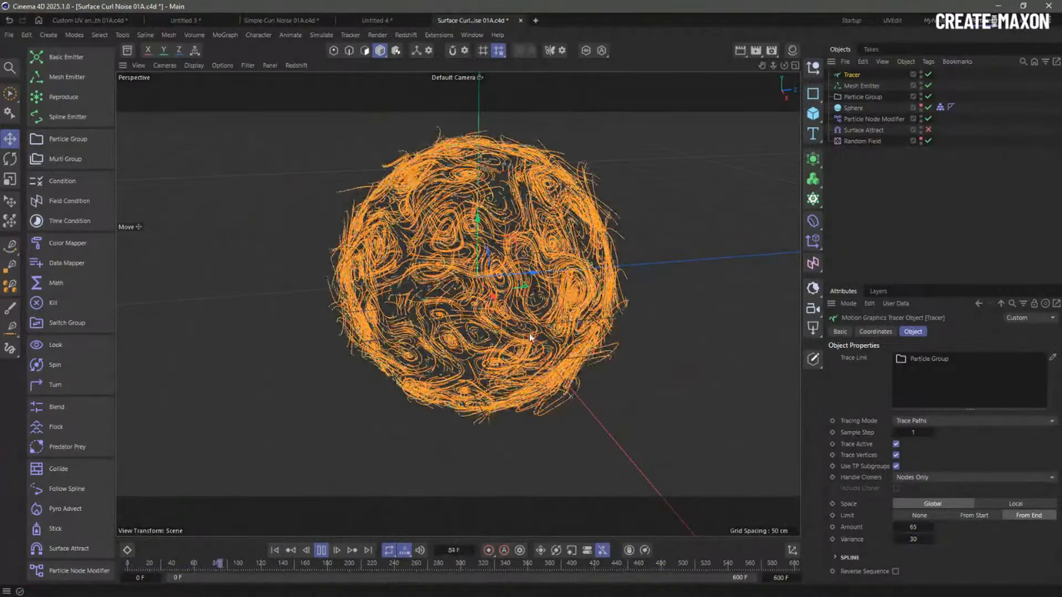
alt+drag(556, 305, 483, 314)
scroll(570, 299, down, 4)
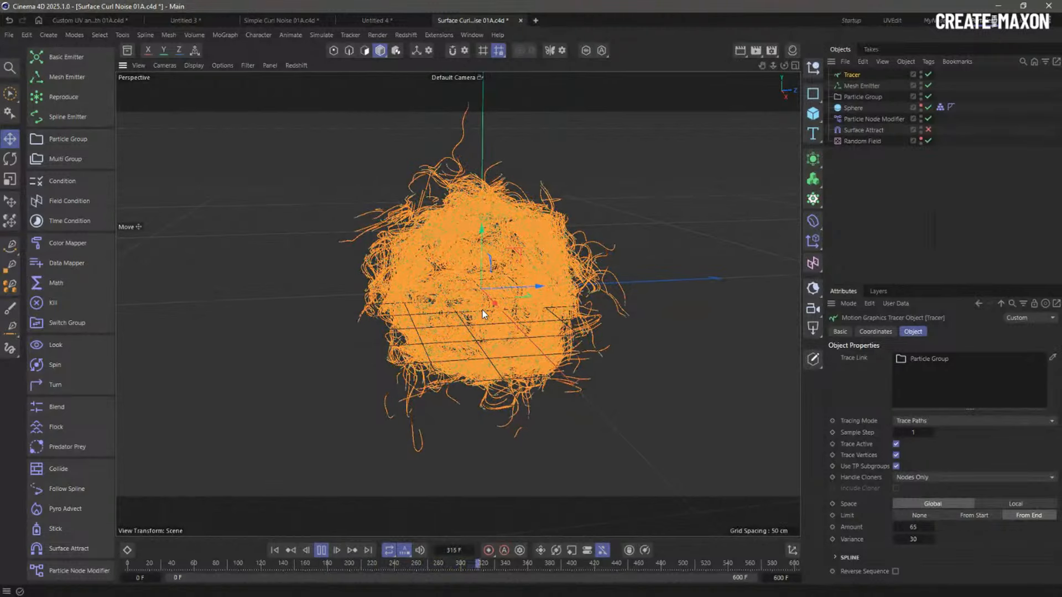
click(323, 551)
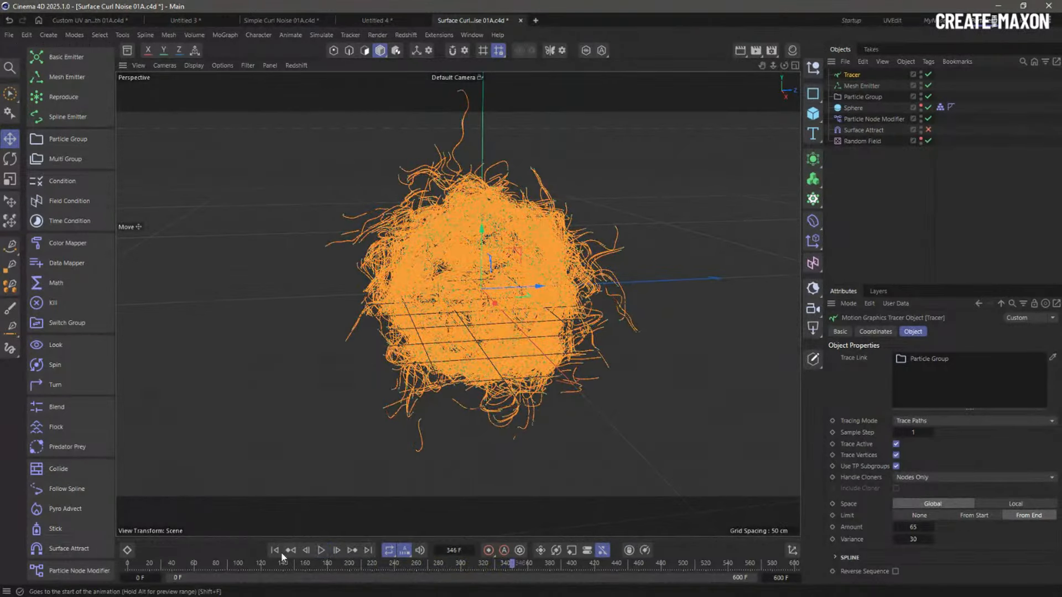
click(276, 551)
Open the Particle Node Modifier's graph, review the Cross Product's connections, and close the Node Editor
double_click(839, 118)
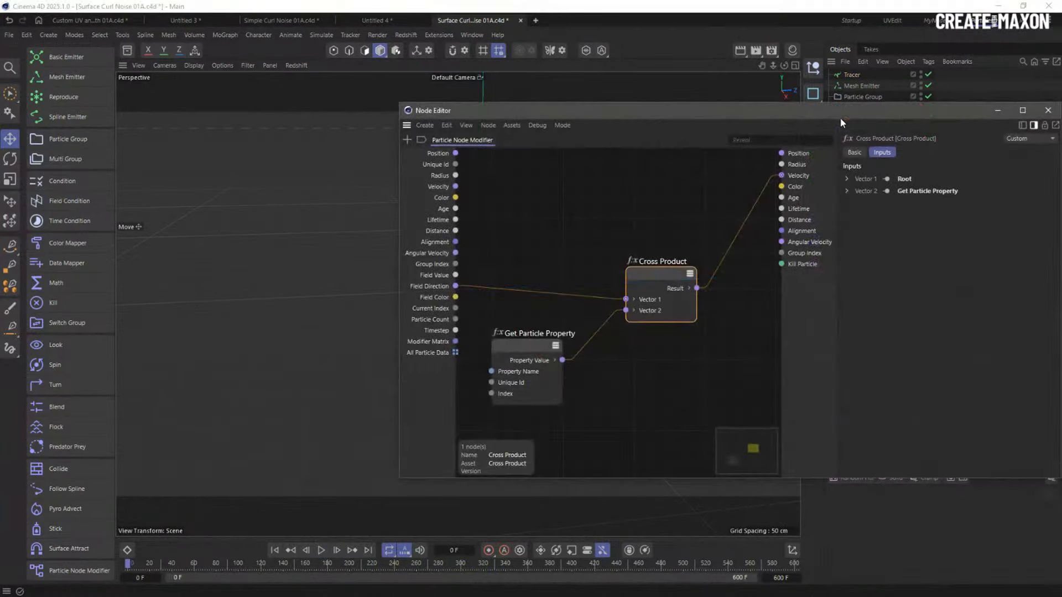
drag(587, 112, 421, 119)
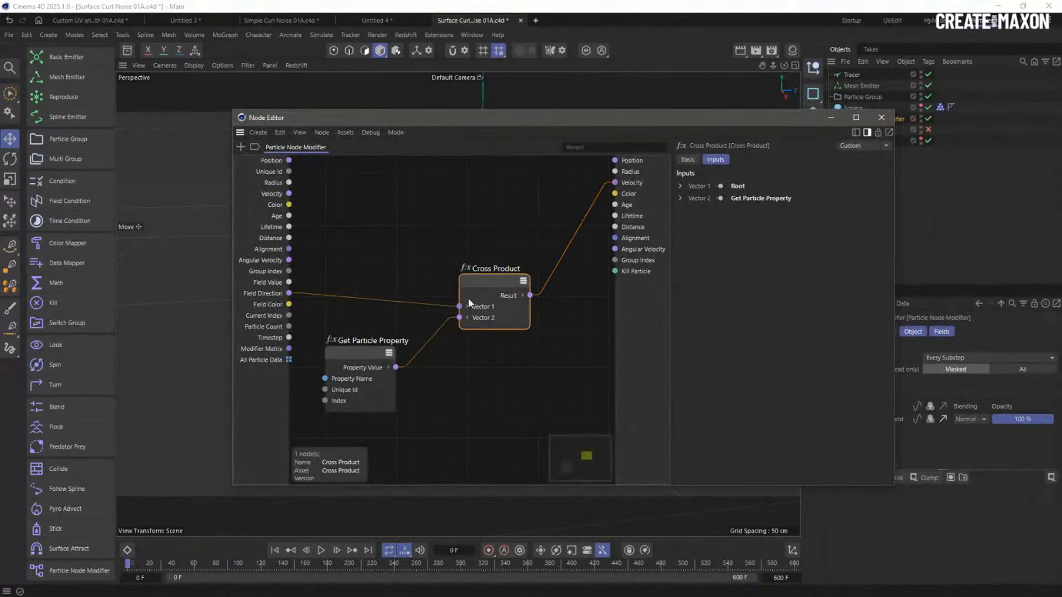
drag(487, 282, 476, 256)
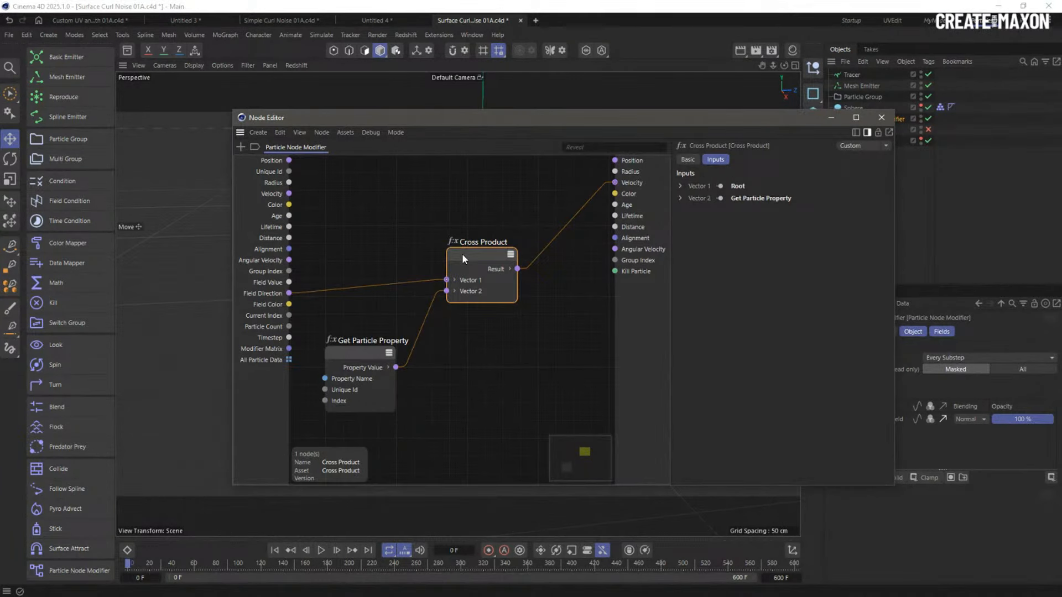
drag(535, 117, 471, 125)
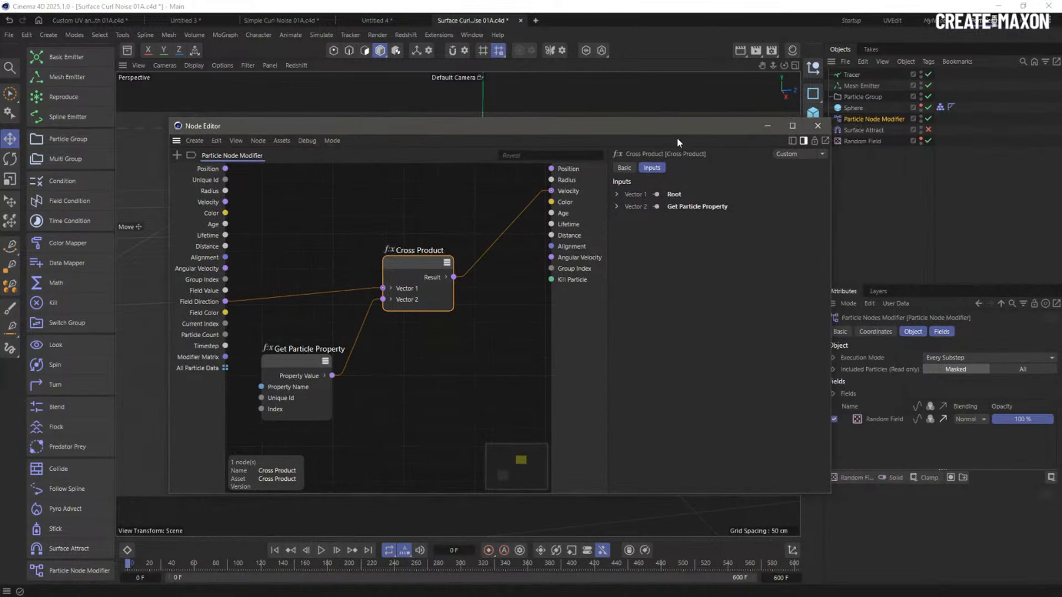
click(818, 127)
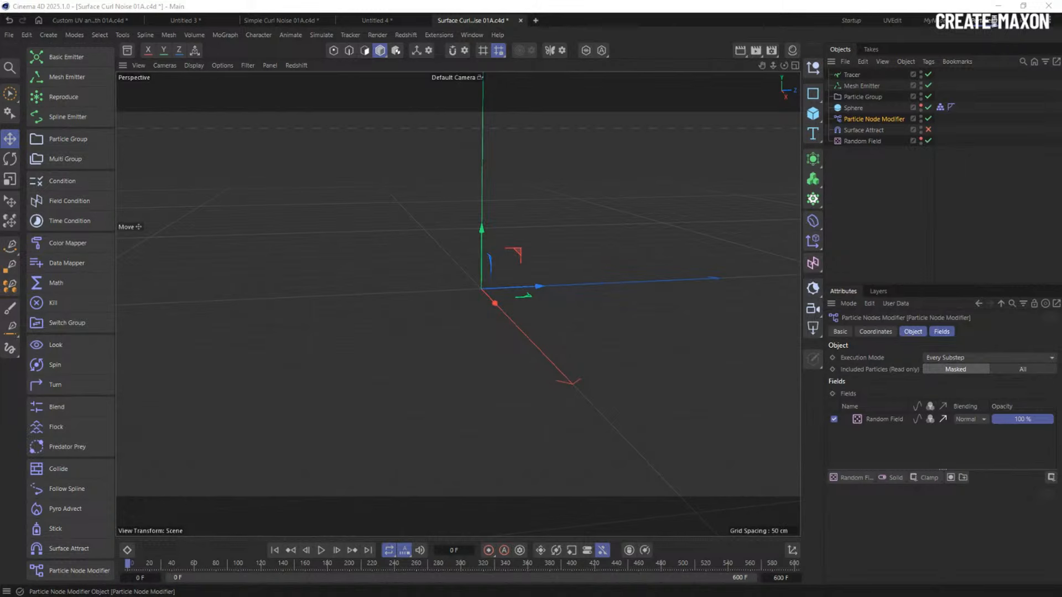
Open the Twirly Particles 01A.c4d project and show its Particle Node Modifier's graph in an enlarged Node Editor
drag(954, 186, 867, 218)
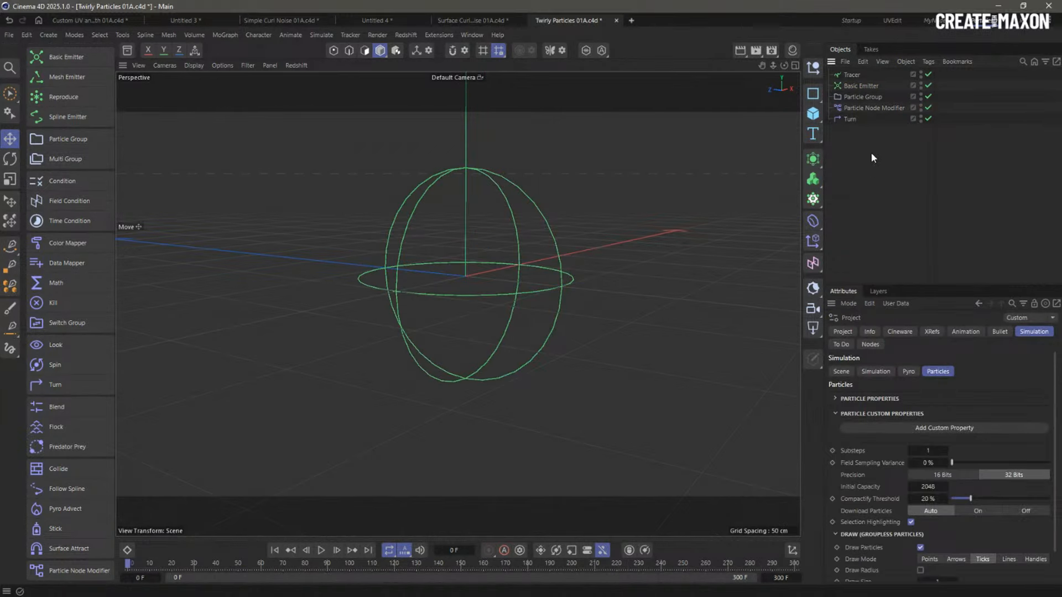
double_click(839, 108)
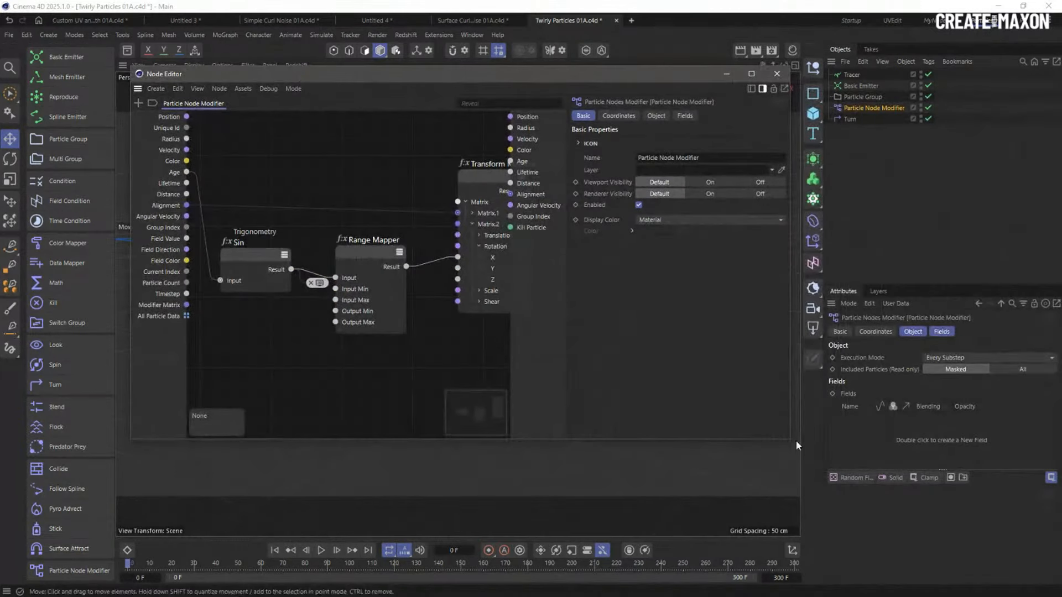
drag(791, 442, 1029, 519)
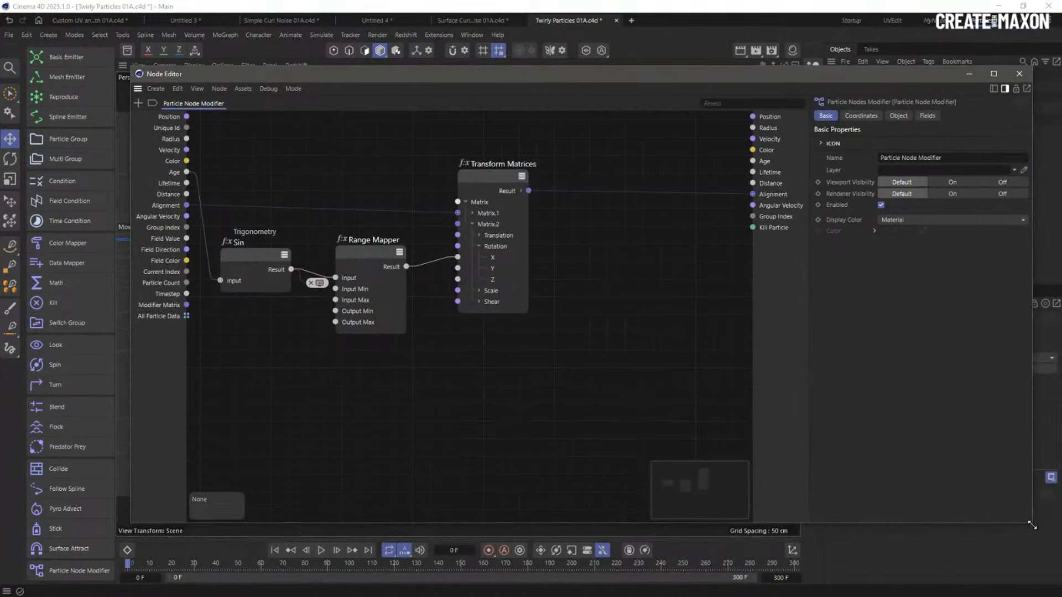
Space out the Sin, Range Mapper and Transform Matrices nodes, review the Range Mapper's inputs, and move the Node Editor out of view
drag(478, 178, 545, 195)
drag(260, 258, 262, 263)
drag(364, 256, 381, 262)
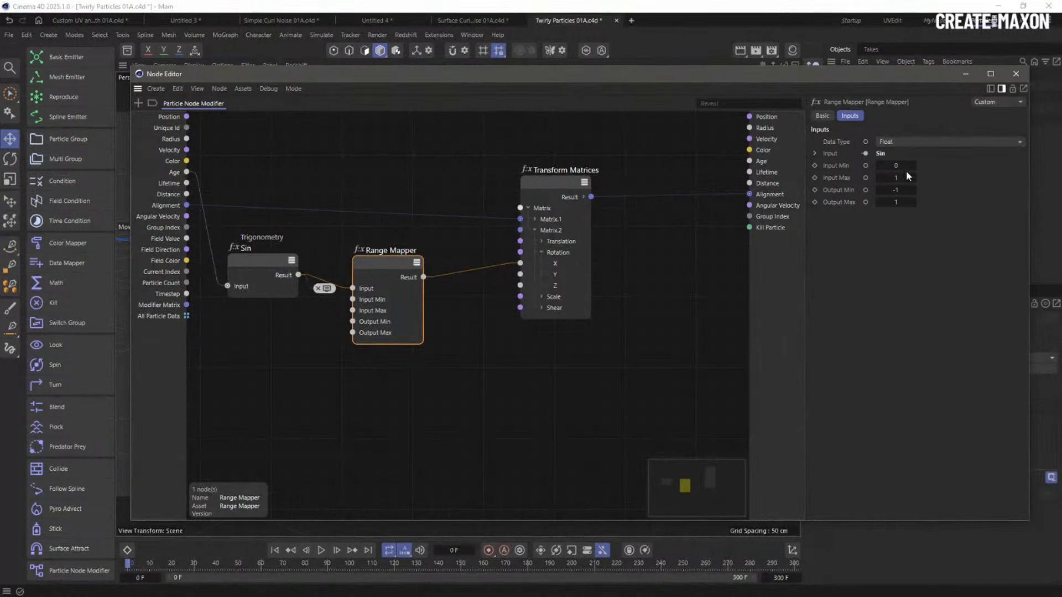
drag(384, 269, 392, 268)
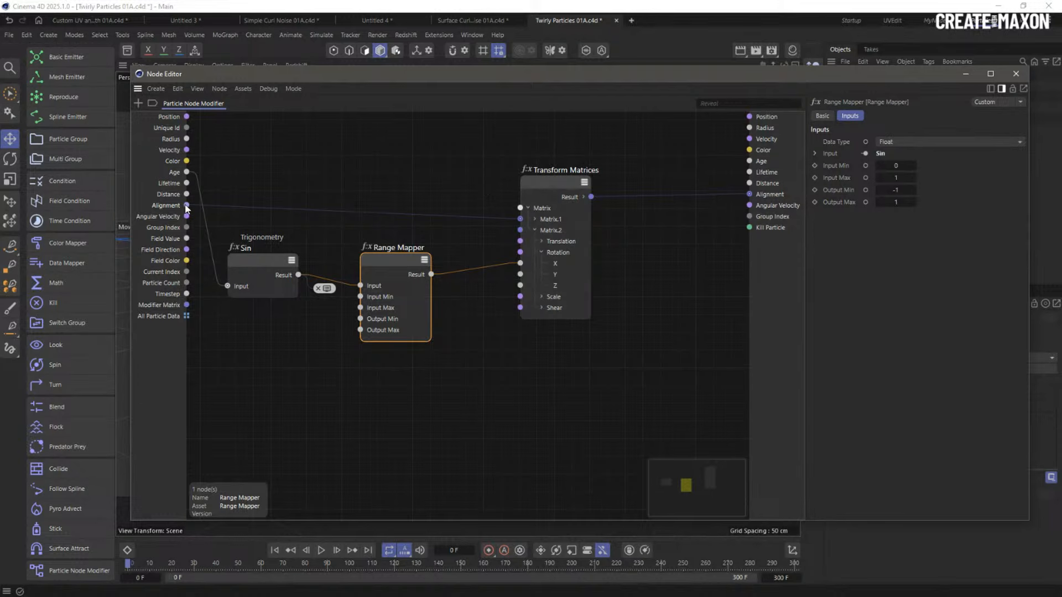
drag(646, 80, 614, 596)
Review the Turn modifier's settings and play the simulation to watch the particles' twirling paths
click(850, 119)
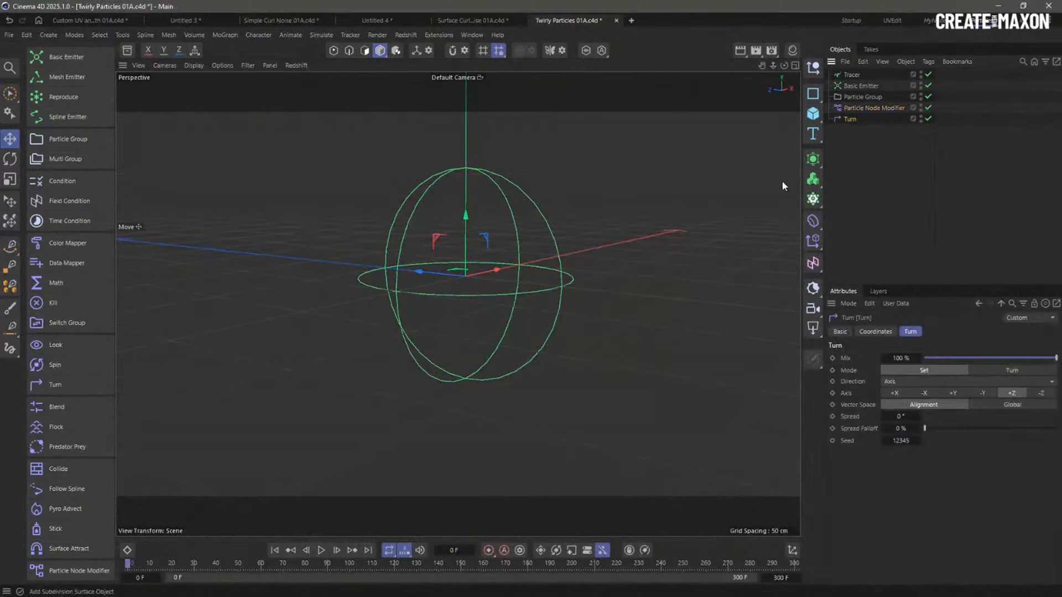
click(321, 550)
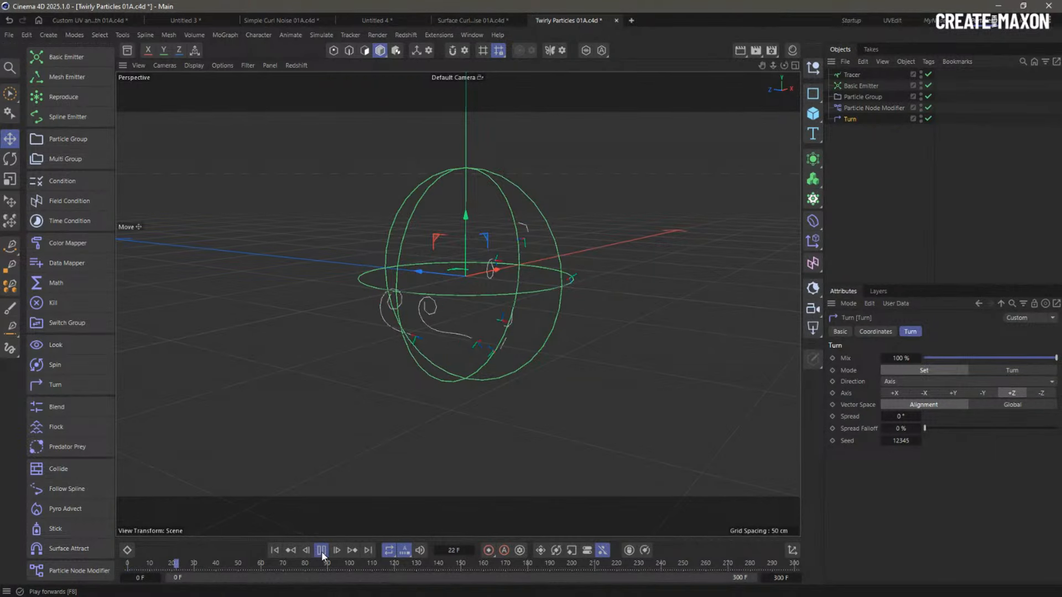
alt+right_drag(503, 303, 439, 330)
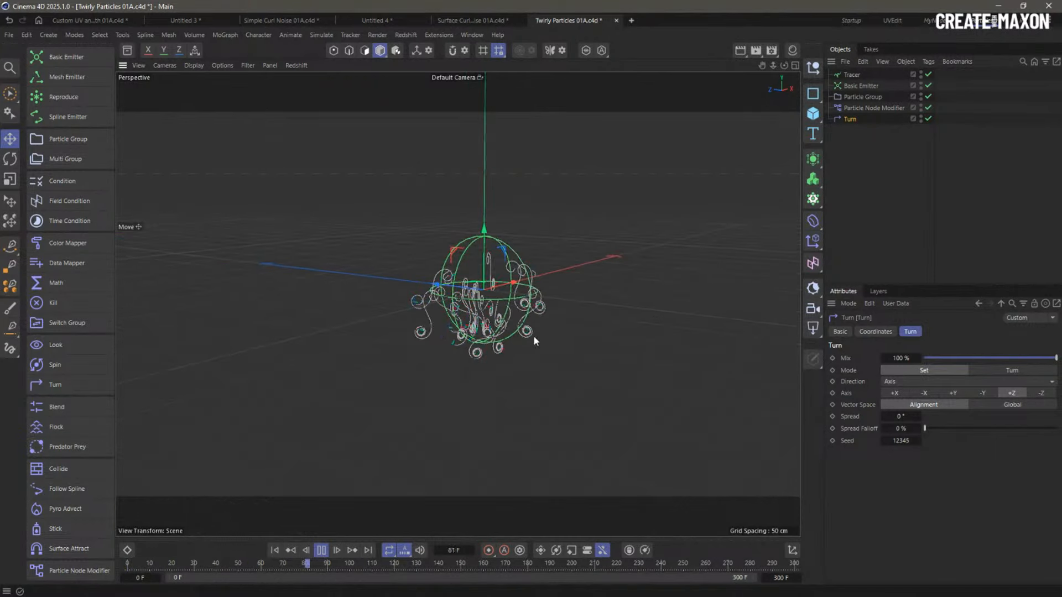
alt+drag(512, 305, 520, 376)
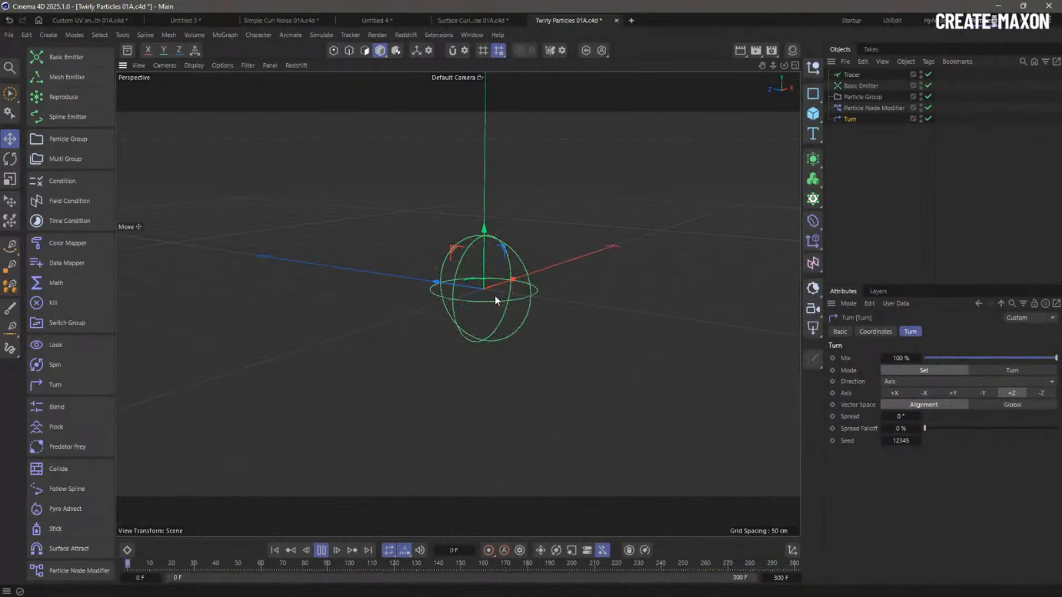
Extend the project's end frame to 600
click(781, 579)
text(600)
key(Return)
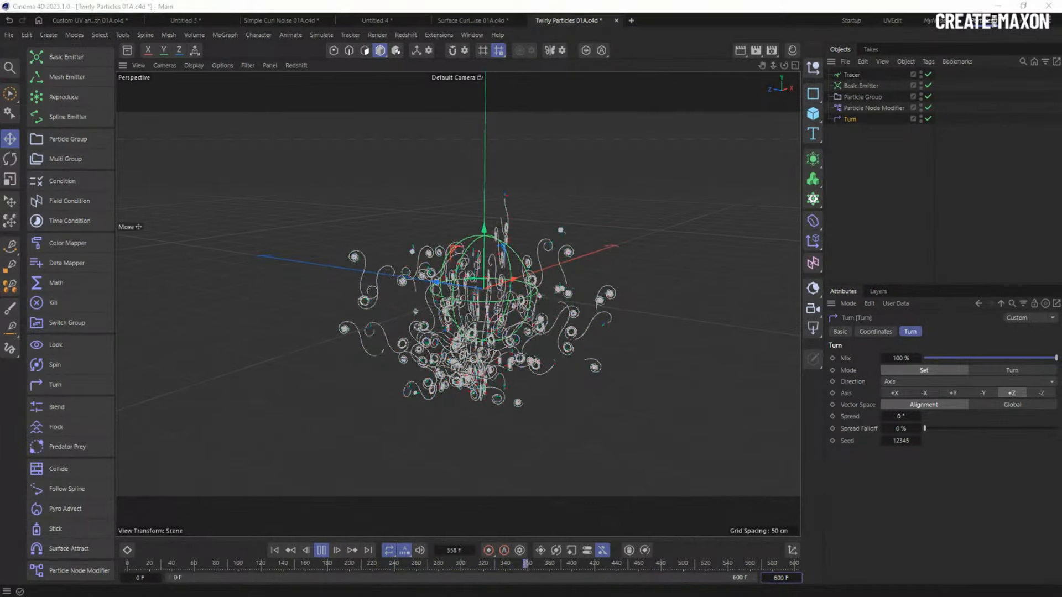
Examine the twirling particle traces from several angles during playback, and stop the simulation
mouse_move(1061, 83)
mouse_down()
mouse_move(547, 97)
mouse_move(1061, 94)
mouse_up()
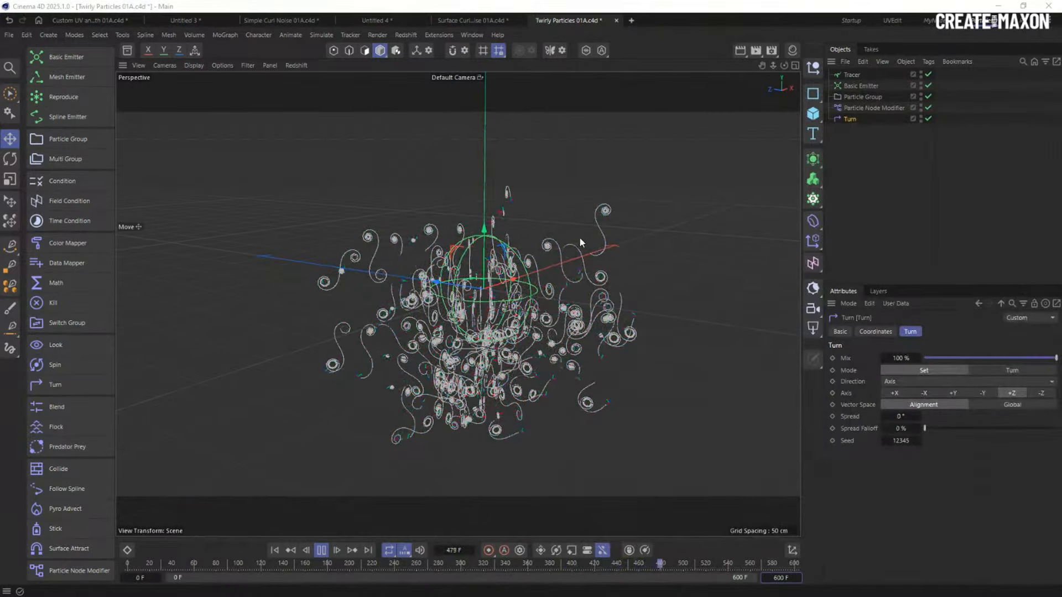
alt+drag(569, 268, 458, 273)
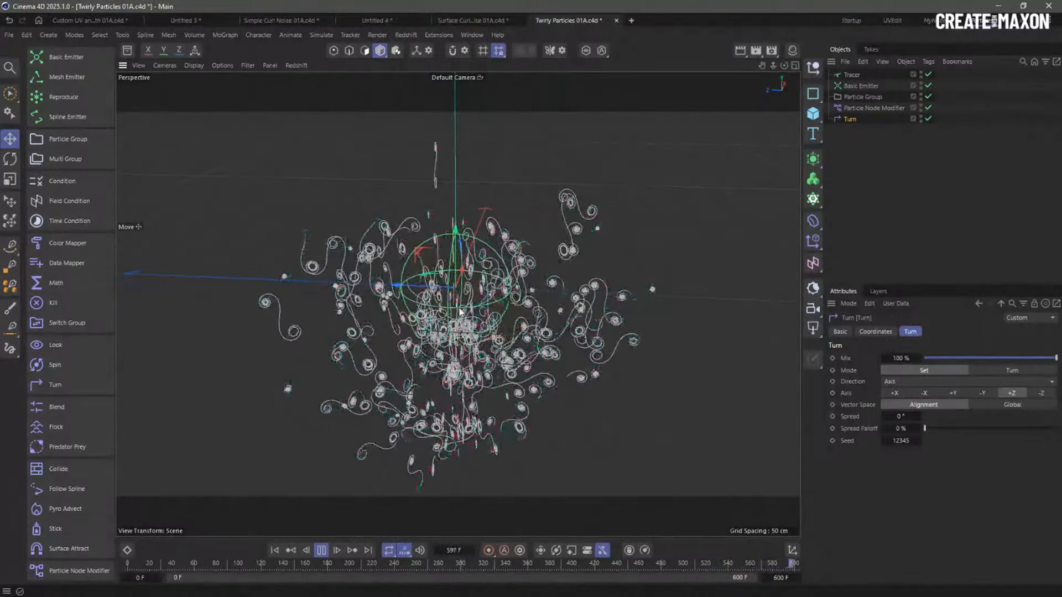
click(321, 551)
alt+drag(444, 286, 503, 267)
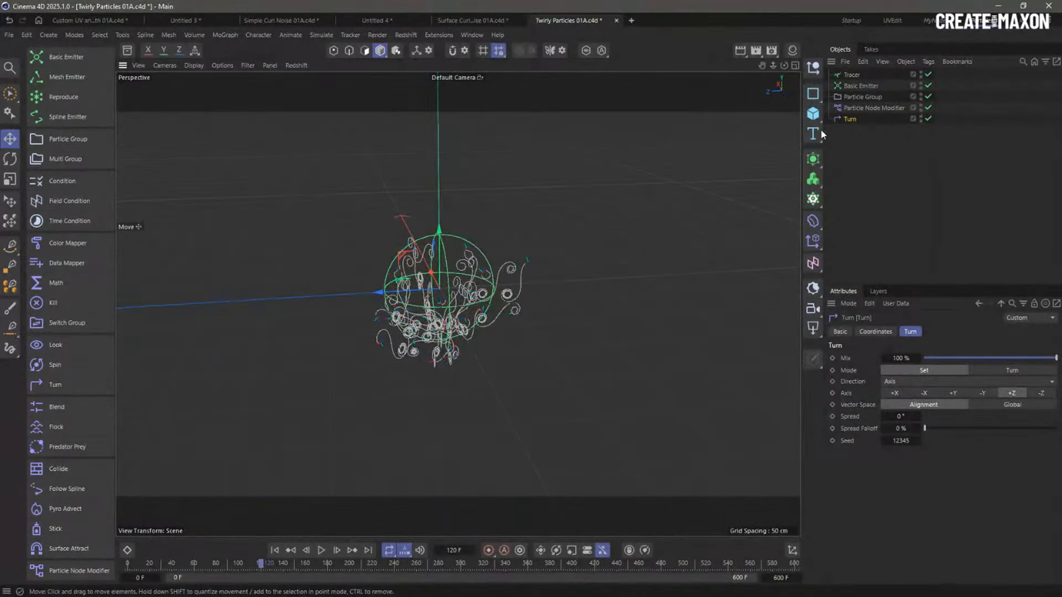
Convert the Tracer's current state to an object and move the resulting spline into a new project
right_click(846, 76)
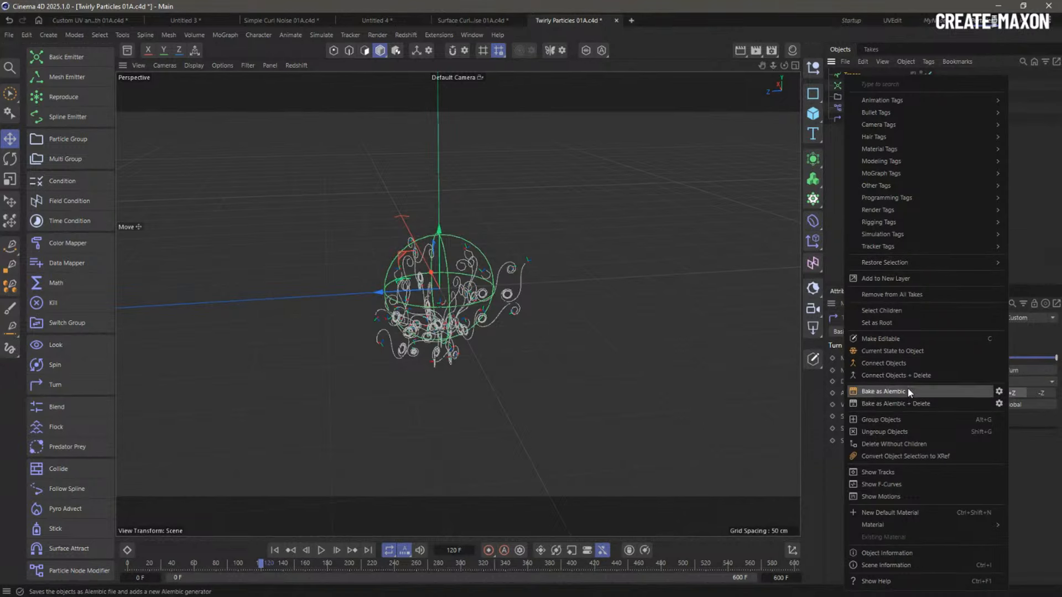
click(884, 351)
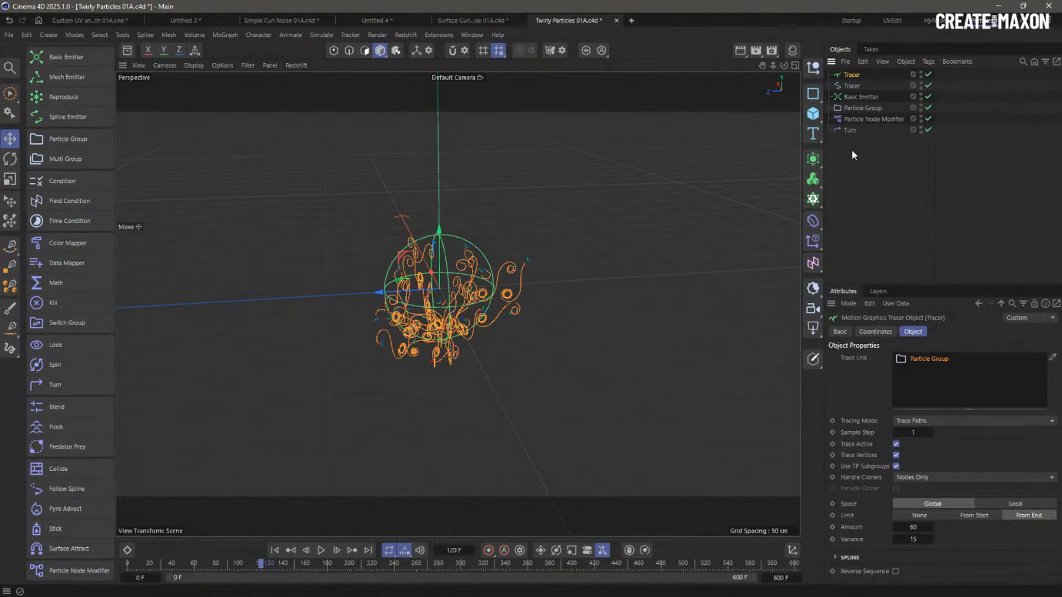
click(850, 86)
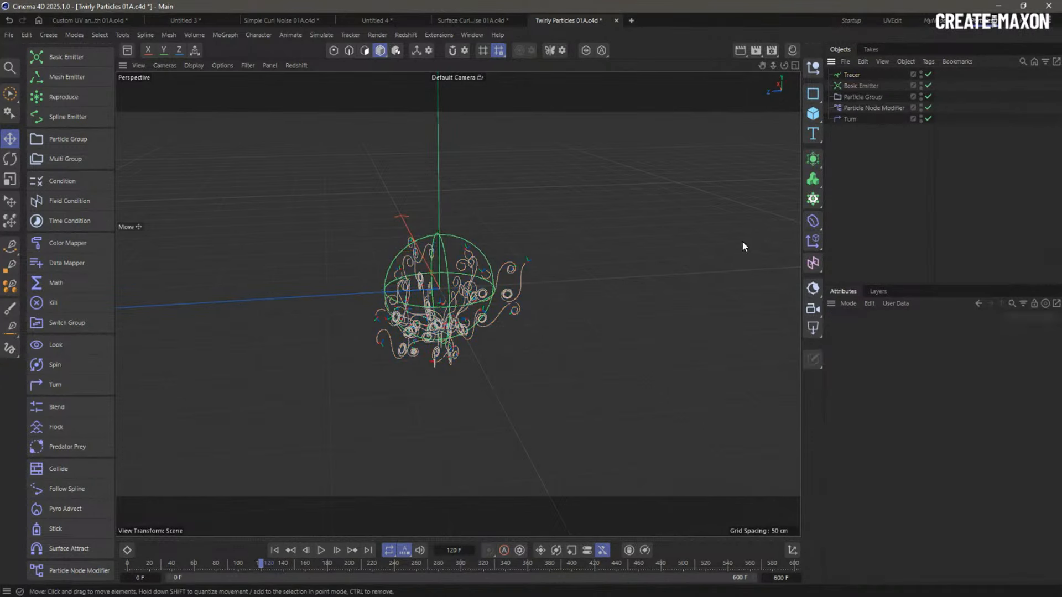
key(ctrl+n)
key(ctrl+v)
Inspect the extracted spline's curls up close, and close the new project without saving
alt+right_drag(455, 347, 605, 306)
alt+drag(592, 306, 653, 219)
click(712, 21)
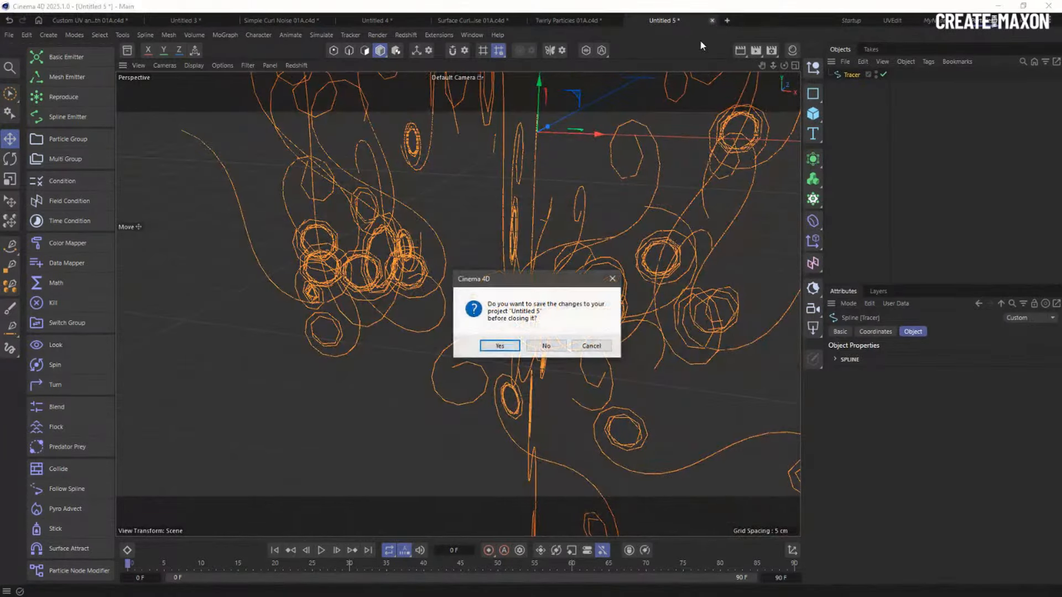
click(552, 350)
Change the Trigonometry node's operation to Cos in the Particle Node Modifier's graph, and move the Node Editor clear of the viewport
click(842, 108)
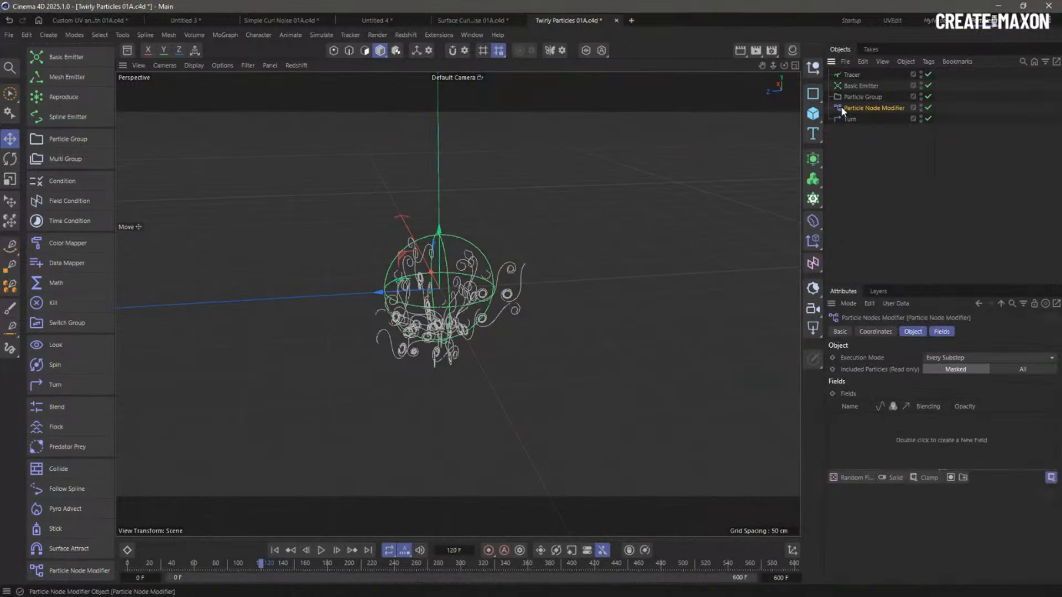
double_click(839, 108)
drag(582, 118, 335, 76)
mouse_move(335, 266)
mouse_down()
mouse_move(340, 291)
mouse_move(343, 282)
mouse_up()
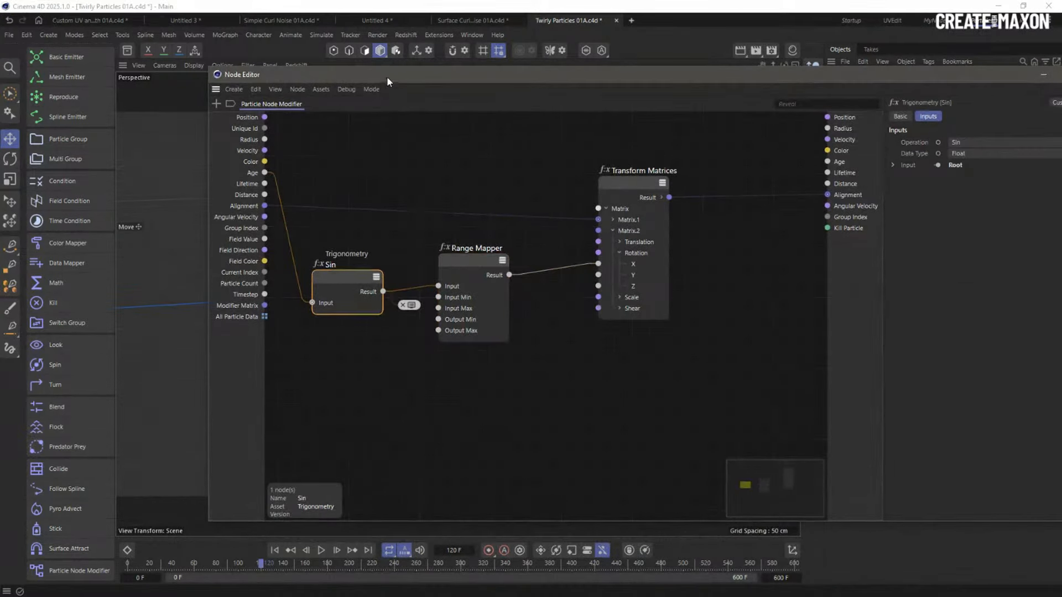
drag(386, 76, 380, 159)
click(972, 224)
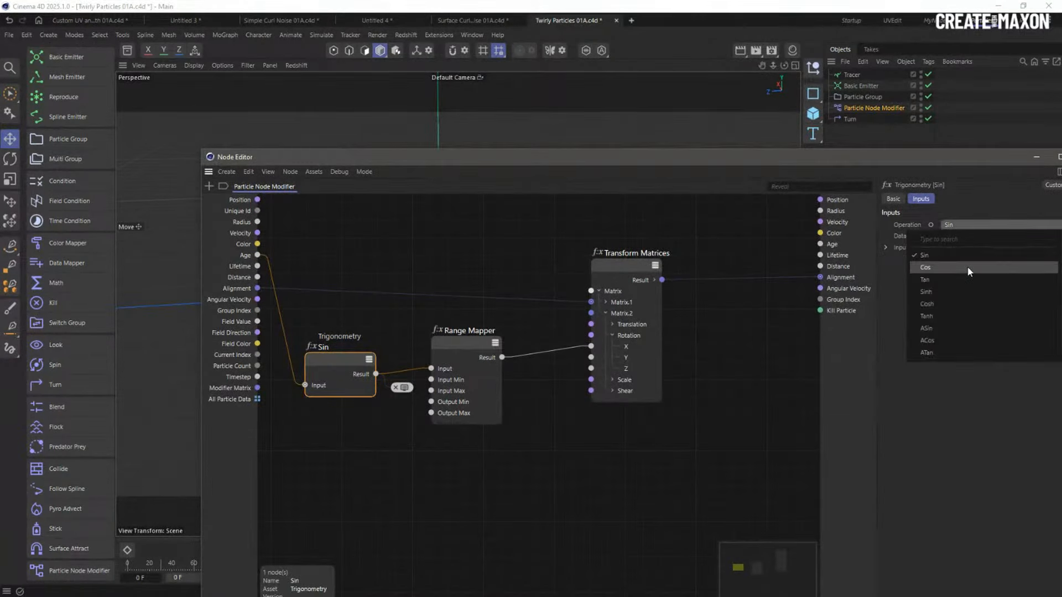
click(967, 268)
drag(605, 157, 1050, 148)
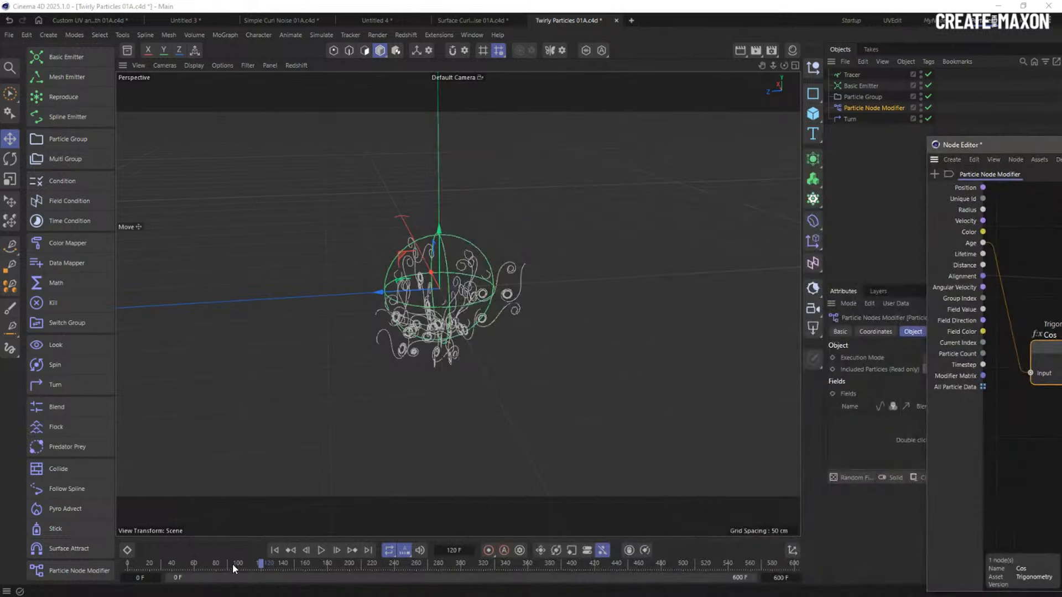
Replay the simulation with the Cos operation, set the Range Mapper's Output Min to -5, and replay it from the first frame
click(274, 551)
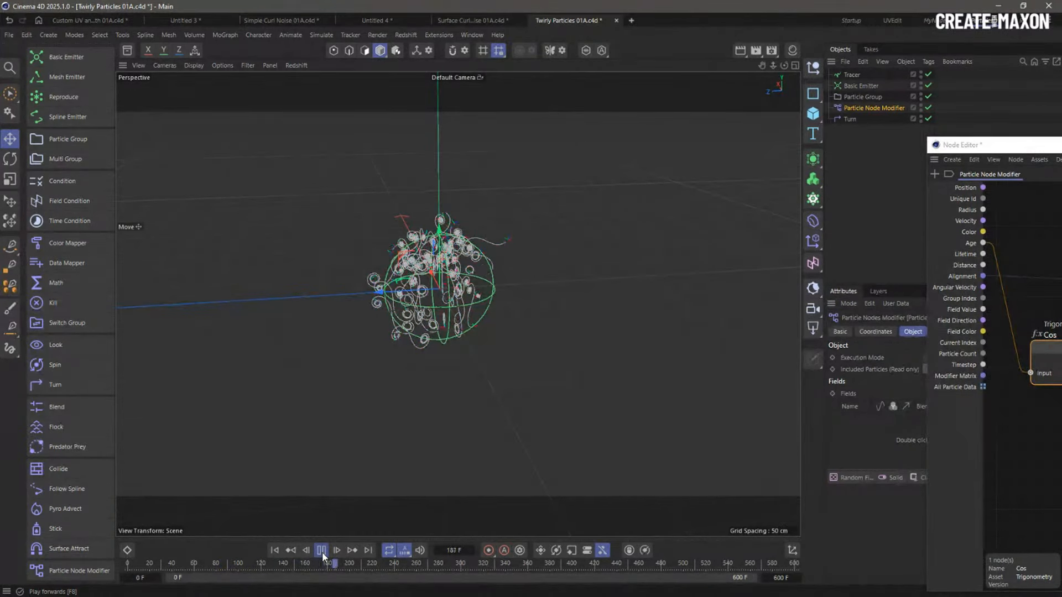
click(322, 550)
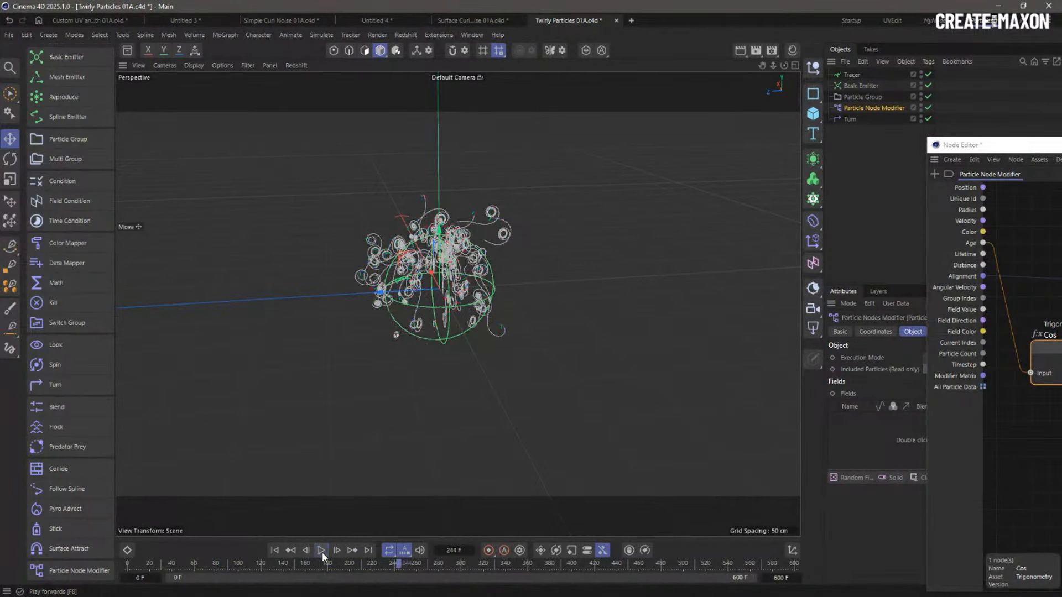
drag(1015, 150, 295, 91)
click(463, 272)
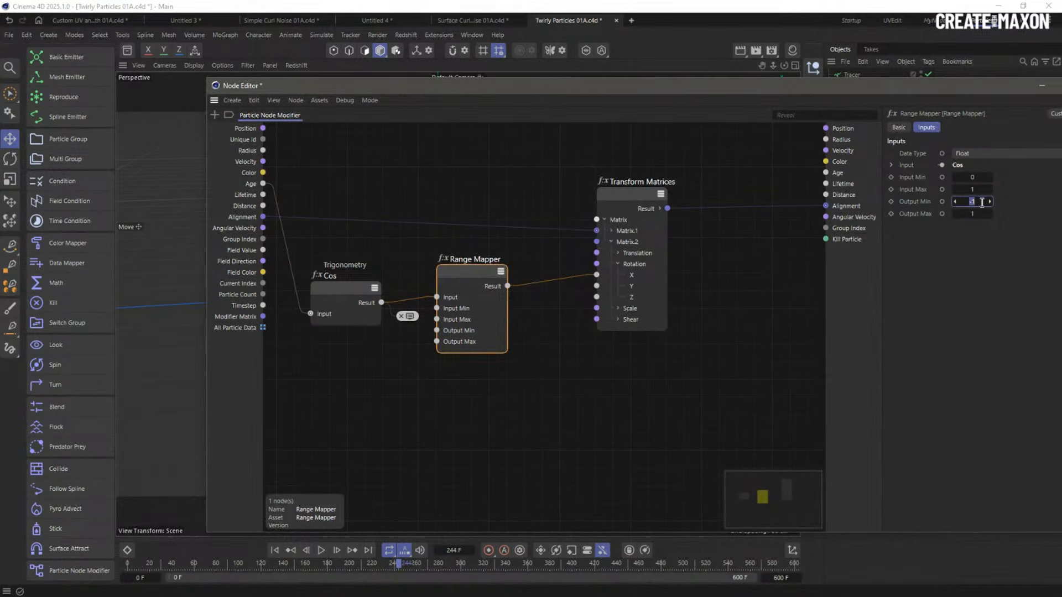
drag(498, 90, 1059, 195)
click(275, 550)
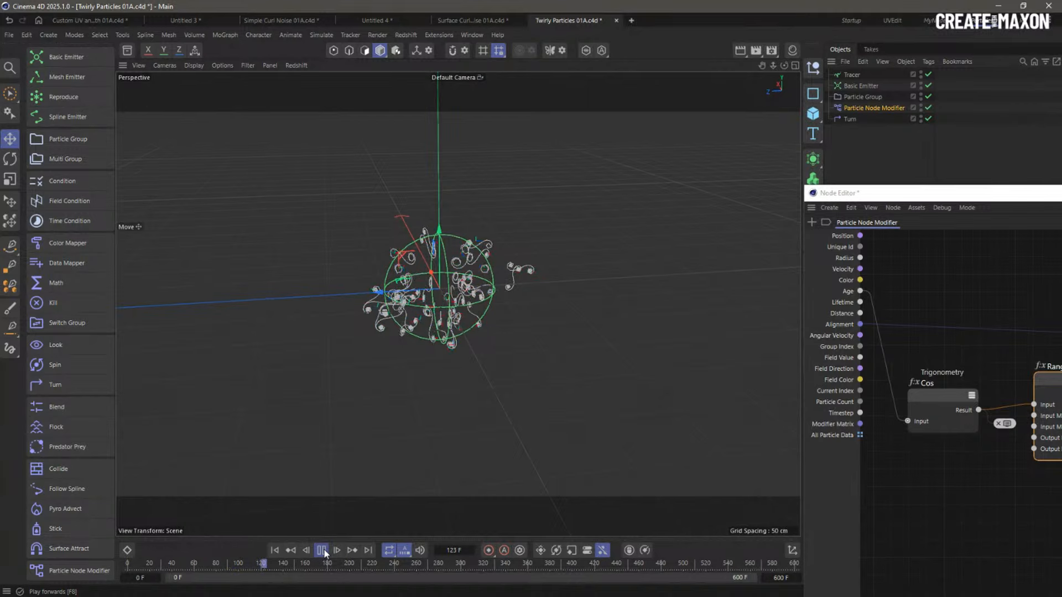
Set the Range Mapper's Input Max to 16, and rerun the particle simulation from the first frame
drag(978, 195, 572, 184)
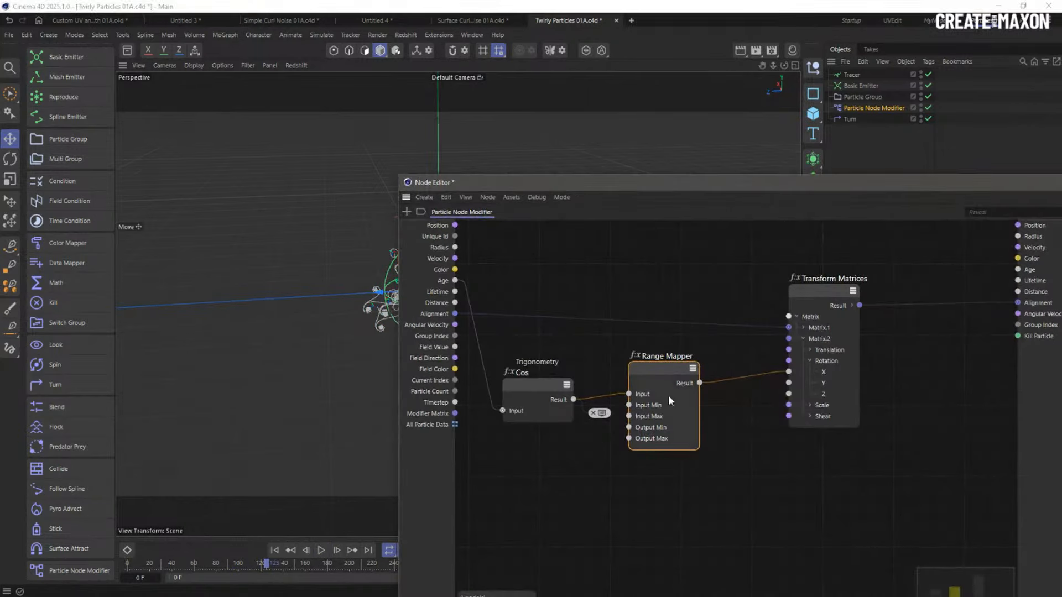
drag(684, 186, 333, 200)
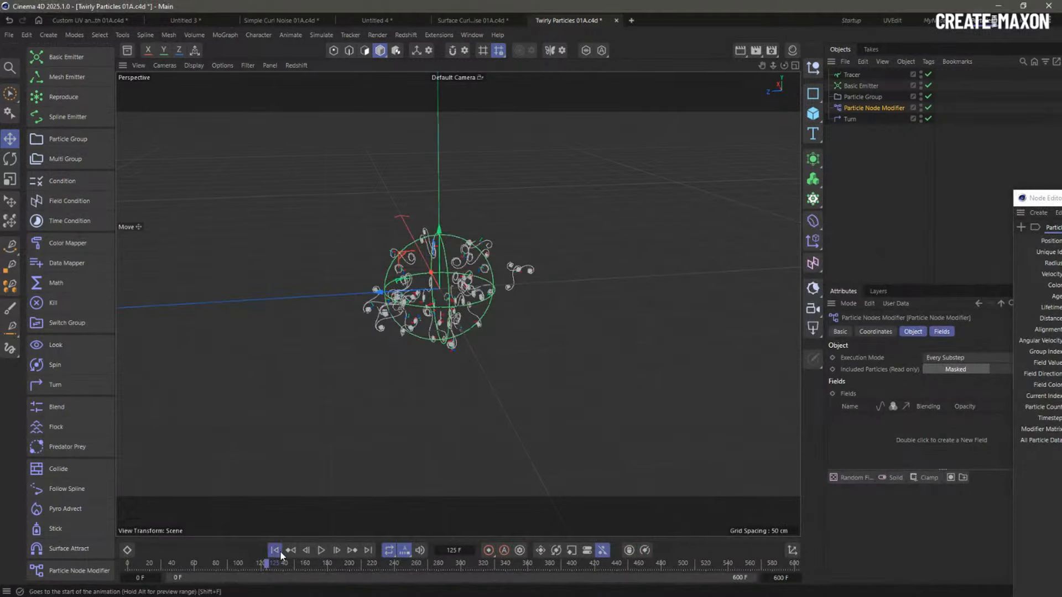
click(279, 552)
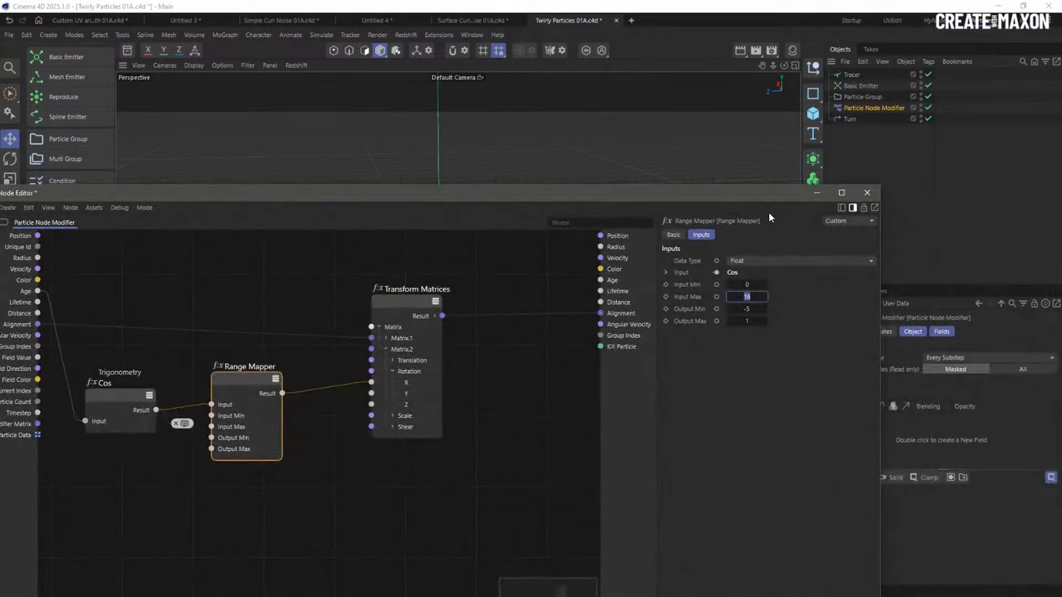
Set the Range Mapper's Input Max to 0.2 and its Output Min to -1 while the simulation plays
drag(751, 201, 551, 442)
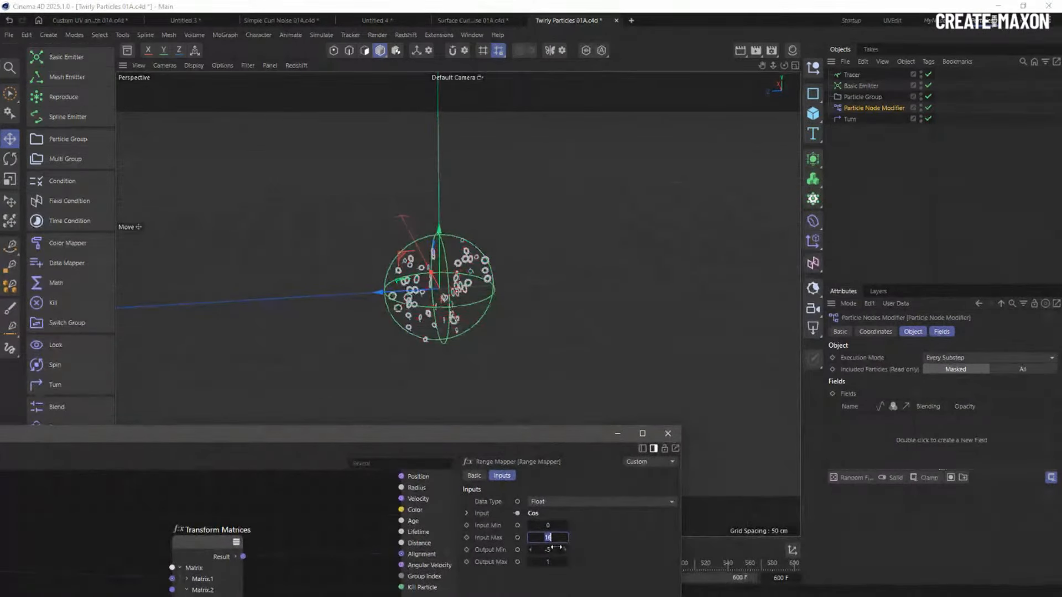
text(0.2)
key(Return)
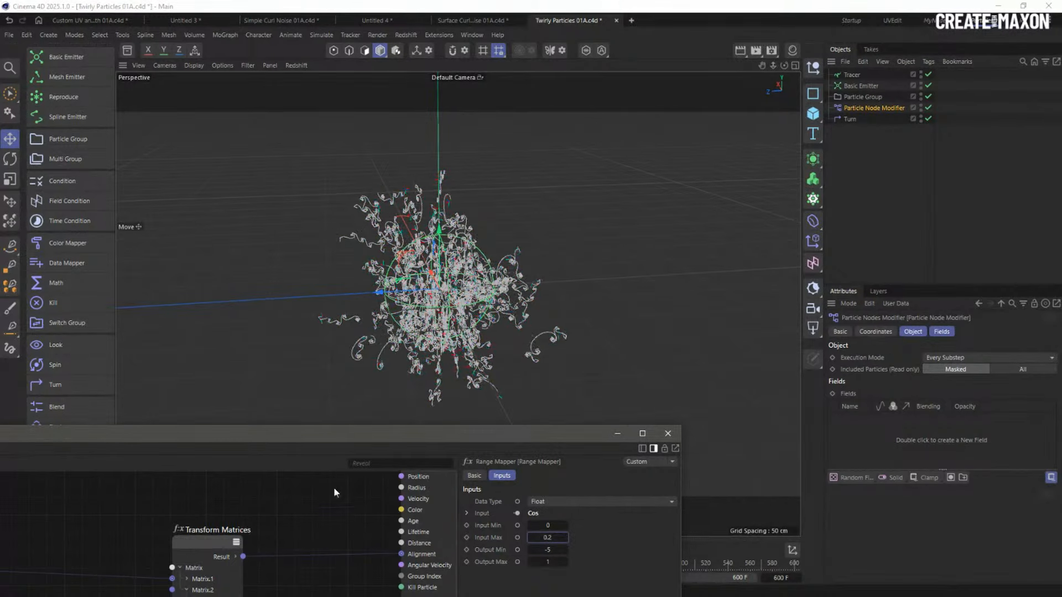
double_click(549, 551)
text(-1)
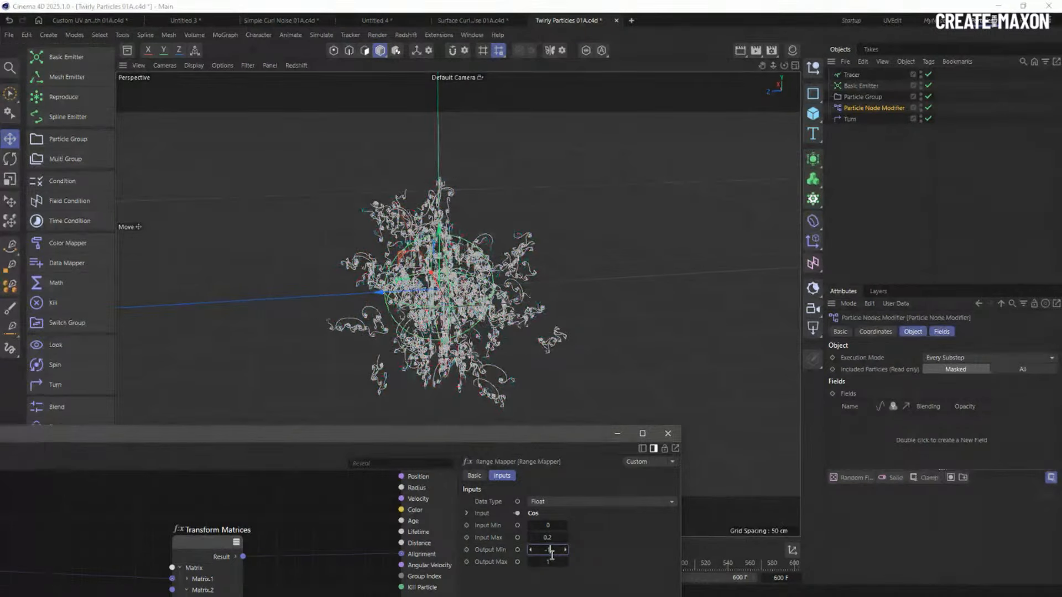
key(Return)
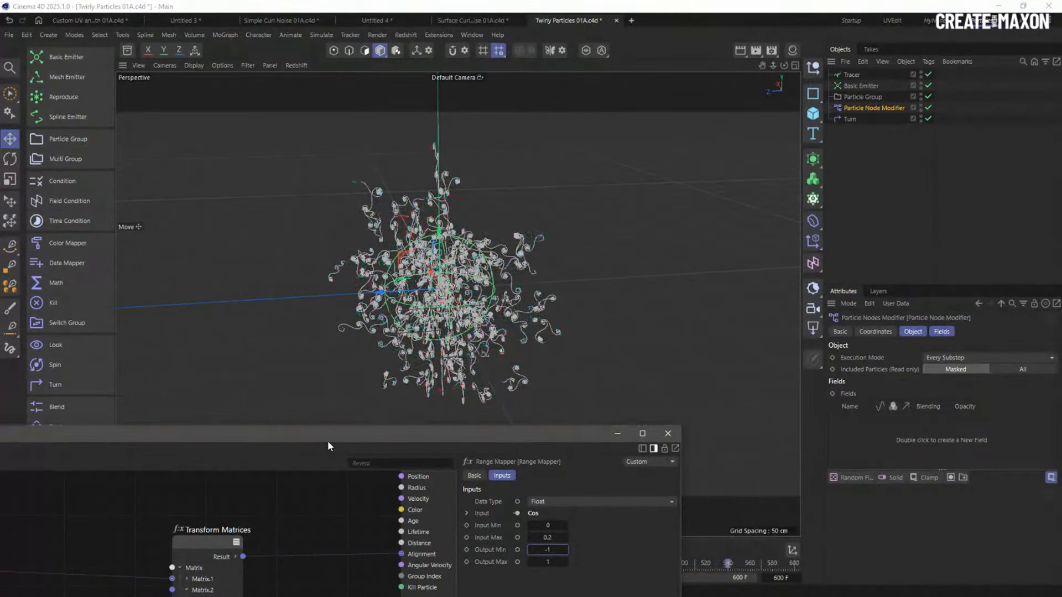
View the trails with the Node Editor moved clear of the viewport, and close the Twirly Particles 01A project without saving
drag(344, 445, 527, 541)
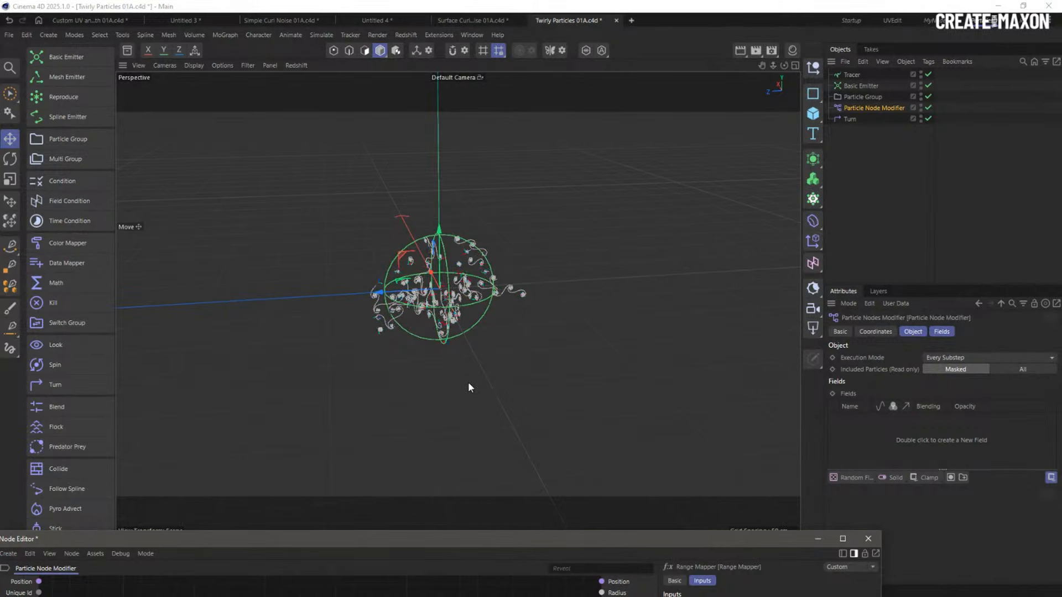
drag(593, 541, 532, 356)
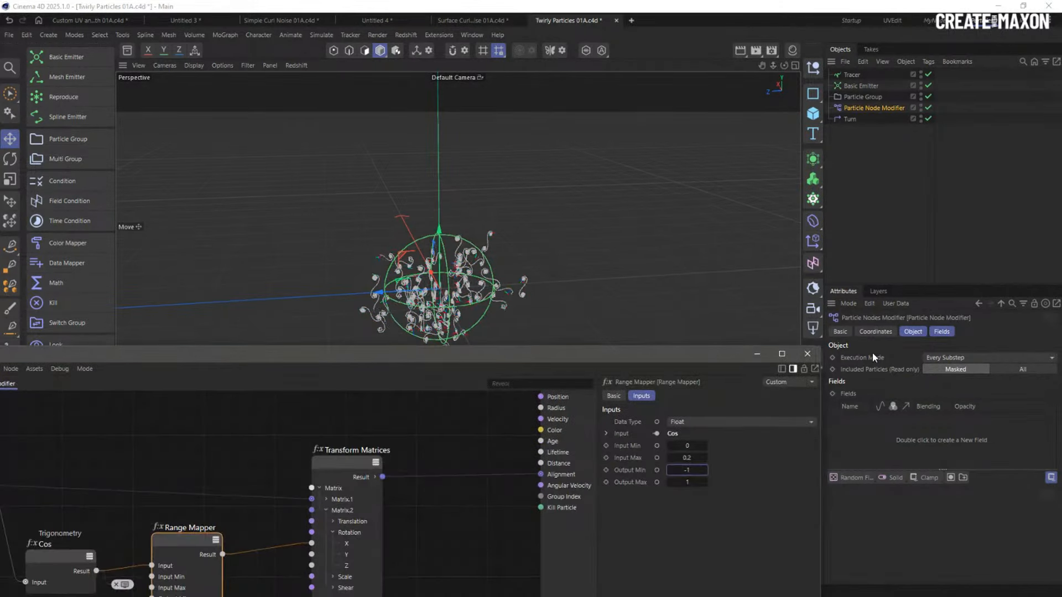
click(807, 353)
click(617, 20)
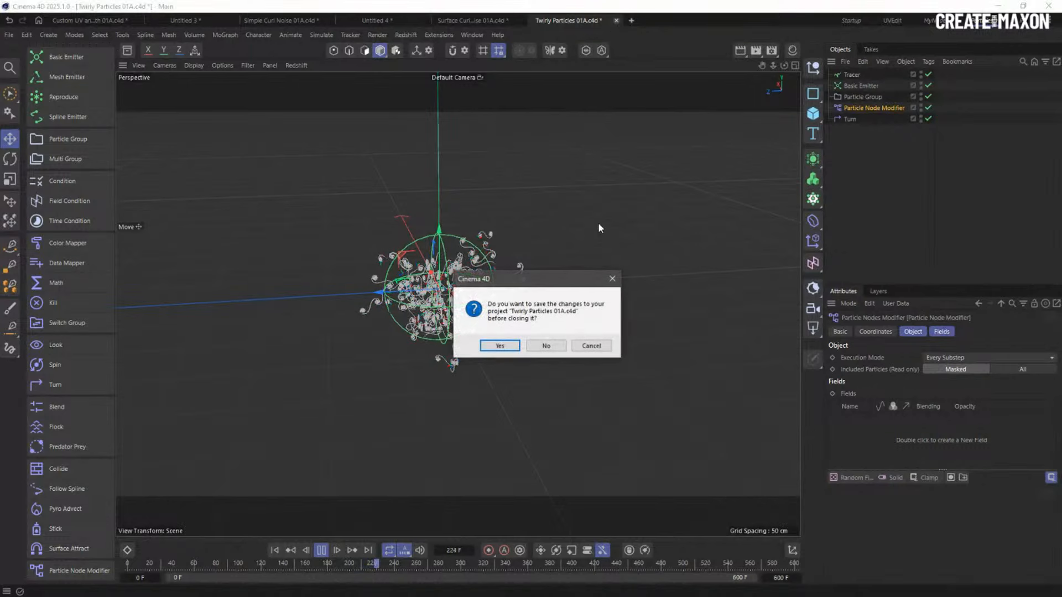
click(546, 345)
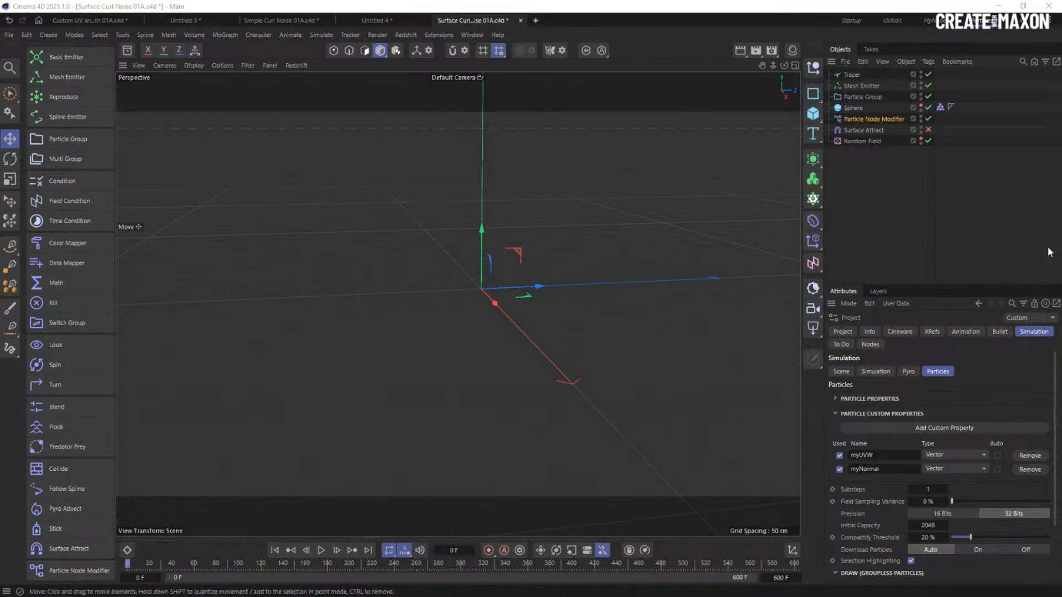
Open the Redshift Emission Control 01A project, and play its simulation to about frame 85
drag(1049, 251, 543, 219)
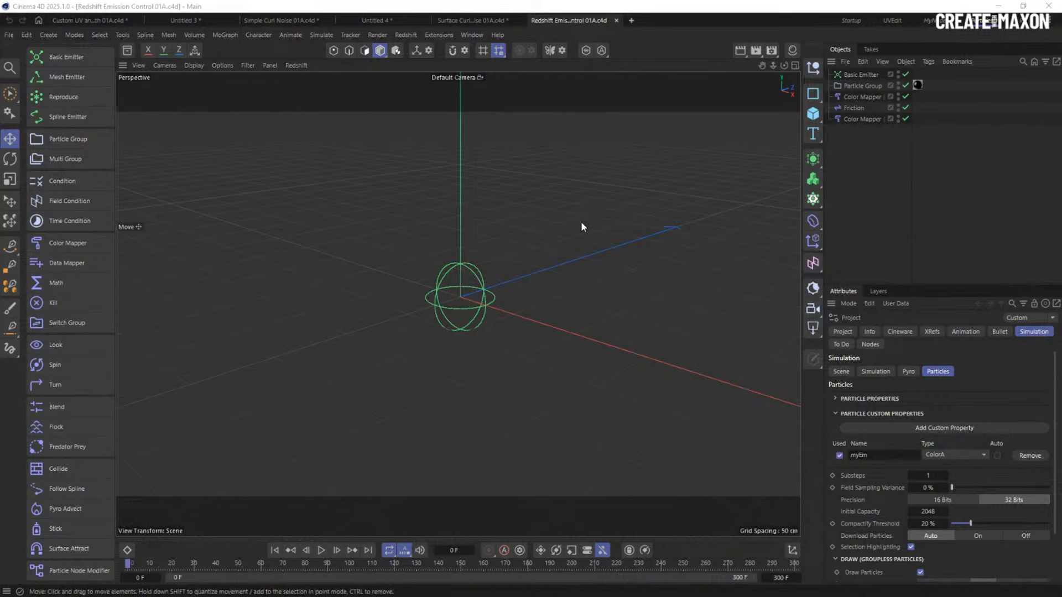
click(867, 215)
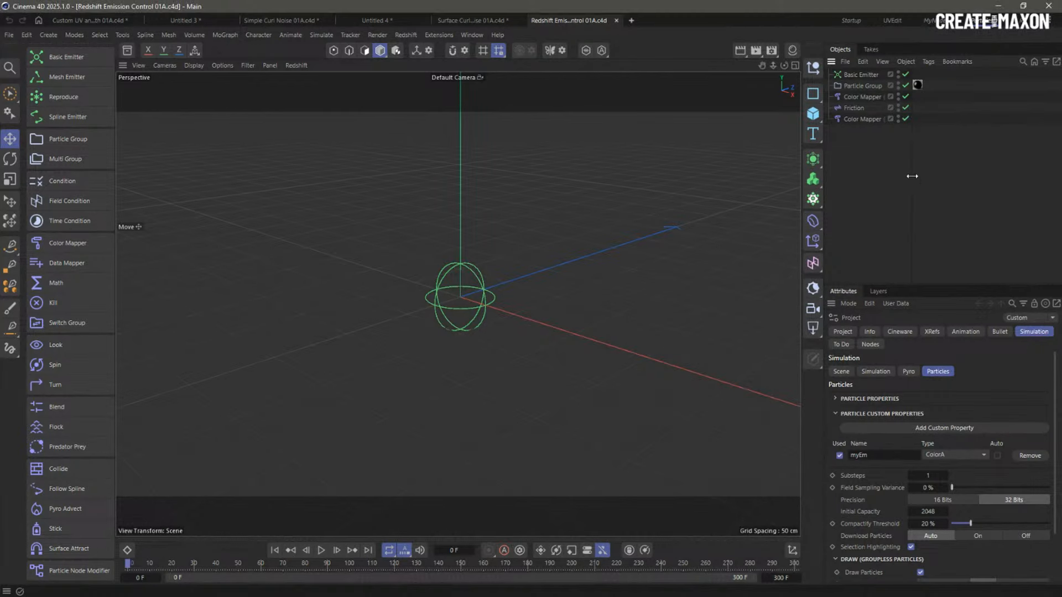
drag(912, 176, 952, 176)
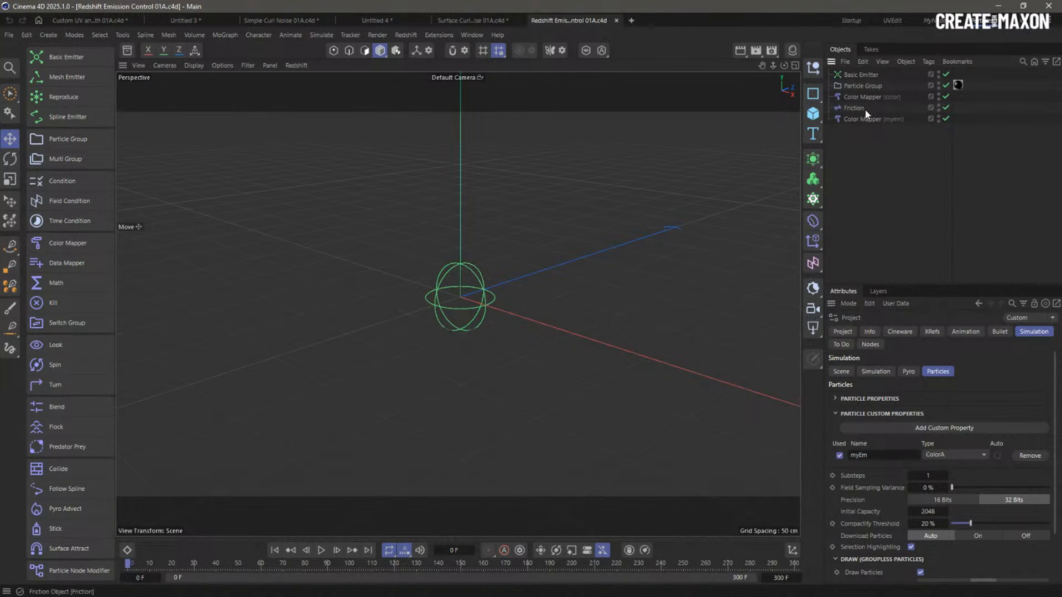
click(322, 550)
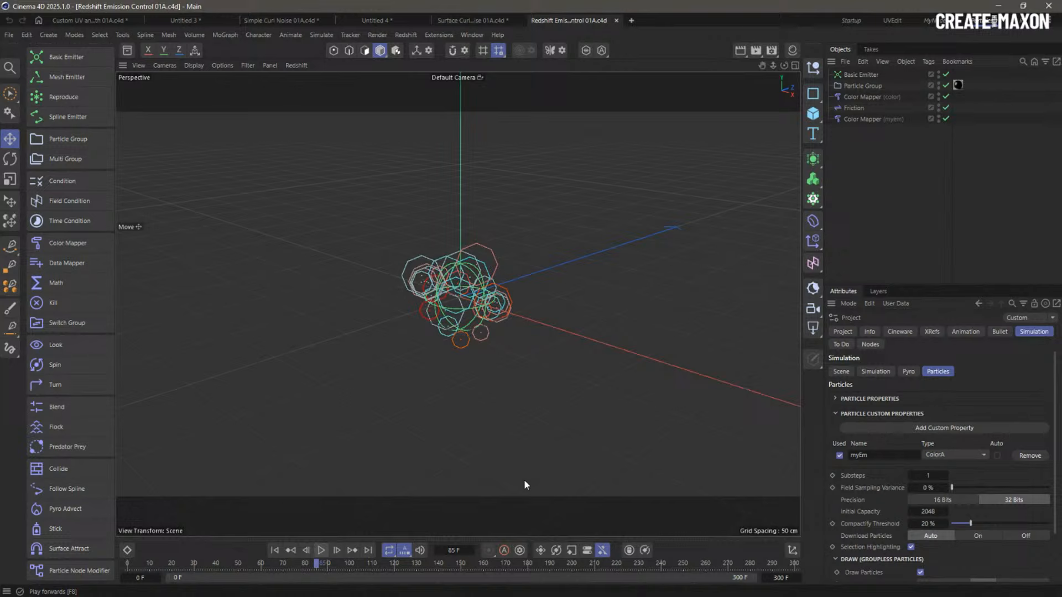
Start a live render of the particles in the Redshift RenderView, and replay the simulation from the first frame to about frame 21
click(873, 98)
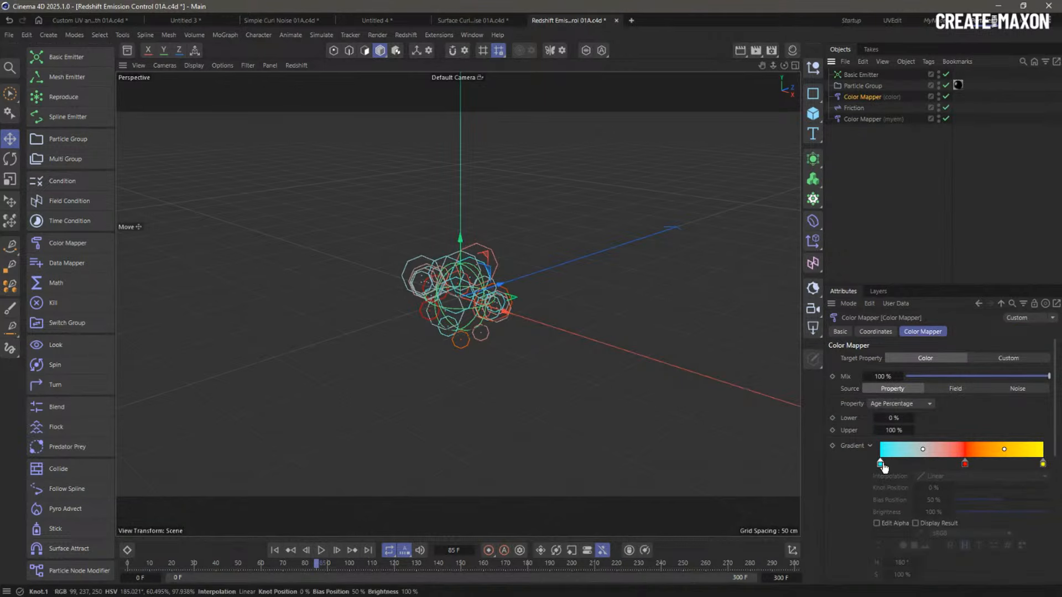
click(792, 50)
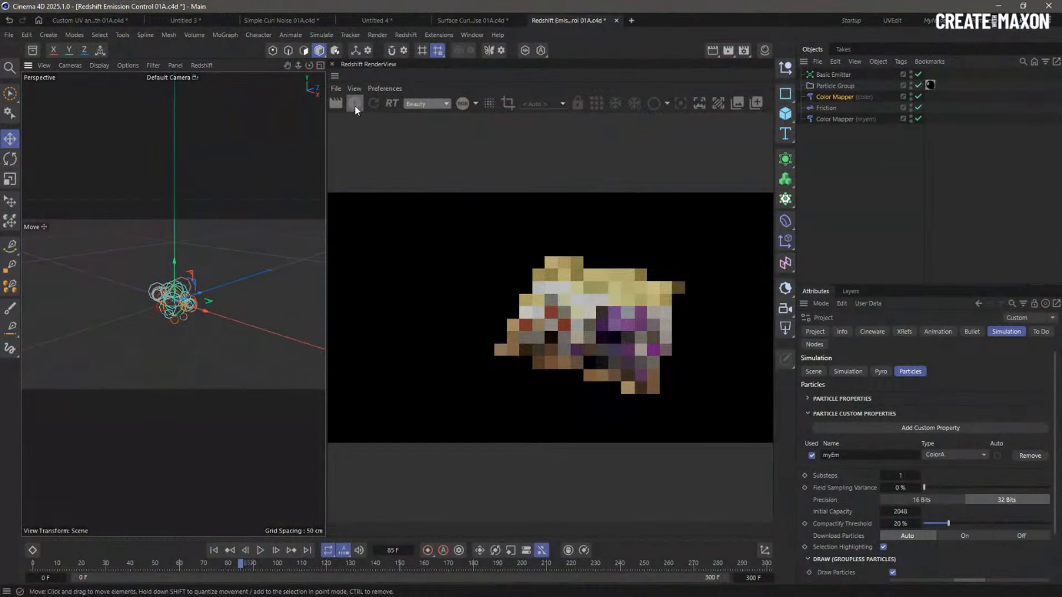
click(354, 105)
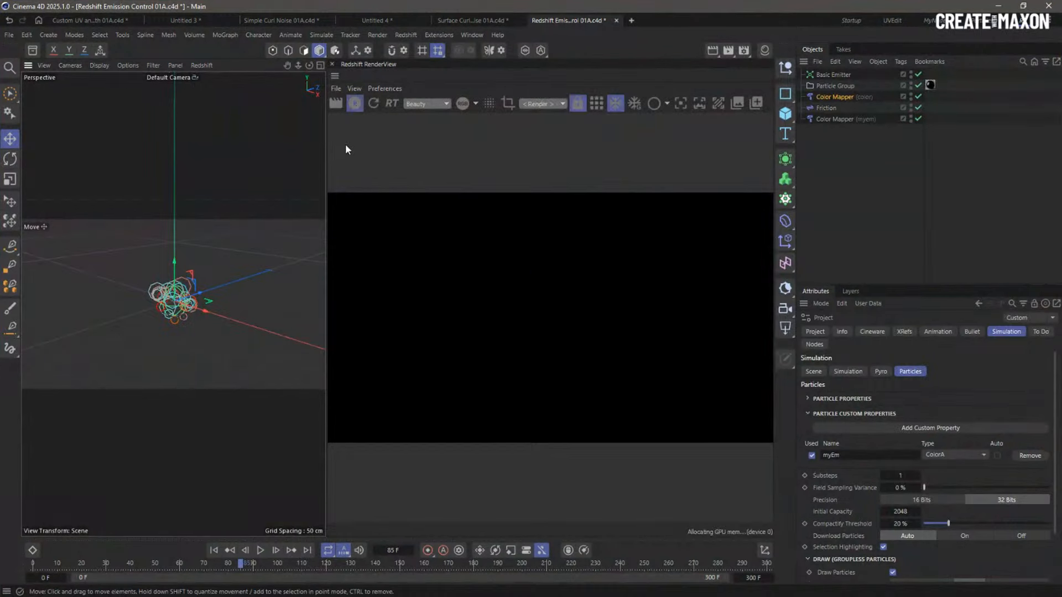
click(213, 551)
click(260, 550)
click(261, 551)
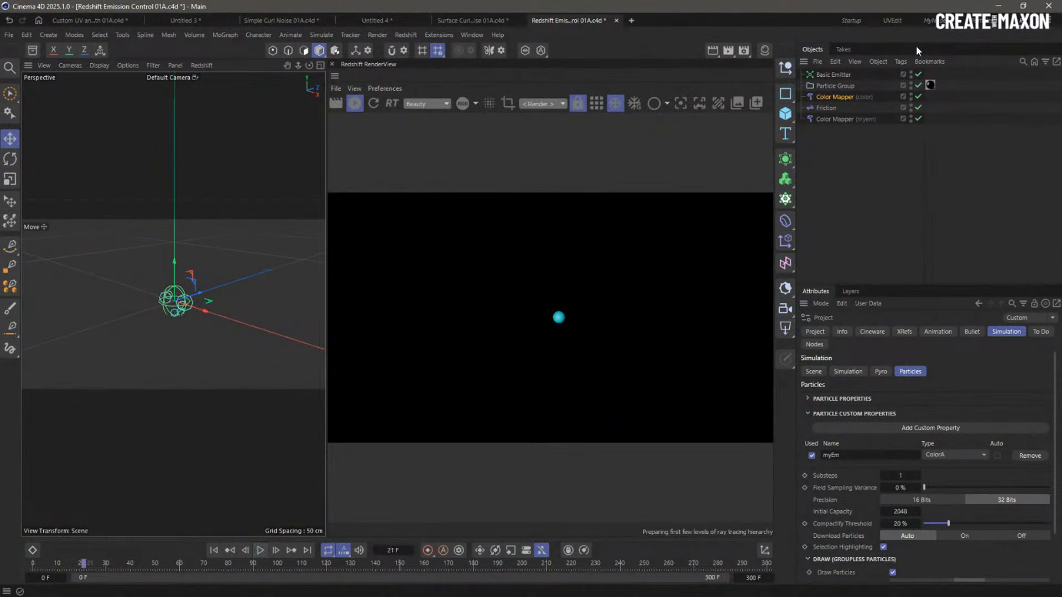
Compare the color Color Mapper's gradient with the rendered particles while advancing the simulation to frame 129
click(833, 96)
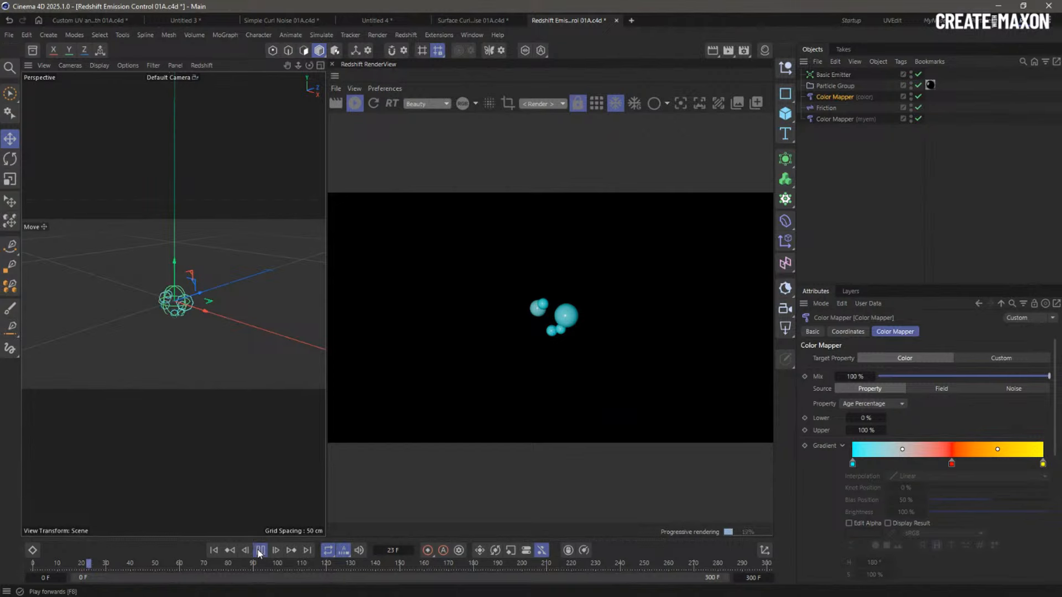
click(260, 550)
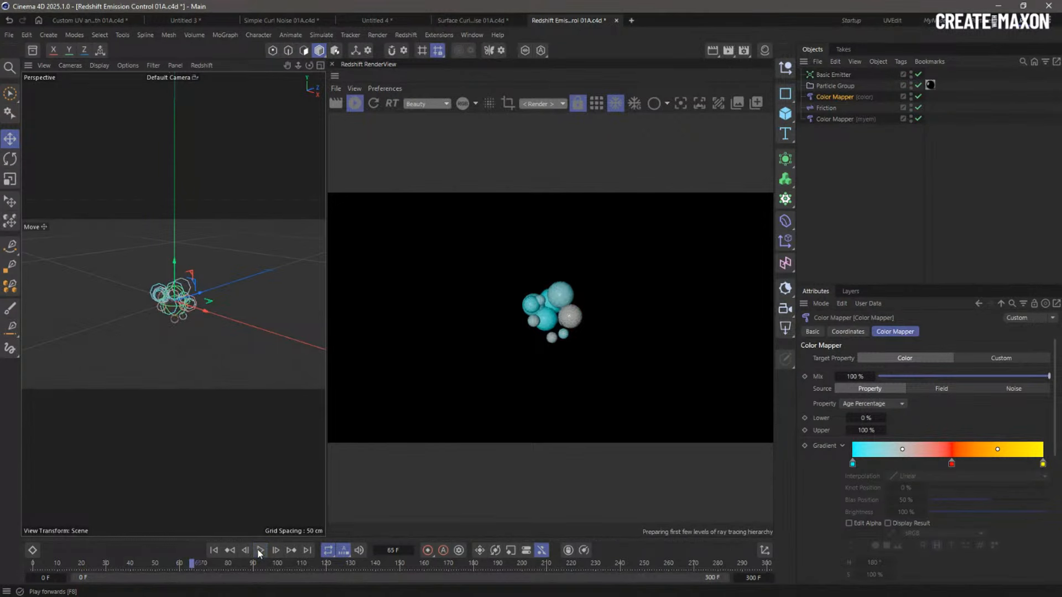
click(276, 550)
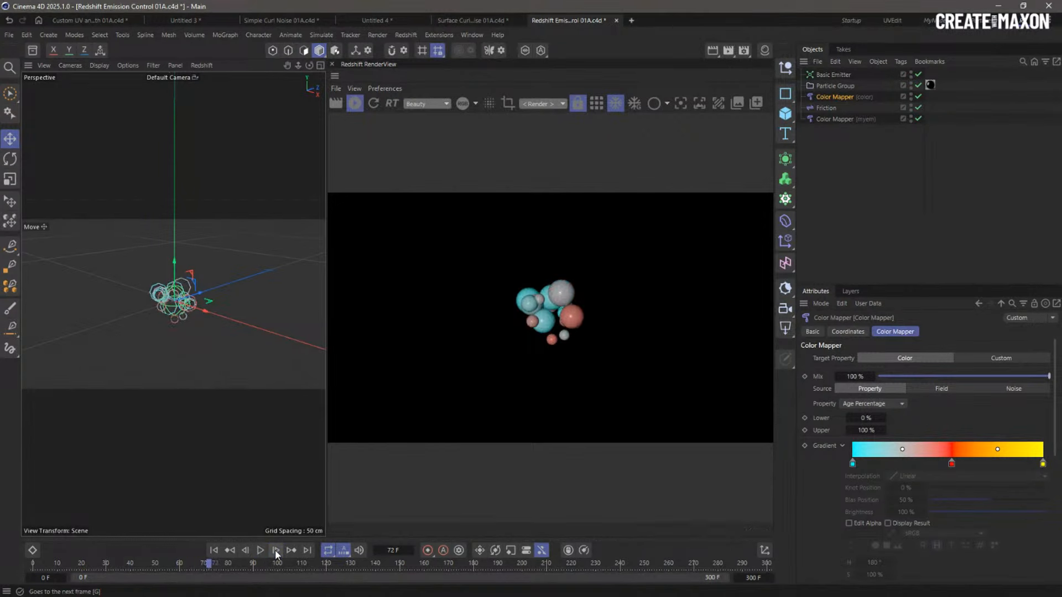
click(259, 550)
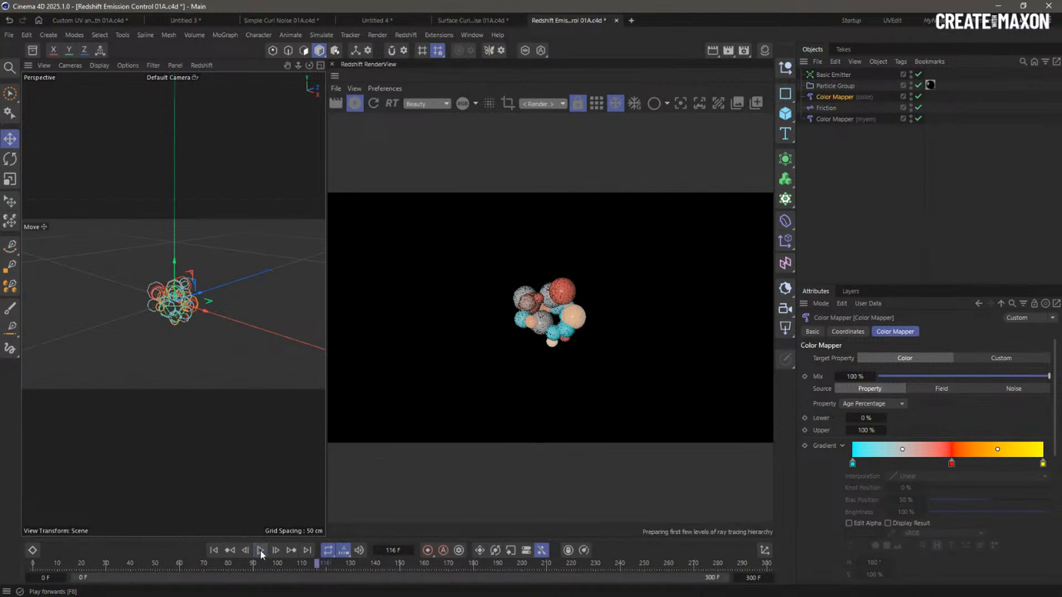
click(261, 550)
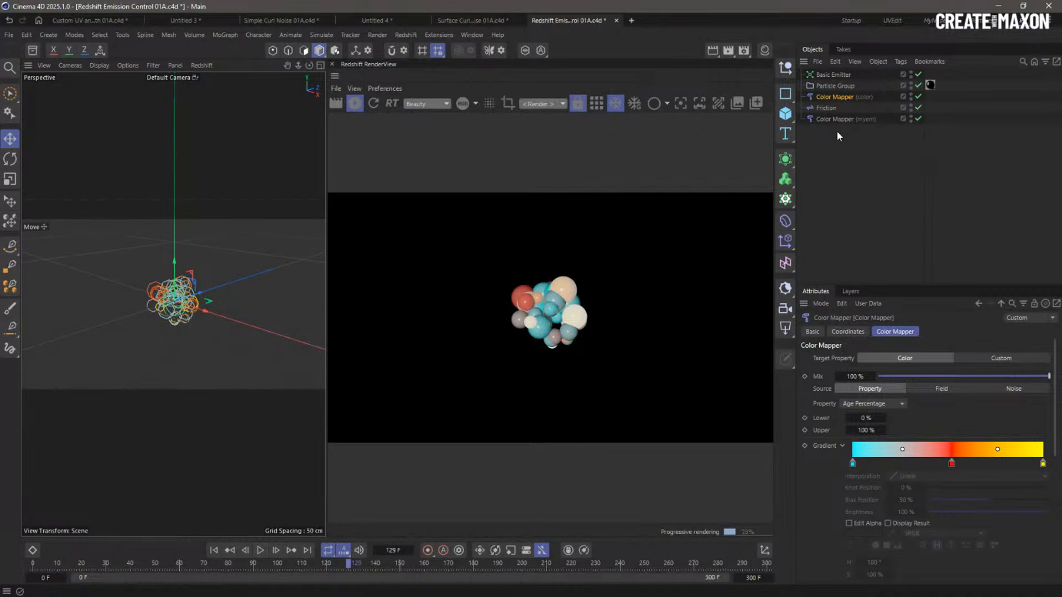
Inspect the gradient of the Color Mapper that targets myEm, and open the node graph of the material Mat
click(825, 119)
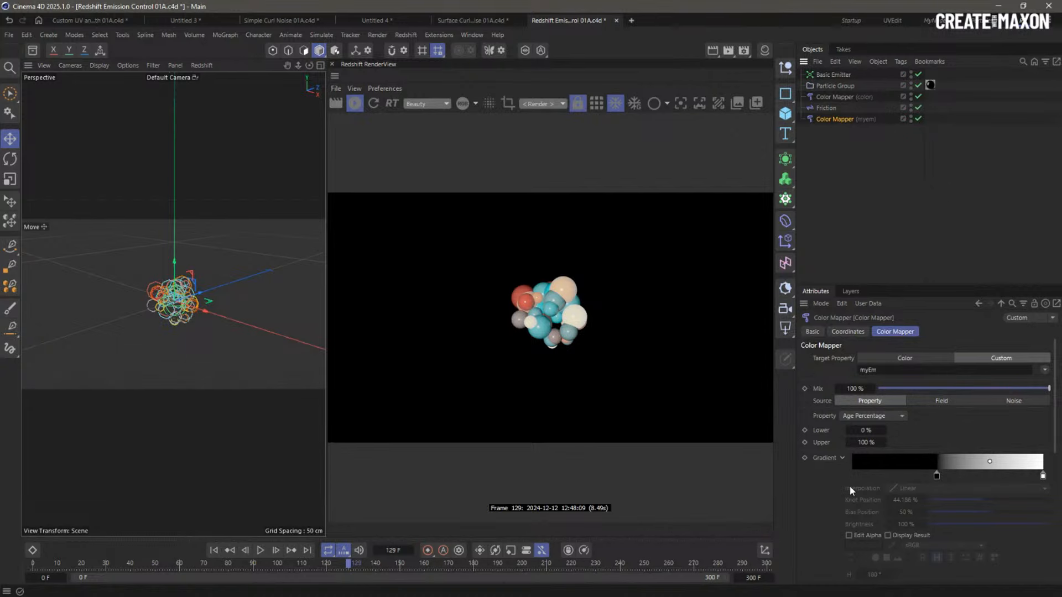
click(769, 55)
double_click(720, 113)
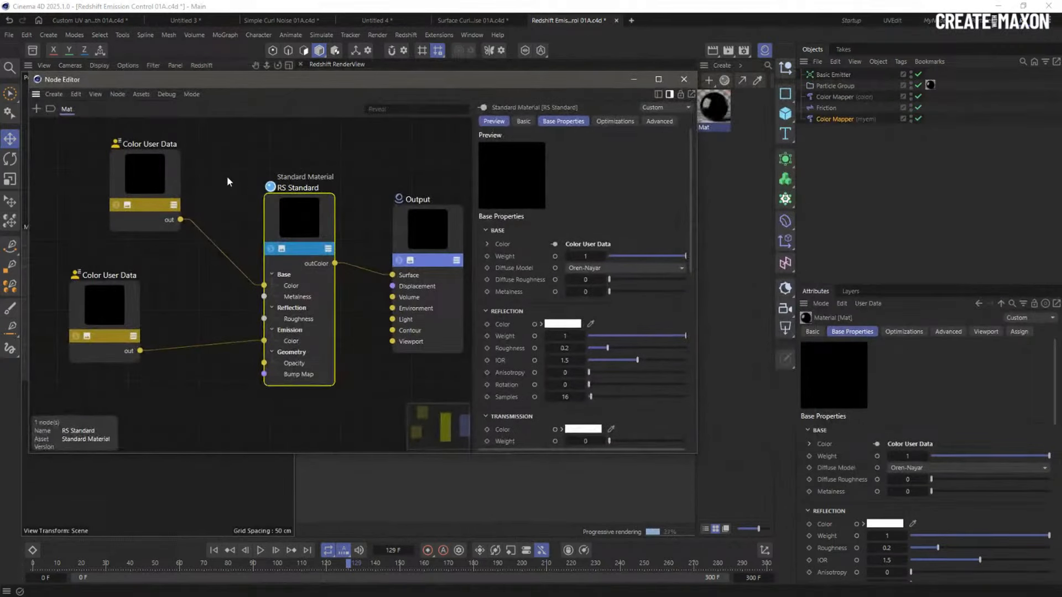
Add a Color User Data node to the Mat graph, and examine its Standard Particles attribute presets
double_click(227, 174)
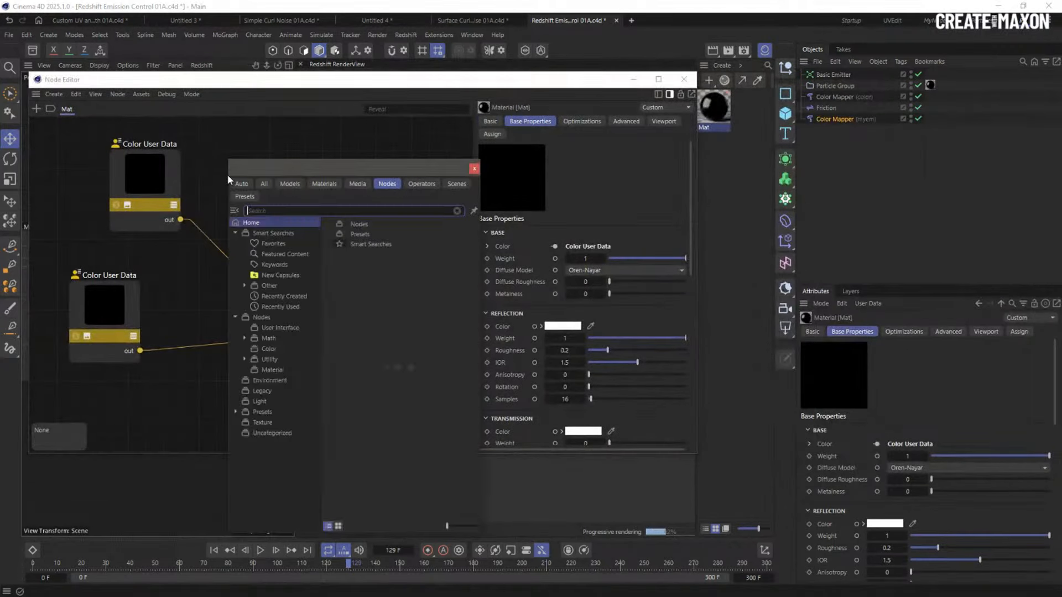
text(user)
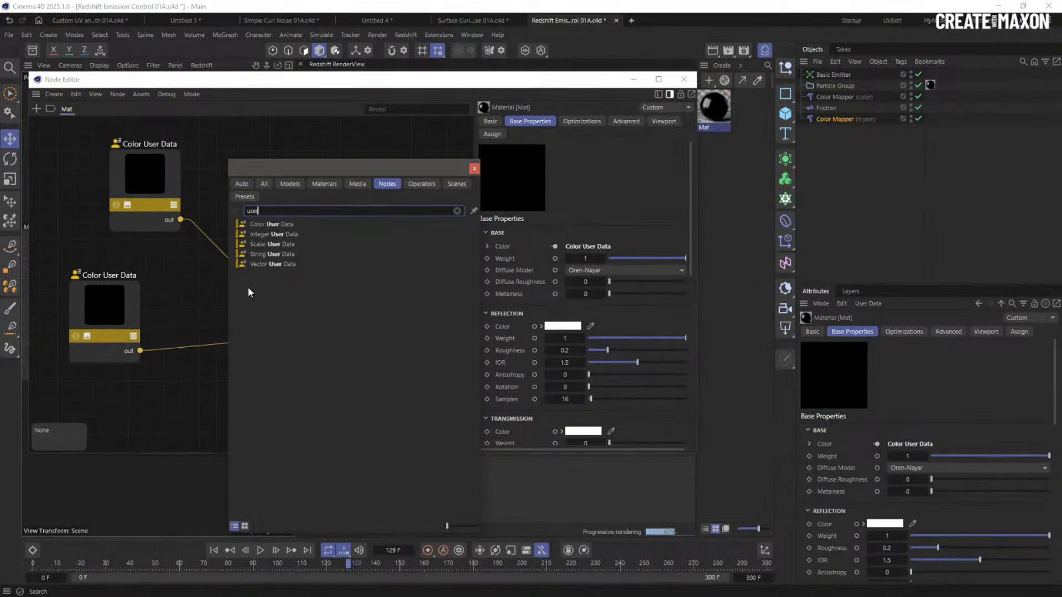
double_click(272, 224)
drag(215, 145, 218, 174)
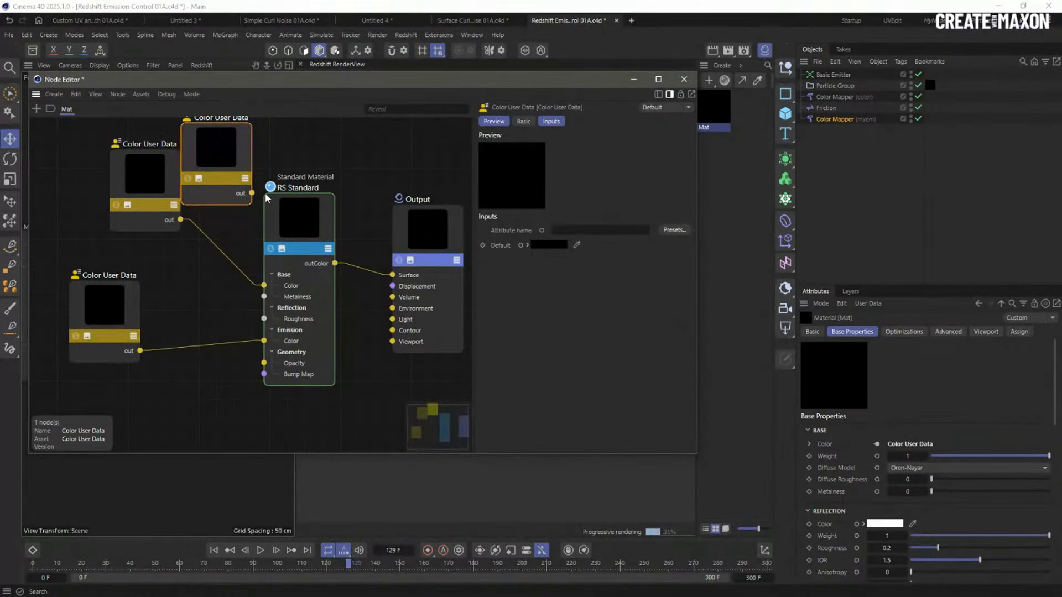
click(671, 230)
mouse_move(682, 276)
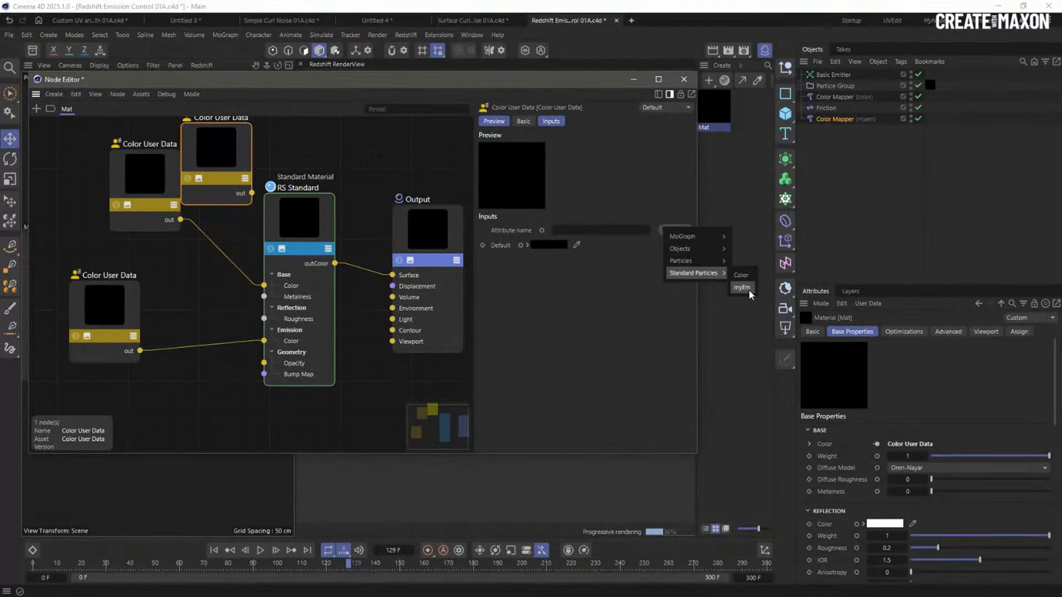
click(221, 158)
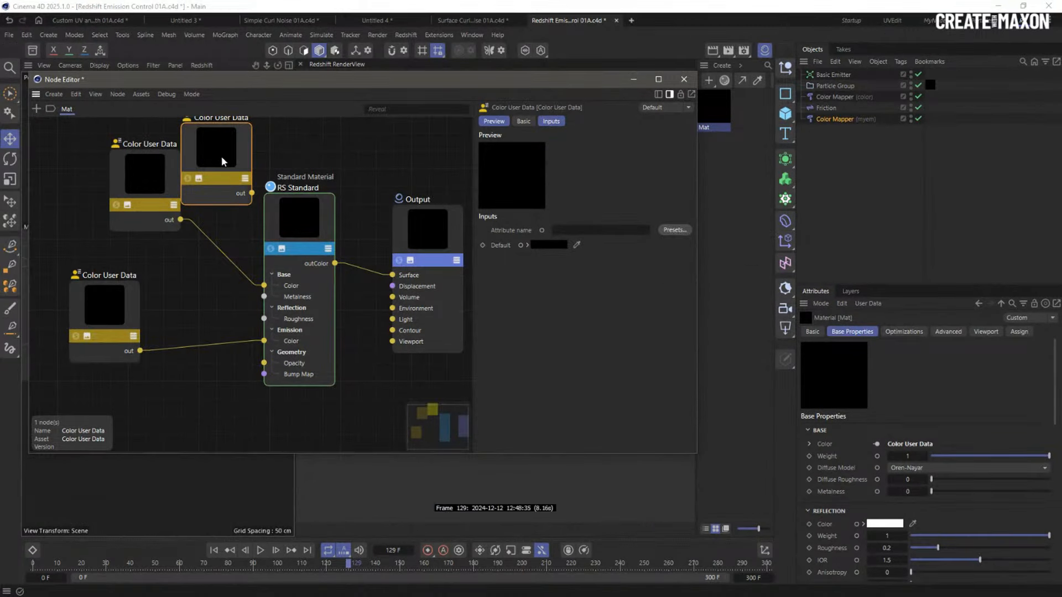
Delete the extra Color User Data node, and assign the Standard Particles Color preset to the node feeding the base color
key(Delete)
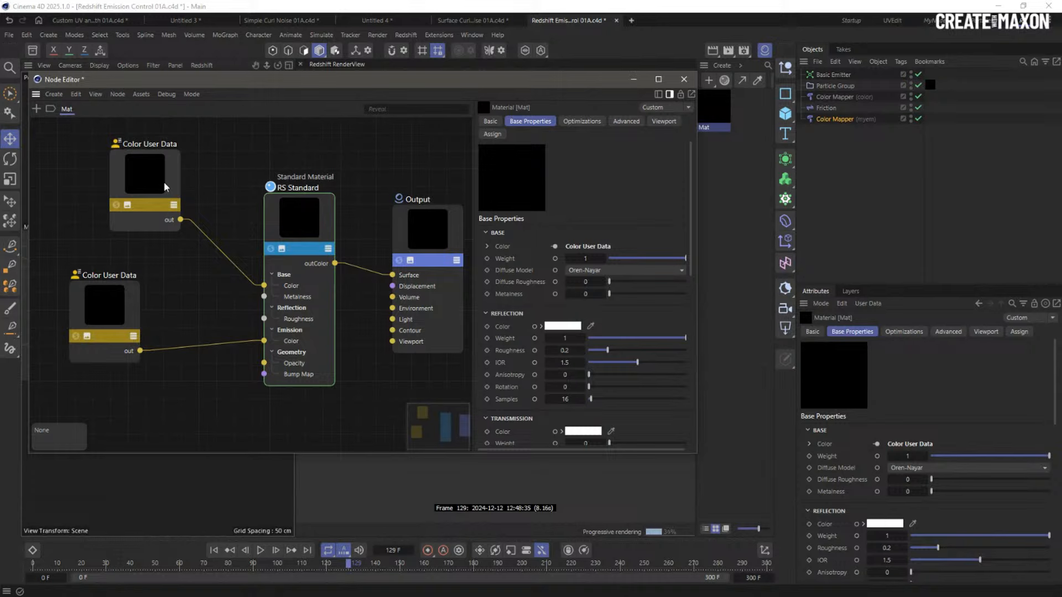
click(164, 186)
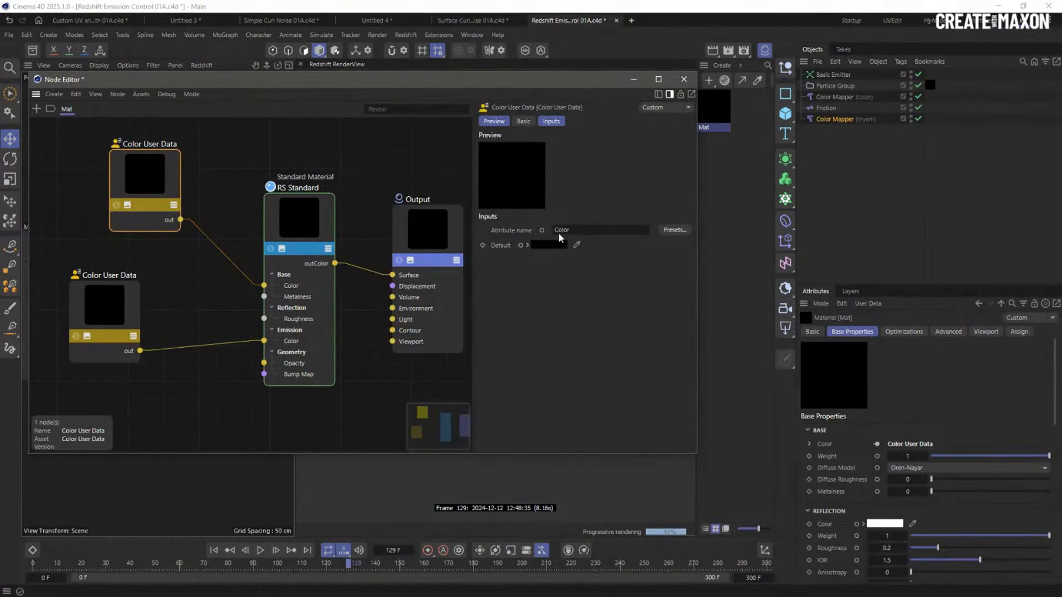
click(675, 230)
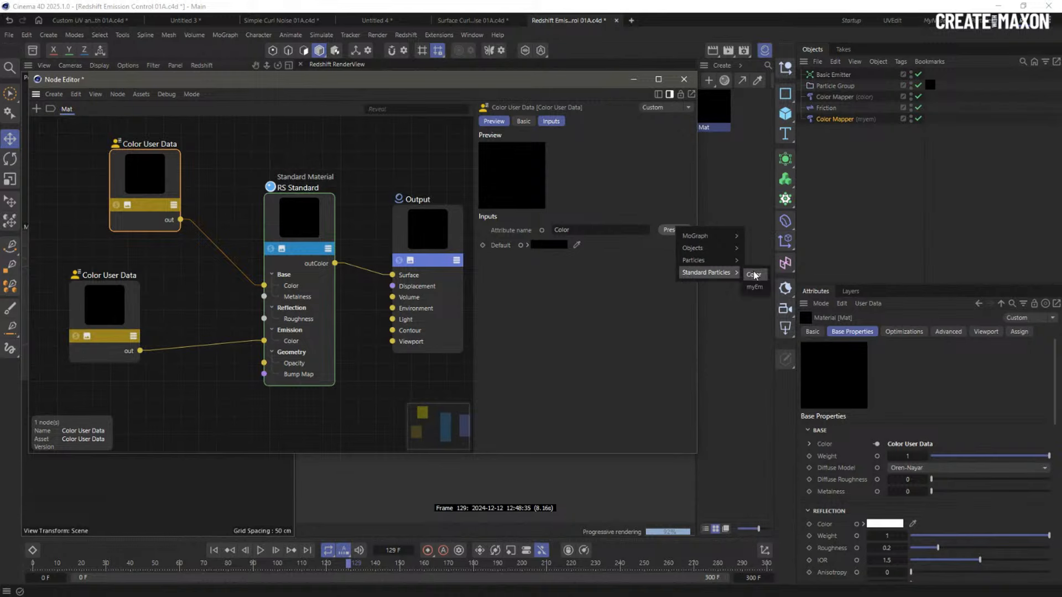
click(754, 274)
Inspect the color Color Mapper, the Basic Emitter's color properties, and the myEm Color User Data node feeding the emission color
click(831, 99)
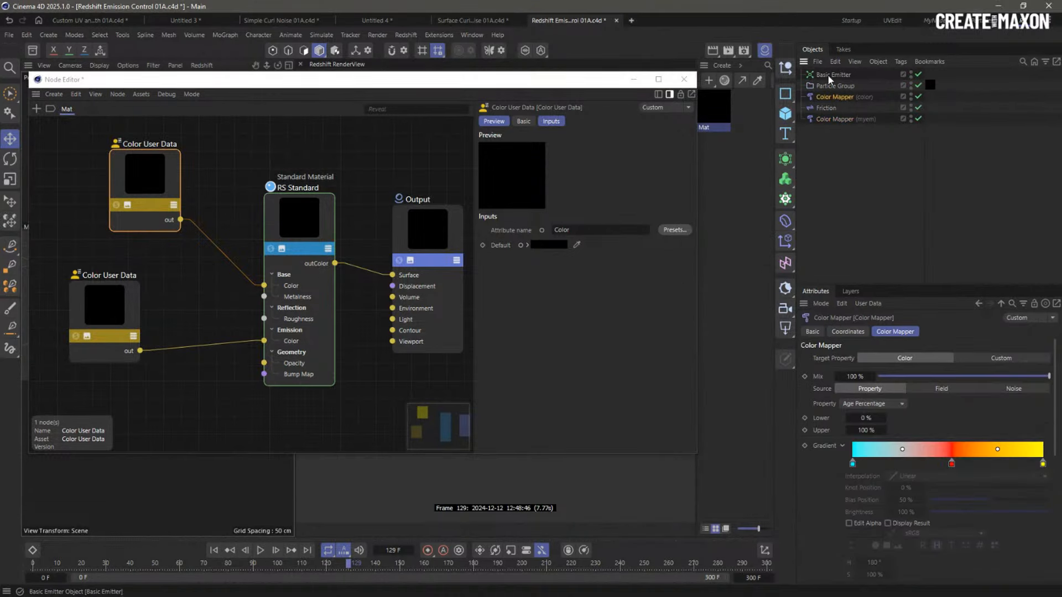
click(831, 75)
click(957, 331)
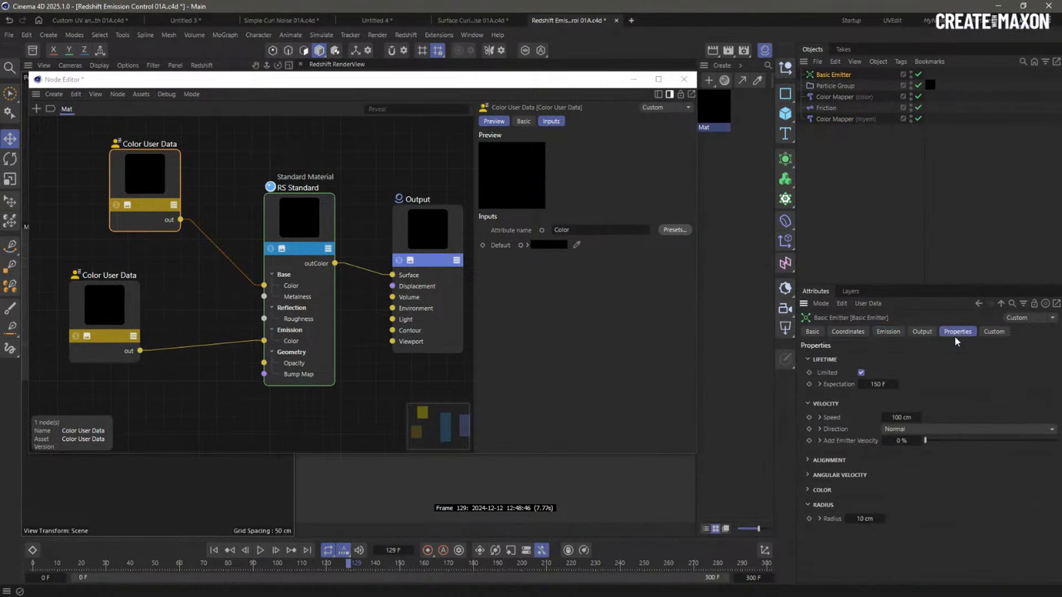
click(809, 491)
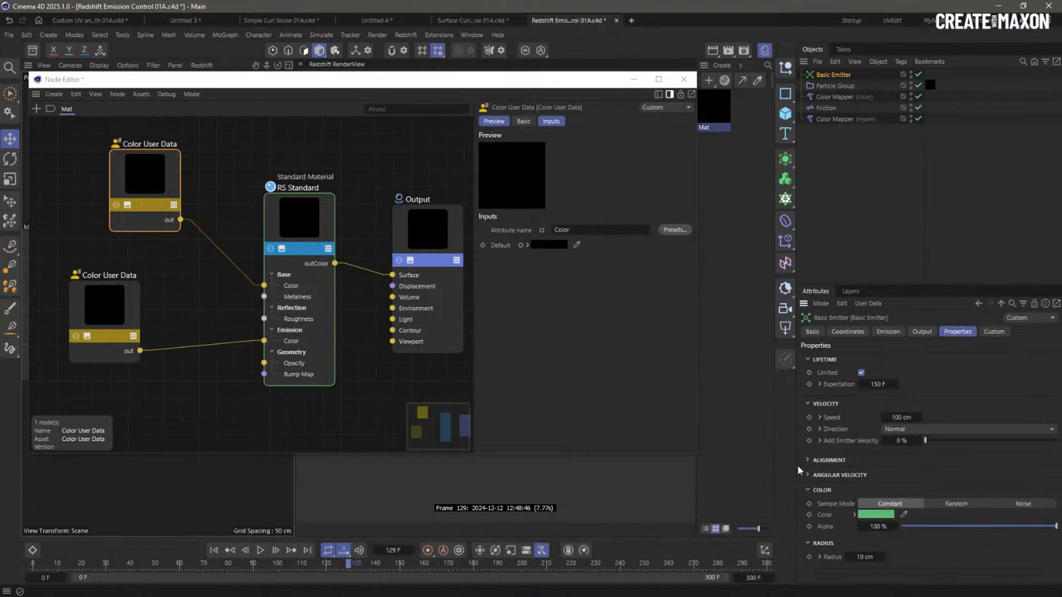
click(123, 315)
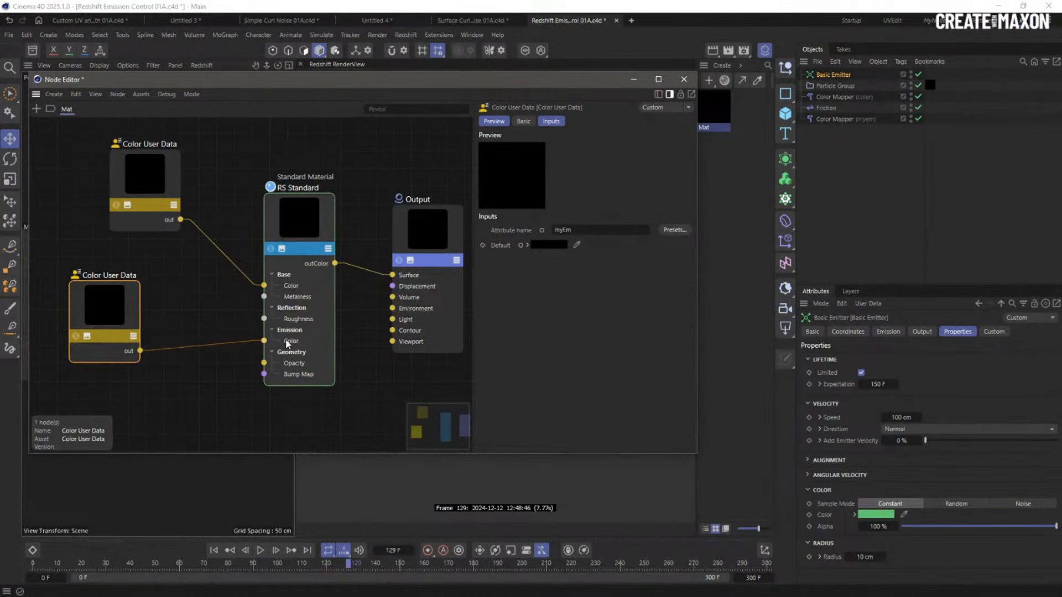
click(318, 350)
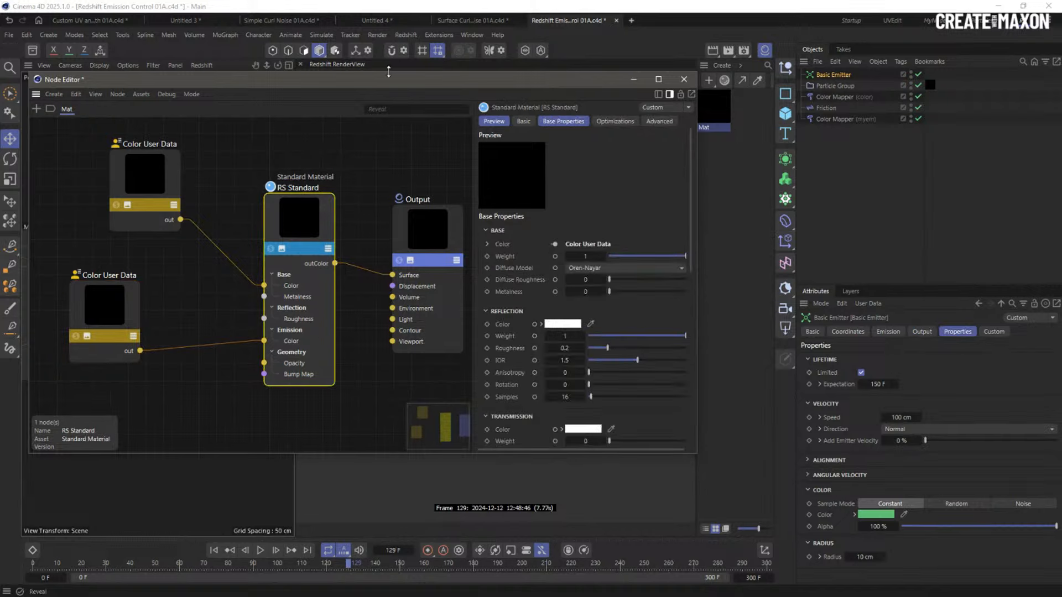
Move the Node Editor off the RenderView, and play the simulation on to frame 181 to check the rendered particles
drag(382, 82, 1061, 197)
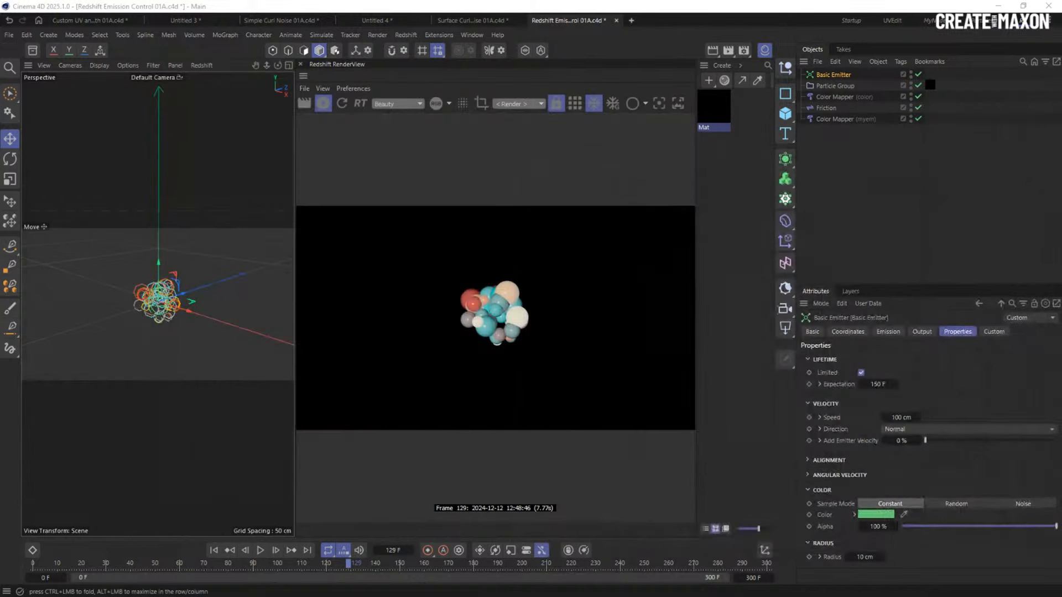
click(260, 550)
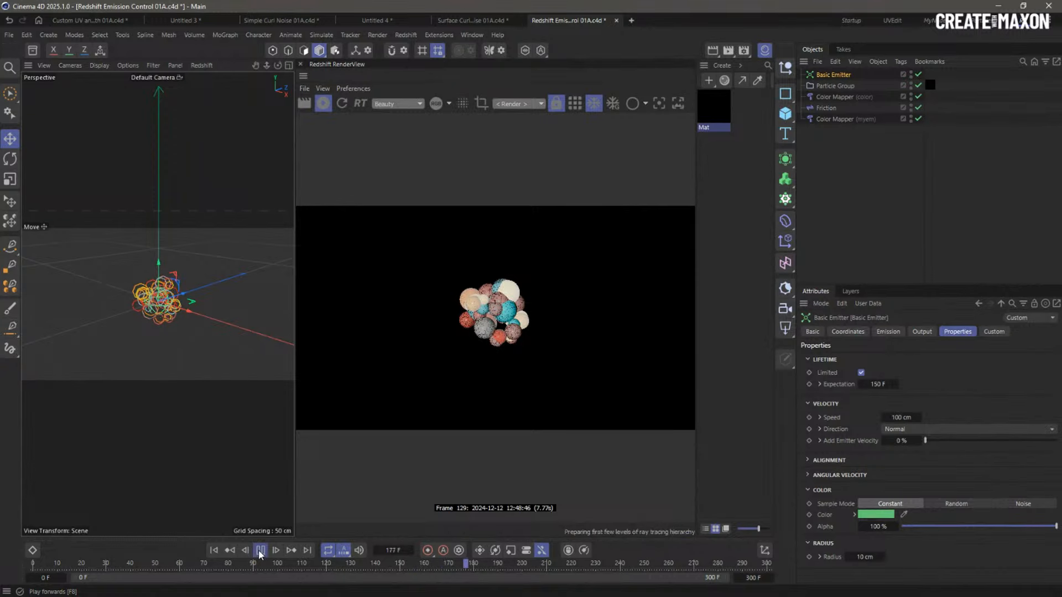
click(260, 550)
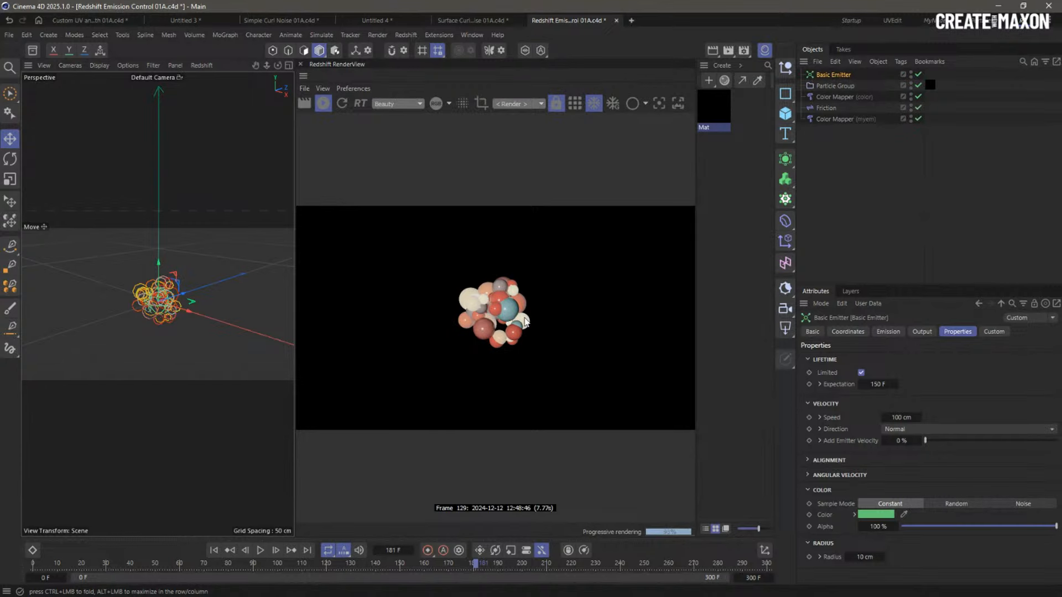
Close the Node Editor, and close the Redshift Emission Control 01A project without saving its changes
drag(1061, 153, 420, 130)
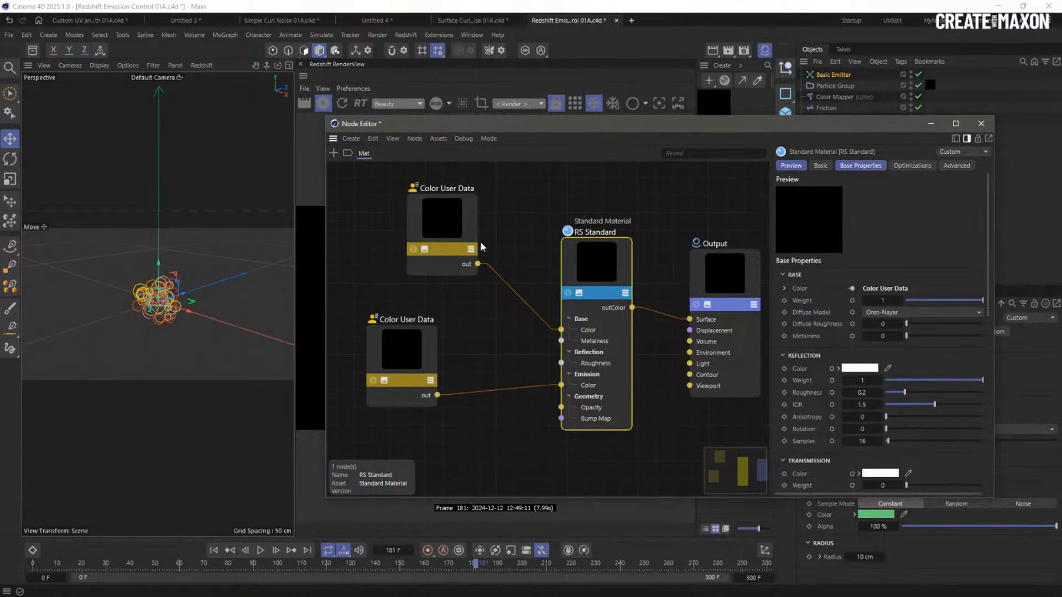
click(981, 125)
click(841, 171)
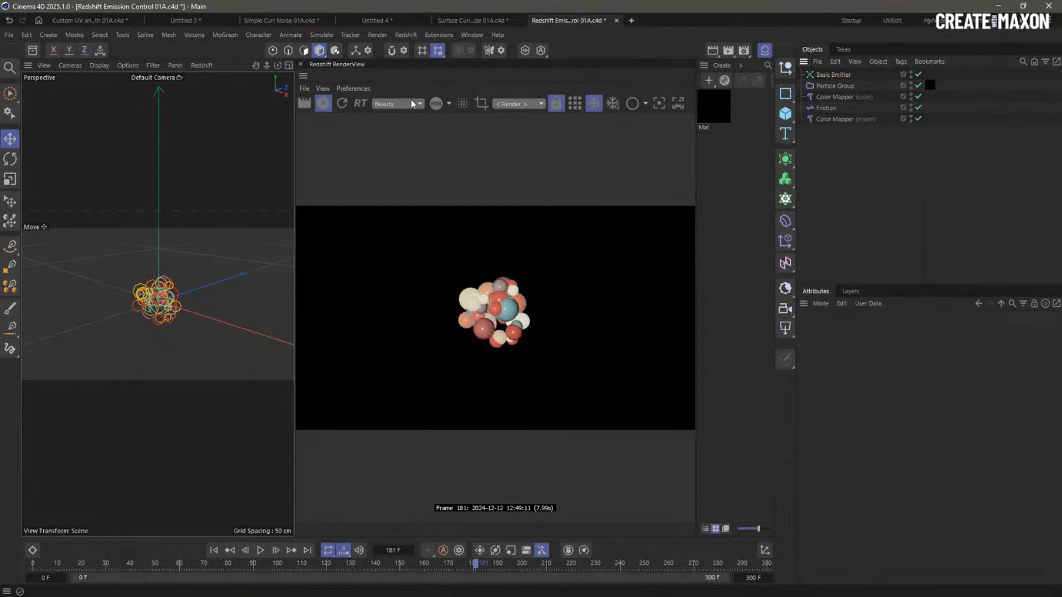
click(616, 20)
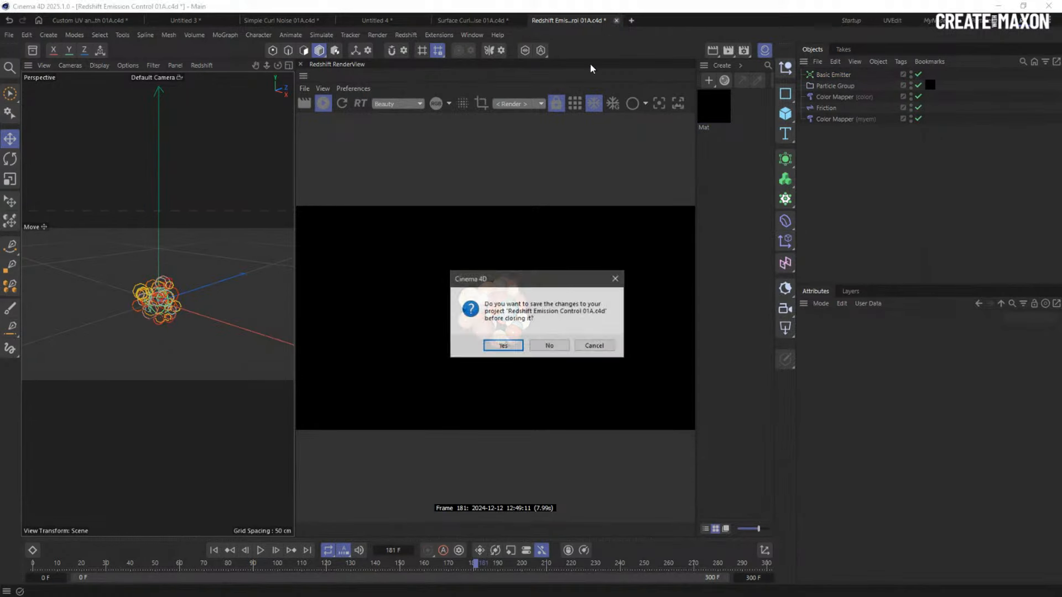
click(566, 347)
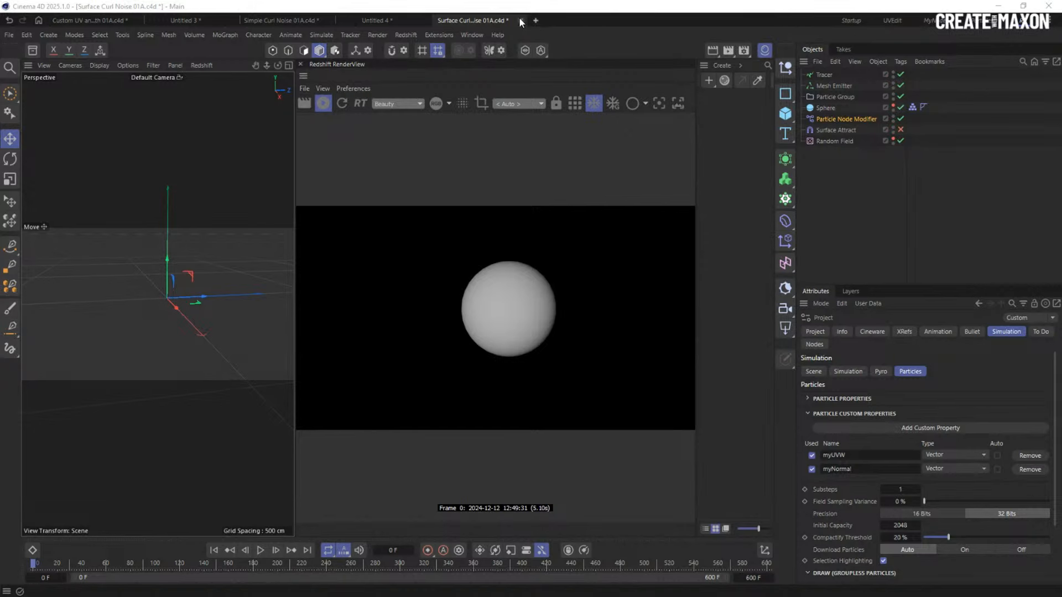
Open the project Sine Curve 01A.c4d, and switch to the Startup layout
right_click(477, 18)
click(599, 183)
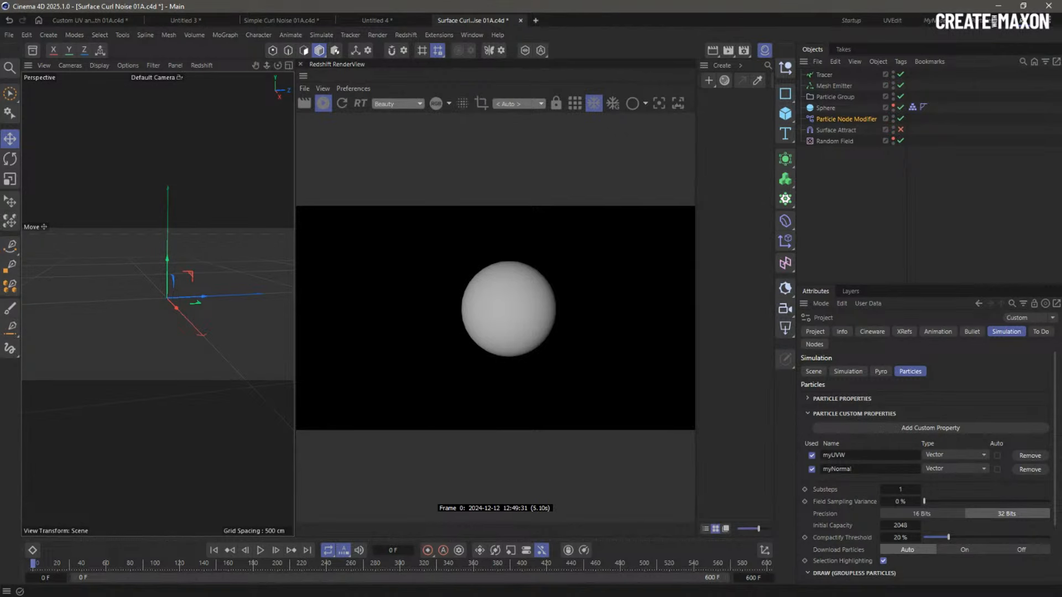
drag(1059, 166, 832, 217)
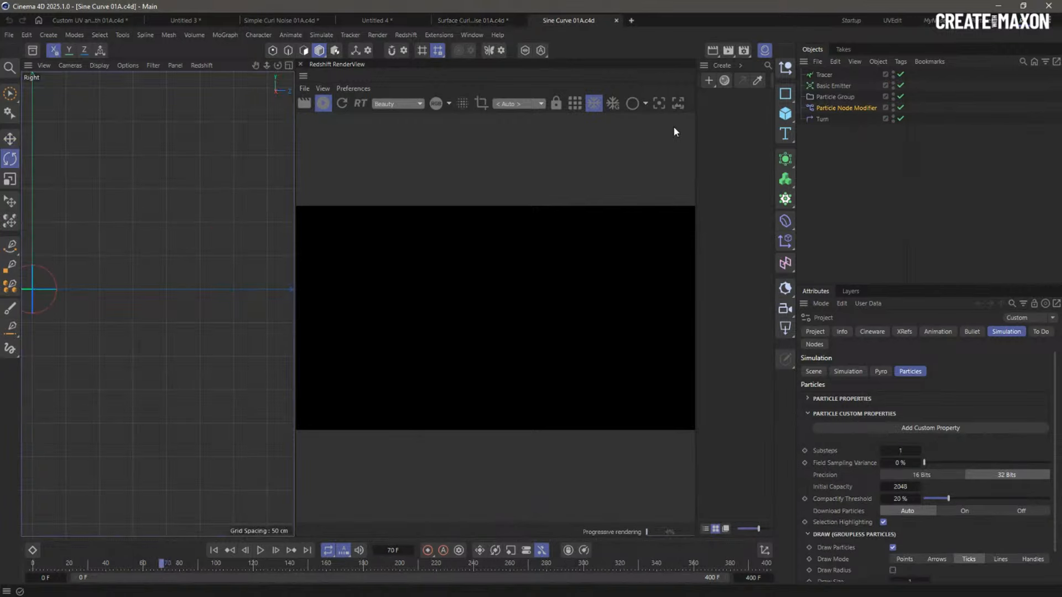
click(850, 20)
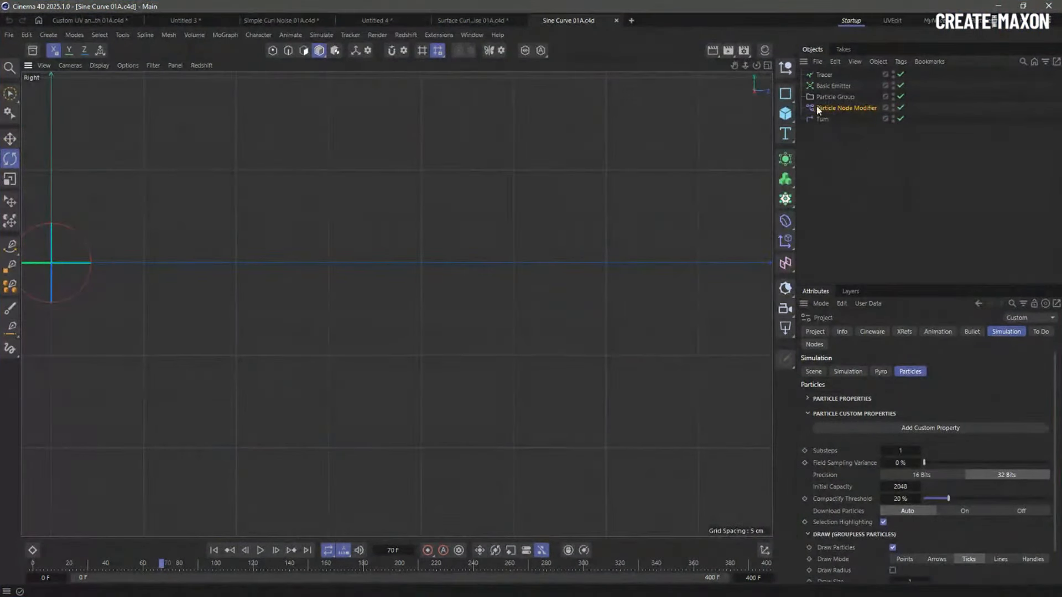
Examine the emission settings of the Basic Emitter in the Sine Curve scene
key(ctrl+shift+a)
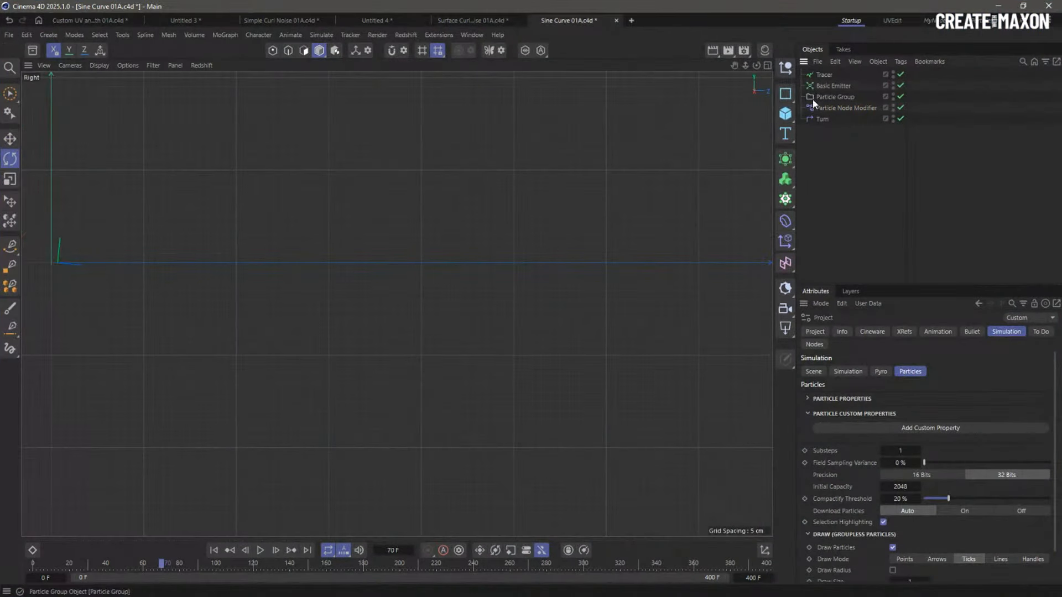
click(813, 87)
click(888, 331)
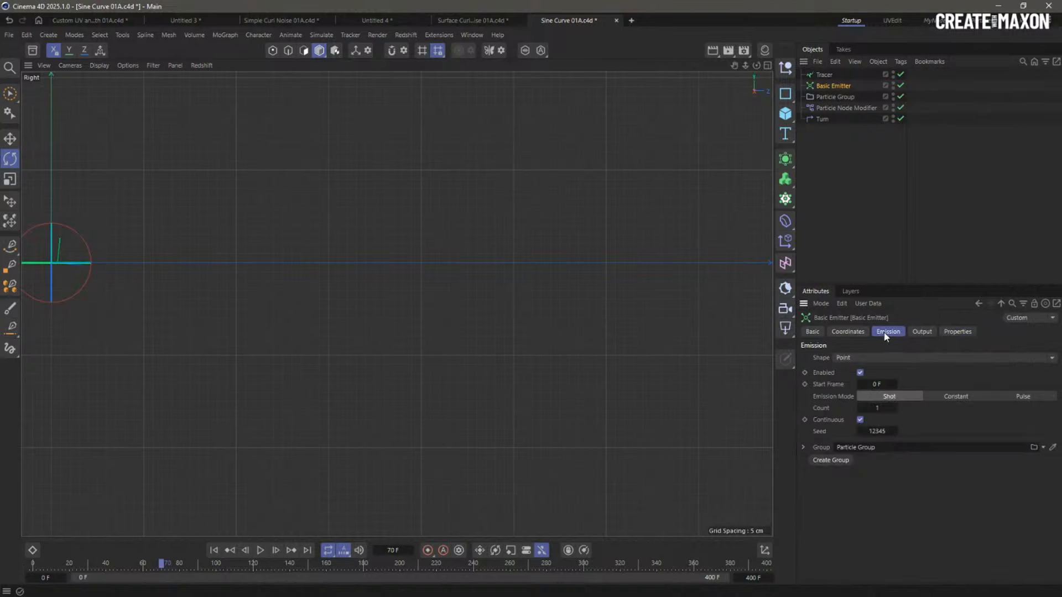
Open the node graph of the Particle Node Modifier, and enlarge and reposition the Node Editor window
double_click(810, 106)
drag(639, 98, 322, 64)
drag(745, 445, 978, 571)
drag(192, 148, 189, 138)
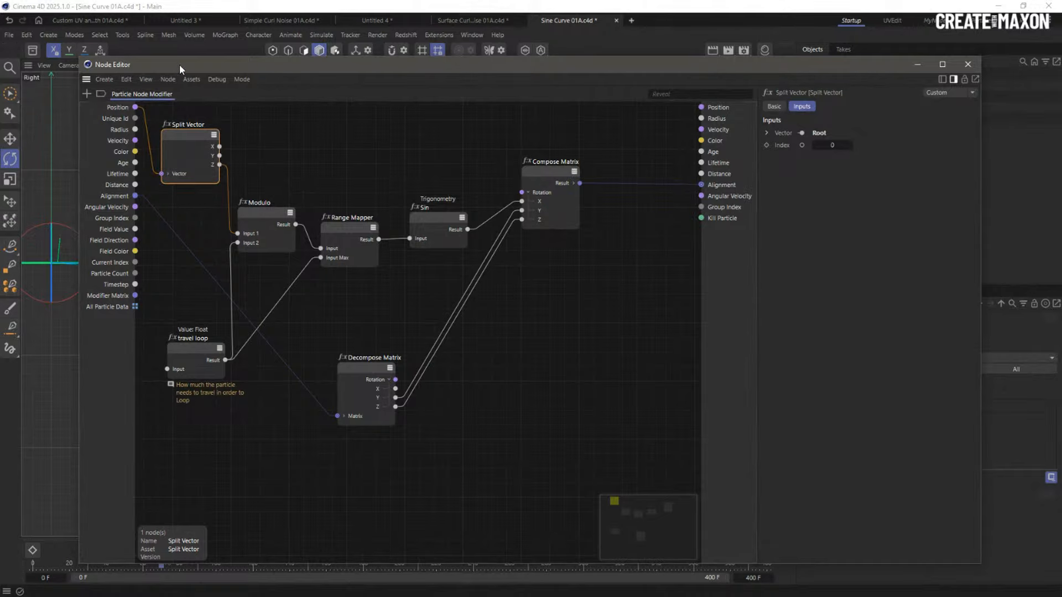
drag(179, 65, 349, 114)
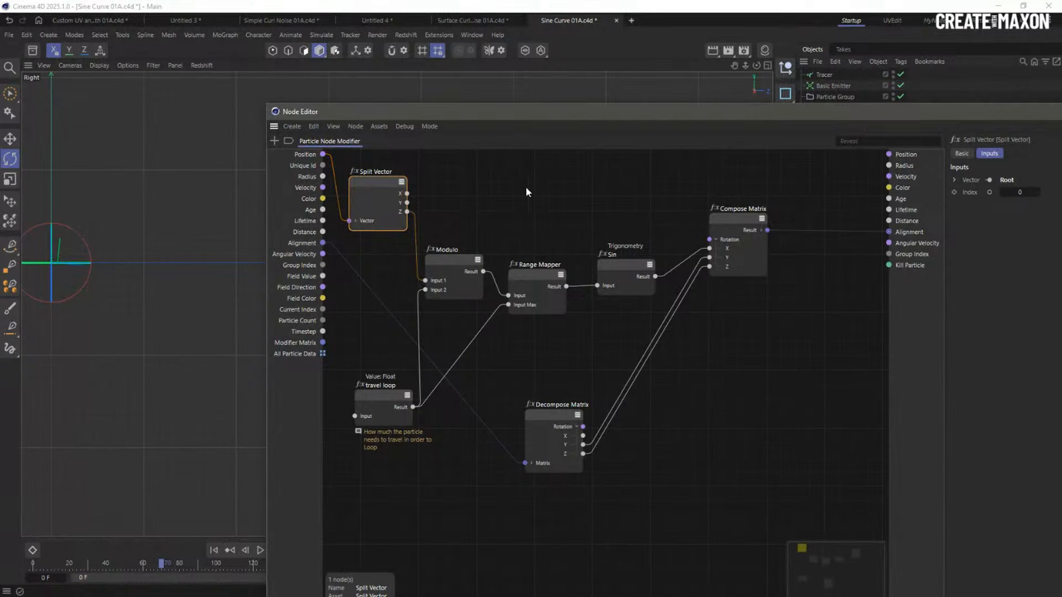
Remove the unused X and Y outputs from the Split Vector node, and shift the Modulo node slightly
shift+click(401, 195)
key(Delete)
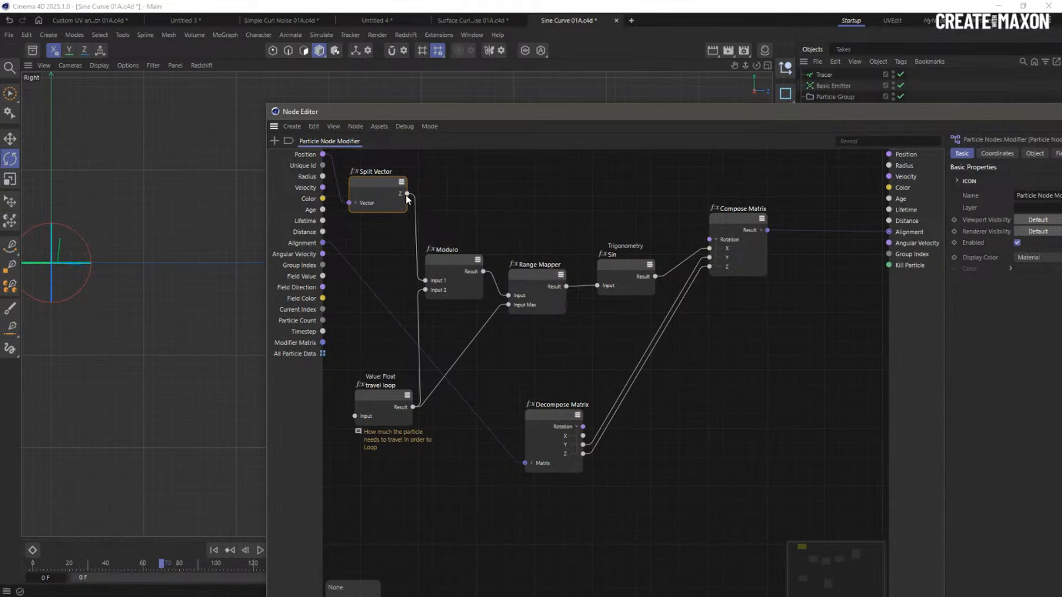
click(456, 267)
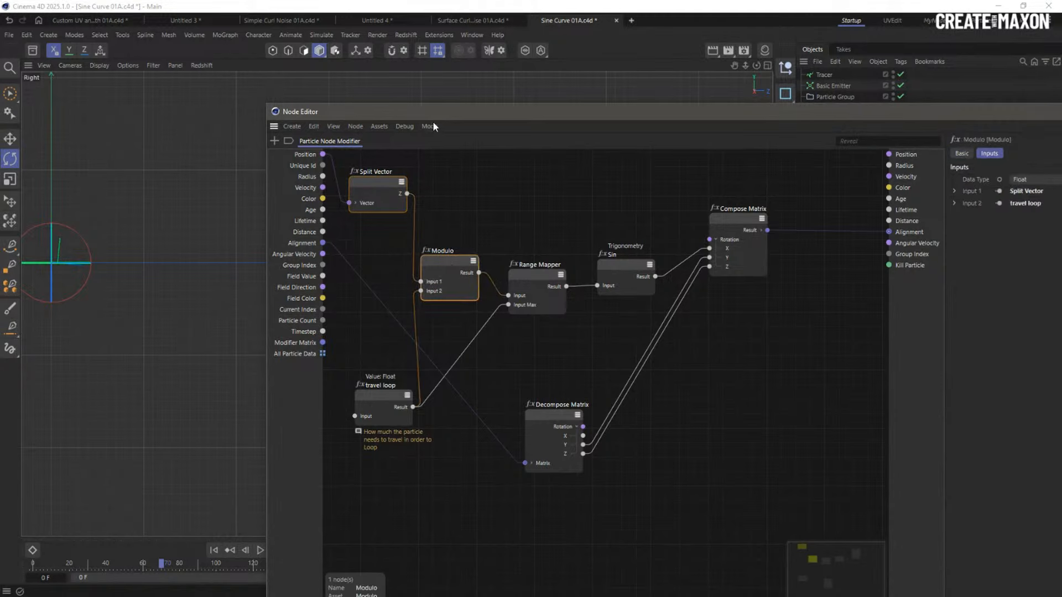
drag(437, 117, 342, 101)
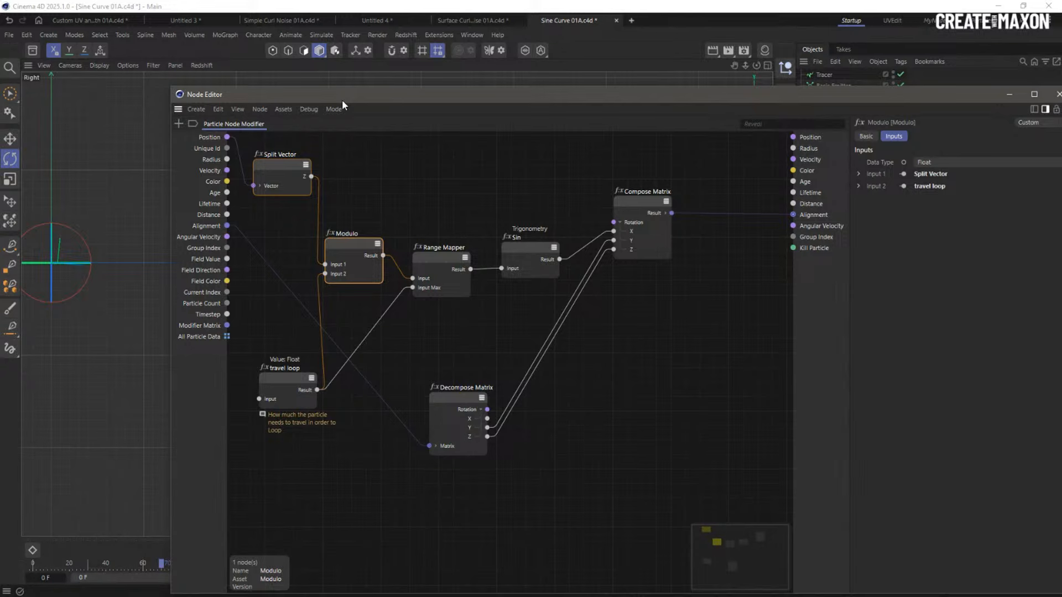
drag(363, 247, 369, 247)
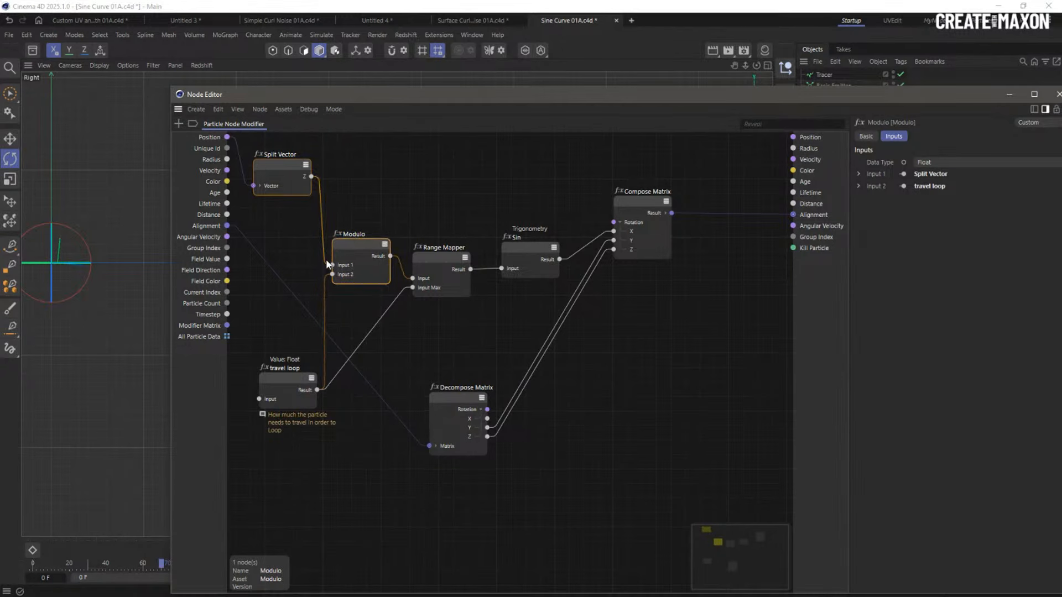
Inspect the inputs of the travel loop, Range Mapper, Compose Matrix and Sin nodes
click(286, 382)
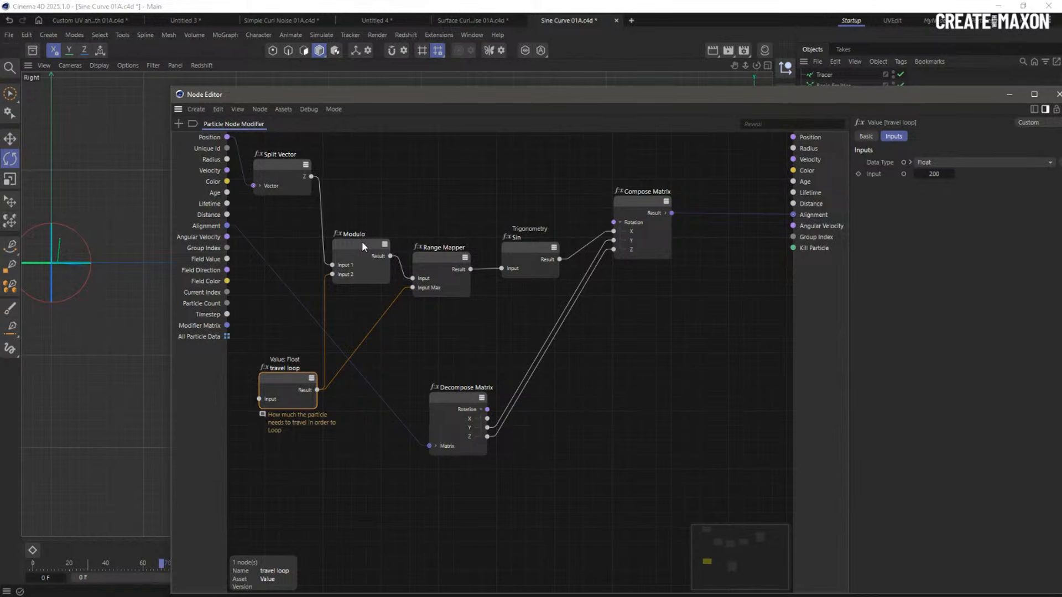
click(439, 261)
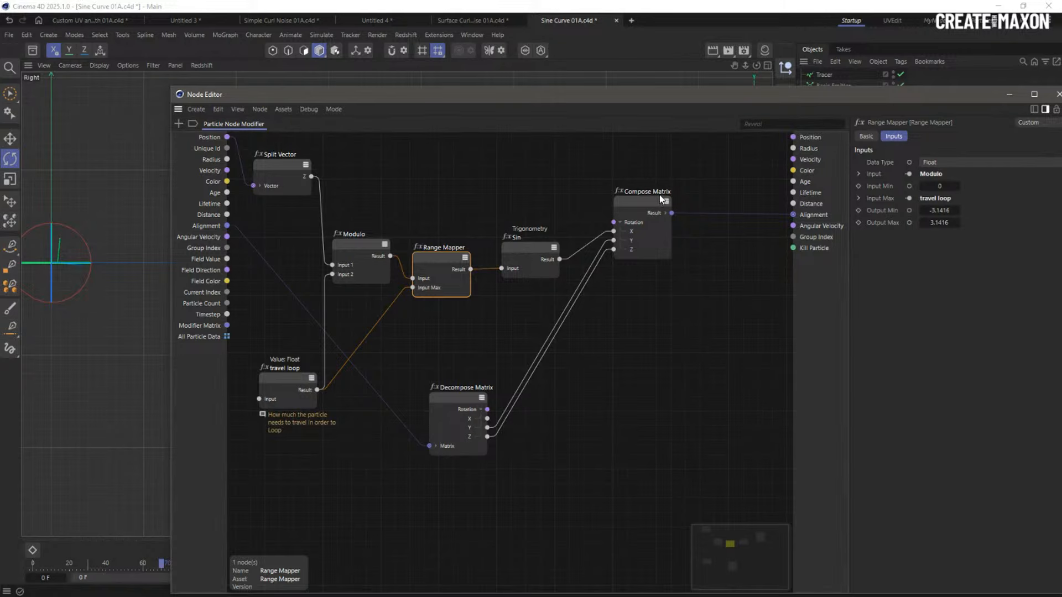
click(652, 208)
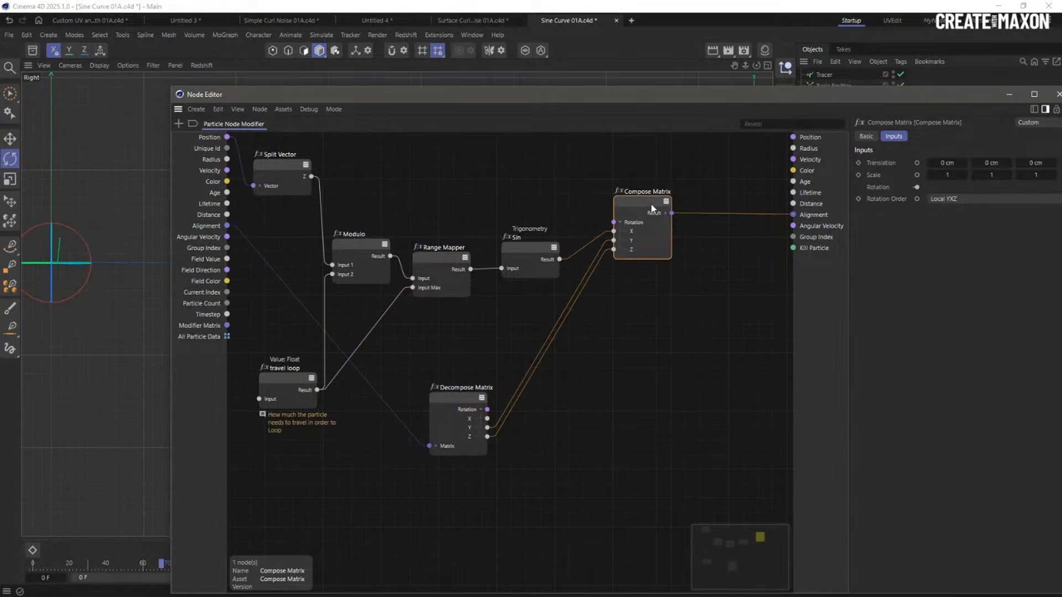
click(526, 247)
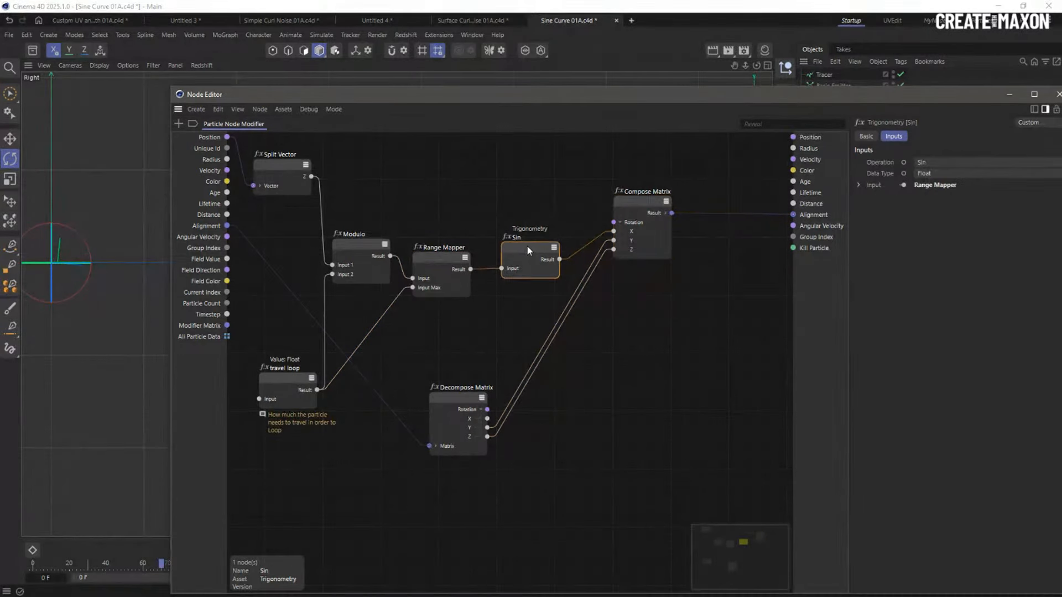
Set the Range Mapper node's Output Min to -pi
click(459, 274)
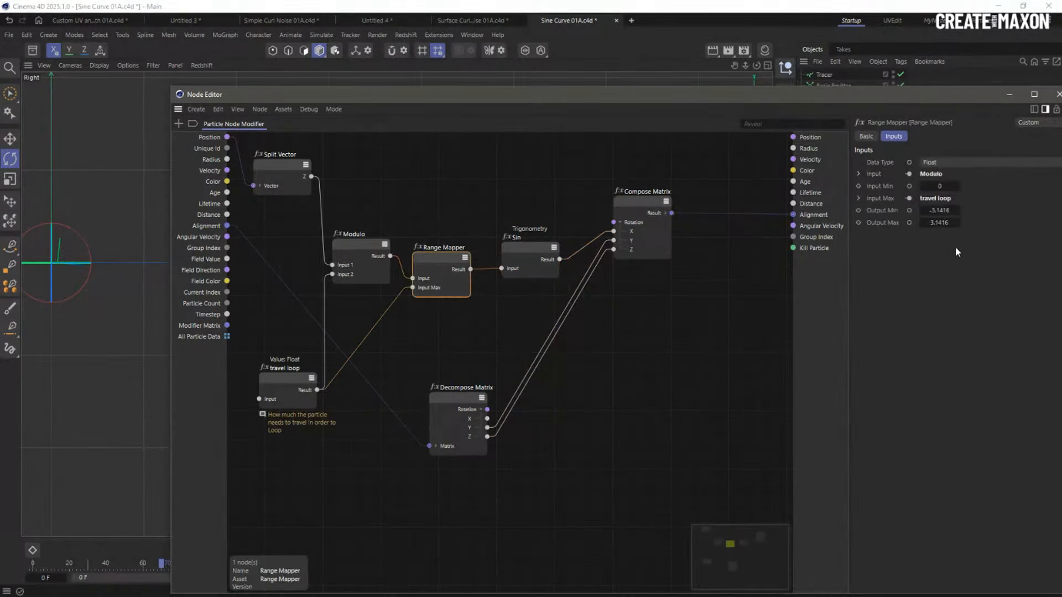
click(949, 212)
text(-p)
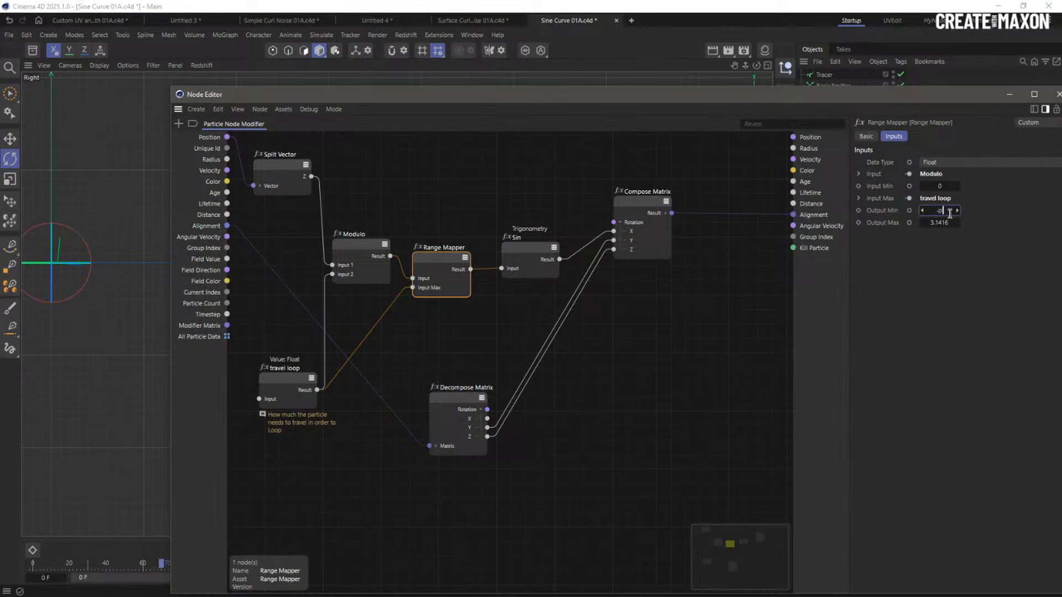
text(i)
key(Return)
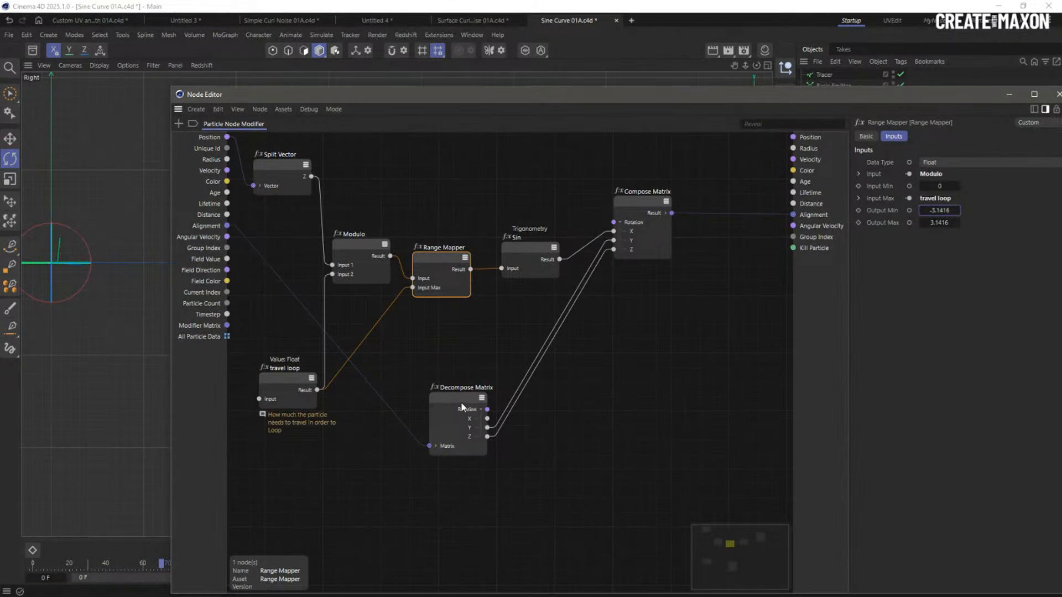
Move the Decompose Matrix node closer to the Range Mapper, and inspect the Compose Matrix node's inputs
drag(461, 407, 466, 368)
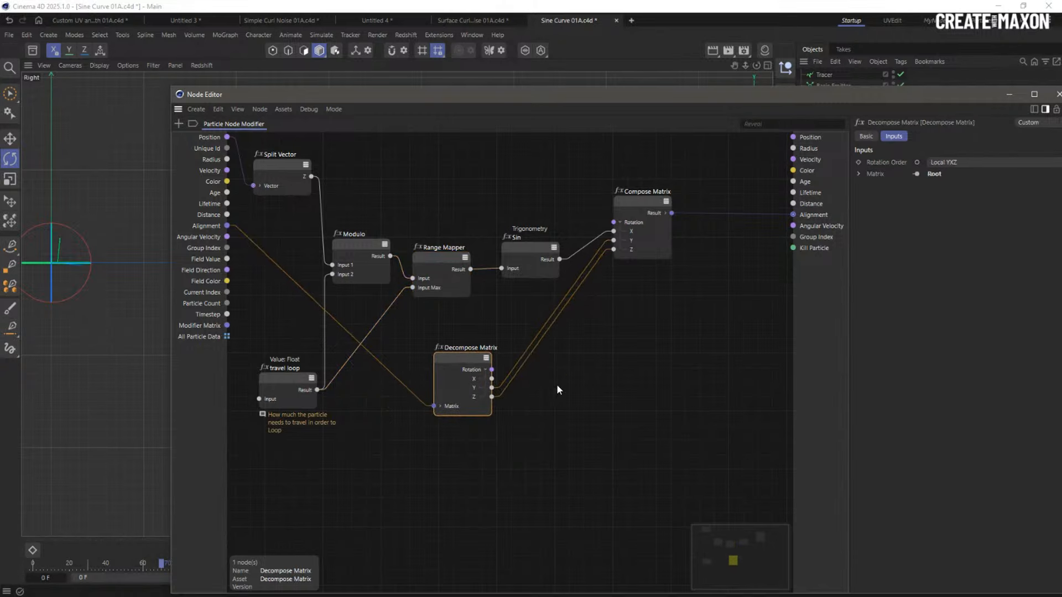
click(637, 206)
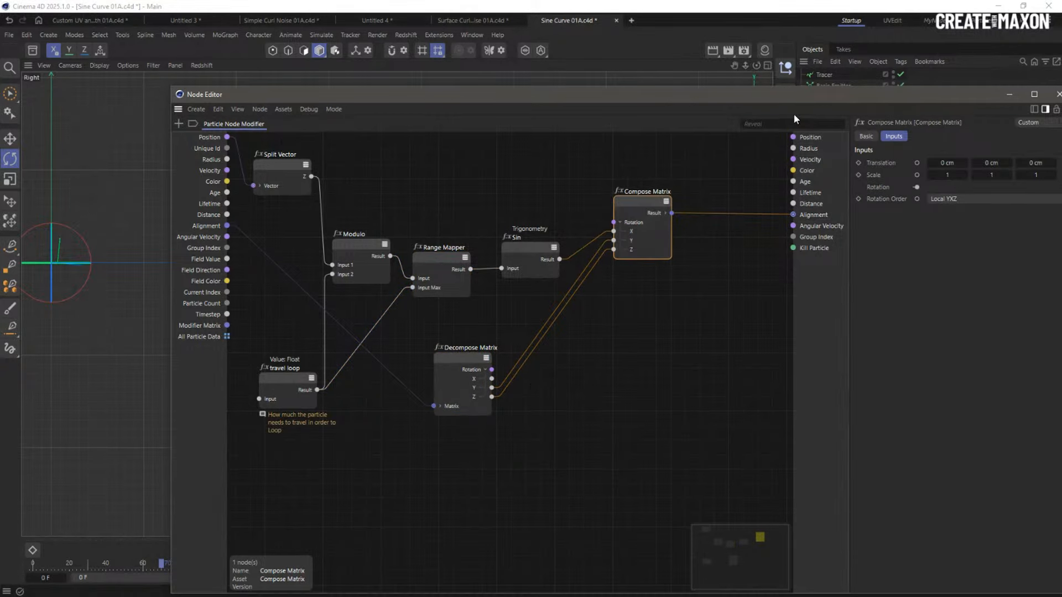
Play the particle simulation to check the sine-curve trail in the Right view, stop it, and return to the node graph
drag(778, 98, 696, 390)
drag(811, 368, 1003, 337)
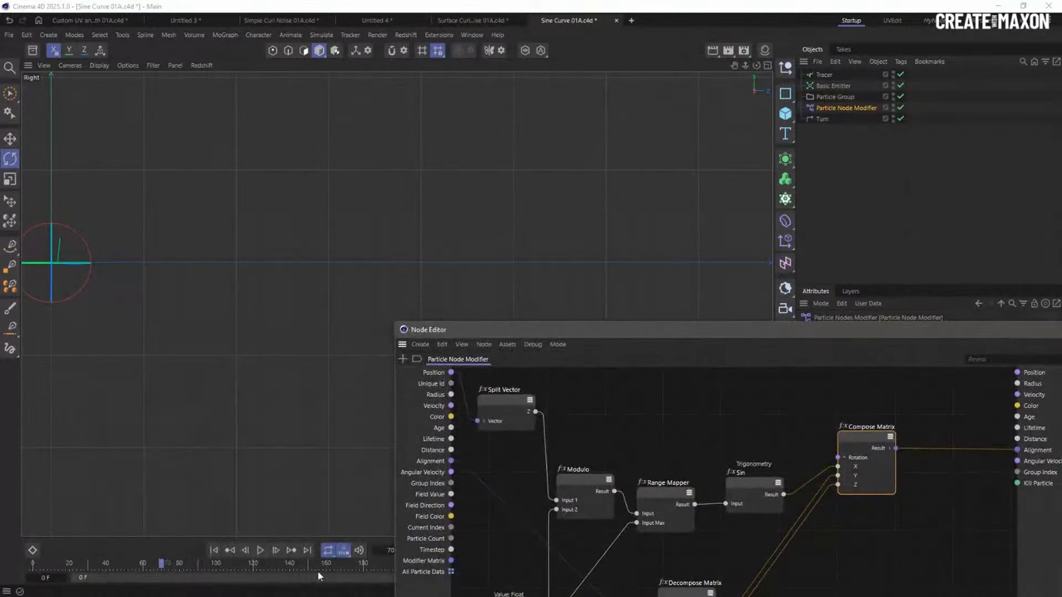
click(261, 551)
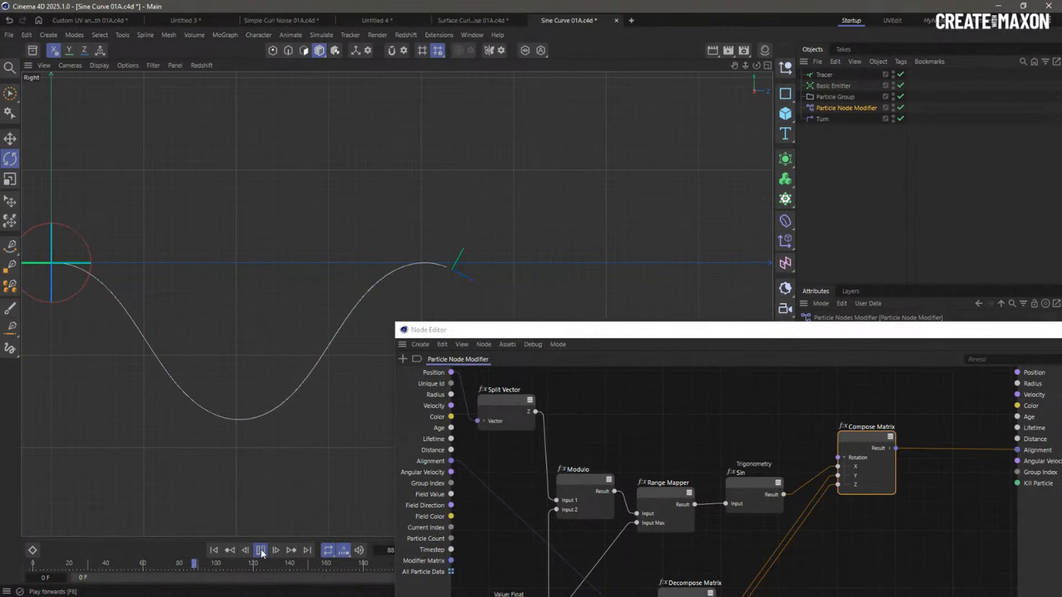
drag(533, 336, 540, 220)
click(260, 550)
click(645, 209)
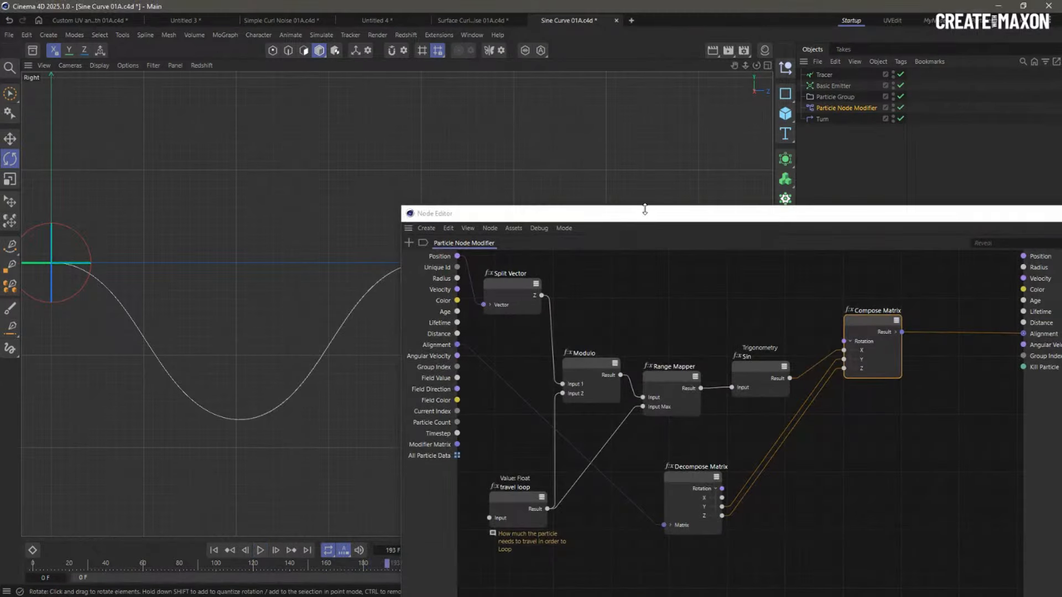
drag(662, 222, 311, 100)
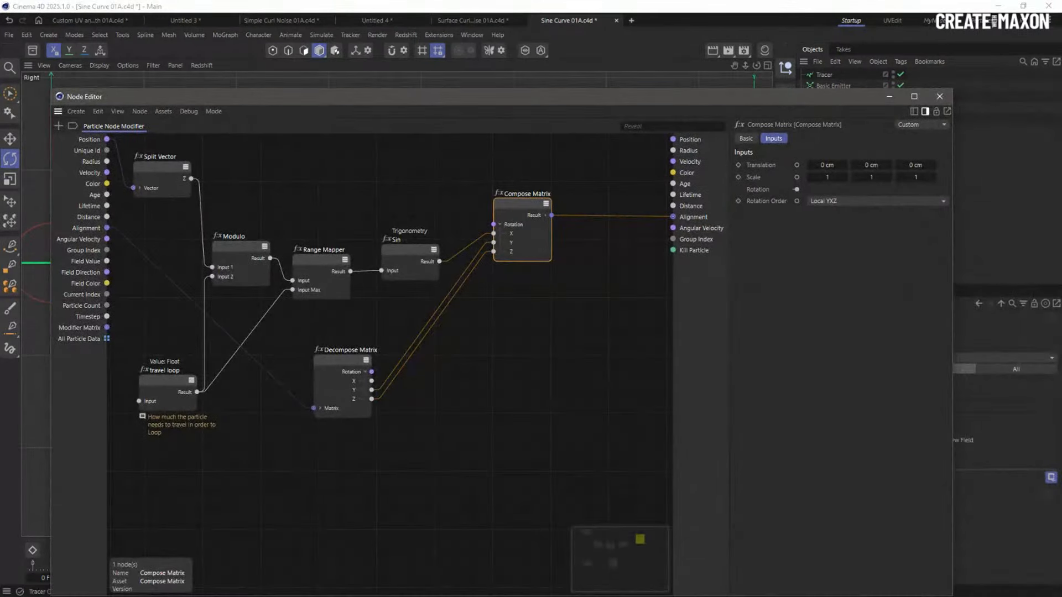
Switch to the Random Sine Curve Field 04A scene and open its Particle Node Modifier's node graph
drag(1061, 160, 986, 176)
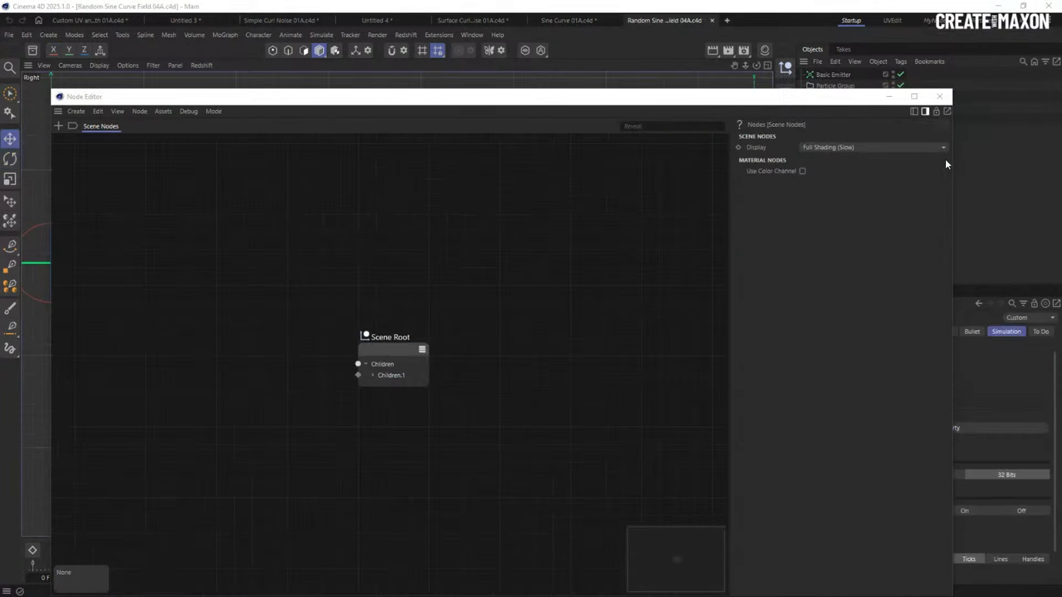
click(939, 96)
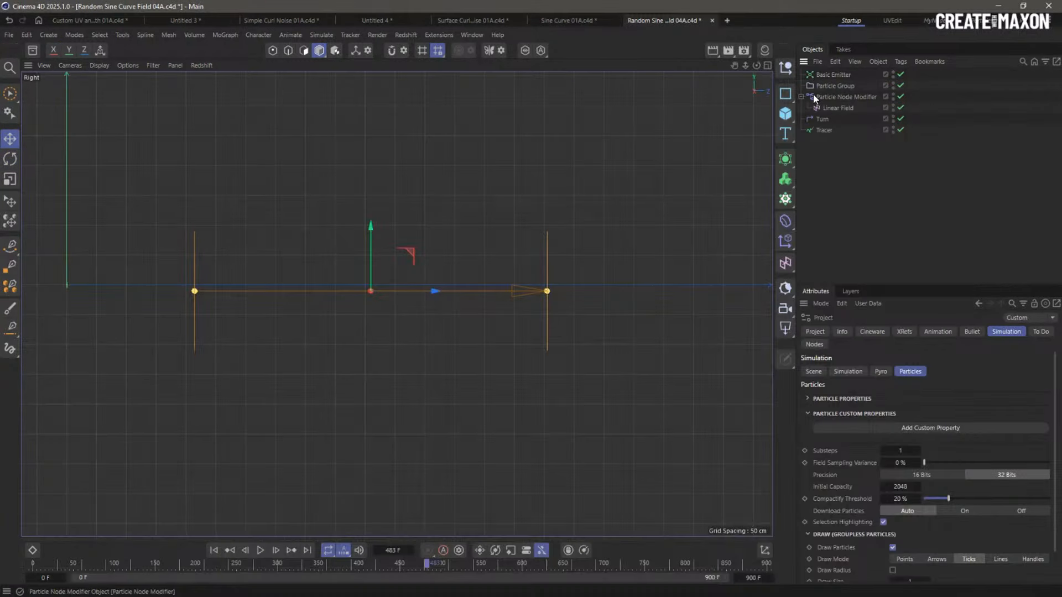
click(806, 98)
double_click(808, 97)
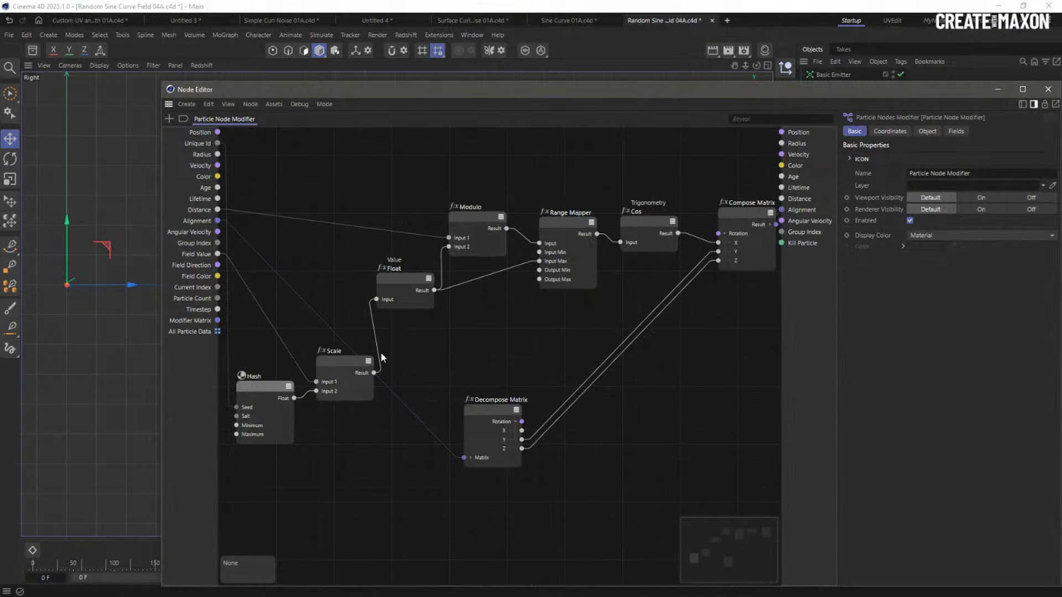
middle_drag(760, 336, 707, 338)
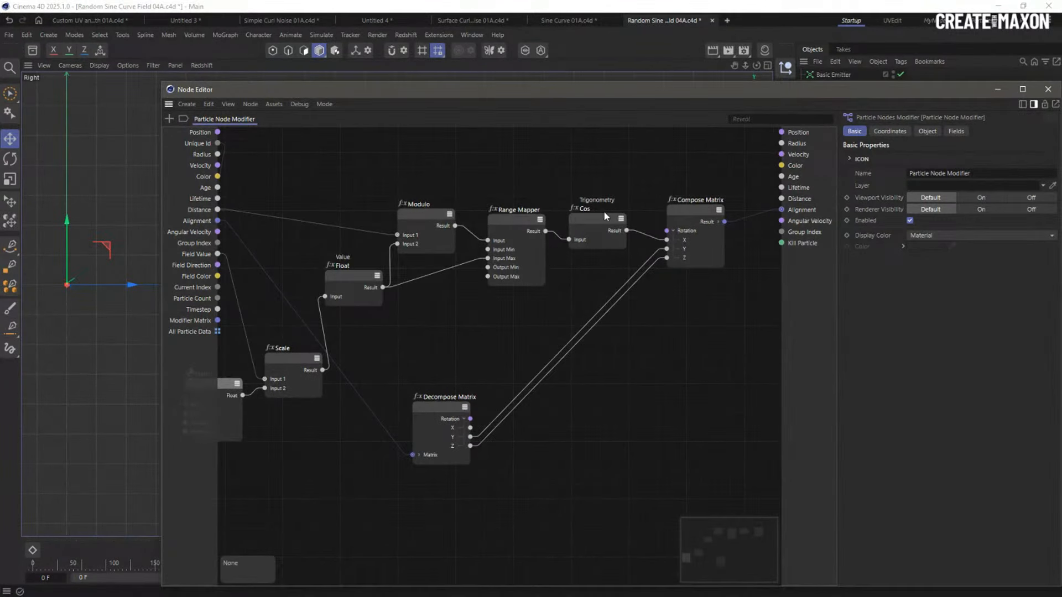
Clear the object selection and play the field-driven particle simulation from the first frame
drag(508, 90, 1061, 161)
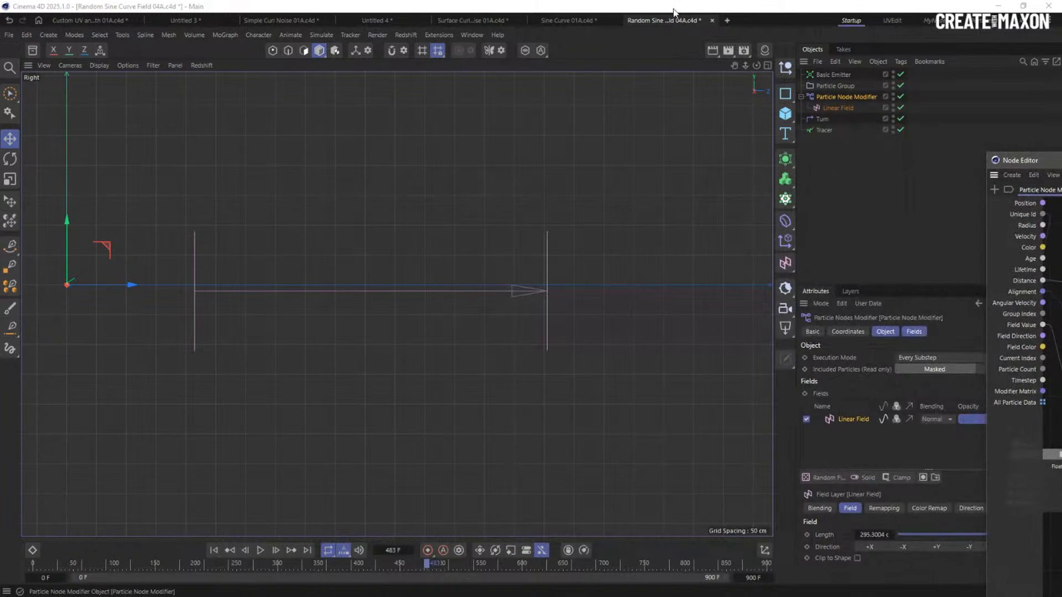
click(861, 180)
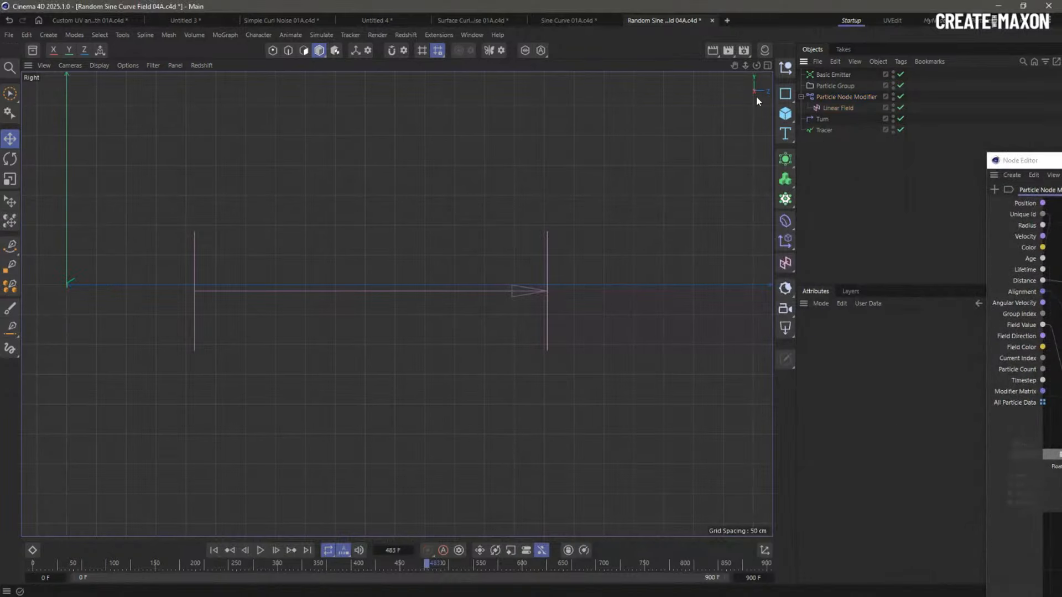
click(214, 550)
click(261, 550)
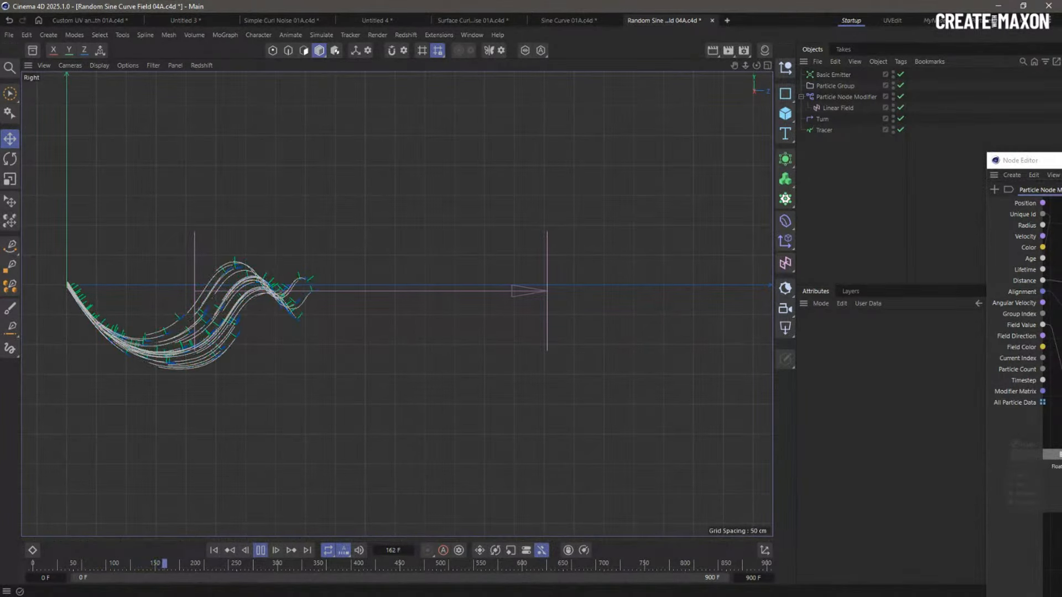
Reposition the Scale and Hash nodes in the graph so both are fully in view
drag(1061, 163, 653, 54)
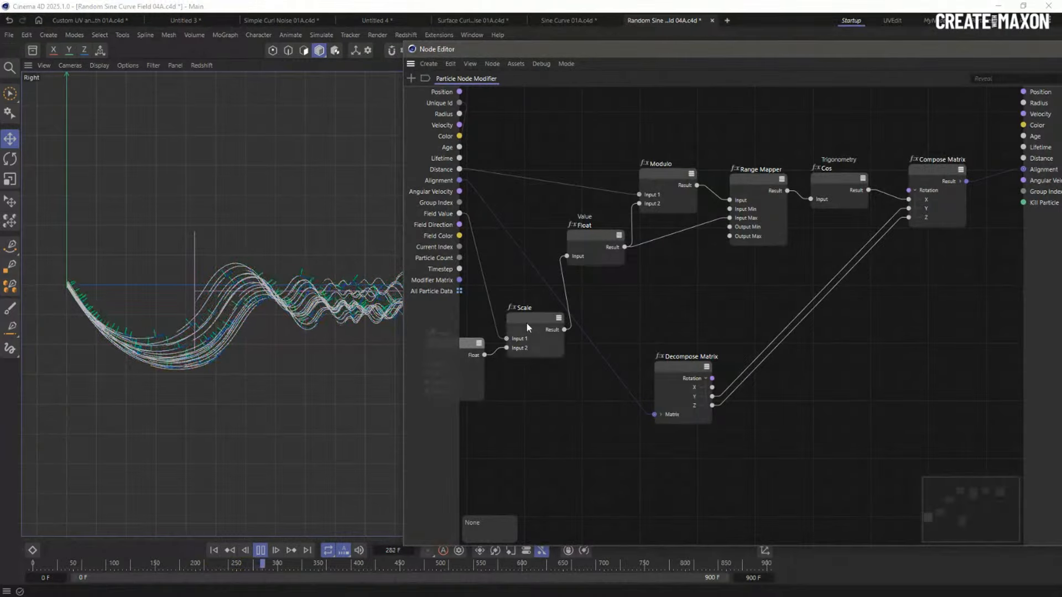
drag(527, 323, 566, 317)
drag(472, 344, 506, 361)
drag(516, 51, 1061, 67)
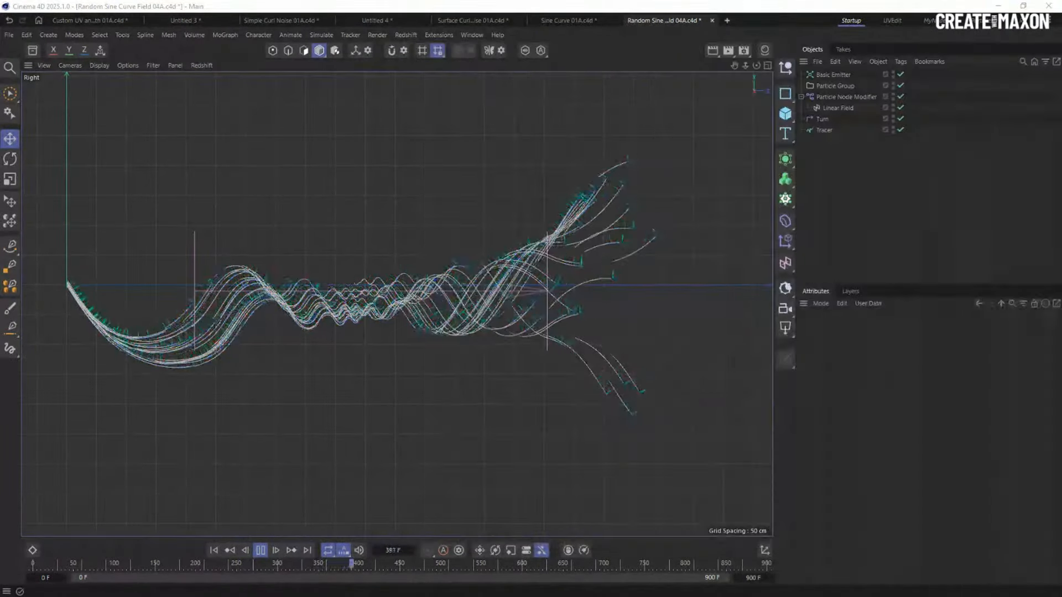
Examine the Linear Field's remapping and contour curve, and view the particle trails in perspective
click(836, 108)
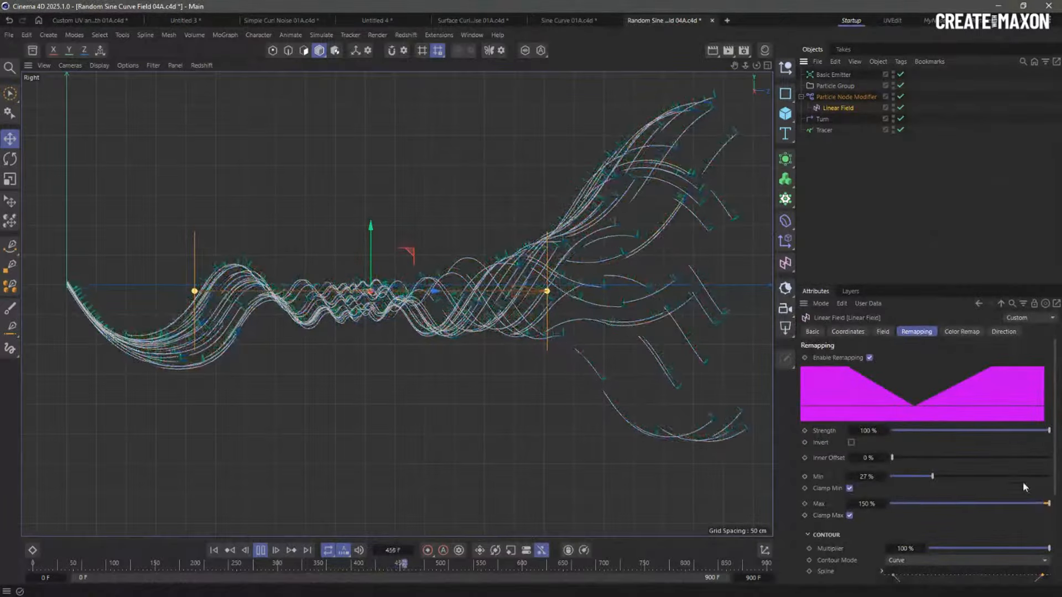
scroll(1053, 472, down, 3)
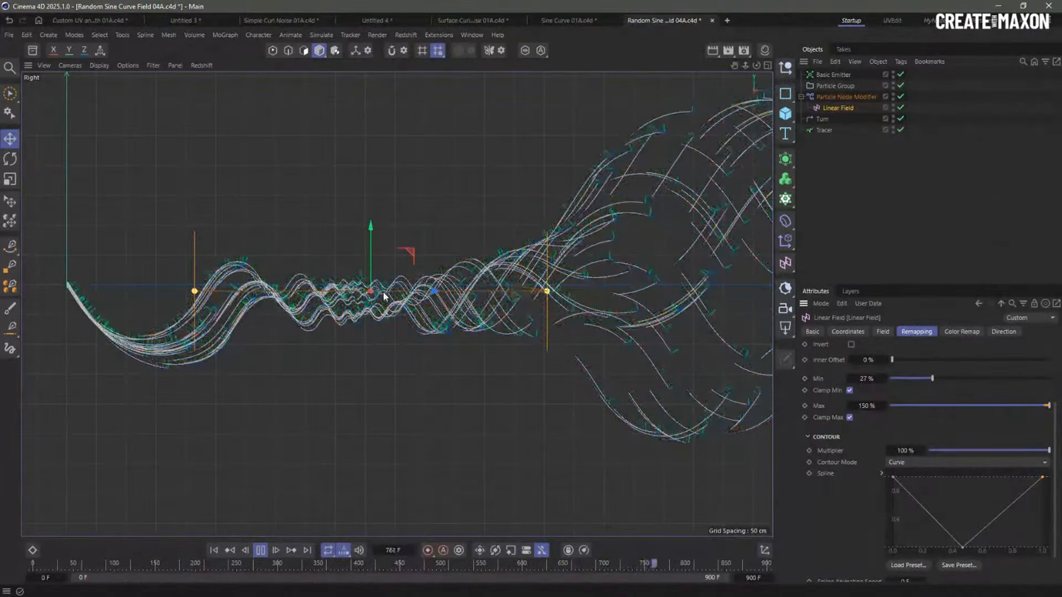
click(766, 66)
click(389, 65)
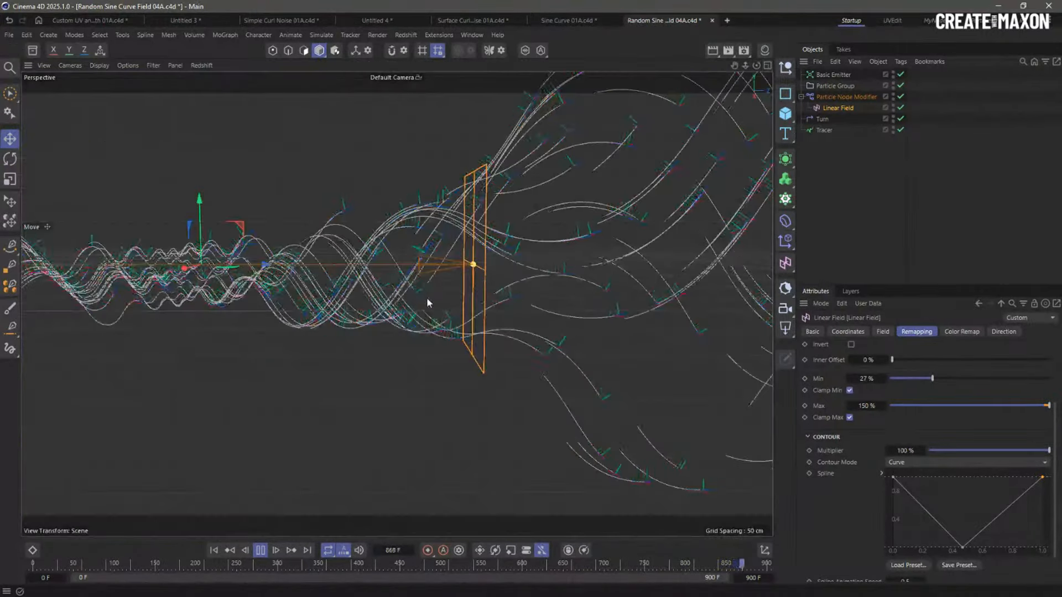
alt+drag(415, 229, 403, 333)
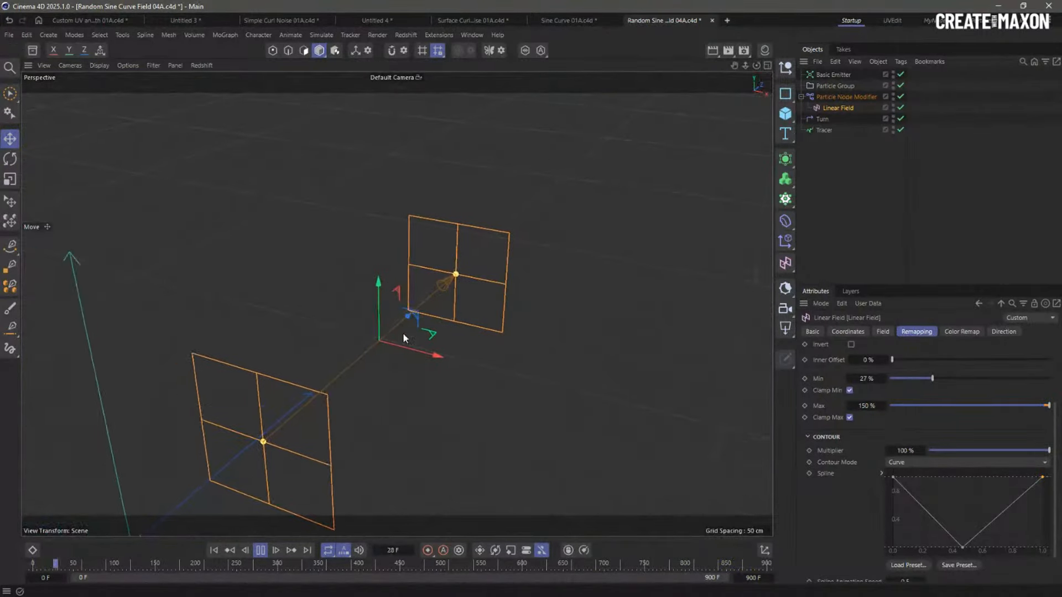
Set the Basic Emitter's Size X to 30 cm and replay the simulation from the start in the perspective view
click(833, 74)
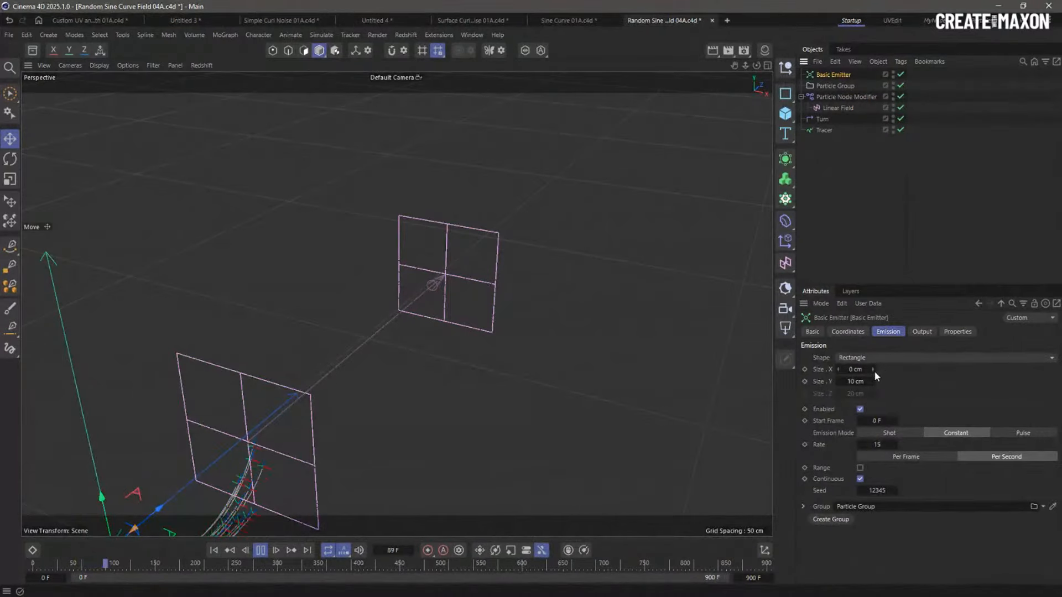
drag(860, 371, 880, 372)
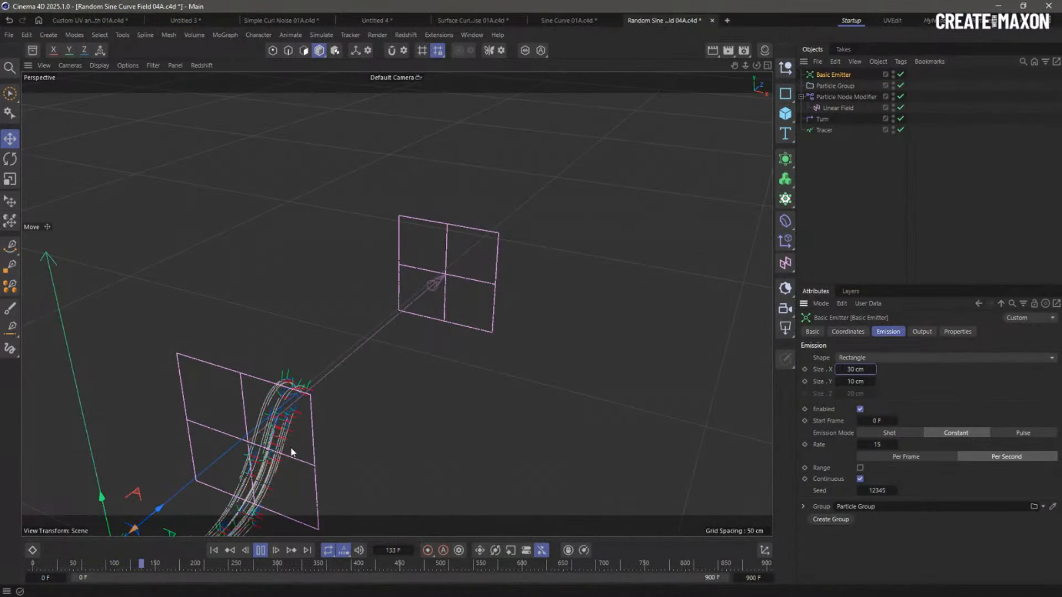
alt+middle_drag(292, 451, 298, 354)
click(215, 551)
mouse_move(310, 352)
alt+mouse_down()
mouse_move(256, 300)
mouse_move(322, 322)
mouse_move(291, 359)
mouse_move(299, 349)
alt+mouse_up()
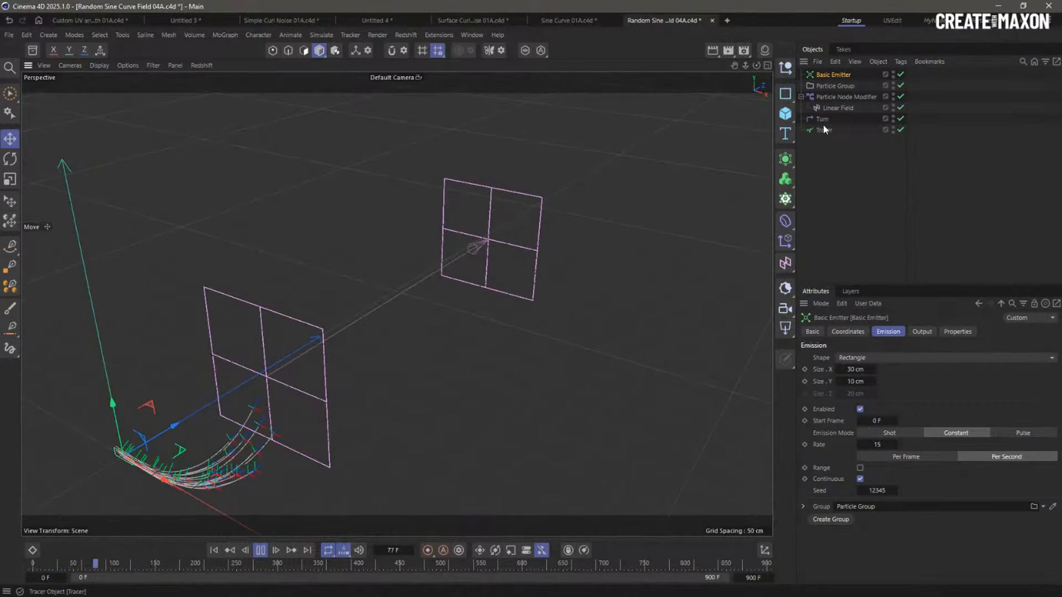
click(837, 108)
drag(426, 275, 447, 293)
click(464, 297)
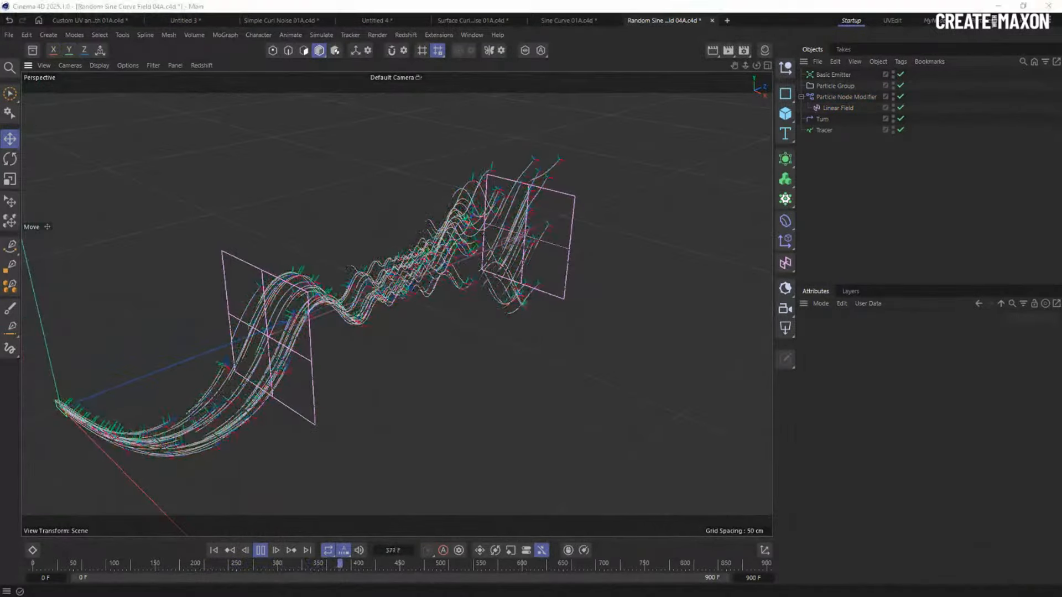
Shift the Compose Matrix node closer to the graph's outputs and nudge the Scale node slightly
drag(1061, 177, 259, 57)
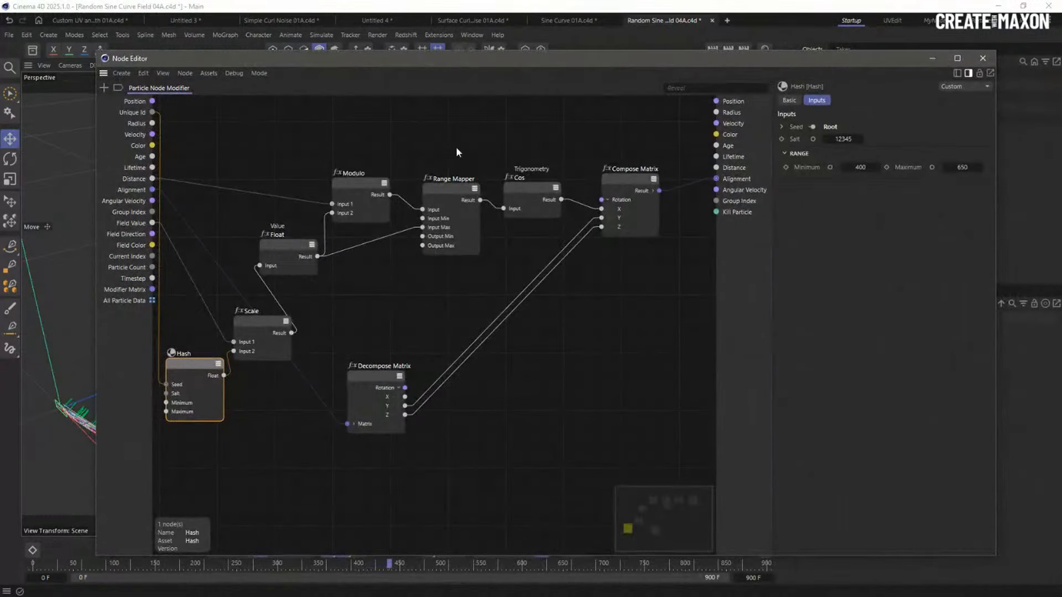
click(313, 263)
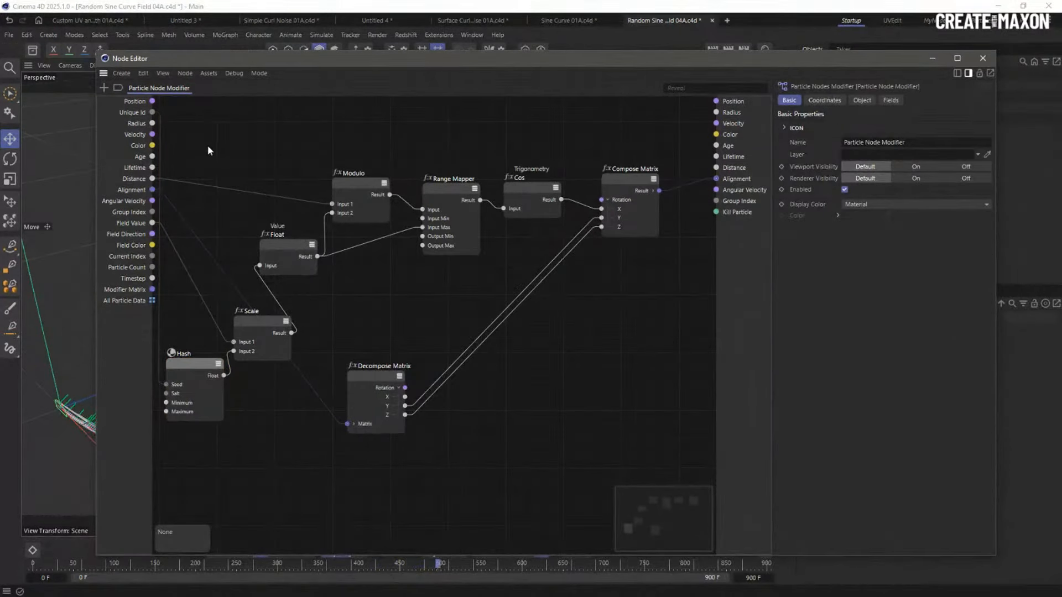
drag(640, 187, 649, 184)
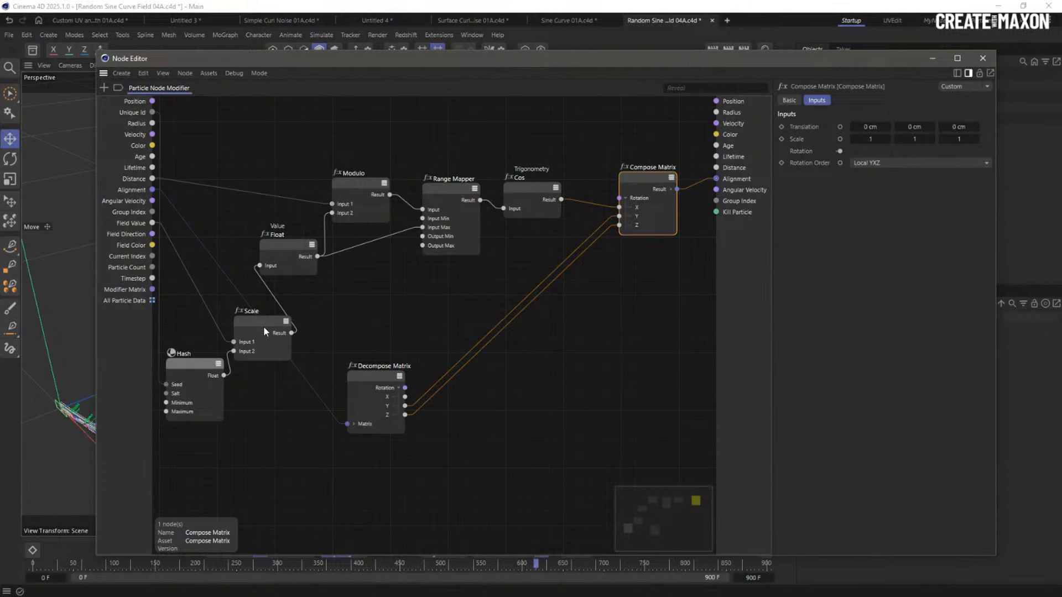
drag(264, 332, 261, 325)
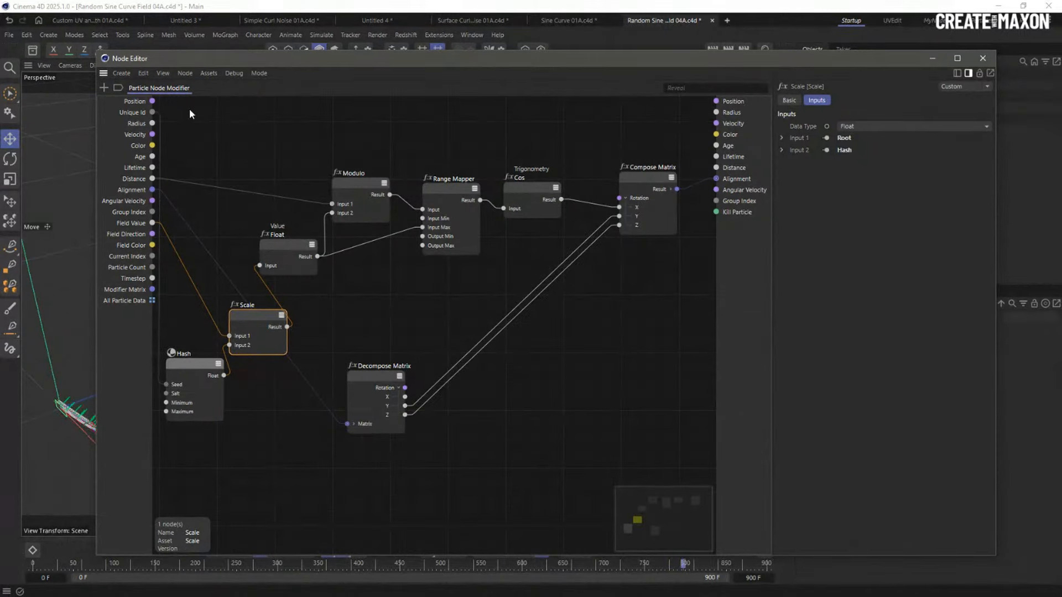
Group all eight nodes of the Particle Node Modifier graph into a single node
drag(183, 130, 676, 481)
right_click(635, 177)
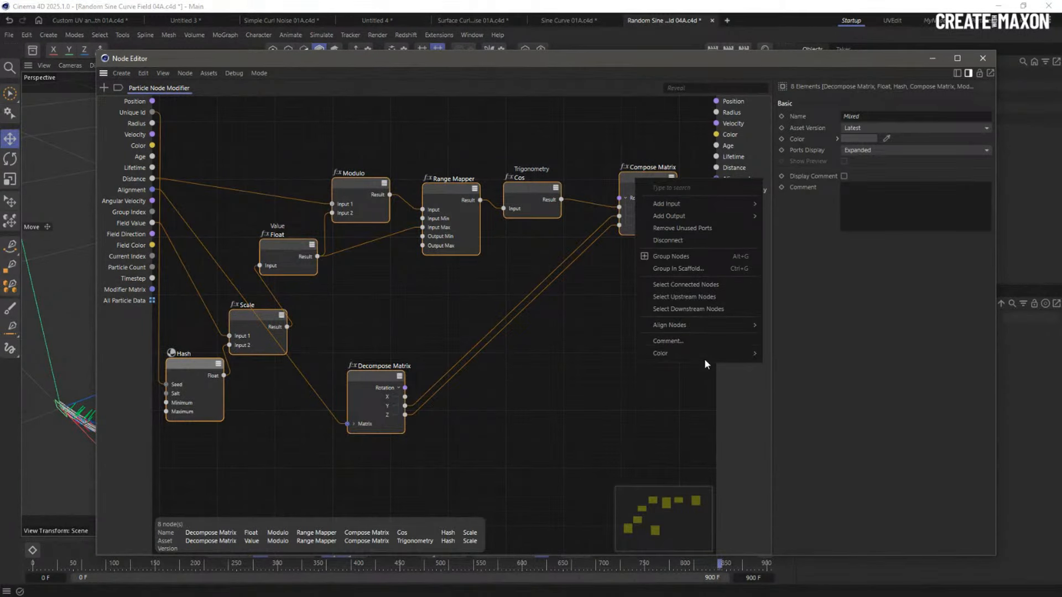
click(692, 257)
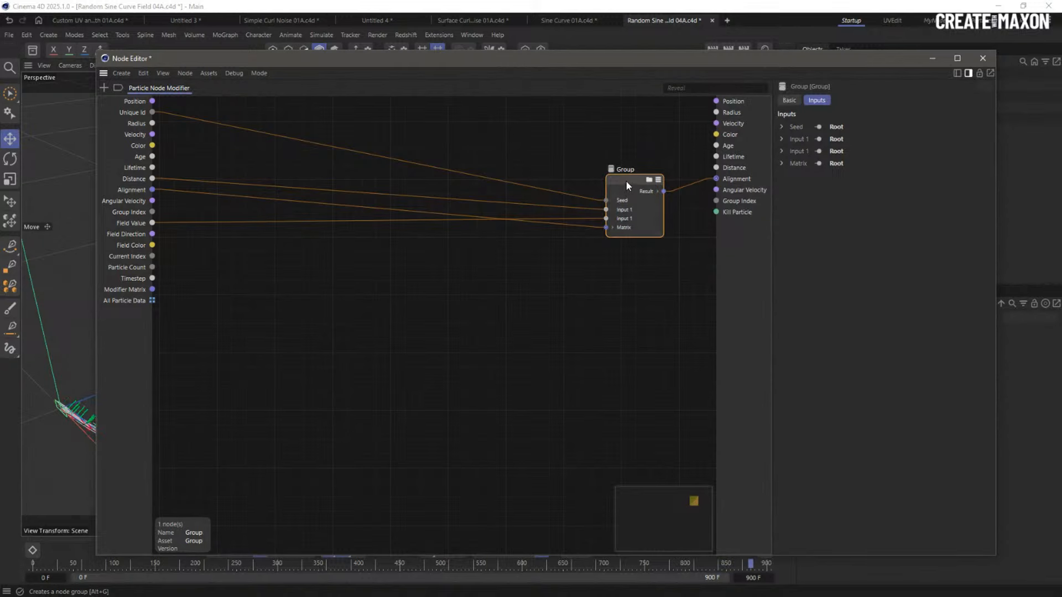
Rename the group node "my thing" and move it closer to the particle data inputs
drag(626, 186, 460, 160)
double_click(463, 146)
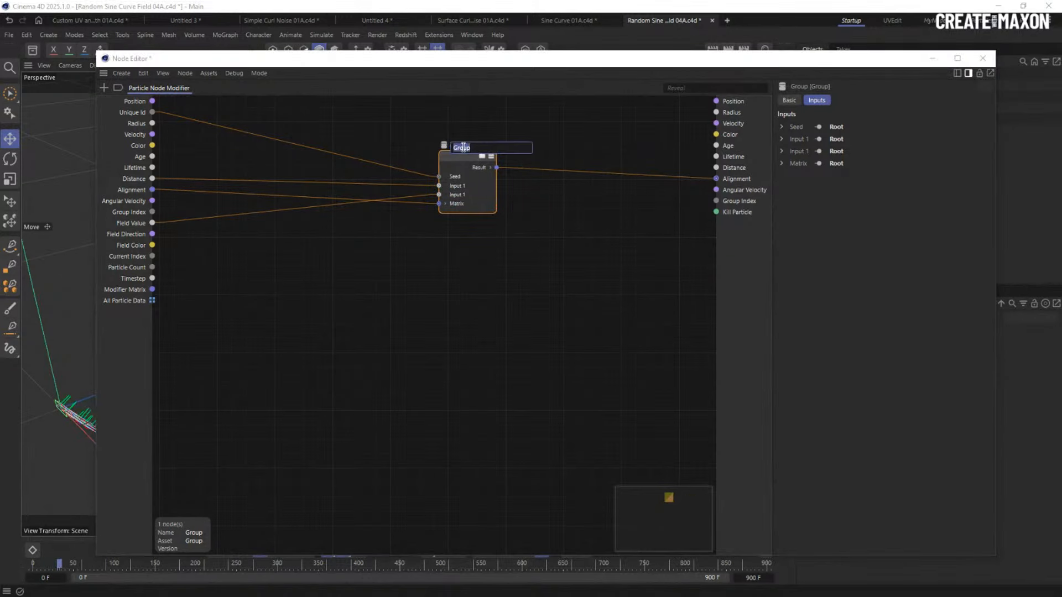
text(my thing)
key(Return)
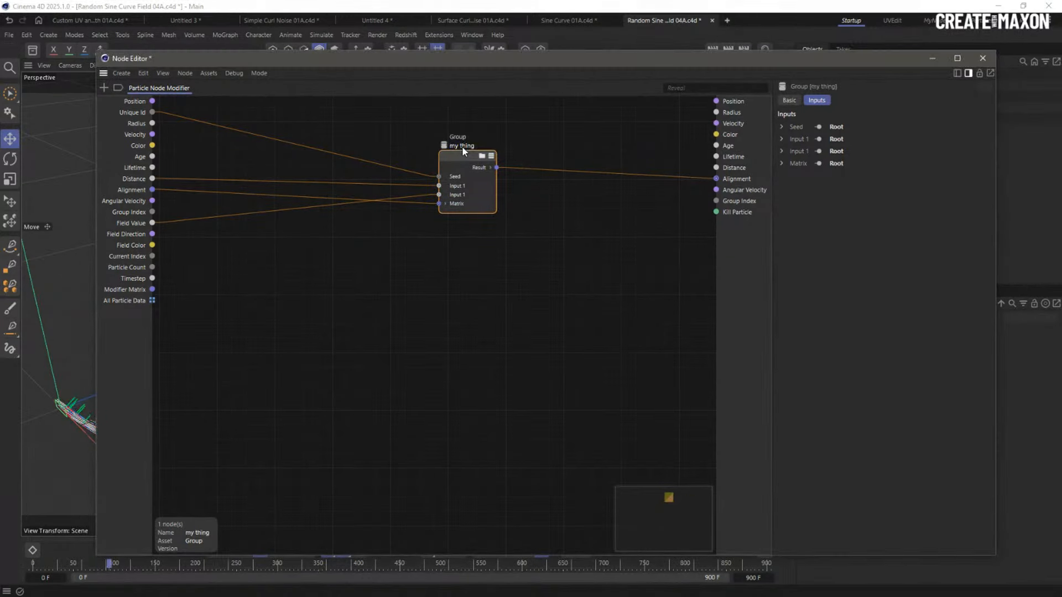
drag(483, 163, 380, 171)
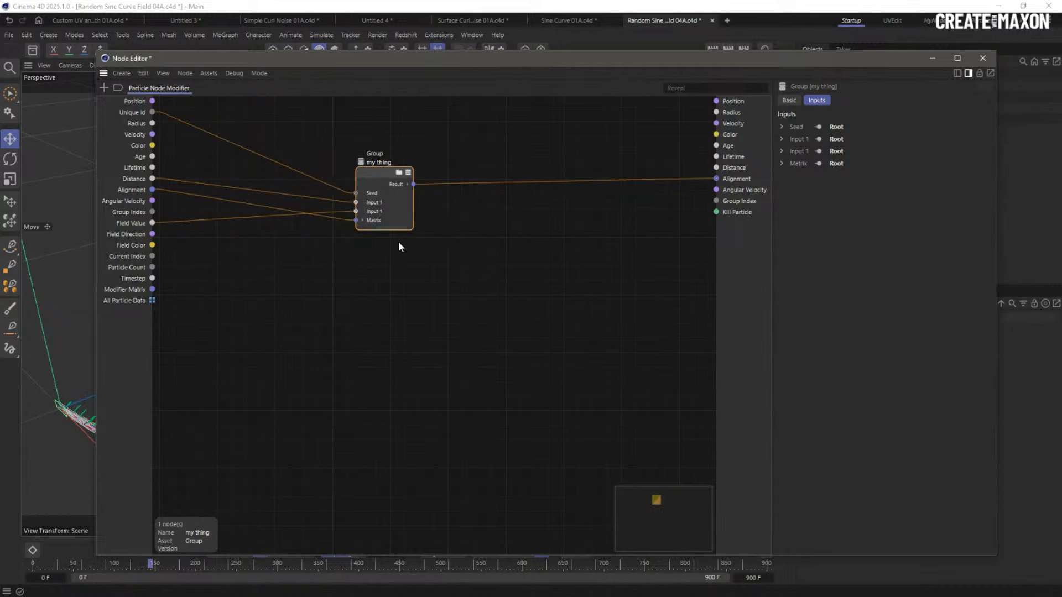
Rename the group's two Input 1 ports "Distance" and "Field Value" to match the particle data feeding them
double_click(375, 204)
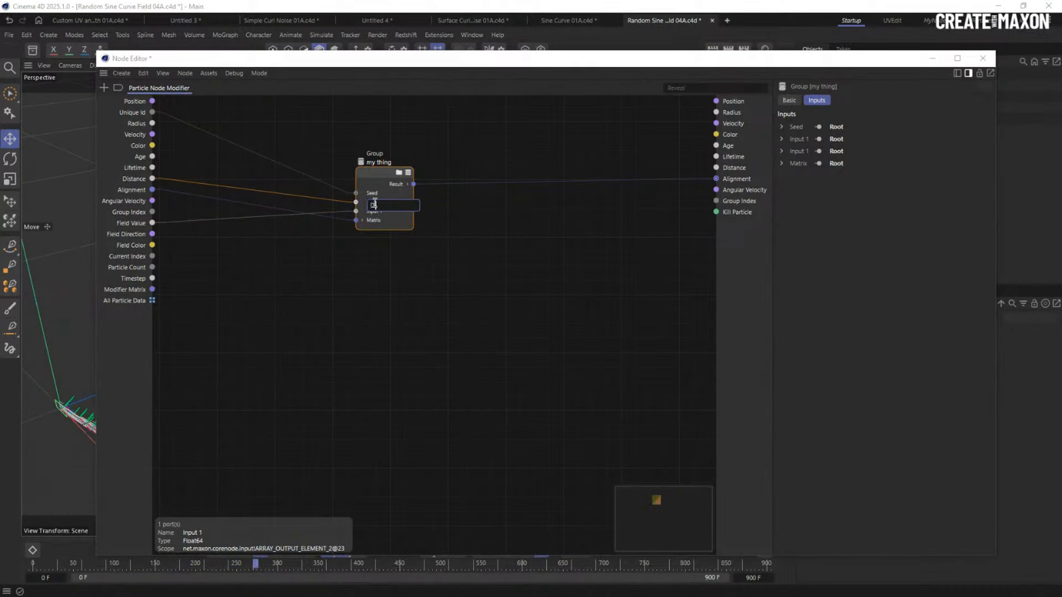
text(Distance)
key(Return)
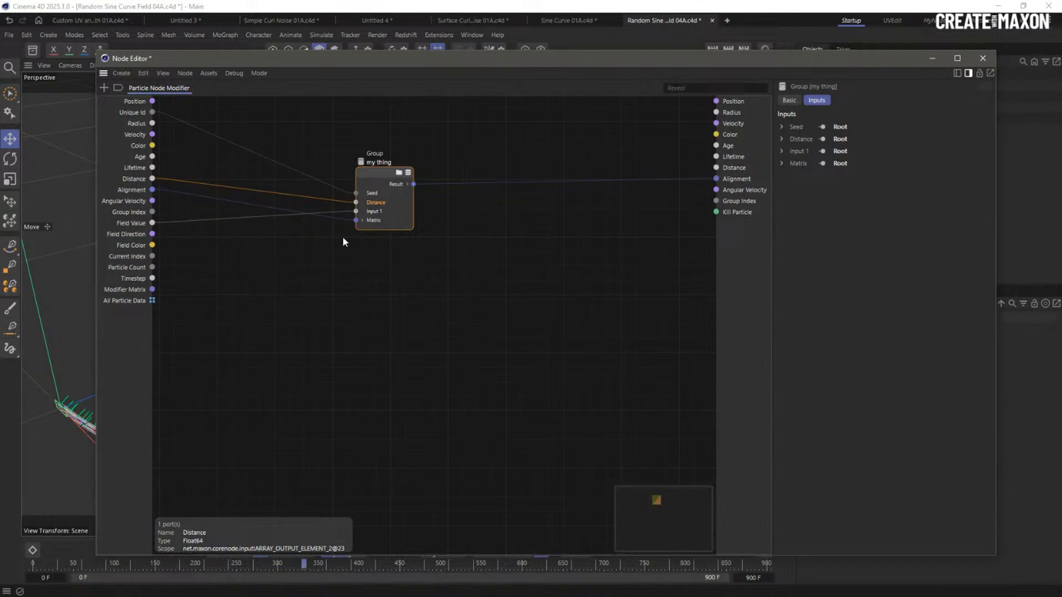
double_click(375, 213)
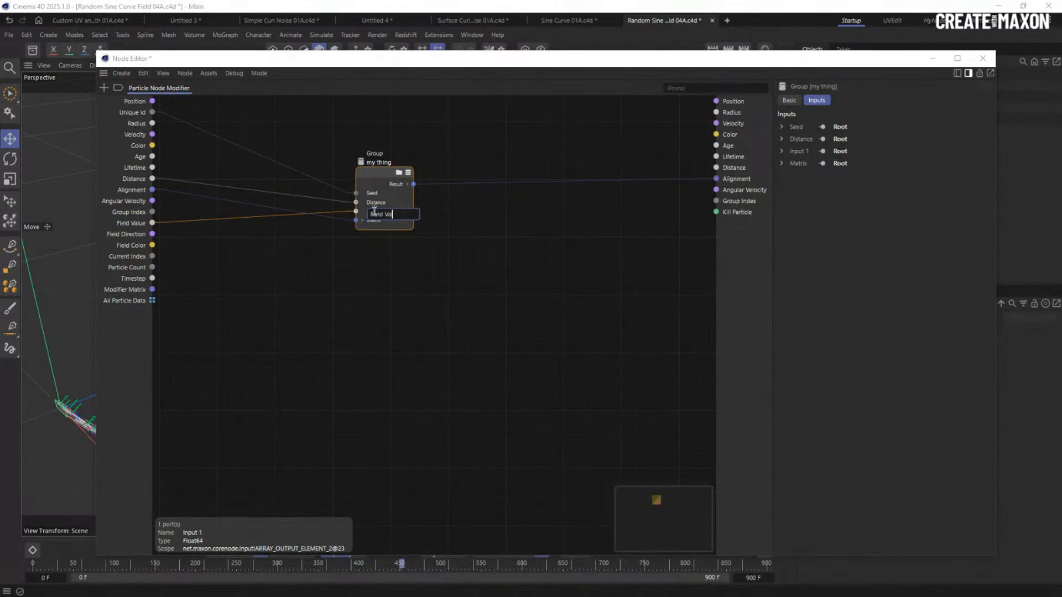
key(Return)
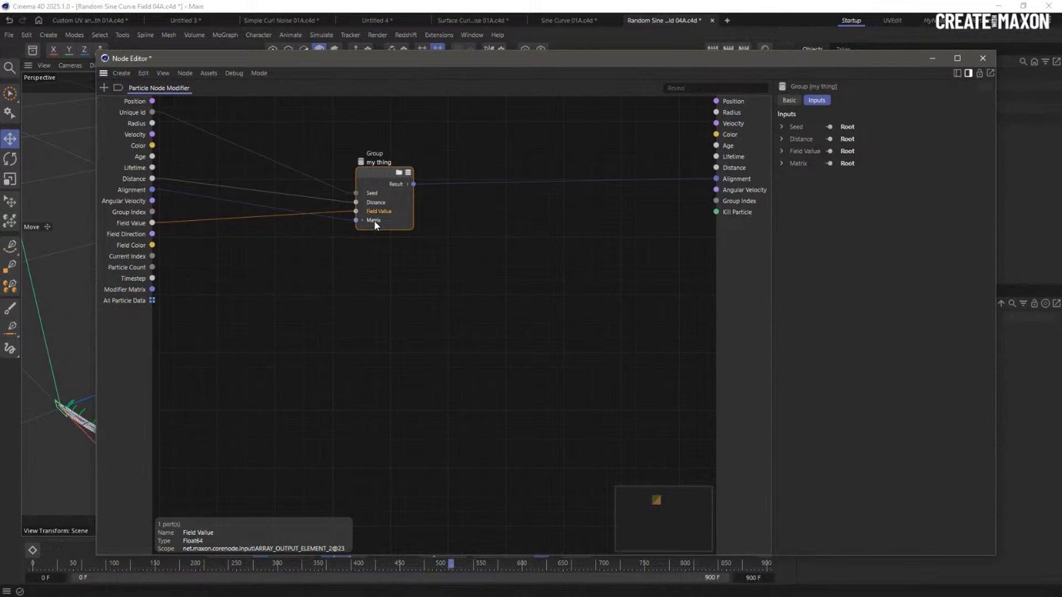
Rename the group's Matrix input port "Alignment" and its Seed input port "UID"
double_click(374, 220)
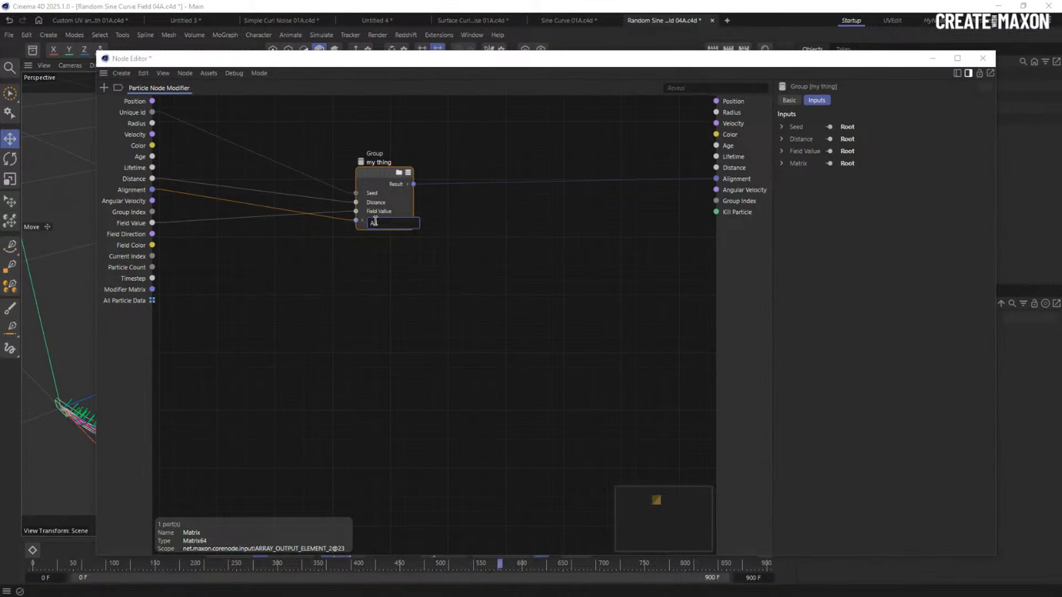
text(Alignment)
key(Return)
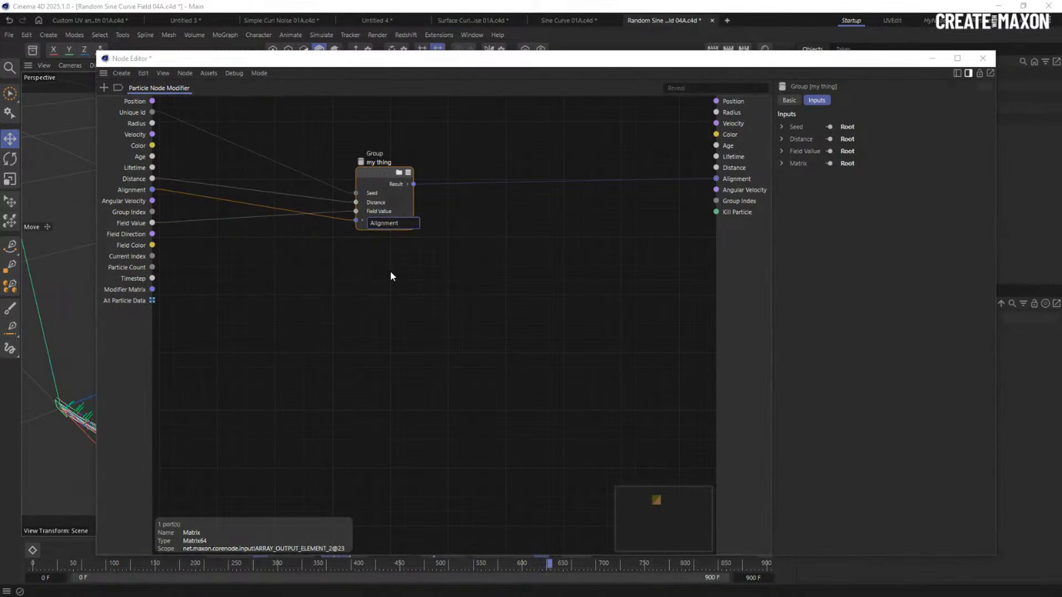
double_click(372, 193)
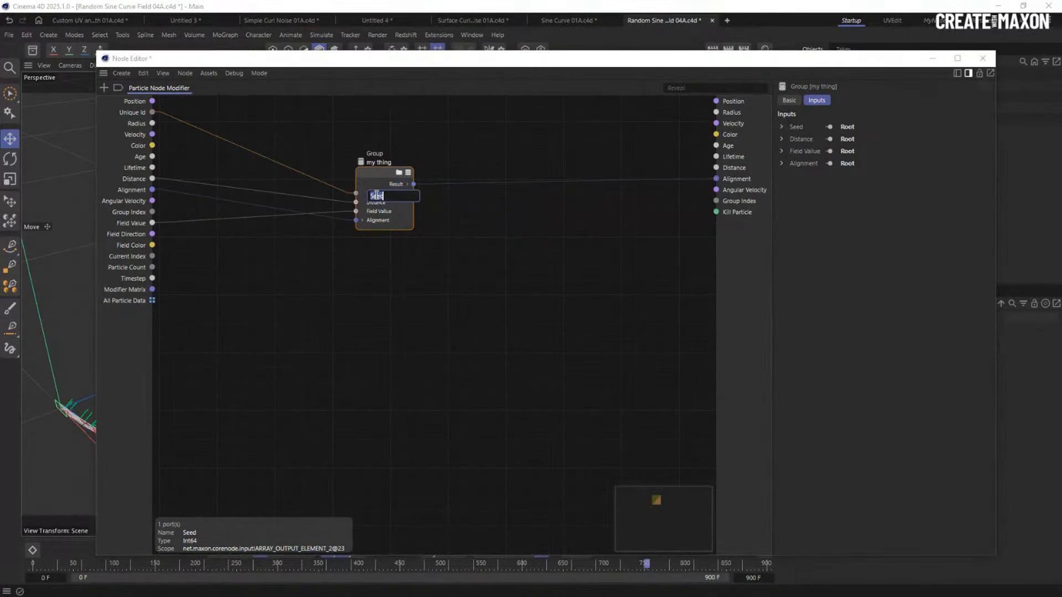
text(UID)
key(Return)
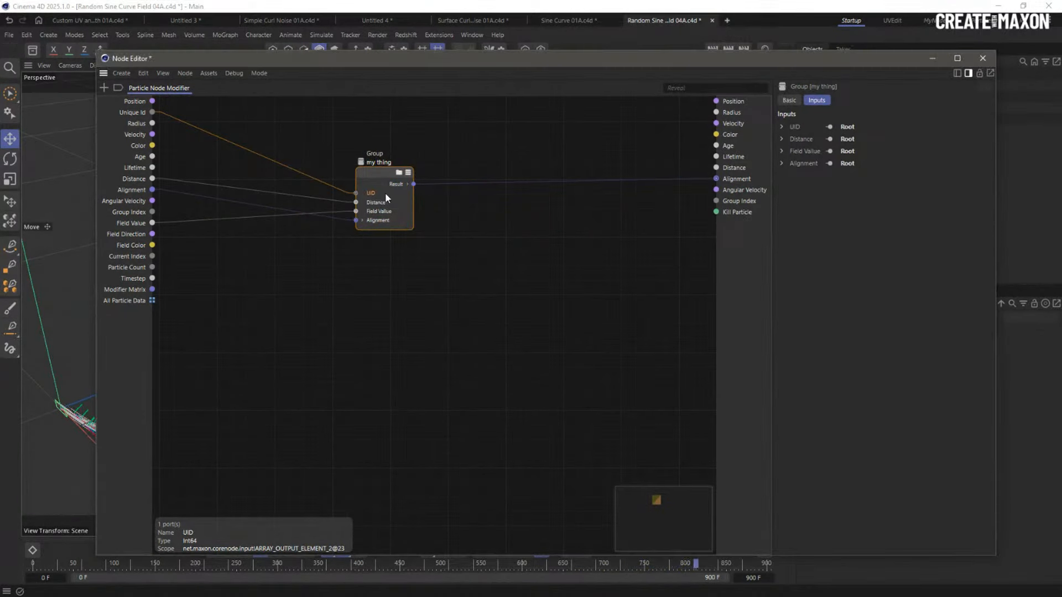
Nudge the "my thing" group and rename its Result output port "Alignment"
drag(375, 176, 380, 171)
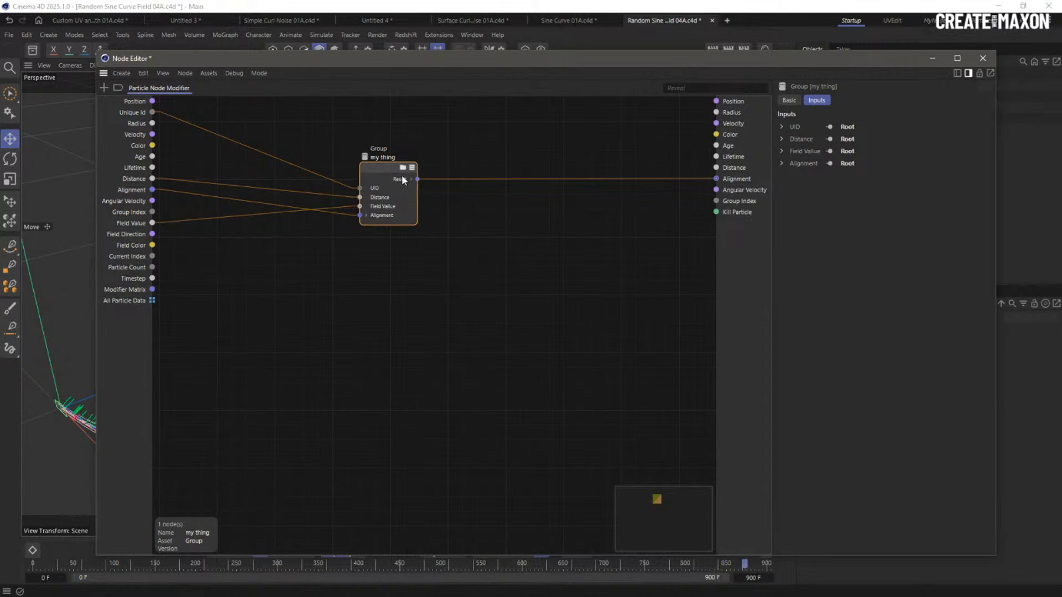
double_click(400, 178)
text(Align)
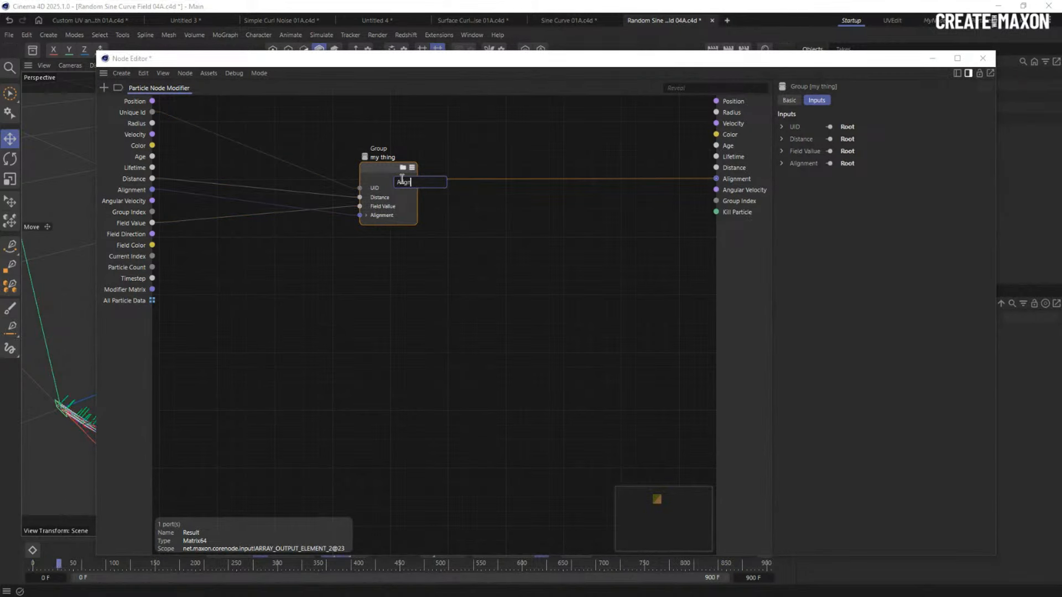
text(ment)
key(Return)
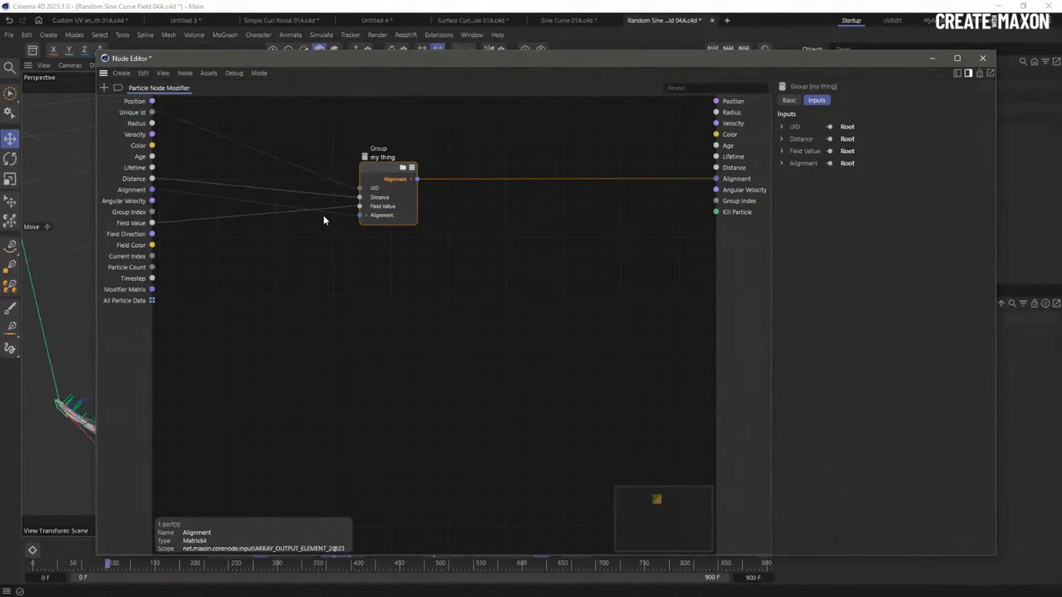
Disconnect every input and output wire from the "my thing" group and shift the group slightly closer to the particle data inputs
drag(335, 68, 375, 79)
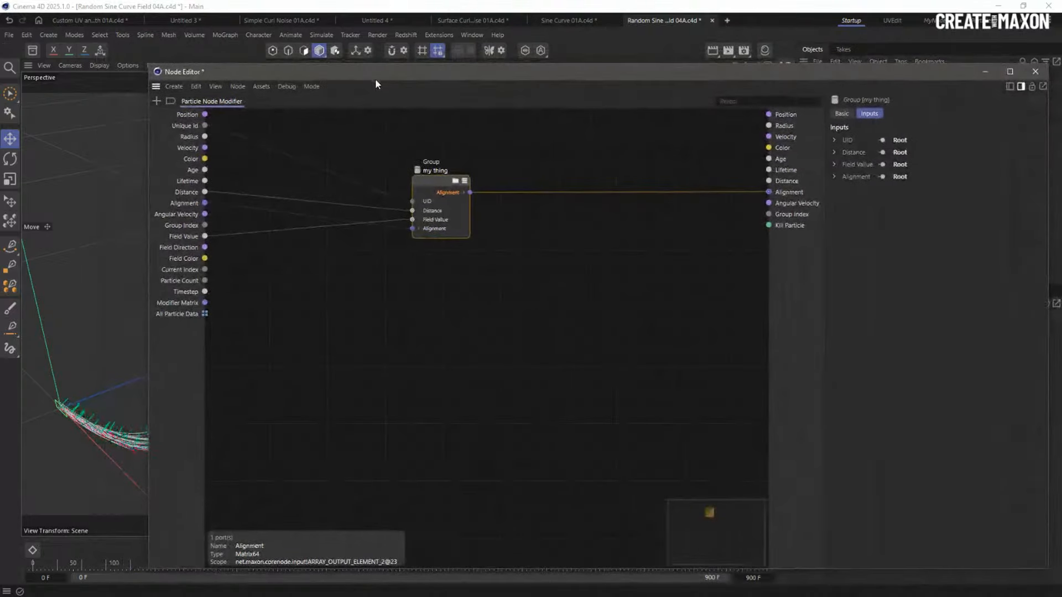
click(433, 294)
click(440, 182)
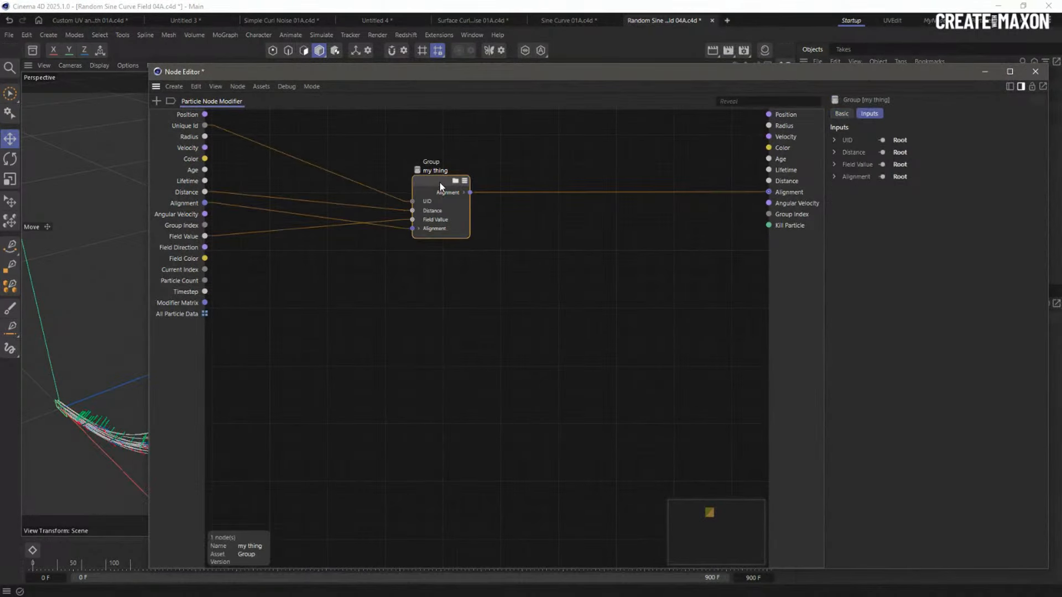
drag(365, 158, 323, 304)
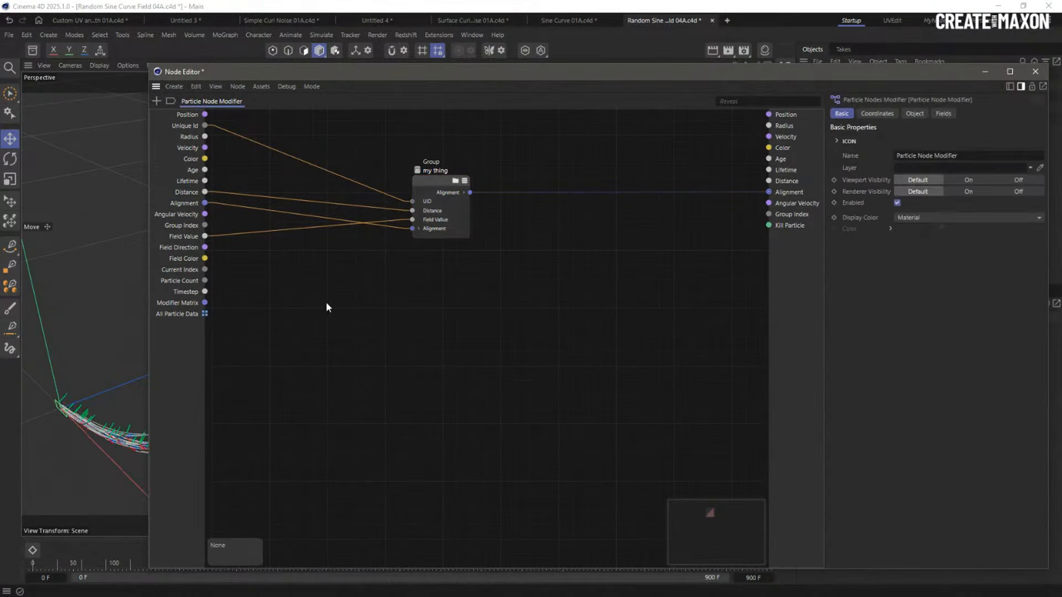
key(Delete)
drag(585, 229, 553, 166)
key(Delete)
drag(431, 183, 407, 165)
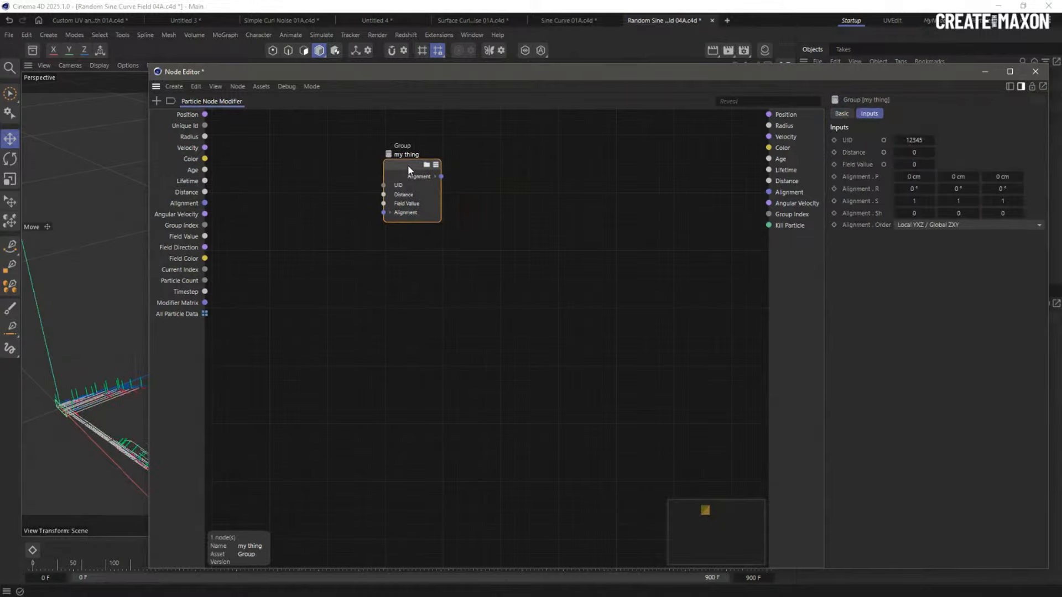
Duplicate the "my thing" group within the graph and reposition the node editor so the viewport is visible
key(ctrl+c)
key(ctrl+v)
drag(369, 71, 542, 57)
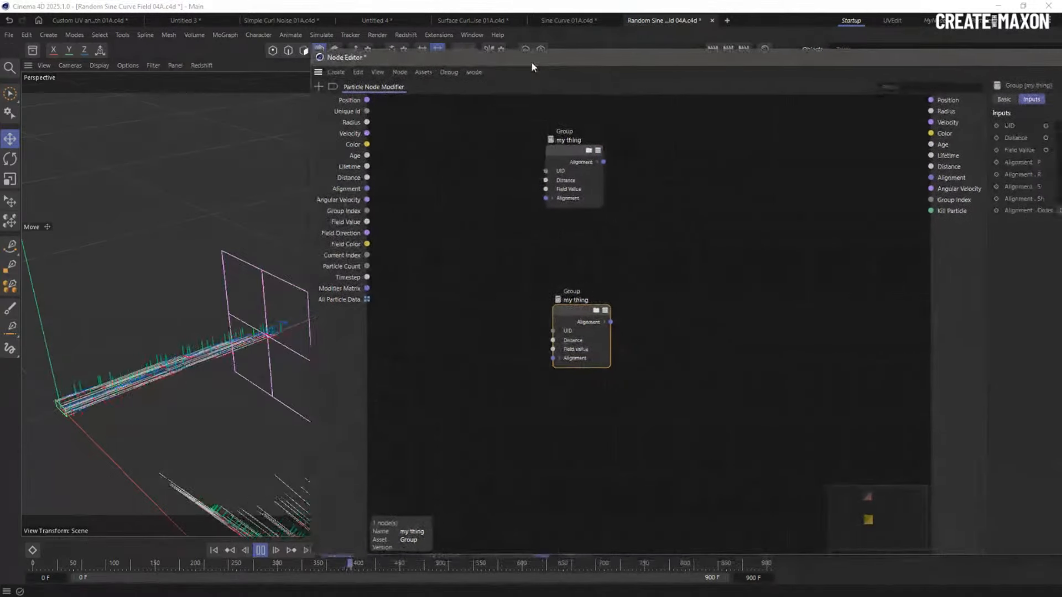
Wire Unique Id, Distance, Field Value and Alignment into the duplicate group's matching inputs, and its Alignment output to the particle Alignment
drag(576, 322, 377, 111)
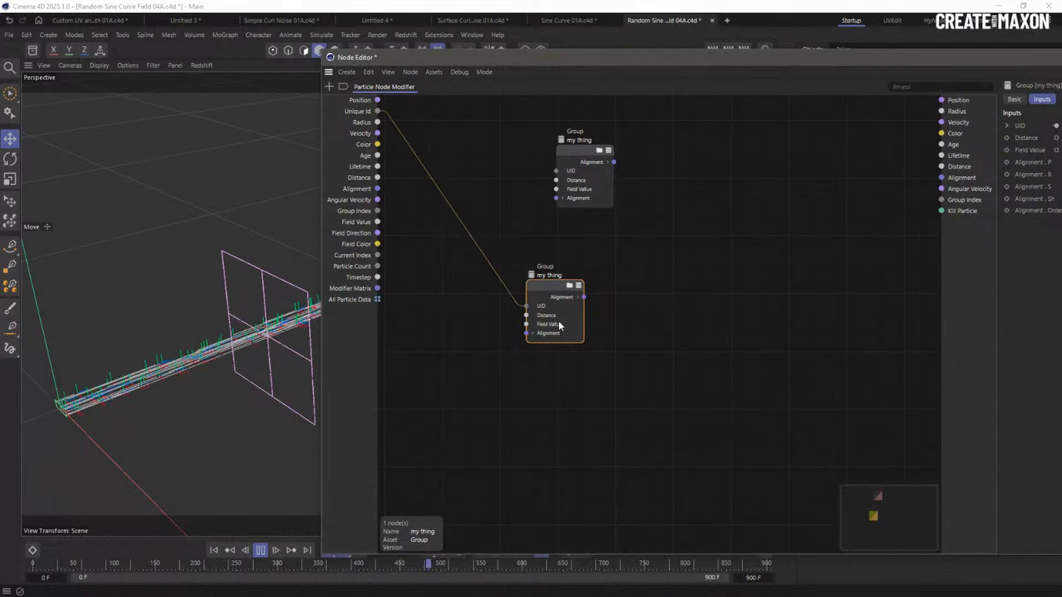
drag(378, 178, 377, 222)
drag(529, 334, 377, 189)
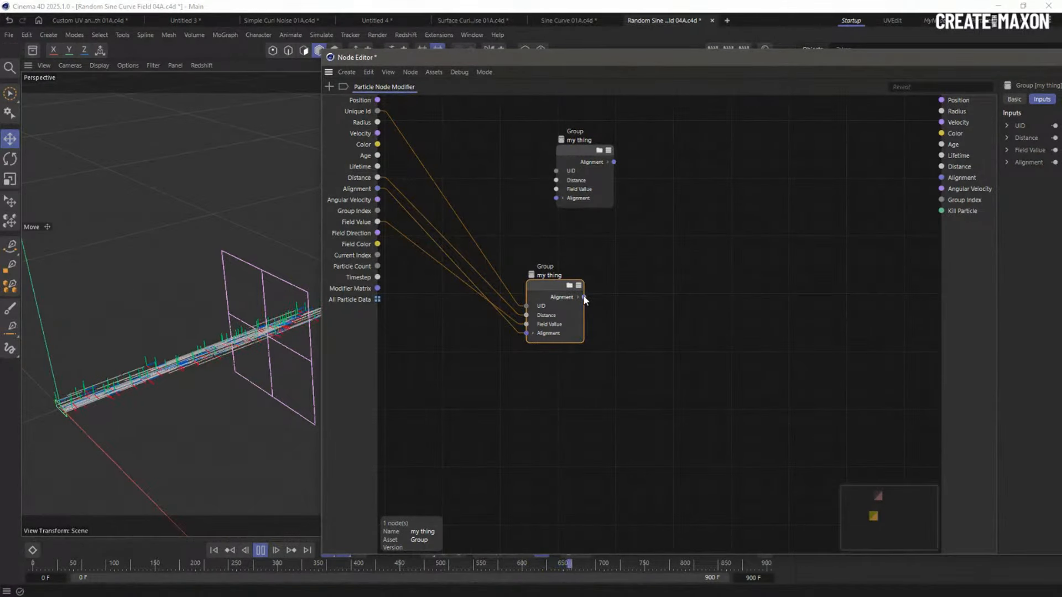
mouse_move(584, 297)
mouse_down()
mouse_move(896, 159)
mouse_move(940, 177)
mouse_up()
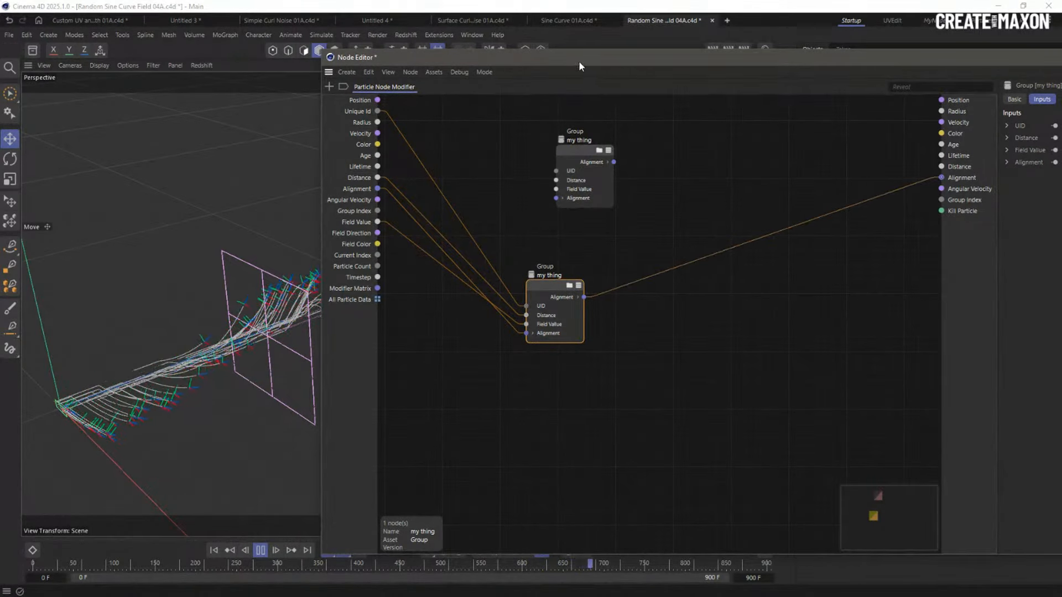
Uncover the perspective view to examine the particle motion driven by the duplicated group
drag(578, 61, 838, 122)
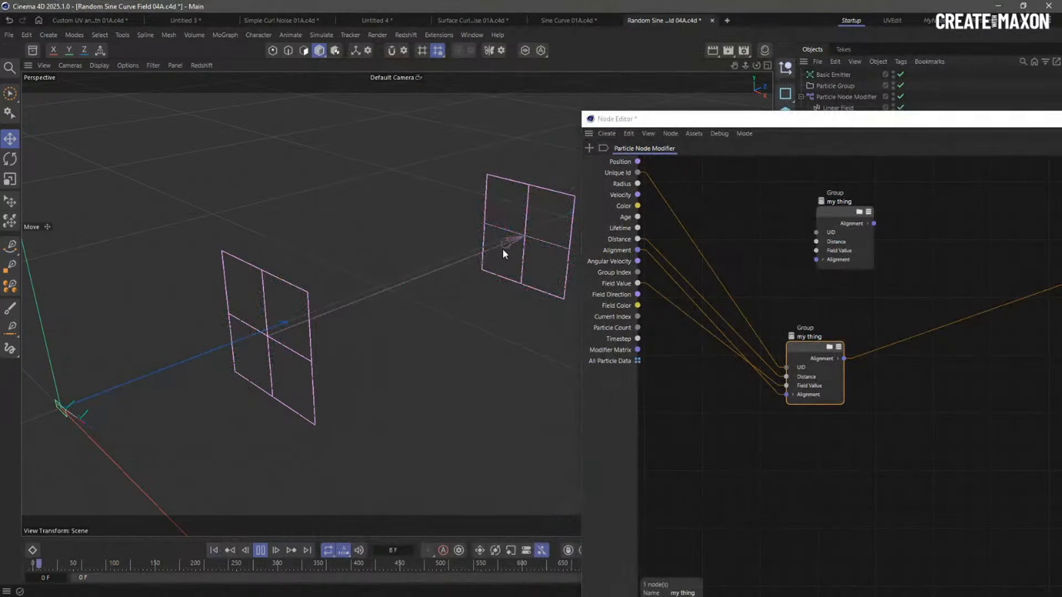
drag(822, 369, 823, 333)
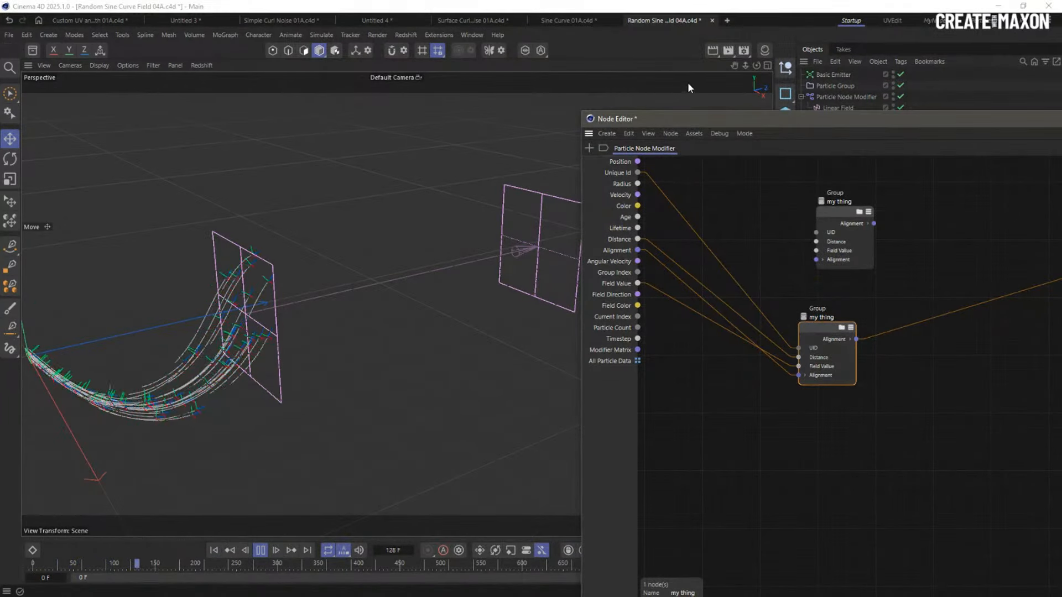
drag(720, 122, 447, 119)
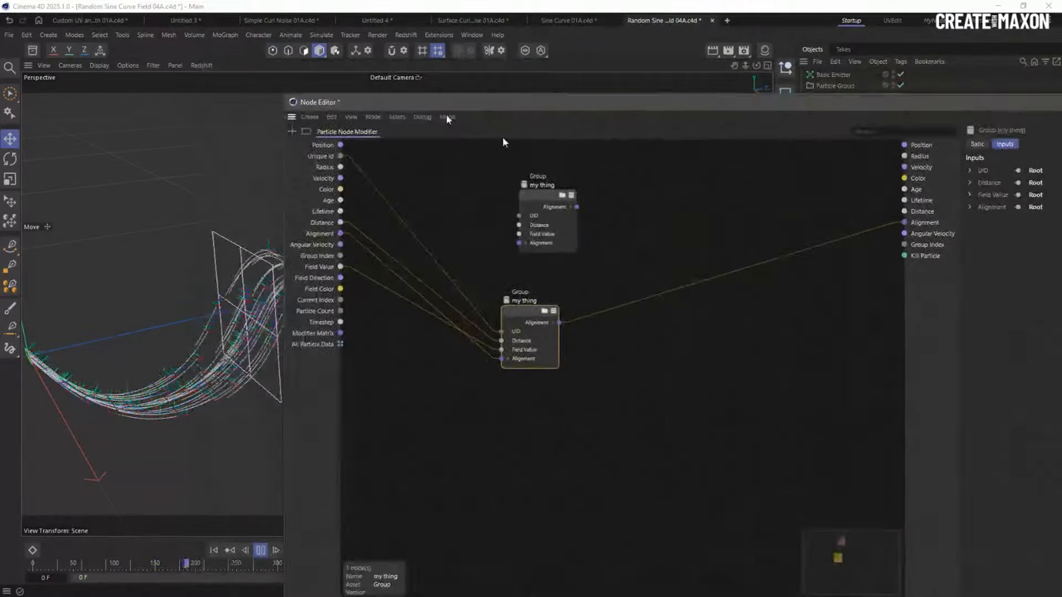
drag(503, 141, 240, 78)
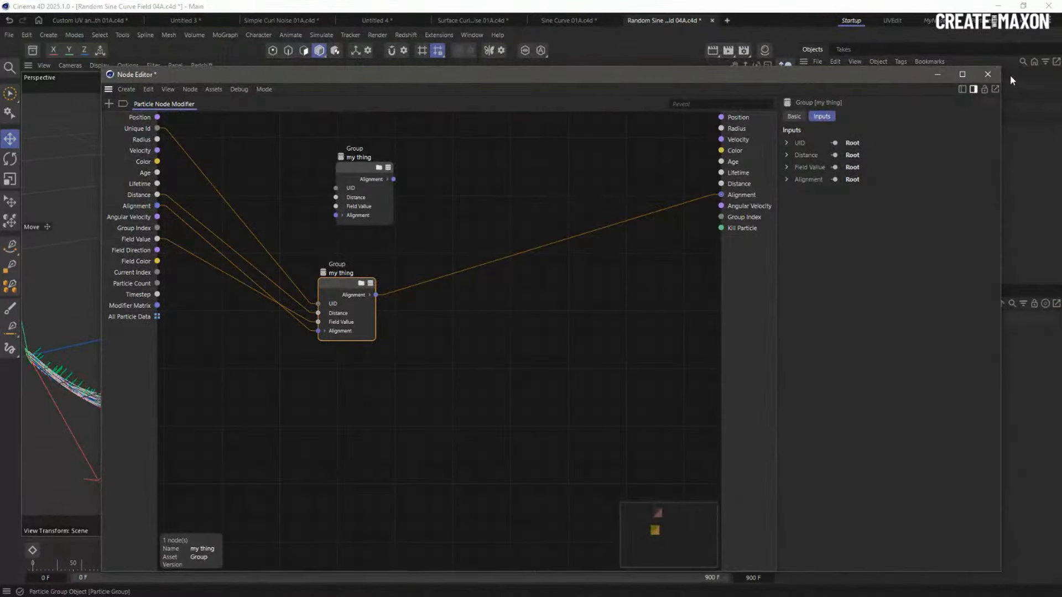
Close the node editor, stop the simulation and return to frame 0
click(995, 75)
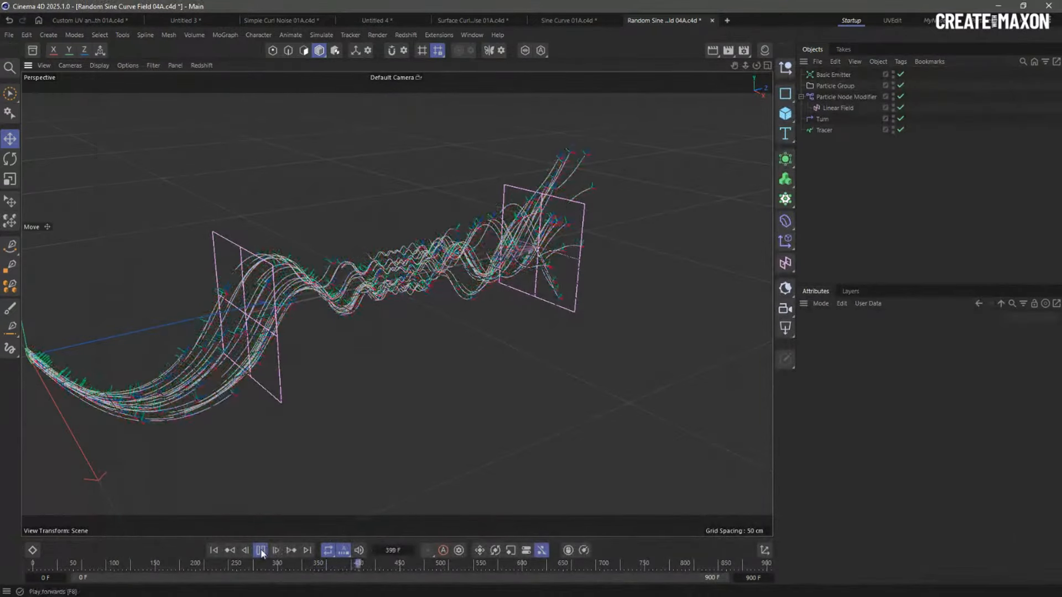
click(260, 551)
click(214, 551)
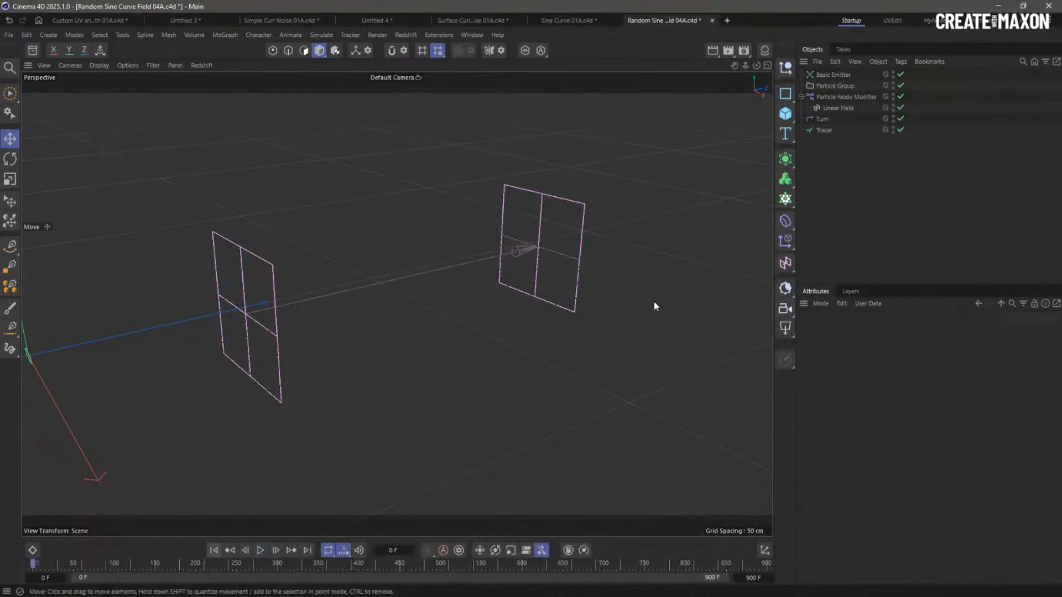
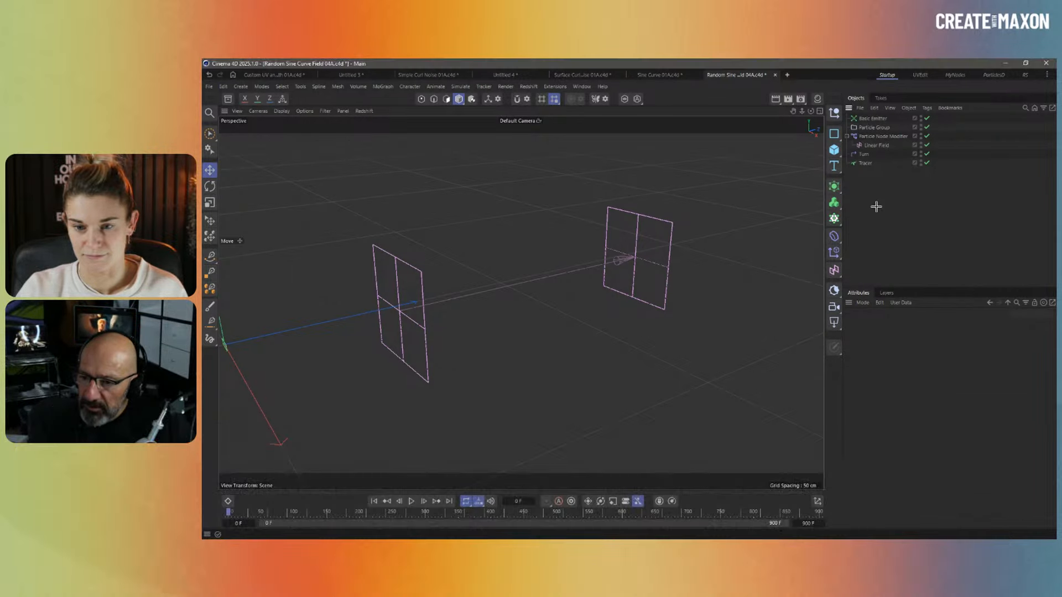
Switch to the particle layout, add a Follow Spline modifier and show its full Follow Spline settings
click(994, 75)
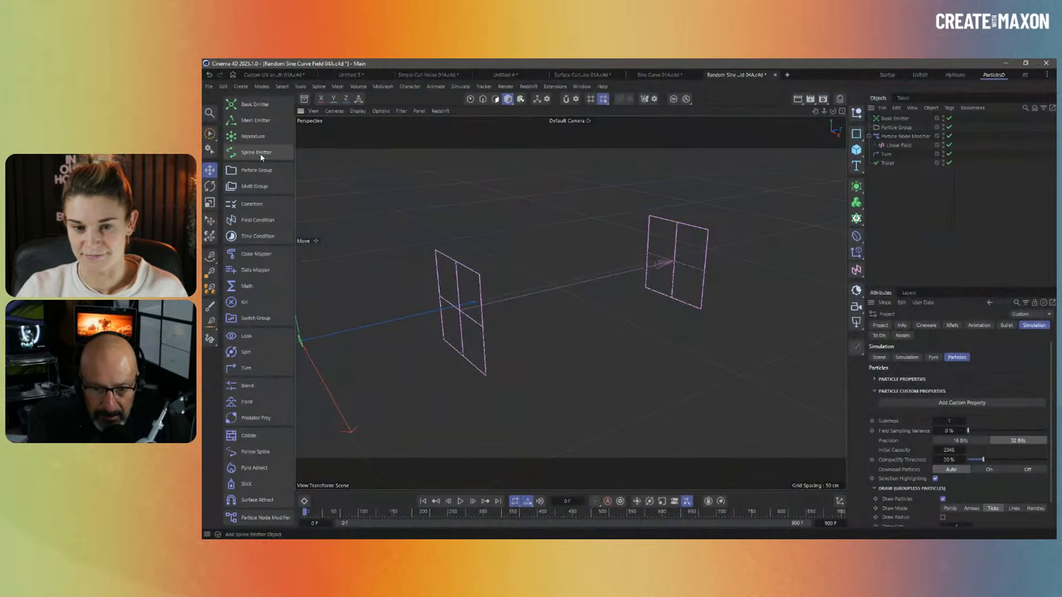
click(248, 451)
click(976, 325)
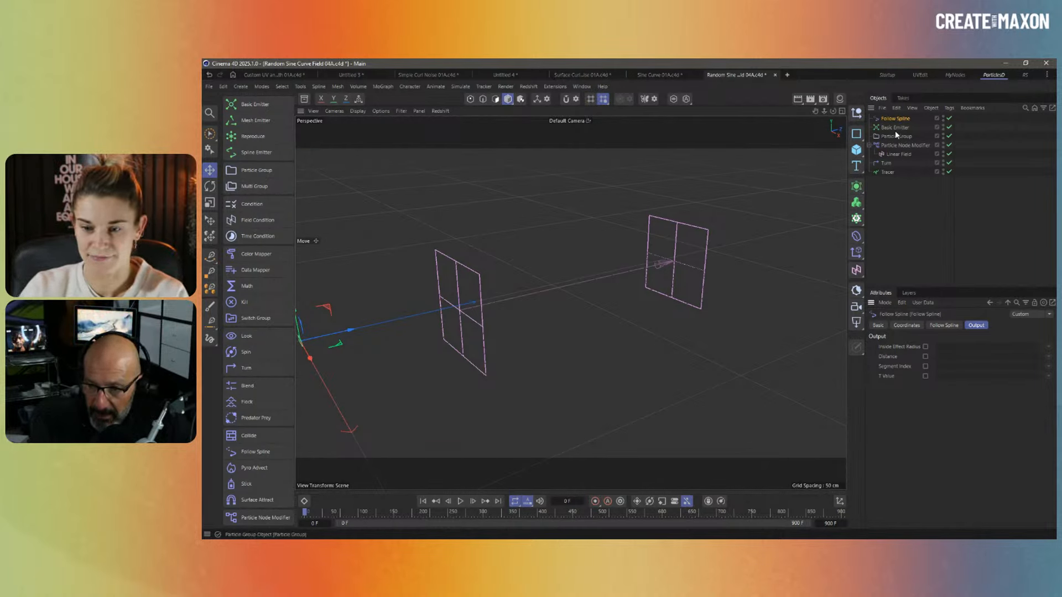
click(943, 326)
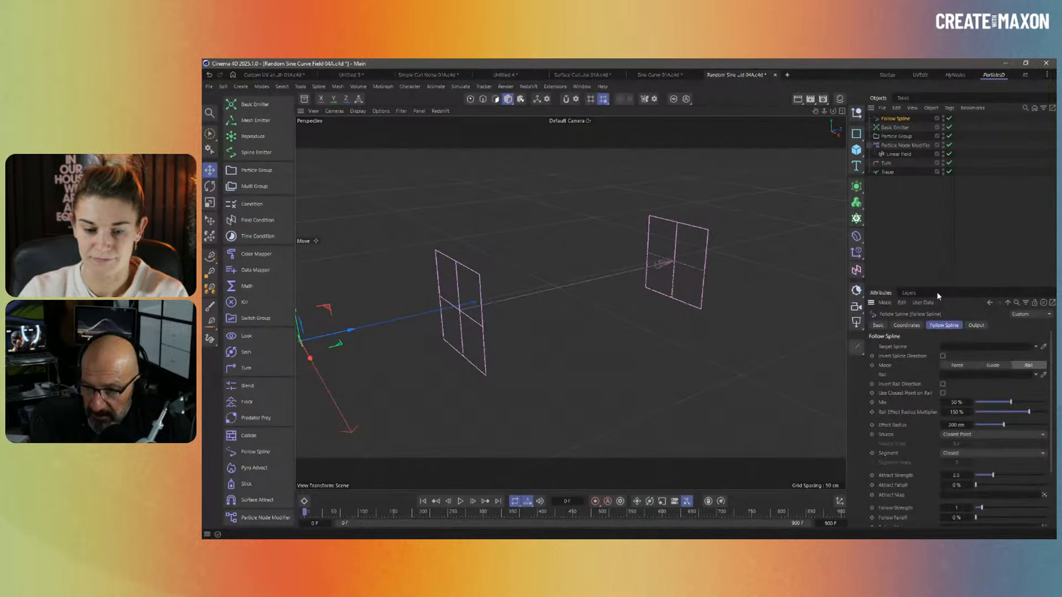
drag(938, 287, 938, 208)
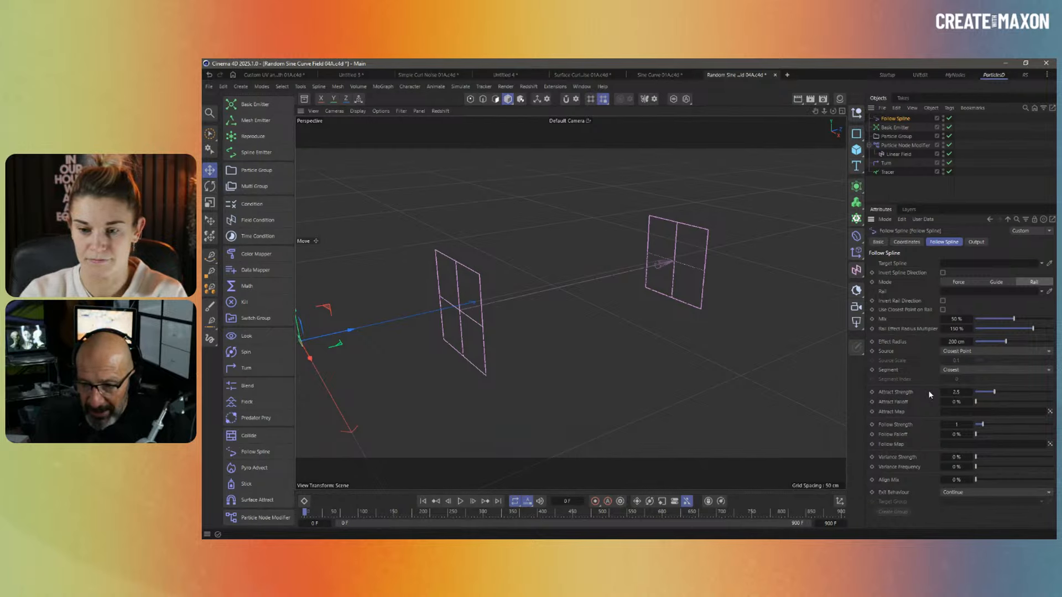
Set the Follow Spline source to Age and its source scale to 4/30
click(968, 353)
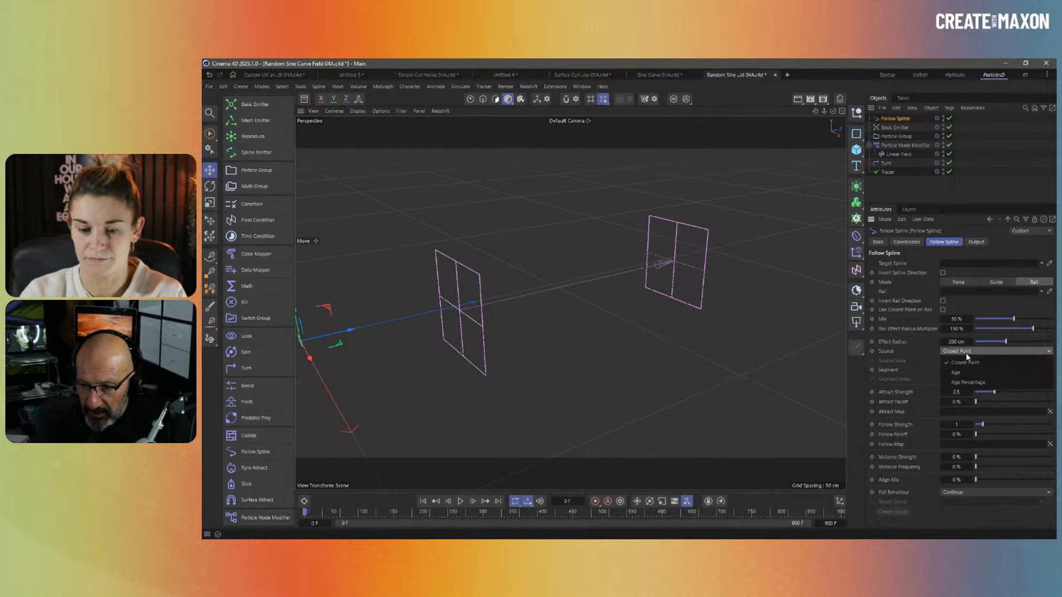
click(963, 375)
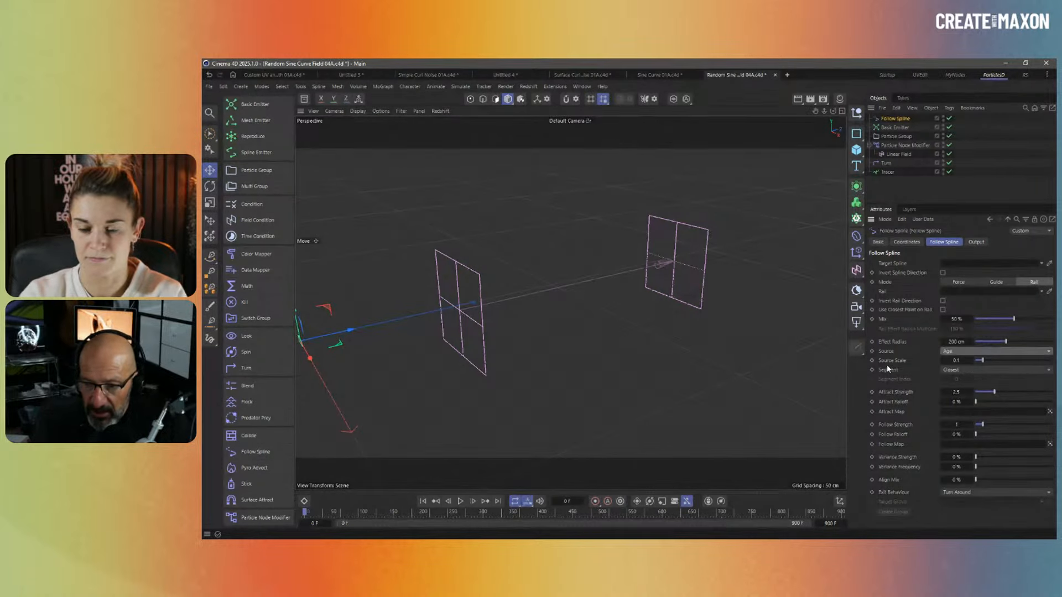
double_click(958, 361)
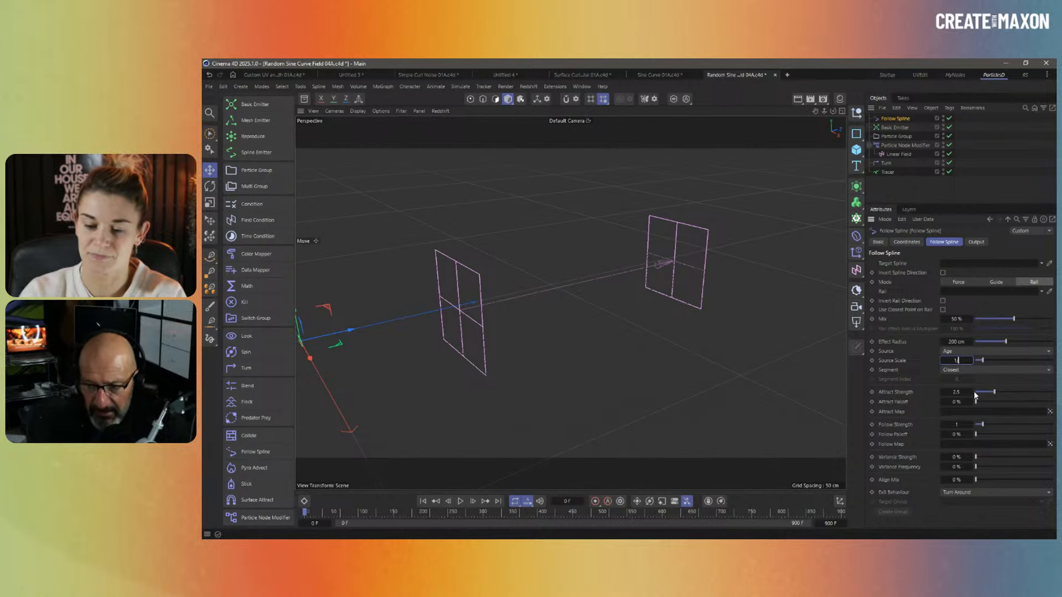
double_click(960, 362)
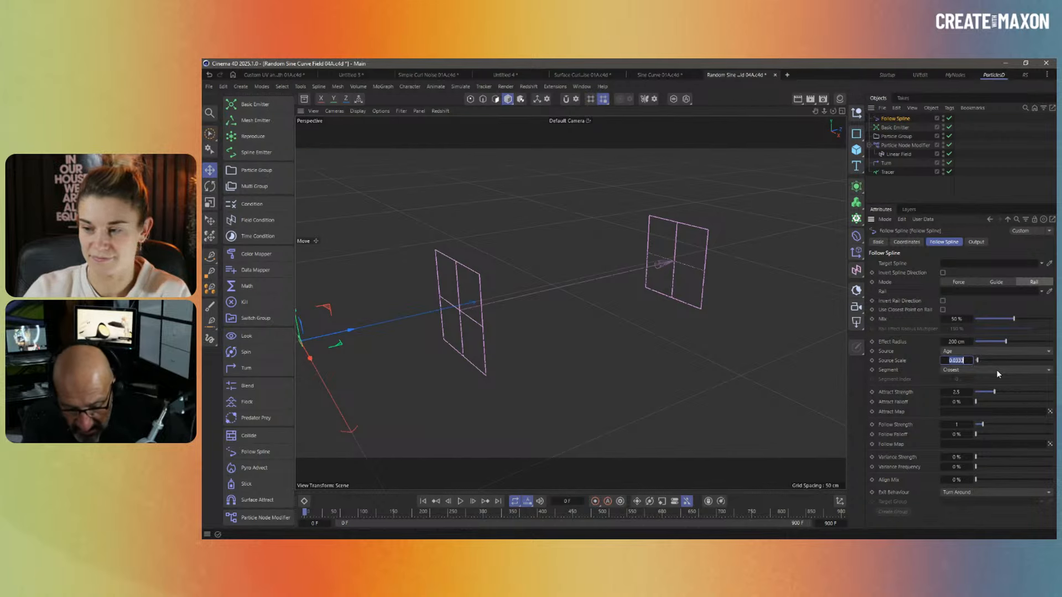
text(4)
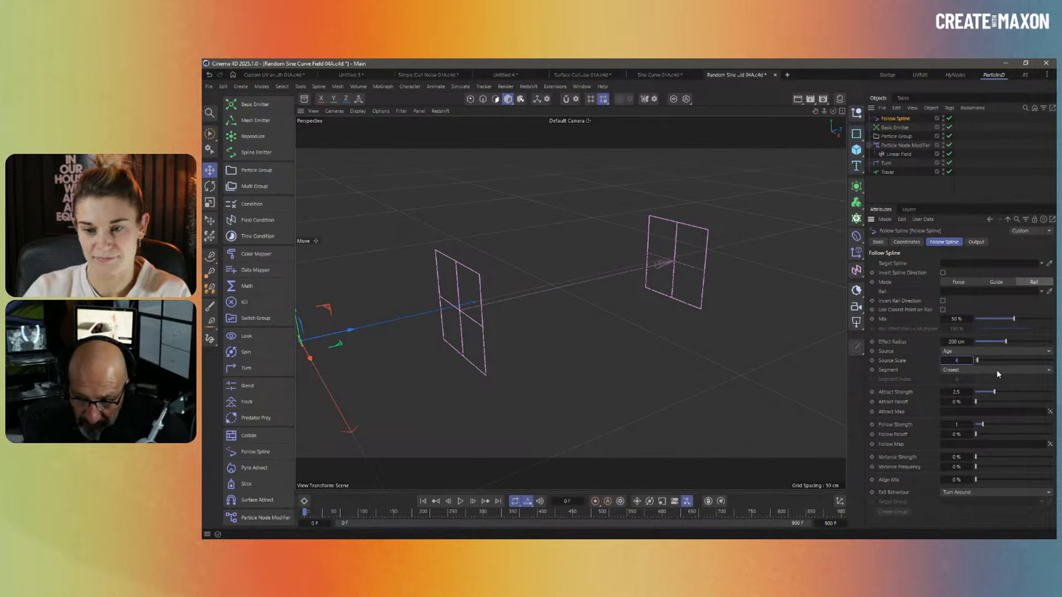
text(/)
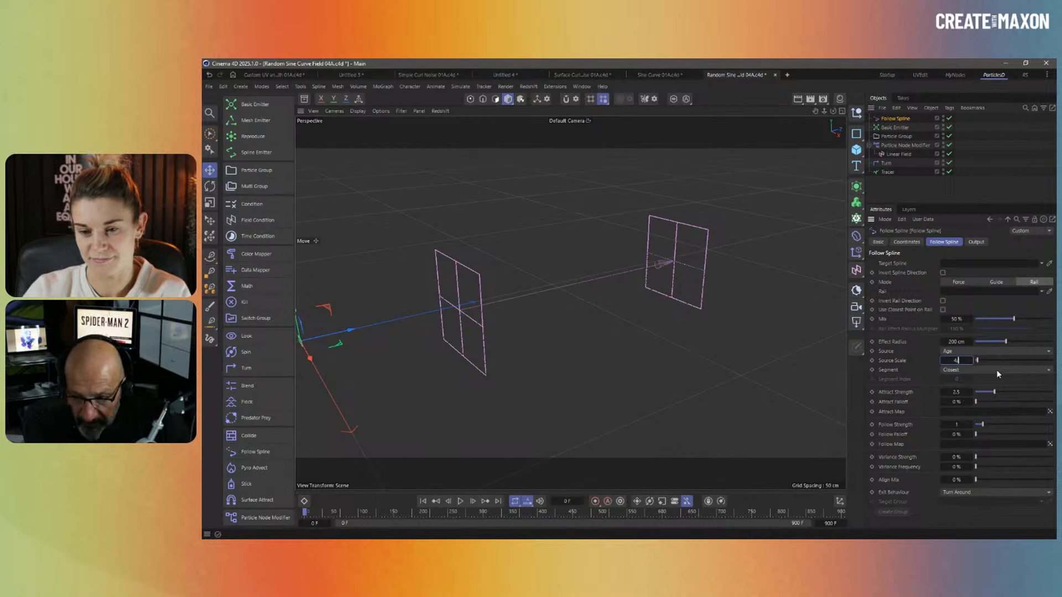
text(30)
key(Return)
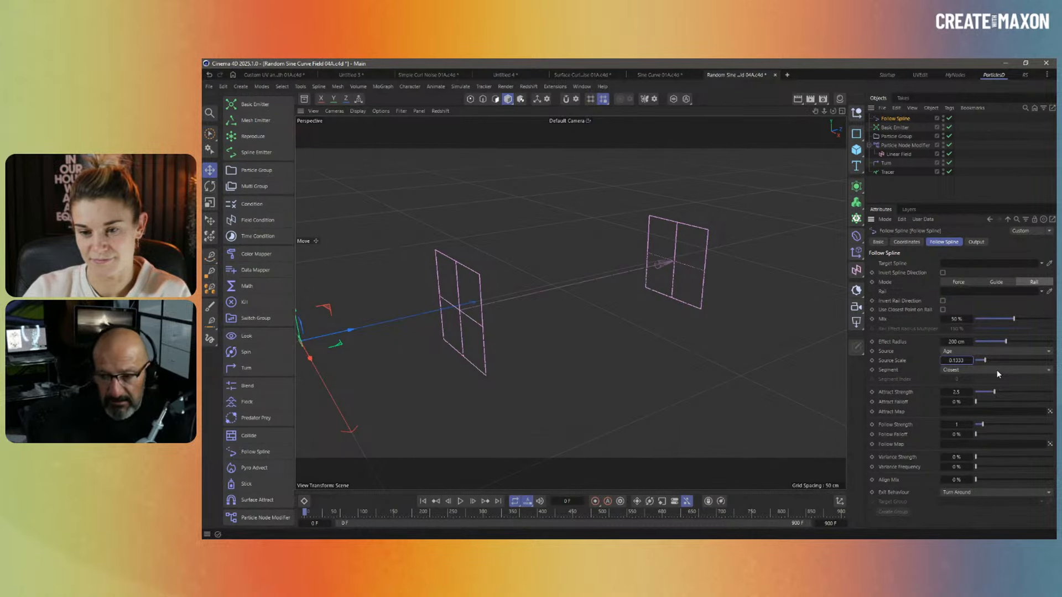
Set the source scale to 3/30 and raise it to 0.16
double_click(958, 361)
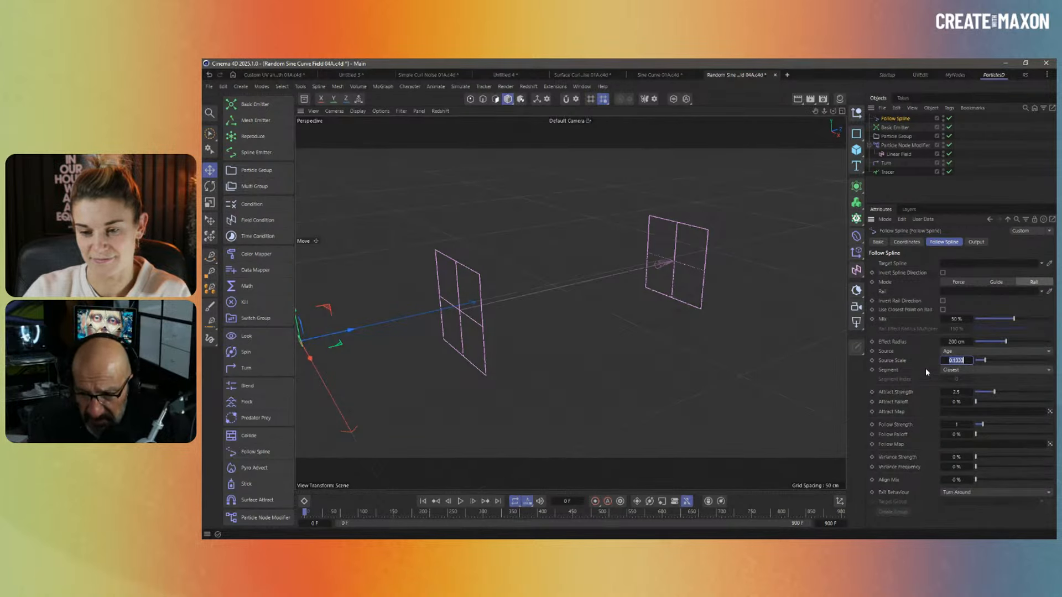
text(1)
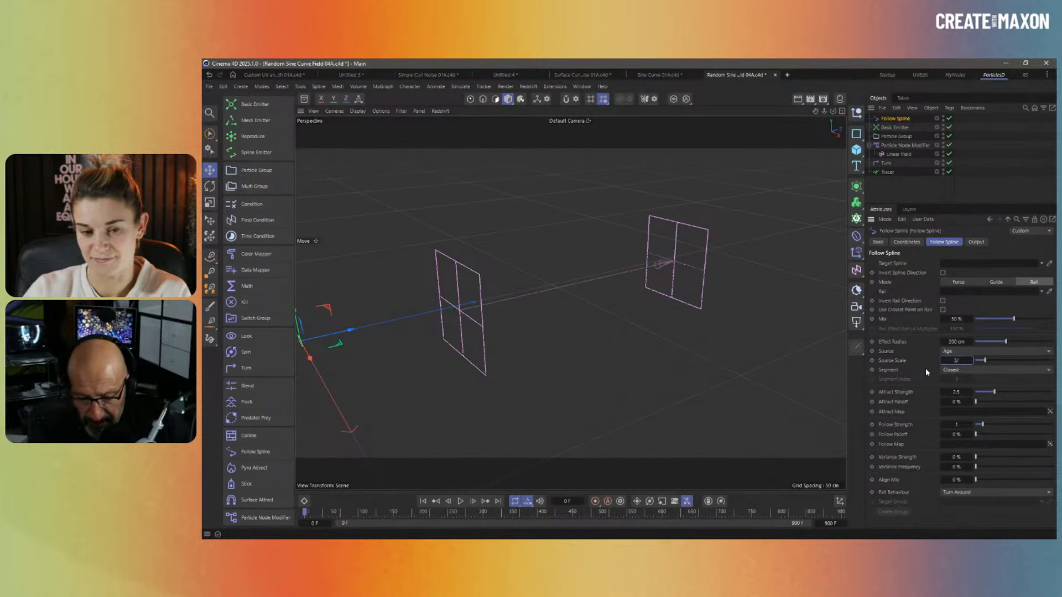
text(/30)
key(Return)
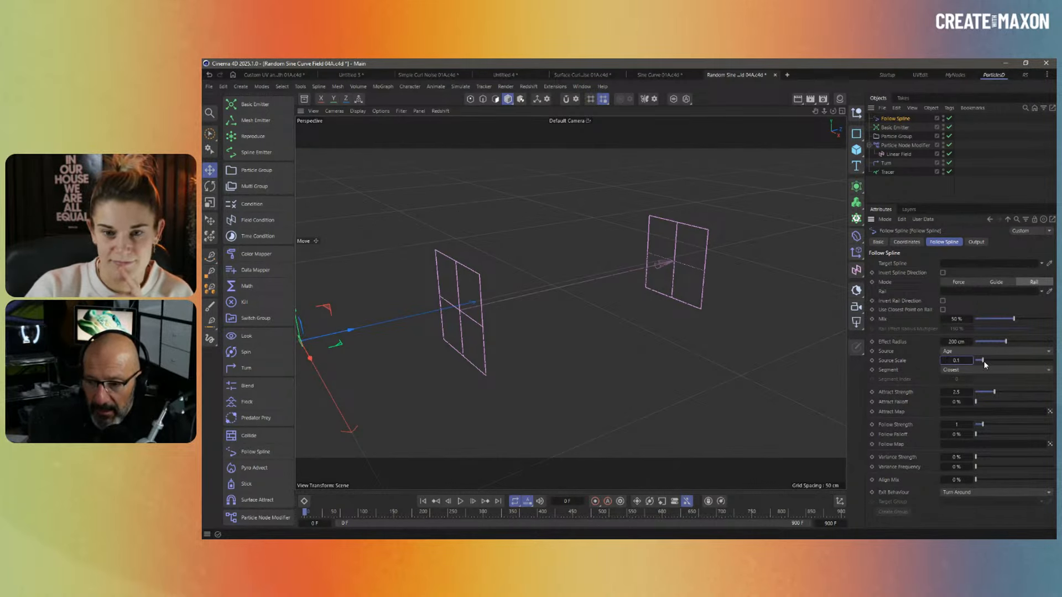
drag(985, 361, 988, 364)
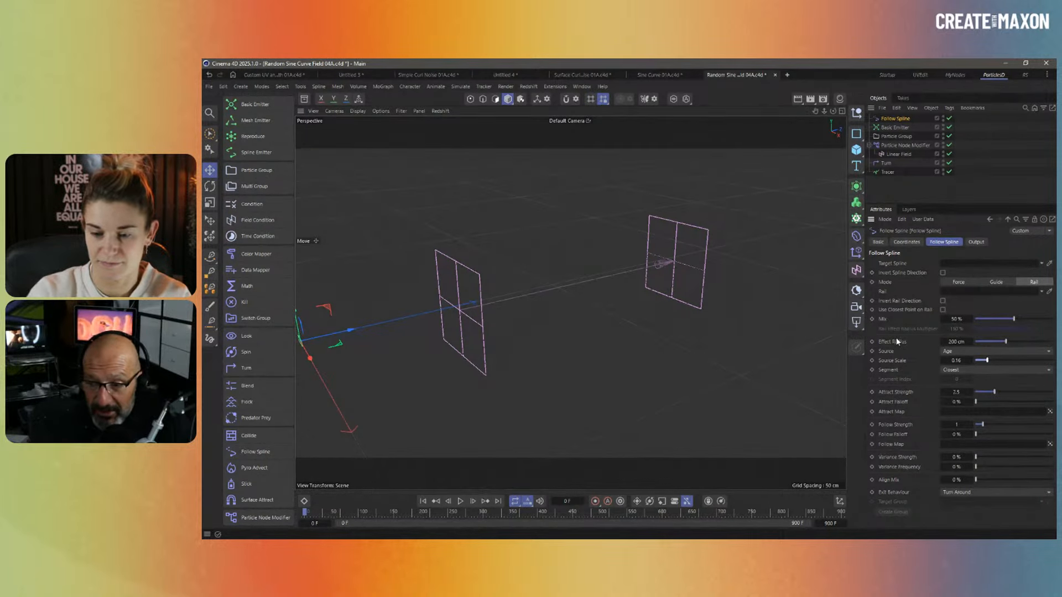
Examine the Follow Spline output properties and read the help entry for Distance
click(976, 242)
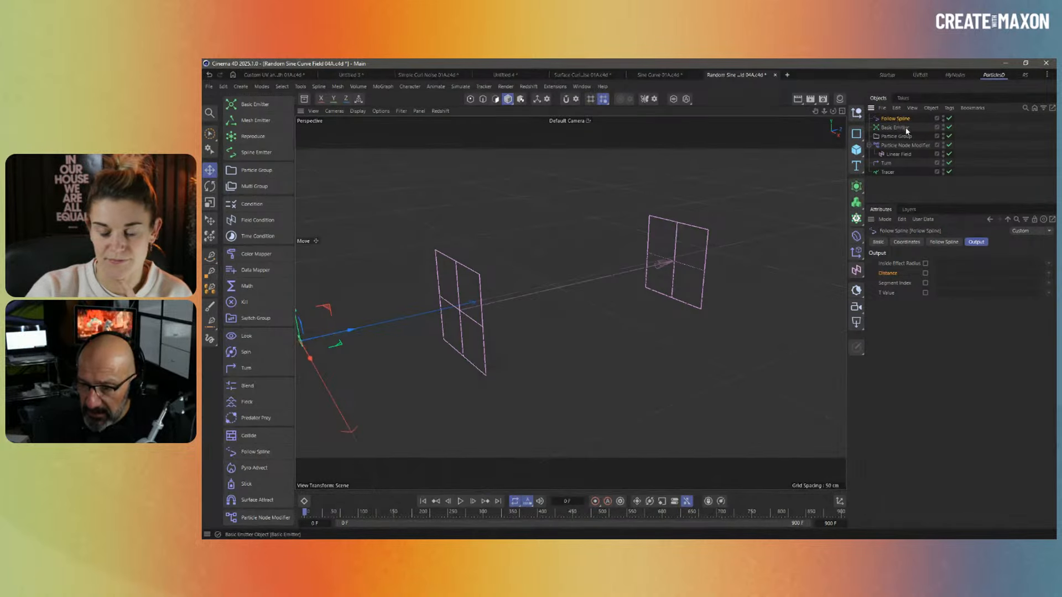
click(944, 242)
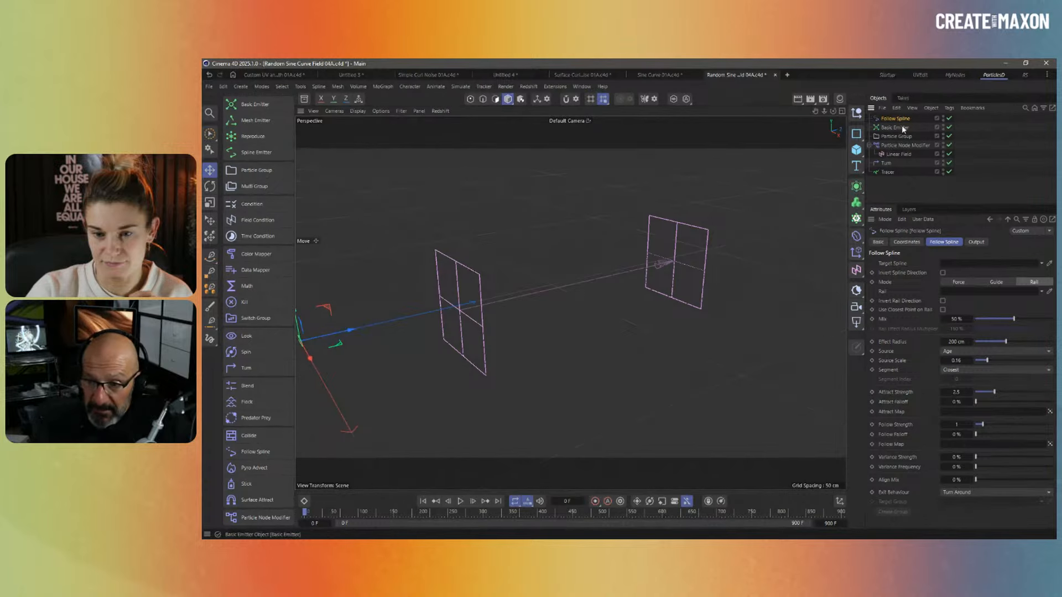
click(977, 243)
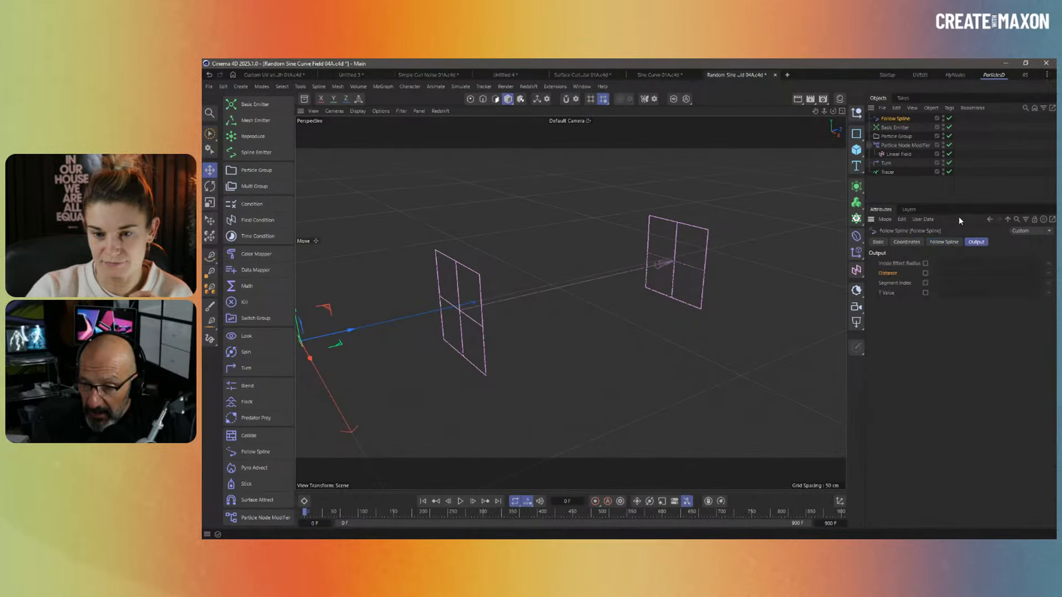
drag(955, 204, 955, 204)
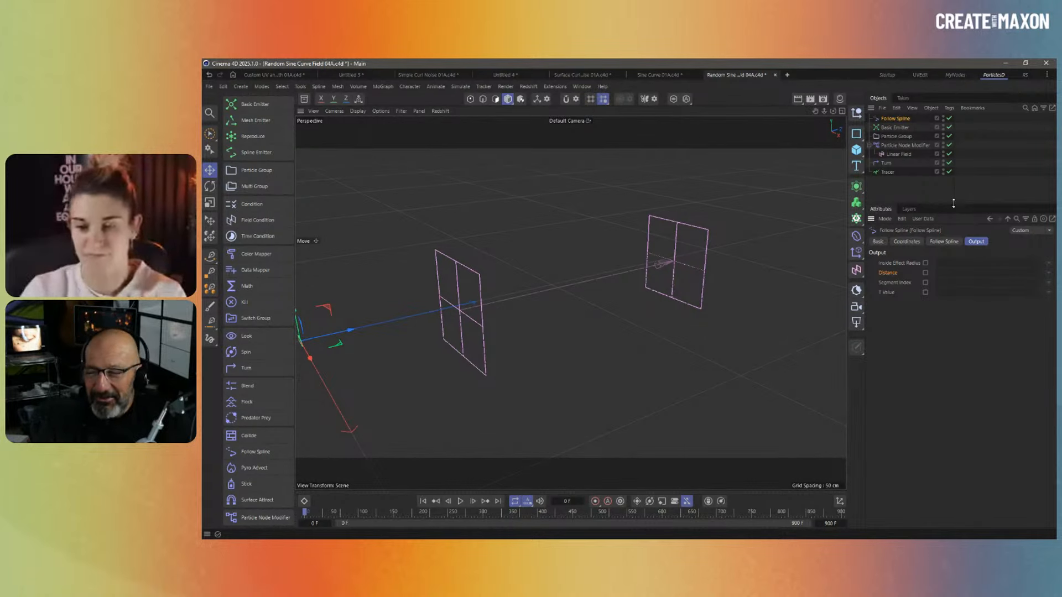
right_click(892, 273)
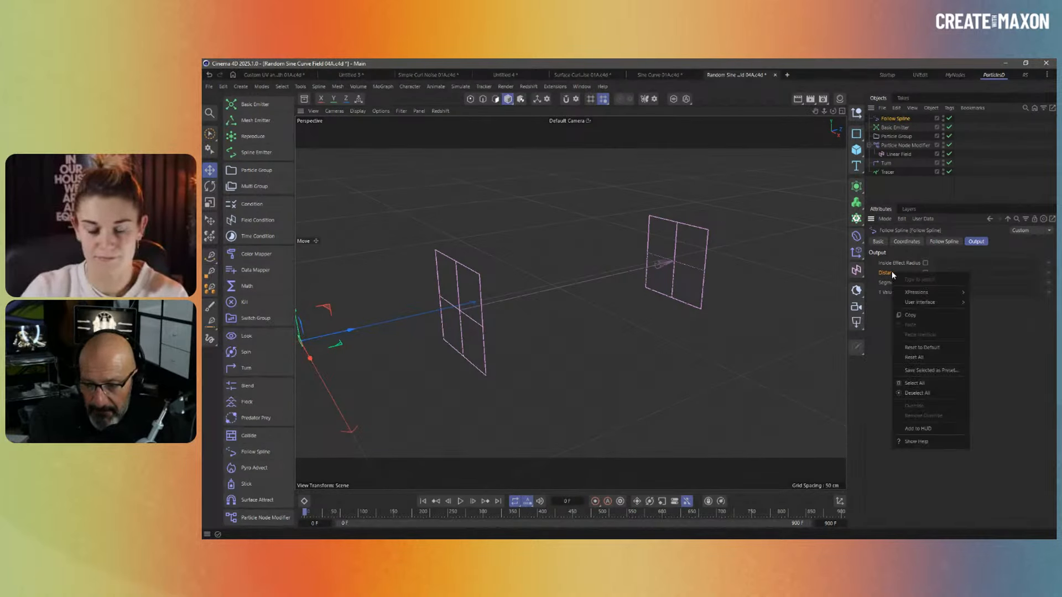
click(926, 437)
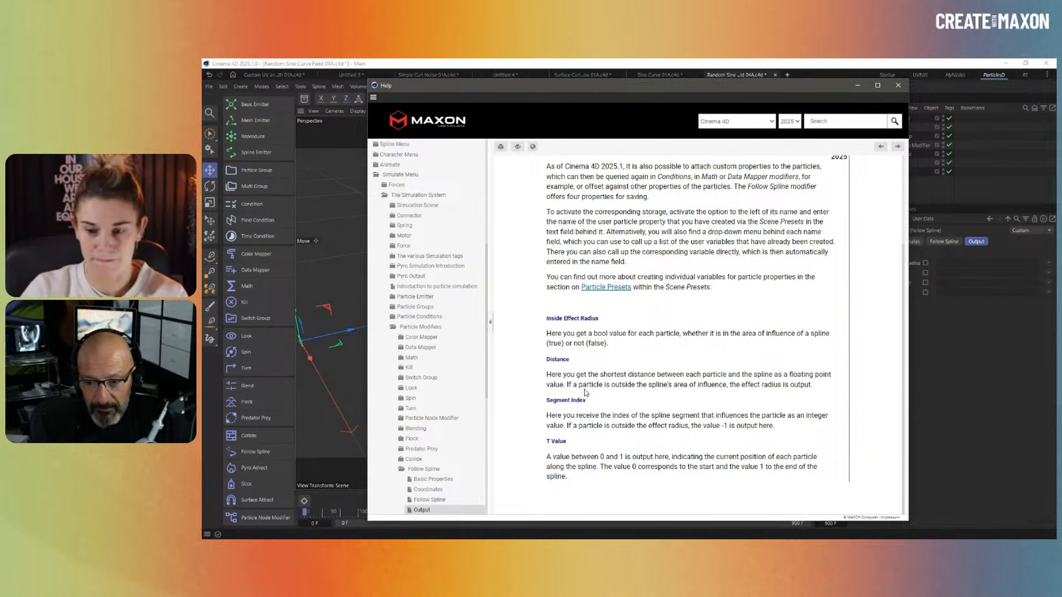
click(898, 85)
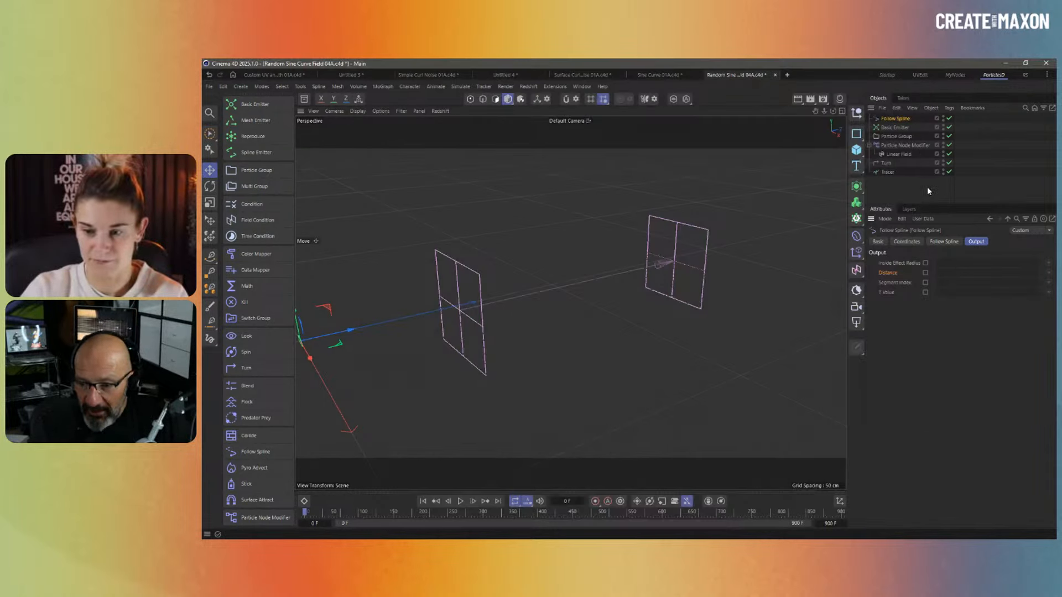
Create a new project and add a default rectangle spline
key(ctrl+n)
click(856, 137)
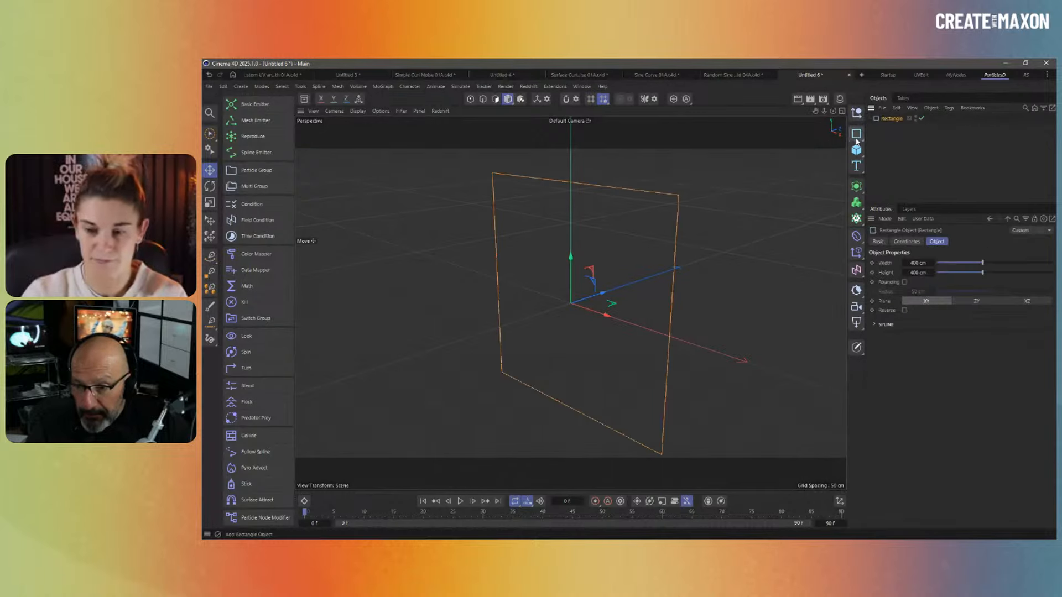
alt+drag(635, 182, 638, 243)
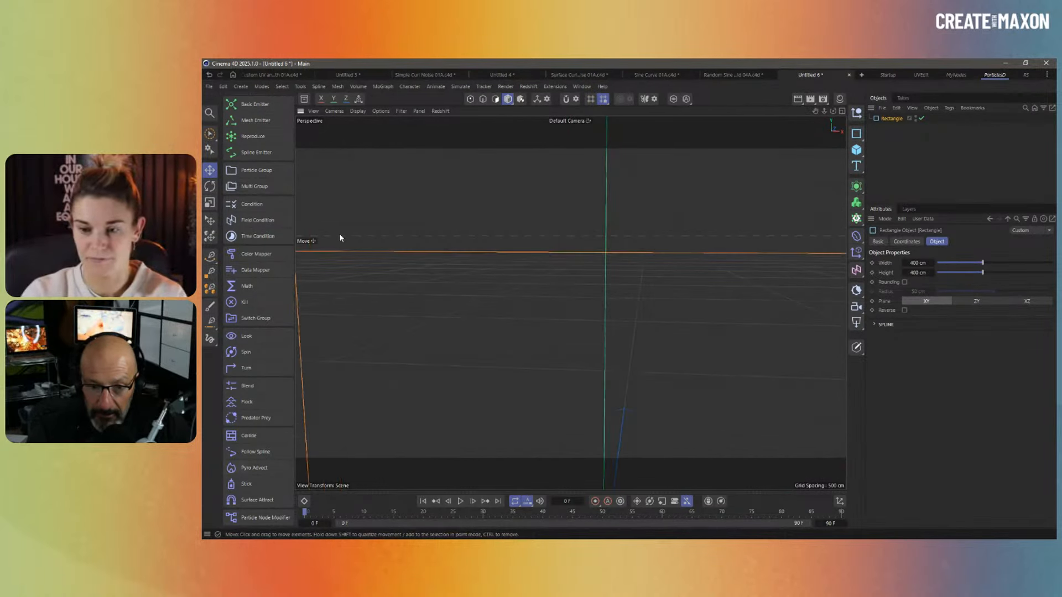
Switch to the Startup layout and doodle four white dots as particles above and below the rectangle's edge
click(887, 75)
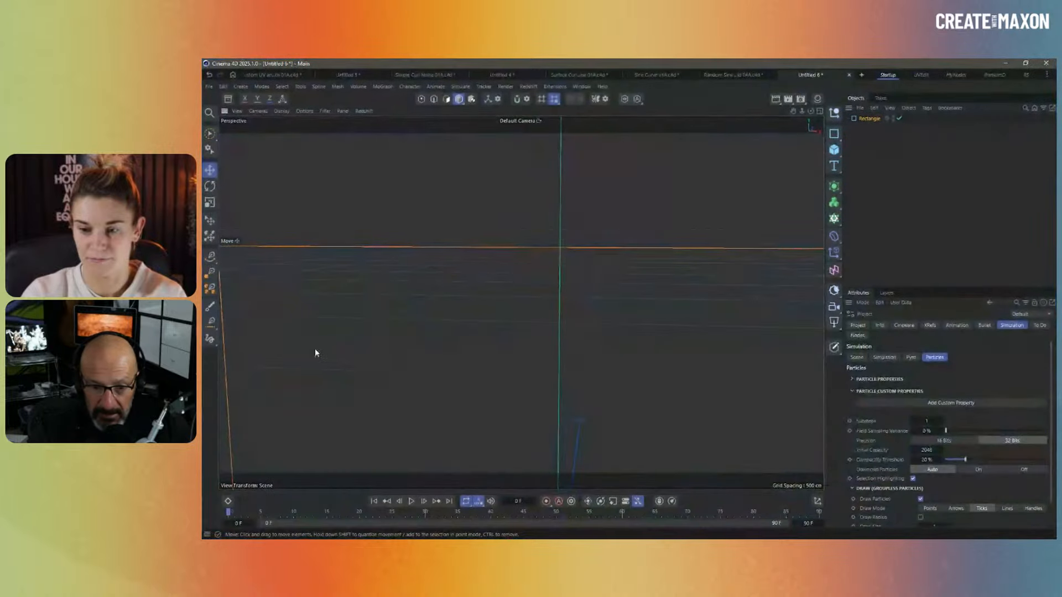
click(210, 340)
click(484, 191)
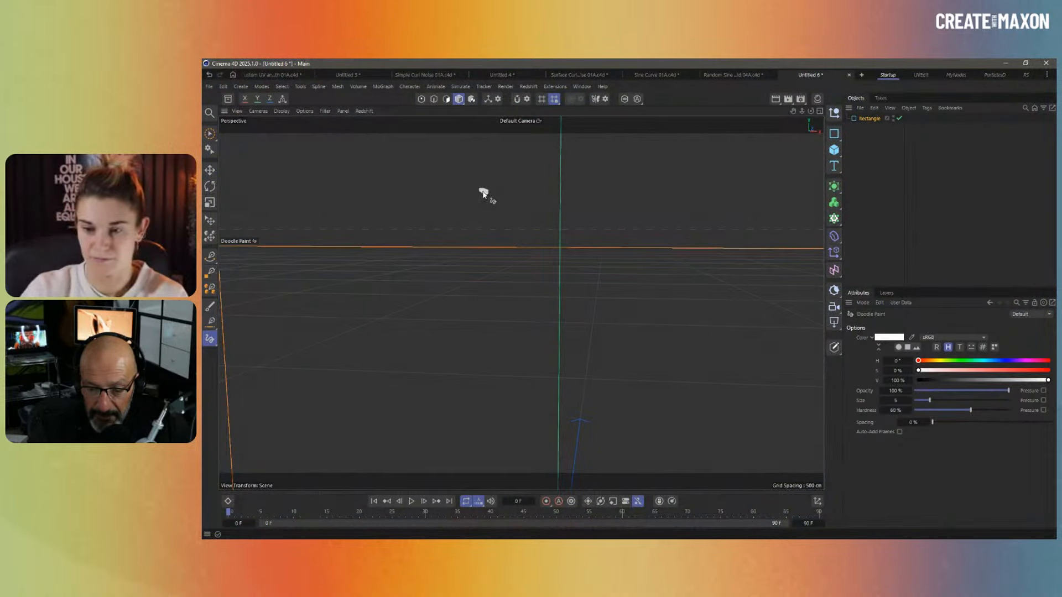
click(628, 276)
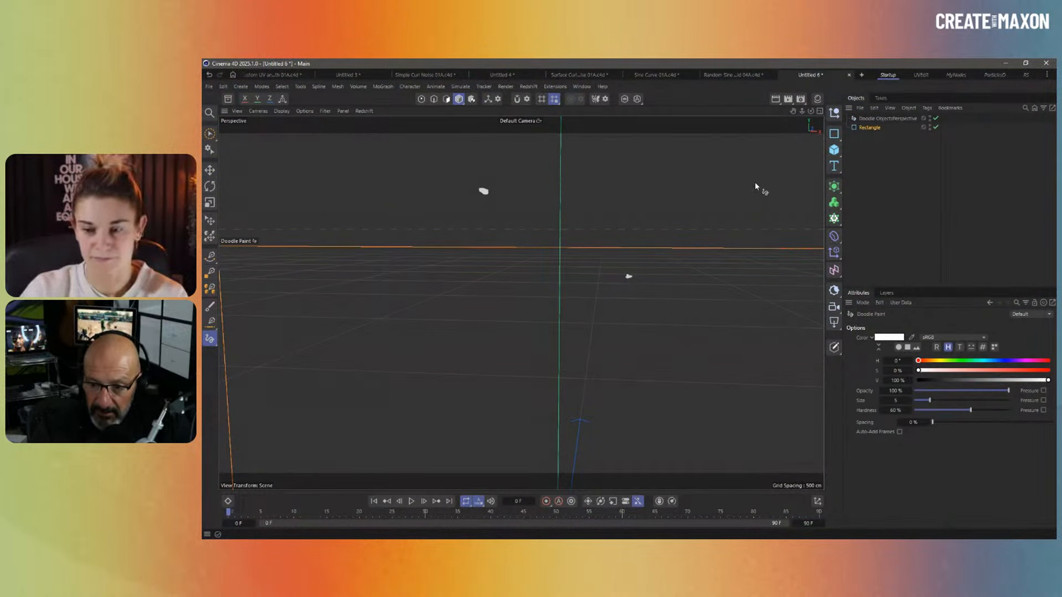
click(775, 191)
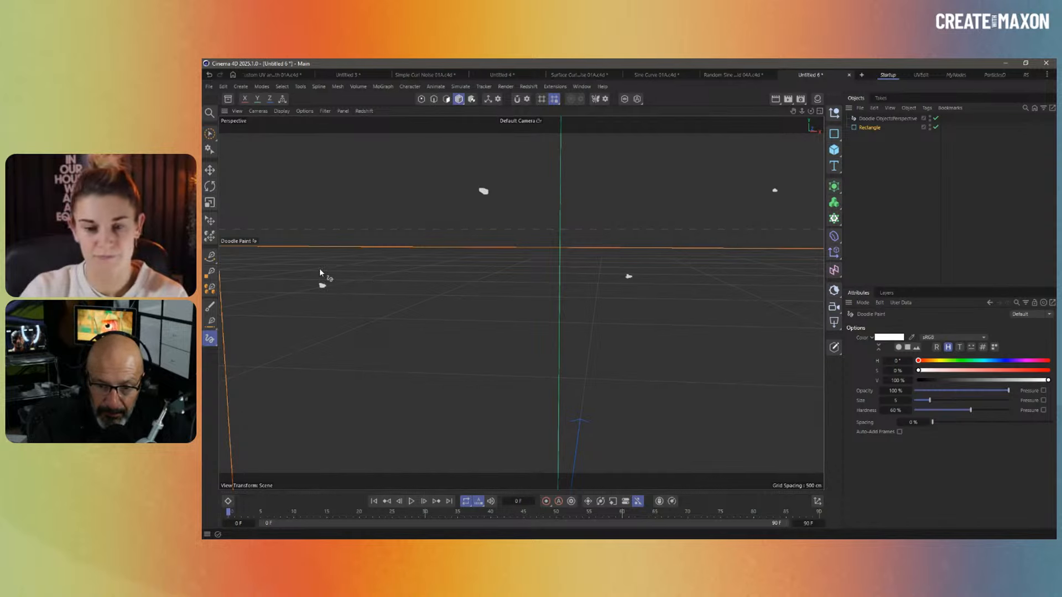
Set the doodle colour to red with 65% saturation and draw an arrow from each dot to the spline edge
click(1003, 370)
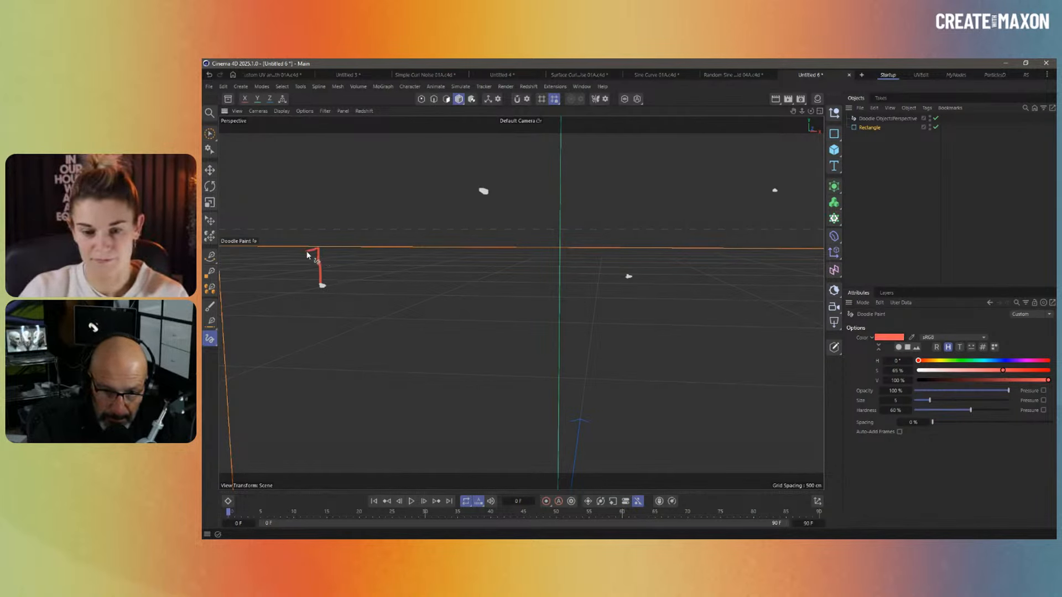
drag(328, 253, 337, 255)
mouse_move(483, 191)
mouse_down()
mouse_move(479, 243)
mouse_move(491, 239)
mouse_up()
mouse_move(629, 276)
mouse_down()
mouse_move(623, 256)
mouse_move(643, 255)
mouse_up()
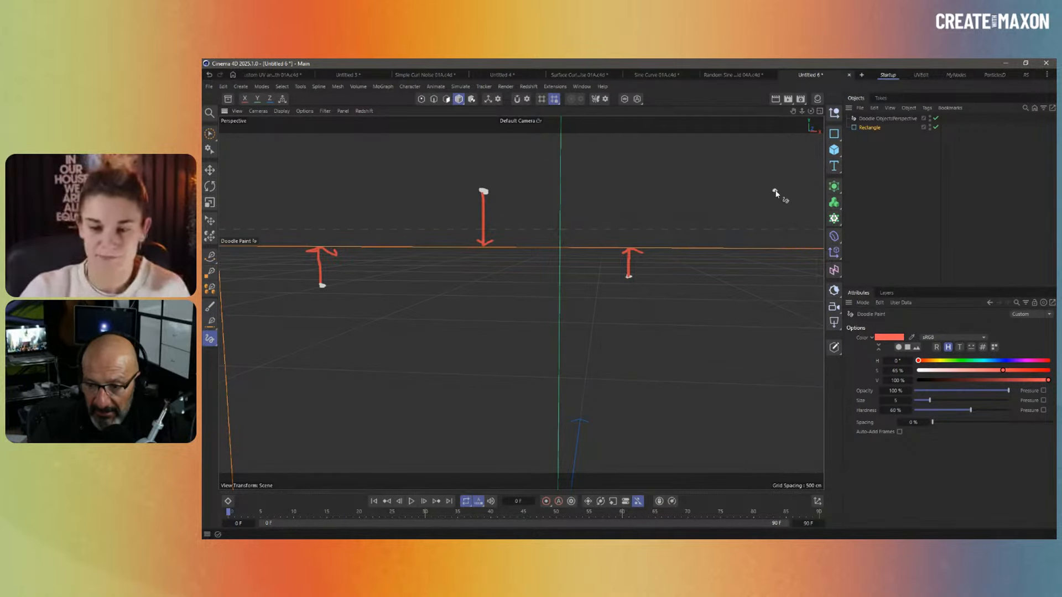
drag(775, 191, 769, 244)
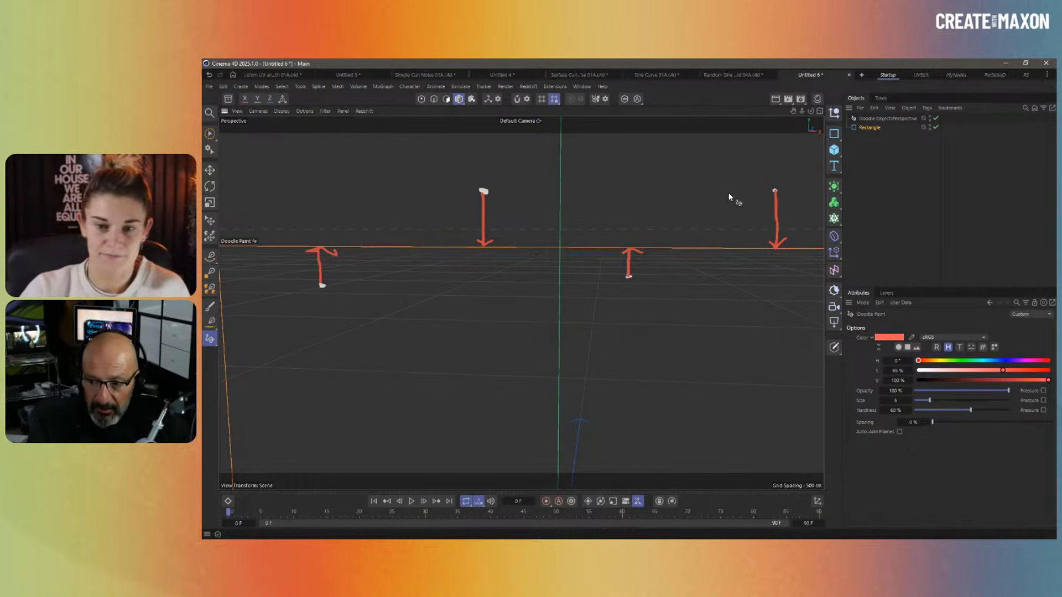
Close the doodle project without saving and leave nothing selected in the Random Sine Curve Field project
click(849, 74)
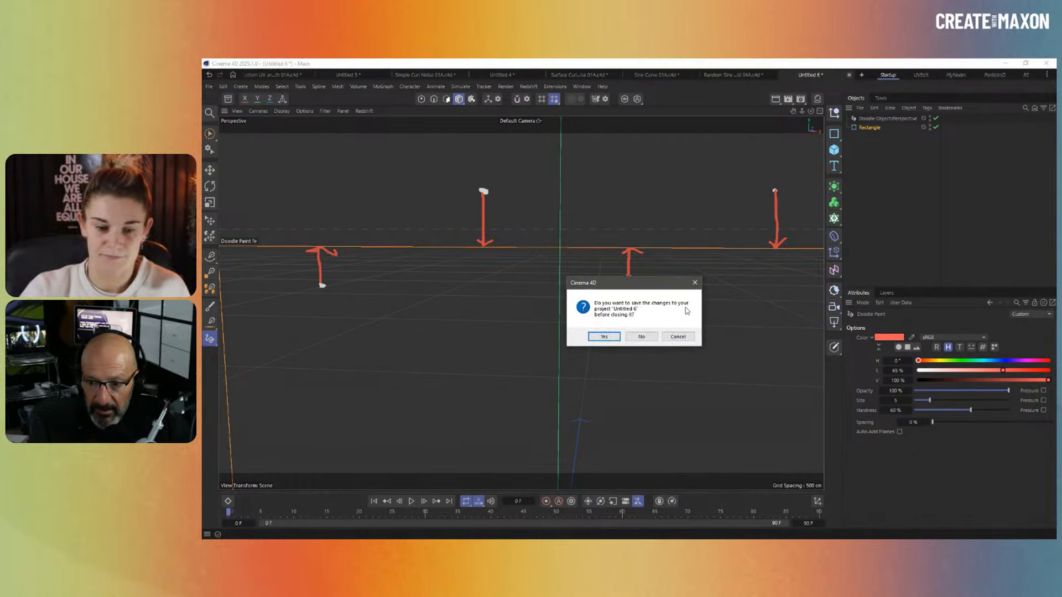
click(645, 339)
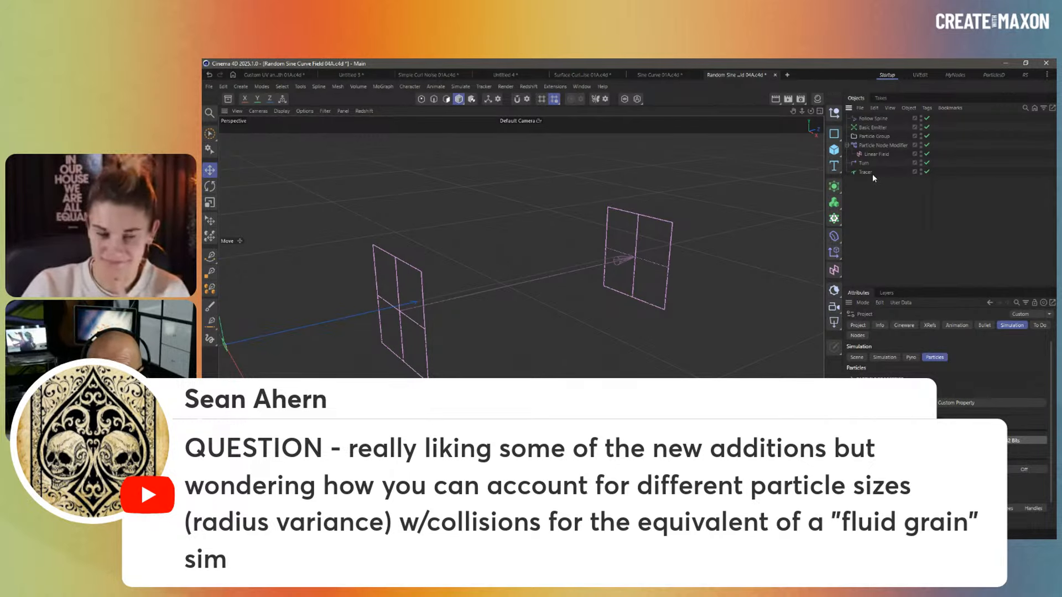
click(867, 146)
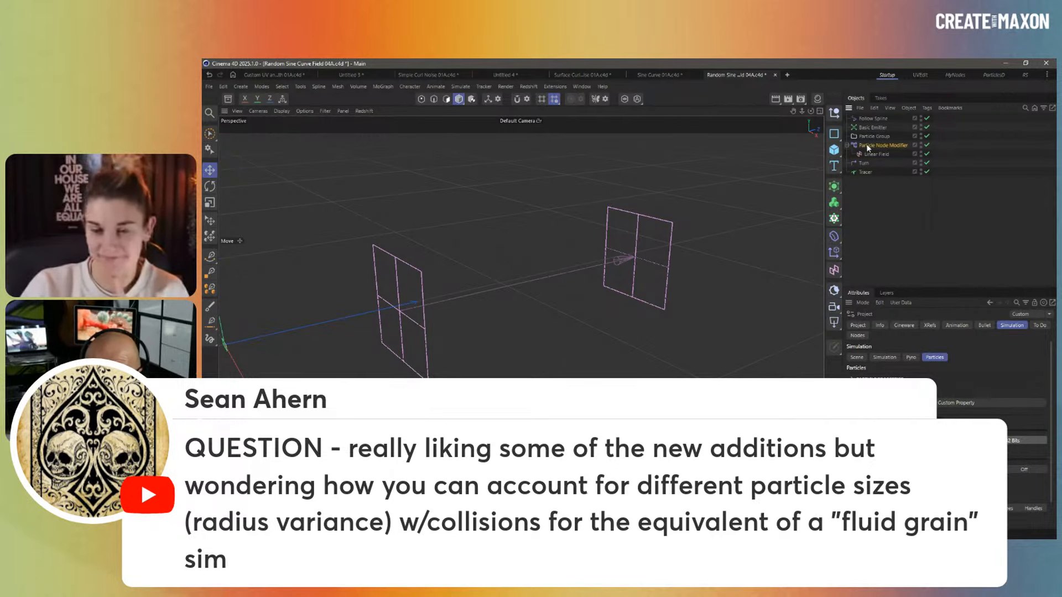
click(872, 202)
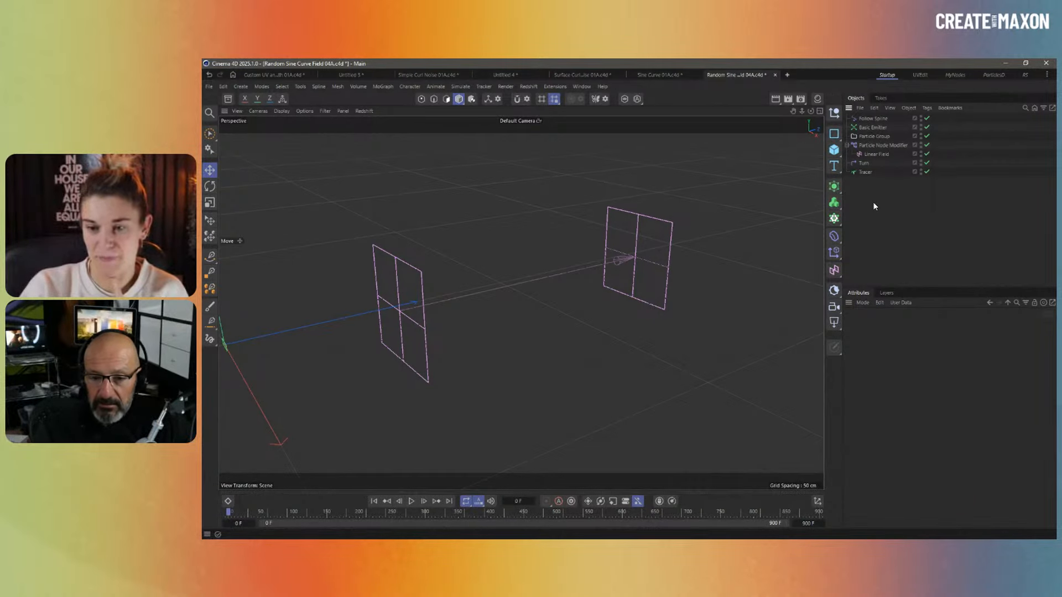
Create a new empty project and look through the available particle modifiers
key(ctrl+n)
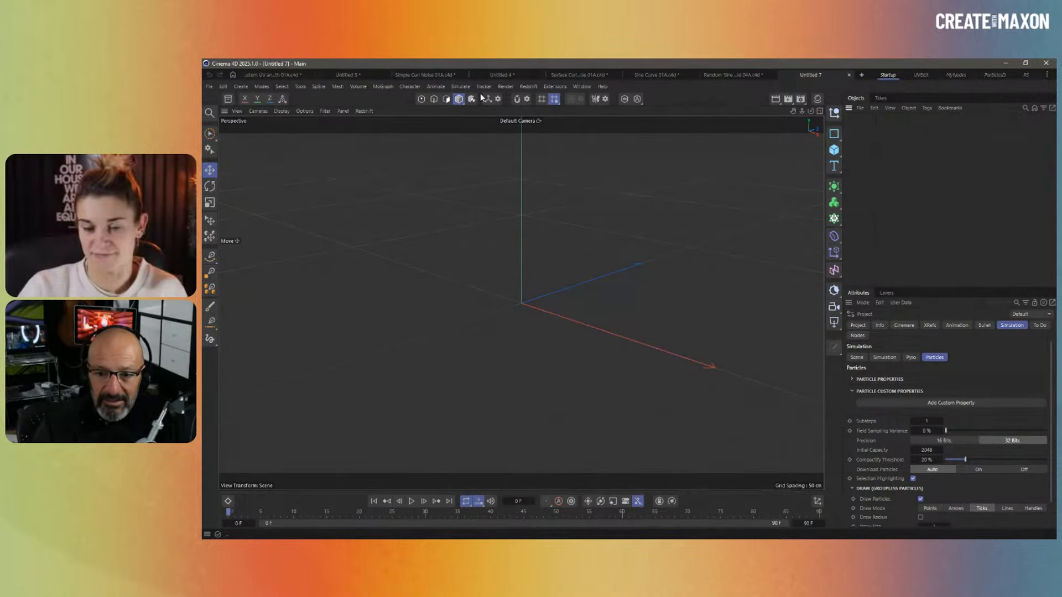
click(459, 86)
mouse_move(483, 228)
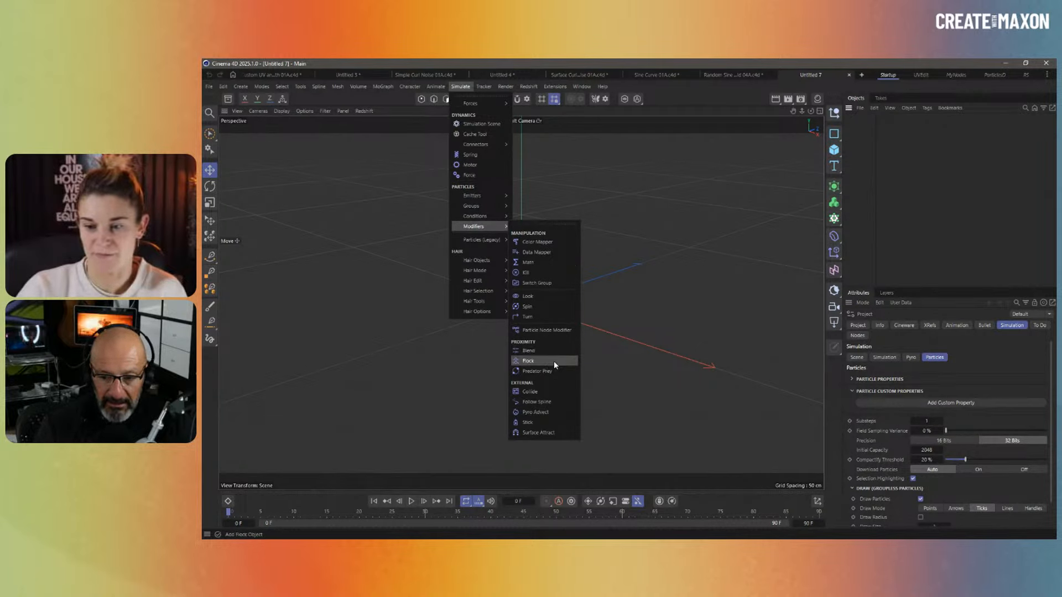
click(665, 370)
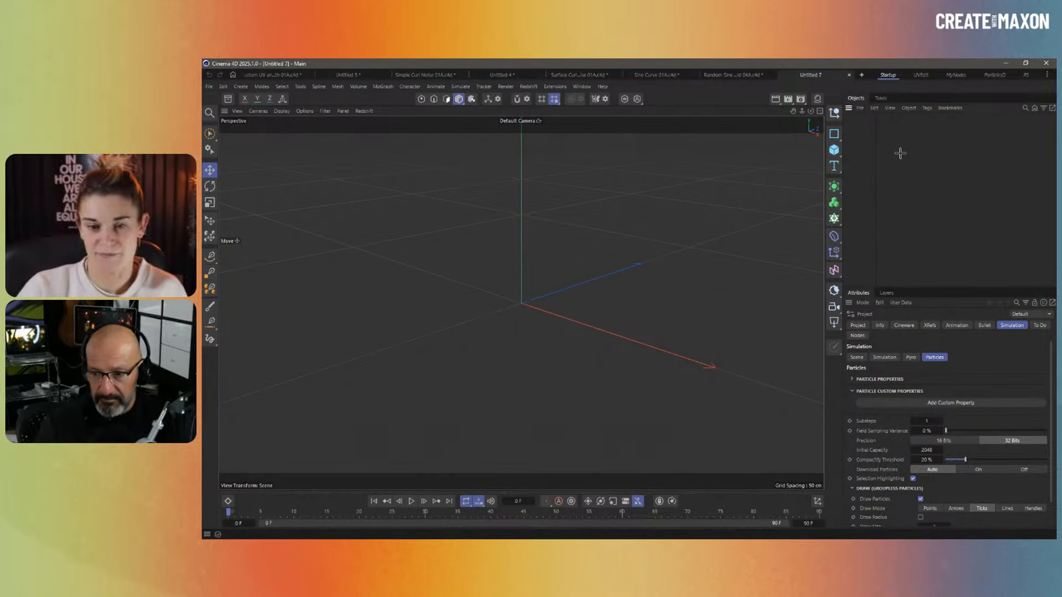
drag(876, 147, 887, 148)
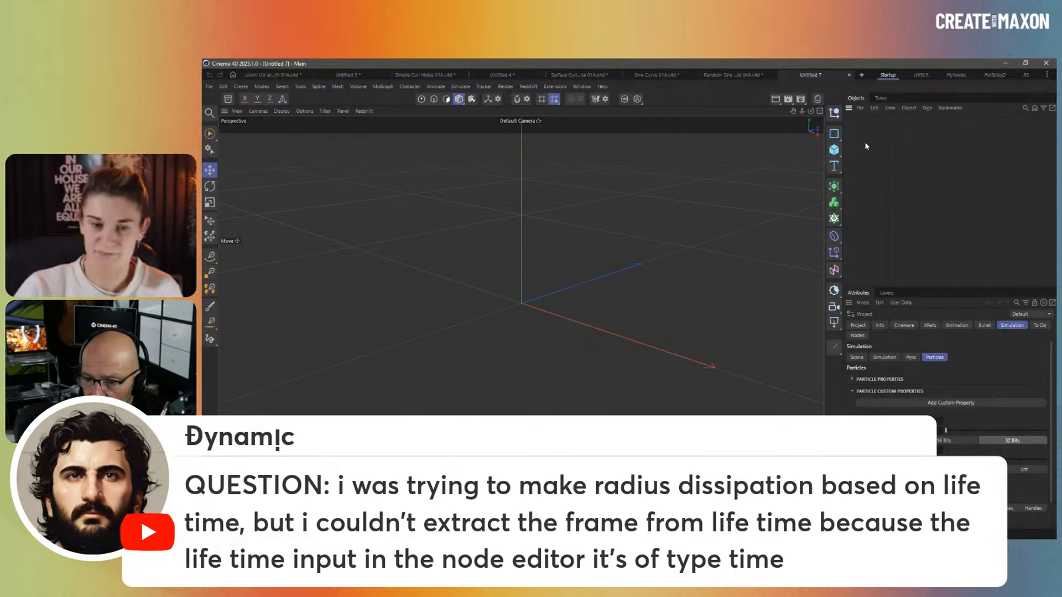
Switch to the particles layout, add a Particle Node Modifier and open its node graph to inspect the Timestep input
click(992, 77)
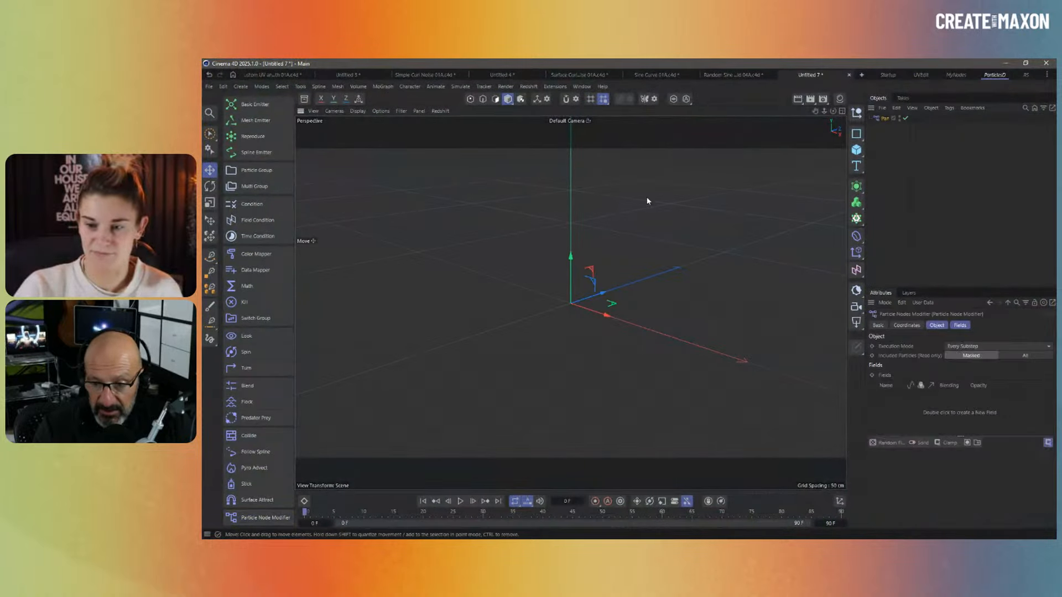
double_click(877, 118)
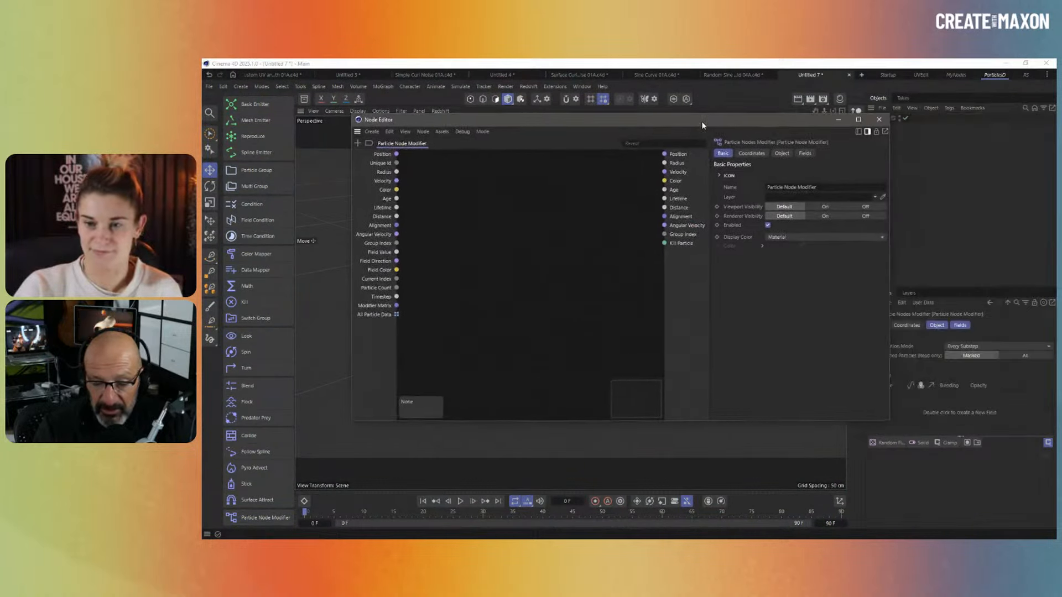
drag(701, 125, 674, 119)
click(356, 297)
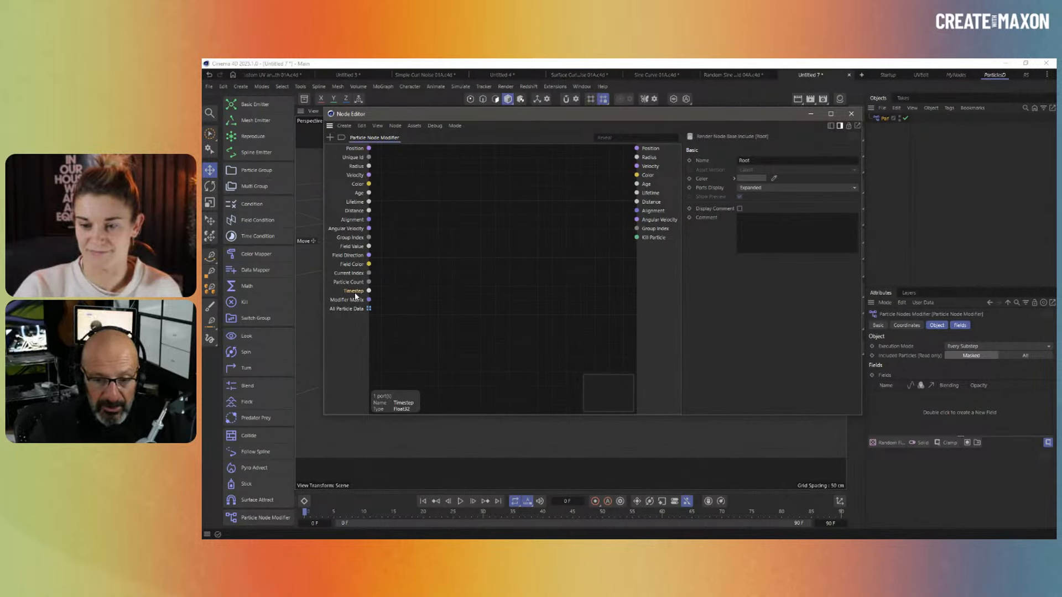
click(561, 336)
key(ctrl+d)
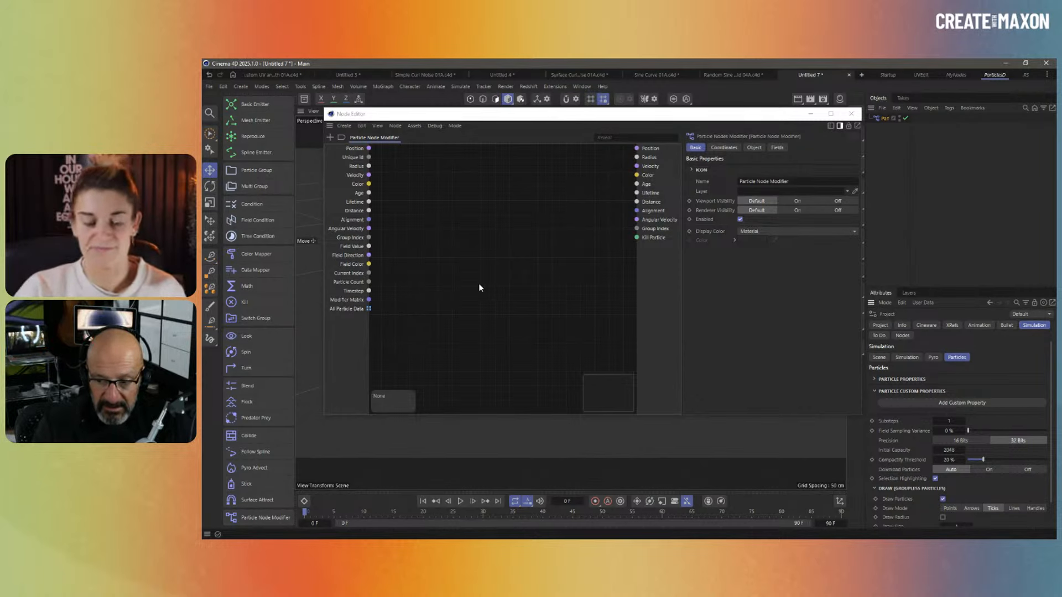
Review the Particle Node Modifier's execution modes and set the project's particle simulation substeps to 6
click(881, 118)
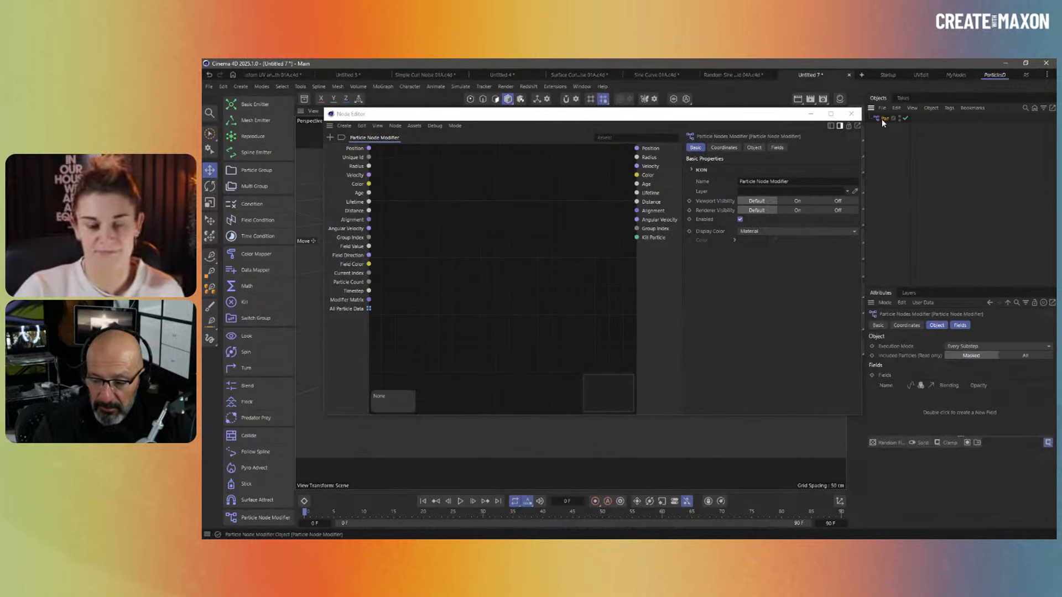
click(962, 348)
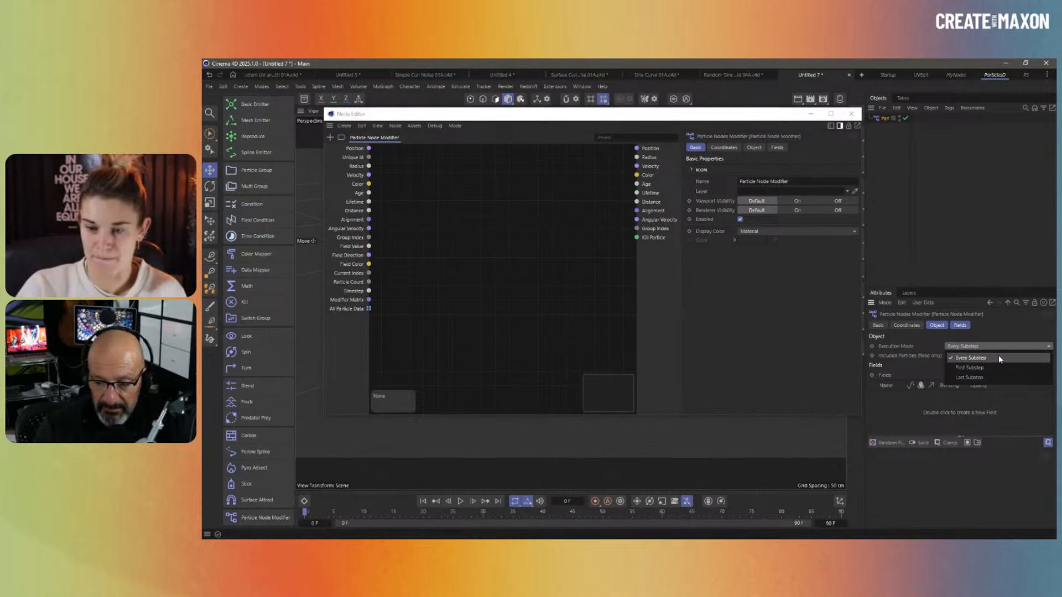
click(907, 482)
key(ctrl+d)
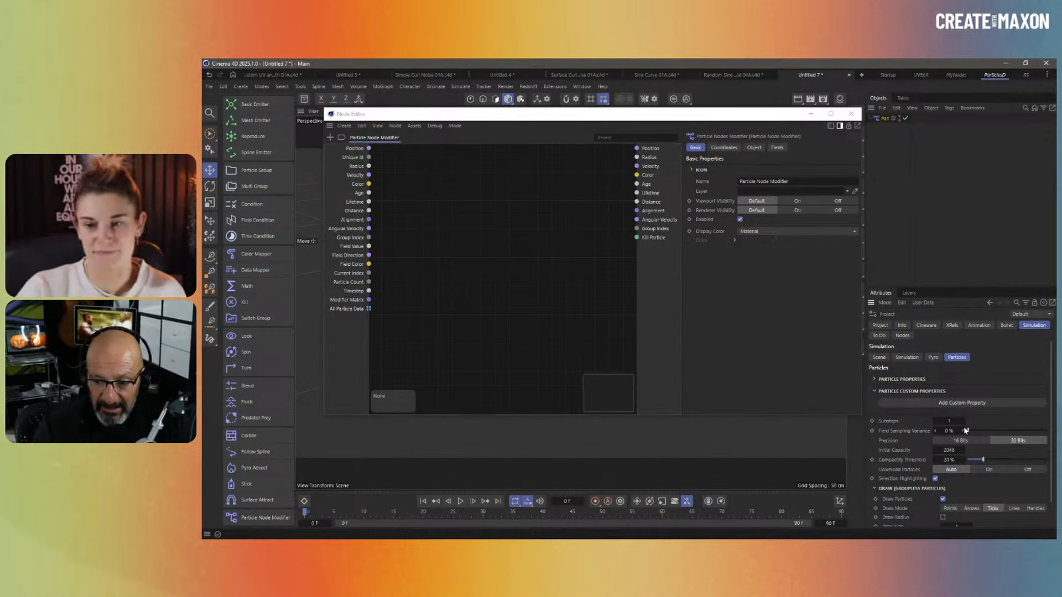
drag(963, 421, 956, 422)
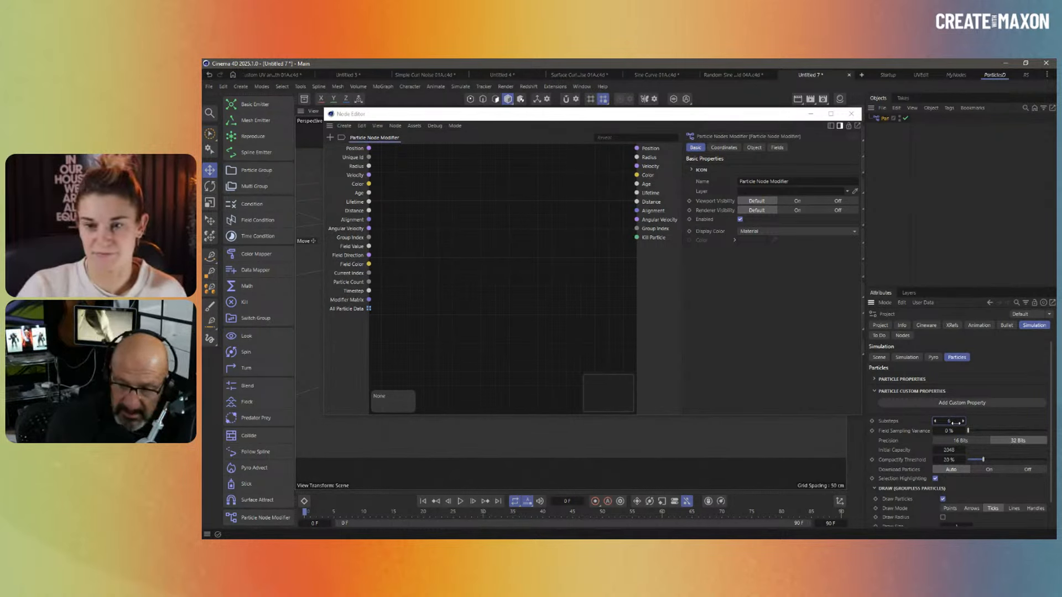
Look through the Particle Node Modifier's execution modes, keep Every Substep, and close the node editor with nothing selected
click(875, 118)
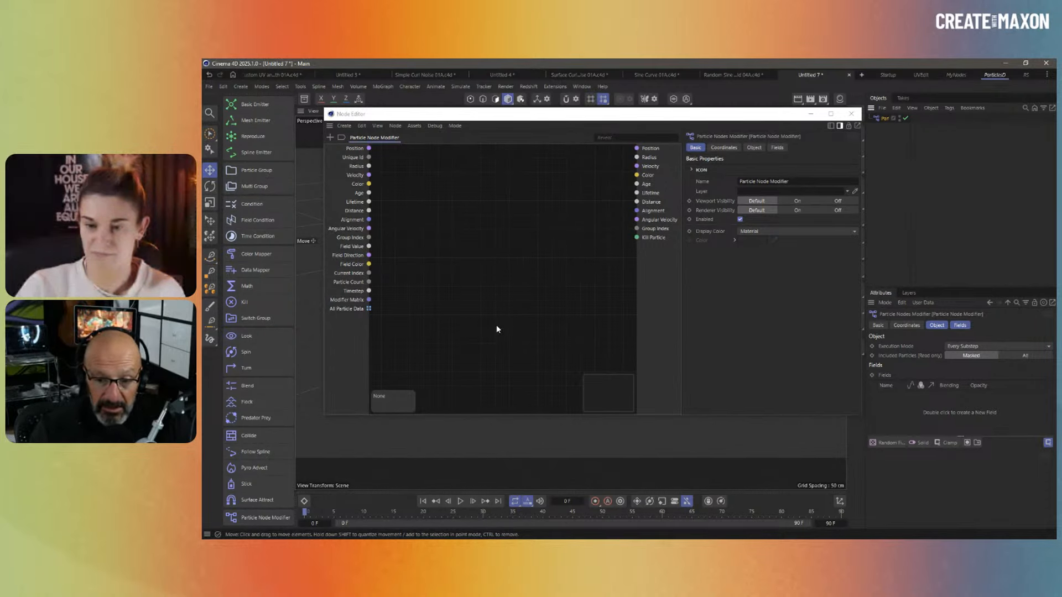
click(991, 346)
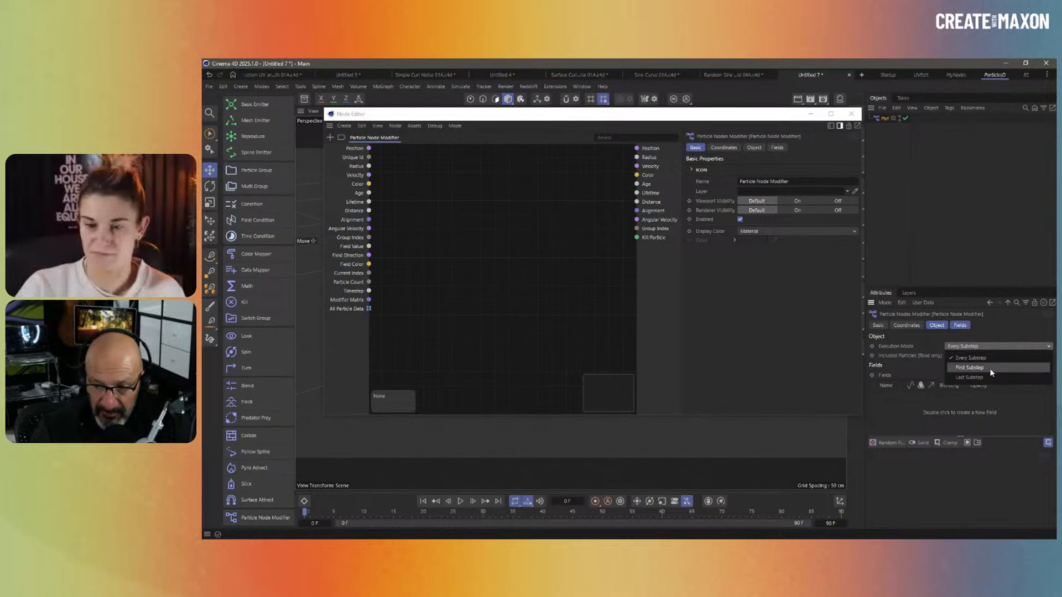
click(988, 342)
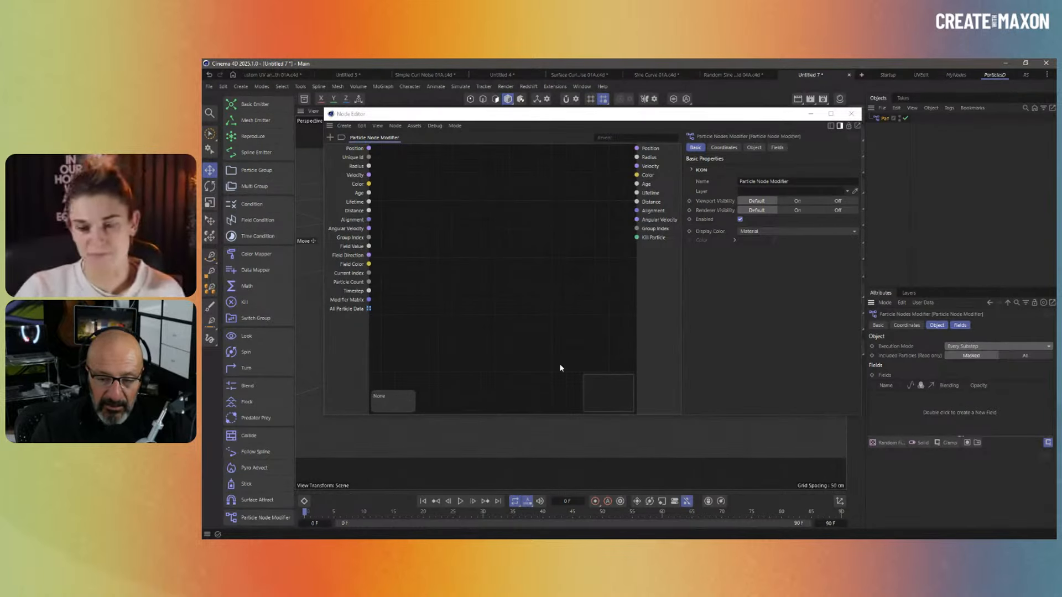
click(983, 347)
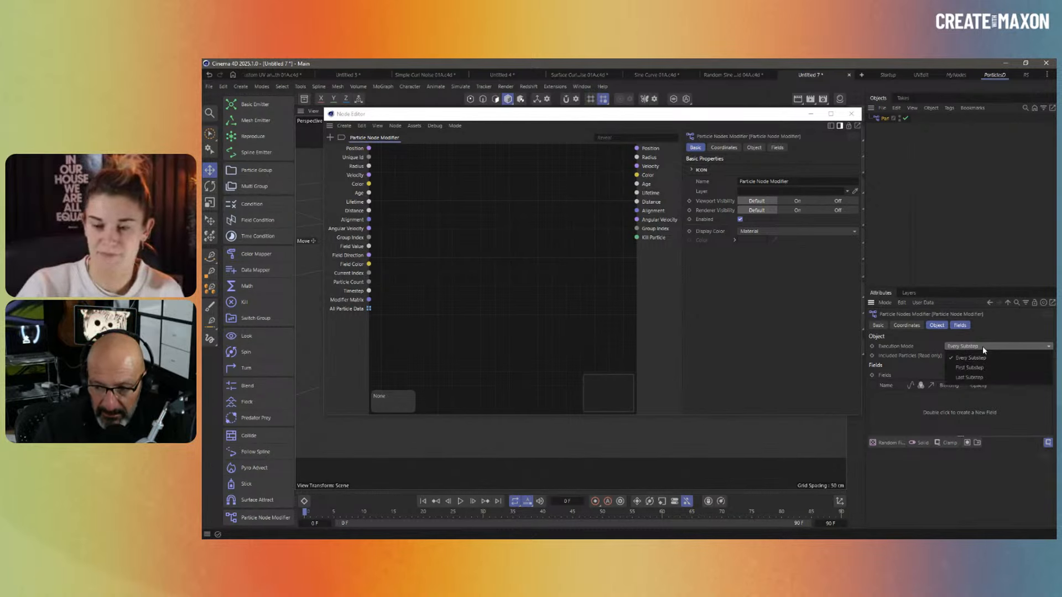
click(982, 358)
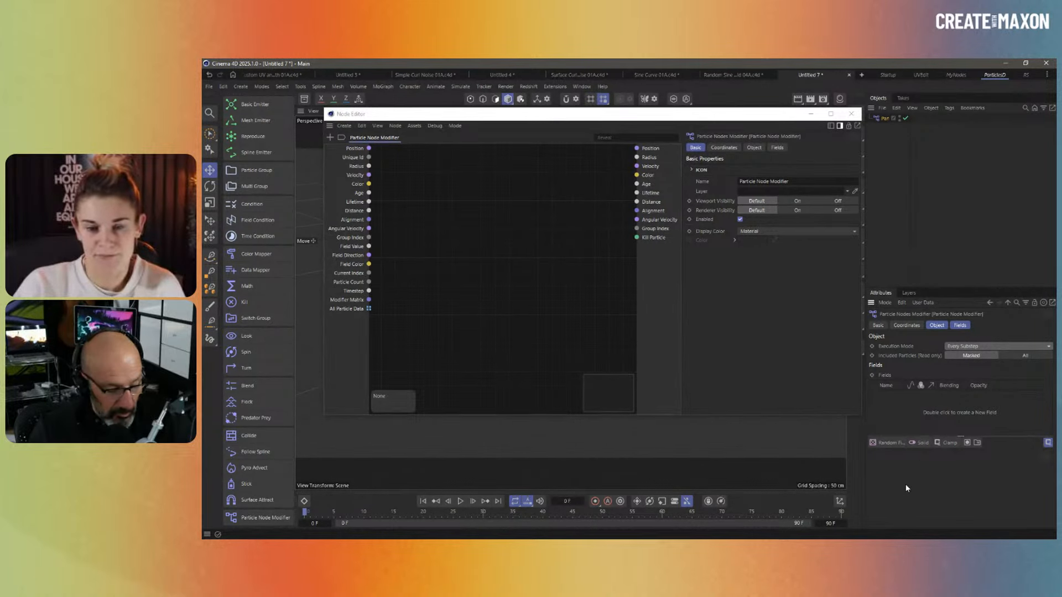
key(ctrl+d)
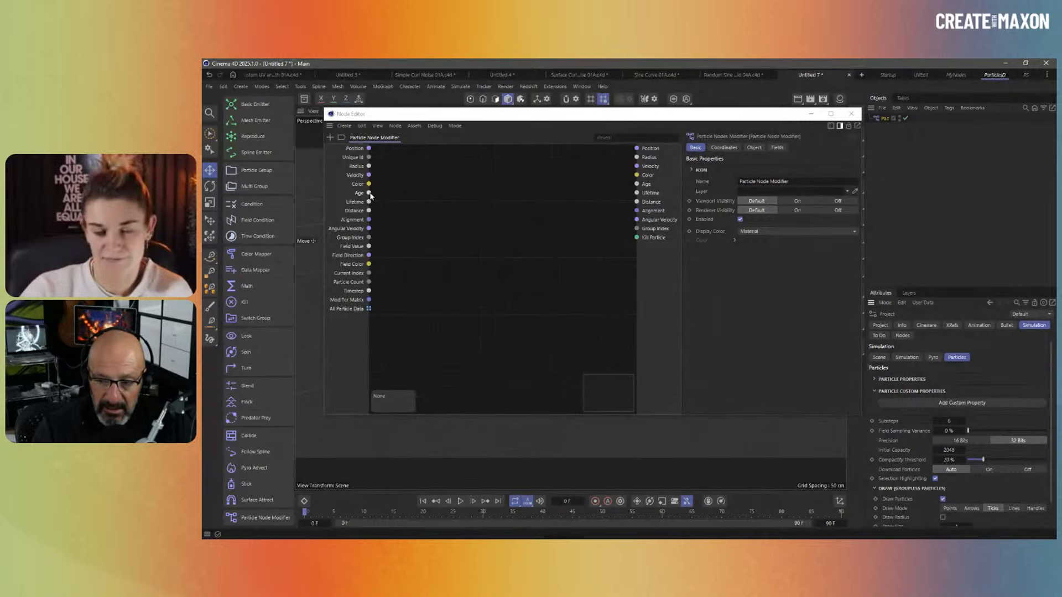
click(852, 113)
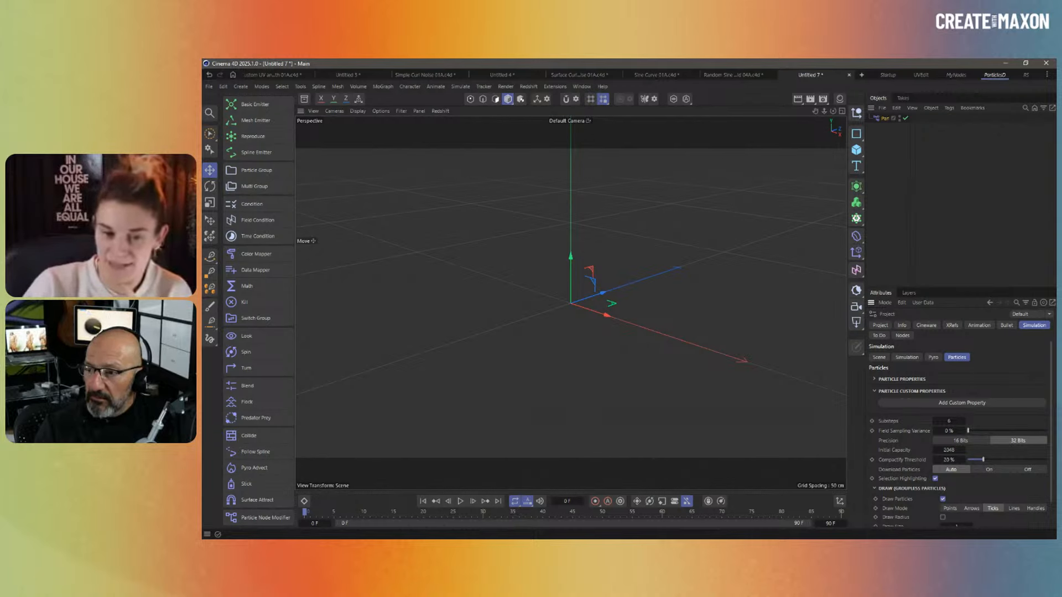
click(944, 202)
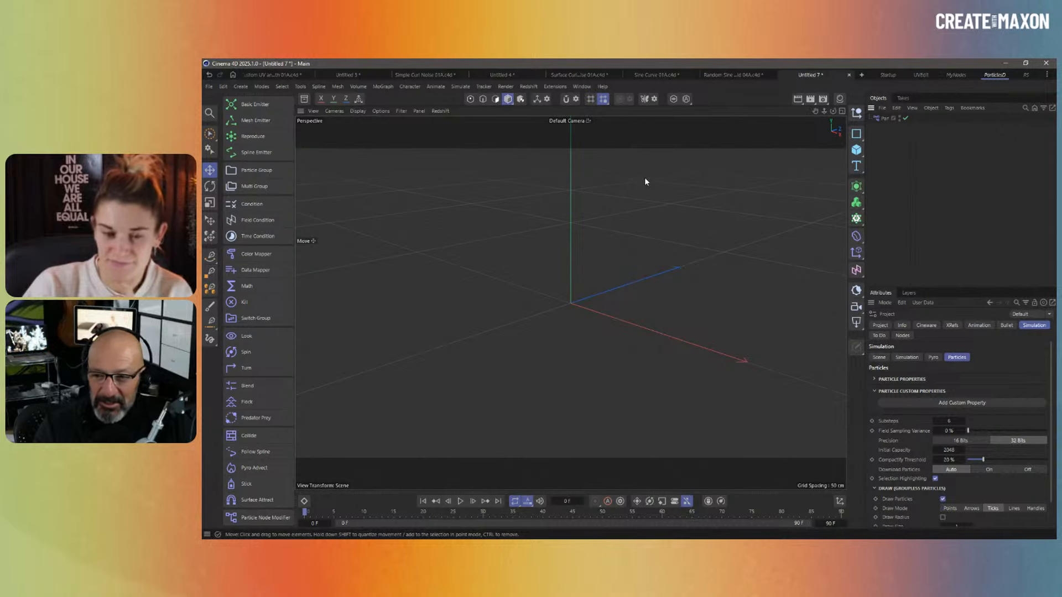
Switch to the MyNodes layout and add a Boolean Operator node to the Scene Nodes graph
click(956, 75)
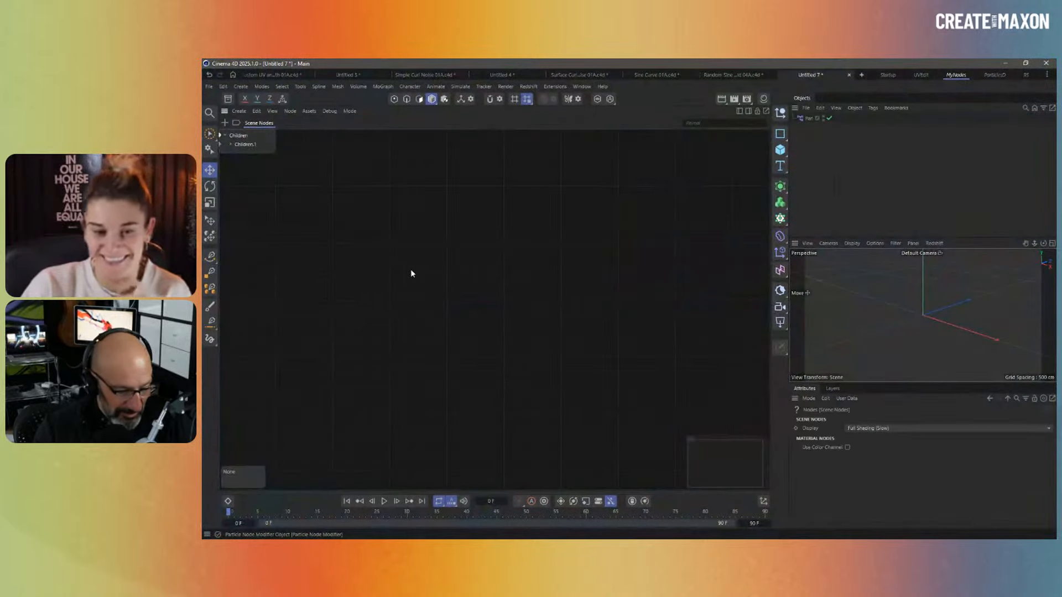
double_click(410, 269)
text(boole)
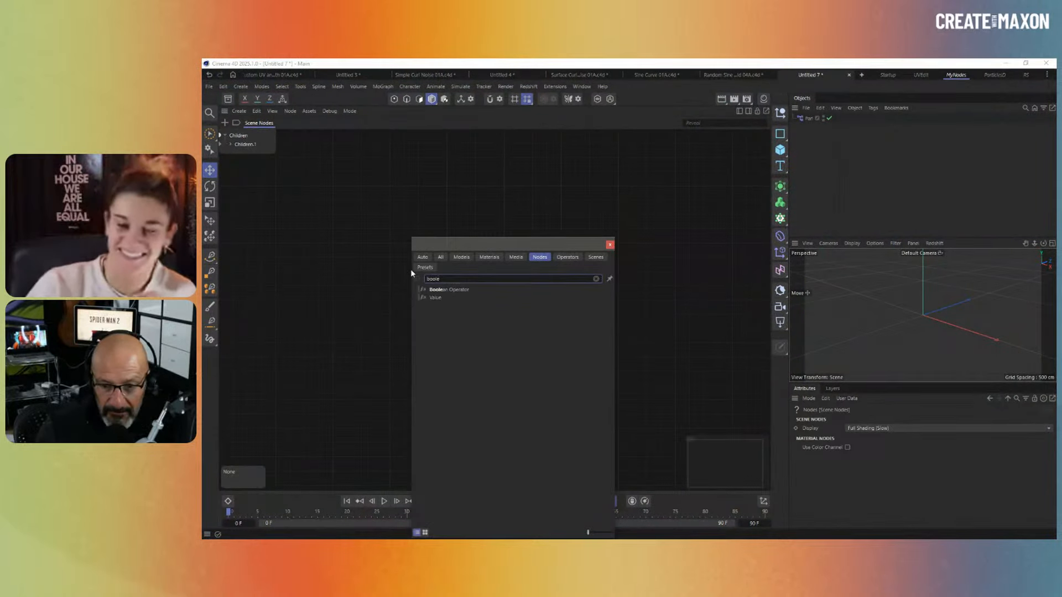
drag(461, 289, 364, 203)
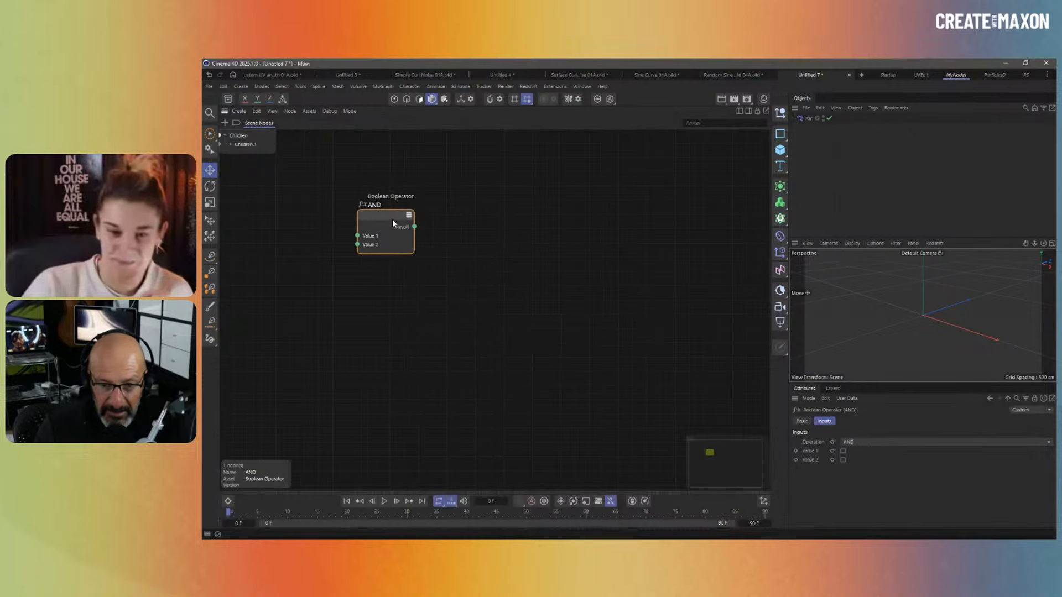
Close the Untitled 7 project without saving and return to the Startup layout
click(521, 248)
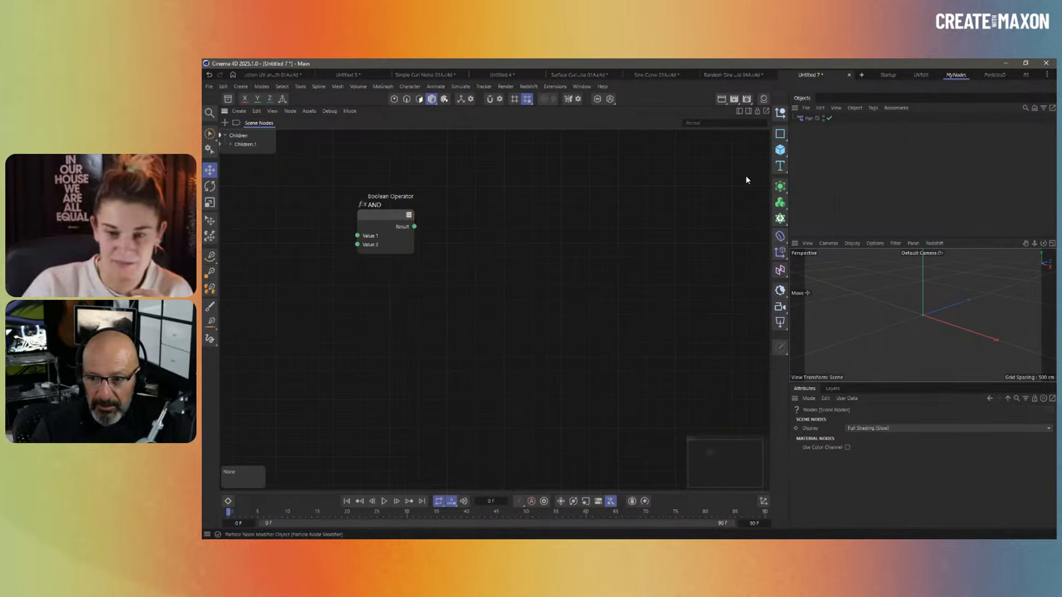
click(850, 74)
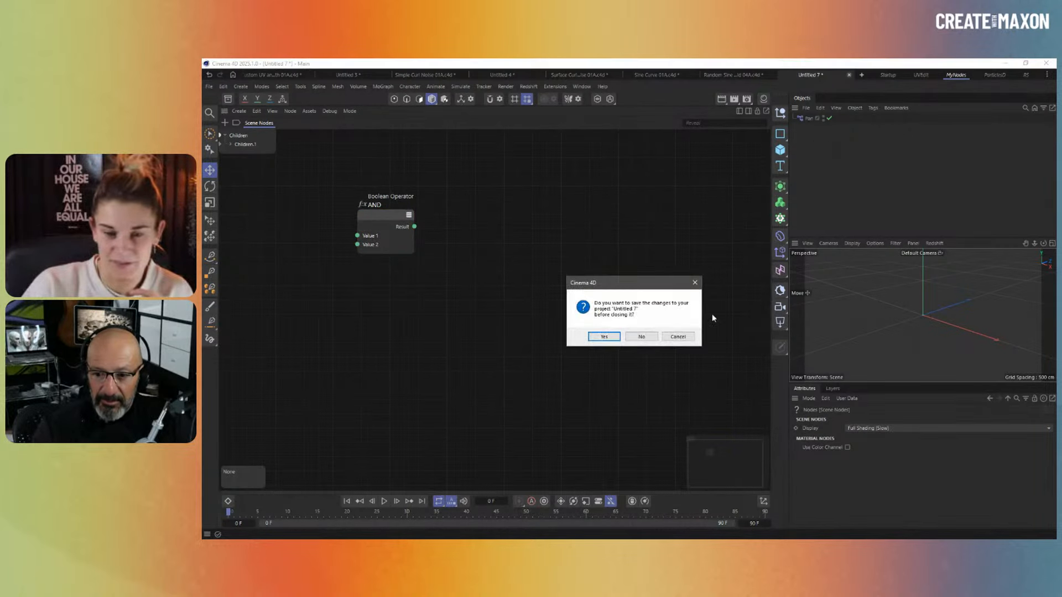
click(641, 335)
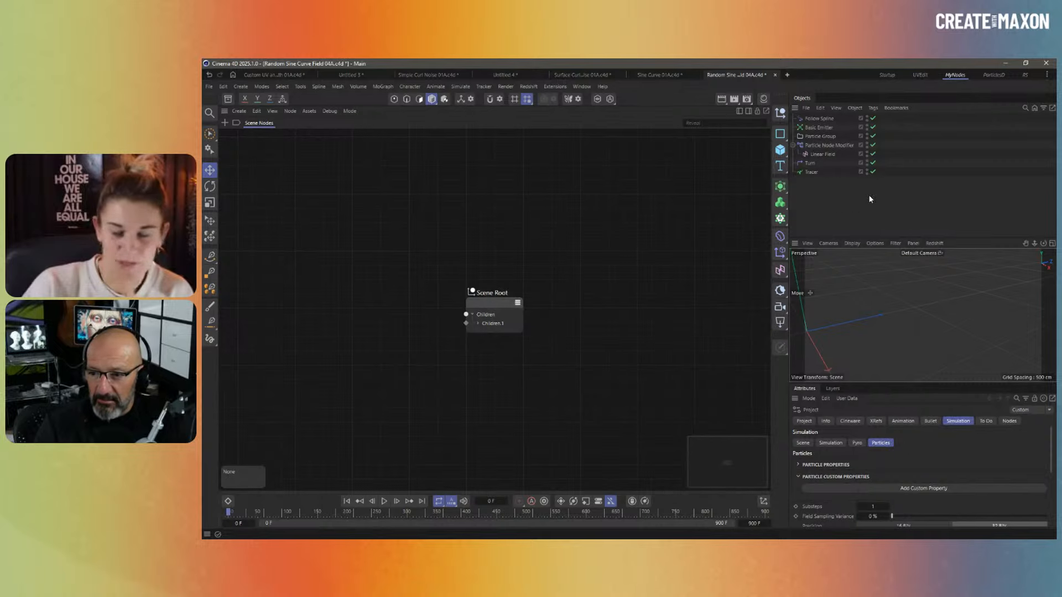
click(891, 75)
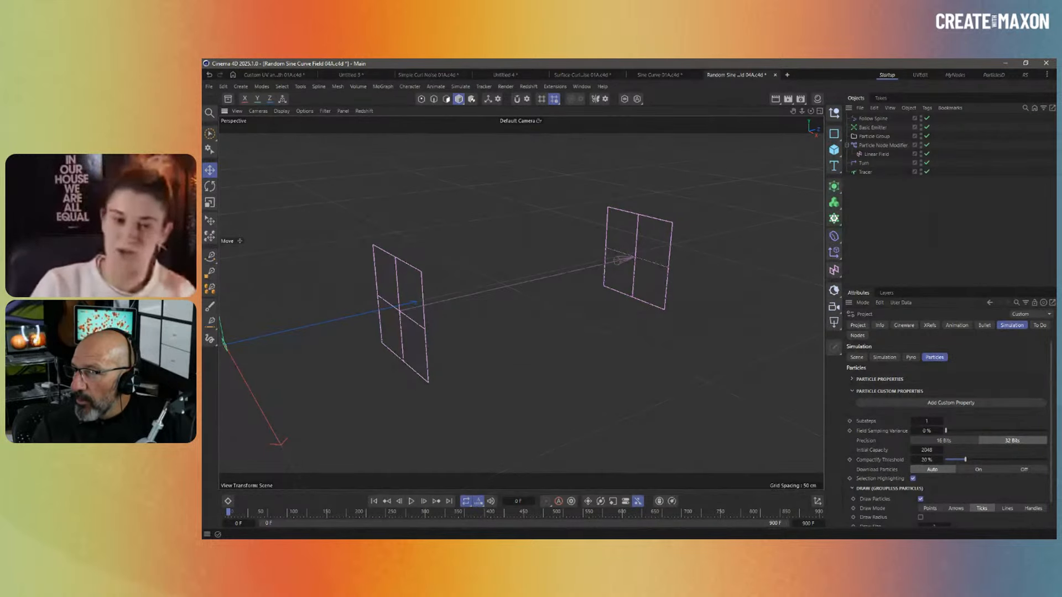
Switch to the Custom UV and Position Back & Forth project, play its simulation from the start and rewind it
click(424, 74)
click(273, 74)
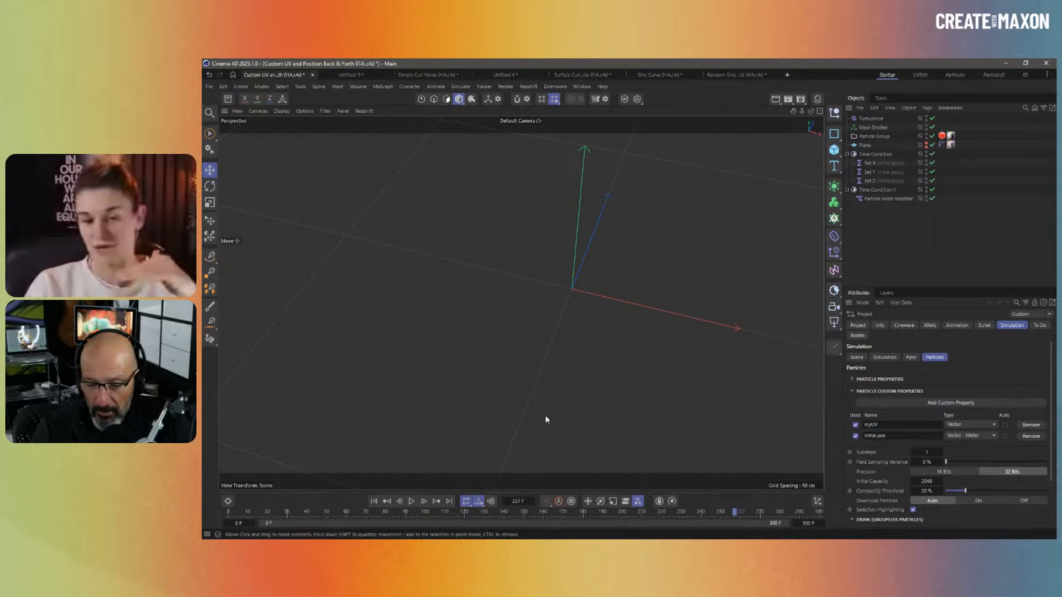
click(374, 501)
click(411, 501)
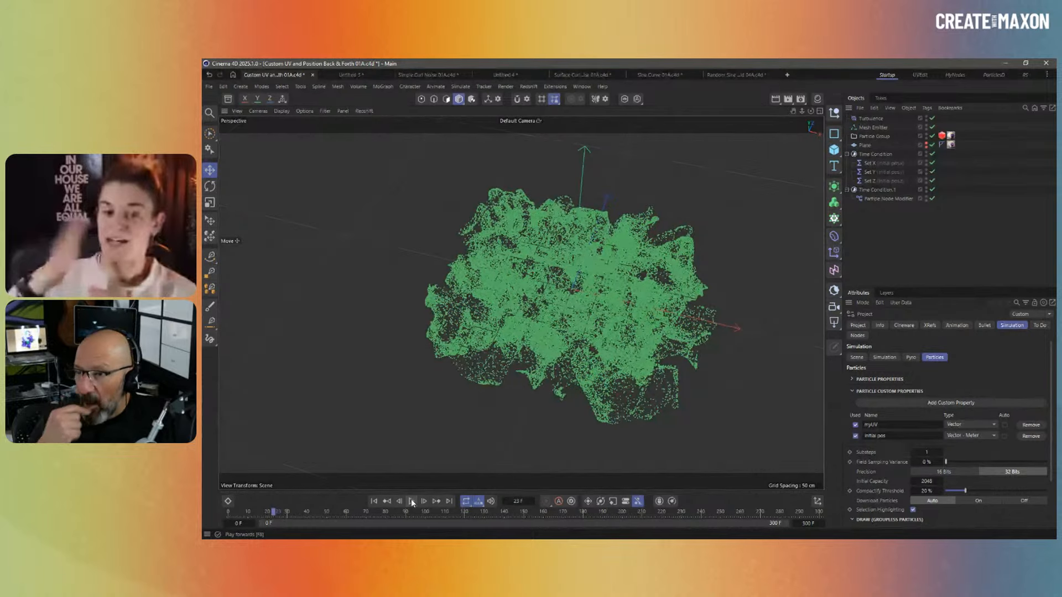
click(374, 501)
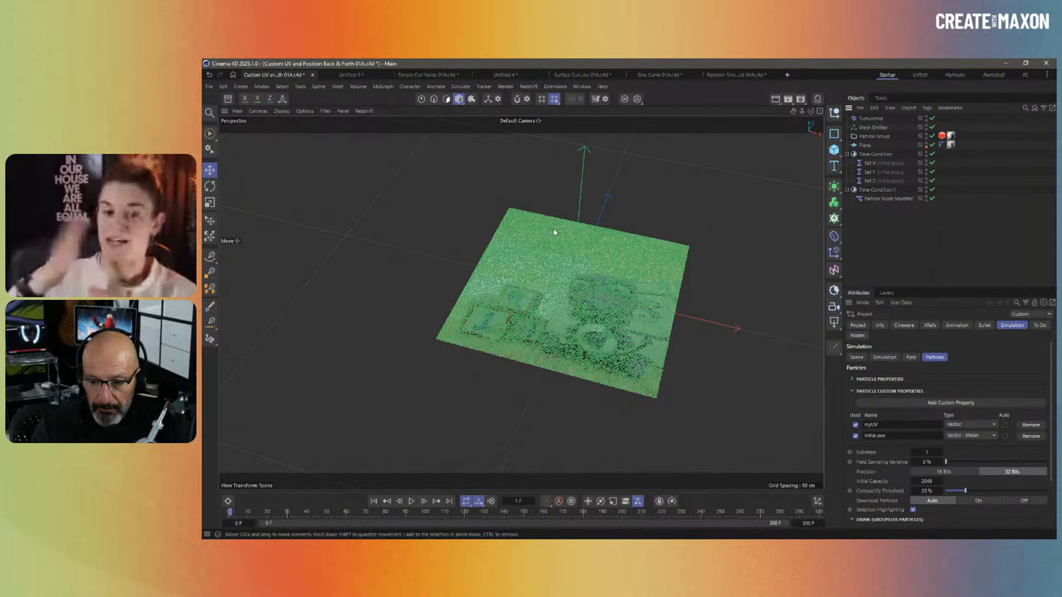
Examine the Mesh Emitter's custom property settings and its UVW Coordinates output
click(873, 128)
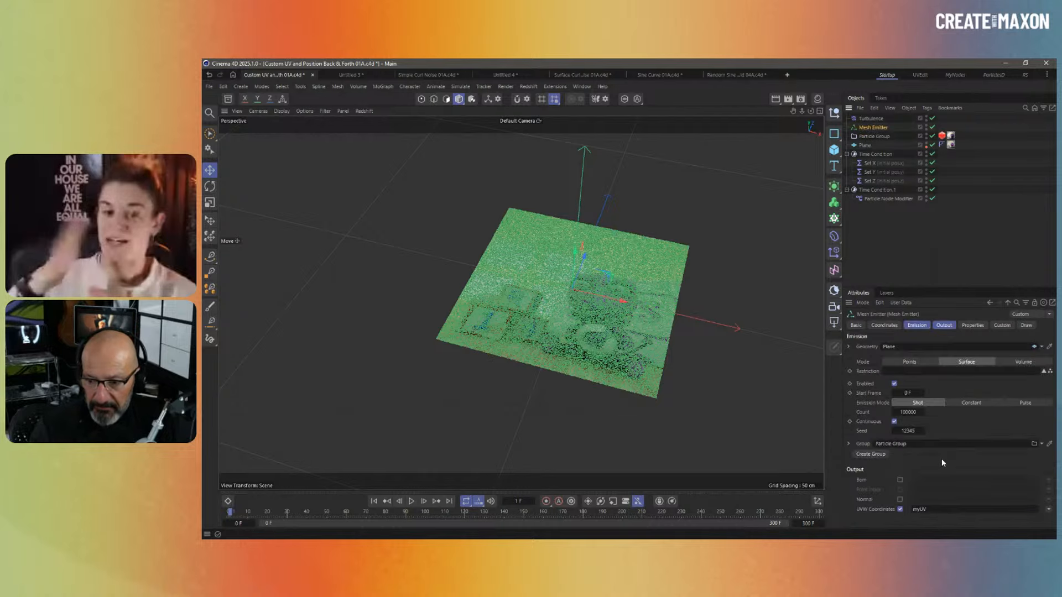
click(1001, 325)
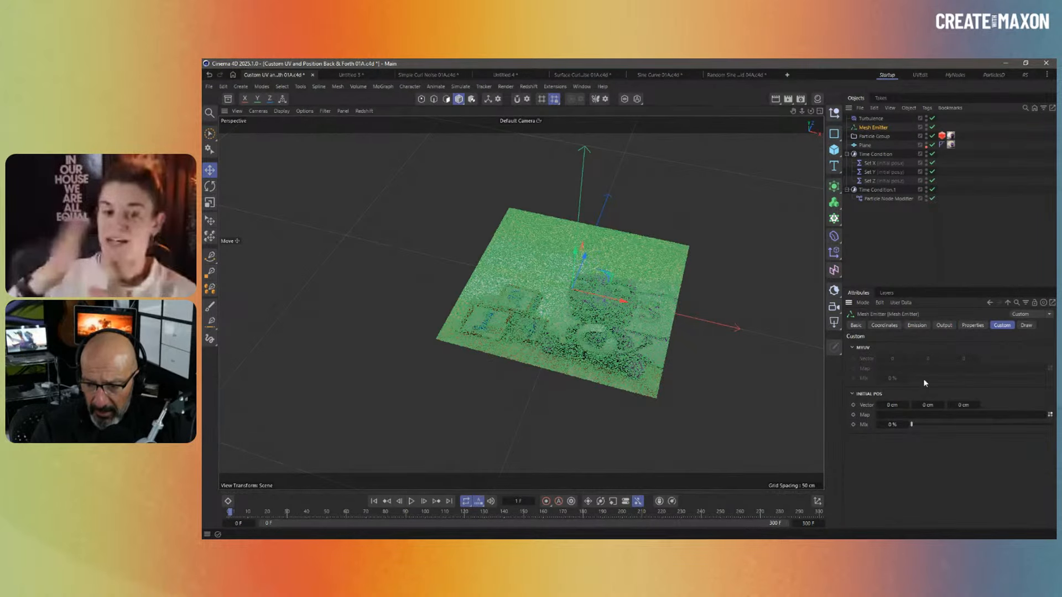
click(944, 325)
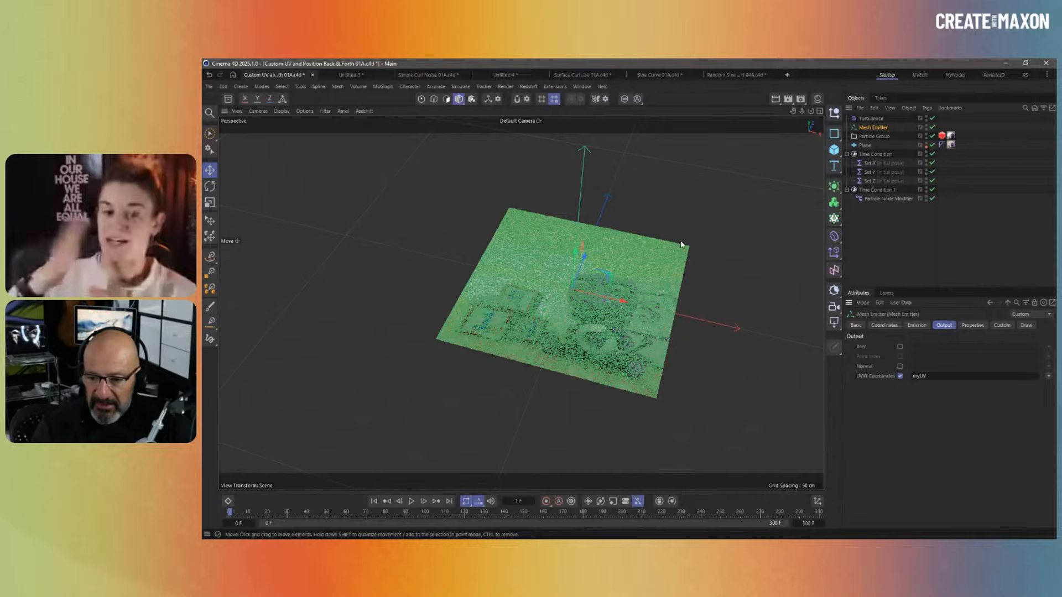
Play the simulation, select the Particle Group to highlight its particles in the viewport, and stop playback
click(412, 501)
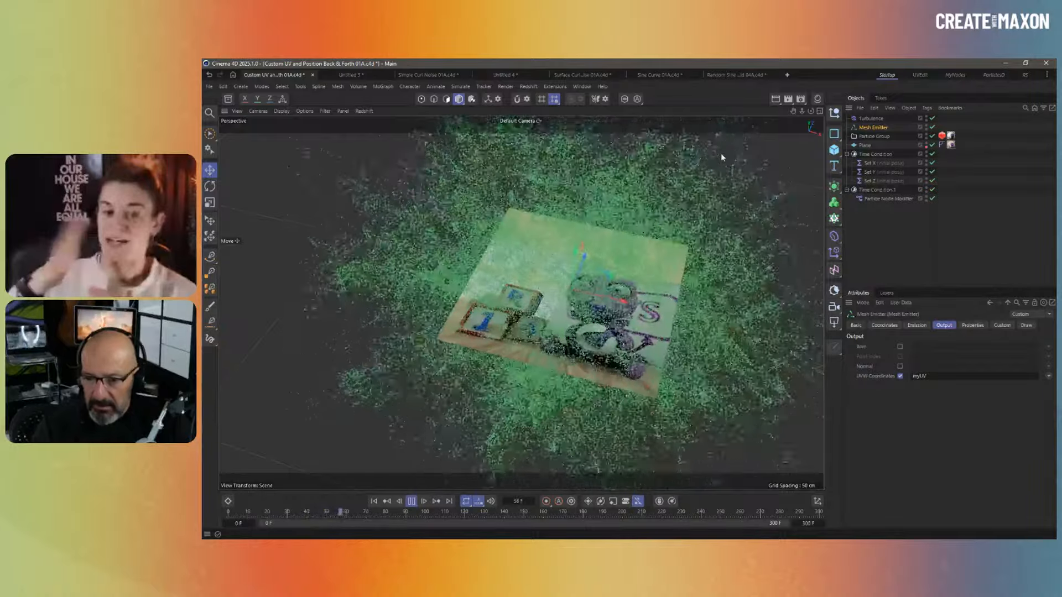
key(space)
click(874, 136)
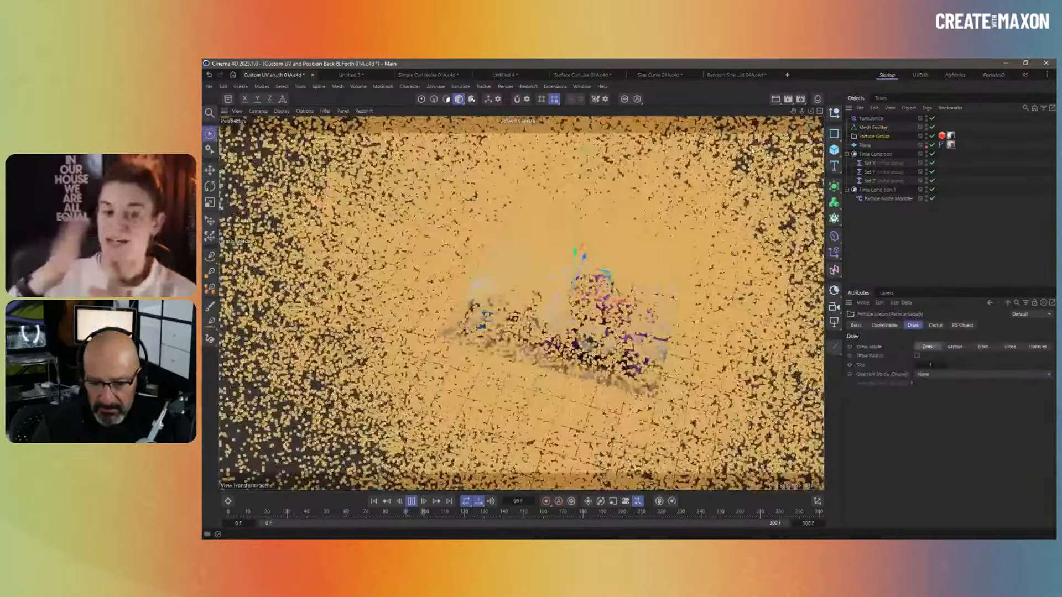
click(412, 501)
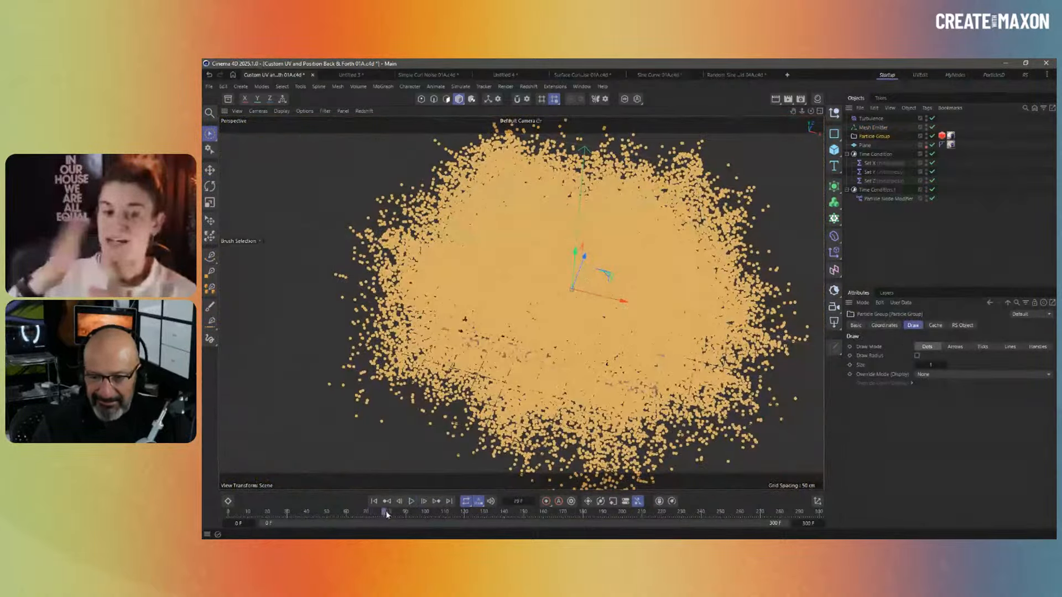
Replay the simulation, stop at about frame 47, and examine the particles near the plane's corner with nothing selected
click(387, 501)
click(411, 501)
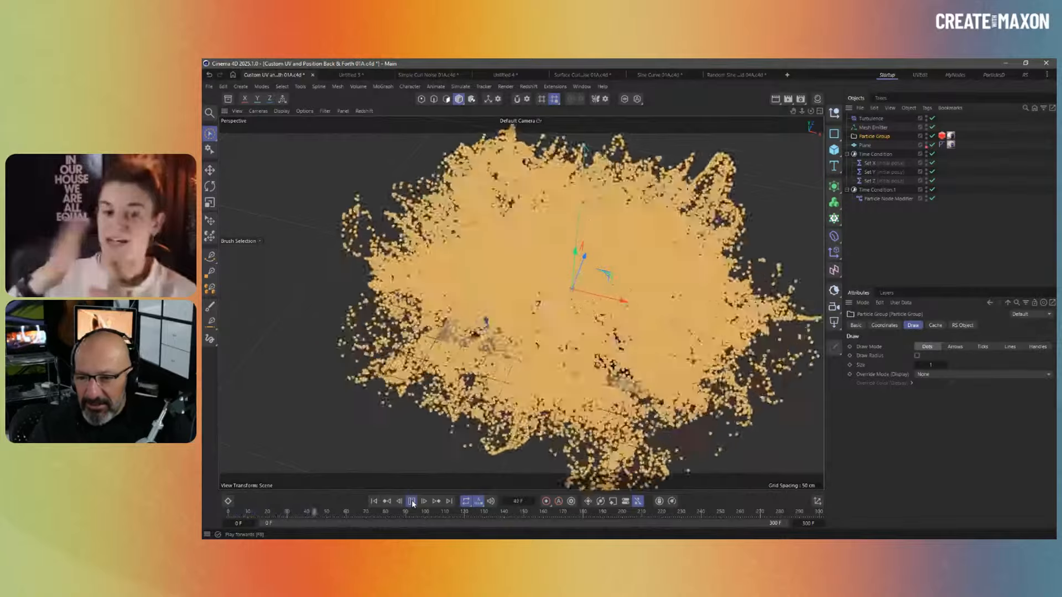
click(412, 502)
alt+drag(727, 169, 723, 200)
alt+middle_drag(724, 199, 713, 225)
mouse_move(717, 203)
alt+right_down()
mouse_move(835, 197)
mouse_move(723, 199)
alt+right_up()
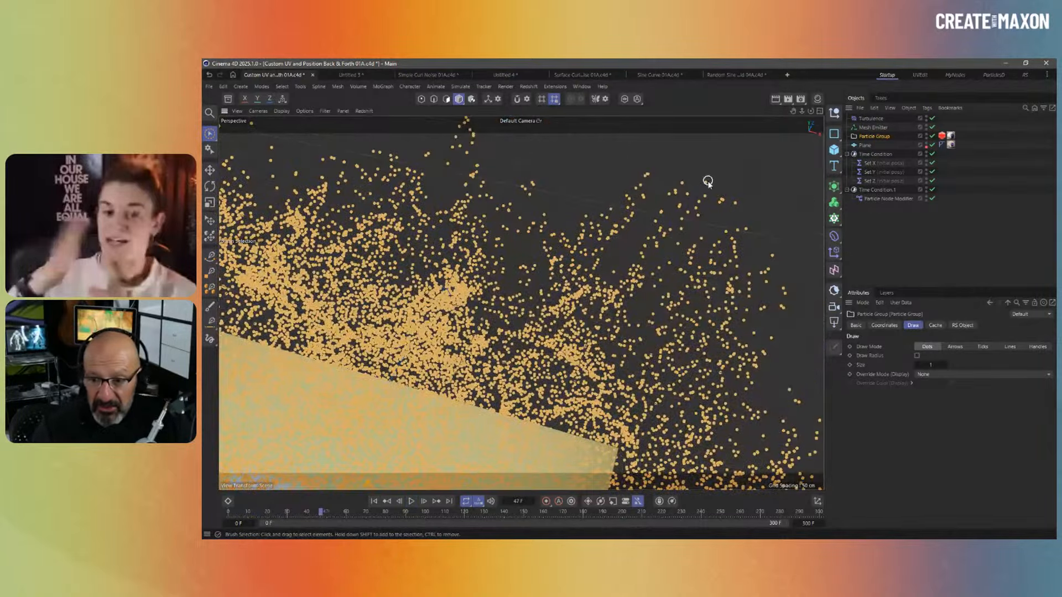
click(879, 241)
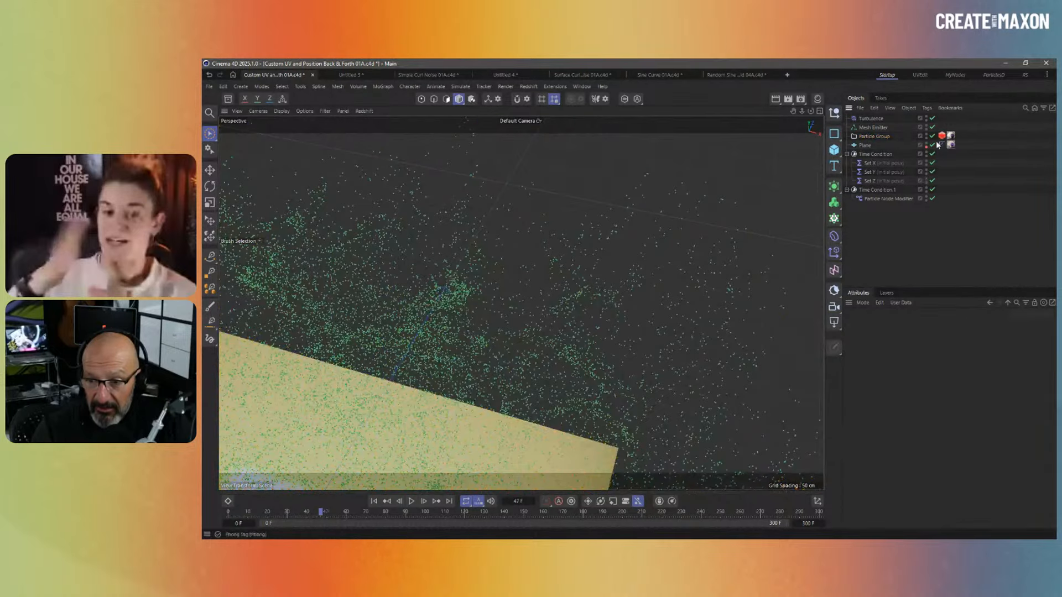
Open the Particles material's node graph and place the Avatar B&W 03A.jpg texture node just above the Vector Maker
click(817, 99)
double_click(718, 143)
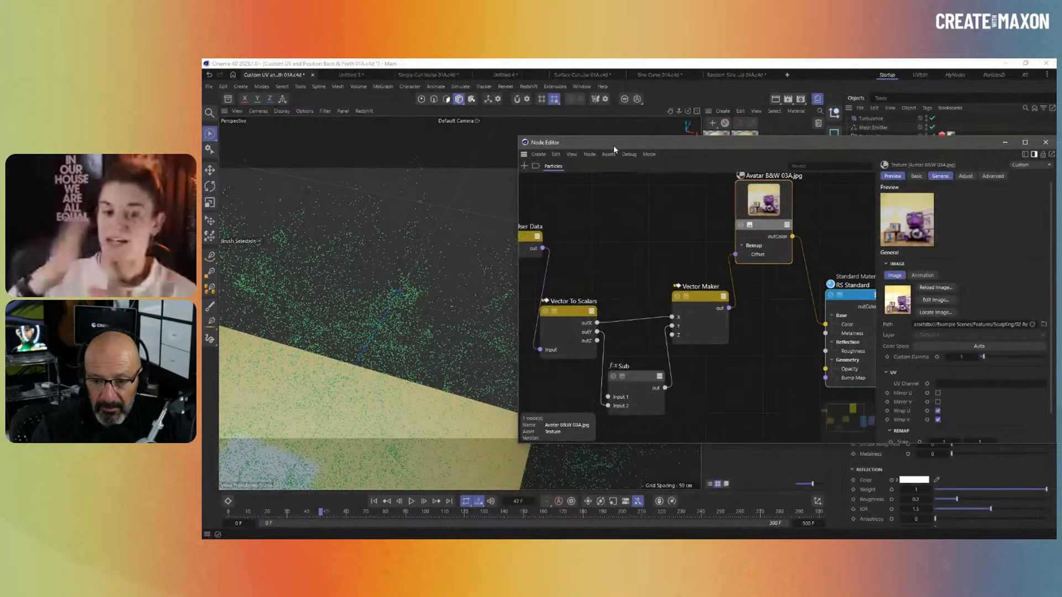
drag(613, 145, 792, 169)
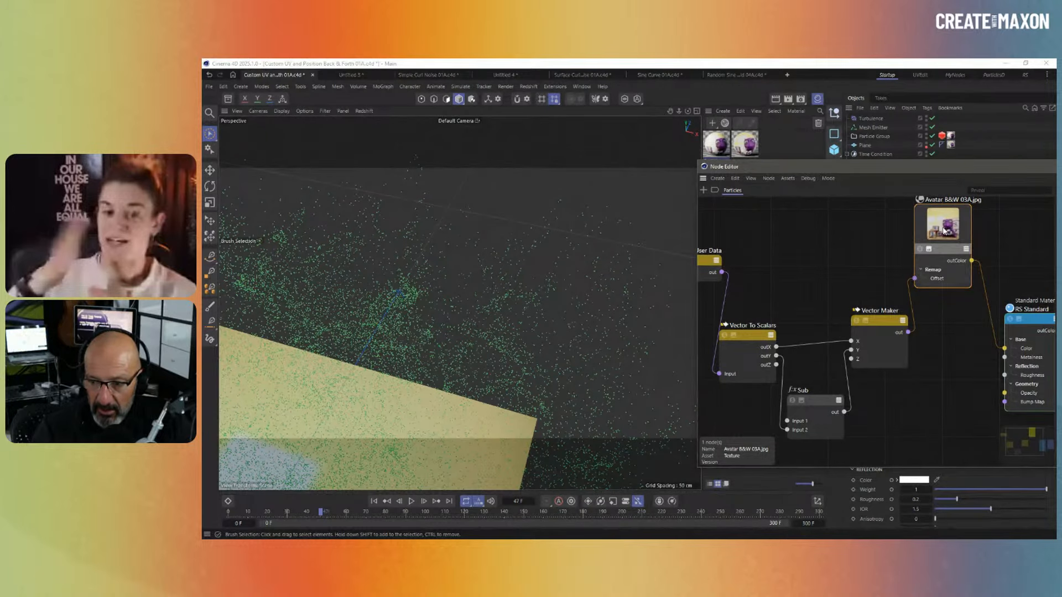
drag(944, 232, 875, 240)
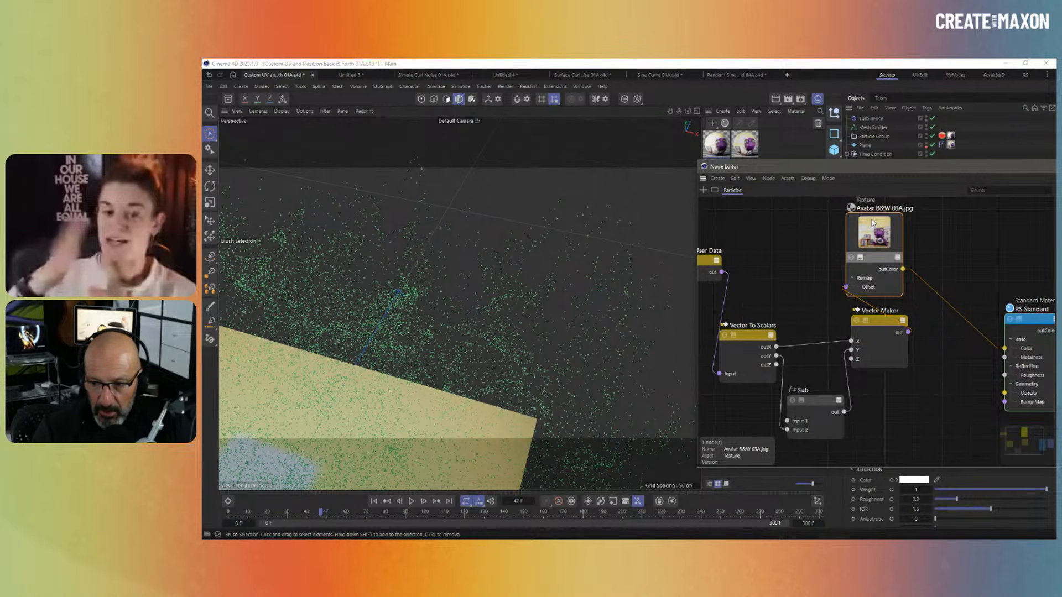
Examine the texture node's Remap settings and the Vector Maker input feeding its Offset, and close the Node Editor
drag(938, 172, 544, 128)
scroll(797, 392, down, 2)
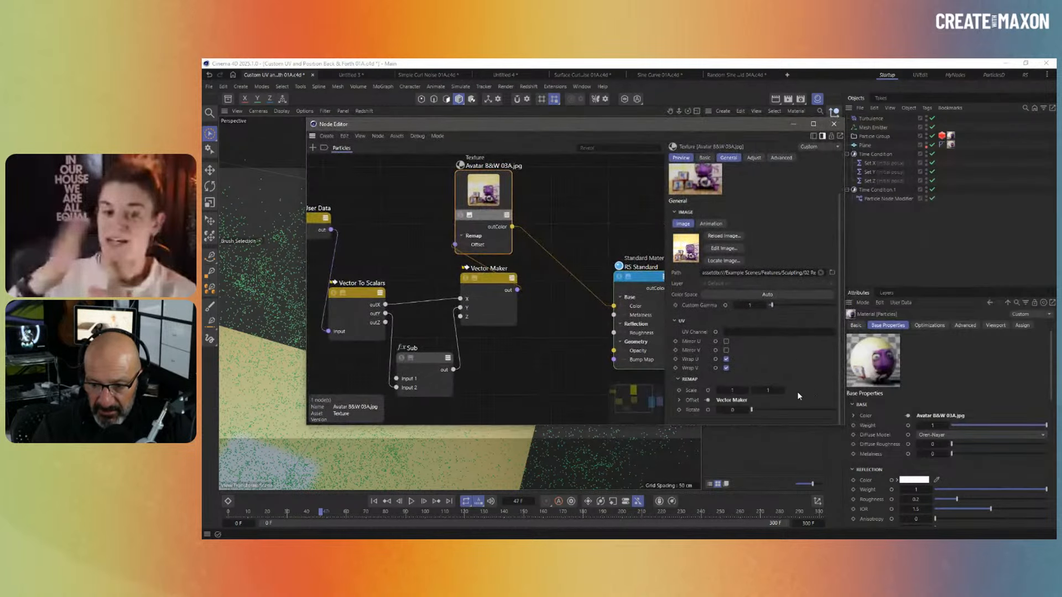
click(680, 401)
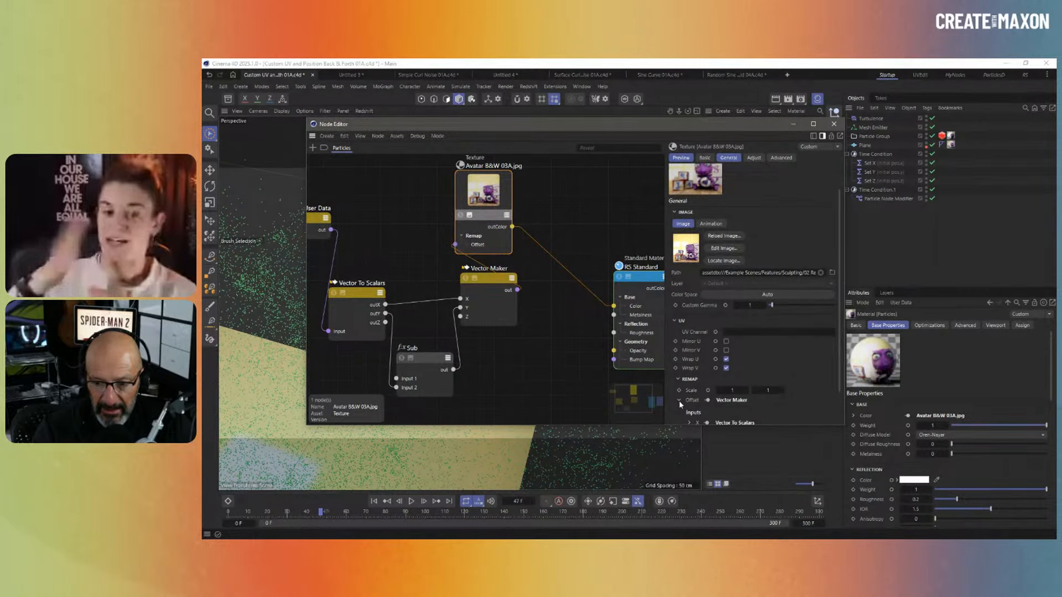
click(680, 402)
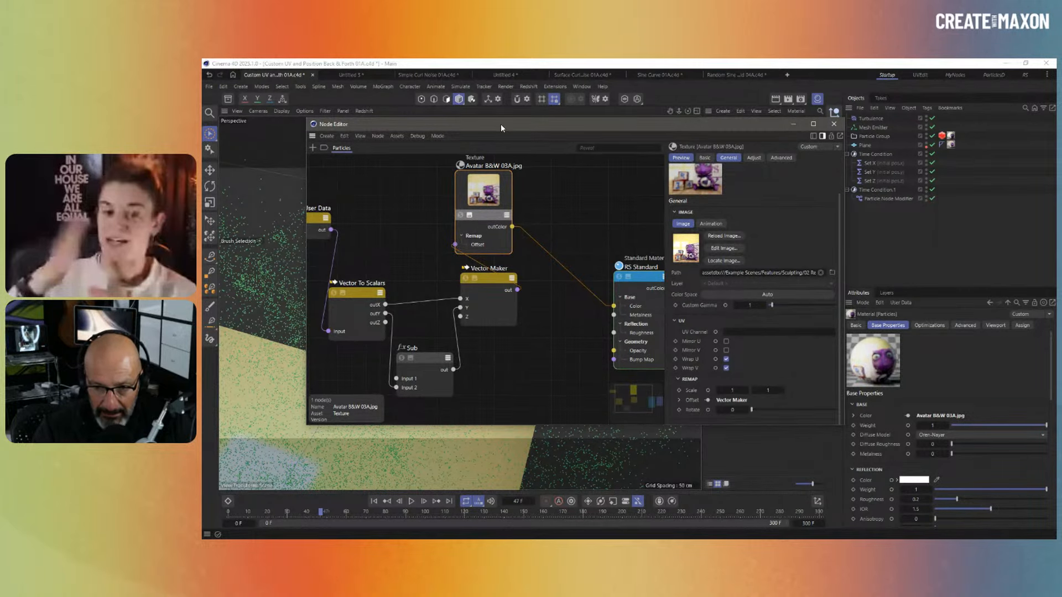
drag(500, 124, 758, 180)
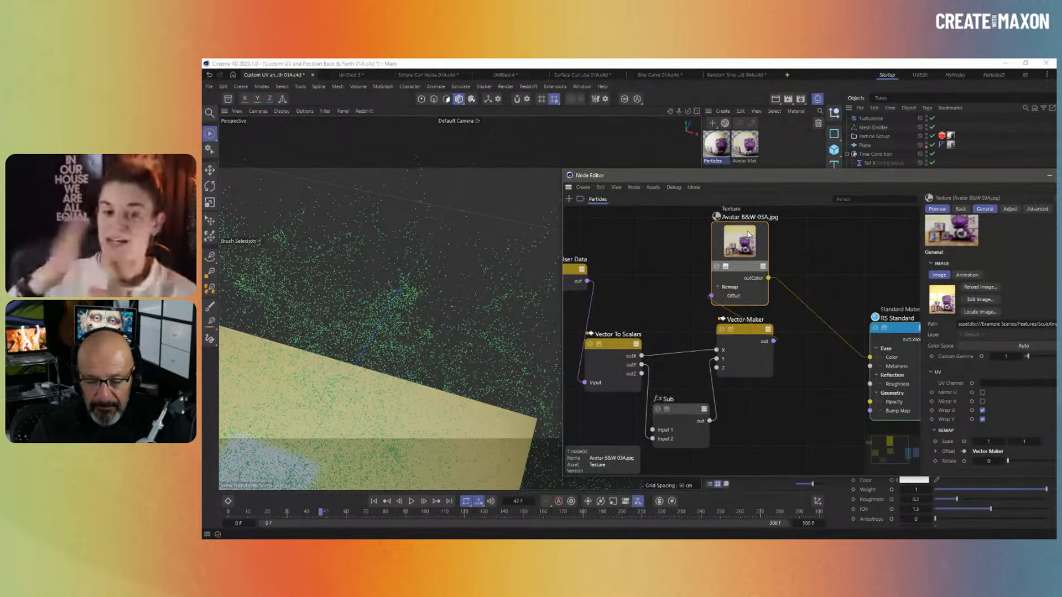
double_click(778, 178)
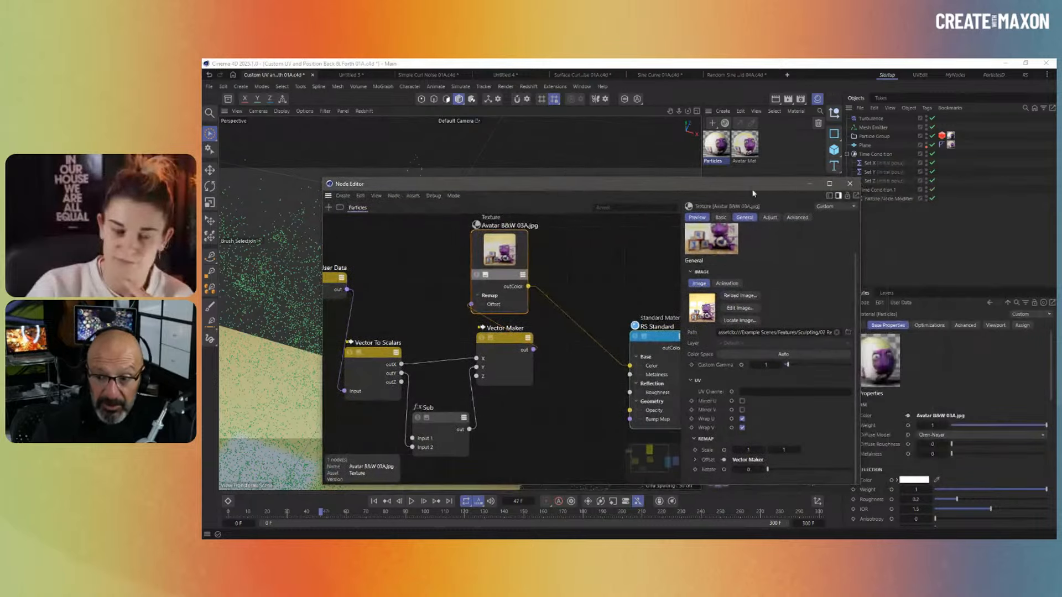
click(850, 184)
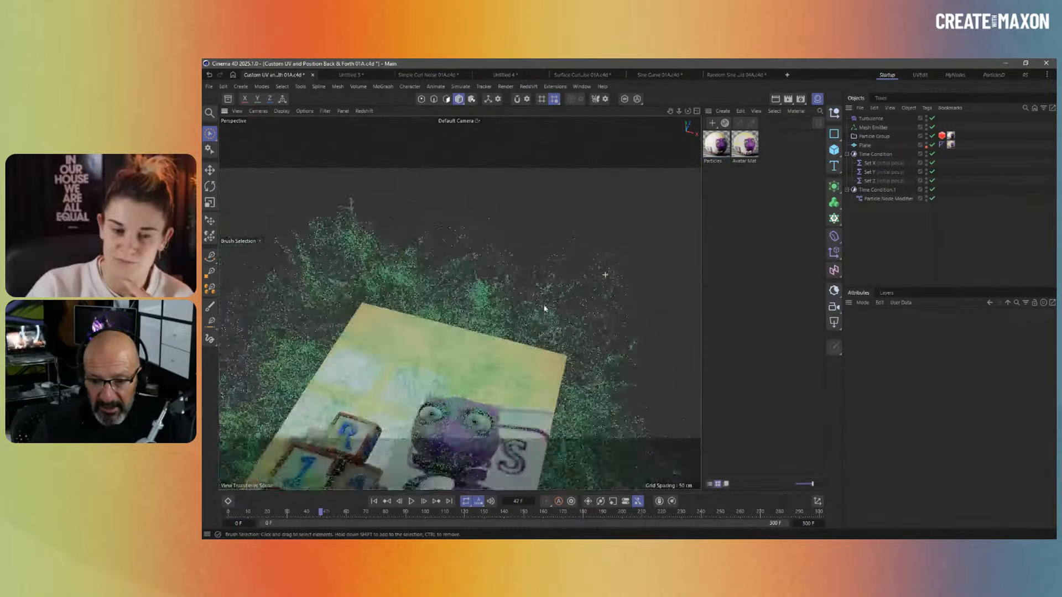
Play the simulation from the start with the whole plane in view, rewind it, and hide the Material Manager
scroll(544, 308, down, 5)
click(374, 501)
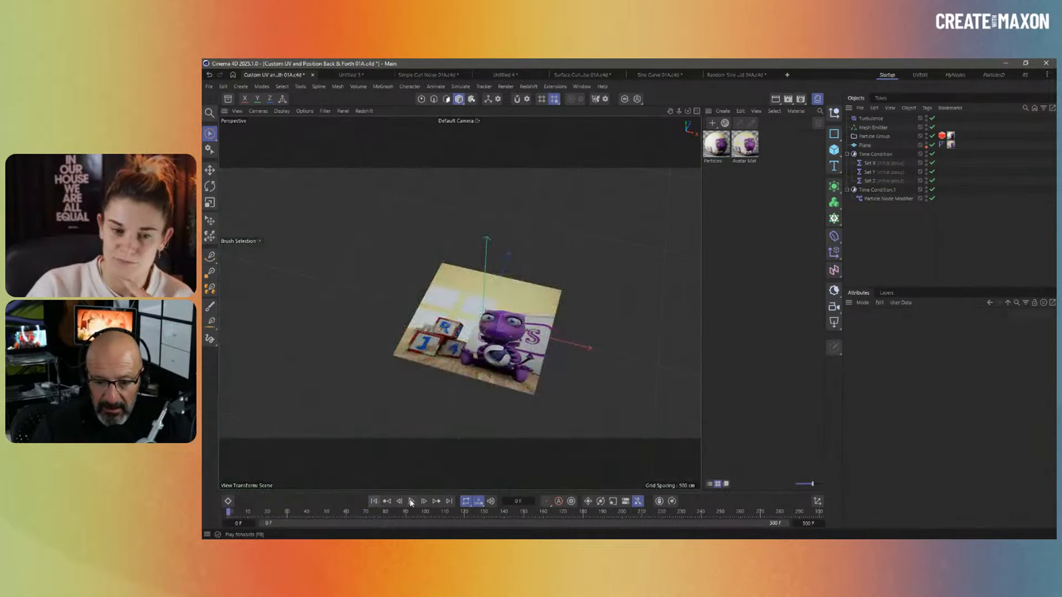
click(411, 501)
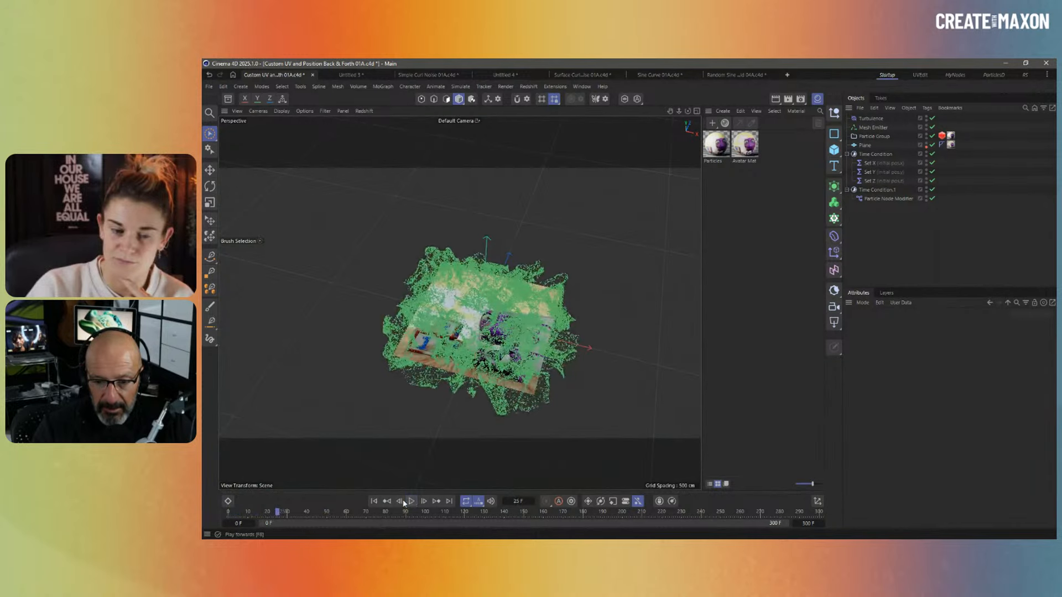
click(374, 501)
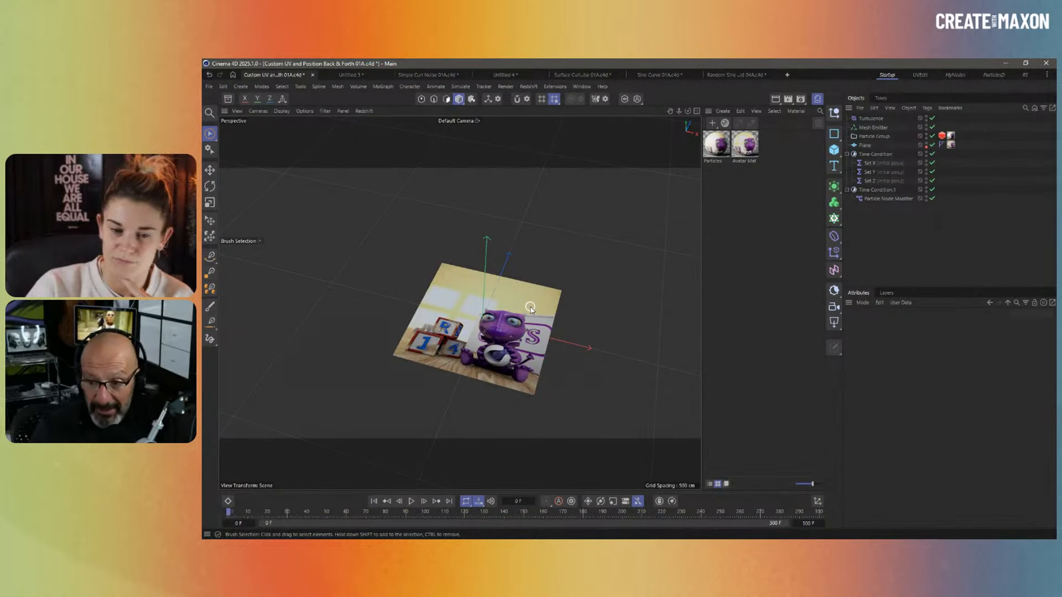
click(817, 99)
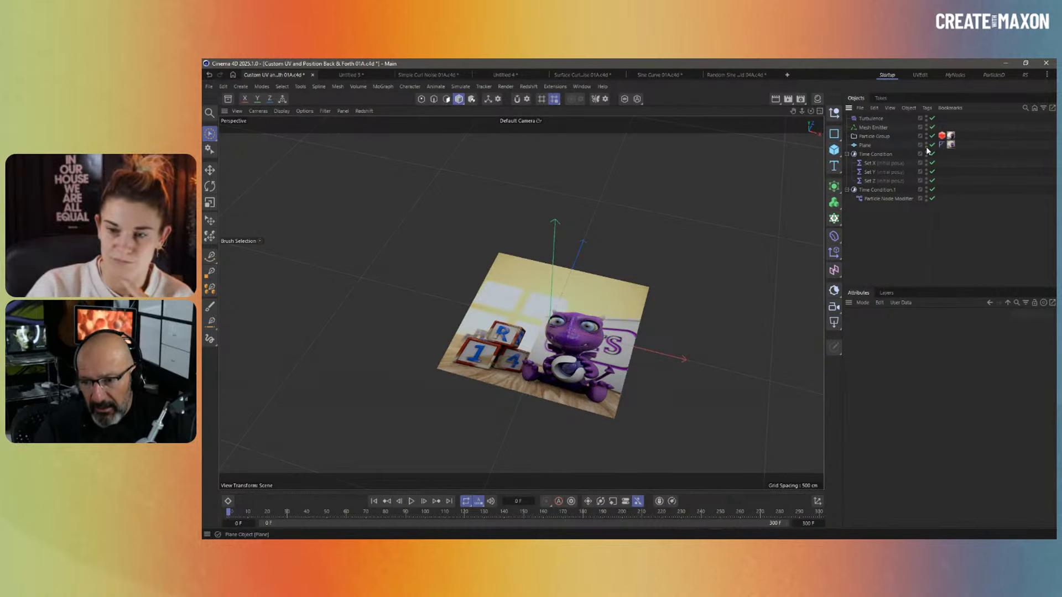
Collapse the first Time Condition's hierarchy and display the viewport shading with wireframe lines
click(847, 154)
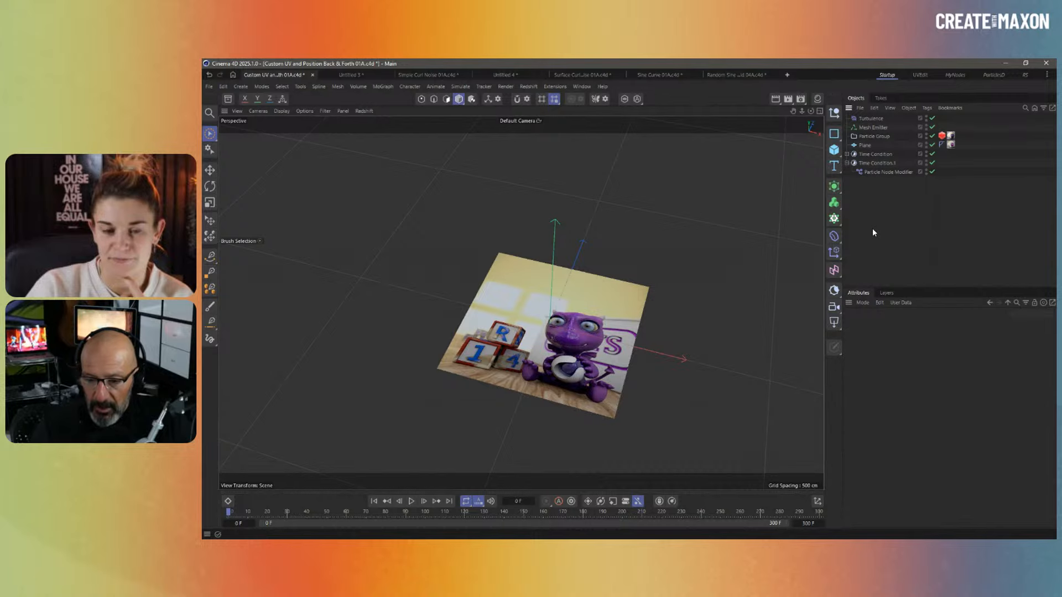
click(282, 112)
click(292, 149)
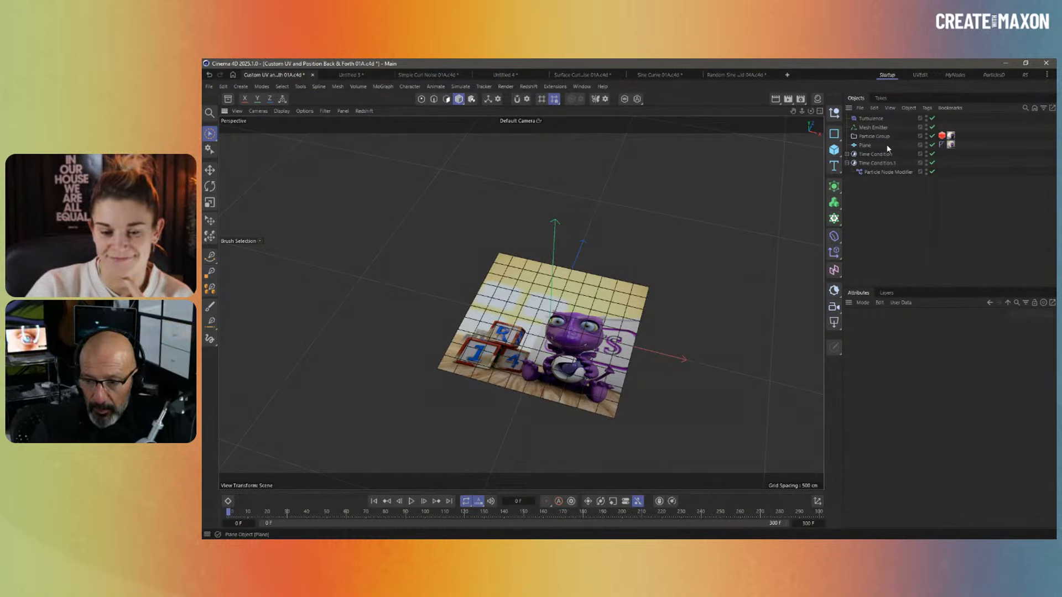
Set the Plane object's width segments to 142
click(865, 145)
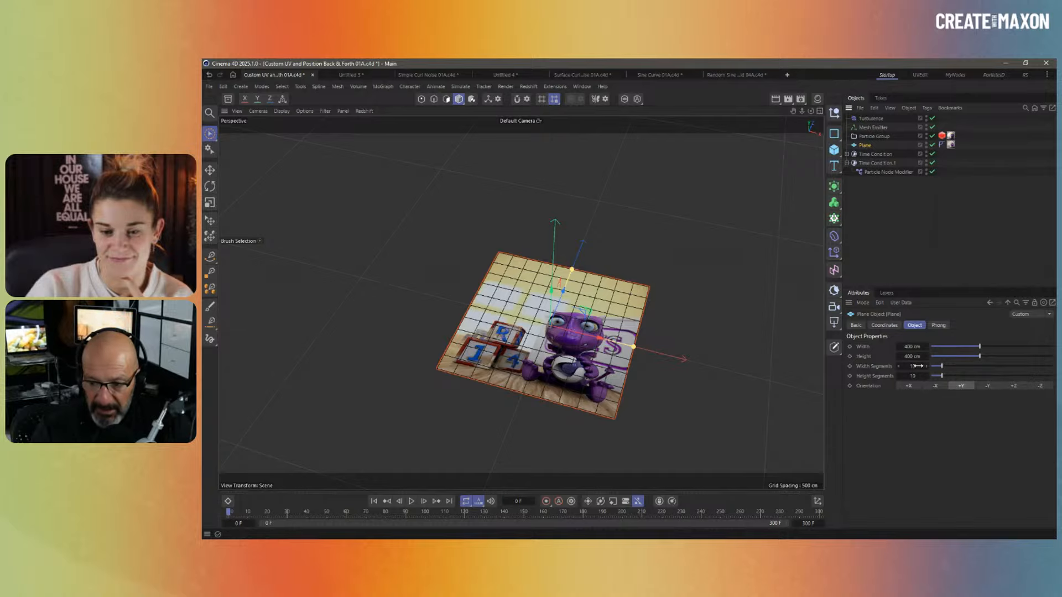
drag(918, 366, 943, 374)
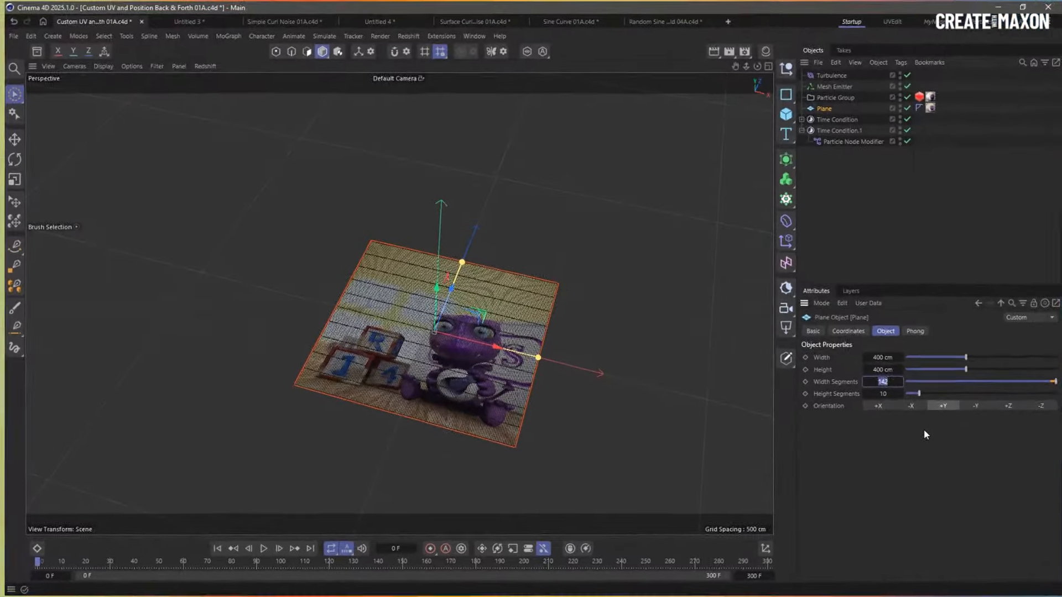
Set the plane's width segments and height segments to 200 each
text(200)
key(Tab)
text(200)
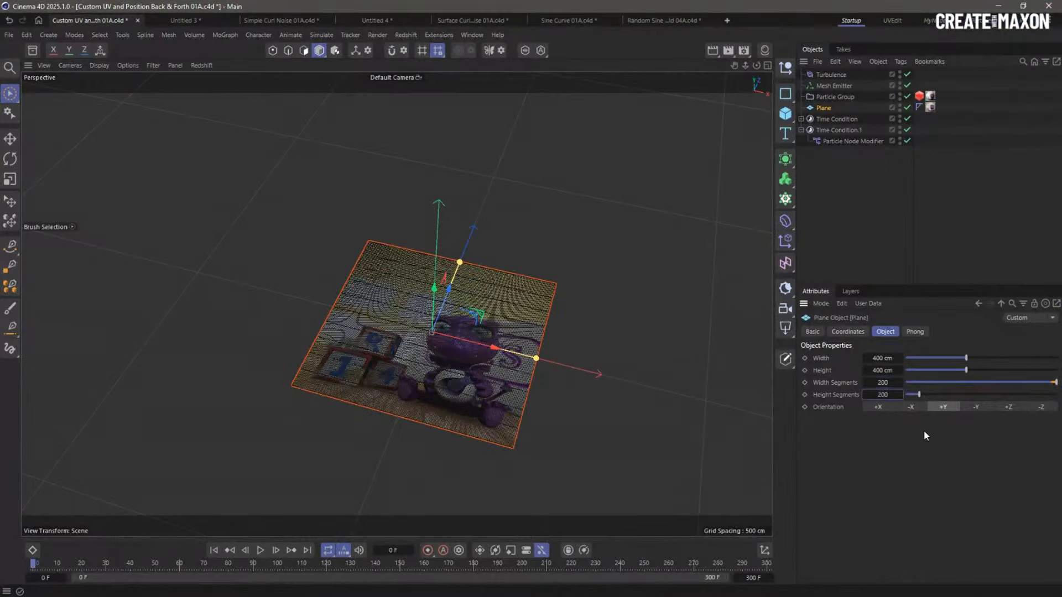
key(Return)
click(847, 227)
scroll(436, 339, up, 5)
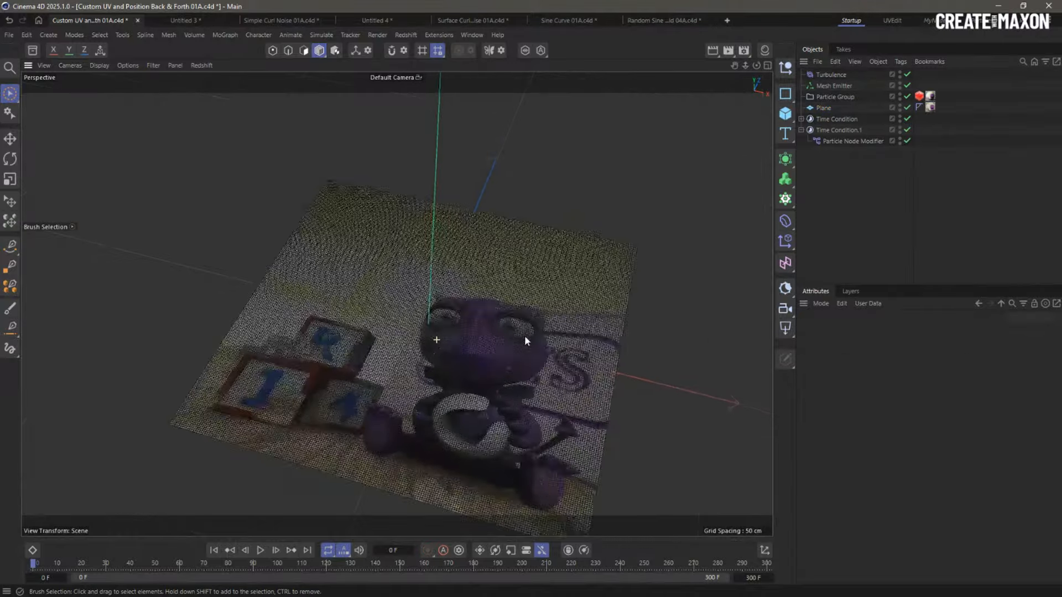
scroll(524, 335, up, 5)
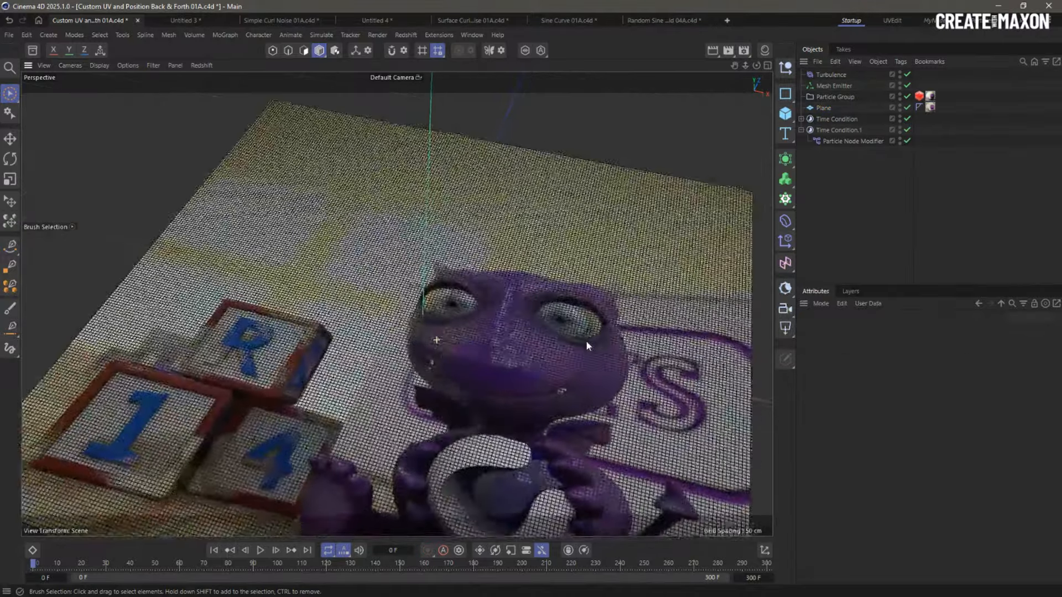
scroll(587, 346, down, 5)
Add a Vertex Color tag to the Plane object
click(823, 108)
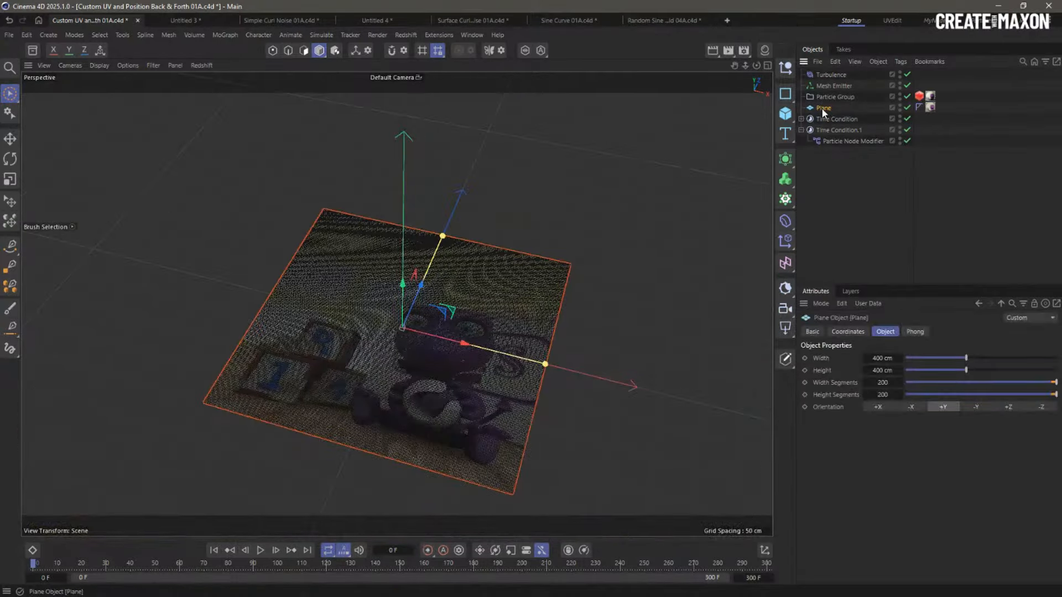
right_click(823, 113)
mouse_move(850, 193)
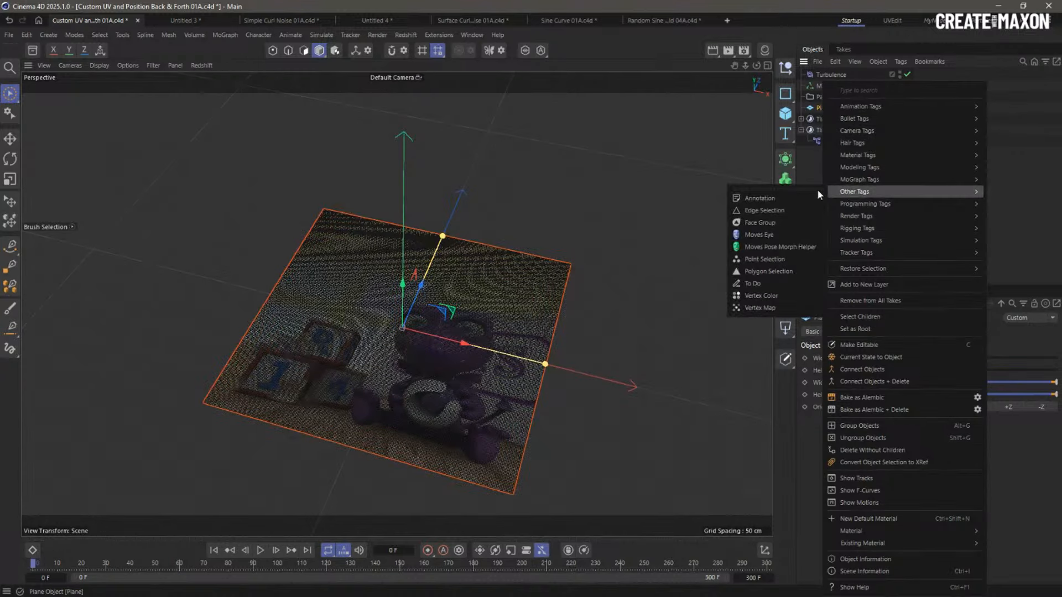
click(800, 297)
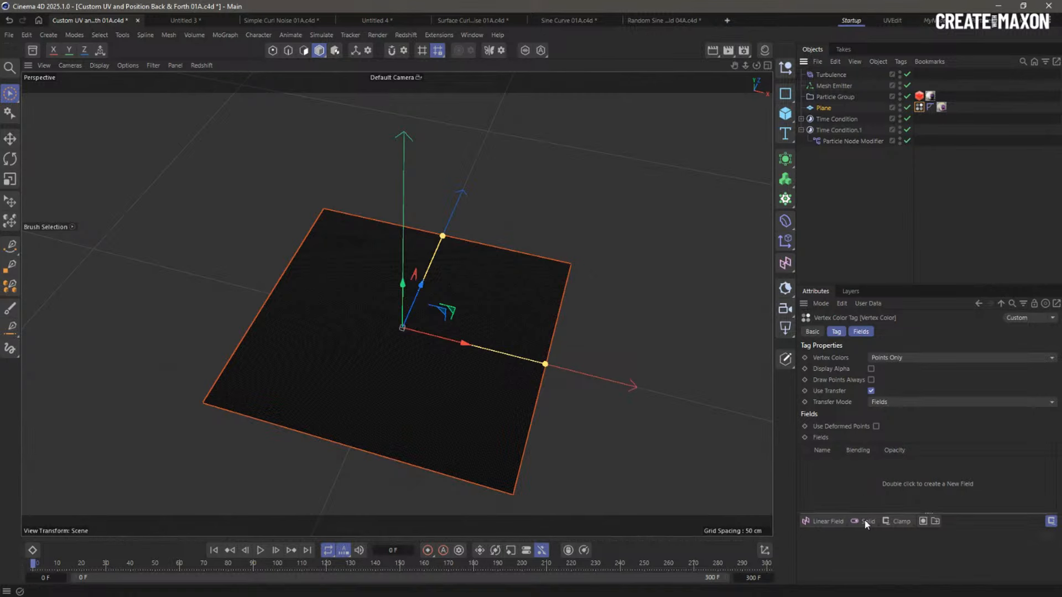
Add a Shader Field to the fields of the plane's Vertex Color tag
click(840, 522)
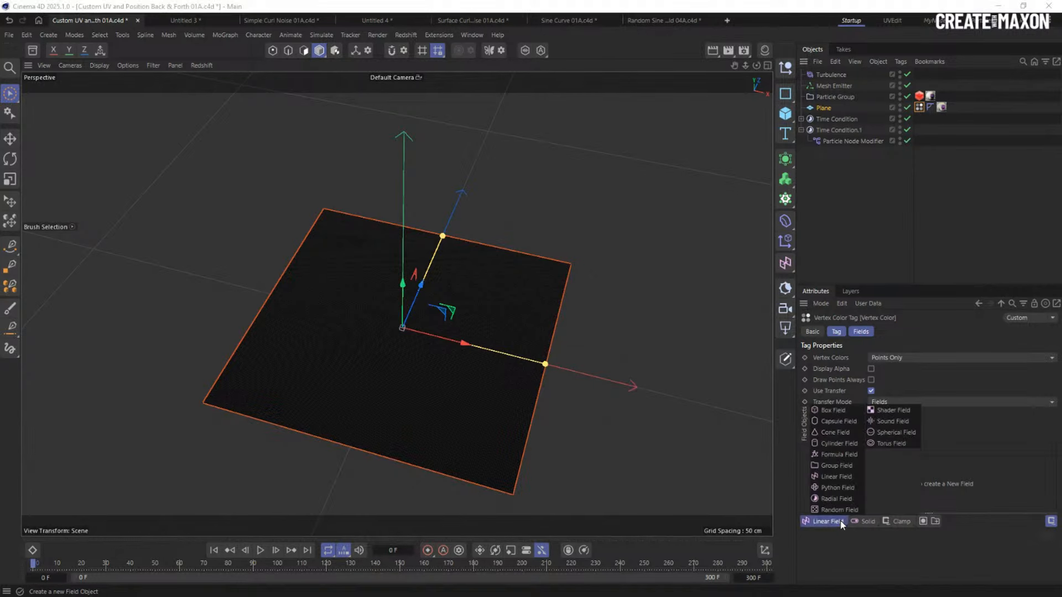
click(869, 522)
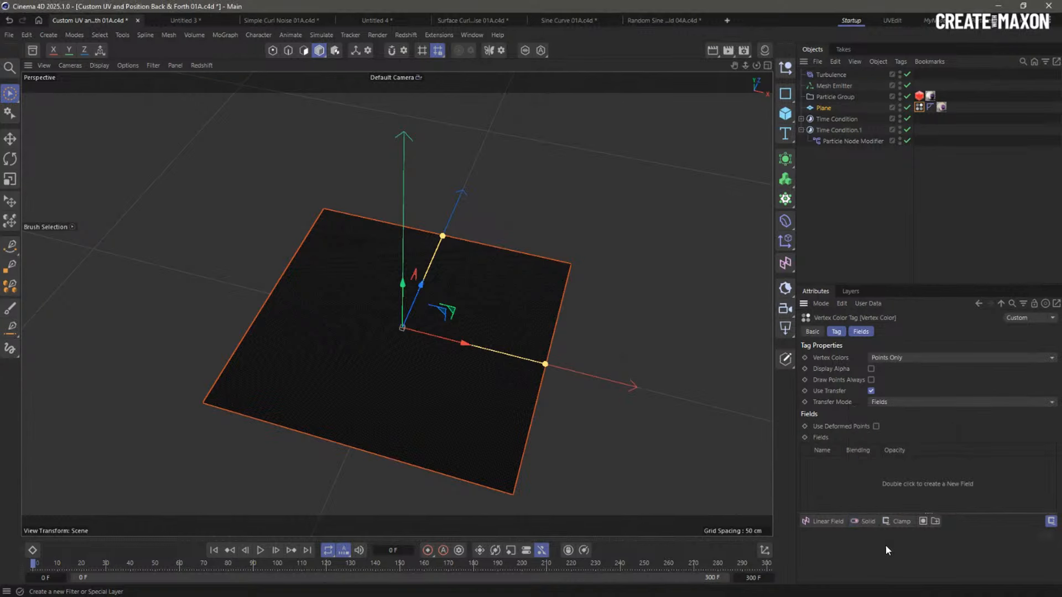
click(829, 520)
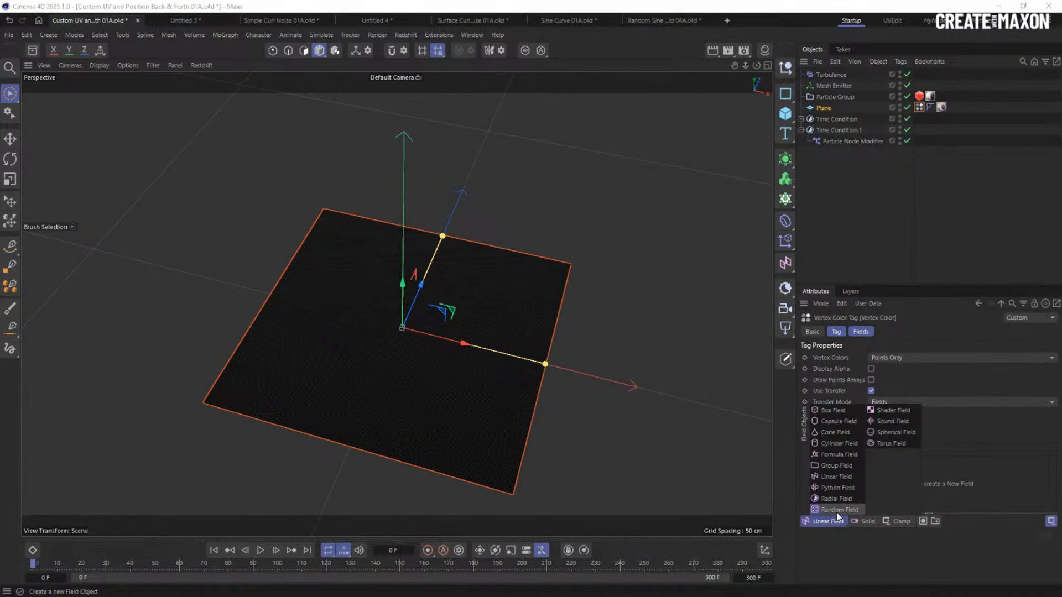
click(891, 411)
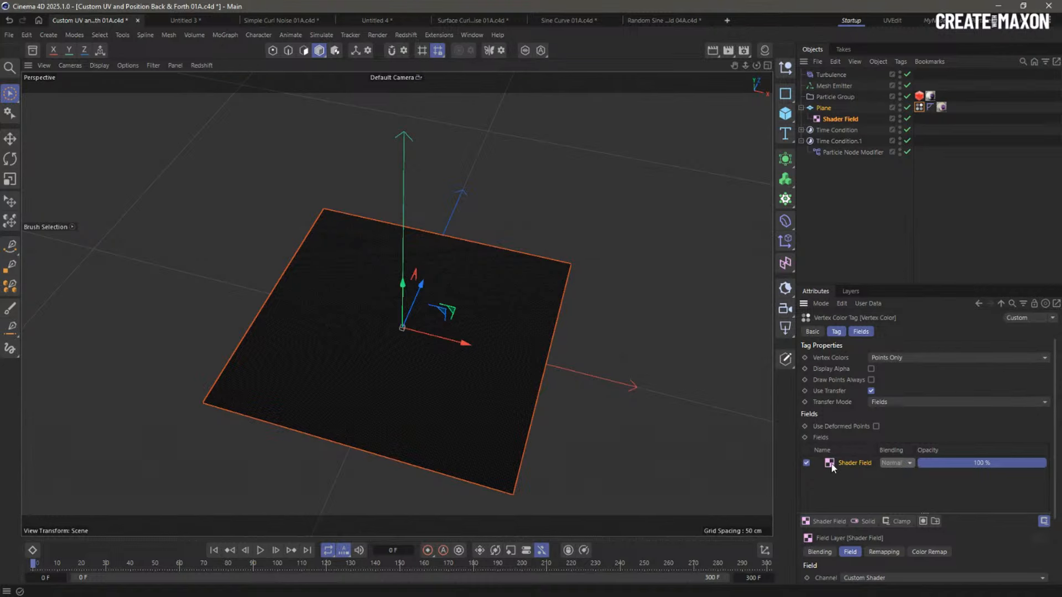
scroll(874, 534, down, 3)
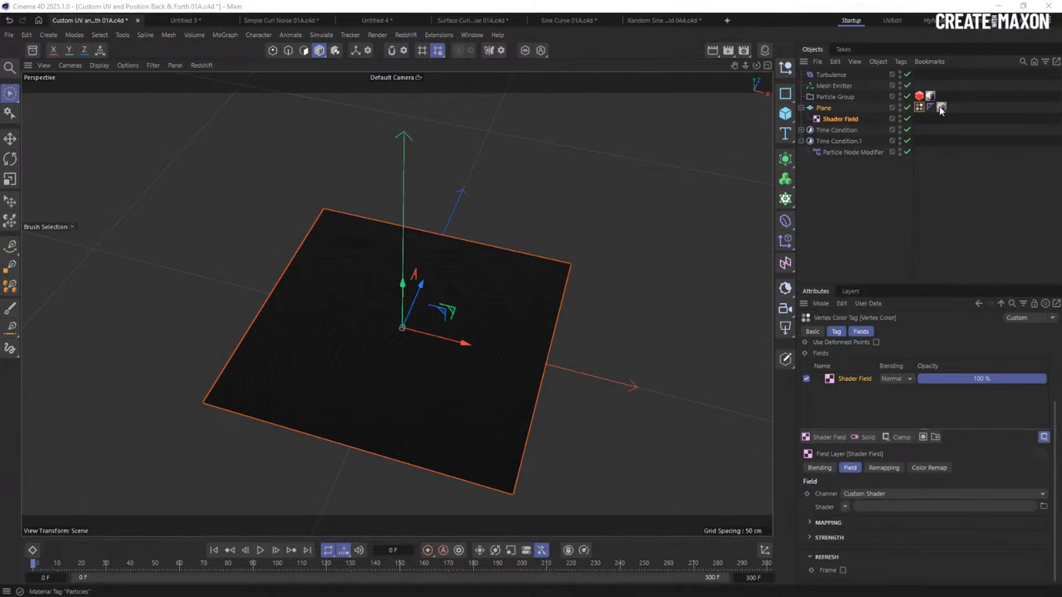
Inspect the Avatar Mat material's texture node for the file path of its image
click(764, 51)
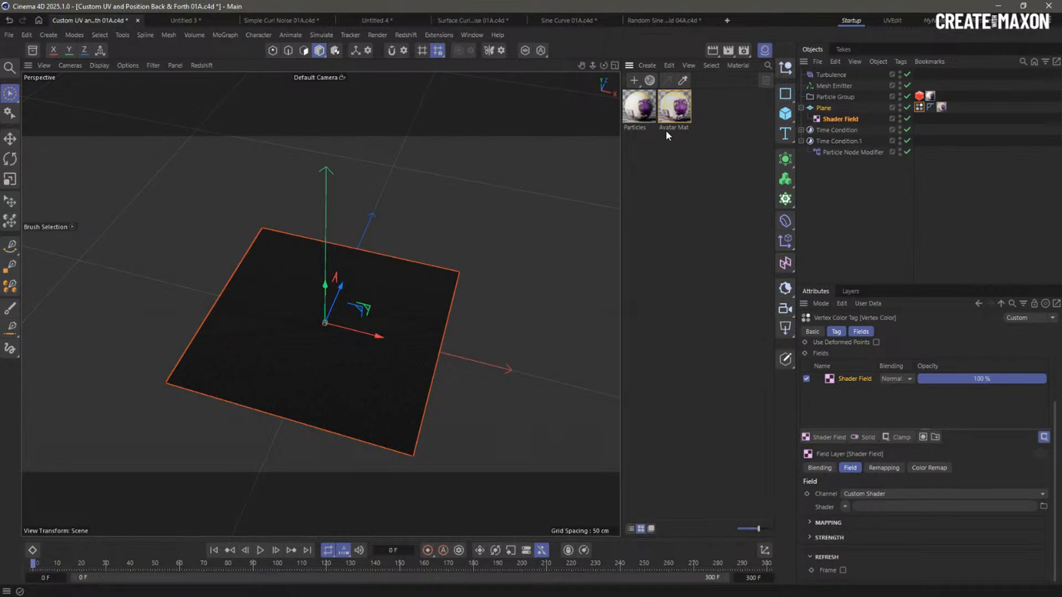
double_click(679, 118)
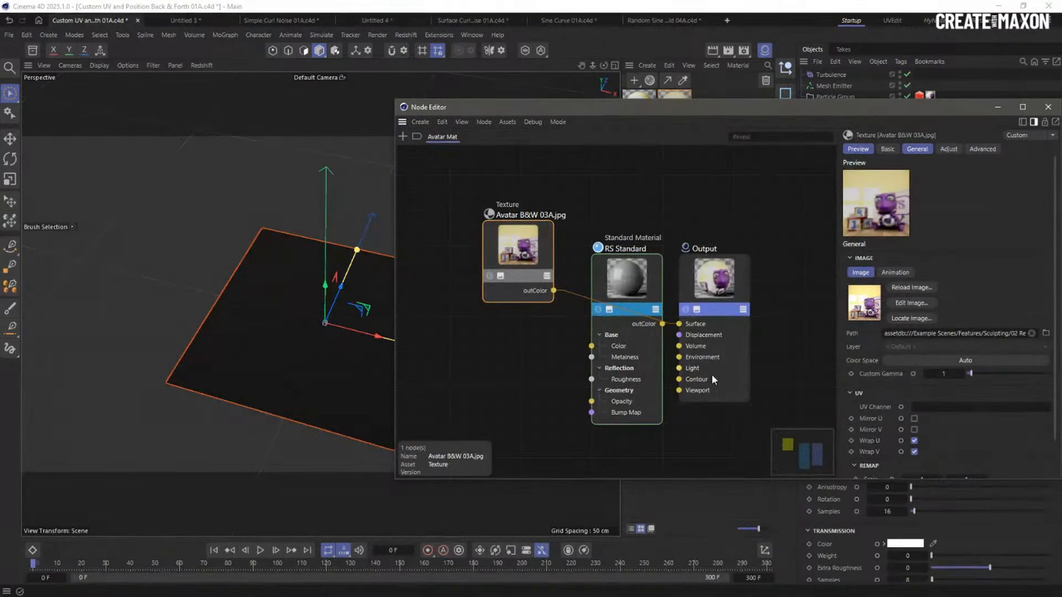
click(906, 333)
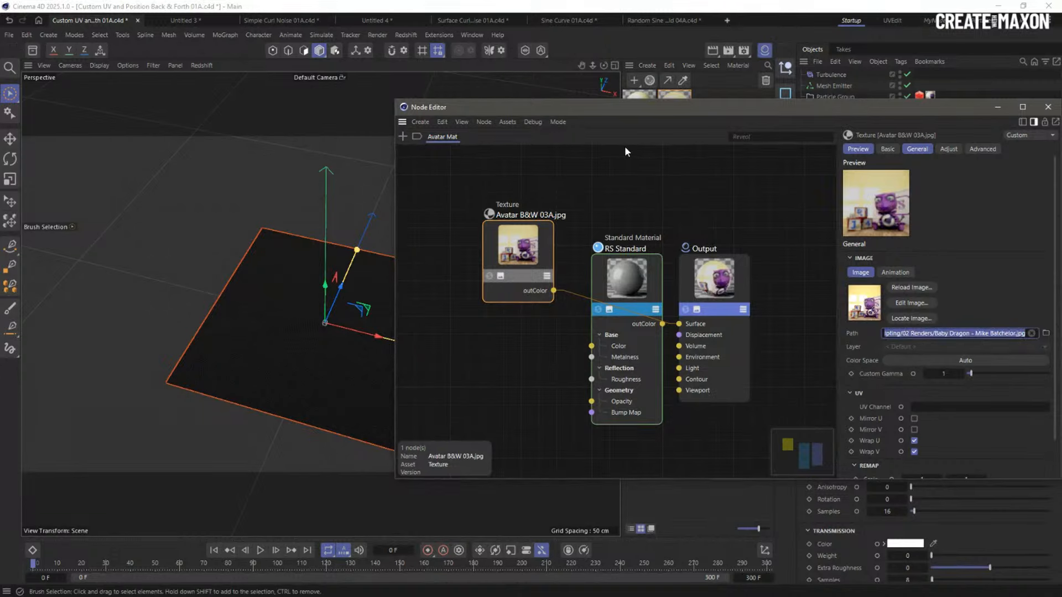
click(1048, 107)
Search the asset library for "baby" and load the Baby Dragon image as the Shader Field's custom shader
click(33, 50)
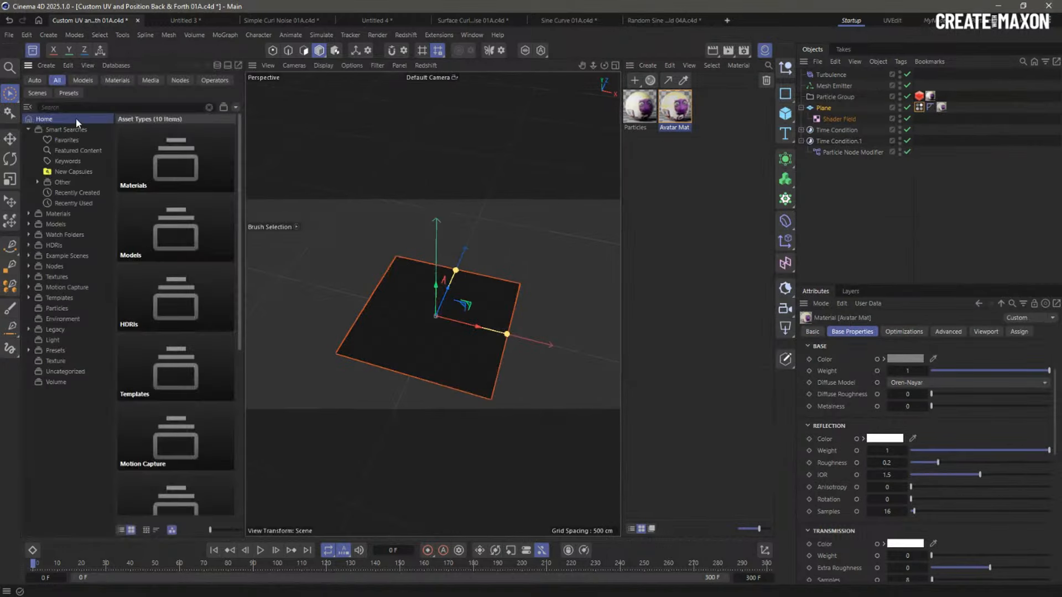
click(108, 109)
text(baby)
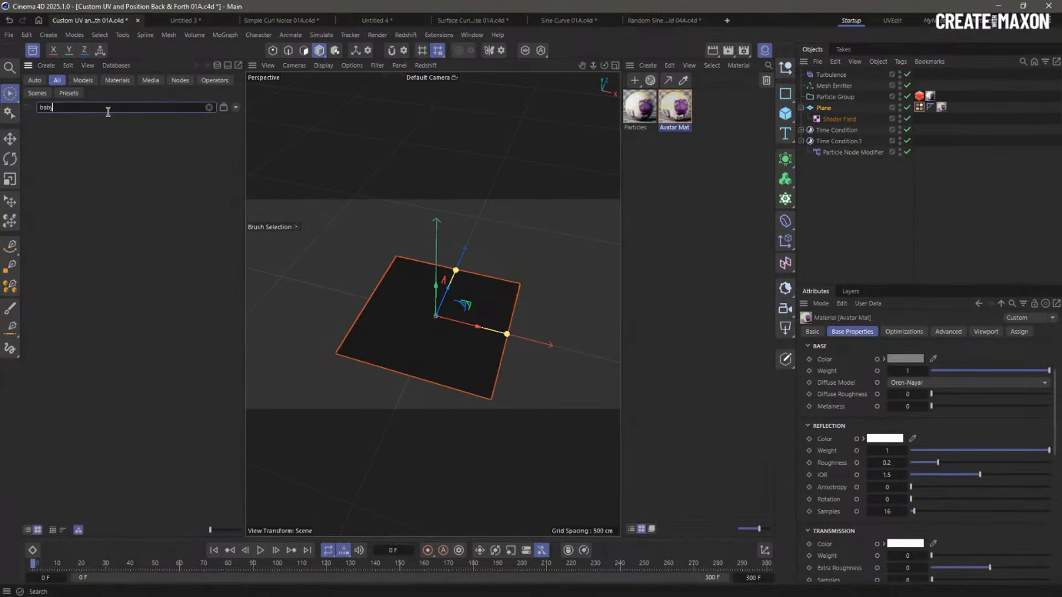
click(33, 151)
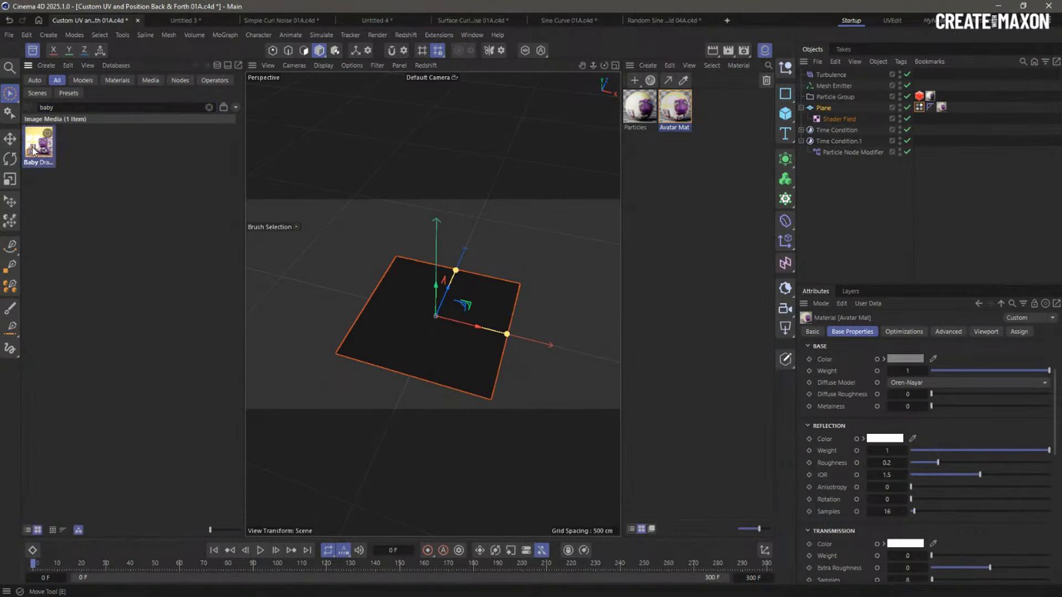
click(919, 108)
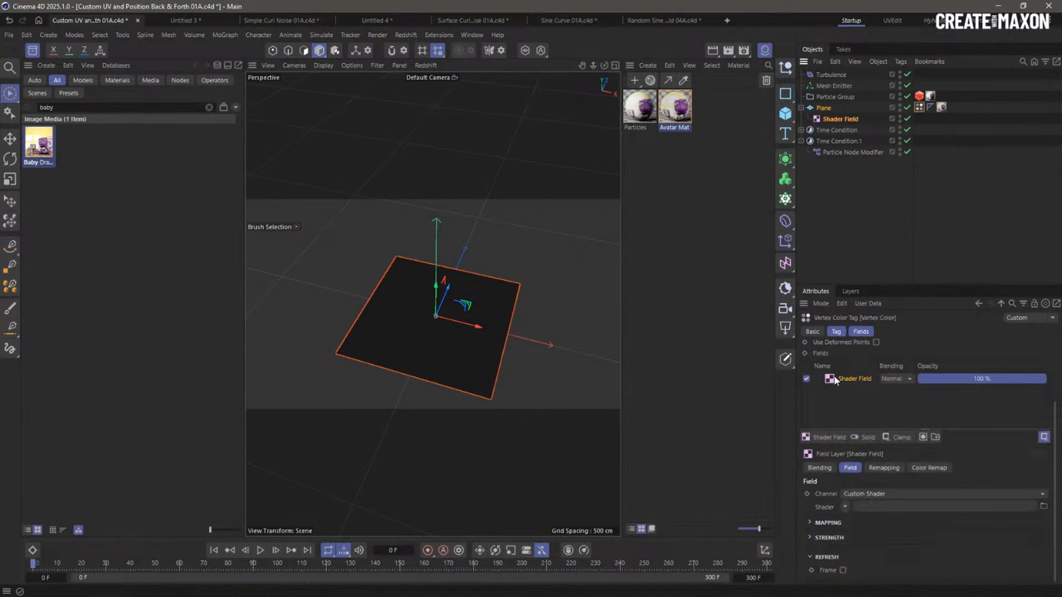
drag(44, 147, 909, 508)
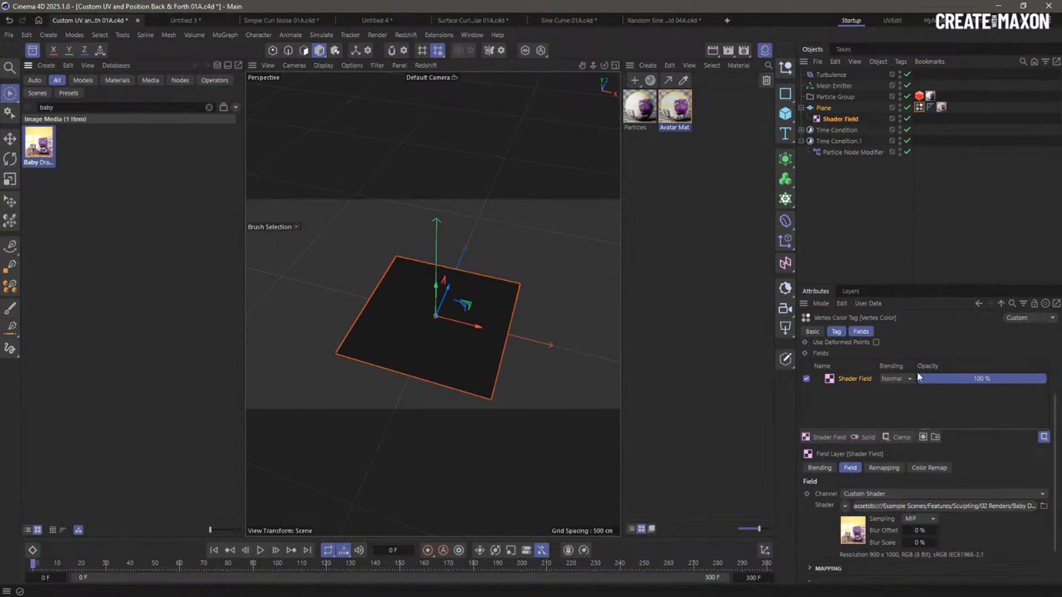
click(34, 51)
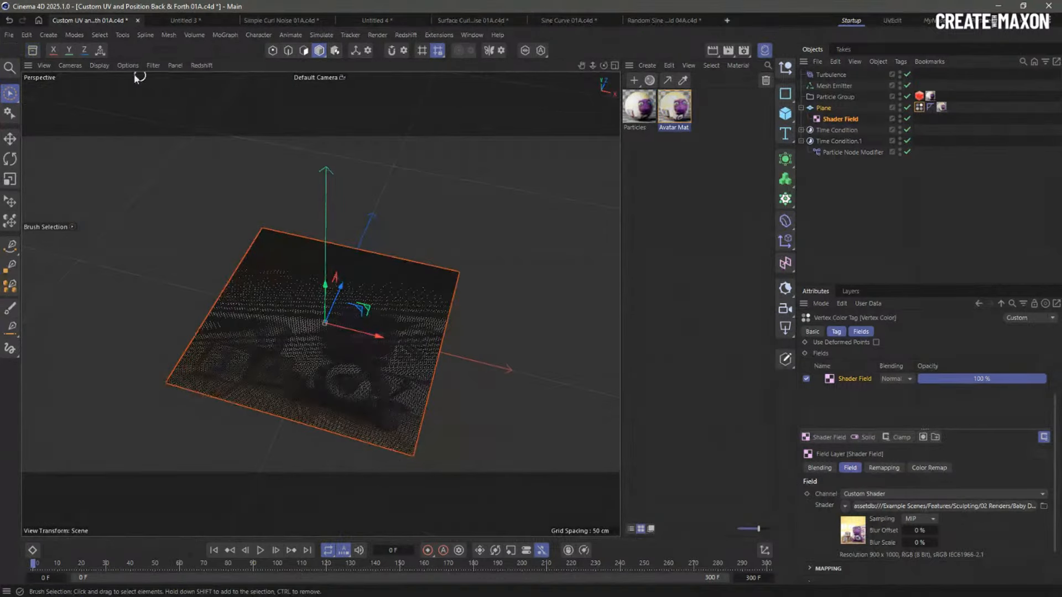
Delete the Avatar Mat material tag from the Plane
click(858, 181)
click(941, 107)
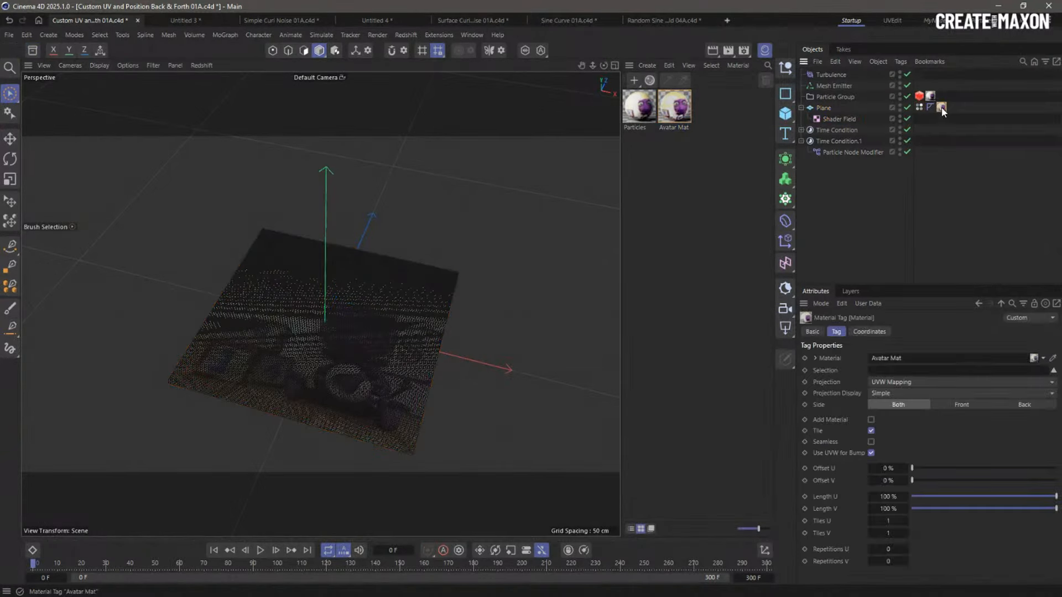
key(Delete)
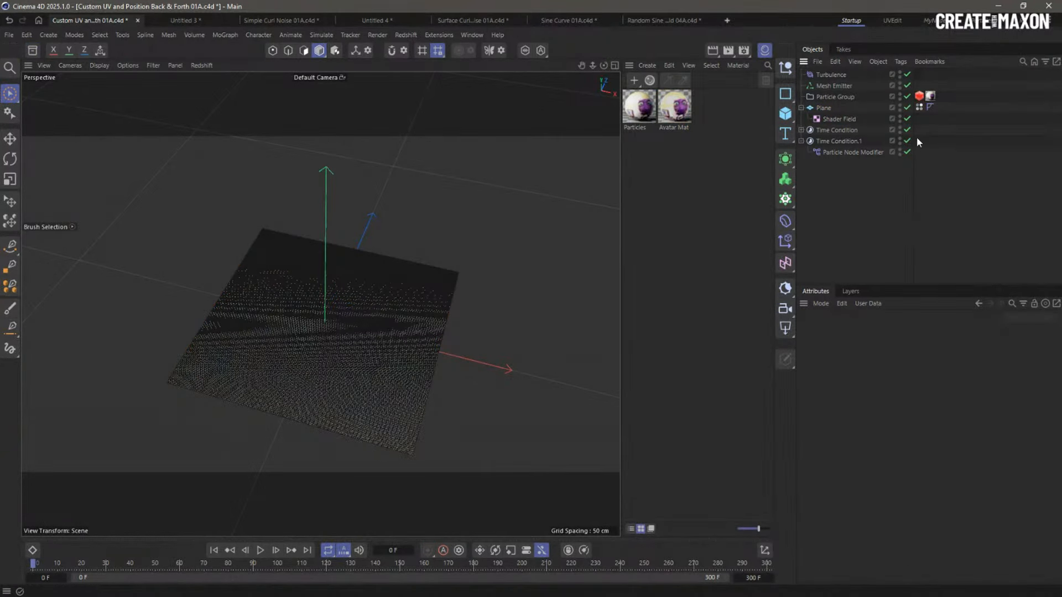
Display the plane's vertex colors and examine the image detail up close
click(919, 107)
scroll(390, 322, up, 2)
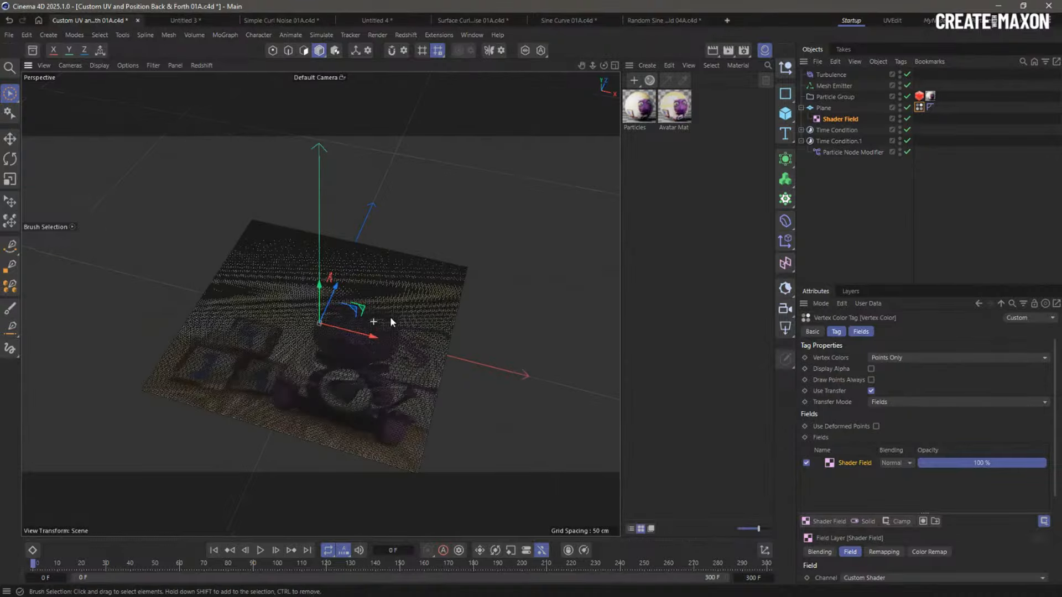
scroll(390, 322, up, 6)
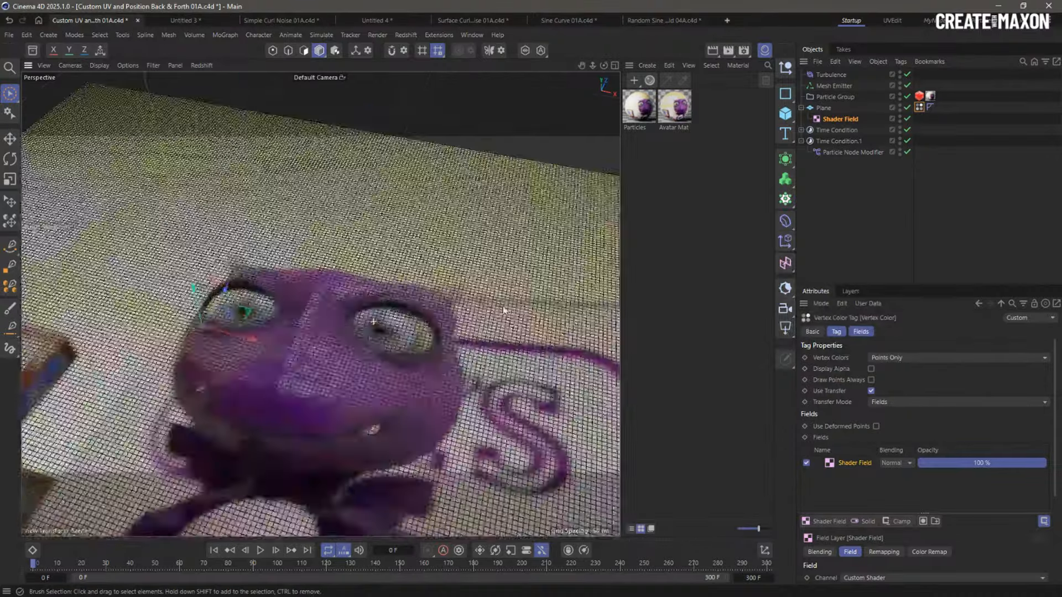
scroll(503, 311, up, 8)
scroll(380, 231, up, 3)
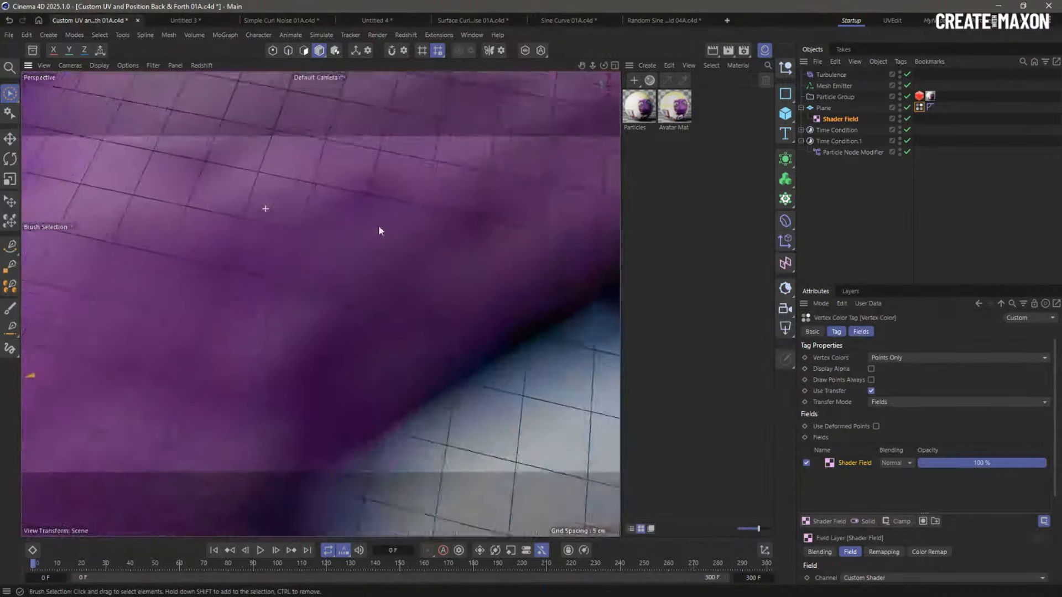
scroll(379, 231, down, 12)
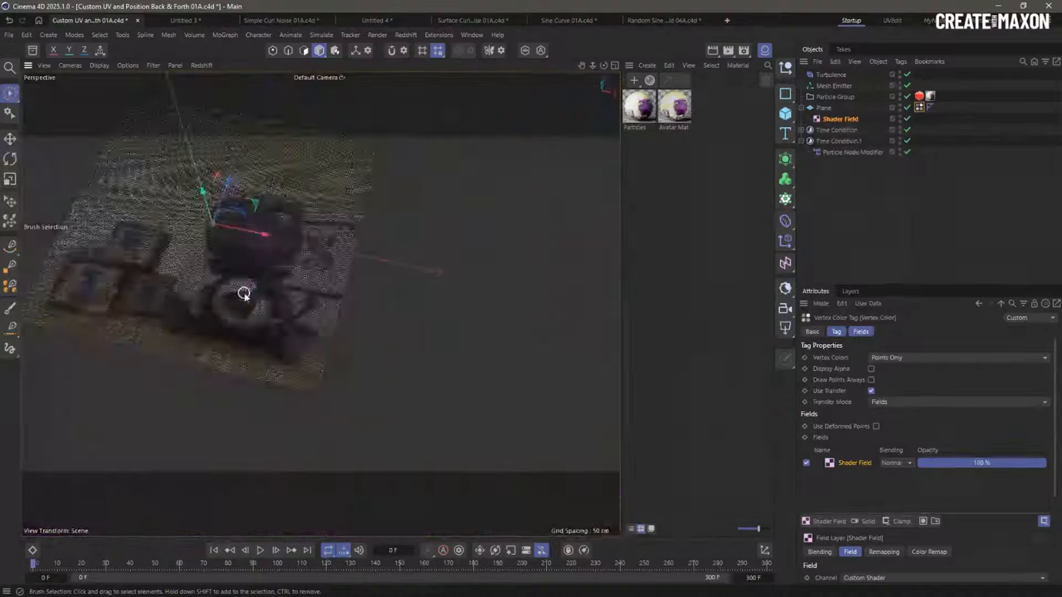
alt+drag(244, 293, 443, 332)
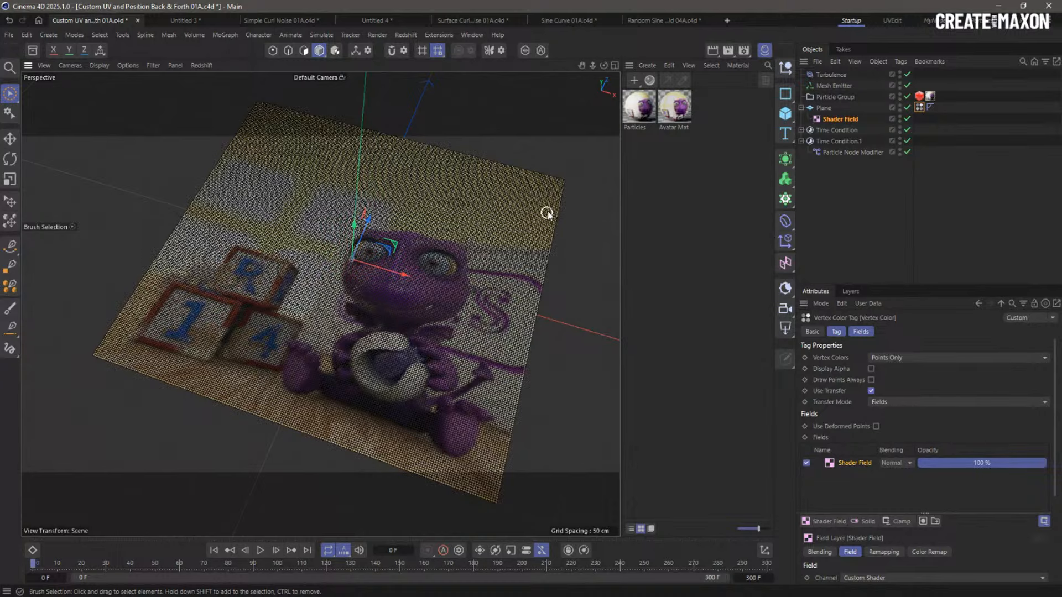
Remove the Particles material tag from the Particle Group, delete both scene materials, and display the plane's vertex colors
click(930, 97)
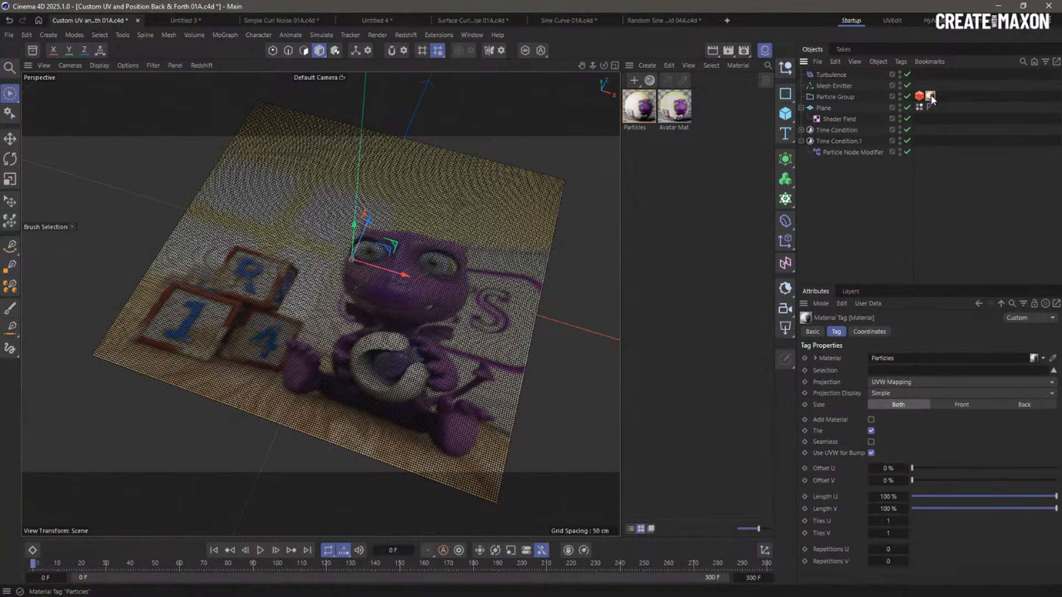
key(Delete)
drag(695, 142, 654, 119)
key(Delete)
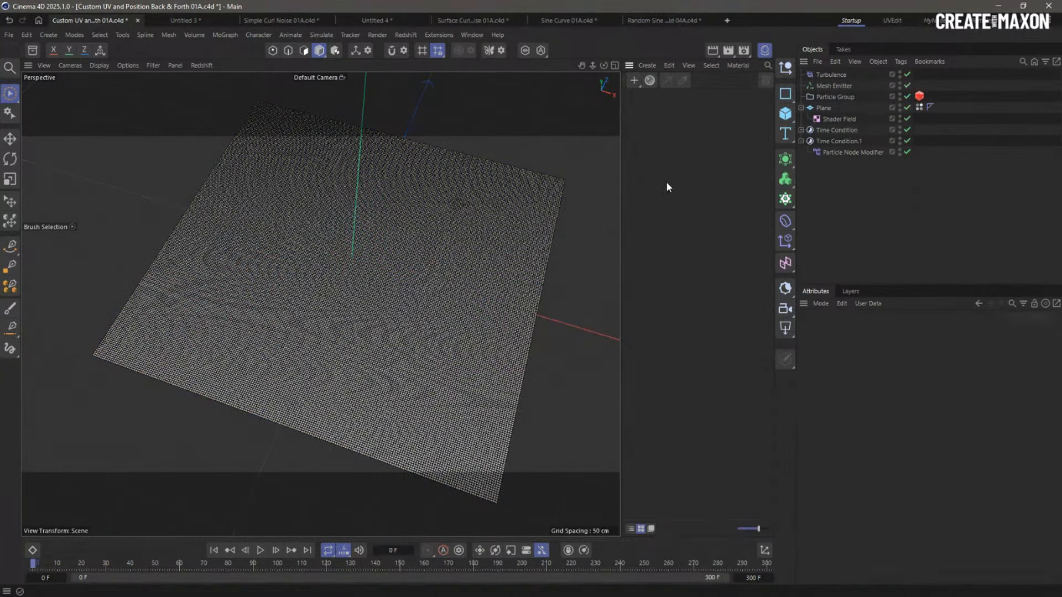
click(919, 107)
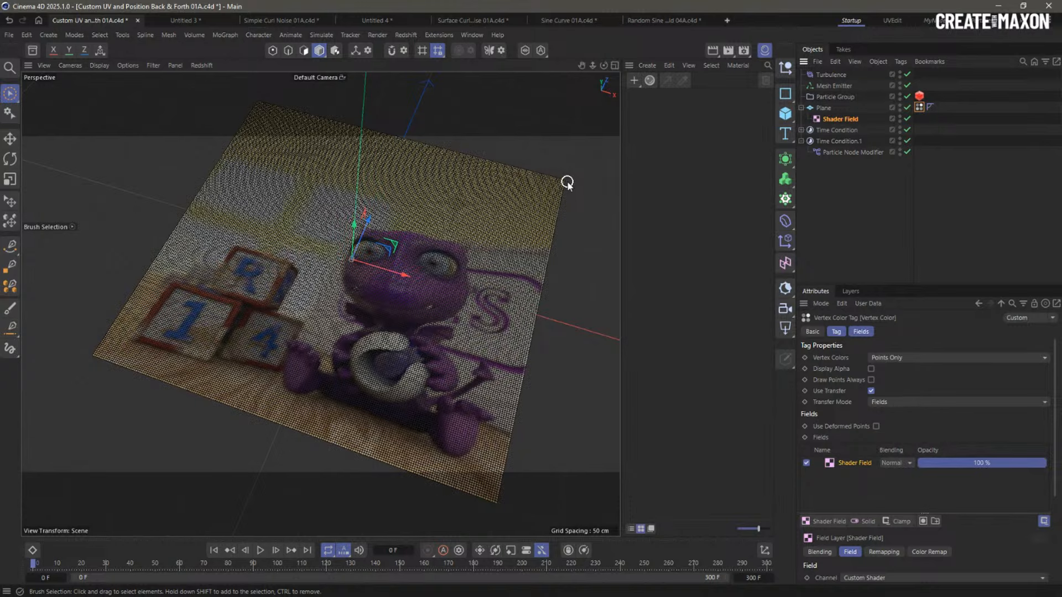
Switch the Mesh Emitter's emission mode to Points, examine its output options, and return the mode to Surface
click(843, 86)
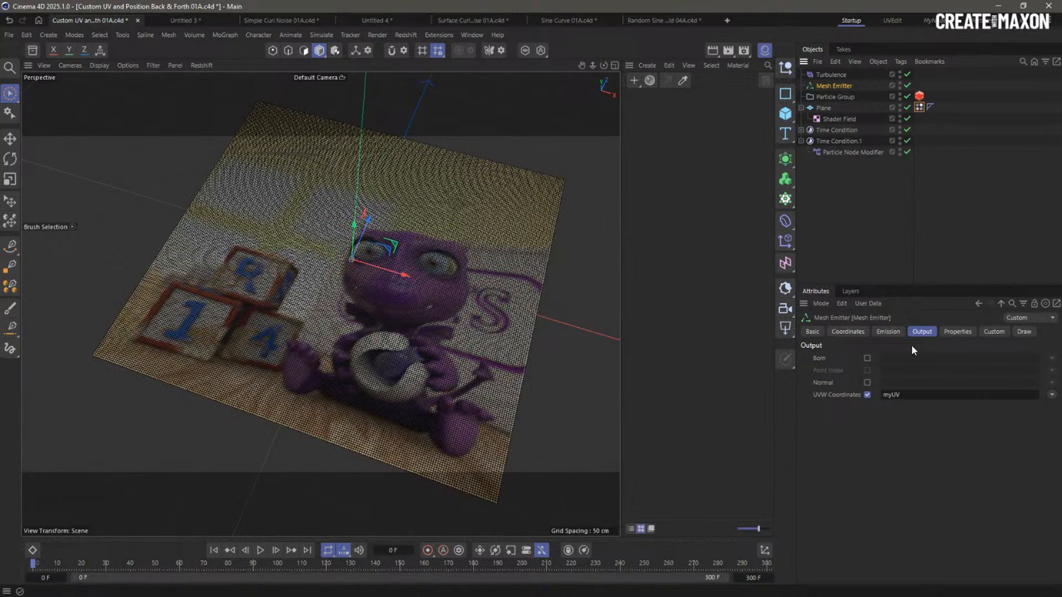
click(889, 331)
click(896, 377)
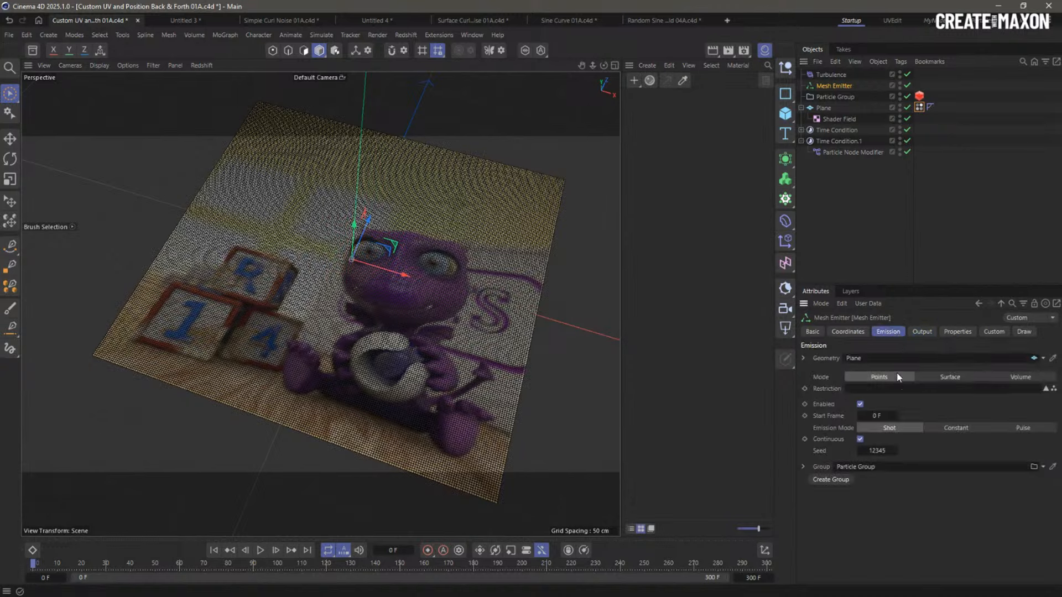
click(922, 332)
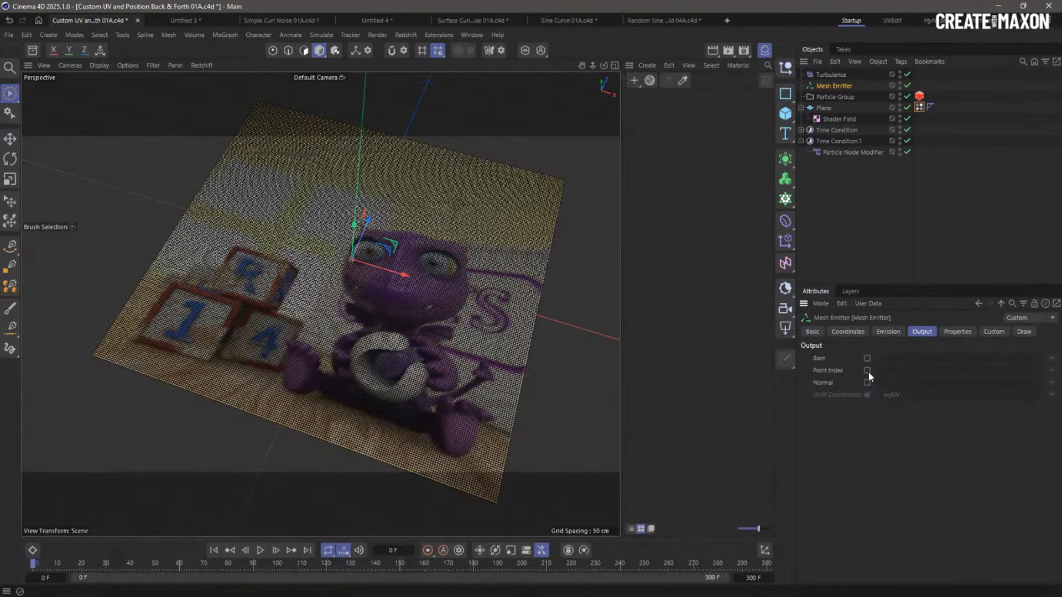
click(892, 334)
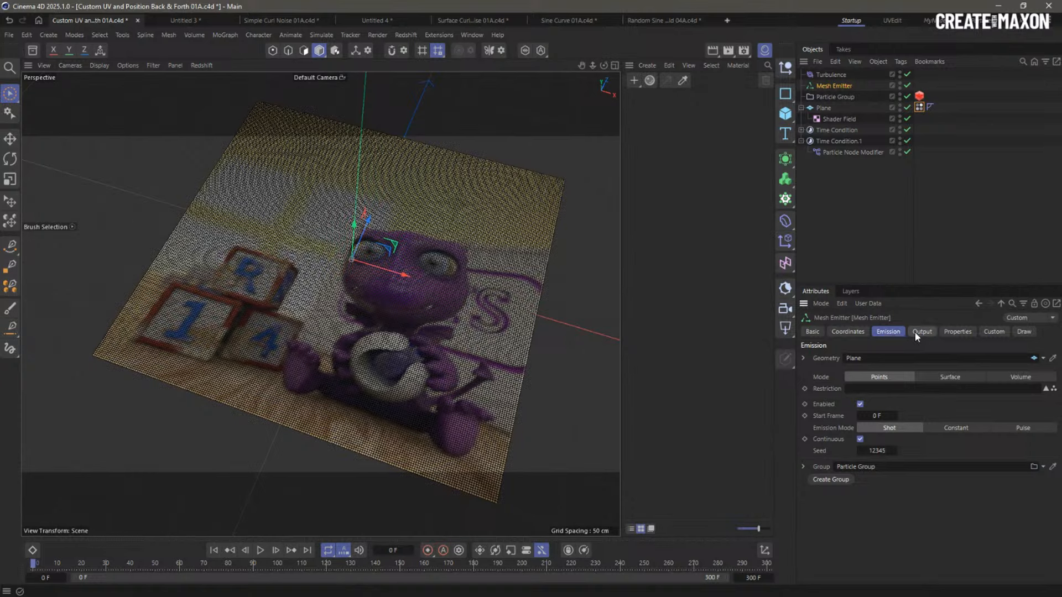
click(915, 333)
click(889, 333)
click(942, 377)
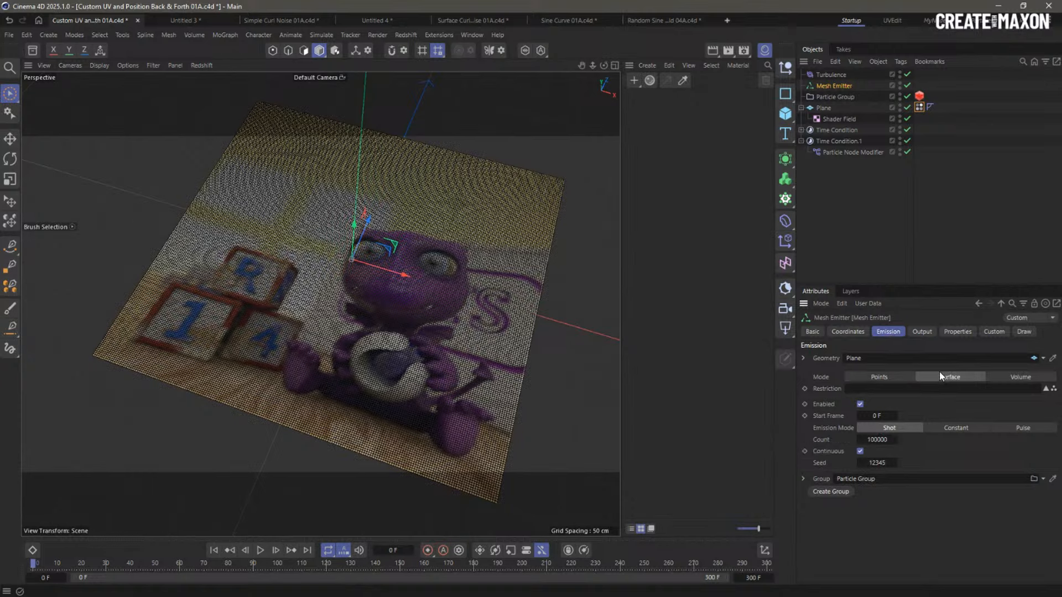
Assign the Plane's vertex color tag as the Mesh Emitter's Color Map and hide the Plane so only particles show at frame 1
click(953, 333)
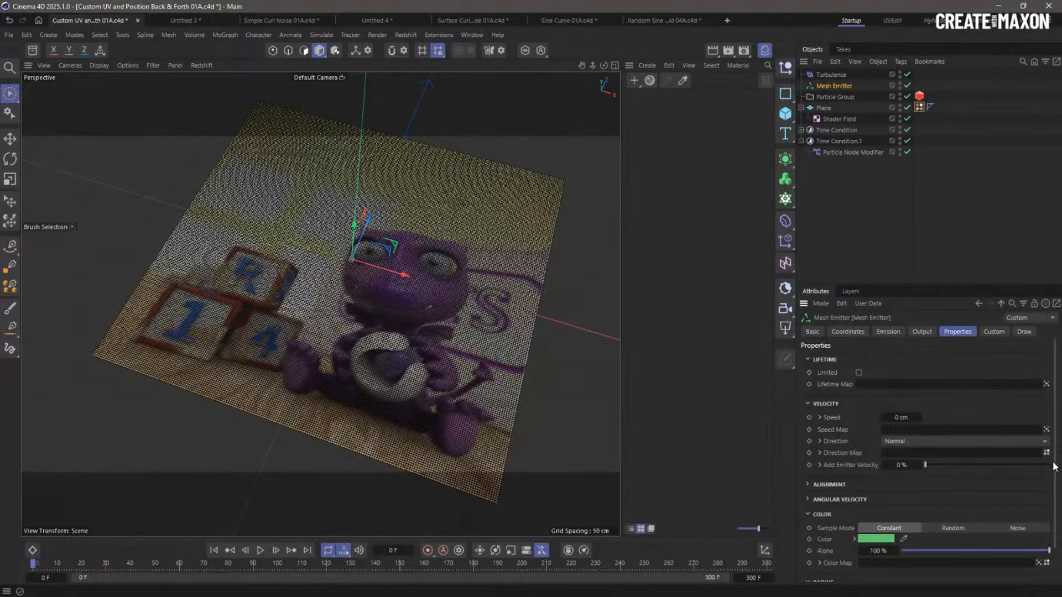
scroll(973, 509, down, 2)
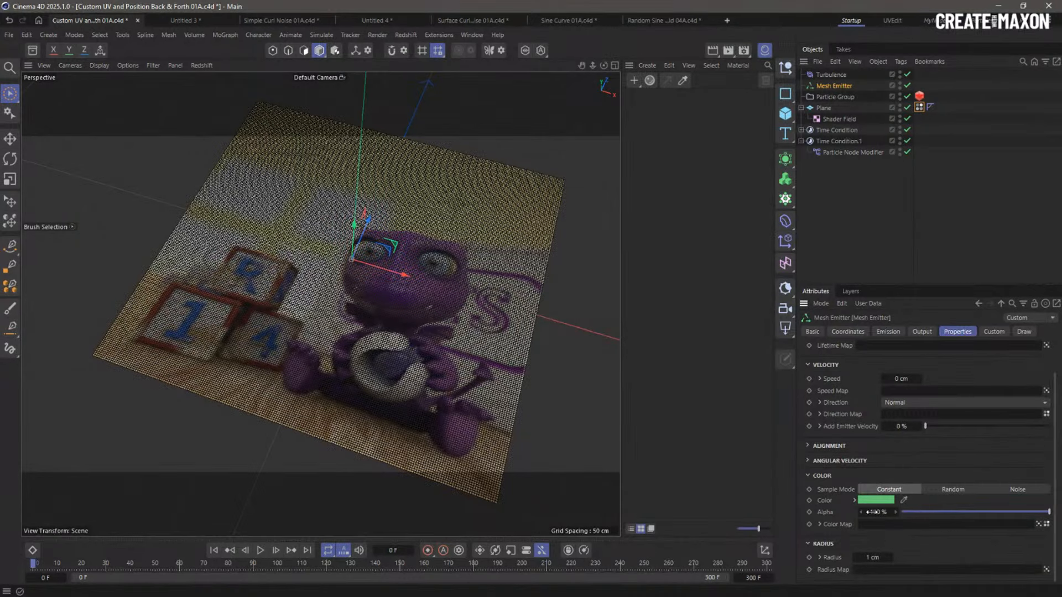
drag(919, 107, 883, 528)
click(861, 253)
click(900, 106)
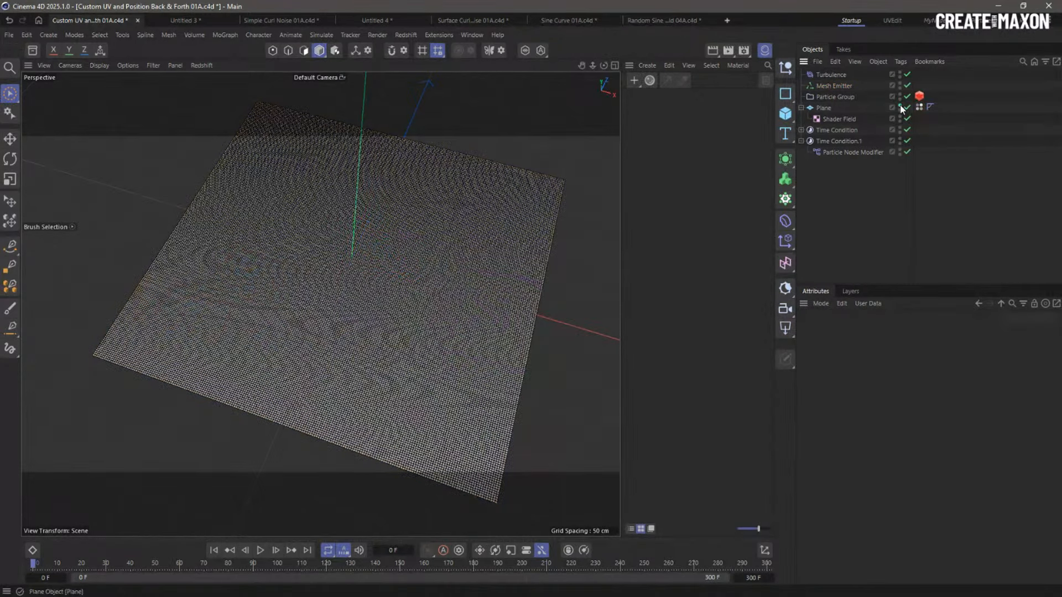
click(276, 550)
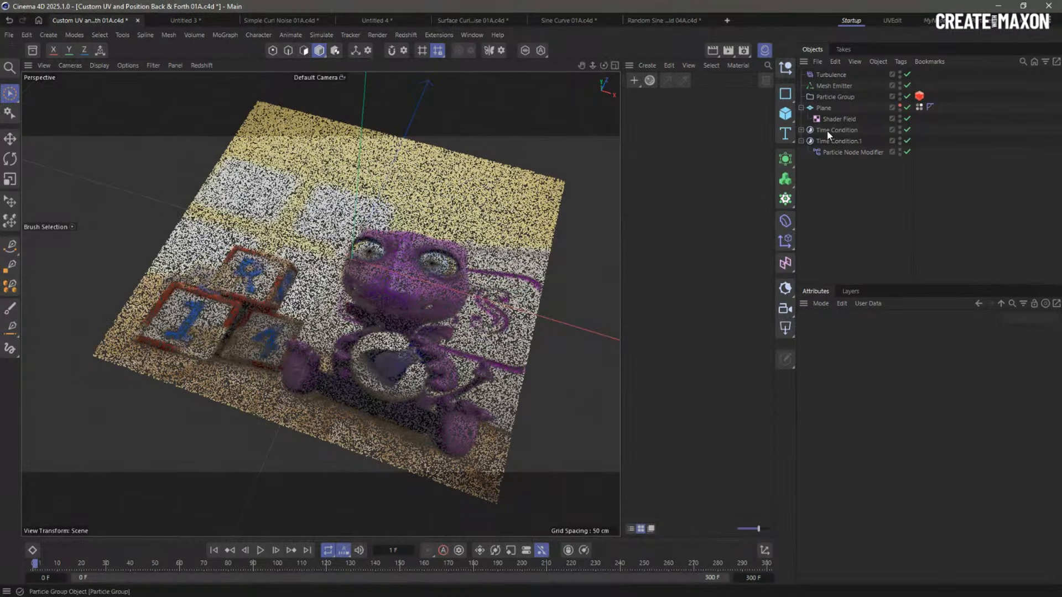
Close the Material Manager and review the Mesh Emitter's color properties alongside the colored particles
click(812, 86)
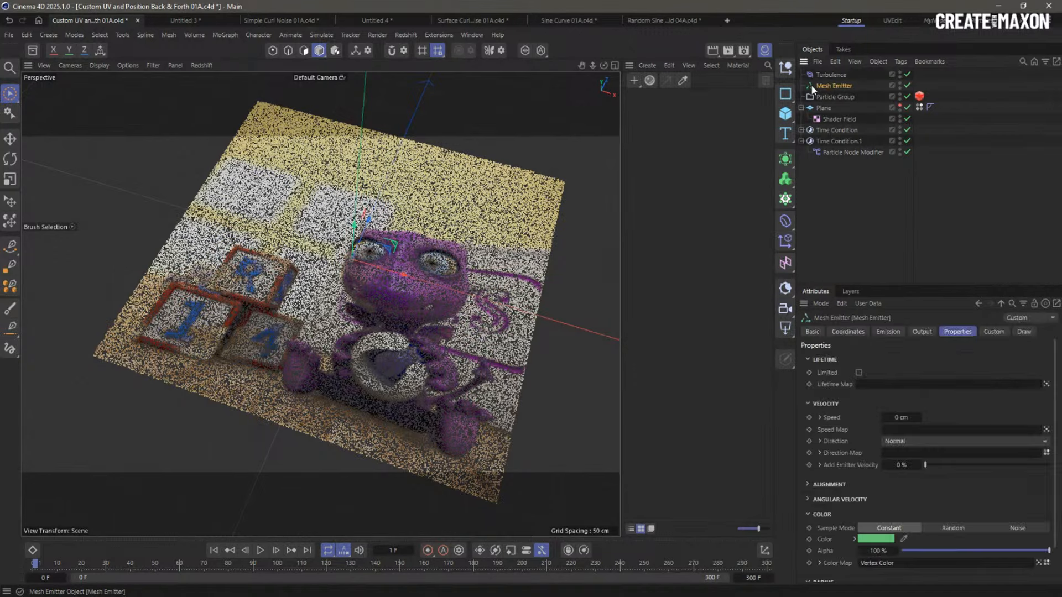
click(765, 50)
click(766, 52)
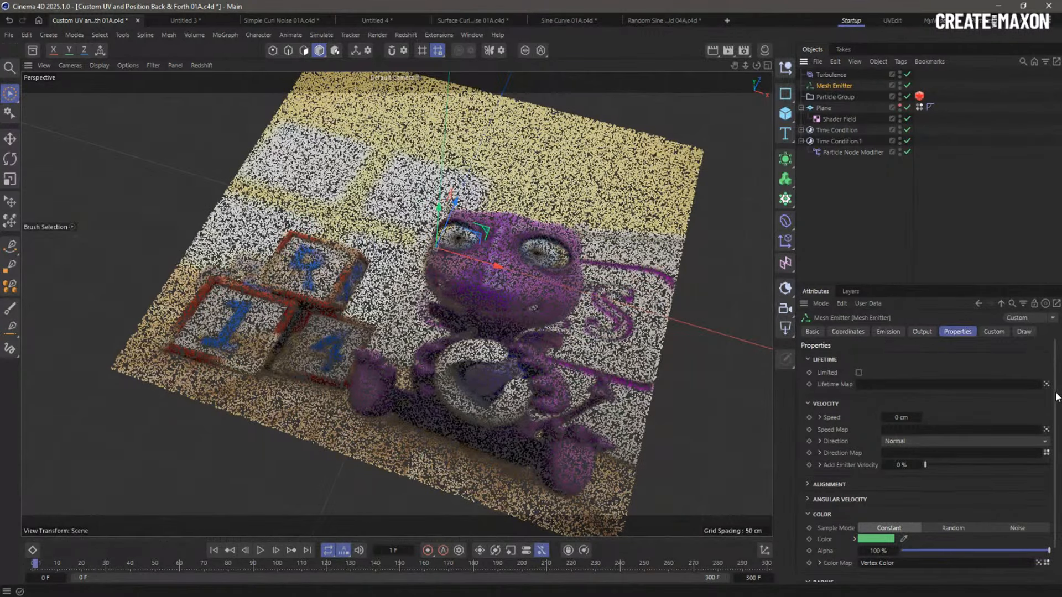
scroll(950, 387, down, 2)
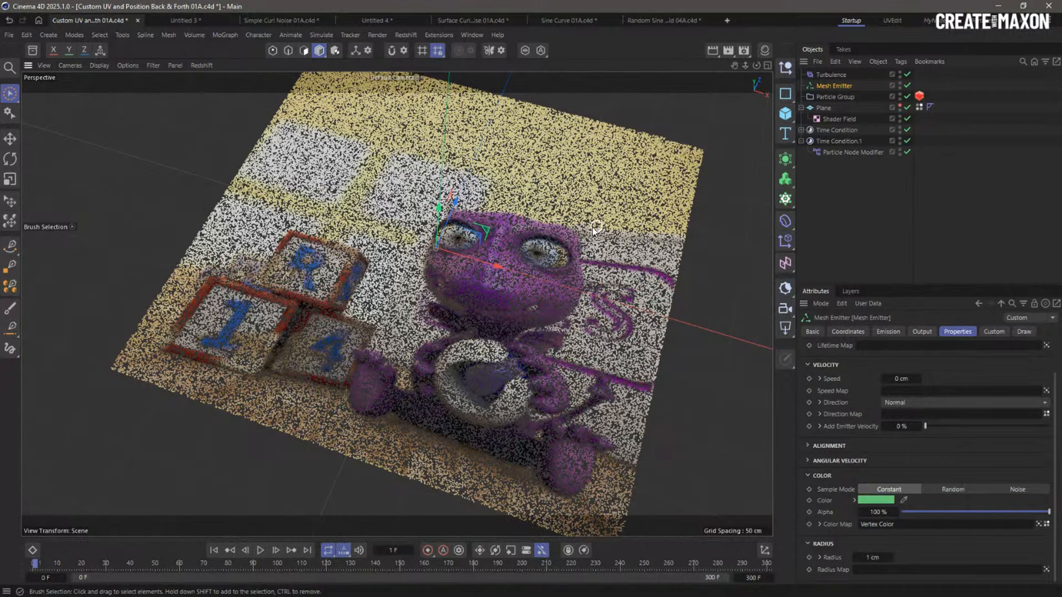
scroll(562, 239, down, 8)
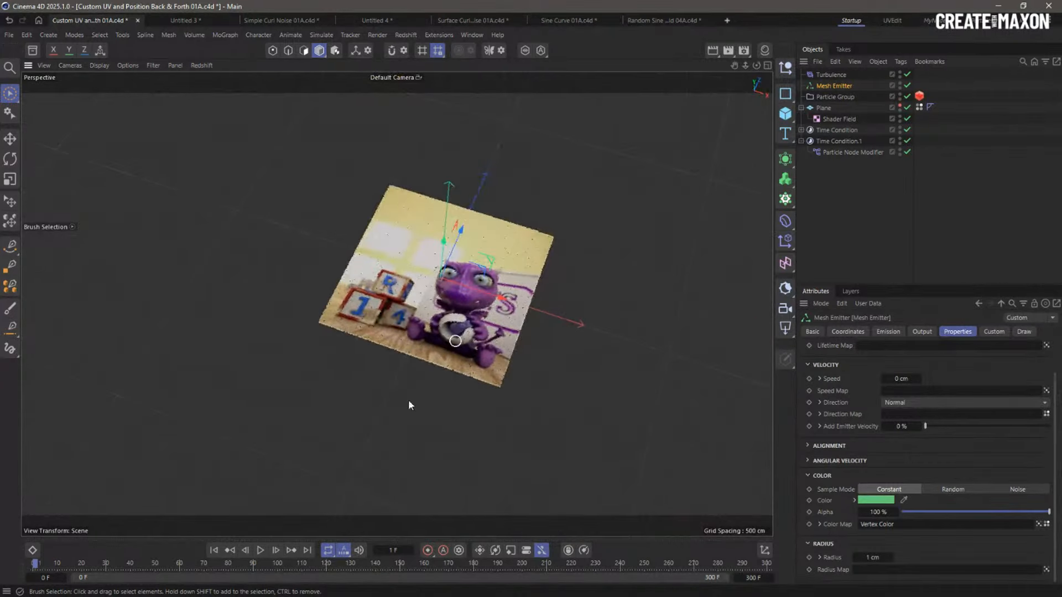
Play the particle simulation to examine how the colored particles scatter, and return to frame 1
click(261, 550)
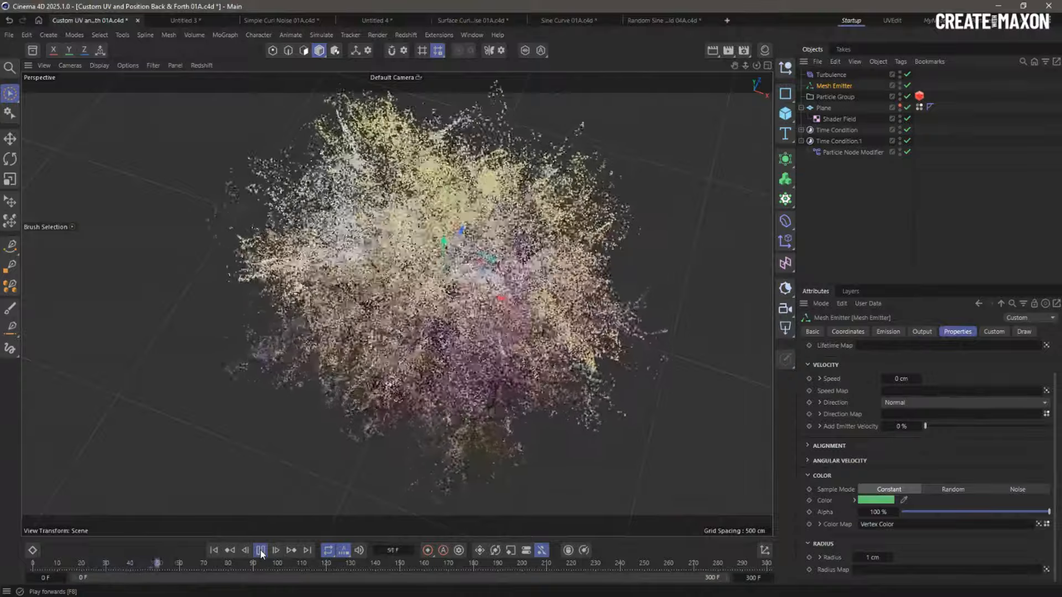
key(shift+f)
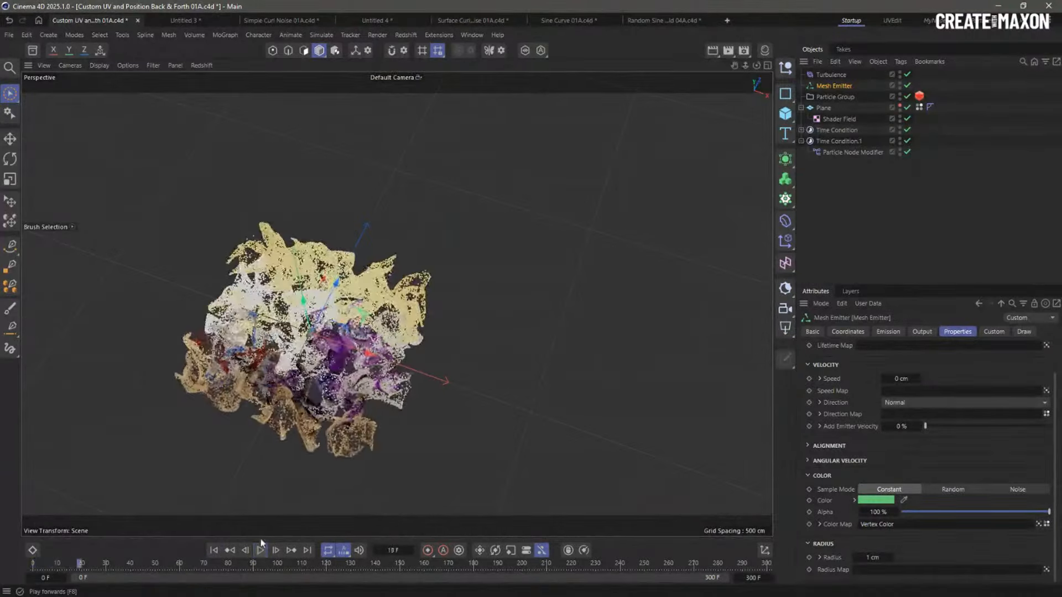
key(F8)
alt+drag(292, 353, 397, 304)
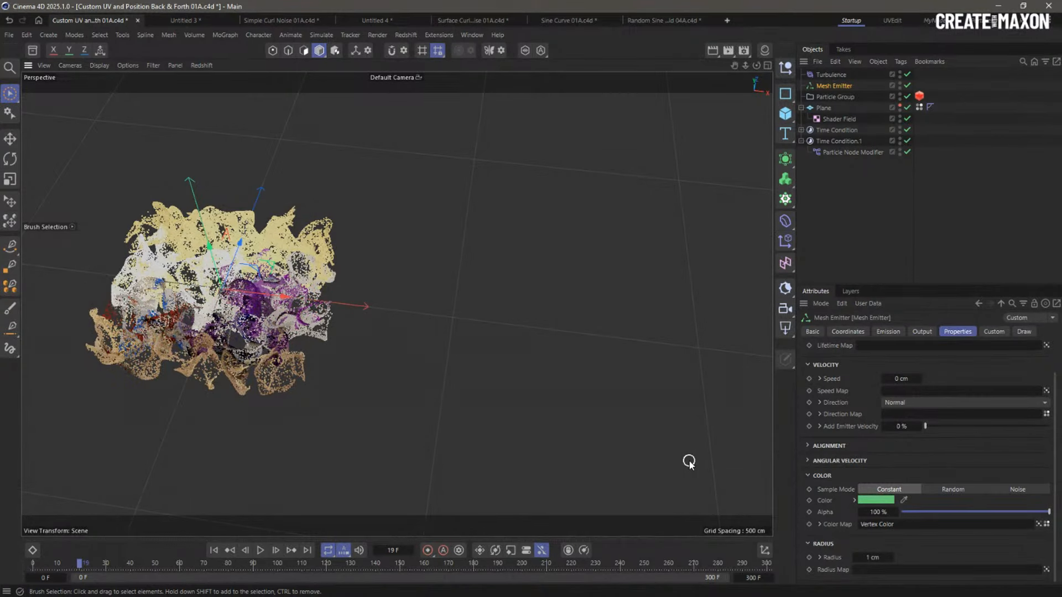
click(216, 551)
click(276, 550)
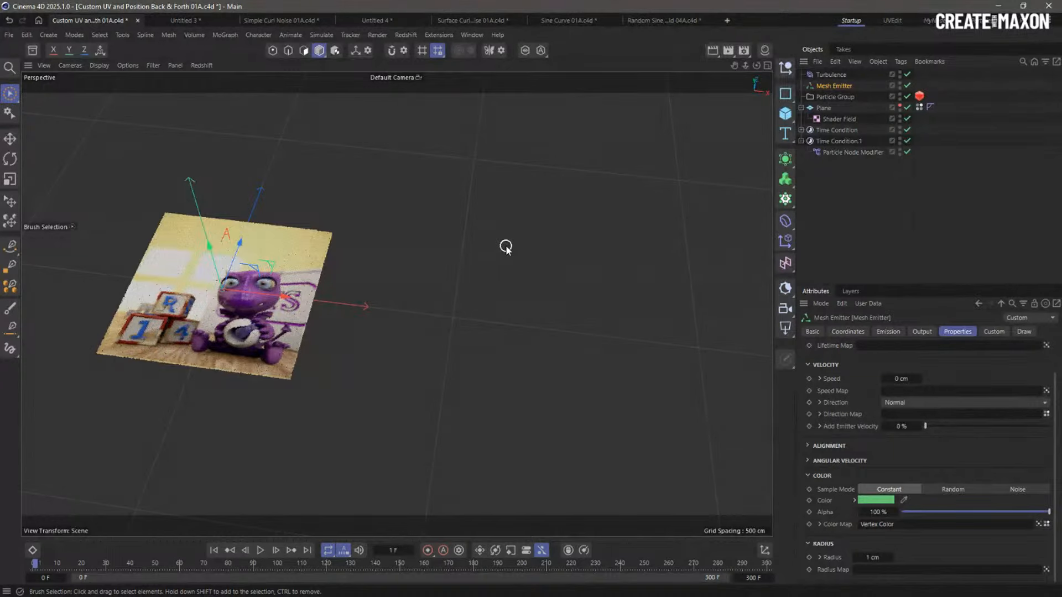
Inspect the Particle Node Modifier's node graph, and delete both Time Conditions along with their contents
double_click(817, 152)
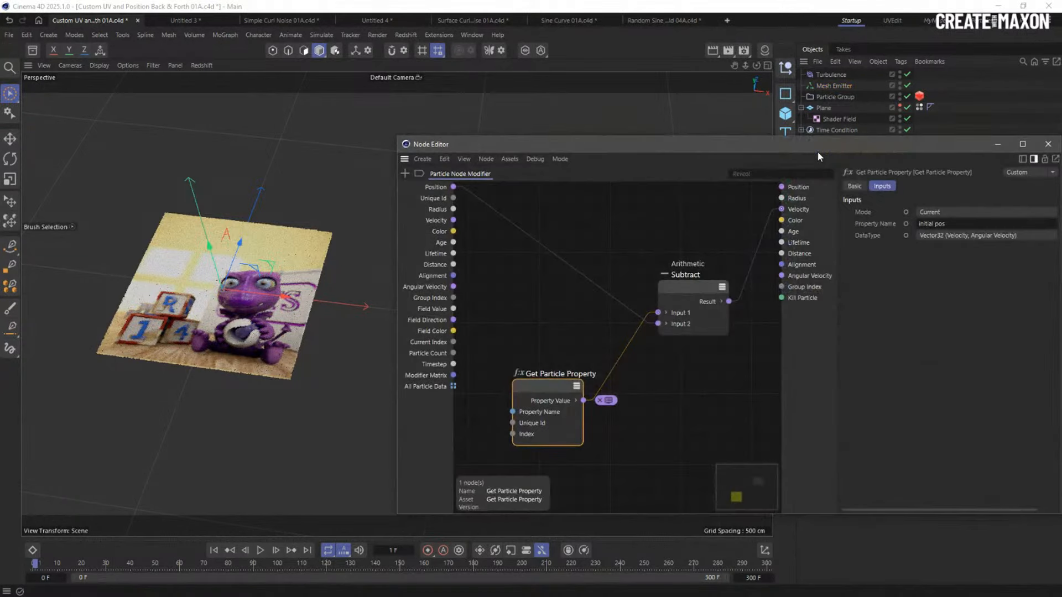
click(1048, 144)
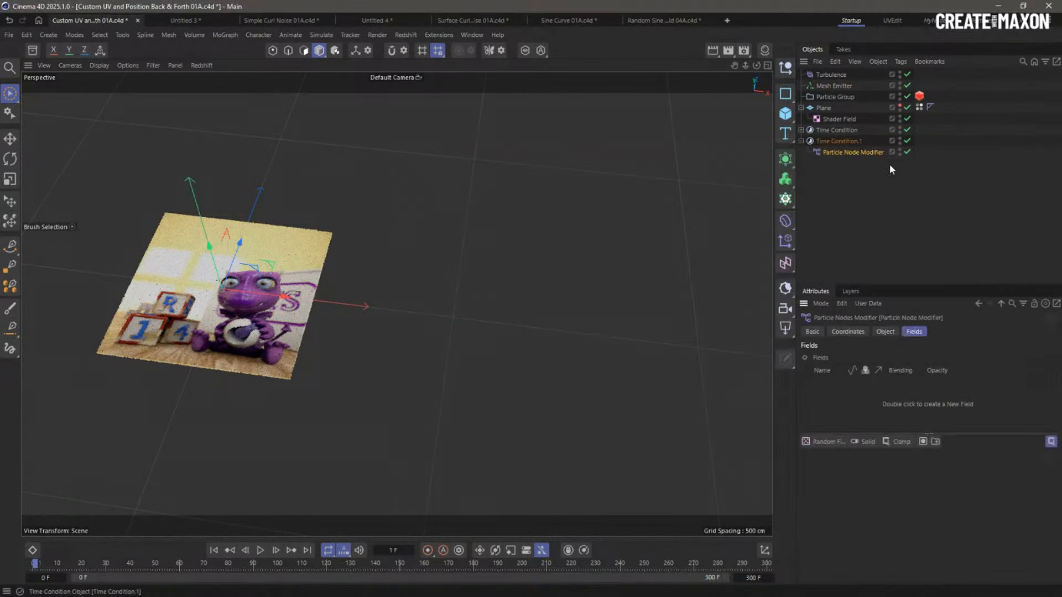
drag(850, 170, 821, 135)
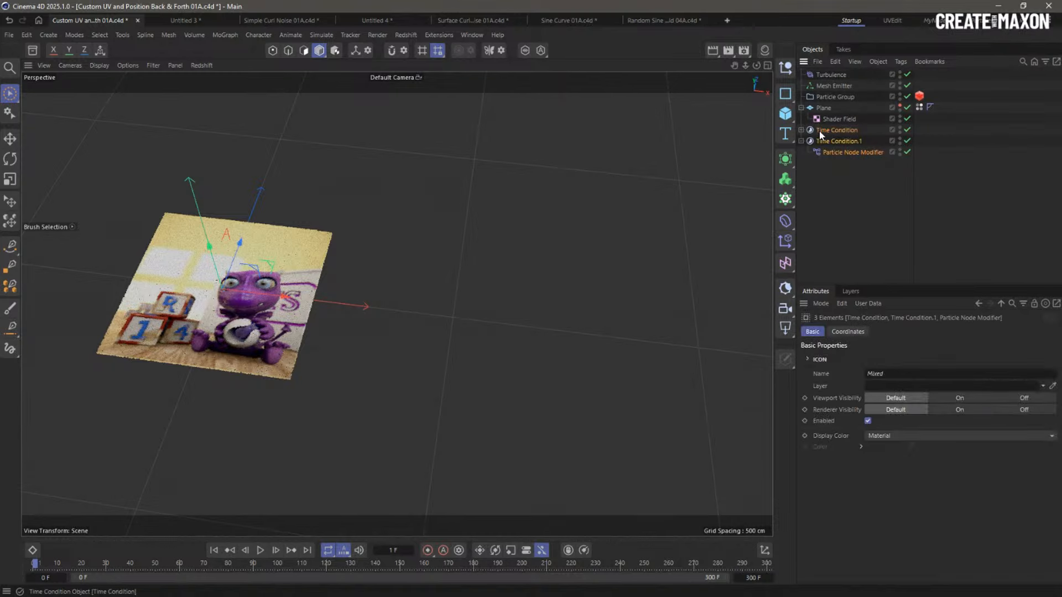
key(Delete)
Duplicate the Plane, move the copy along the X axis away from the original, and make the copy visible
click(802, 108)
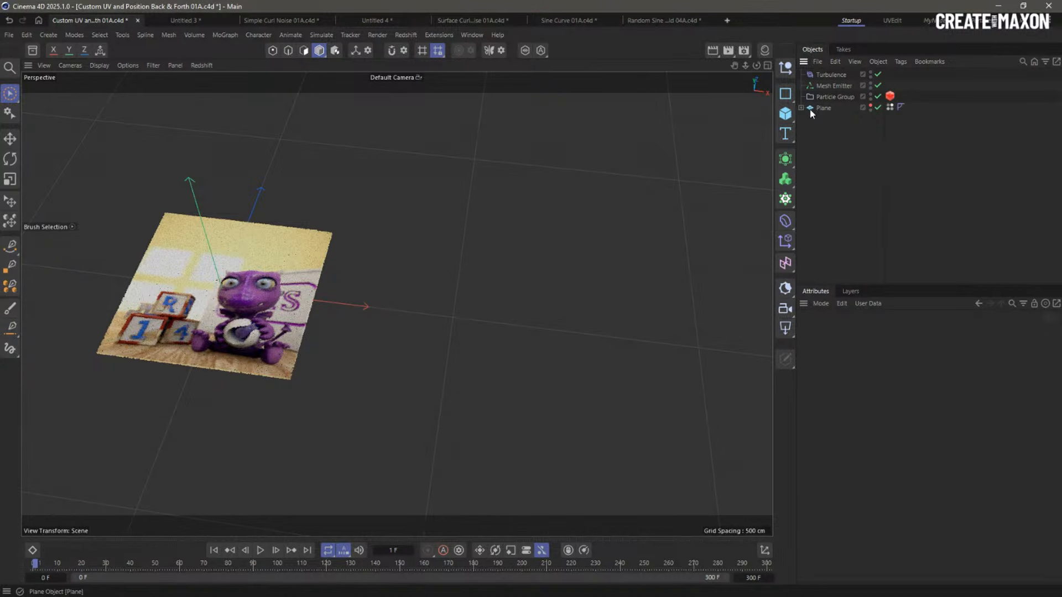
ctrl+drag(826, 107, 831, 140)
drag(282, 305, 769, 357)
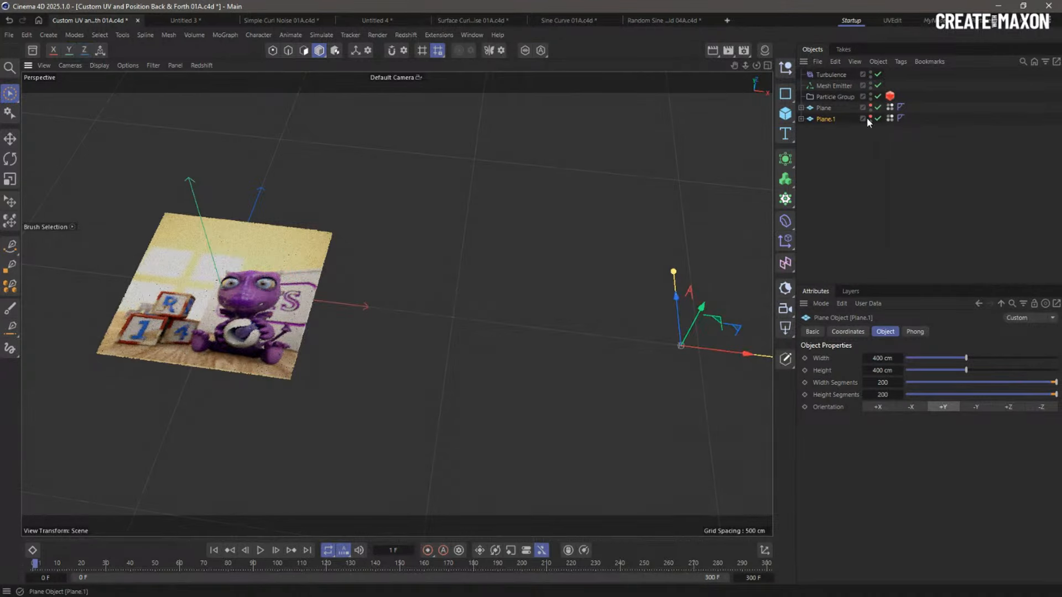
click(870, 117)
key(o)
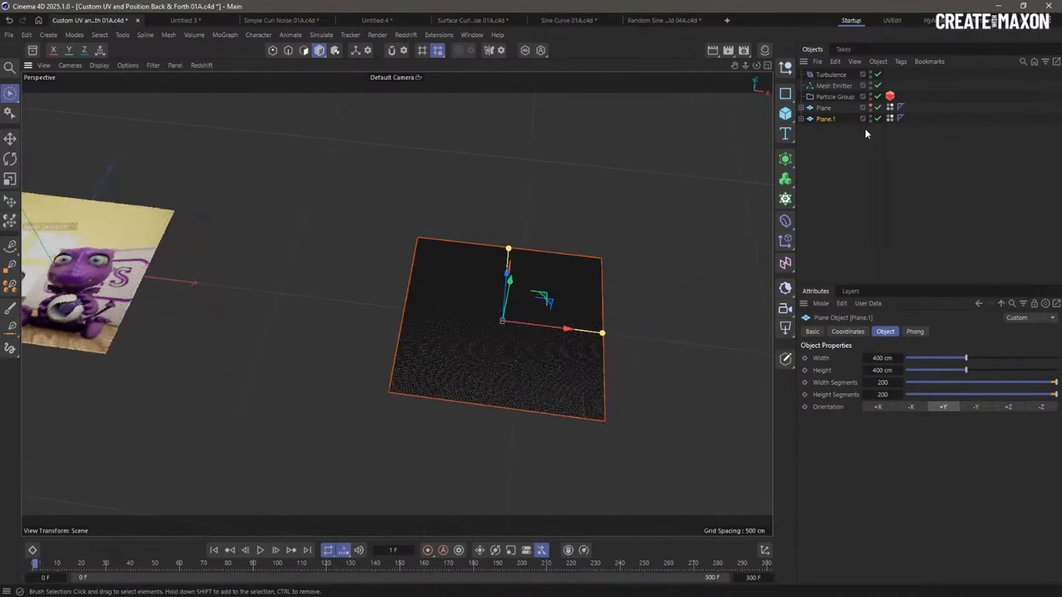
Replace the Shader Field image in the duplicate plane's vertex color tag with the portrait of the bearded man
click(889, 118)
alt+right_drag(535, 285, 610, 286)
alt+drag(580, 297, 608, 287)
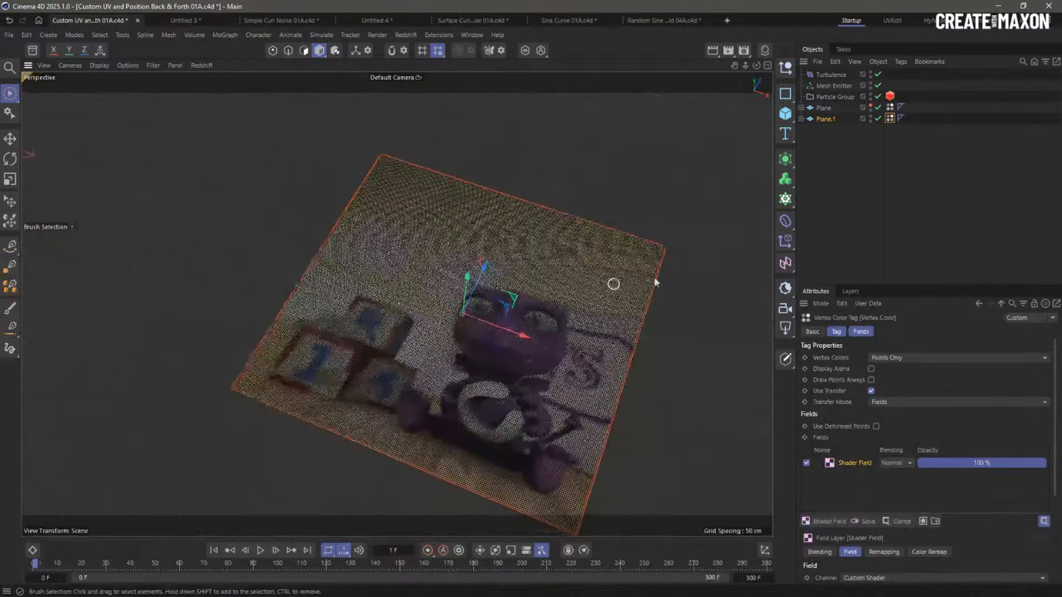
click(889, 118)
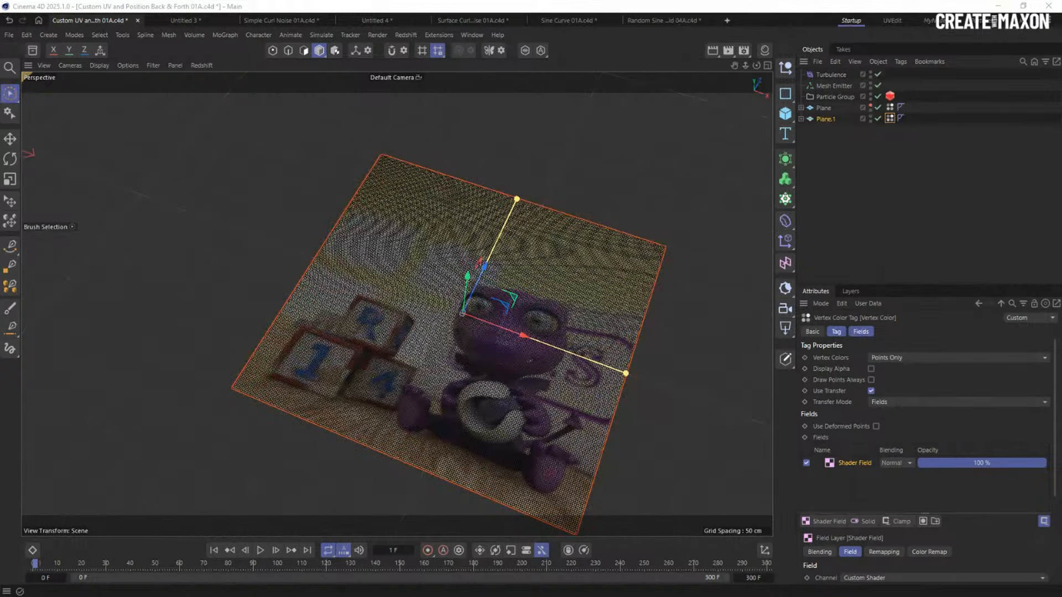
scroll(998, 450, down, 2)
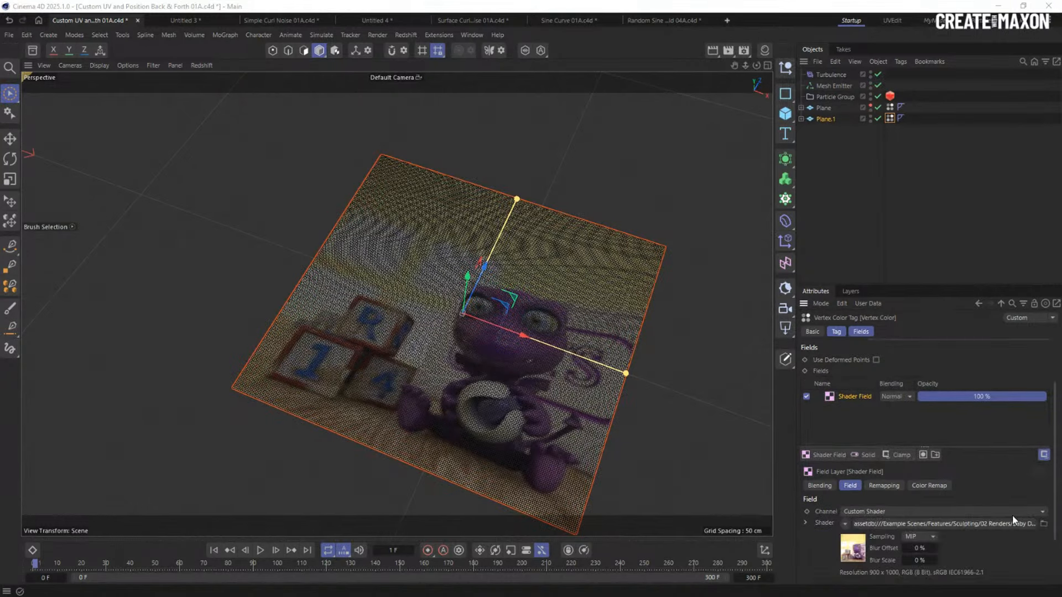
drag(1047, 401, 944, 524)
click(871, 212)
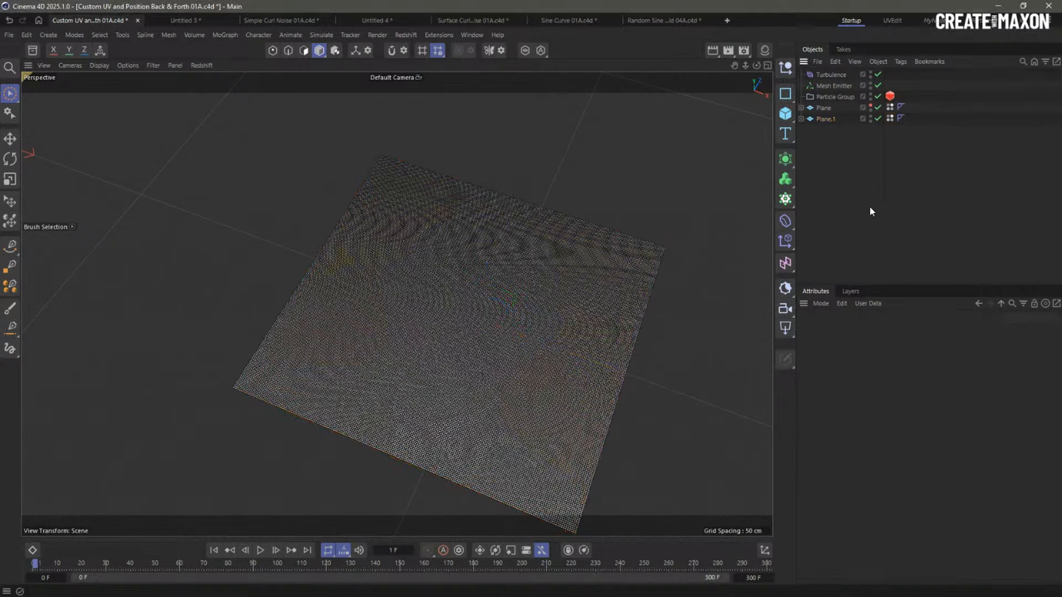
Display the duplicate plane's vertex colors and change the viewport shading to one without wireframe lines, with both images in view
scroll(524, 279, down, 3)
click(889, 119)
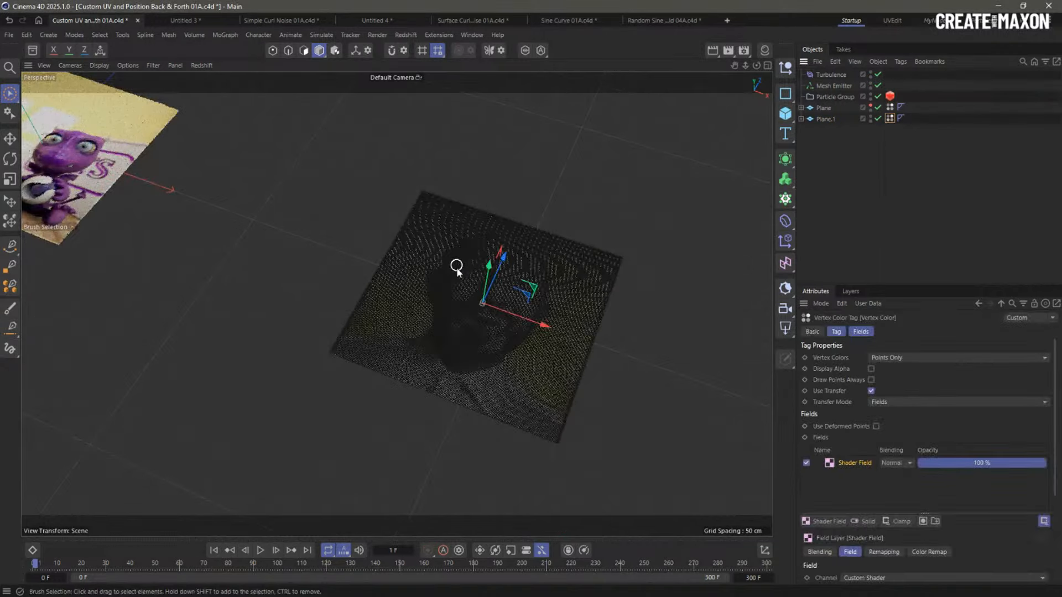
alt+middle_drag(458, 267, 579, 307)
alt+drag(579, 307, 607, 333)
scroll(607, 332, down, 2)
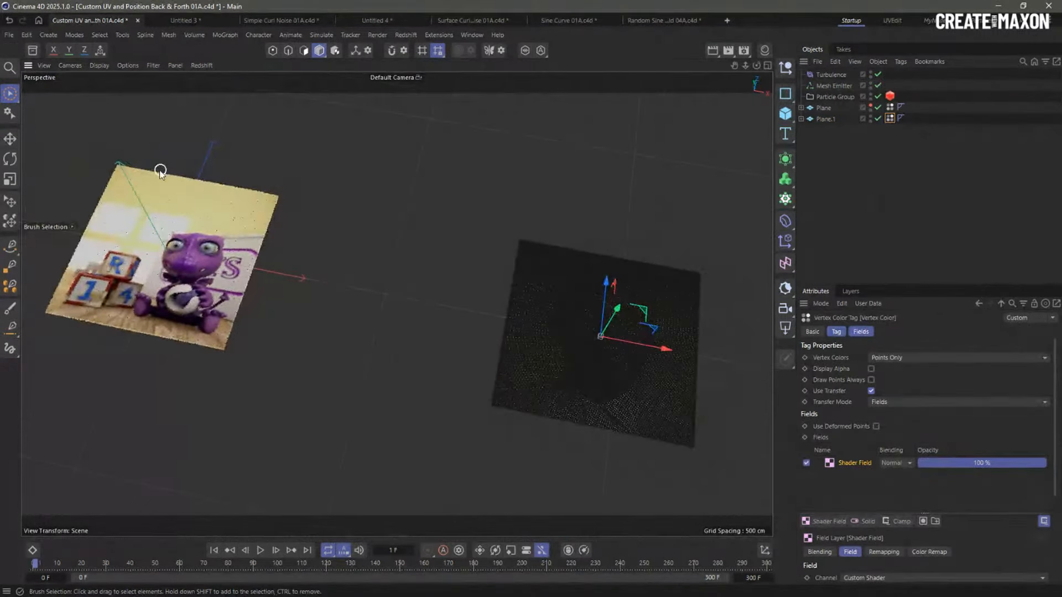
click(99, 65)
click(107, 98)
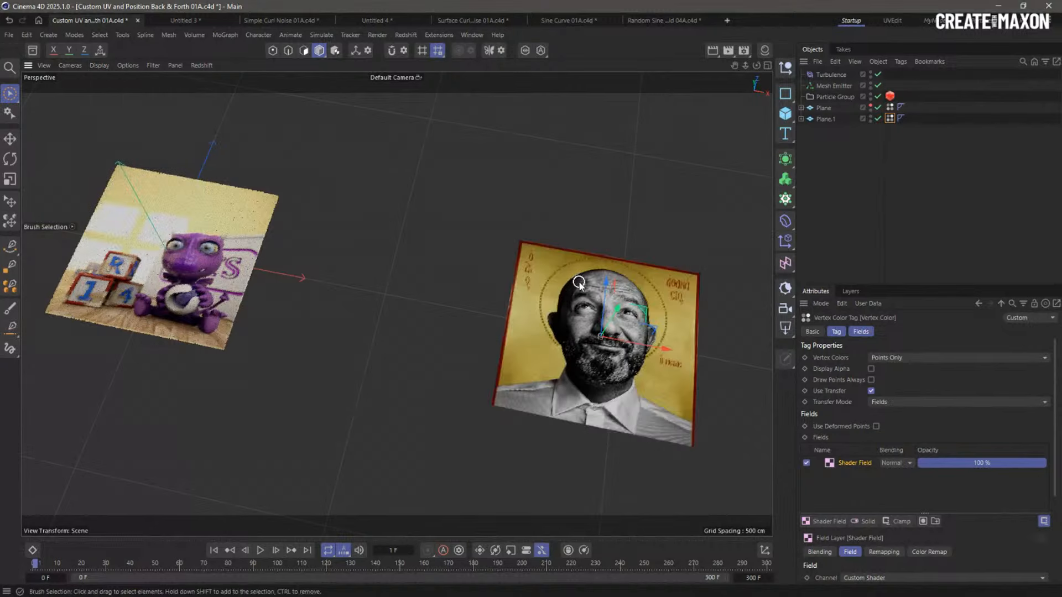
alt+drag(598, 299, 587, 292)
alt+middle_drag(600, 305, 610, 309)
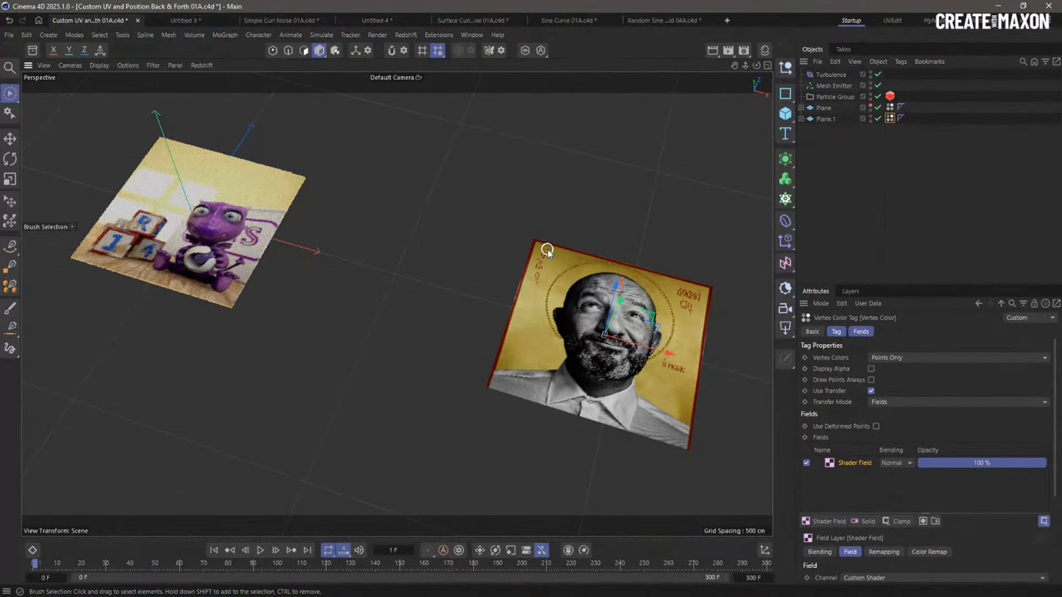
click(827, 119)
click(824, 109)
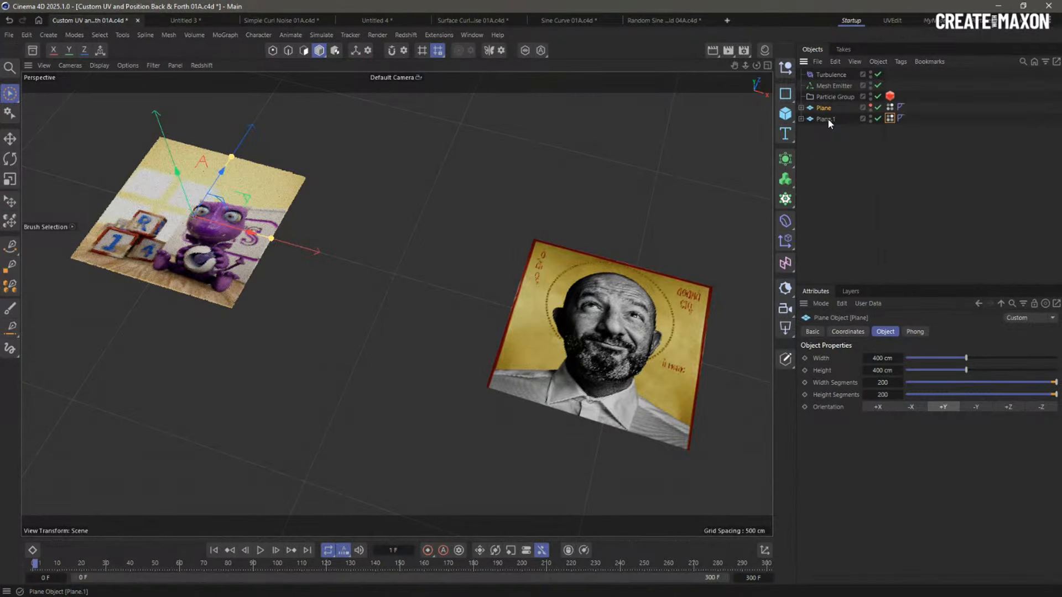
click(826, 119)
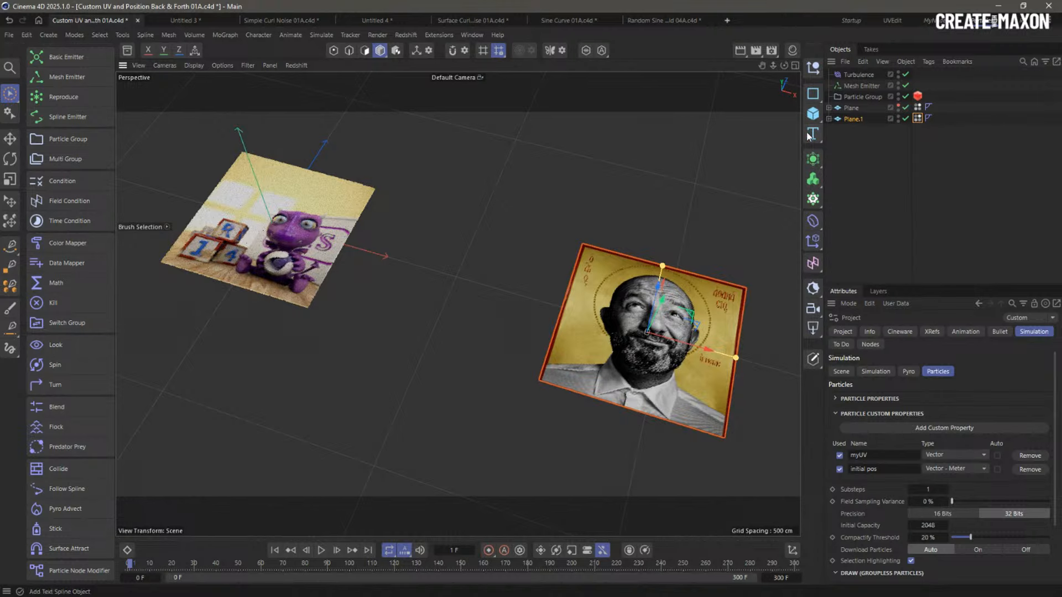
Add a Particle Node Modifier at the end of the object hierarchy and make Plane.1 its child
click(70, 575)
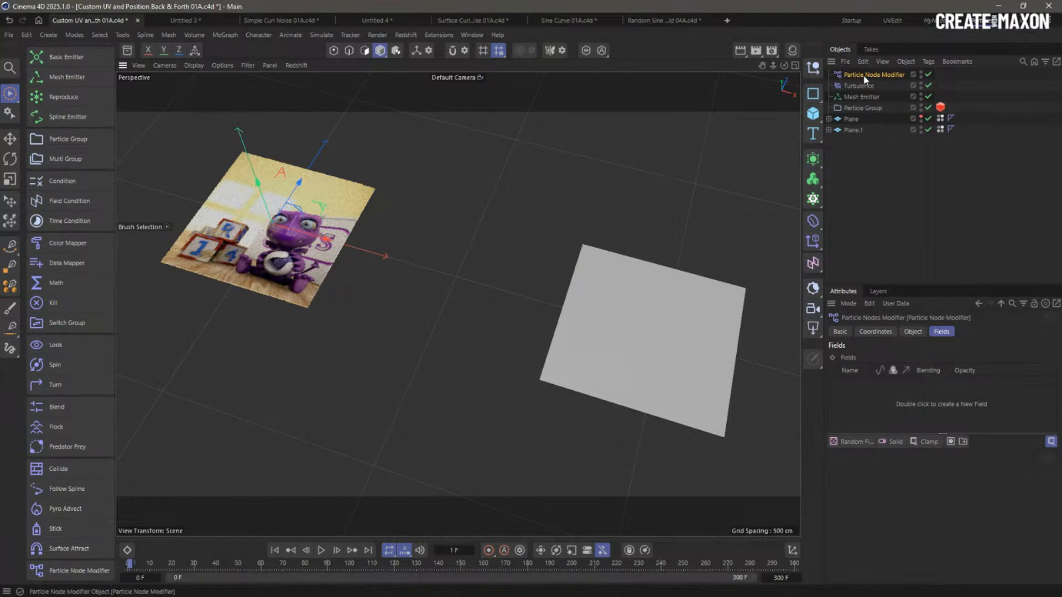
drag(874, 75, 858, 181)
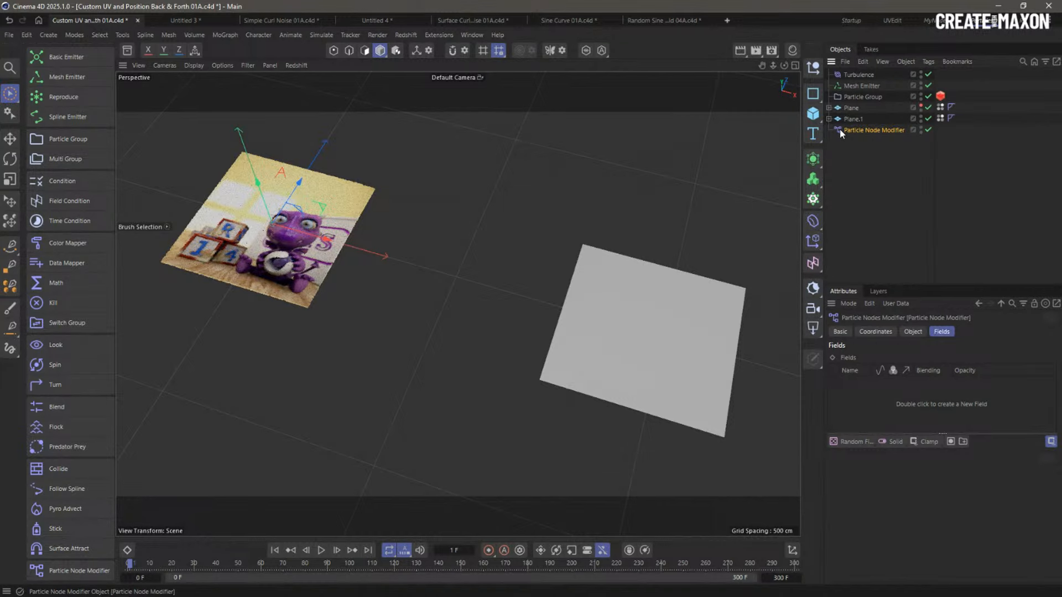
drag(852, 119, 857, 129)
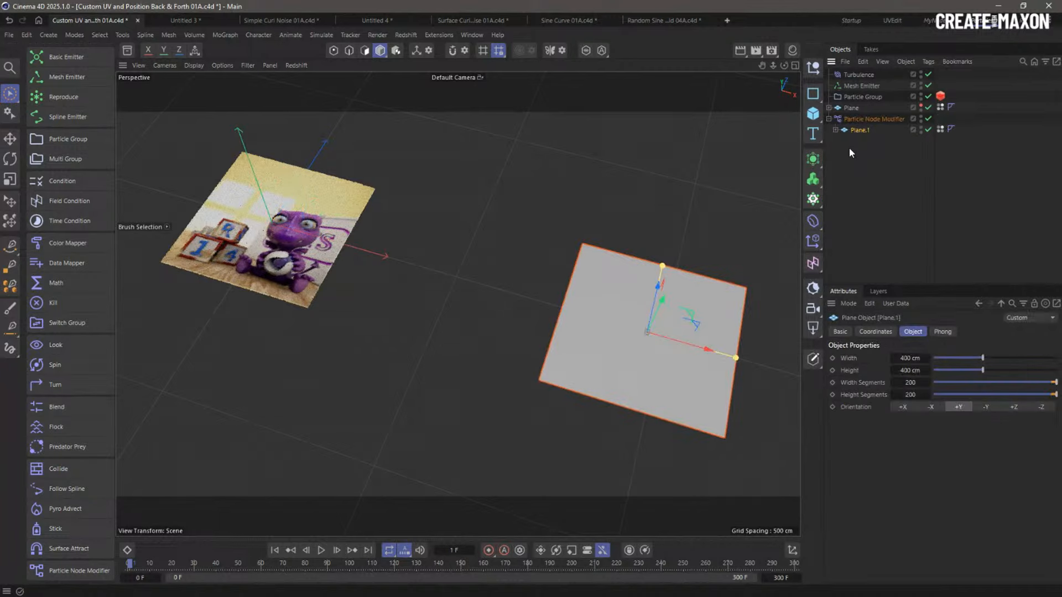
Switch to the node-editing layout and open the Particle Node Modifier's node graph
click(838, 120)
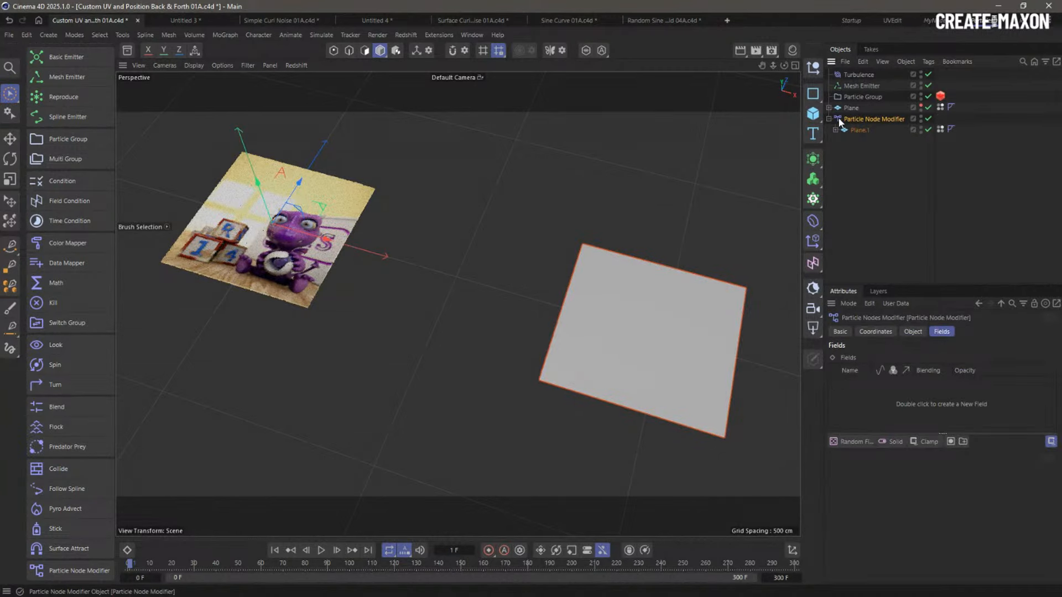
click(931, 20)
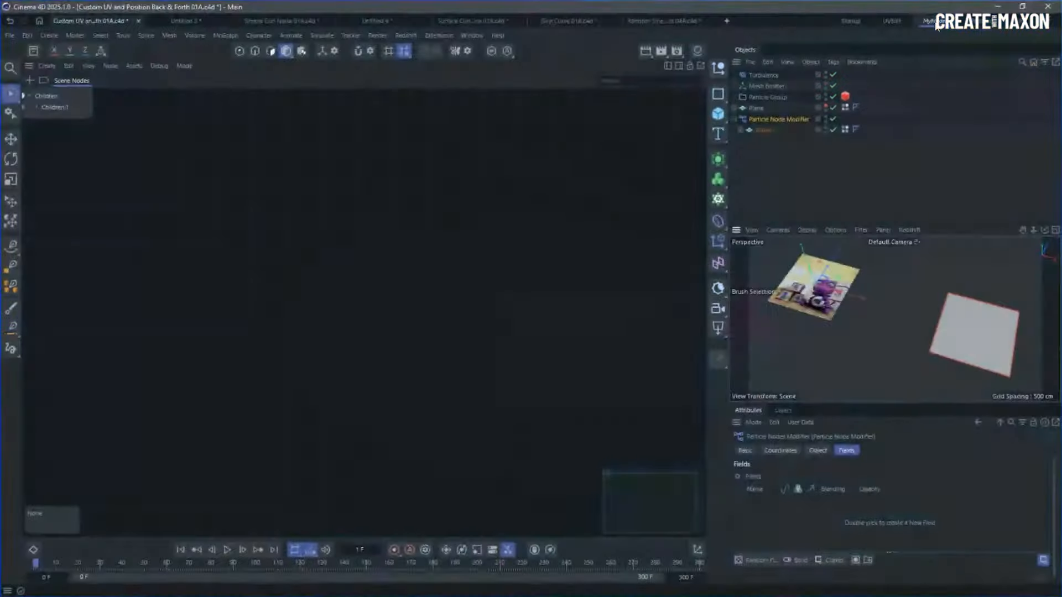
double_click(744, 120)
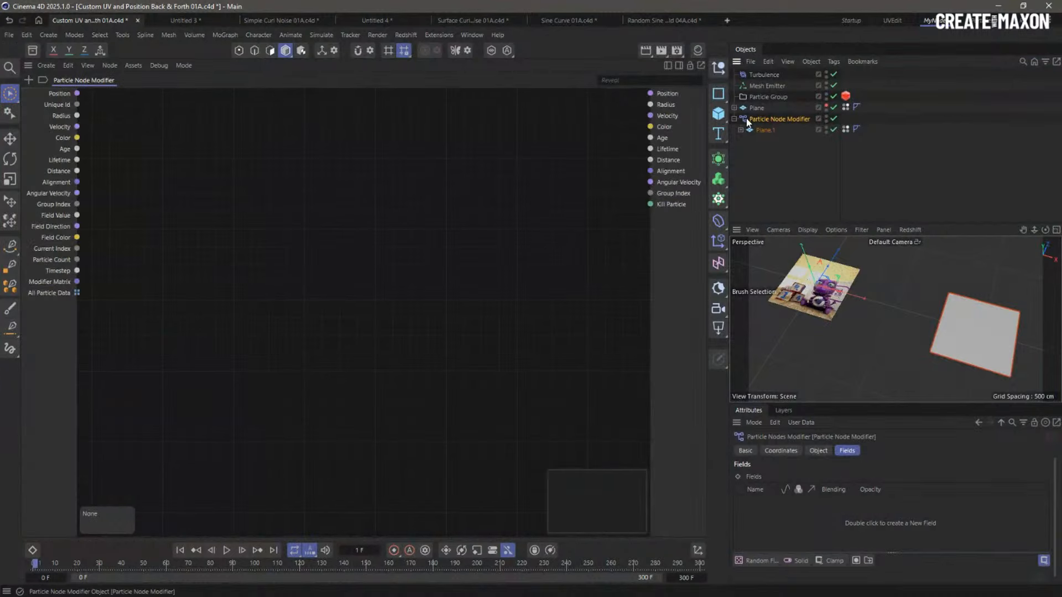
Add an Object - Child input to the Particle Node Modifier graph and expand its ports
right_click(60, 324)
mouse_move(89, 349)
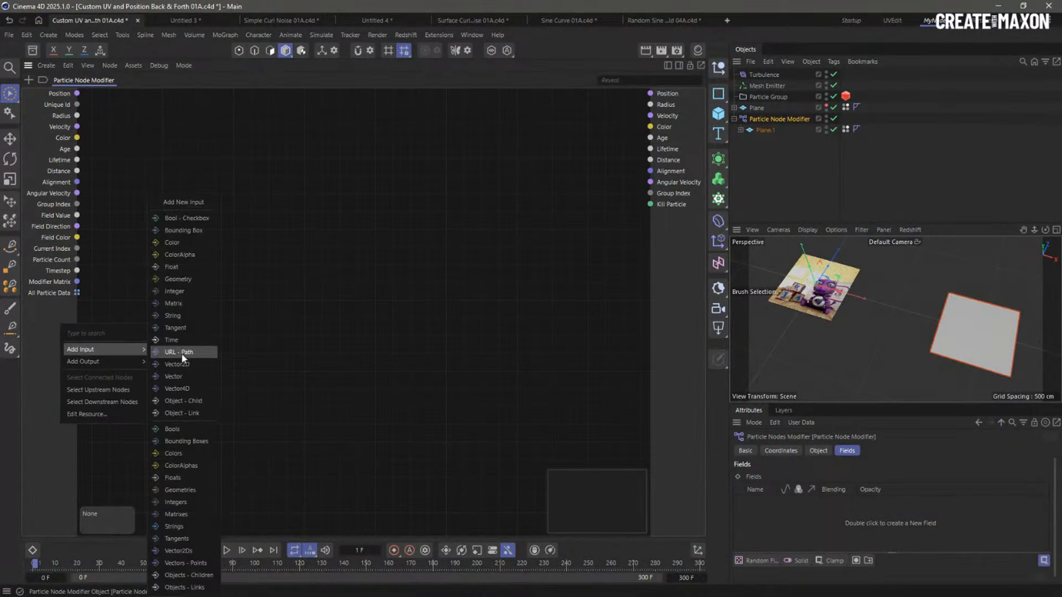
click(208, 402)
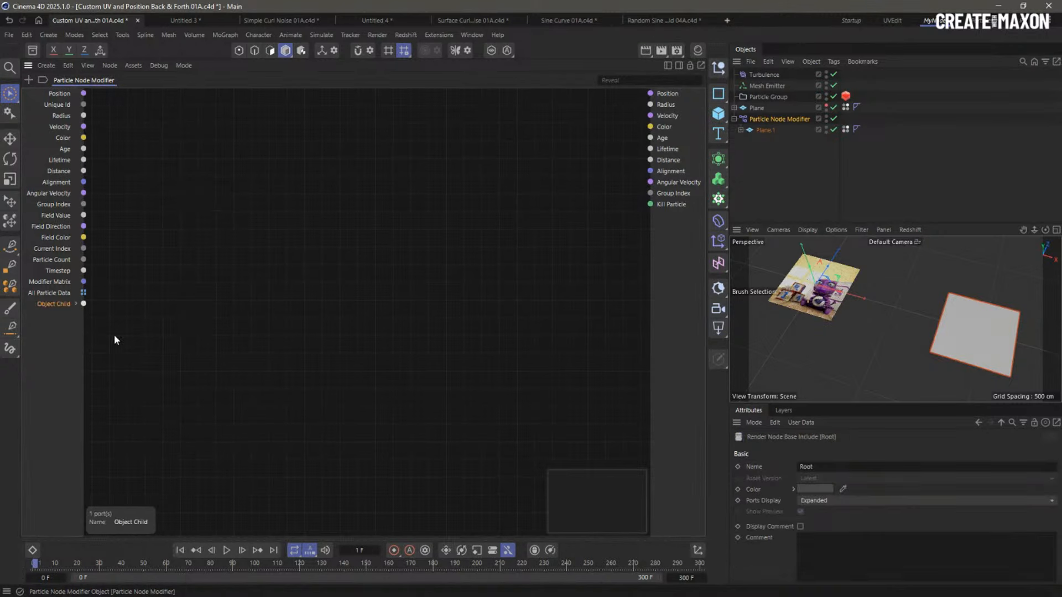
click(77, 305)
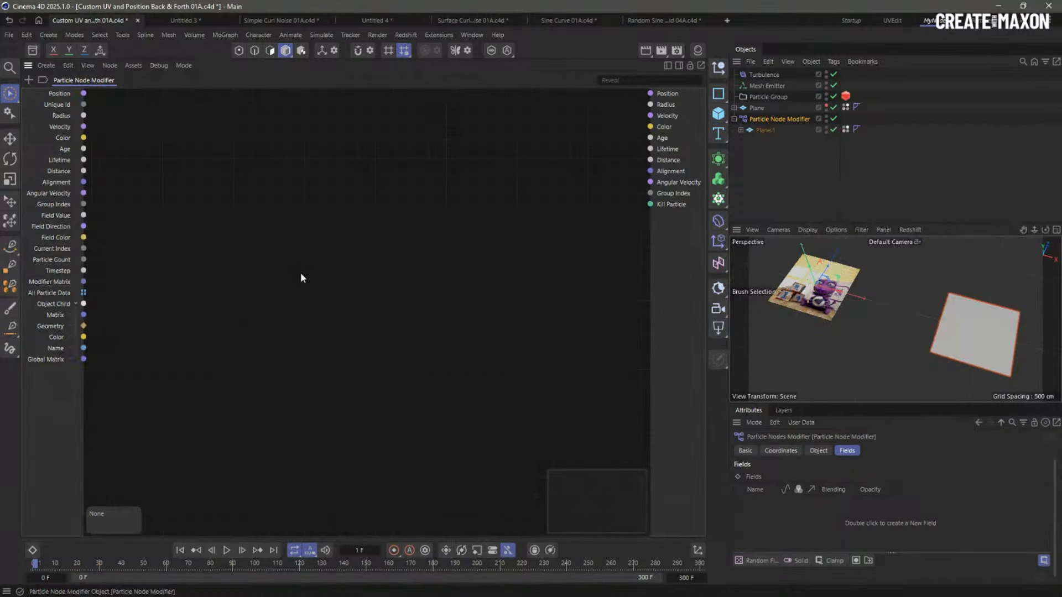
Rename the vertex color tag on Plane.1 as avatar
click(846, 129)
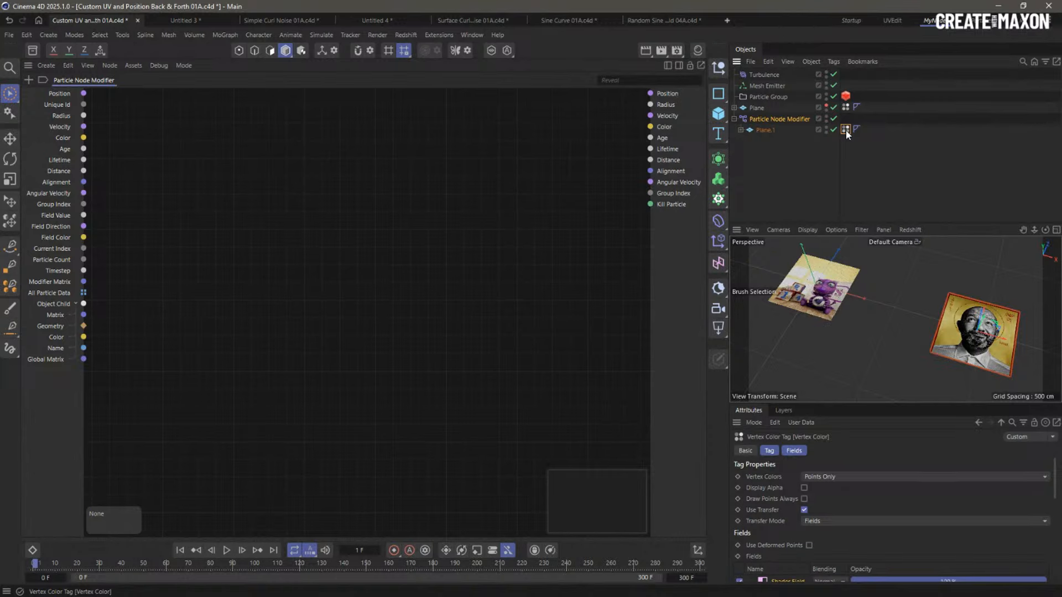
click(746, 451)
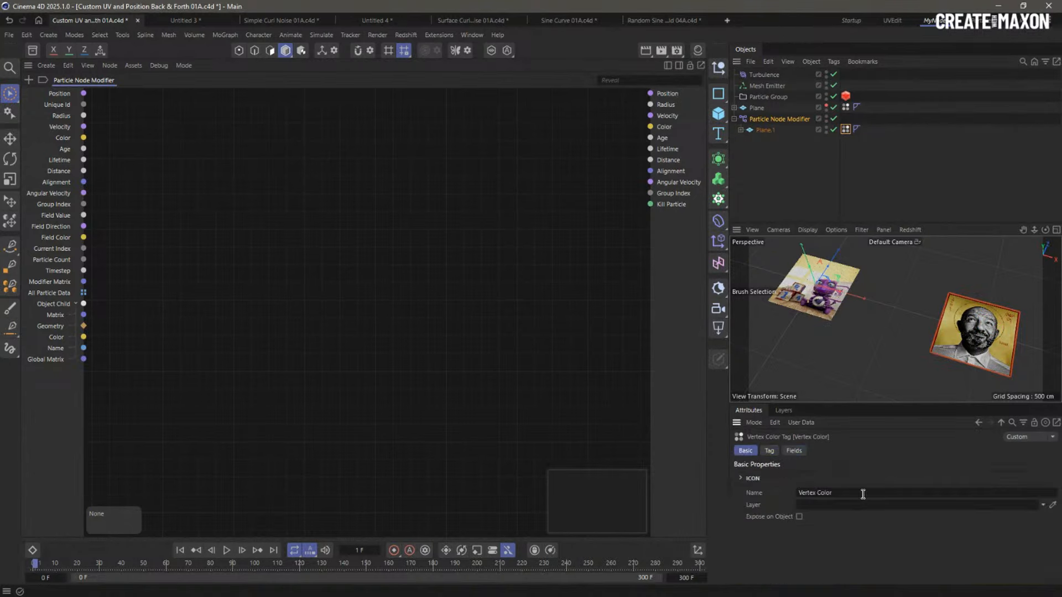
drag(861, 492, 794, 493)
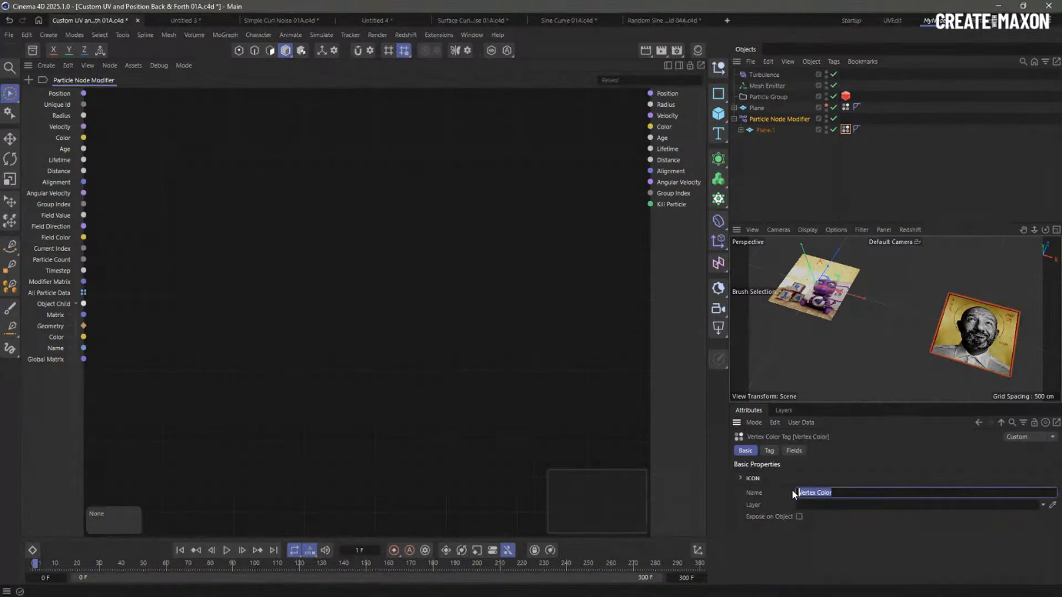
text(avatar)
key(Return)
Rename the vertex color tag on the original Plane as dragon
click(846, 106)
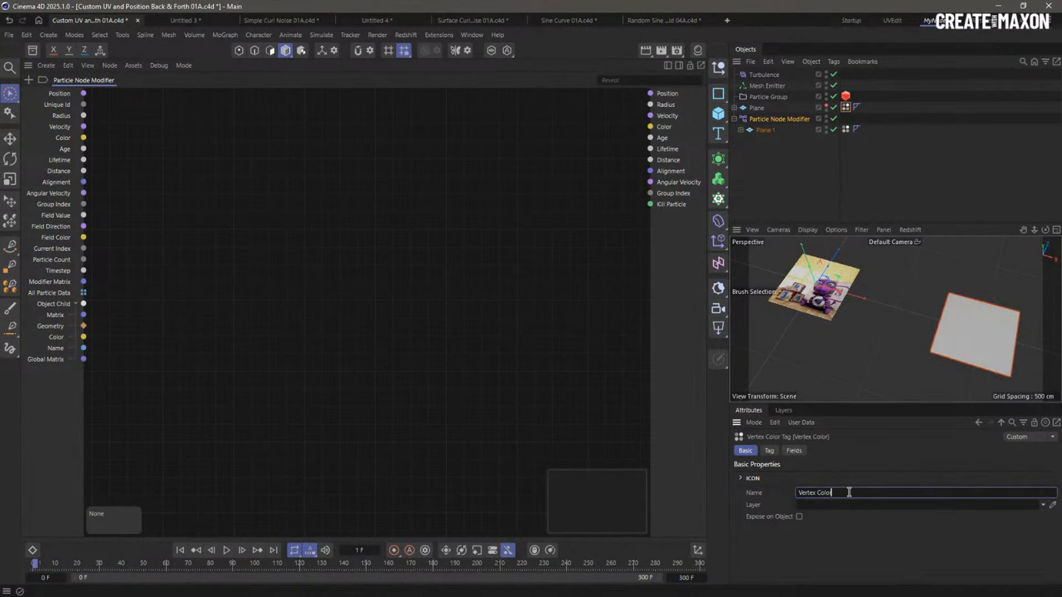
drag(850, 492, 784, 492)
text(dragon)
key(Return)
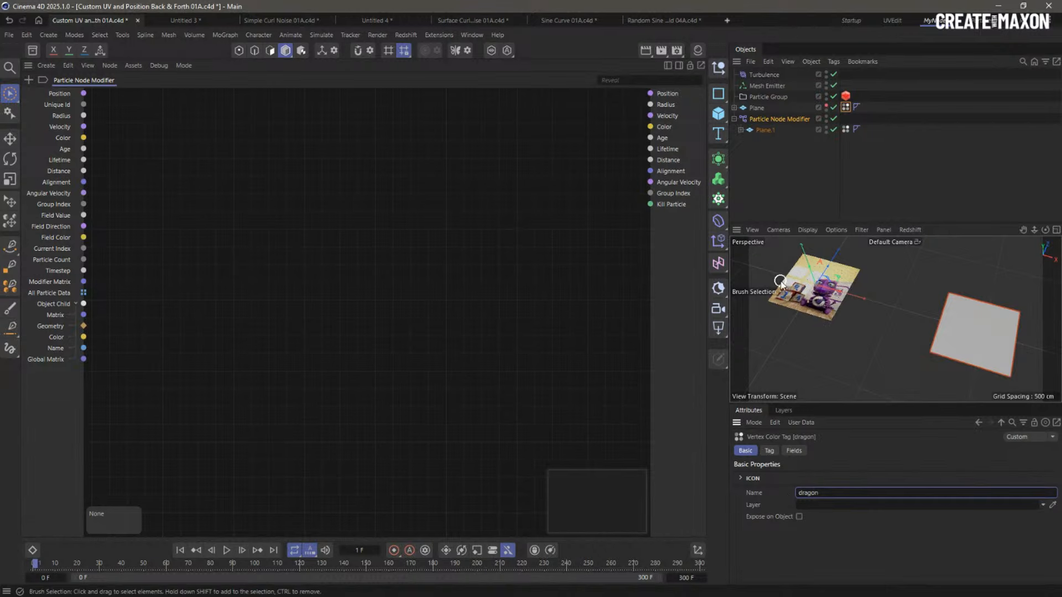
click(760, 130)
click(761, 119)
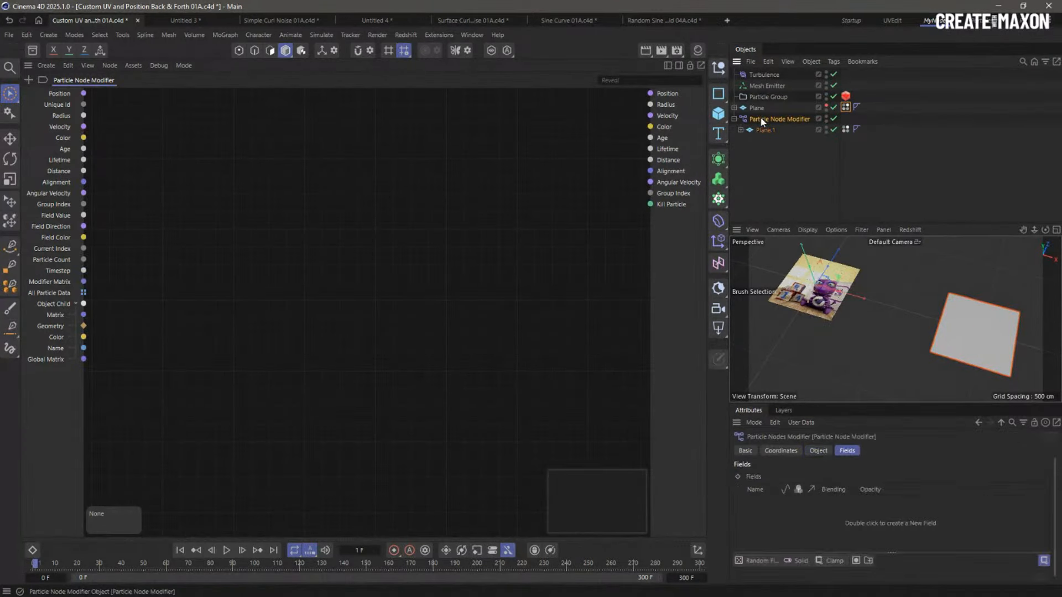
mouse_move(94, 414)
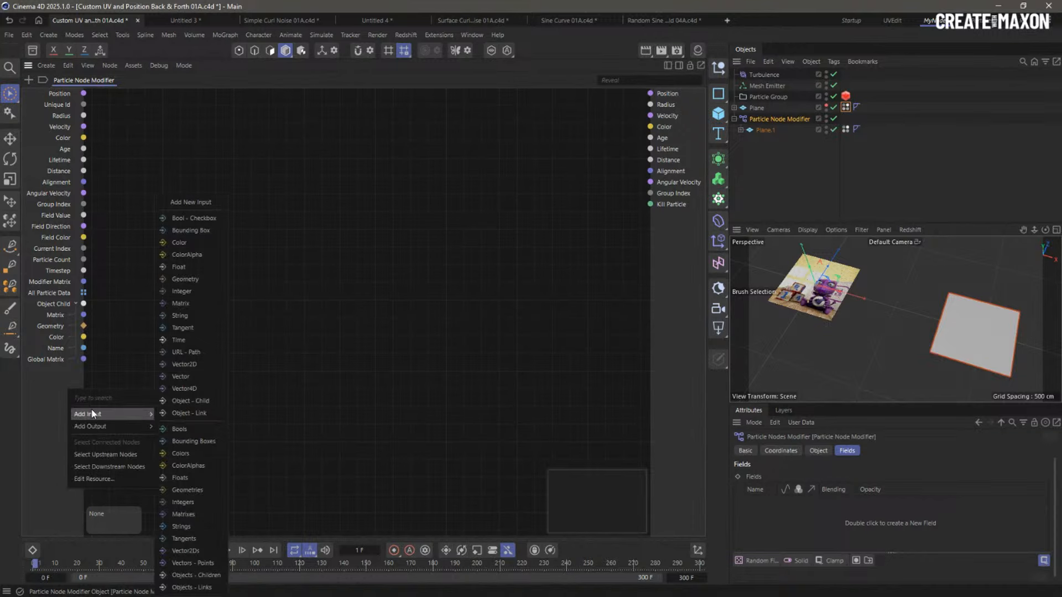
click(307, 408)
click(76, 303)
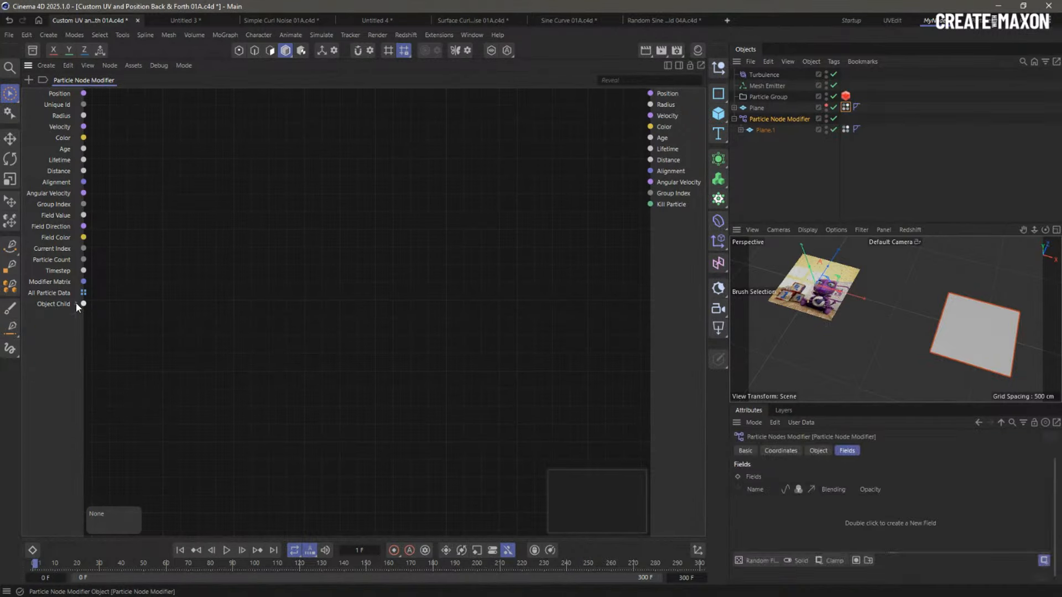
click(76, 304)
Set the Mesh Emitter's emission mode to Points so it emits from the Plane's points
click(745, 87)
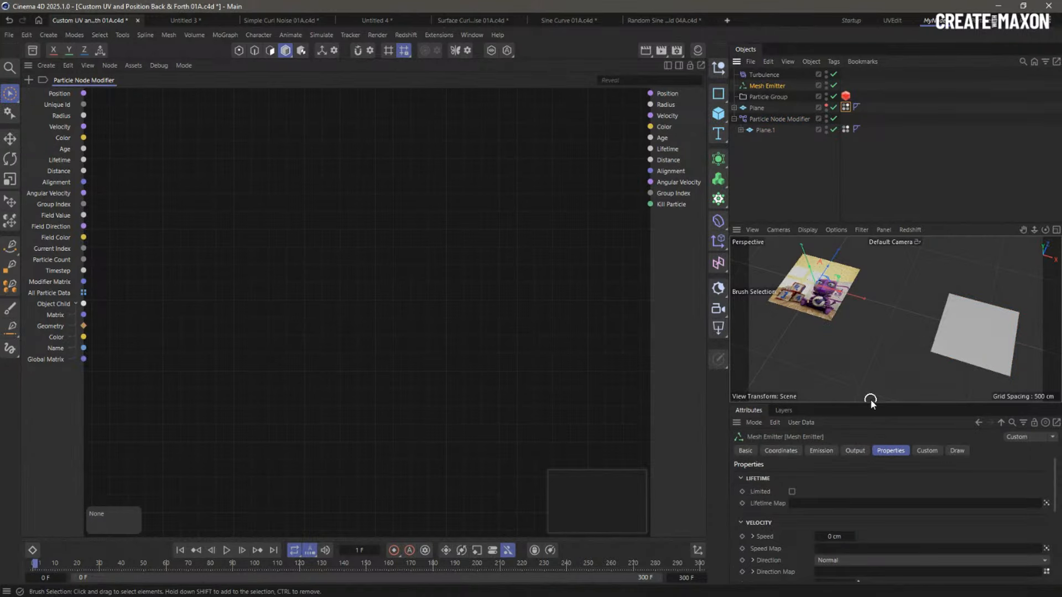
drag(872, 405, 865, 335)
click(822, 380)
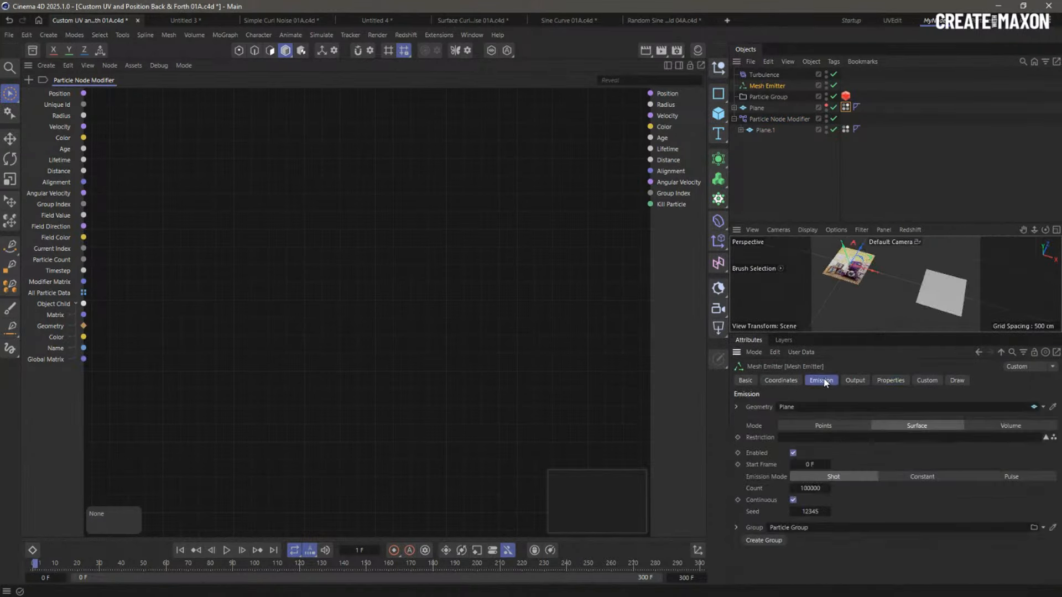
click(832, 426)
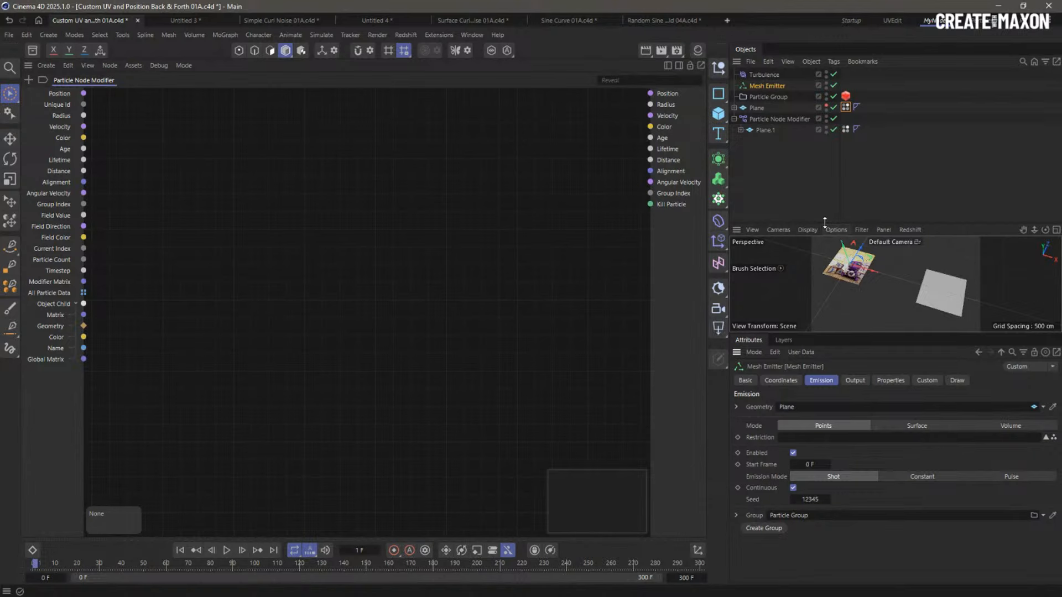
Enlarge the viewport, disable the Turbulence object and play the simulation to inspect the particles on the Plane
drag(824, 224, 824, 184)
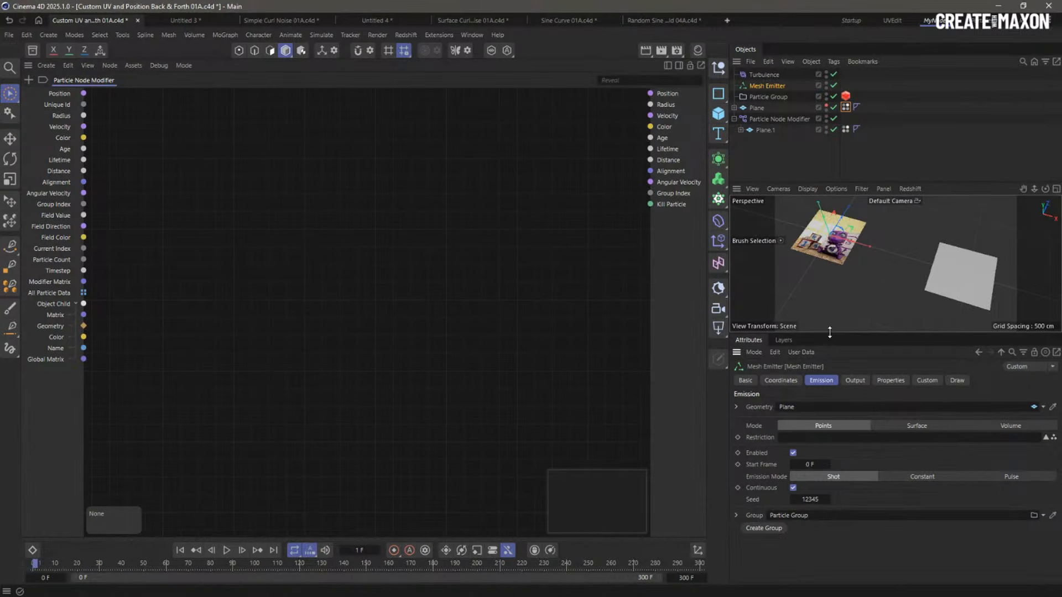
drag(828, 333, 828, 407)
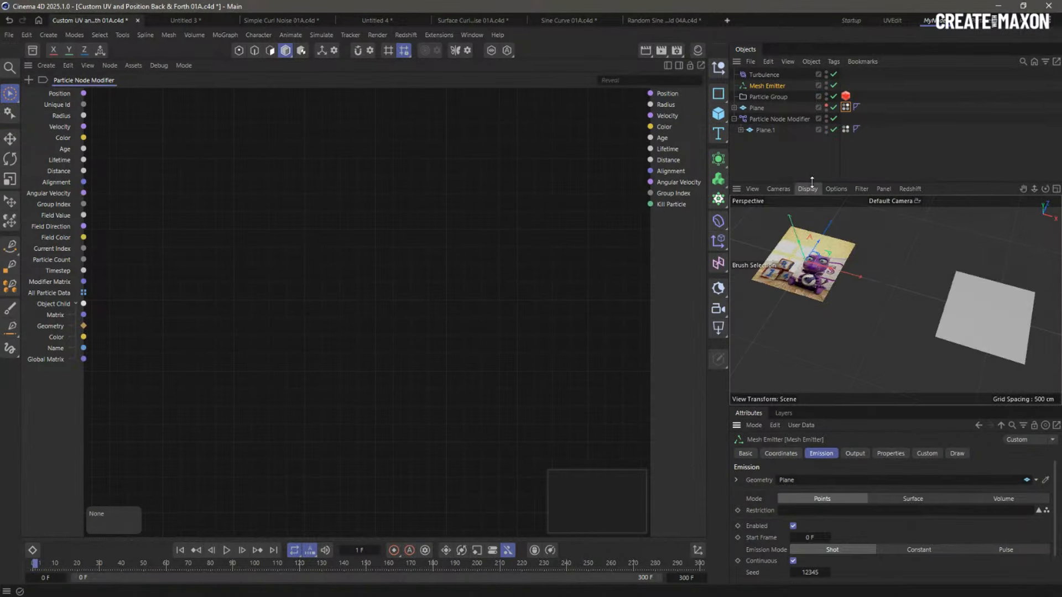
drag(811, 184, 809, 196)
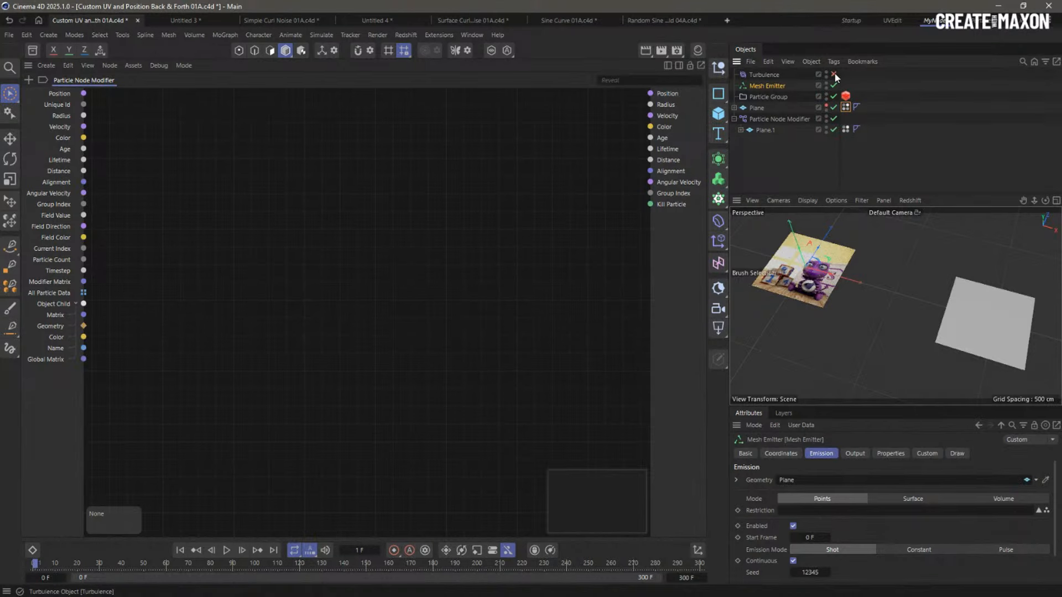
click(226, 551)
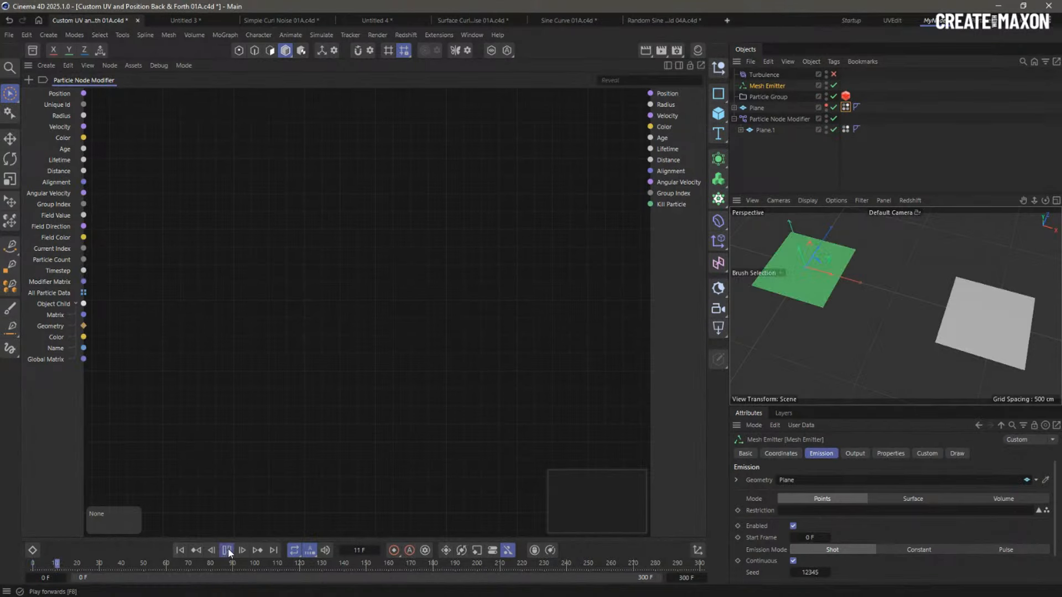
click(227, 550)
click(882, 372)
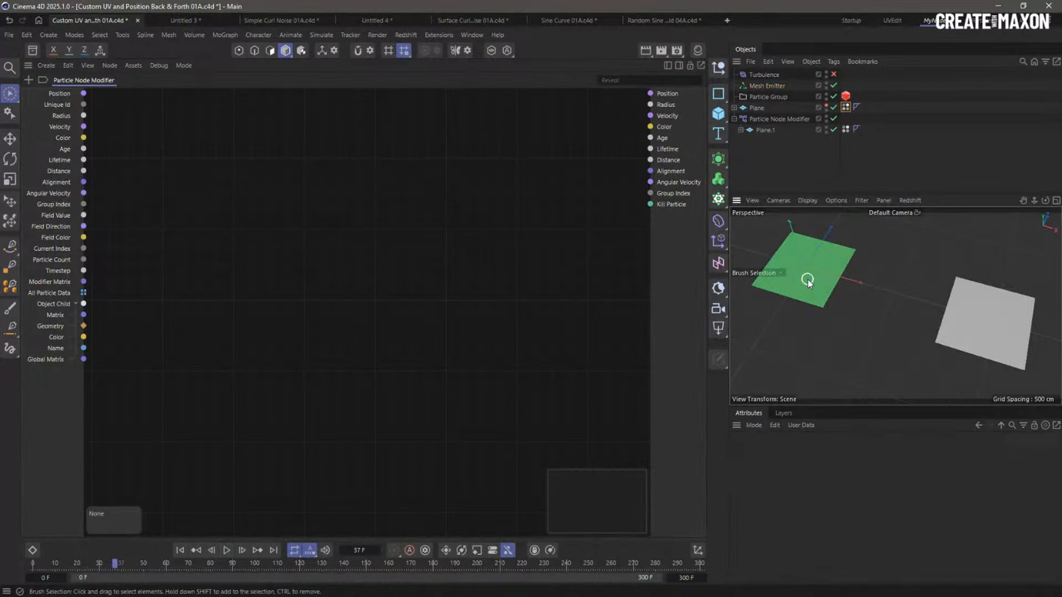
scroll(807, 281, up, 10)
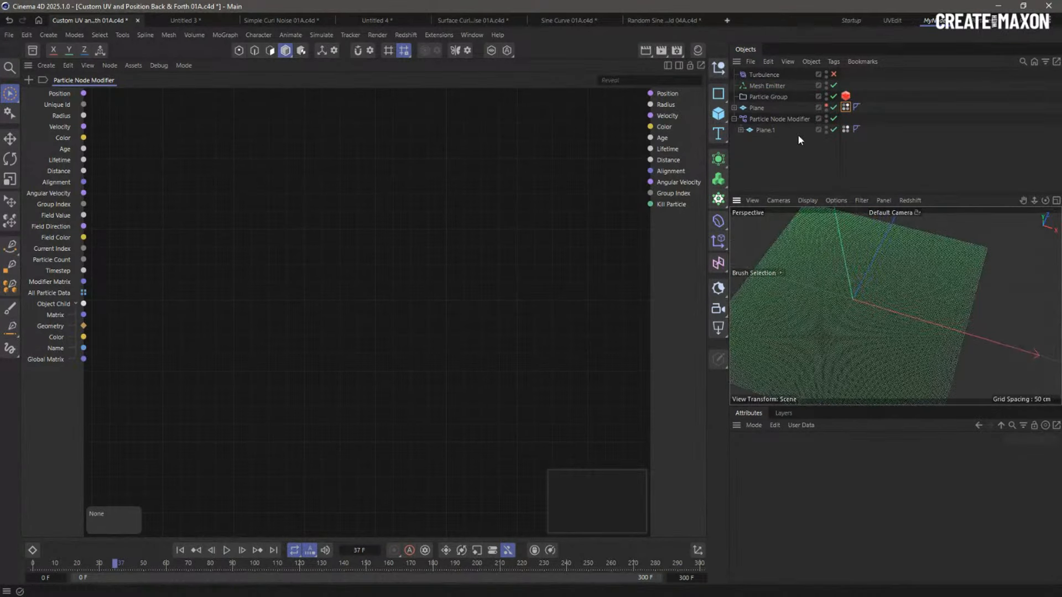
Assign the Plane's dragon vertex color tag as the Mesh Emitter's Color Map and replay the simulation from the start
click(768, 86)
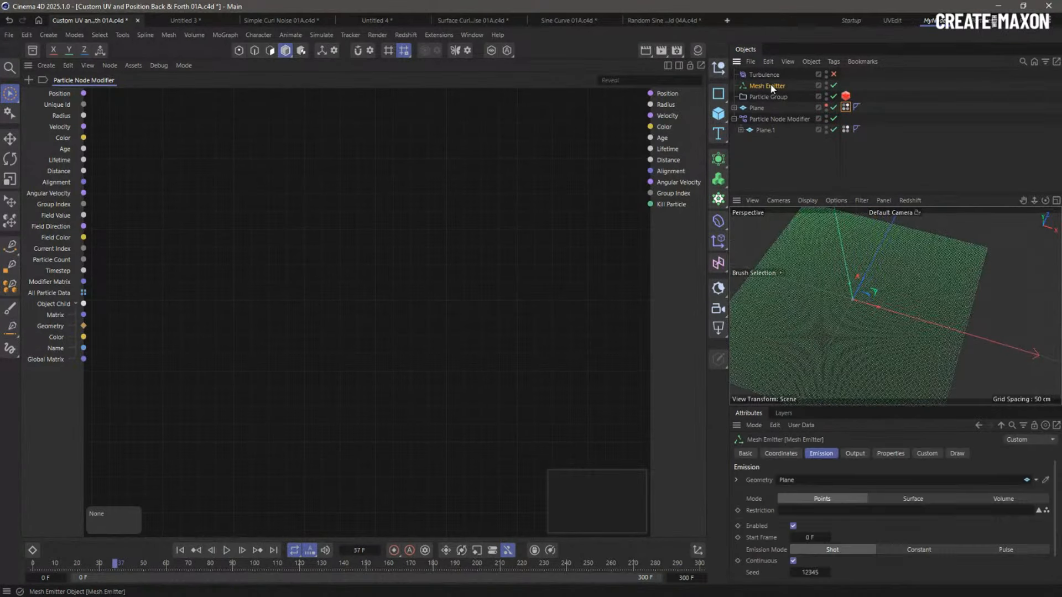
click(885, 453)
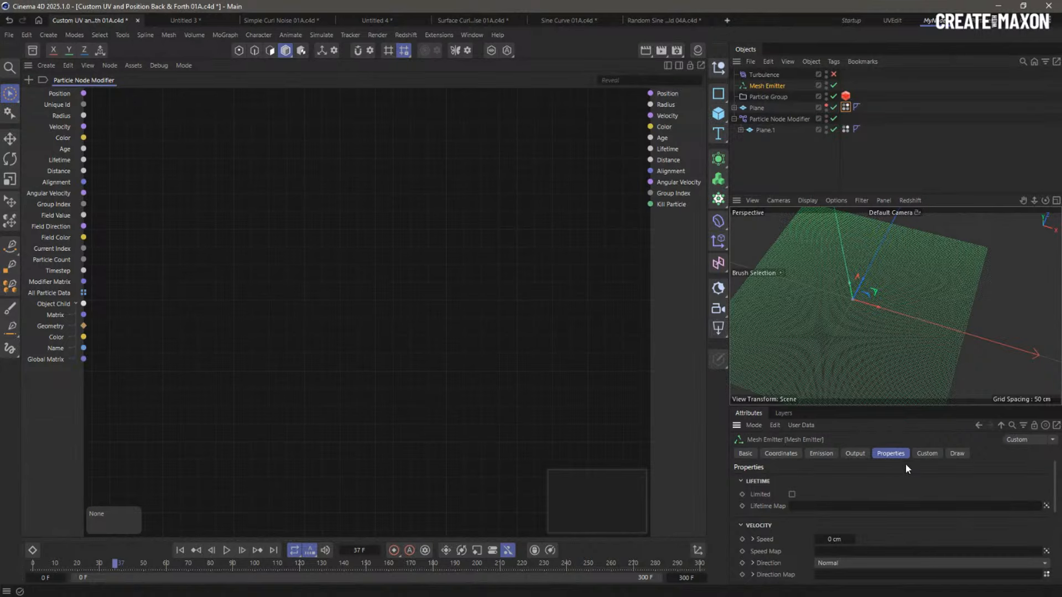
scroll(901, 514, down, 5)
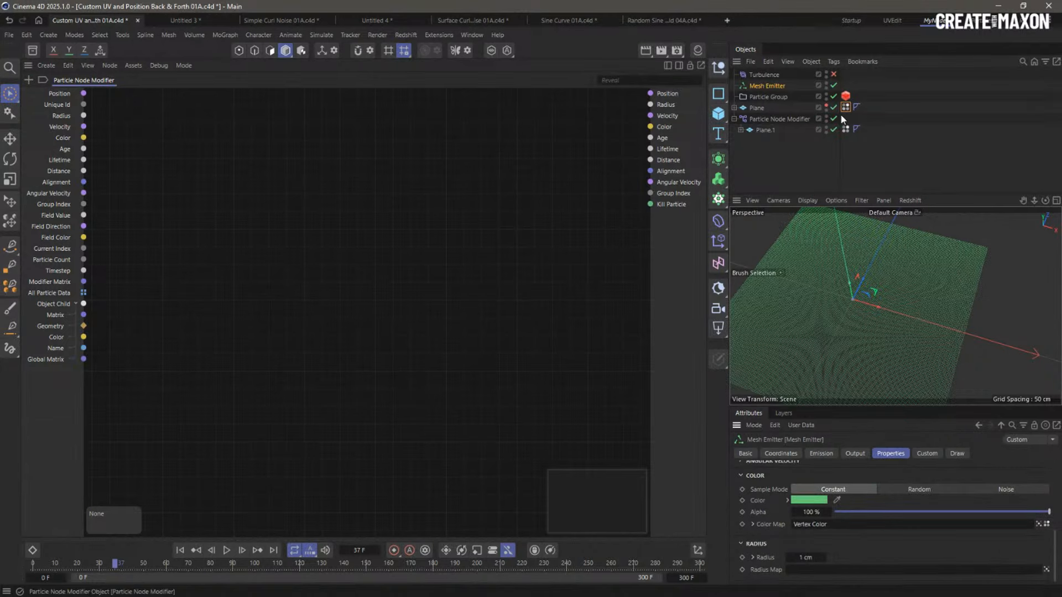
drag(845, 108, 814, 524)
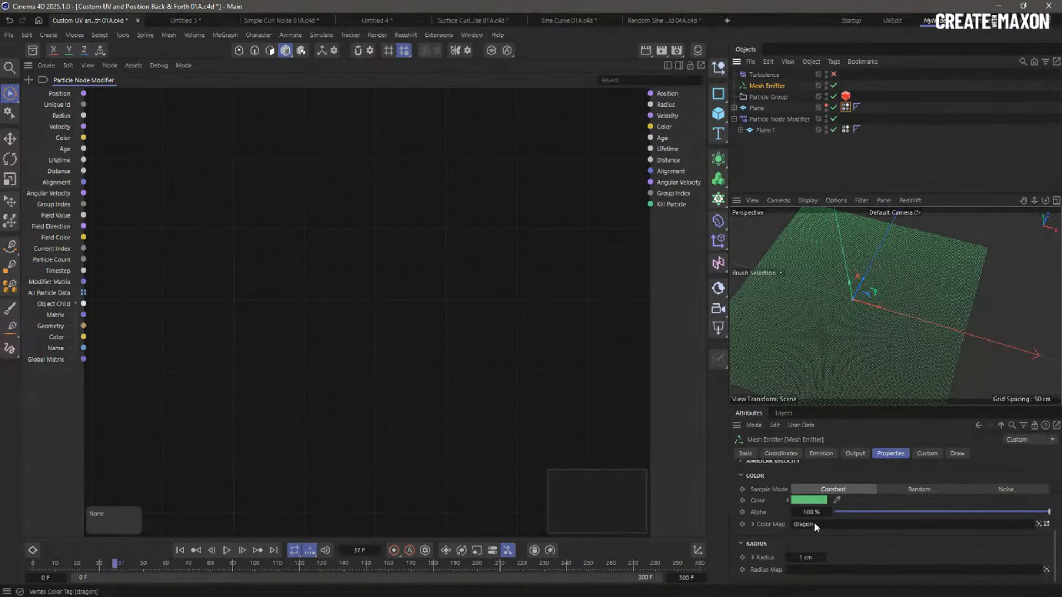
click(181, 550)
click(226, 550)
click(226, 551)
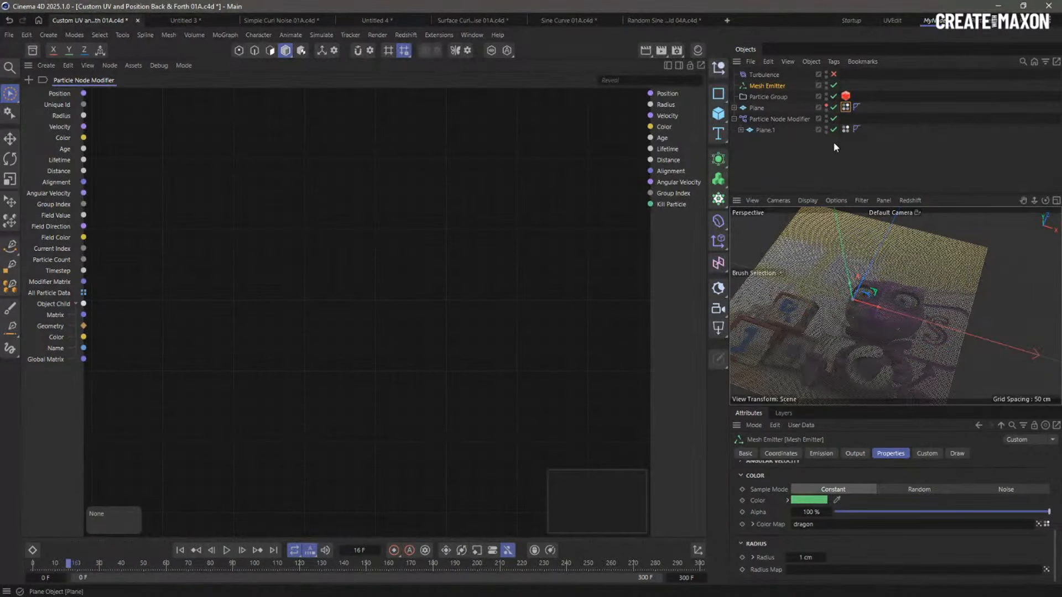
Replay the particle simulation once more and examine the colored particles and the second plane in the viewport
alt+middle_drag(937, 331, 972, 304)
click(181, 551)
click(226, 550)
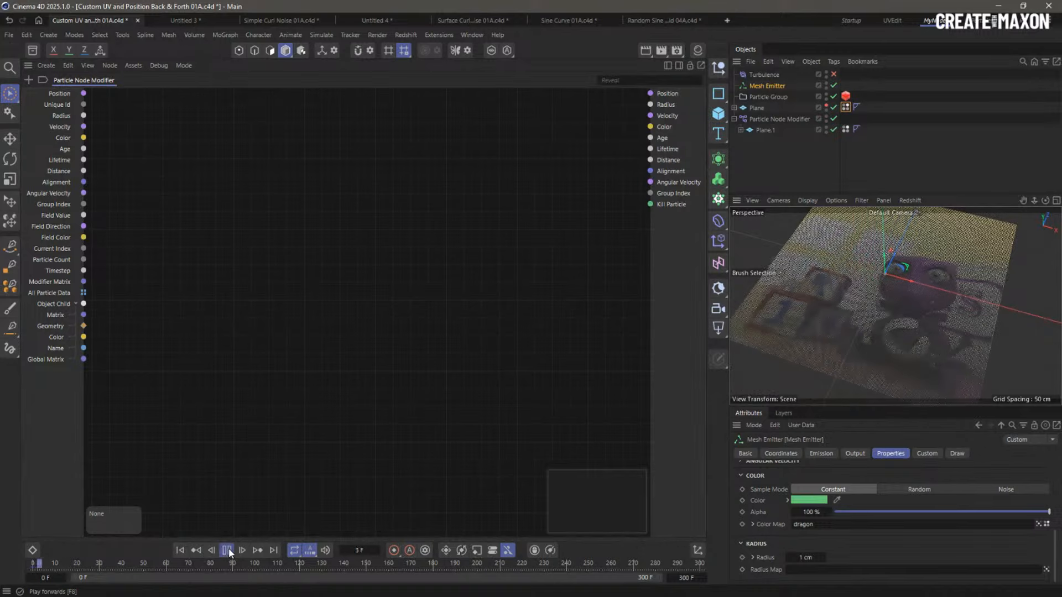
scroll(849, 353, down, 5)
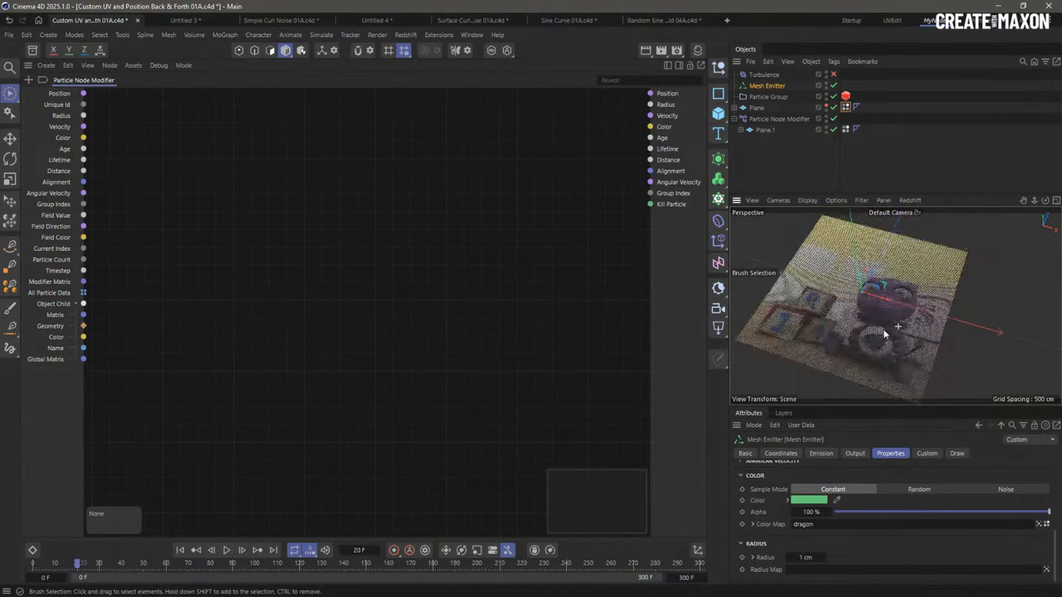
alt+middle_drag(1002, 328, 794, 302)
alt+middle_drag(958, 326, 941, 304)
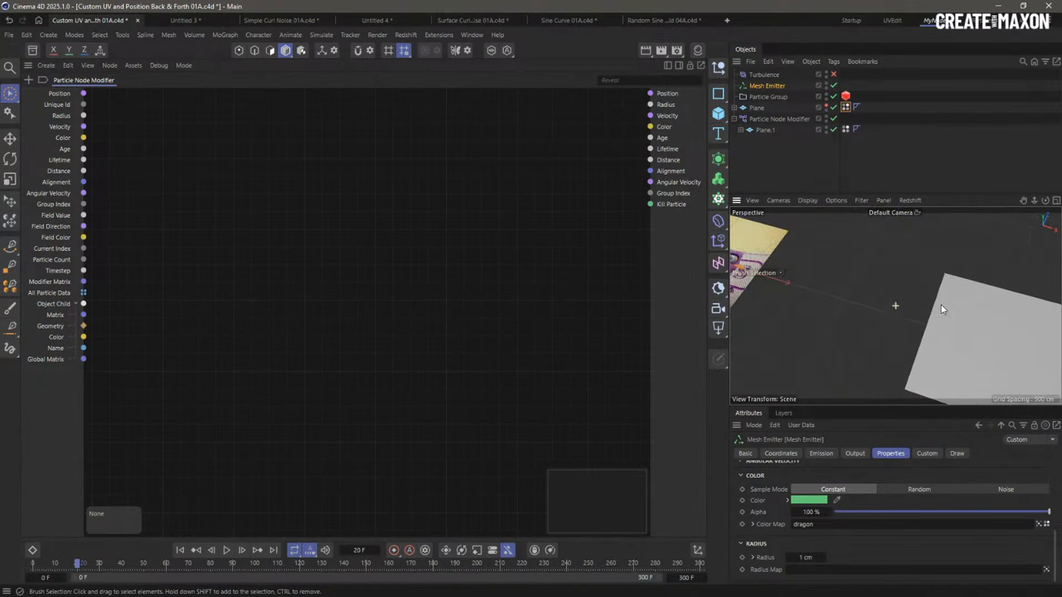
Add a Geometry Property Get node to the Particle Node Modifier graph and feed it the Object Child's Geometry
click(171, 291)
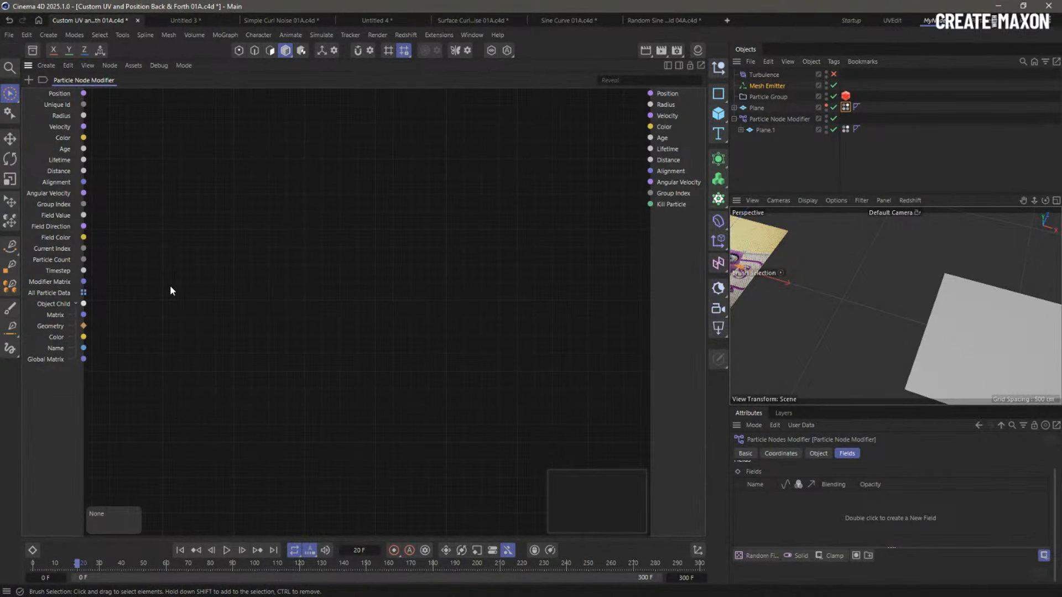
double_click(170, 288)
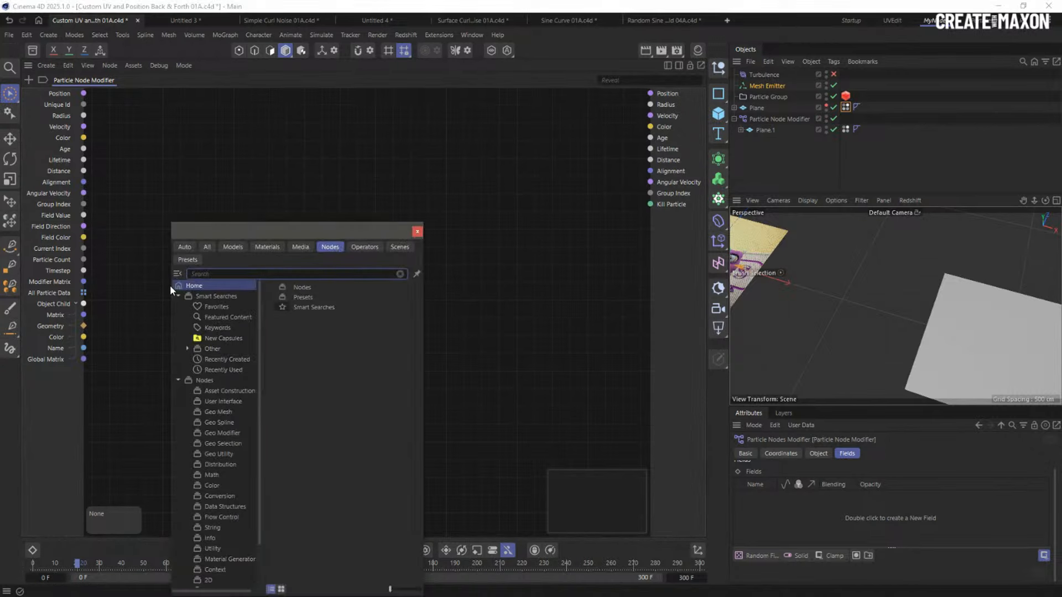
text(ge)
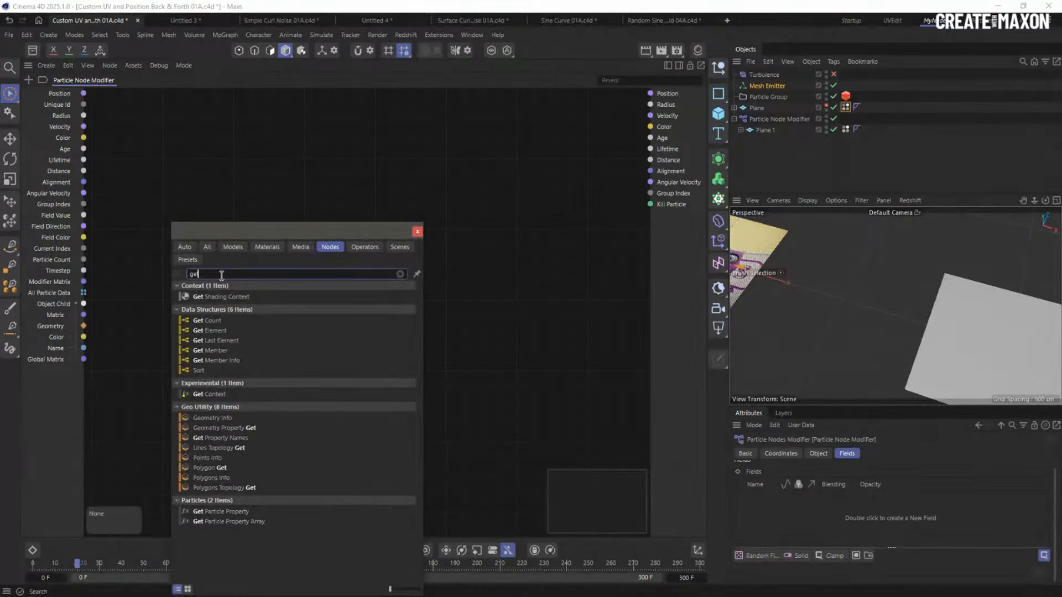
text(t)
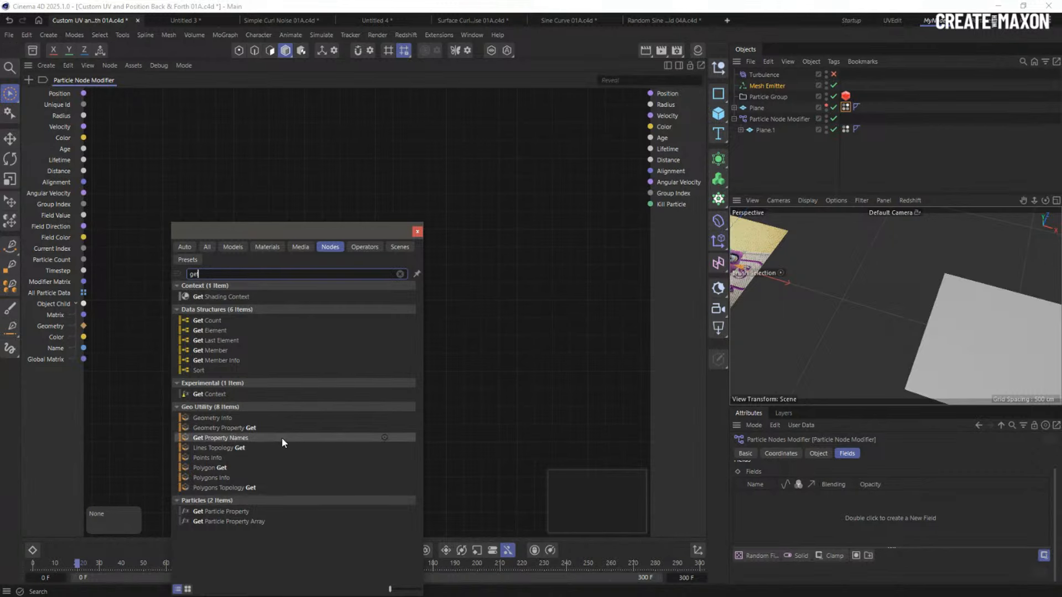
double_click(258, 426)
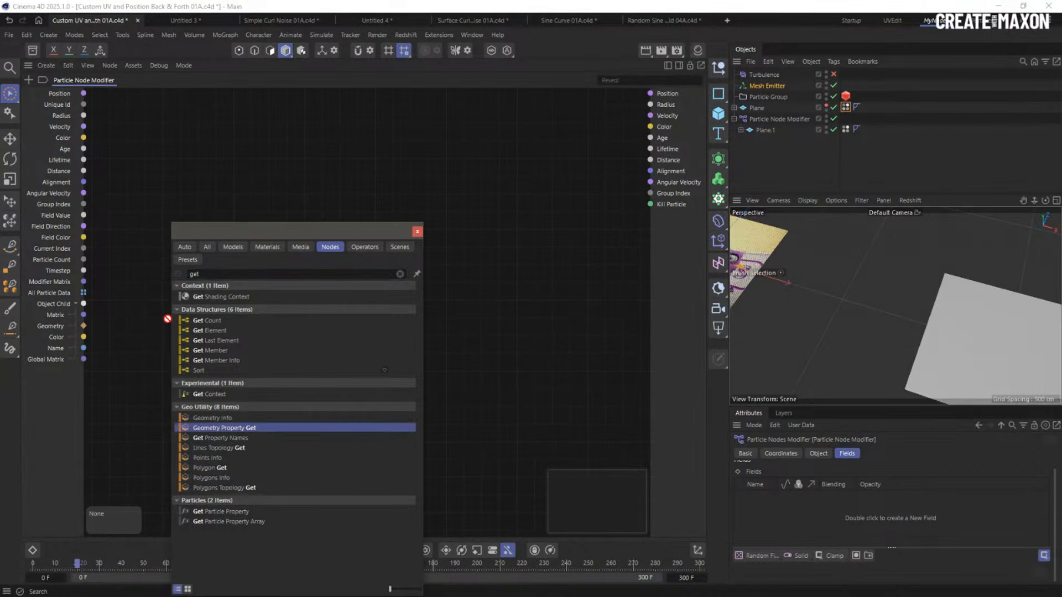
drag(83, 326, 193, 297)
drag(224, 246, 215, 256)
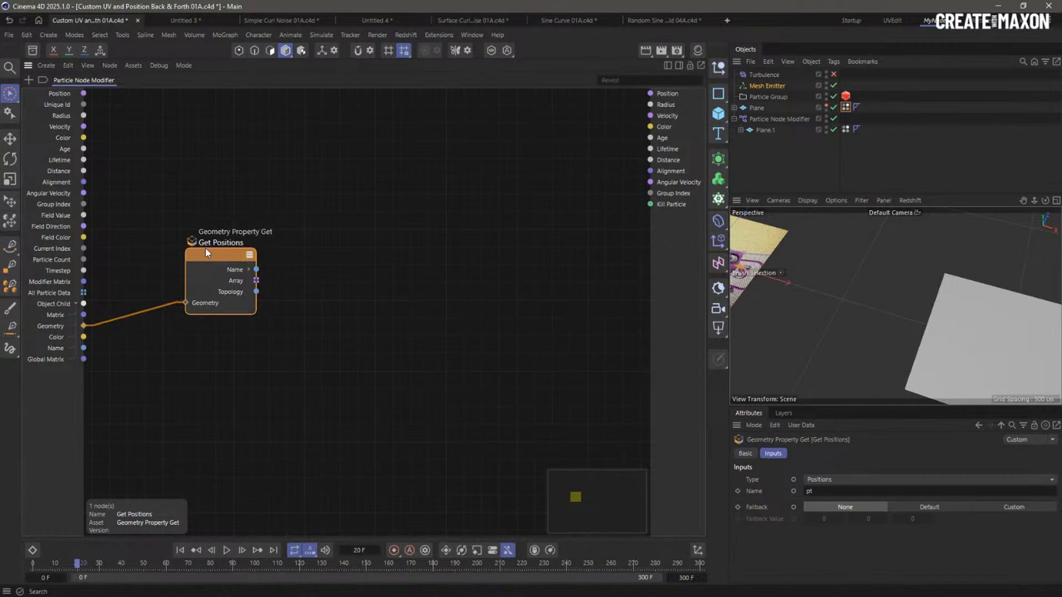
Set the Geometry Property Get node's type to Color Alphas and its name to Plane.1's avatar vertex color tag
click(825, 482)
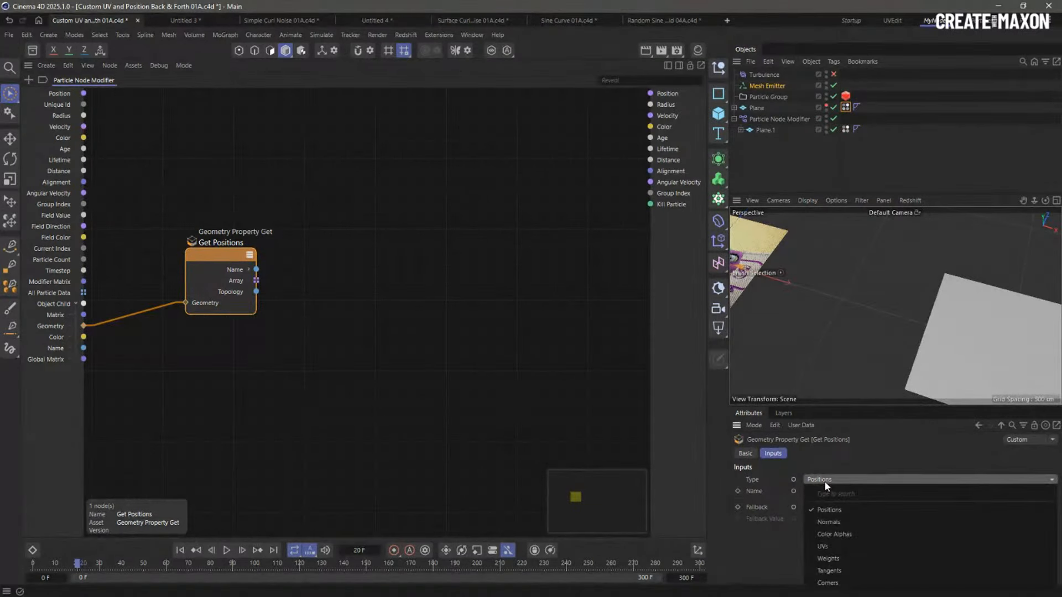
click(856, 541)
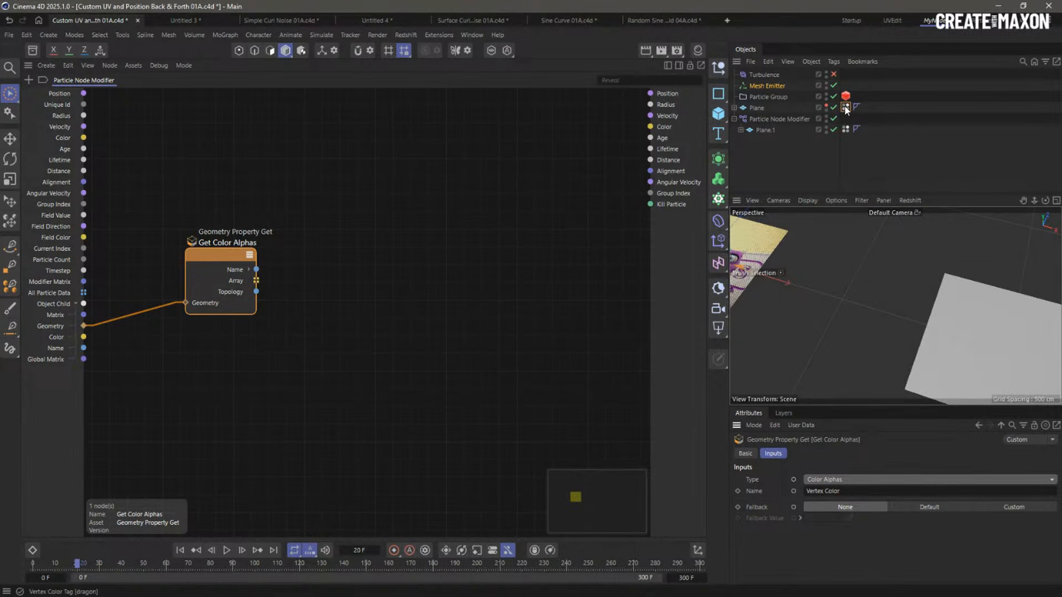
drag(846, 107, 841, 493)
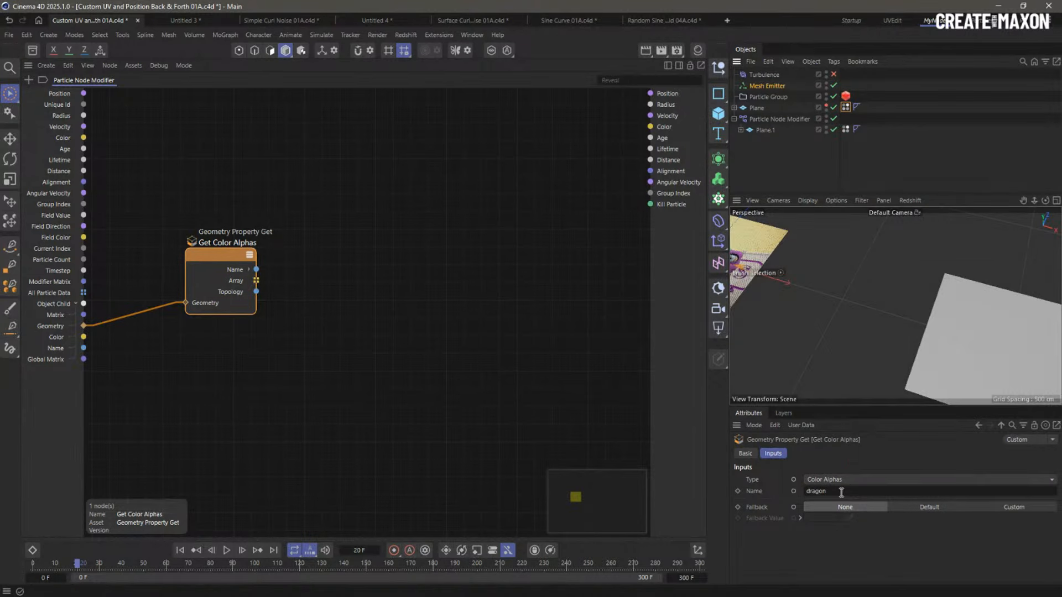
drag(846, 130, 835, 497)
drag(237, 276, 222, 319)
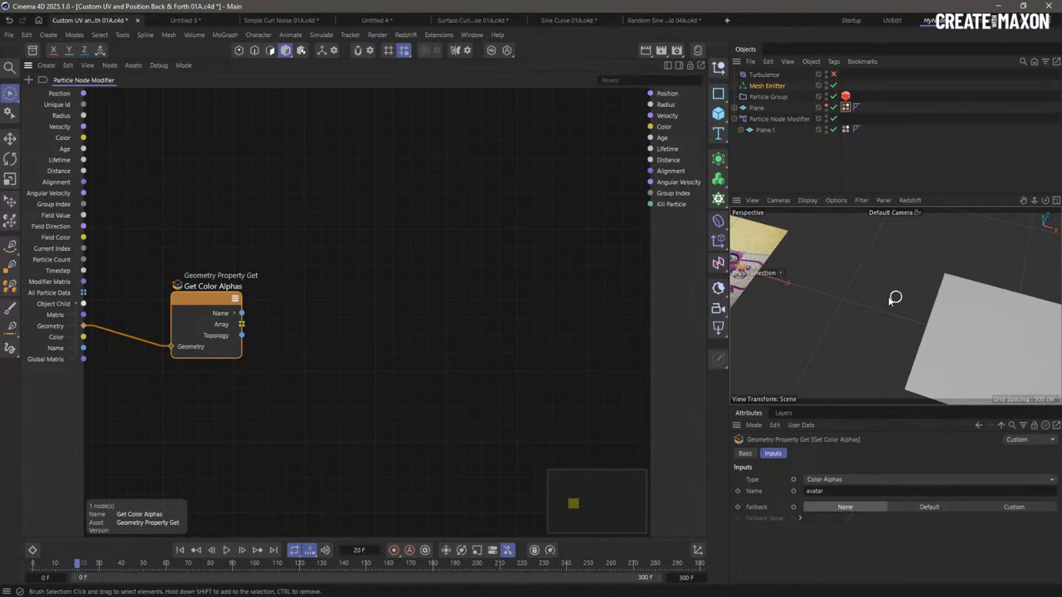
alt+middle_drag(862, 294, 895, 302)
drag(178, 301, 158, 312)
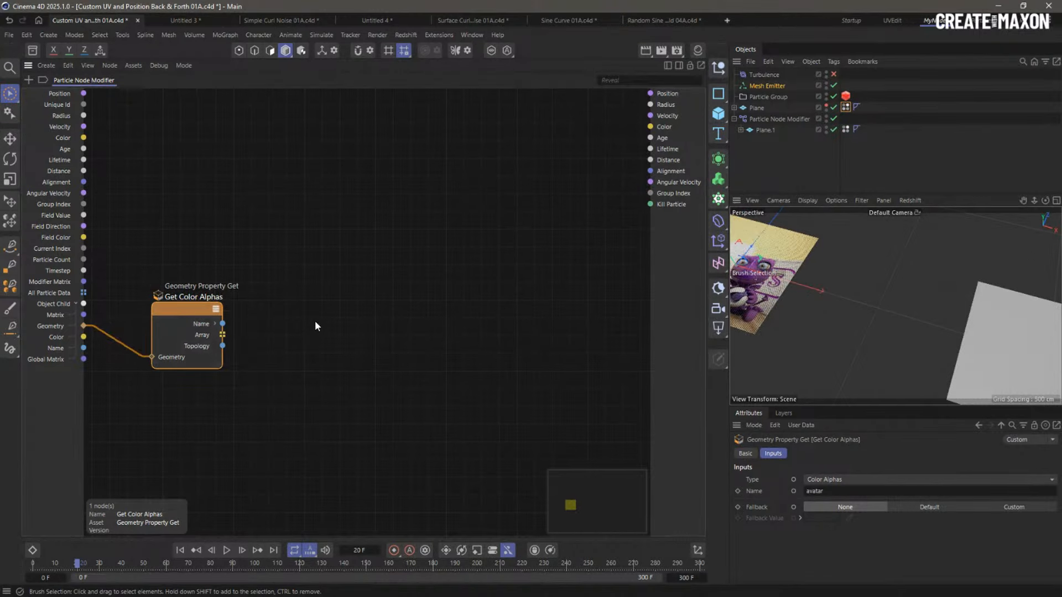
Add a Get Element node and connect the Get Color Alphas array output to its Array input
double_click(314, 321)
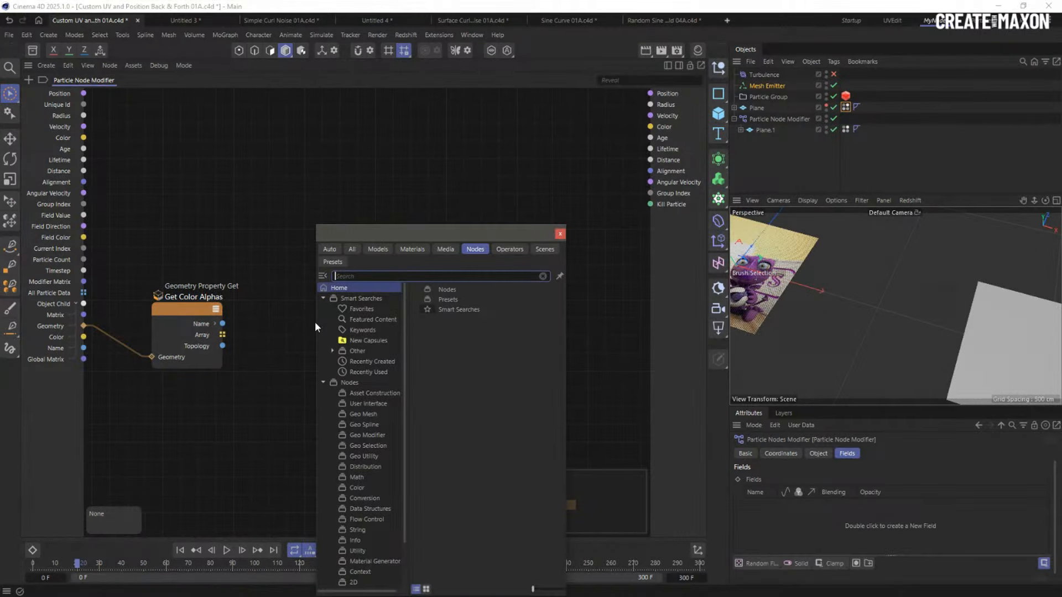
text(get element)
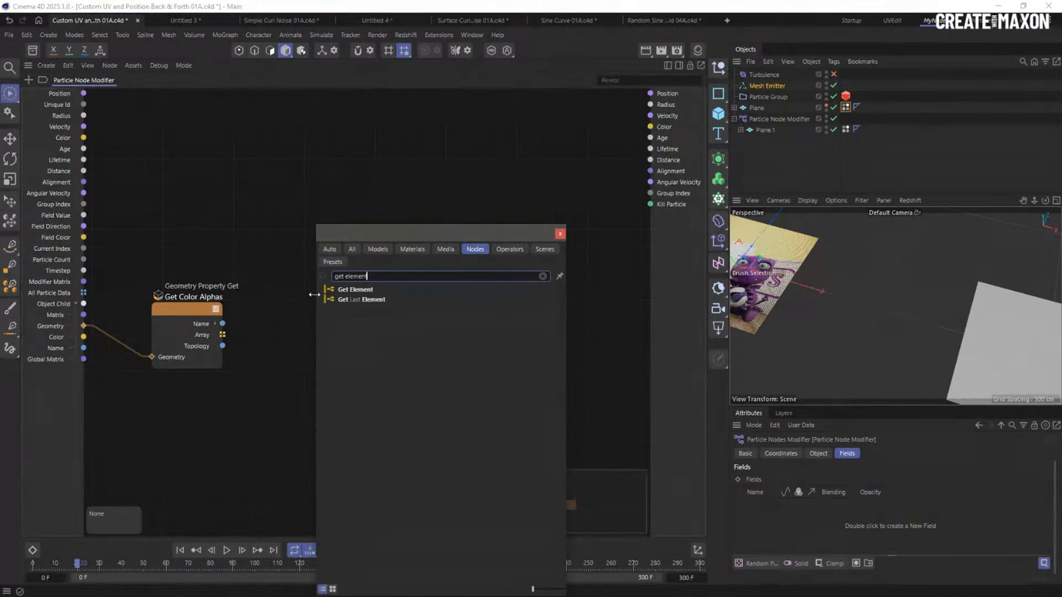
key(Down)
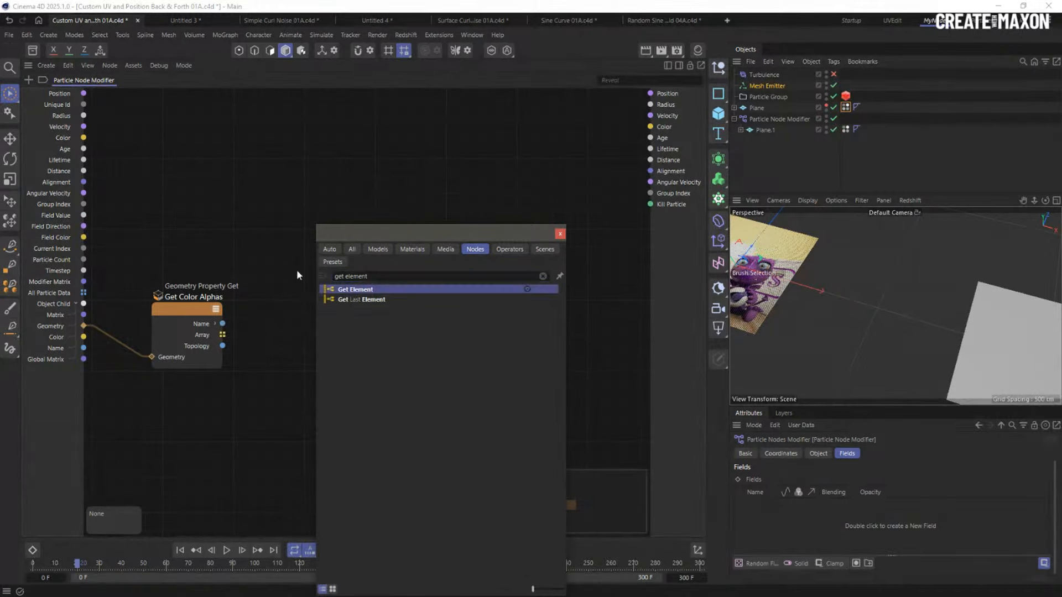
key(Return)
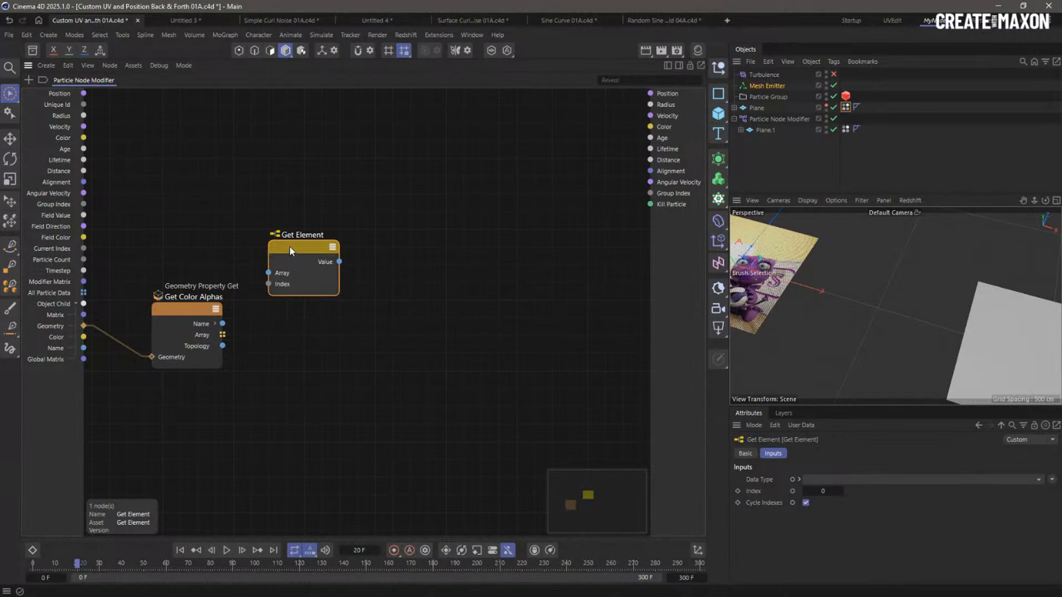
drag(290, 249, 303, 294)
drag(223, 334, 316, 268)
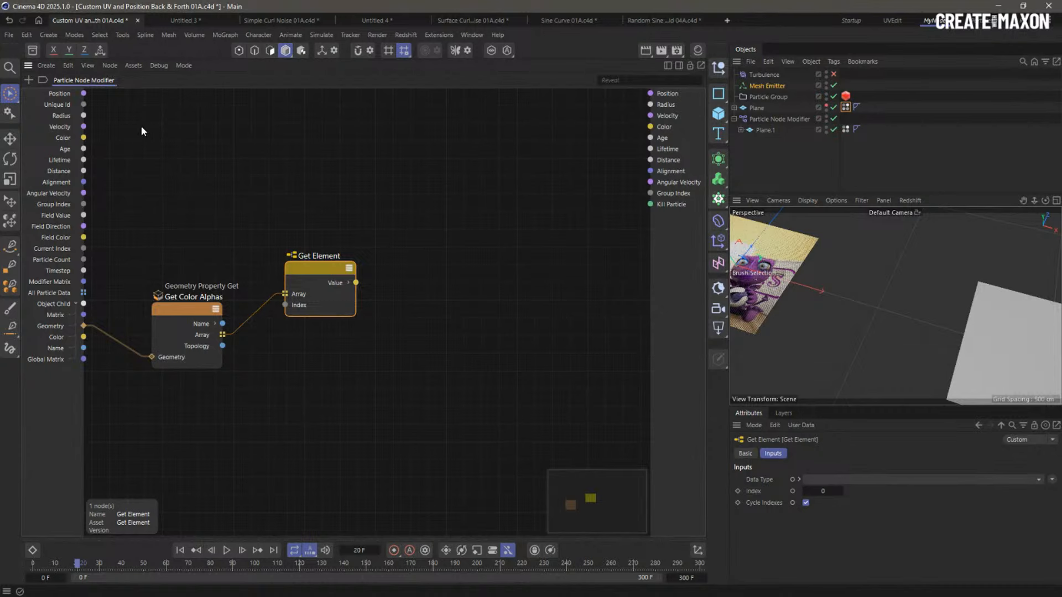
Connect Unique Id to Get Element's Index and its Value to the particle Color output, and advance one frame
drag(84, 105, 293, 316)
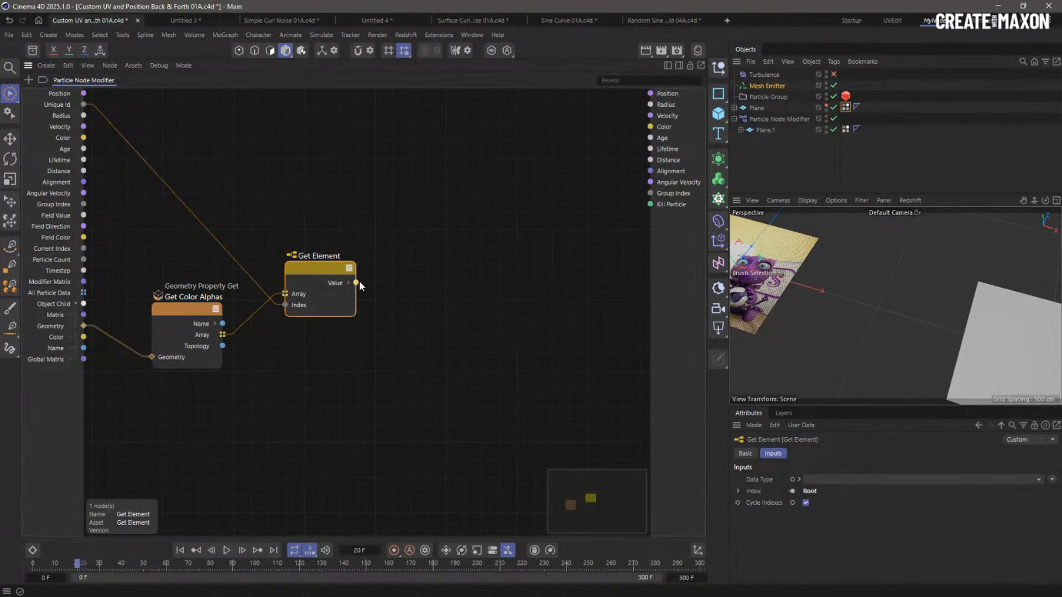
drag(356, 283, 651, 128)
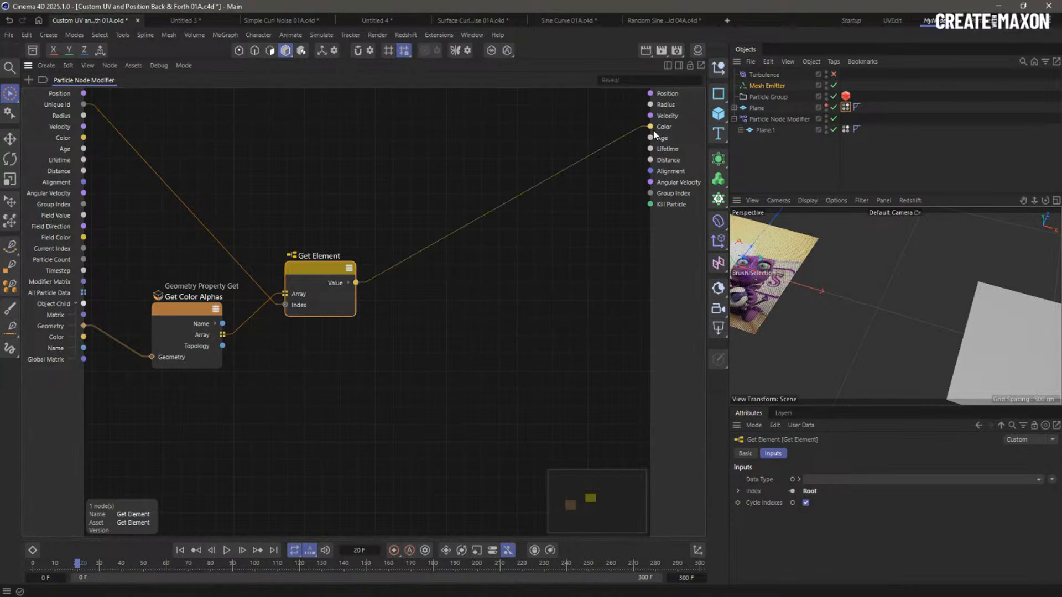
click(242, 550)
alt+middle_drag(774, 323, 851, 330)
alt+right_drag(850, 330, 875, 294)
scroll(875, 299, down, 8)
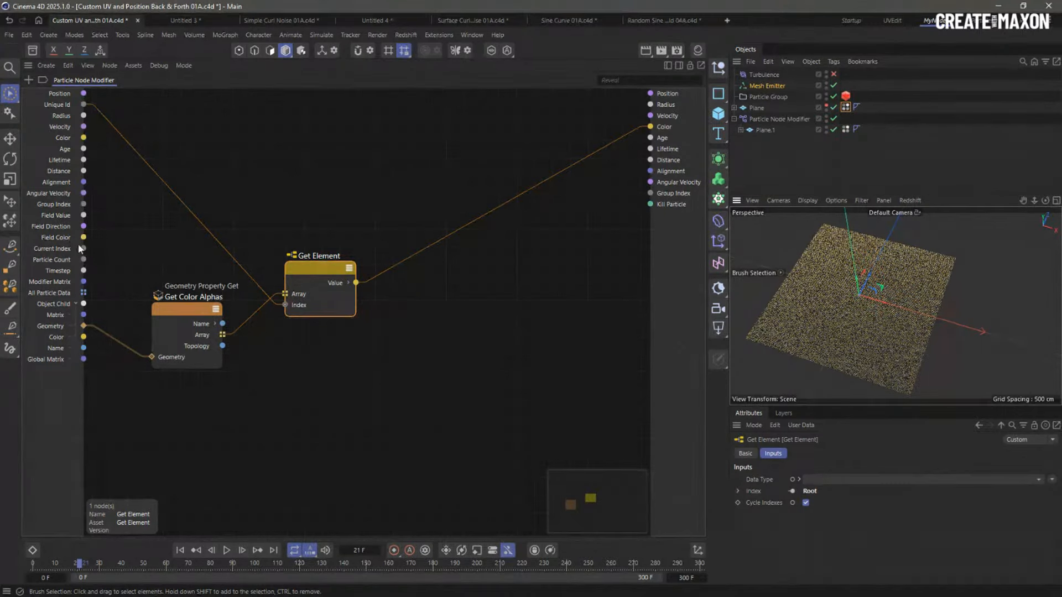
Replace Get Element's Index input with Current Index and advance the simulation two frames from the start
drag(84, 250, 285, 305)
click(180, 551)
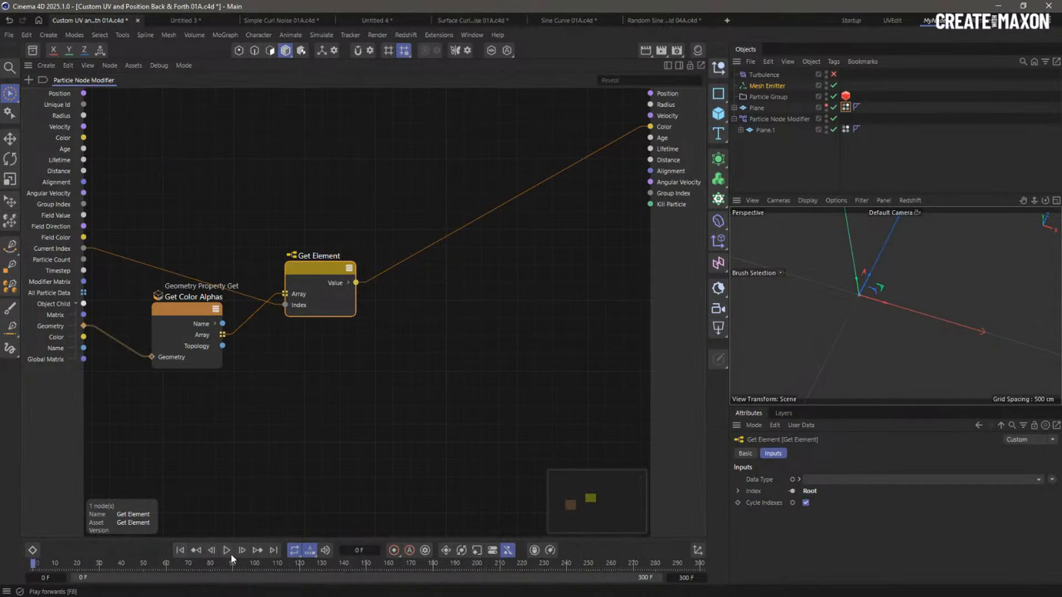
click(243, 551)
click(242, 550)
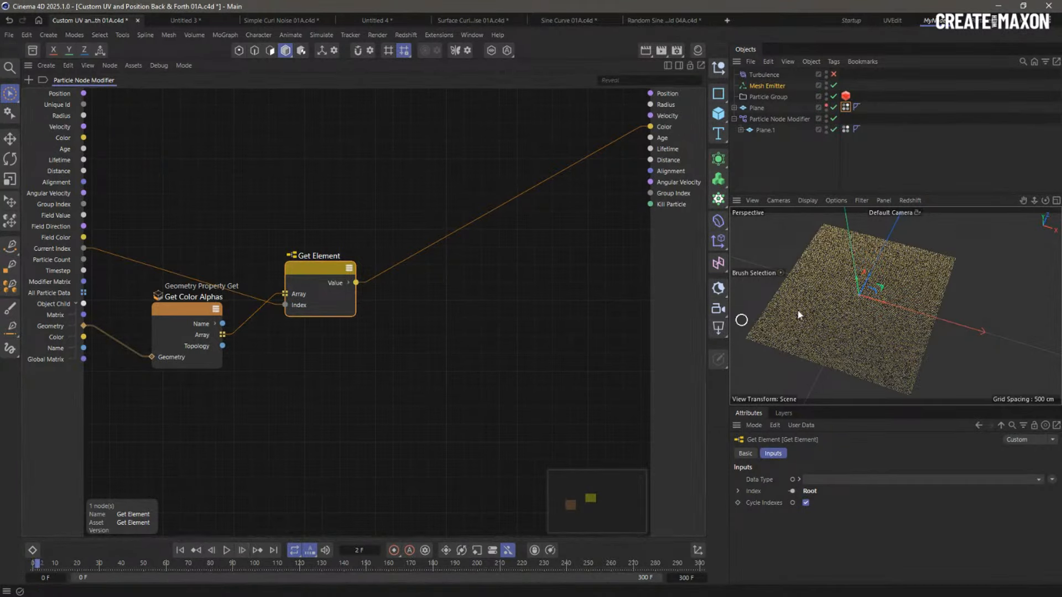
scroll(895, 310, up, 8)
alt+drag(927, 312, 863, 286)
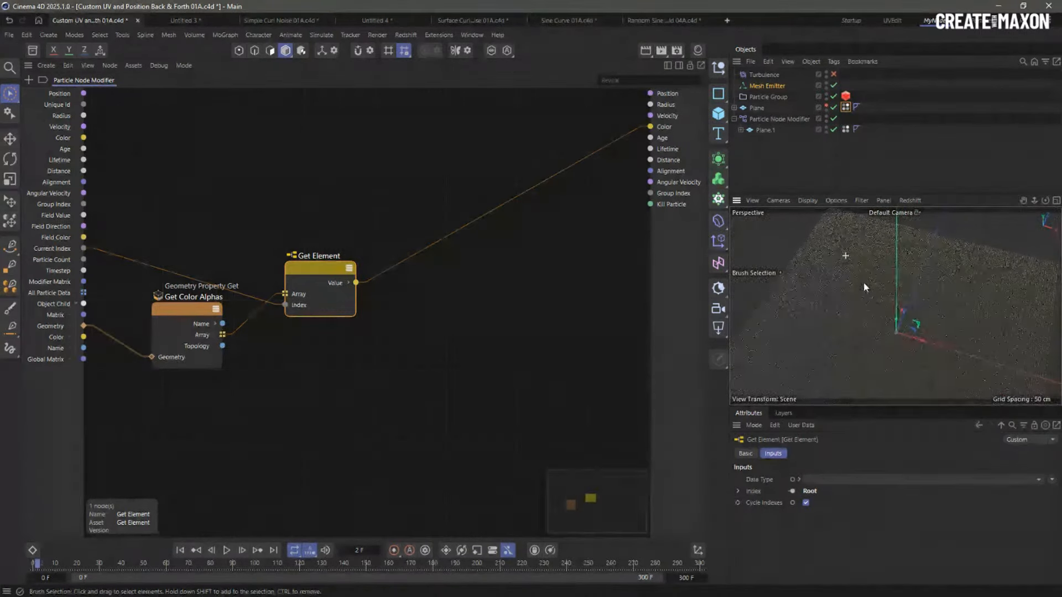
Set the Particle Group's draw size to 1.5 and deselect it to inspect the particle colors
click(769, 97)
click(856, 502)
click(856, 503)
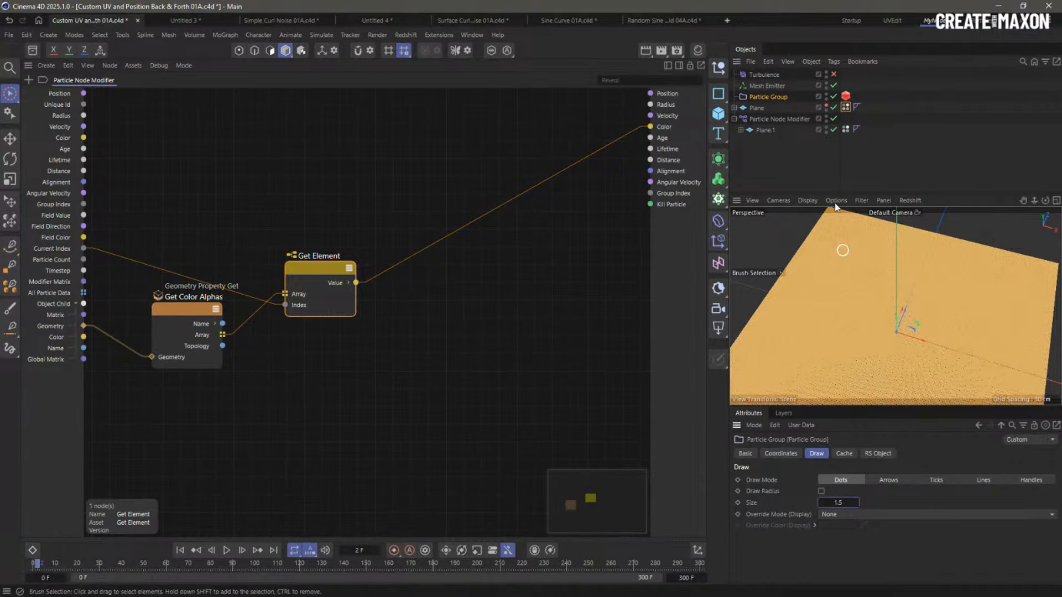
click(818, 161)
alt+drag(848, 301, 850, 322)
scroll(851, 322, down, 5)
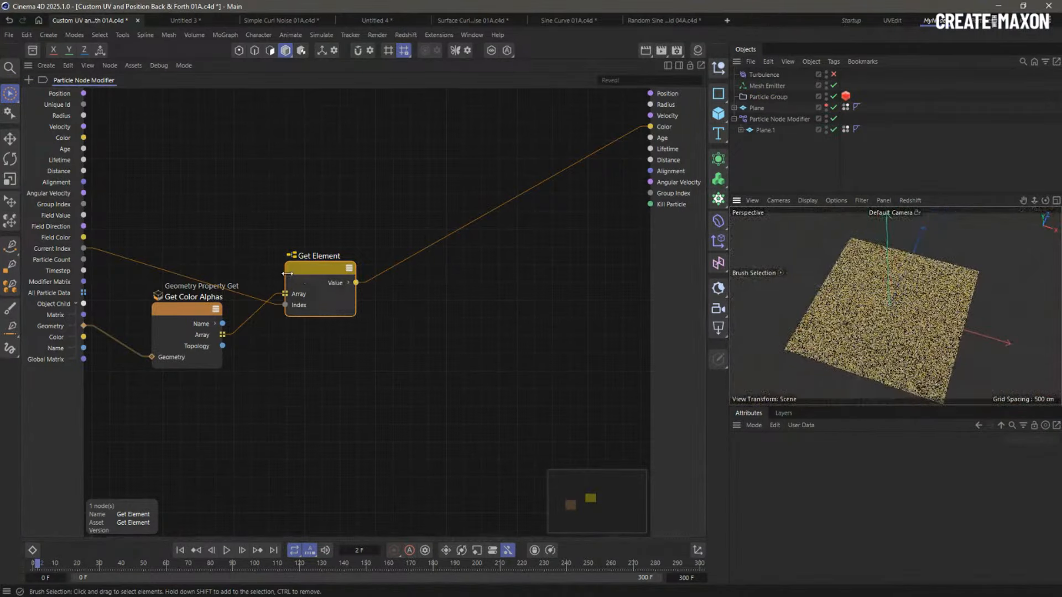
Compare the particle colors by playing from the start with the Particle Node Modifier disabled, re-enabling it and stepping one frame from the start
drag(313, 275, 321, 248)
drag(194, 311, 199, 328)
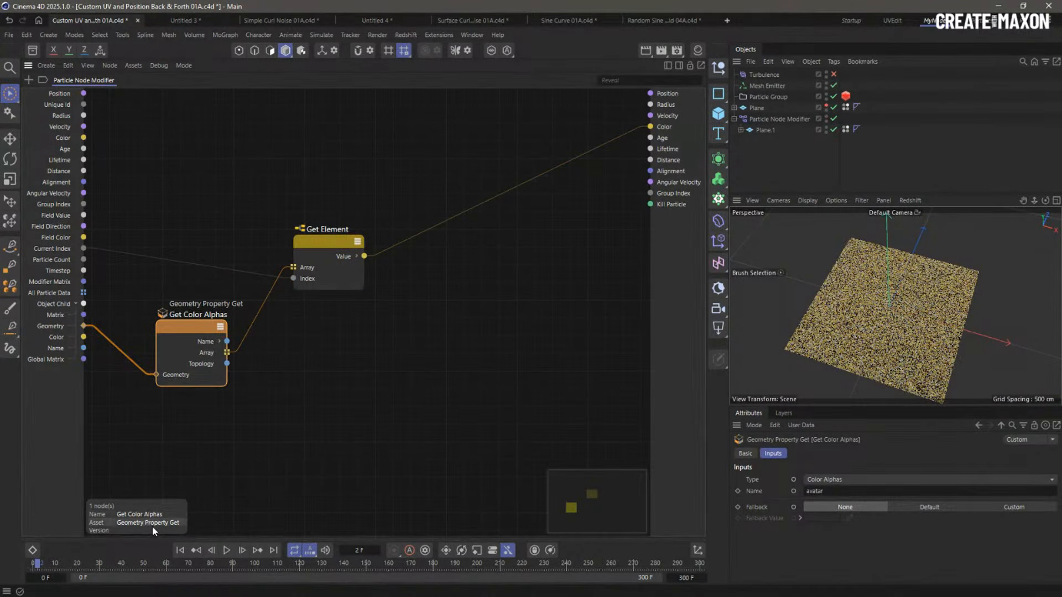
click(181, 551)
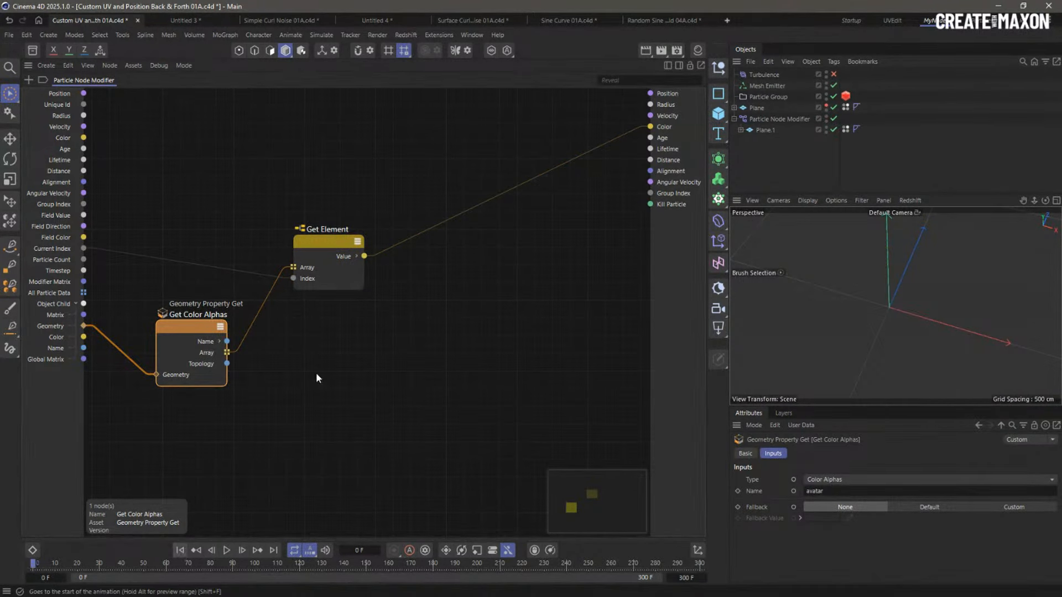
click(834, 119)
click(232, 551)
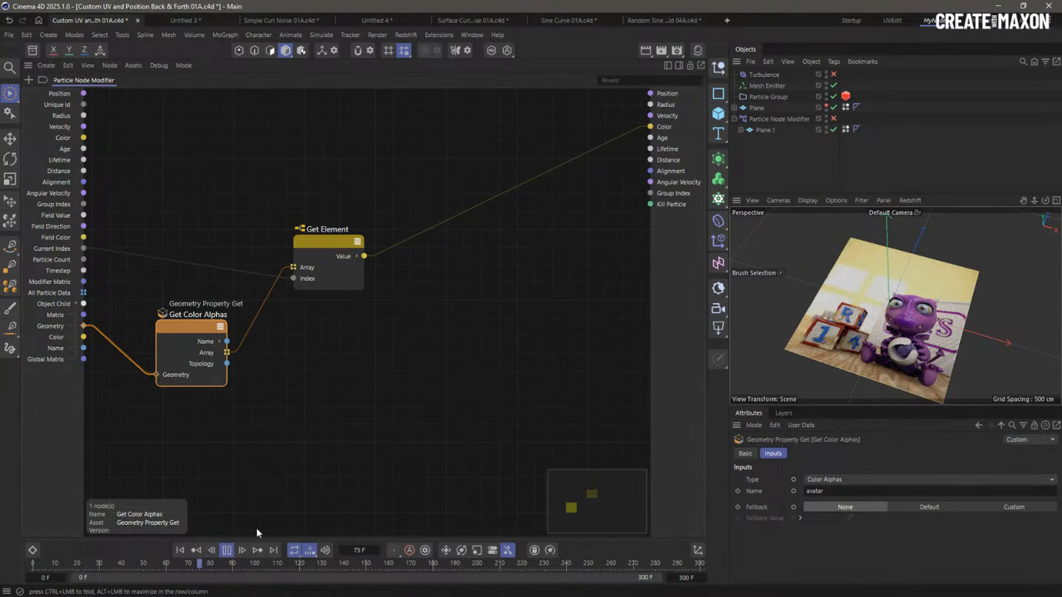
click(181, 550)
click(834, 119)
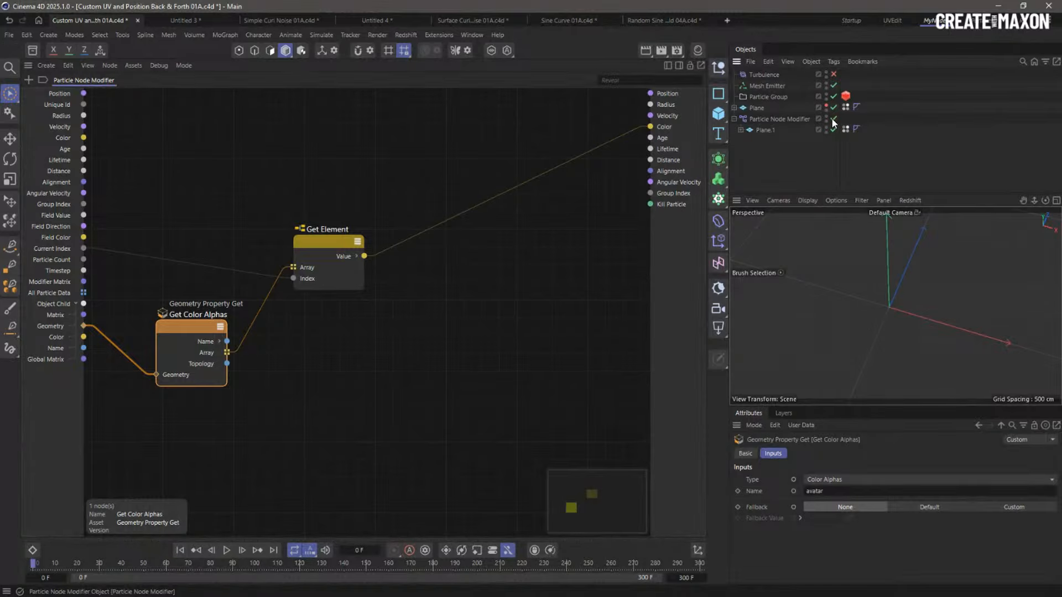
click(242, 551)
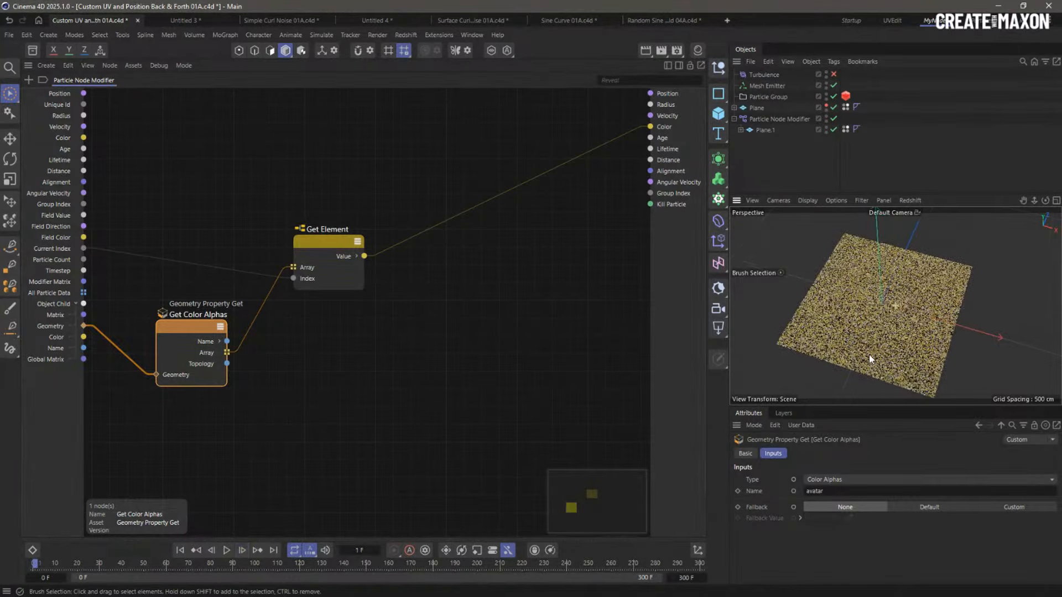
alt+middle_drag(871, 354, 834, 354)
alt+right_drag(823, 310, 838, 355)
alt+middle_drag(838, 355, 898, 352)
Examine Plane and Plane.1 with their dragon and avatar vertex color tags, and compare them with the particles and the Get Color Alphas node
click(756, 109)
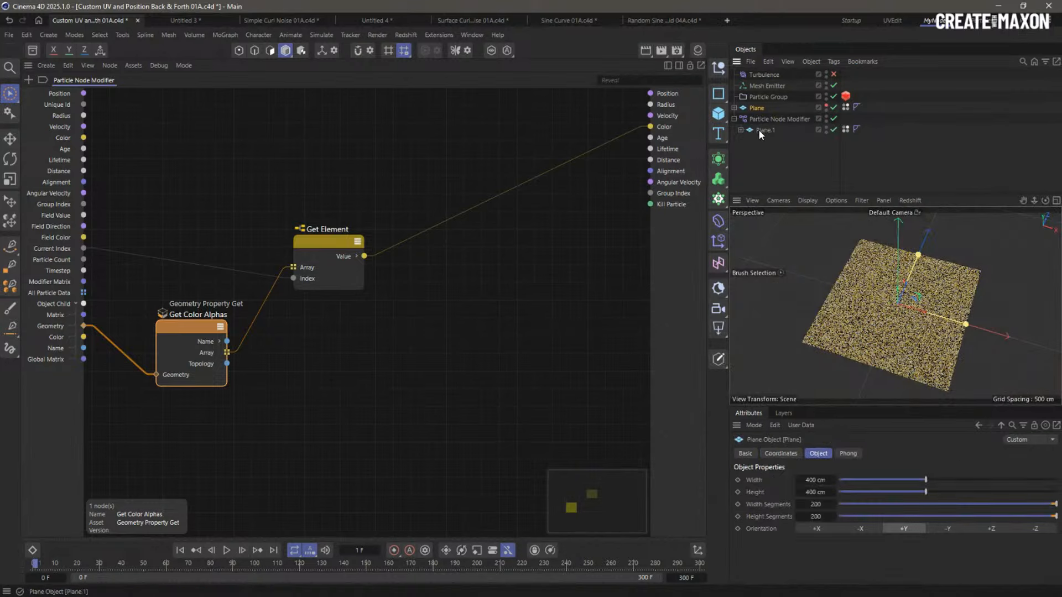
click(763, 131)
drag(334, 244, 341, 217)
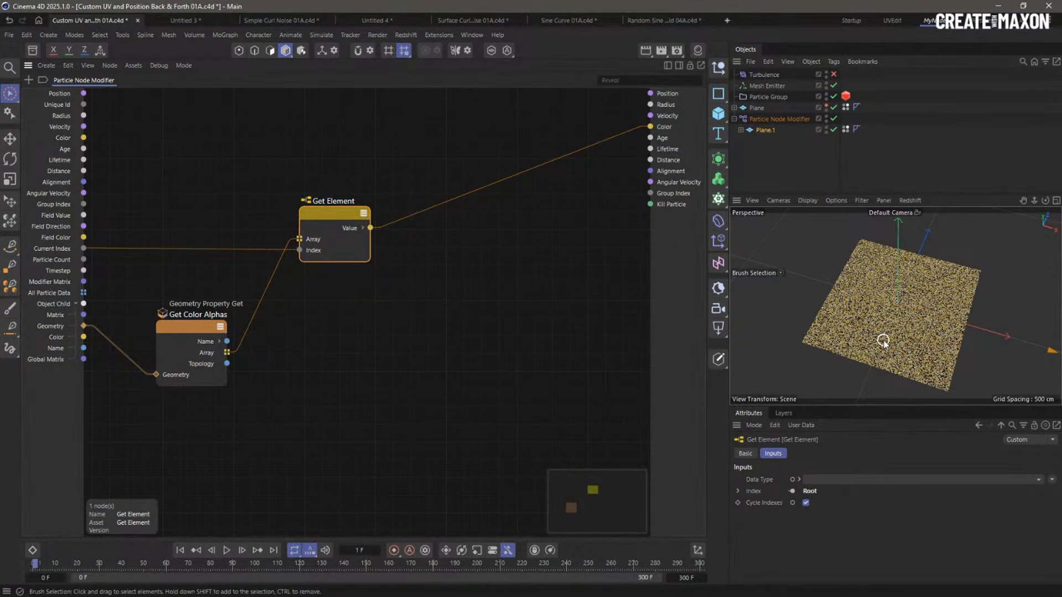
scroll(899, 321, down, 2)
alt+middle_drag(871, 311, 802, 292)
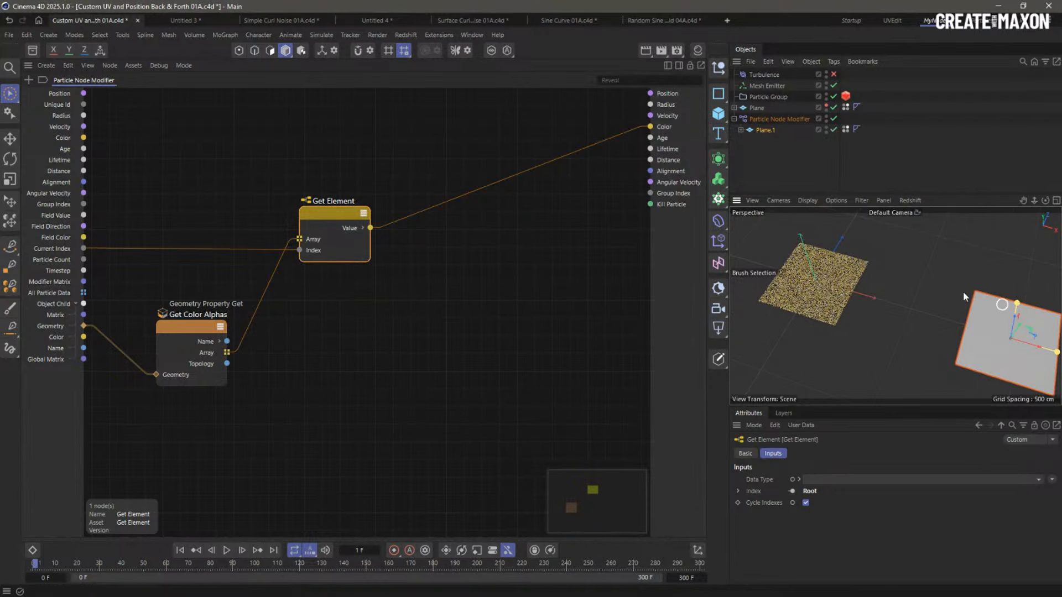
click(845, 129)
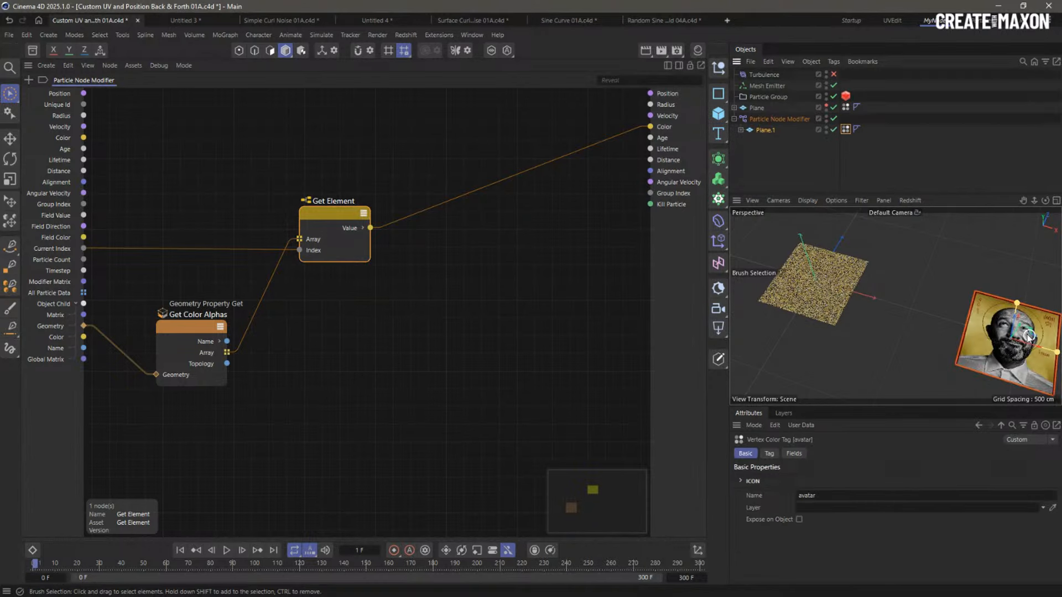
click(846, 107)
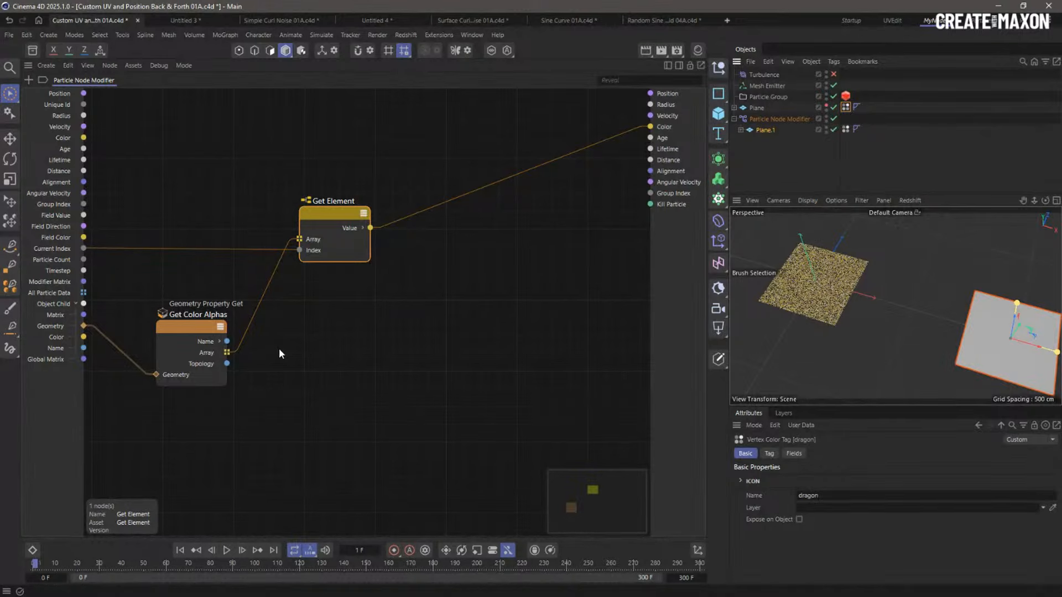
drag(204, 334, 212, 337)
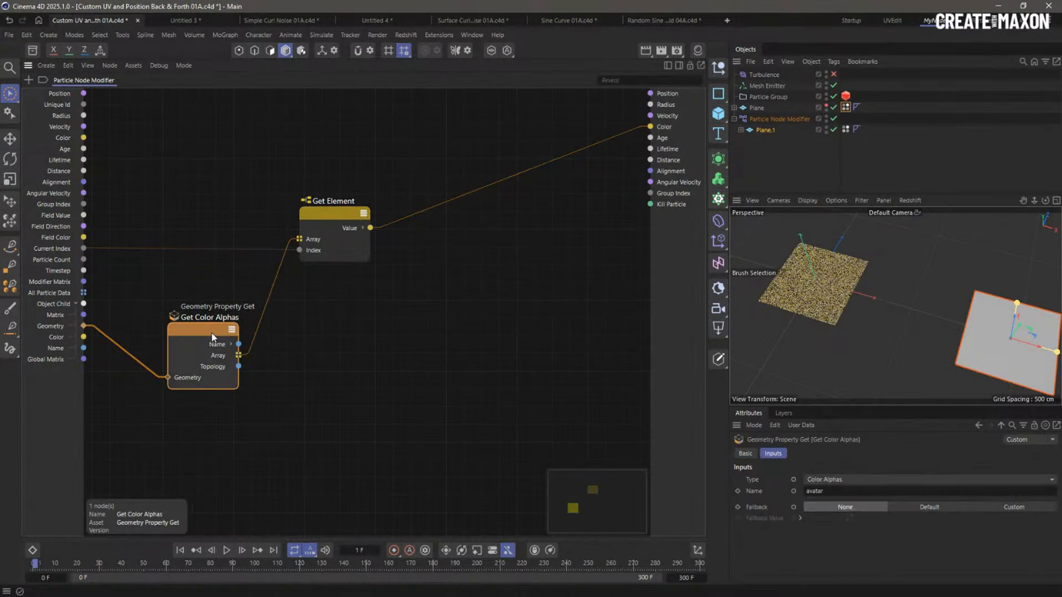
Advance the simulation one frame and compare the Mesh Emitter's Emission settings with the dragon Plane that emits the particles
click(241, 552)
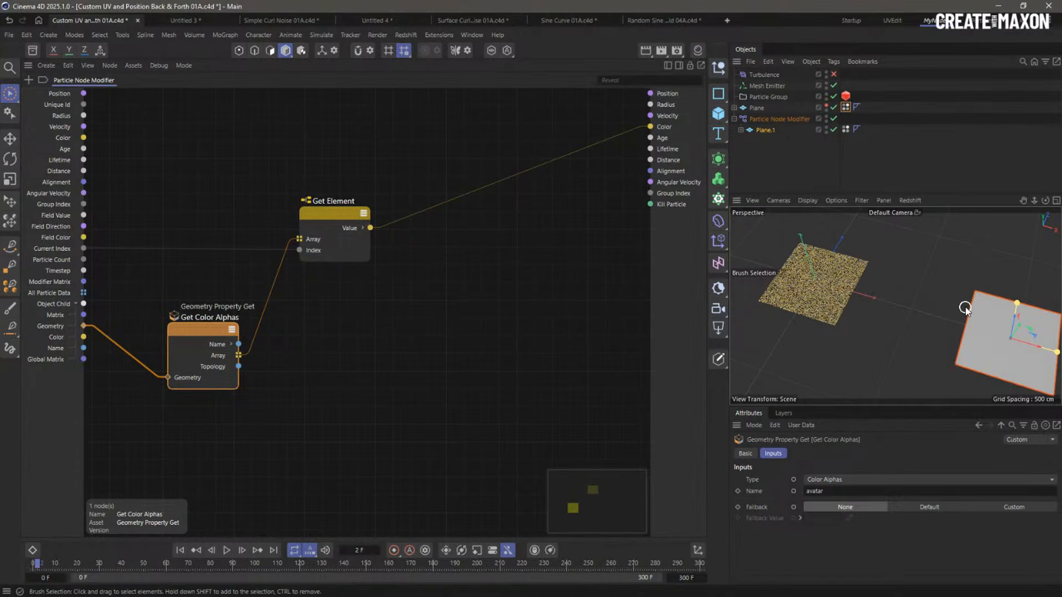
alt+drag(963, 303, 943, 297)
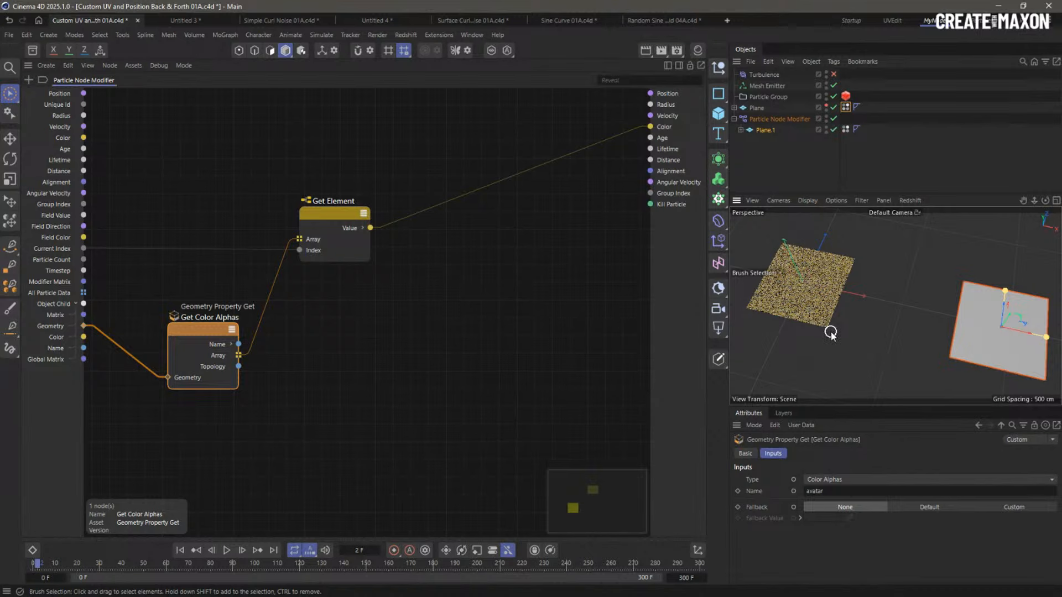
click(766, 86)
click(821, 453)
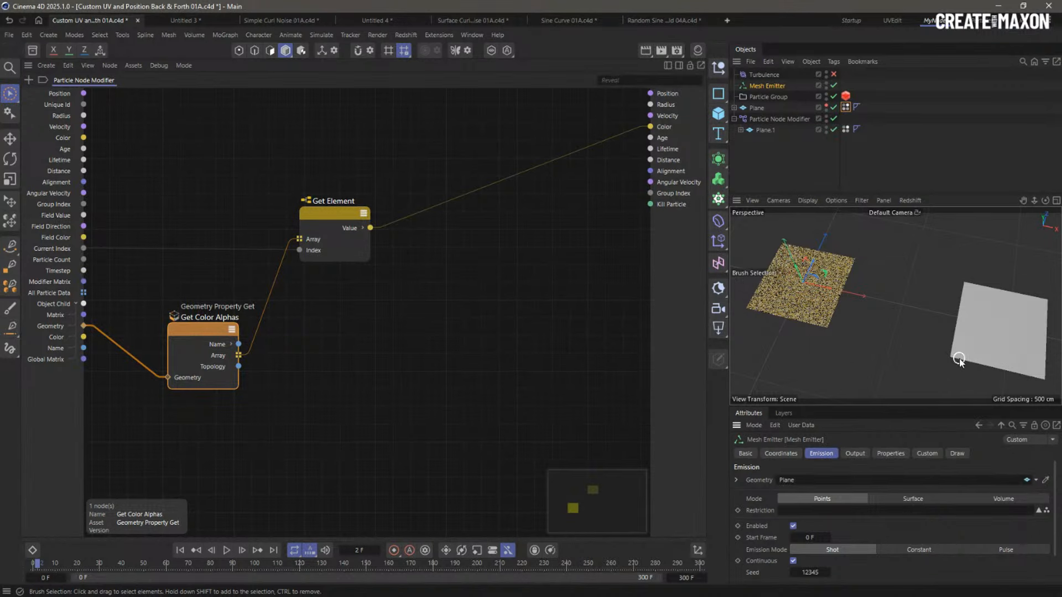
click(809, 264)
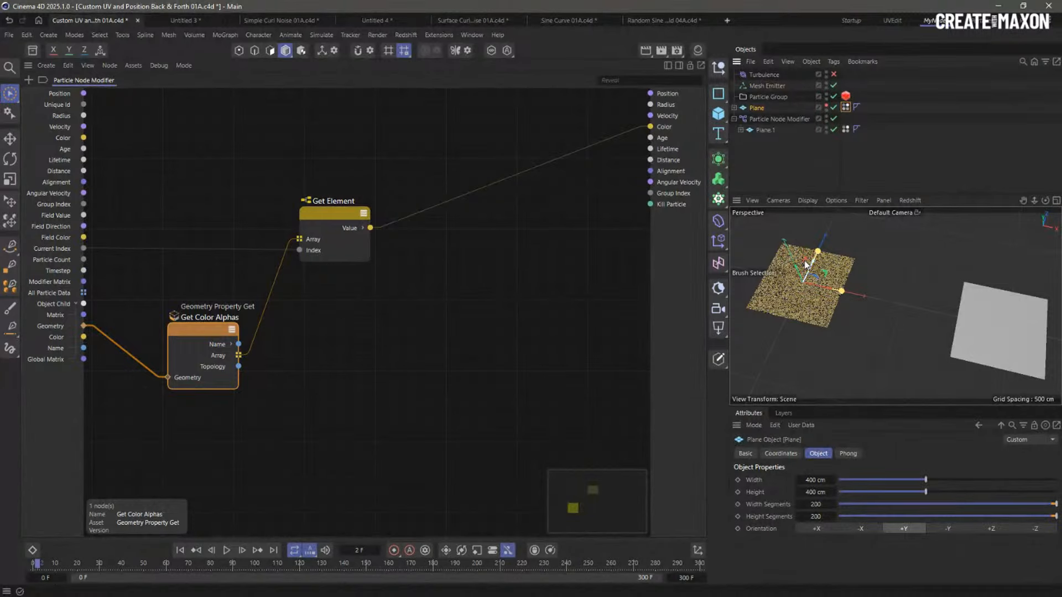
Switch to the Startup layout, return to the first frame and make the dragon Plane visible in the viewport
click(844, 21)
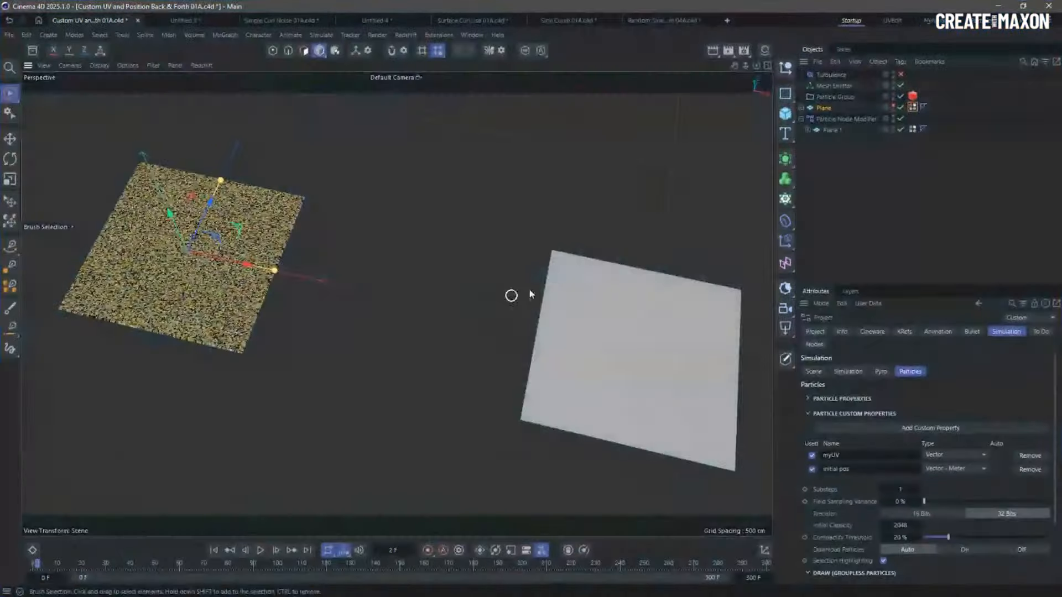
click(213, 550)
scroll(289, 328, up, 10)
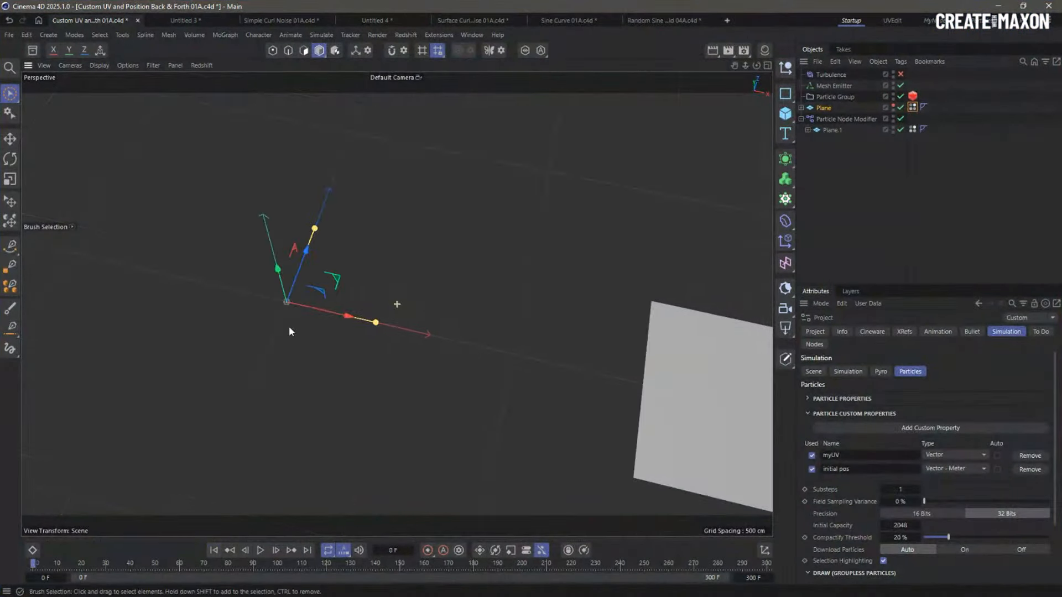
click(893, 106)
Turn on Point Indexes for the Plane in Points mode and examine the numbering around its corner point 200
click(128, 66)
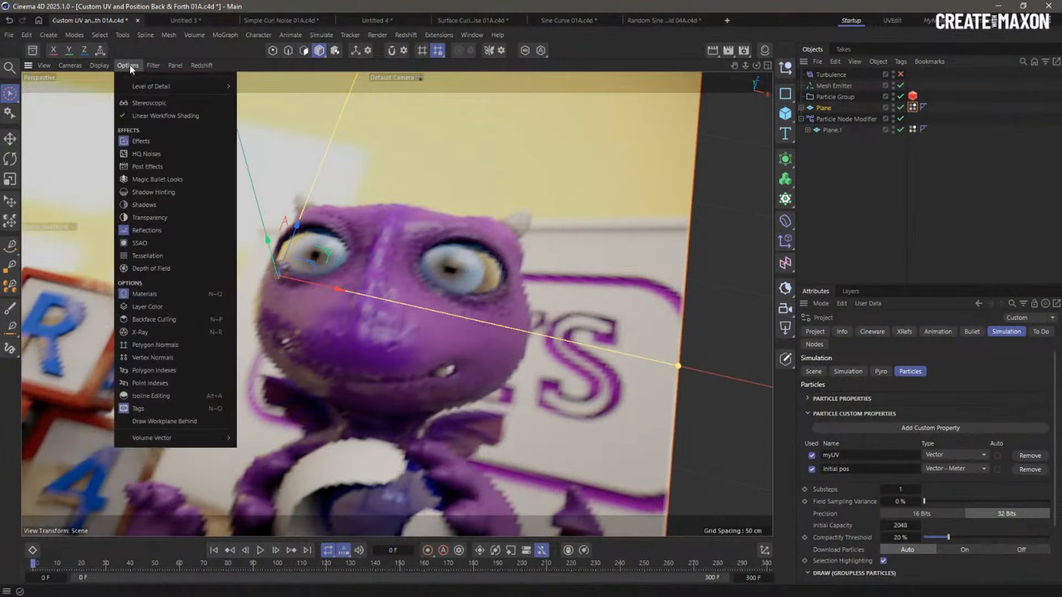
click(177, 384)
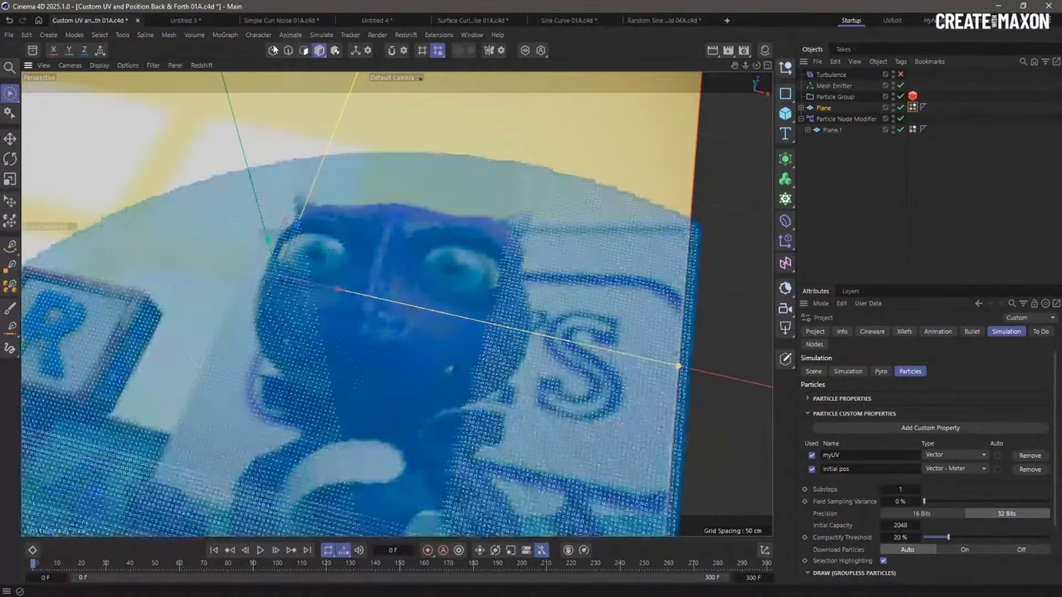
click(272, 50)
alt+right_drag(215, 206, 174, 265)
alt+right_drag(208, 367, 344, 354)
alt+middle_drag(343, 353, 348, 178)
mouse_move(349, 178)
alt+right_down()
mouse_move(469, 301)
mouse_move(451, 307)
alt+right_up()
alt+middle_drag(620, 353, 339, 291)
alt+middle_drag(504, 391, 293, 350)
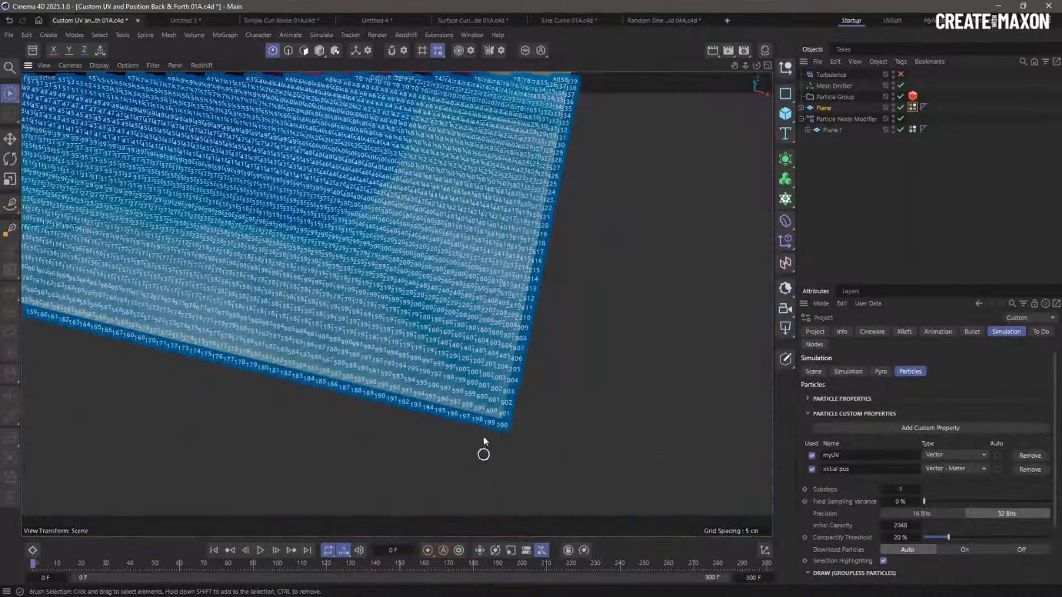
alt+right_drag(483, 436, 630, 386)
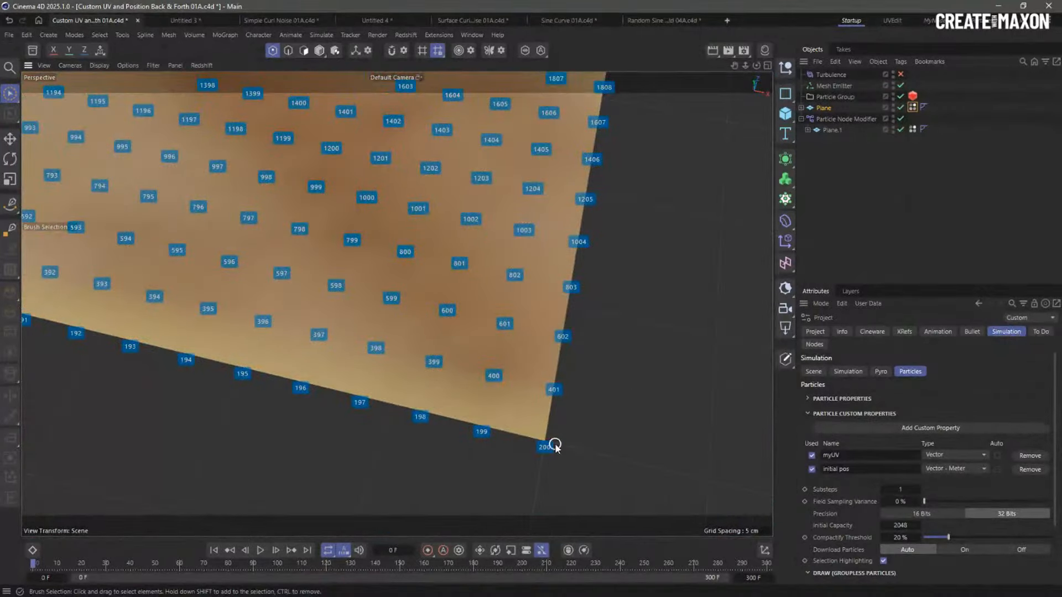
Advance the simulation three frames with the Particle Group selected and check whether particle indexes can be displayed
click(275, 551)
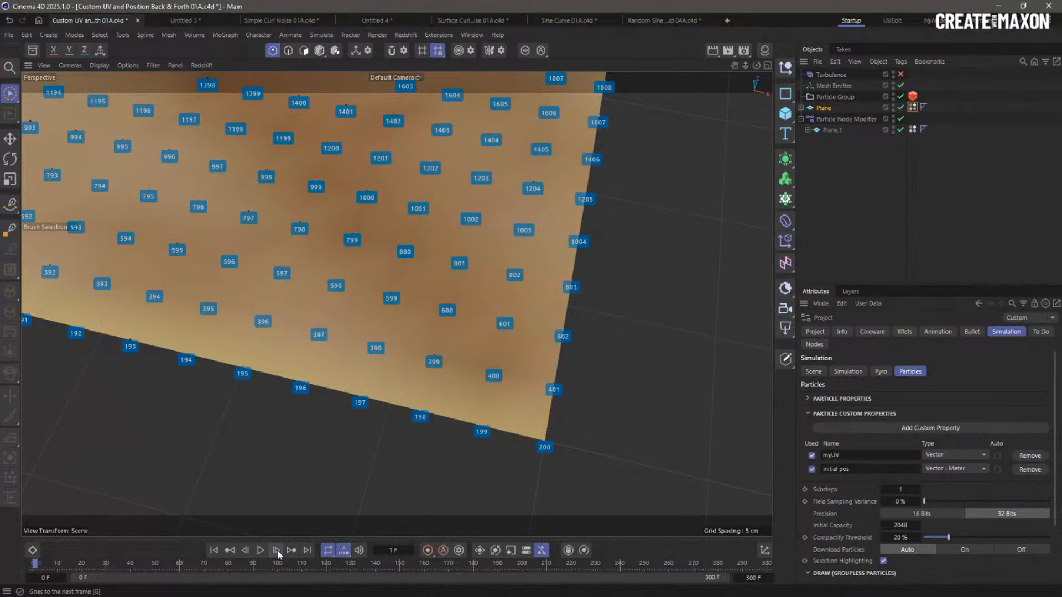
click(818, 97)
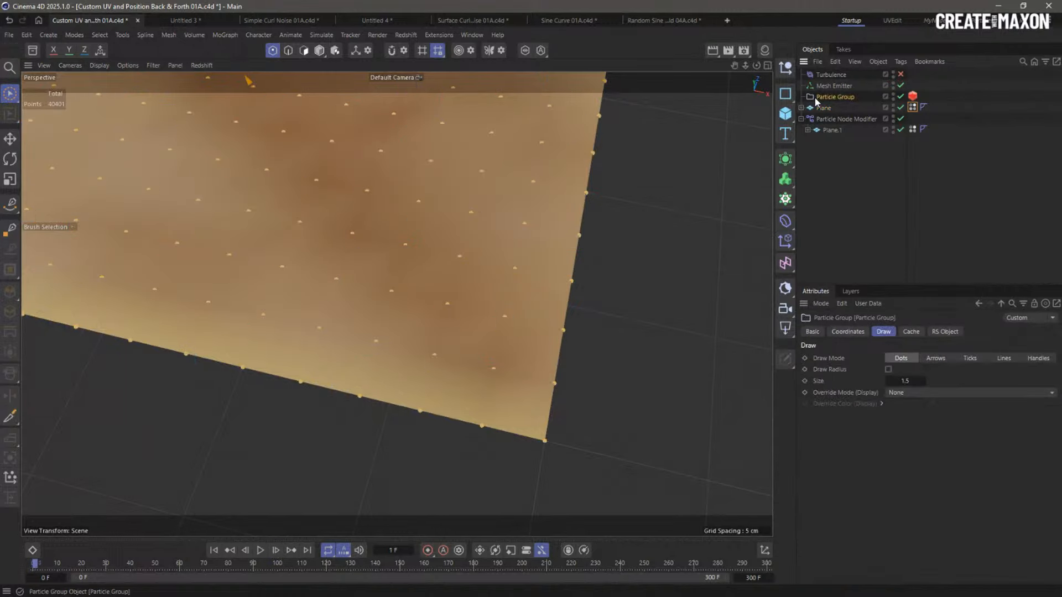
click(275, 550)
click(276, 550)
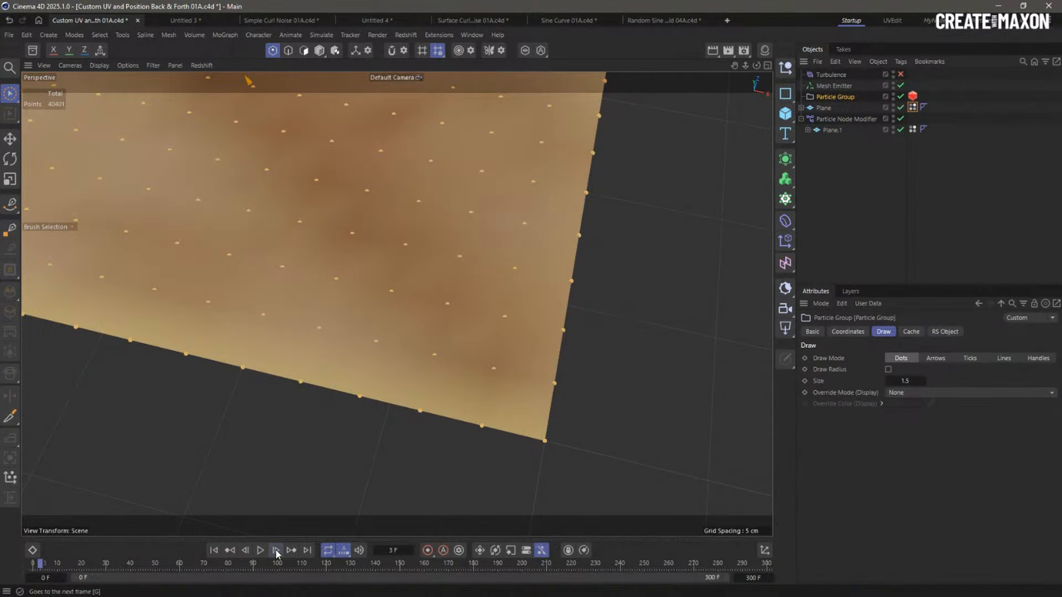
click(127, 66)
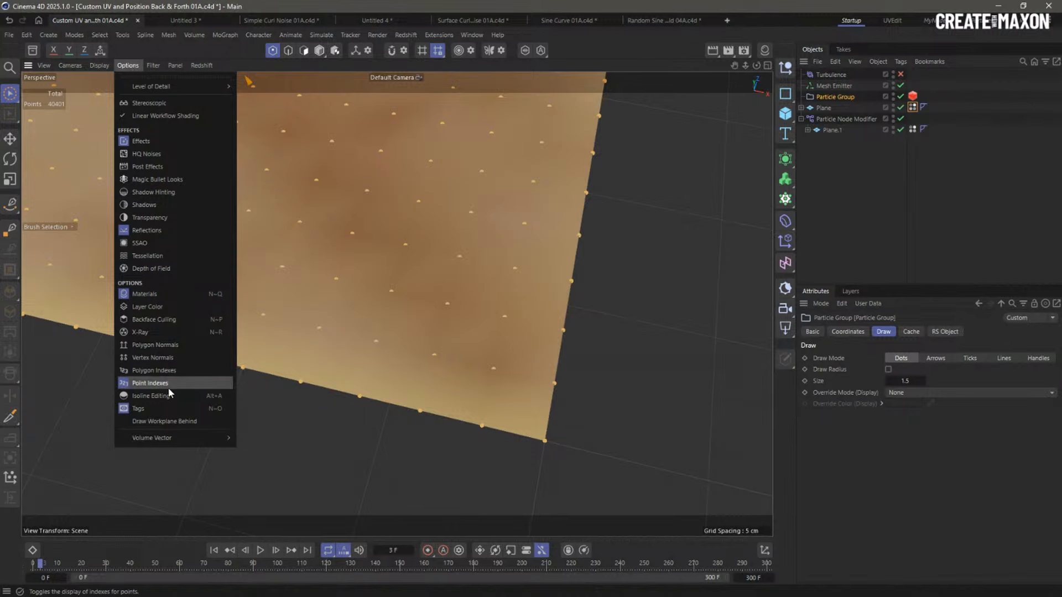
click(194, 475)
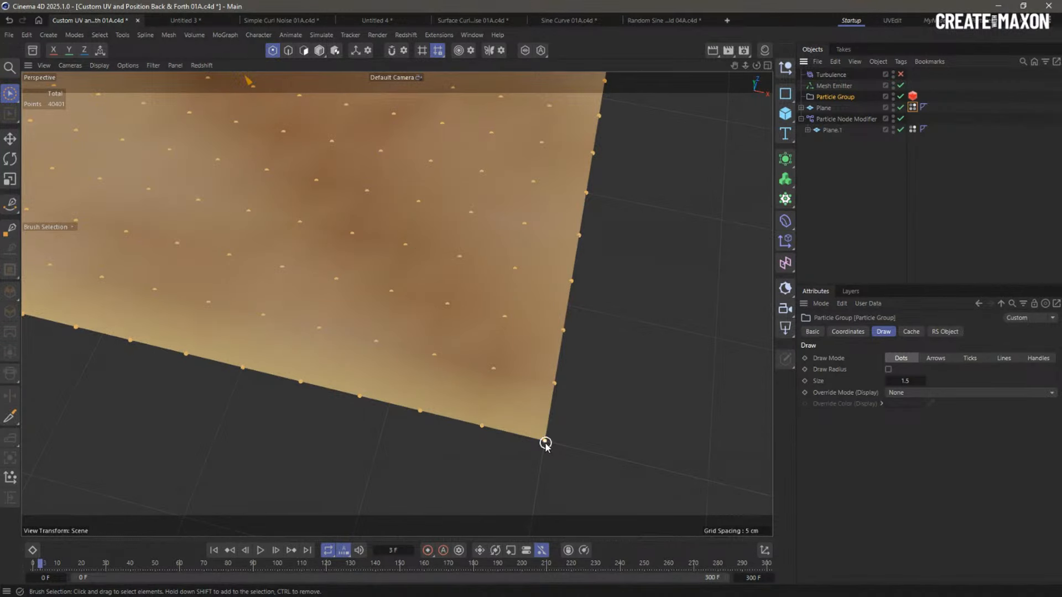
Deselect everything, examine the particle colors across the whole Plane and return to the first frame
alt+right_drag(546, 443, 328, 474)
alt+right_drag(487, 243, 382, 242)
alt+middle_drag(419, 246, 492, 411)
click(886, 175)
alt+right_drag(547, 204, 481, 225)
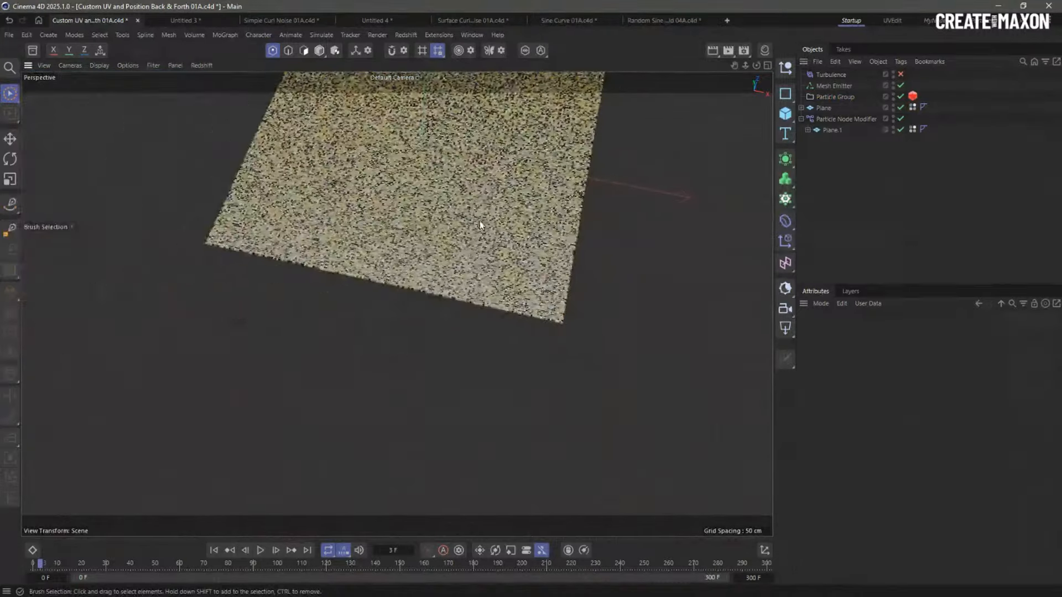
alt+middle_drag(489, 189, 444, 352)
click(213, 552)
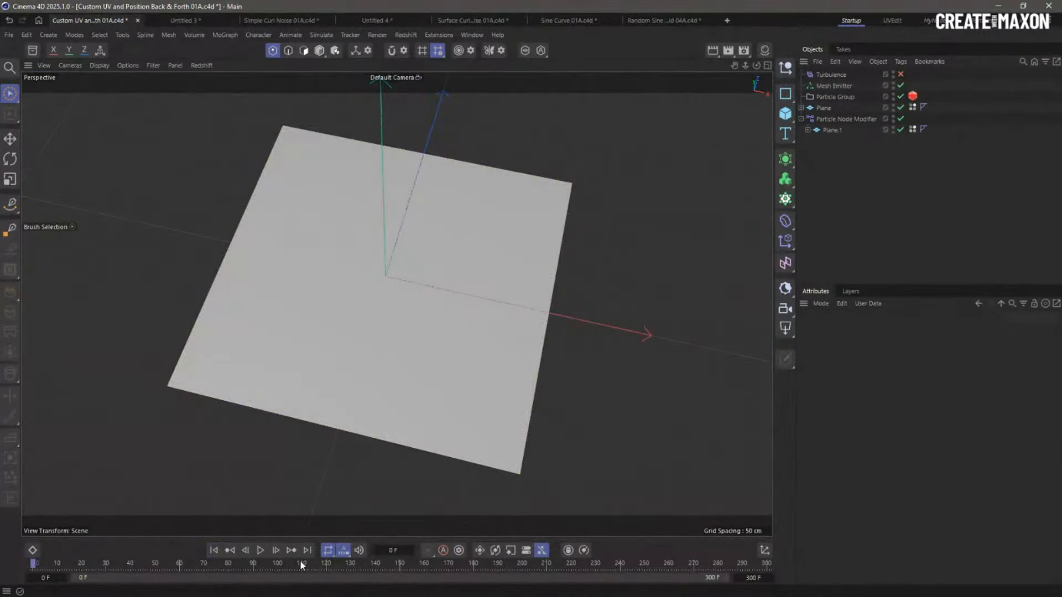
Open the Particle Node Modifier's graph in its own window and move the Get Color Alphas and Get Element nodes closer together
click(838, 120)
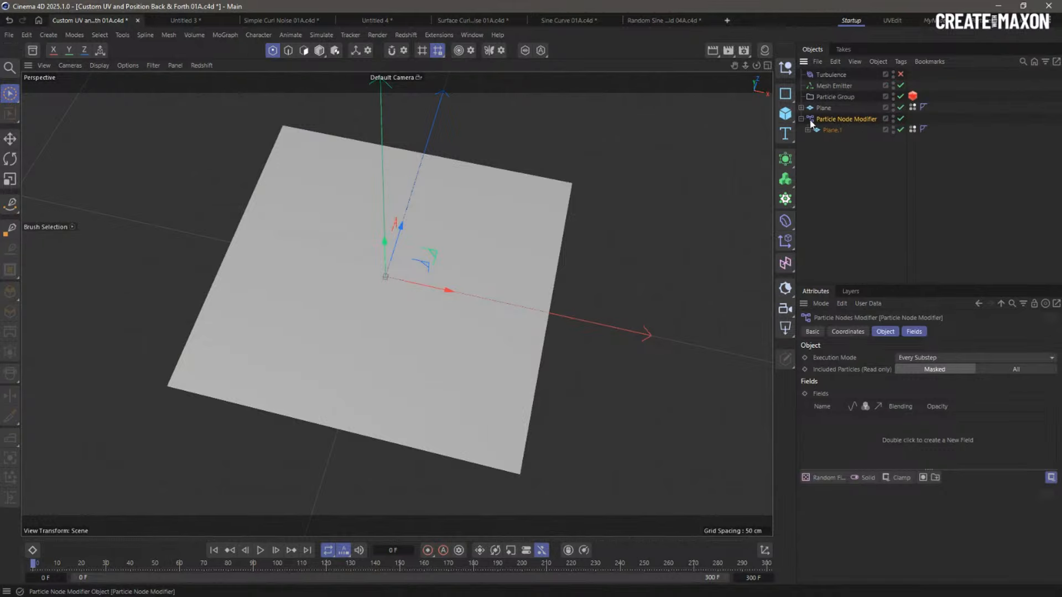
double_click(811, 121)
drag(753, 114, 516, 91)
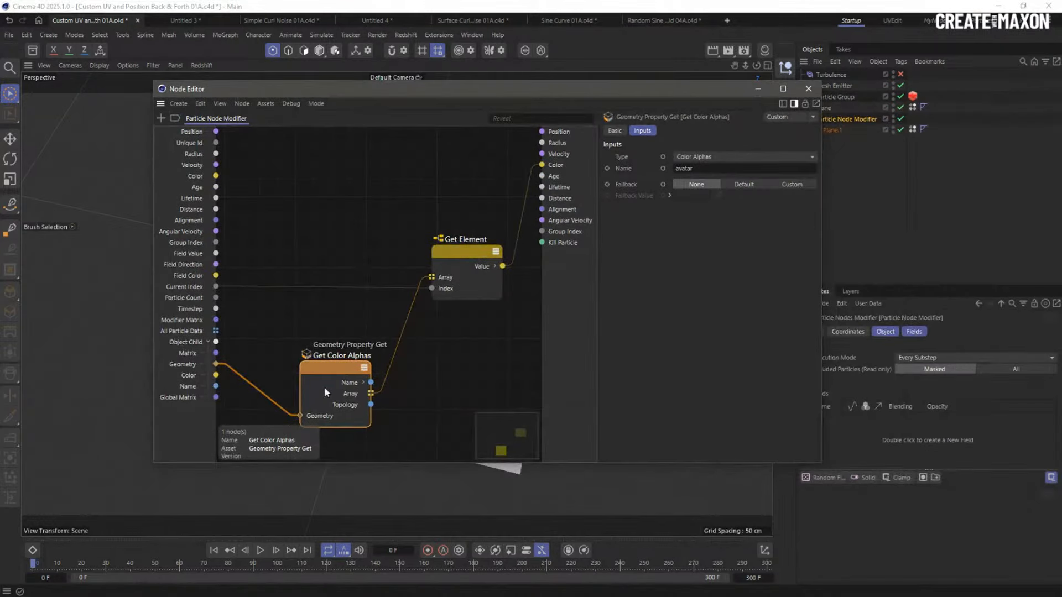
drag(324, 392, 306, 333)
drag(478, 254, 457, 238)
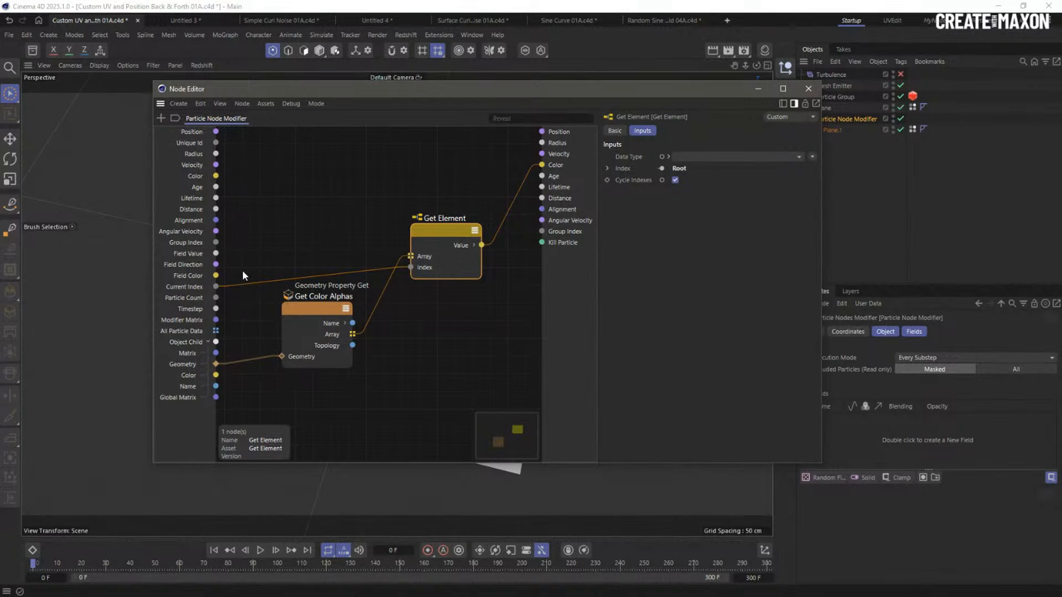
drag(443, 231, 424, 227)
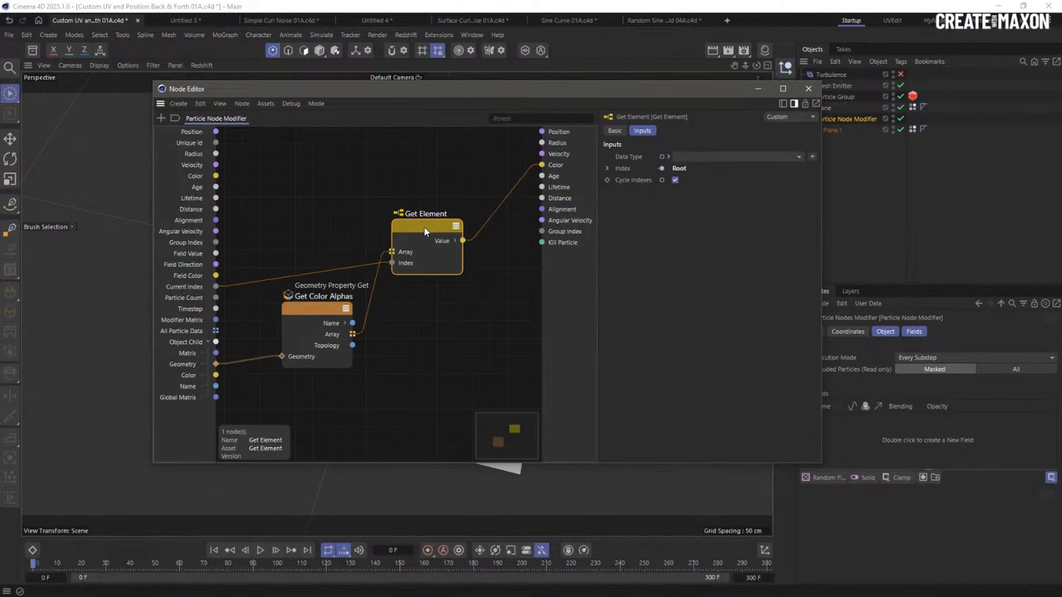
Move the node window aside, show Plane.1's segment lines in the viewport and review the Mesh Emitter's Emission settings
drag(493, 93, 361, 380)
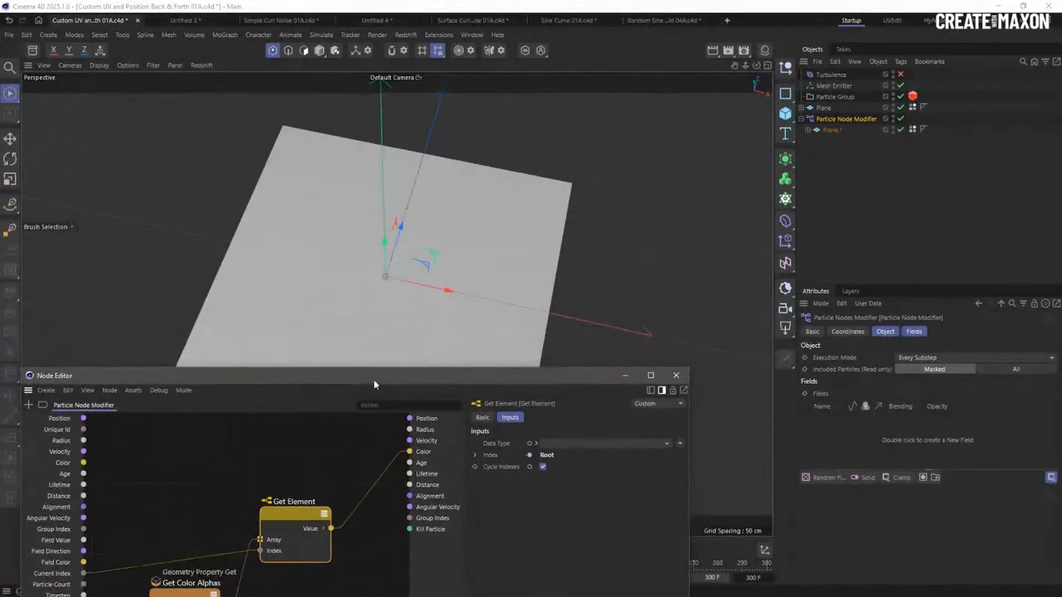
click(828, 130)
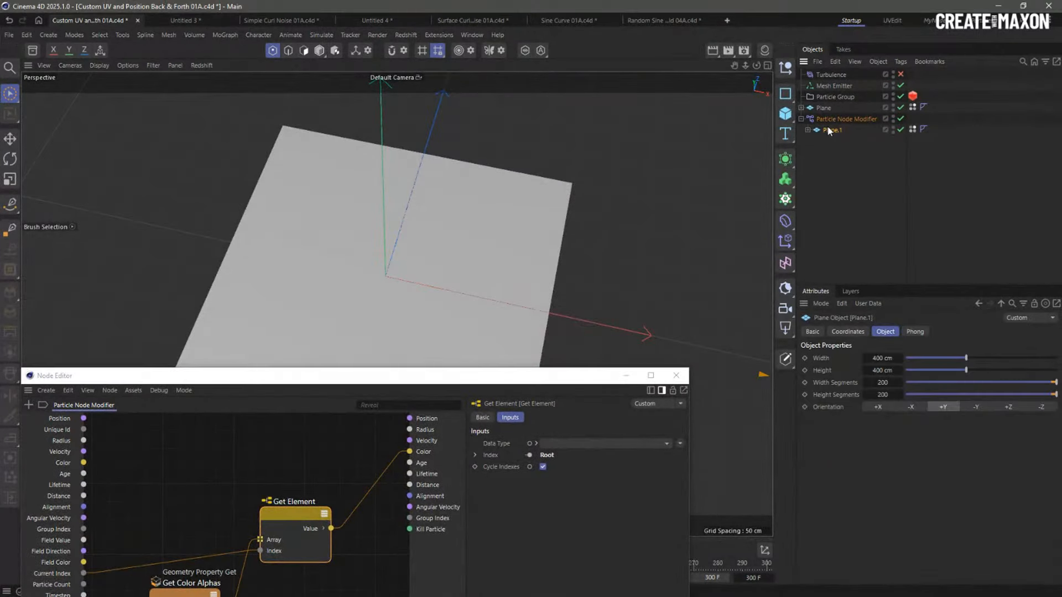
click(100, 65)
click(102, 111)
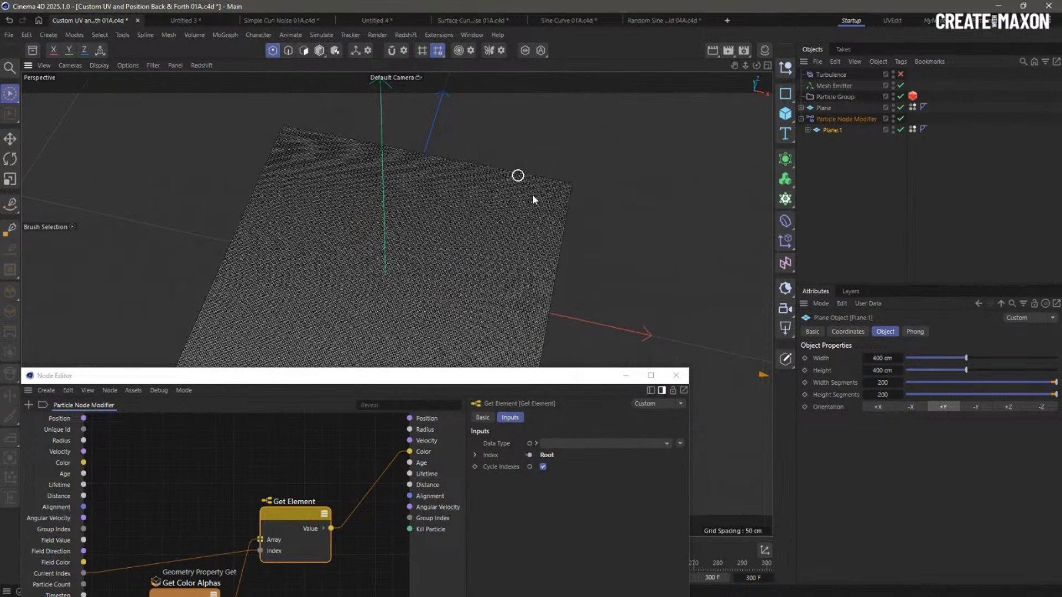
click(835, 86)
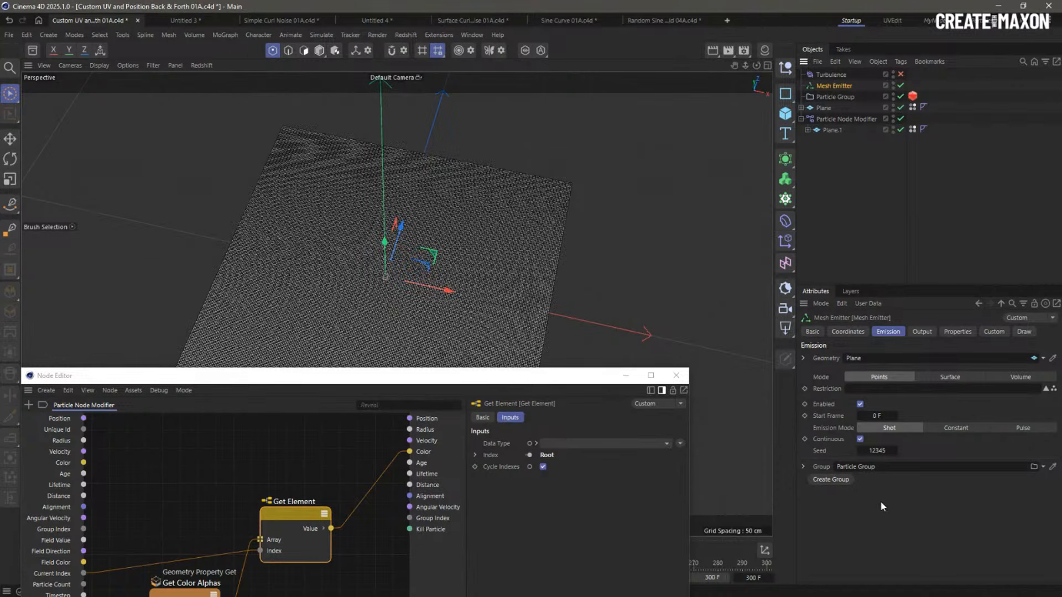
Bring the node window back up and reposition Get Element and Get Color Alphas so their connections are easy to read
drag(446, 378, 509, 124)
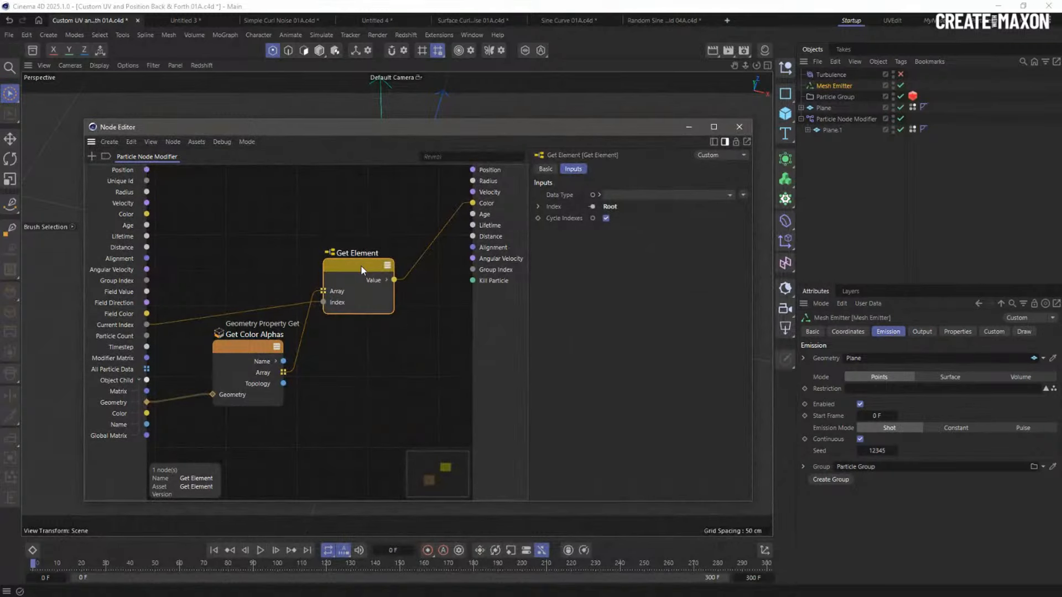
drag(361, 266, 353, 245)
click(261, 350)
drag(261, 350, 274, 361)
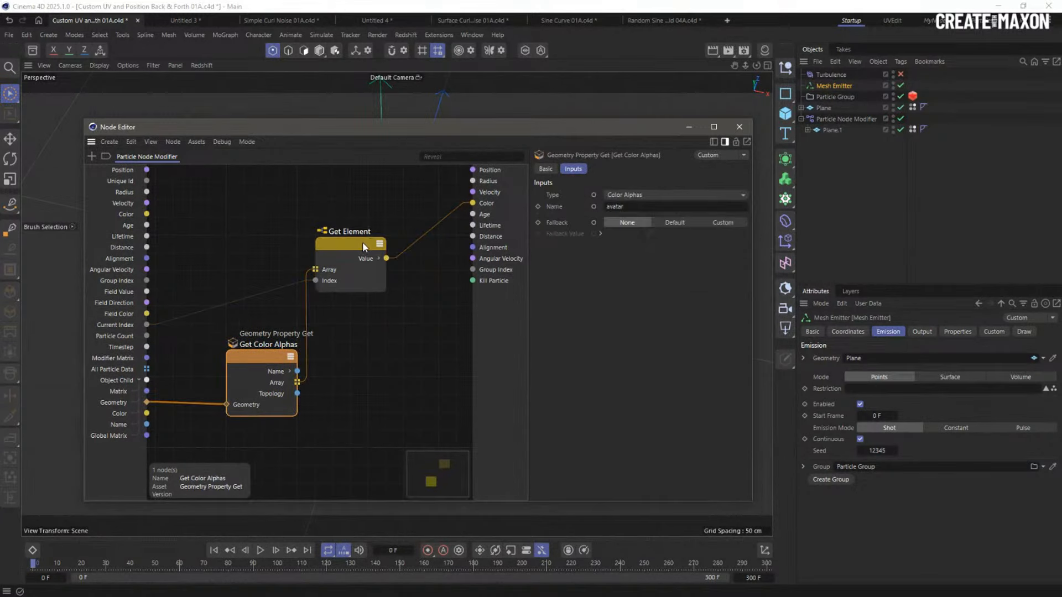
drag(363, 247, 367, 248)
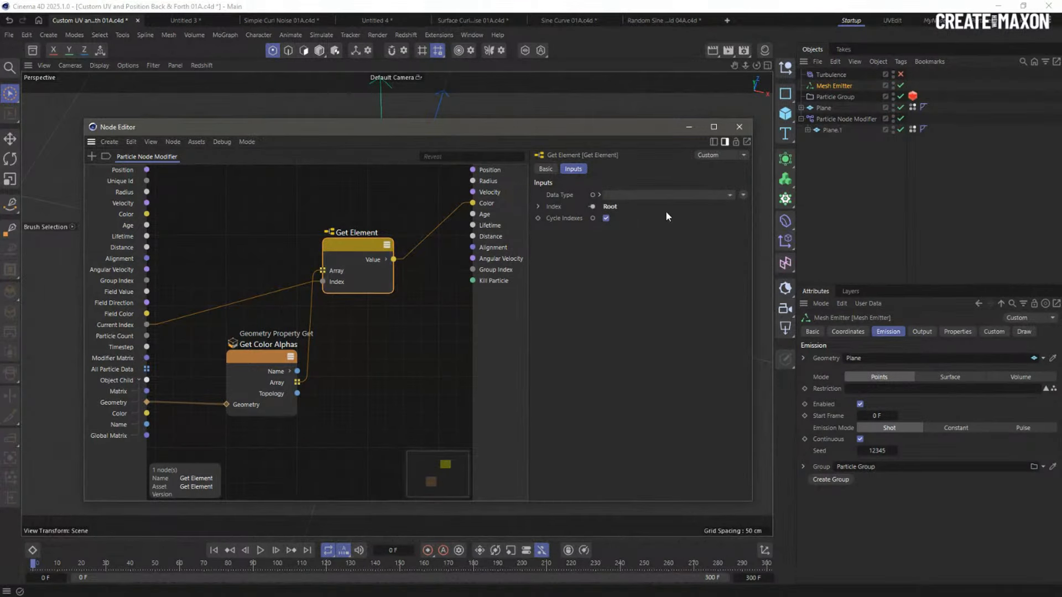
Save the scene as "transfer colors indices 01A.c4d" and deselect the Mesh Emitter
key(ctrl+shift+s)
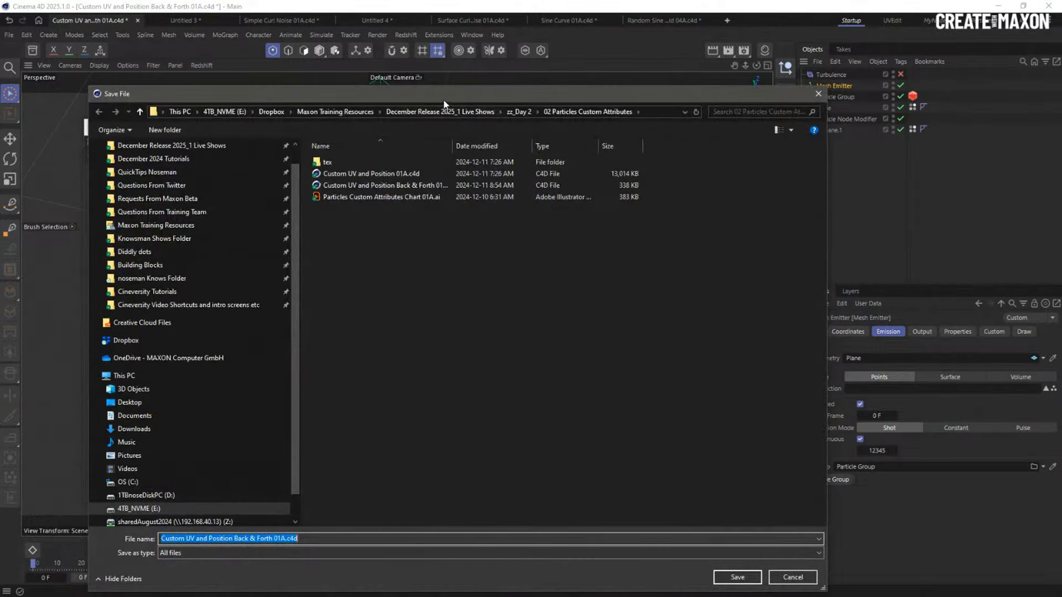
key(Escape)
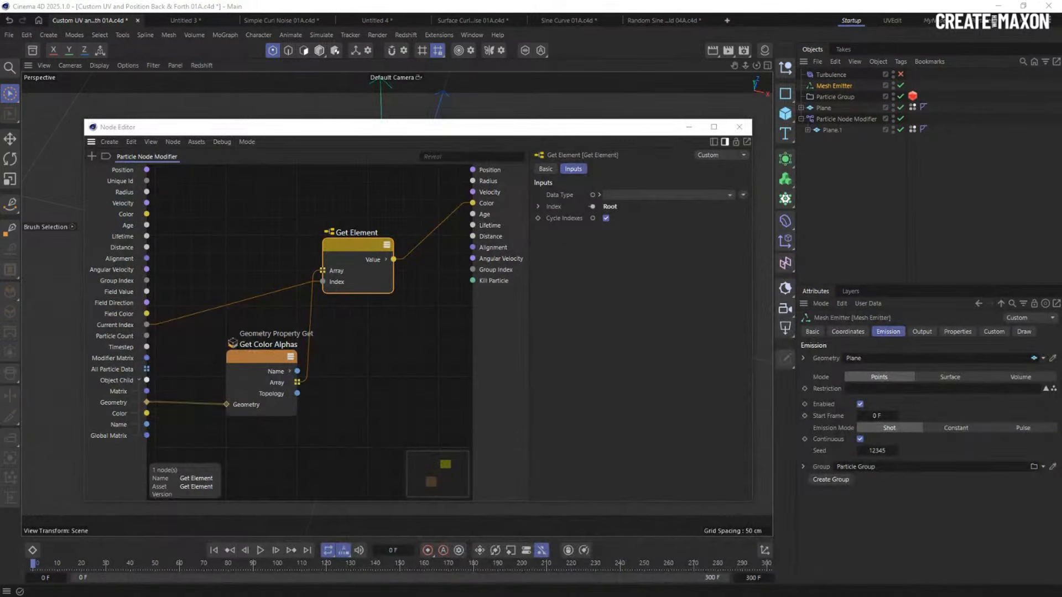
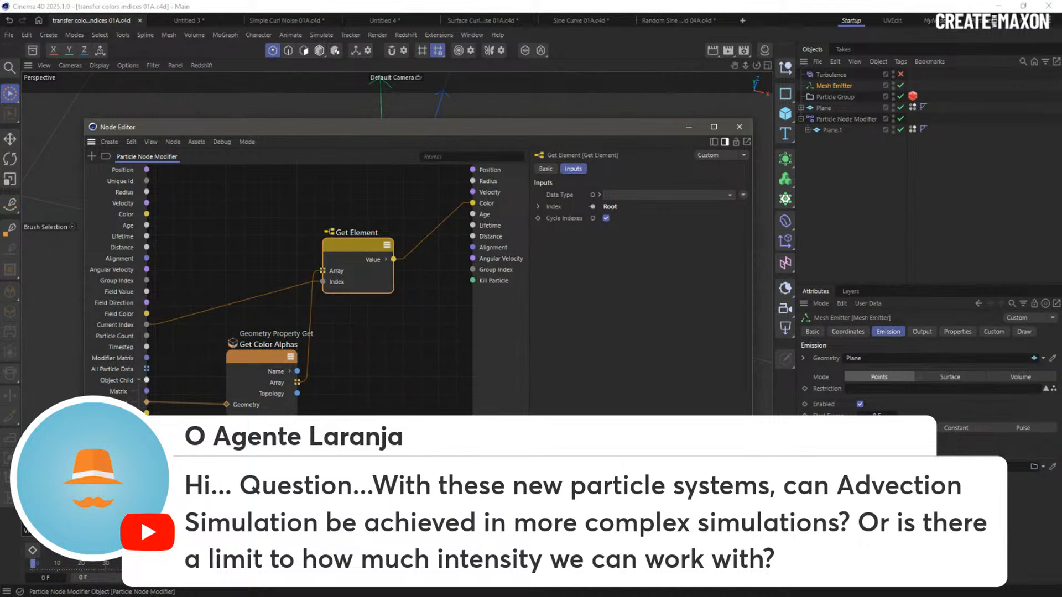
click(841, 174)
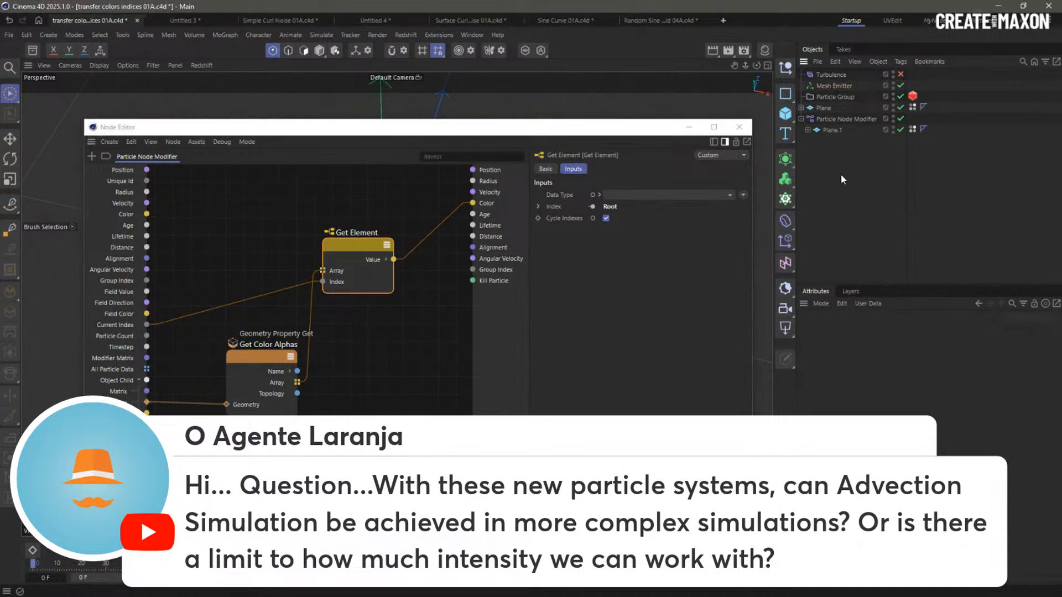
Create a new project, close the node window and add a sphere, shrinking its radius at the origin
key(ctrl+n)
click(739, 127)
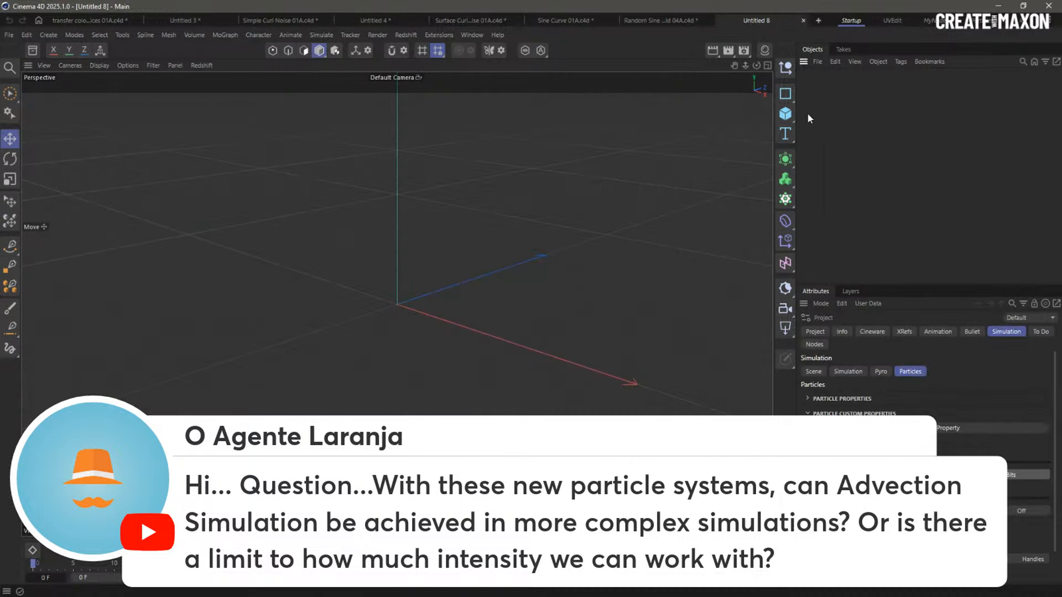
click(785, 114)
click(885, 171)
drag(467, 331, 415, 312)
Add a Pyro Emitter tag to the sphere
right_click(825, 75)
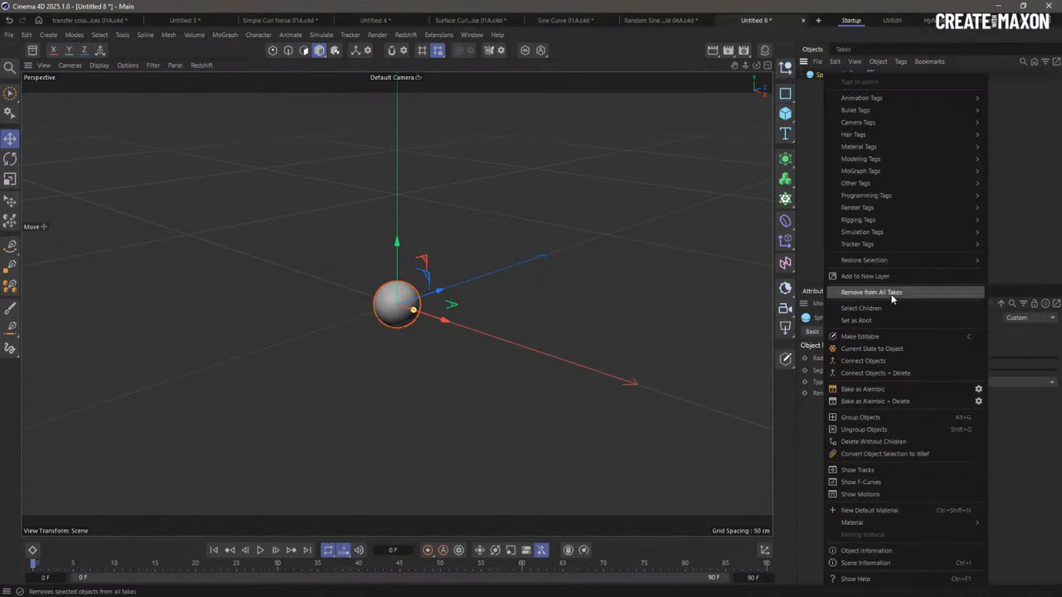
mouse_move(869, 234)
click(1008, 349)
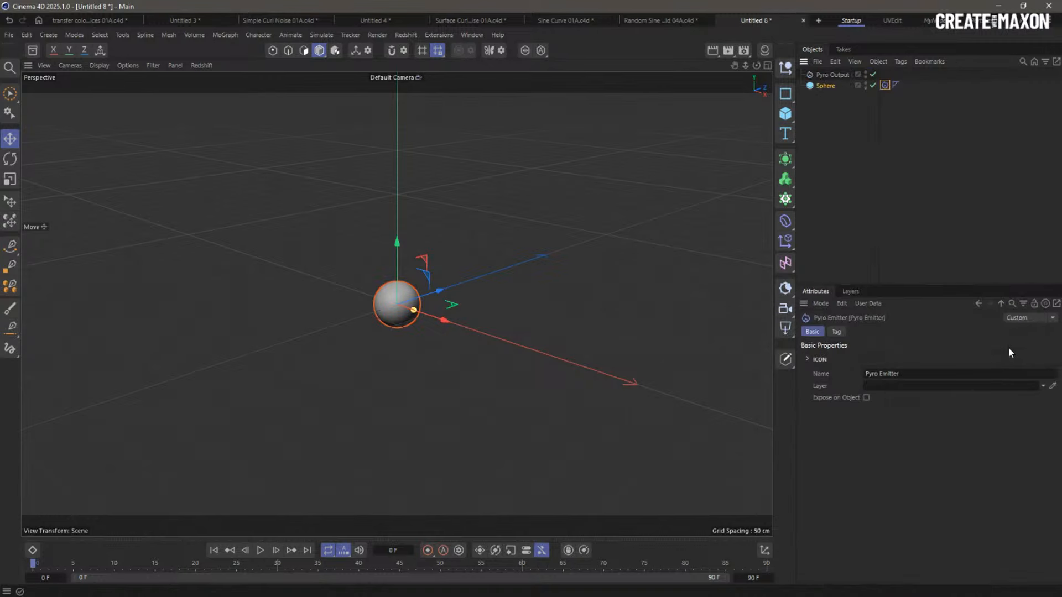
Play the sphere's Pyro simulation briefly, then return to the first frame
click(264, 551)
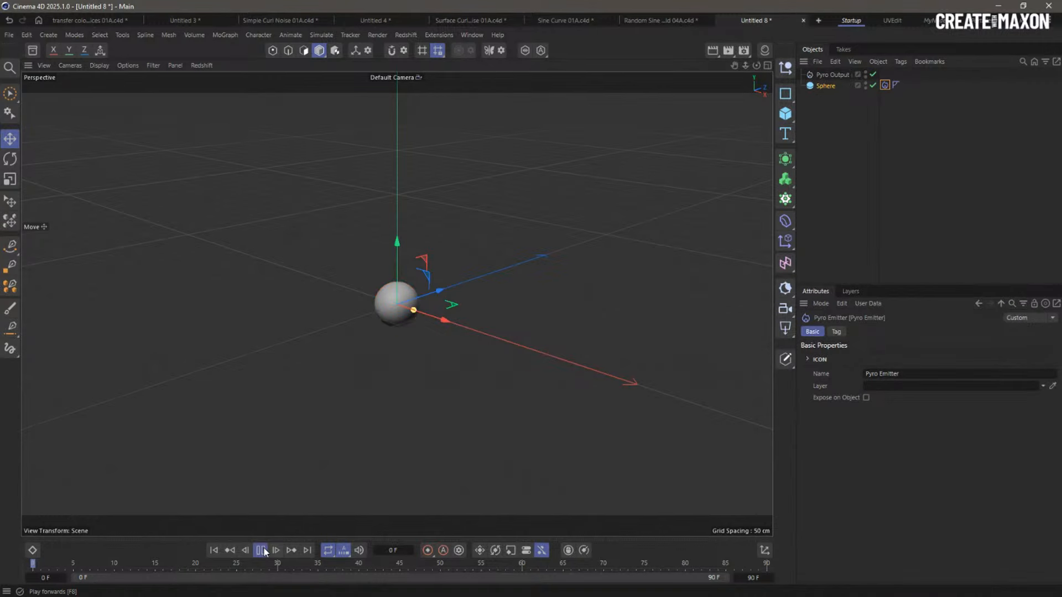
click(261, 550)
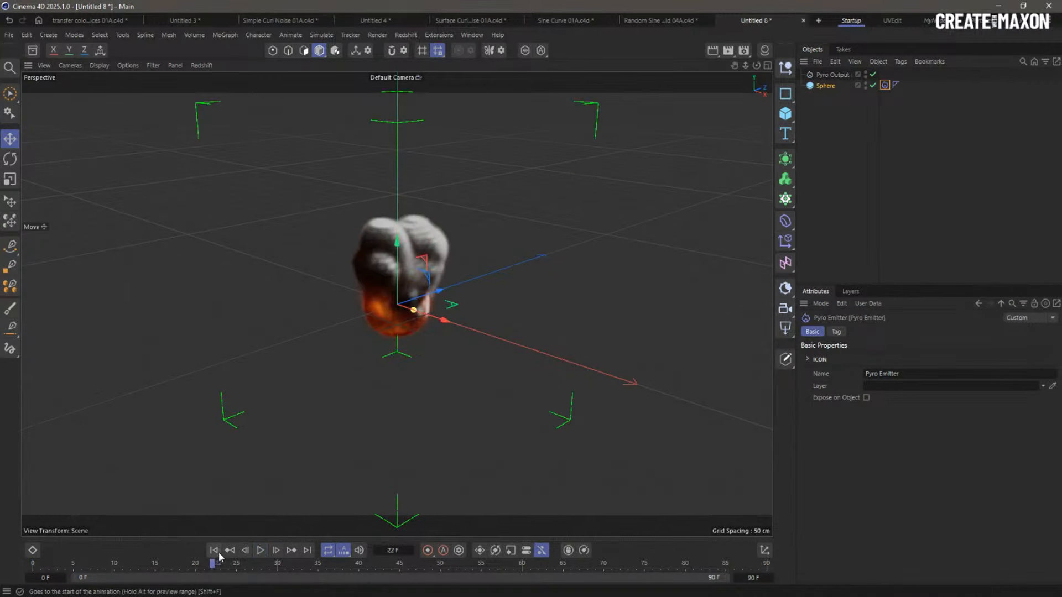
click(217, 552)
alt+middle_drag(420, 344, 414, 405)
Add a Mesh Emitter that emits from the sphere's surface and set its shot count to 1500000
click(827, 86)
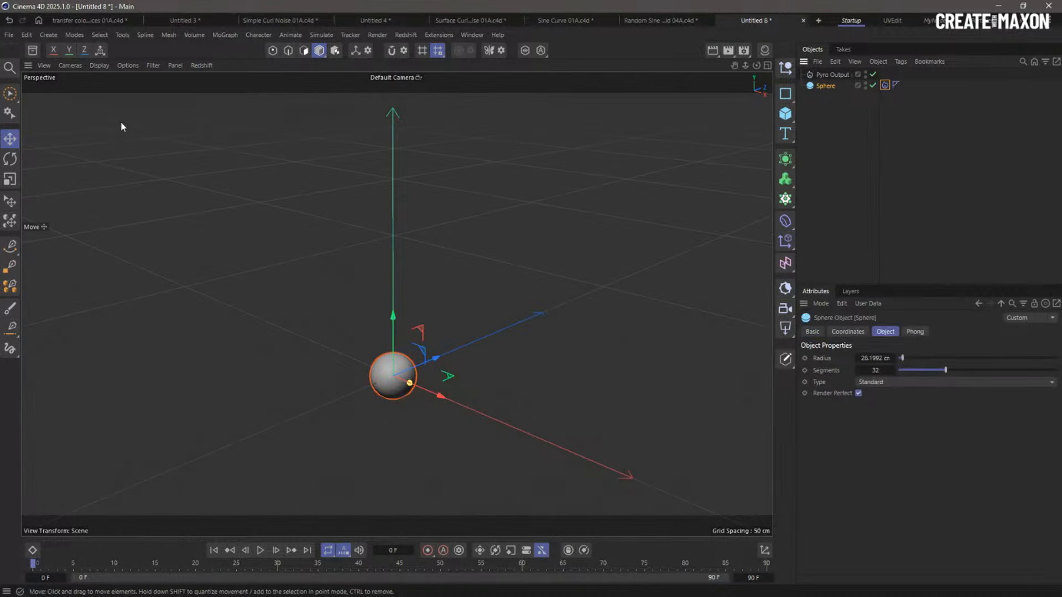
click(323, 35)
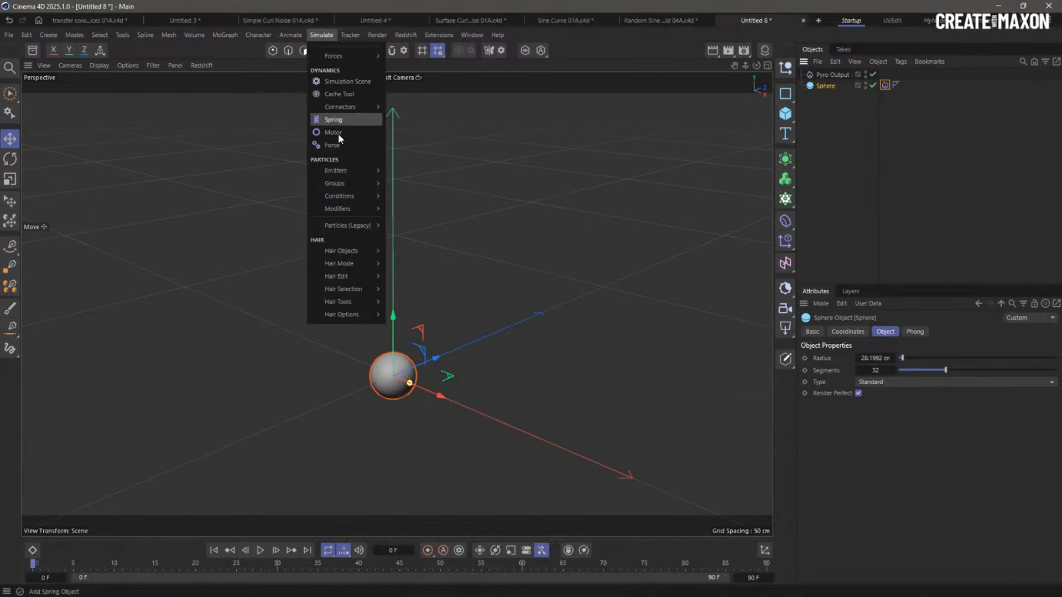
mouse_move(343, 171)
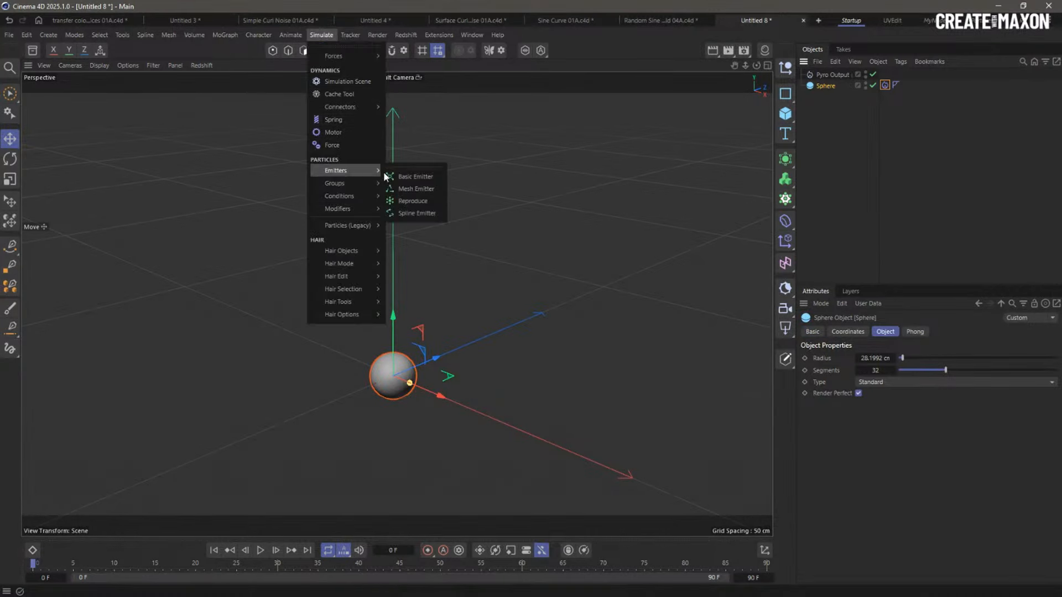
click(426, 190)
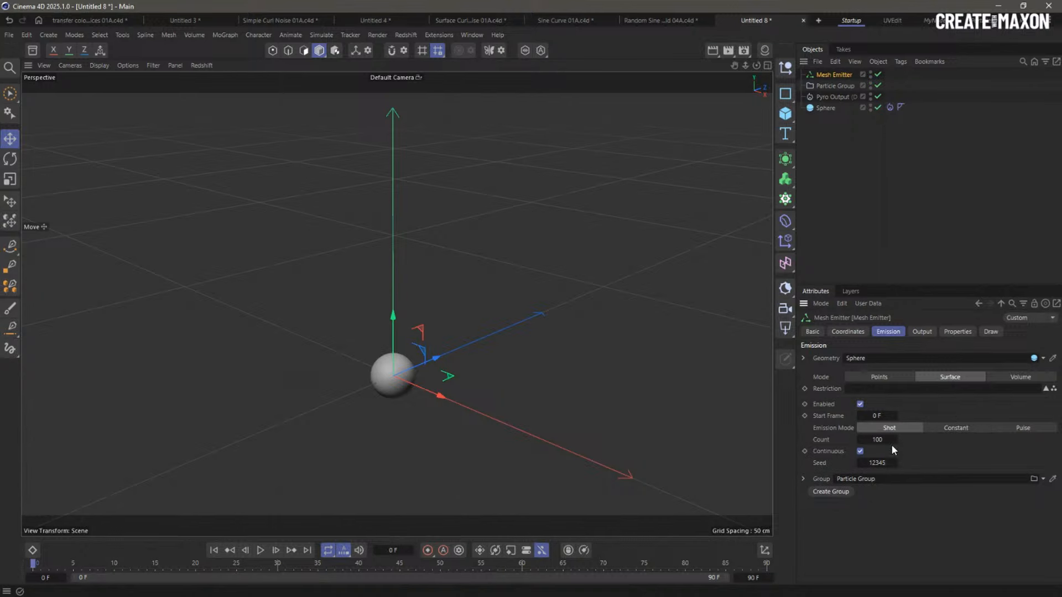
click(887, 438)
text(1500000)
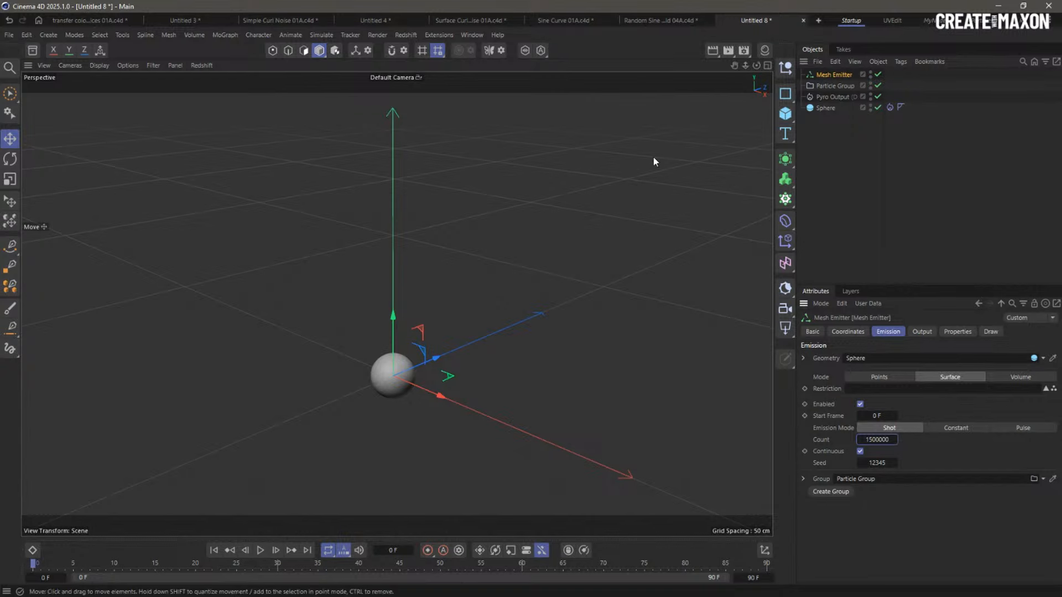
Add a Pyro Advect particle modifier and play the simulation to preview the particles being carried by the smoke
click(322, 35)
mouse_move(332, 209)
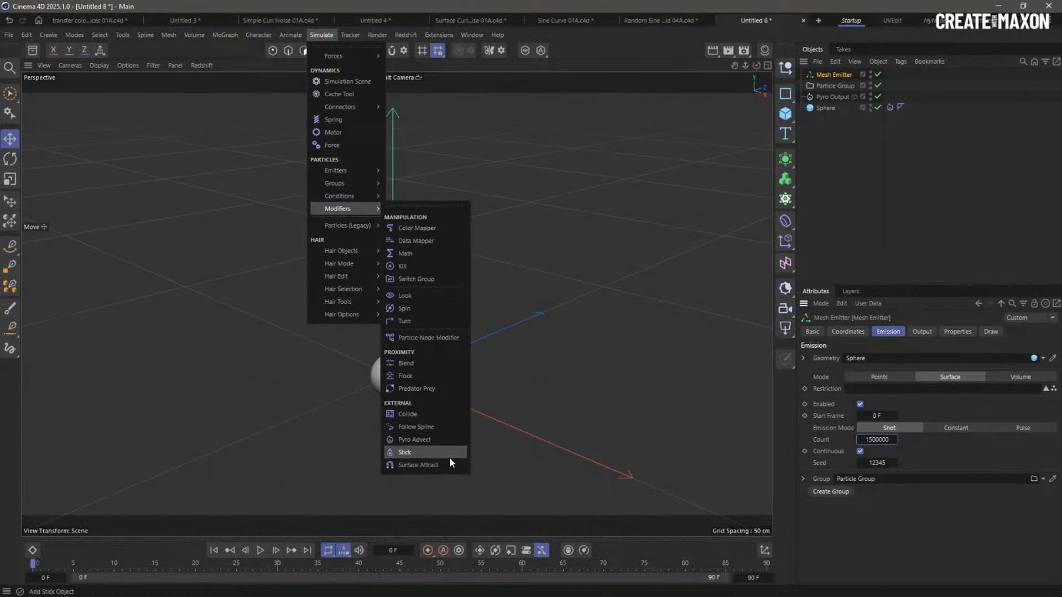
click(439, 439)
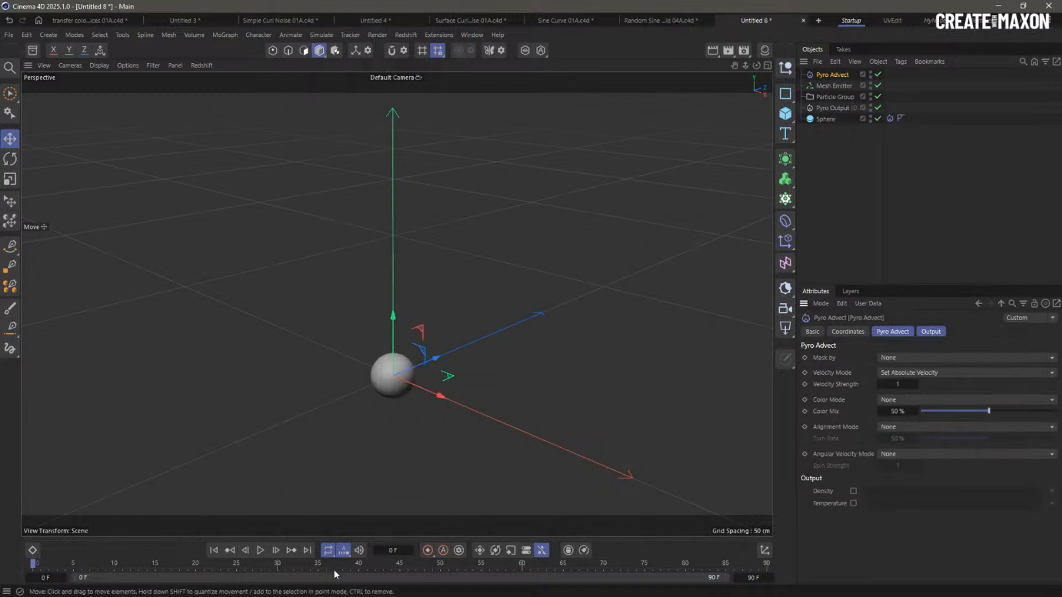
click(260, 550)
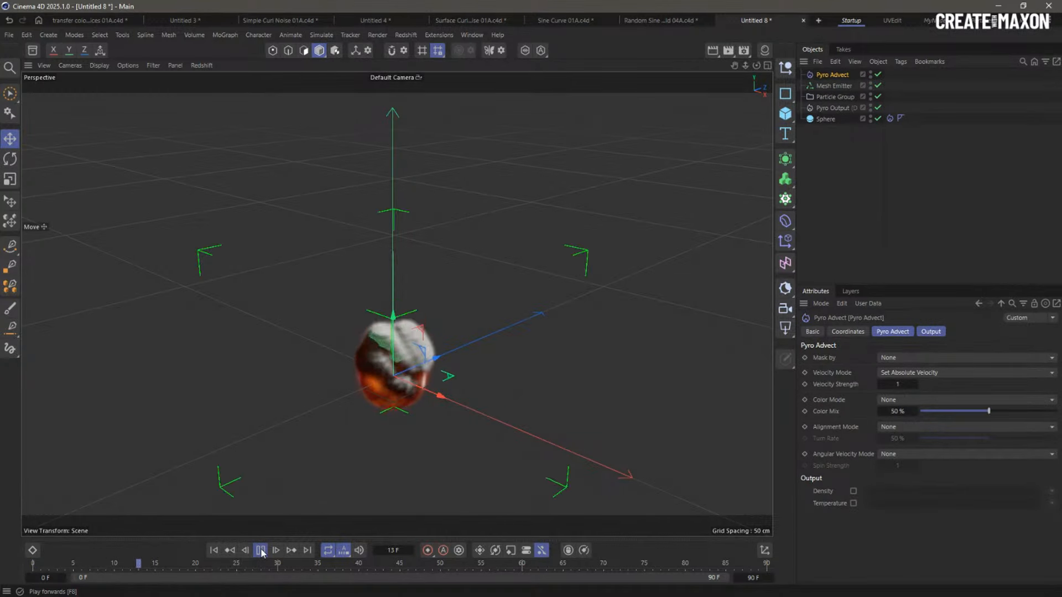
click(260, 550)
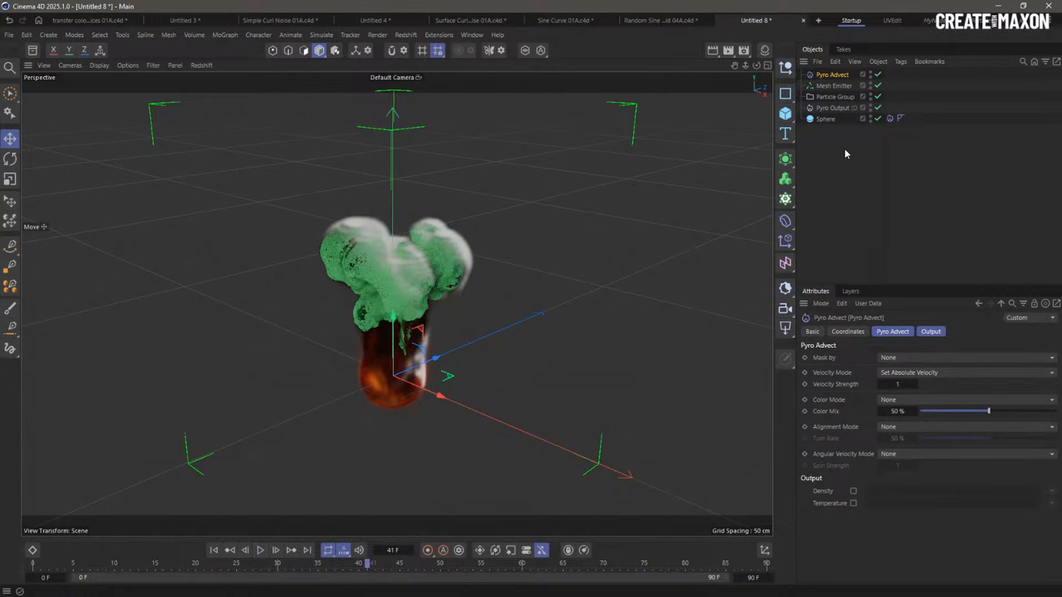
Turn off visibility for the Pyro Output object and disable Draw Pyro in the project's Pyro simulation settings
click(871, 107)
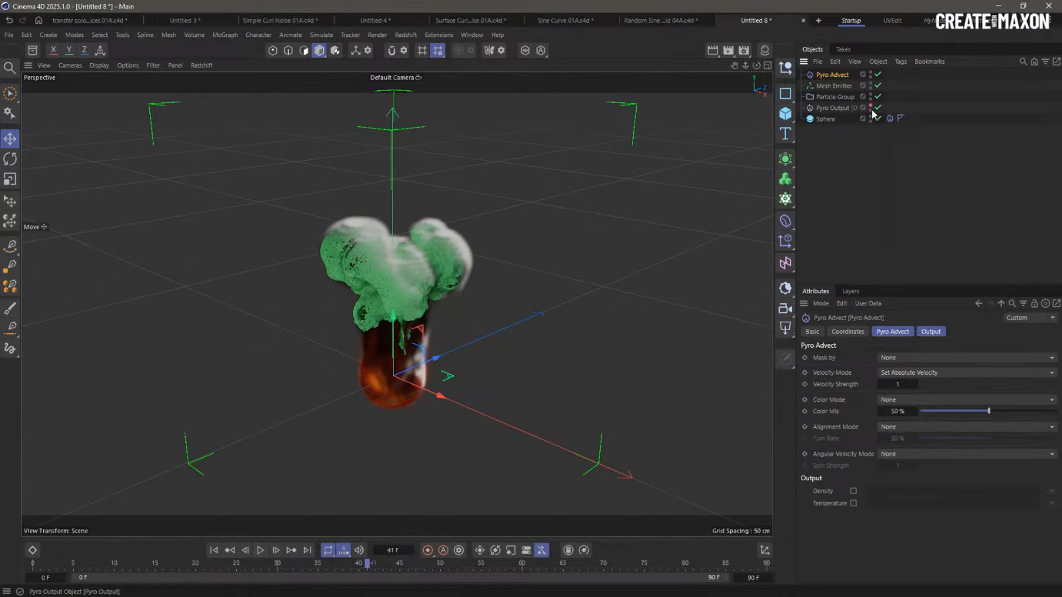
click(858, 171)
key(ctrl+d)
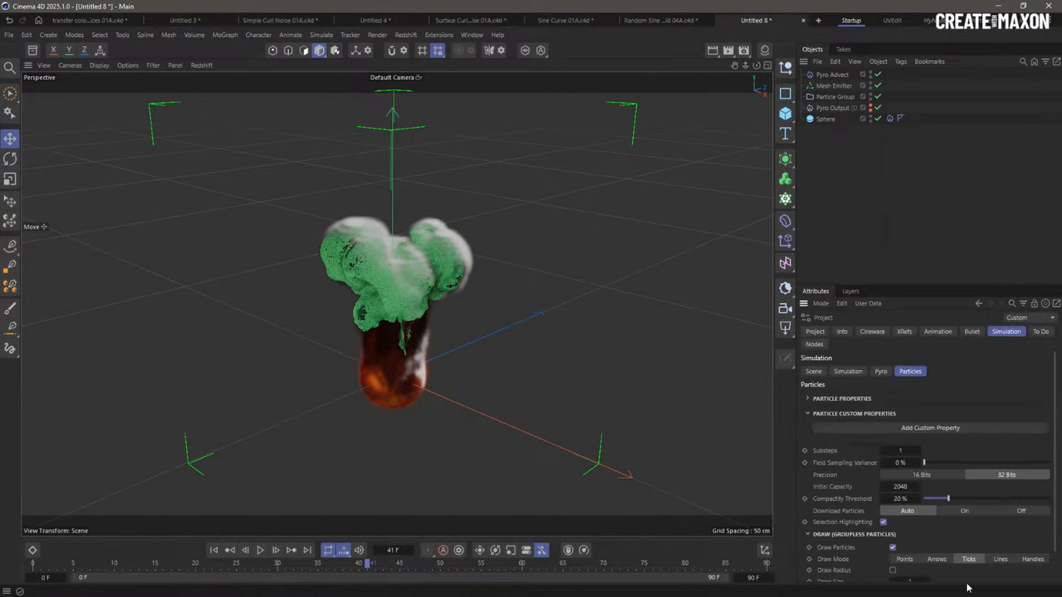
click(881, 371)
scroll(870, 482, down, 5)
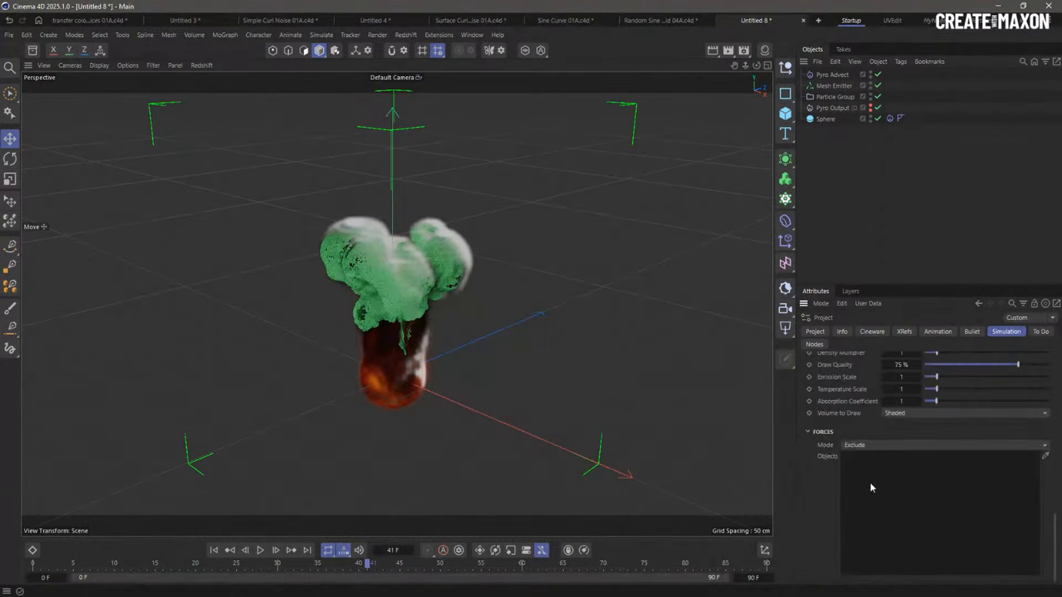
click(885, 451)
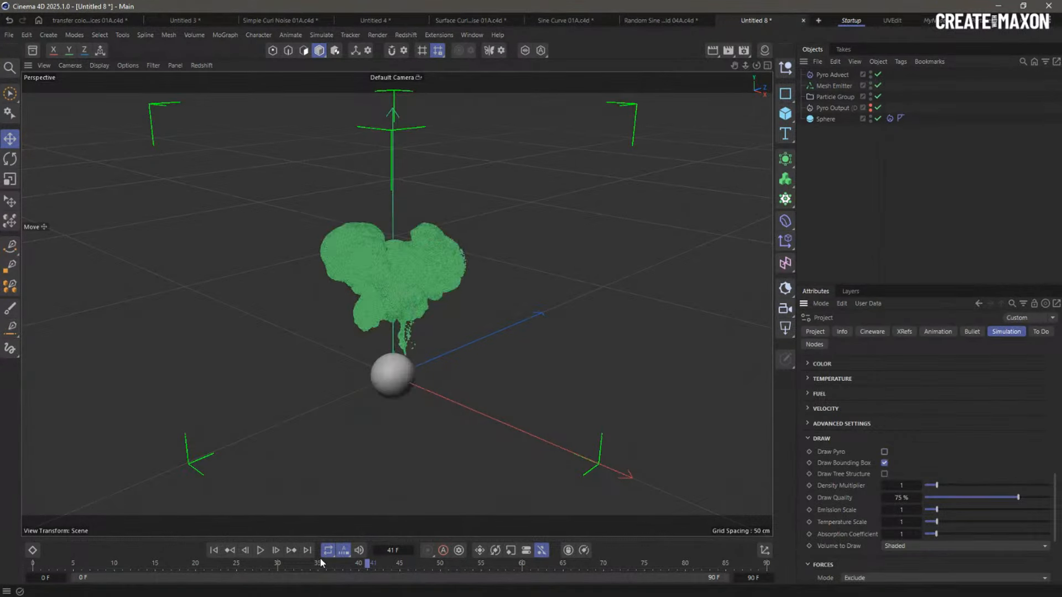
Replay the simulation from the start to view only the advected particles, then rewind
click(214, 551)
click(260, 551)
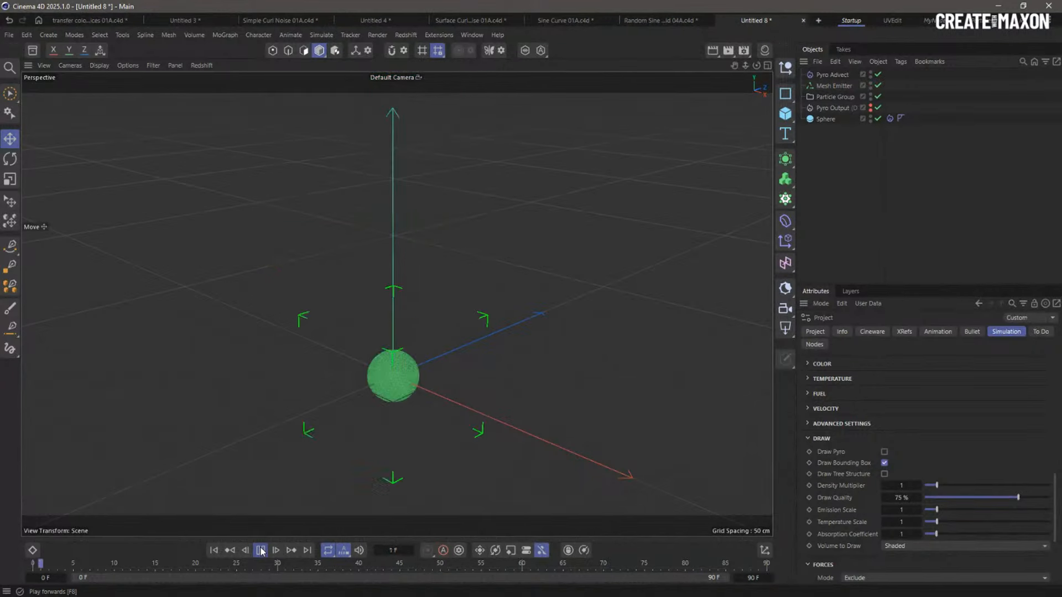
click(260, 550)
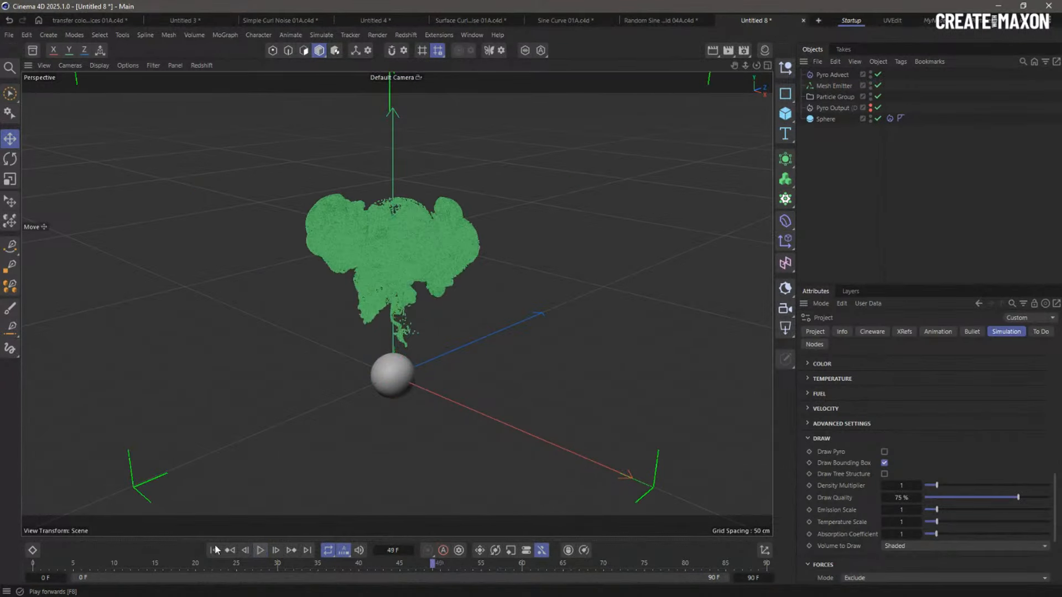
click(215, 551)
Set the Mesh Emitter's count to 5000000, play the simulation and rewind
click(834, 86)
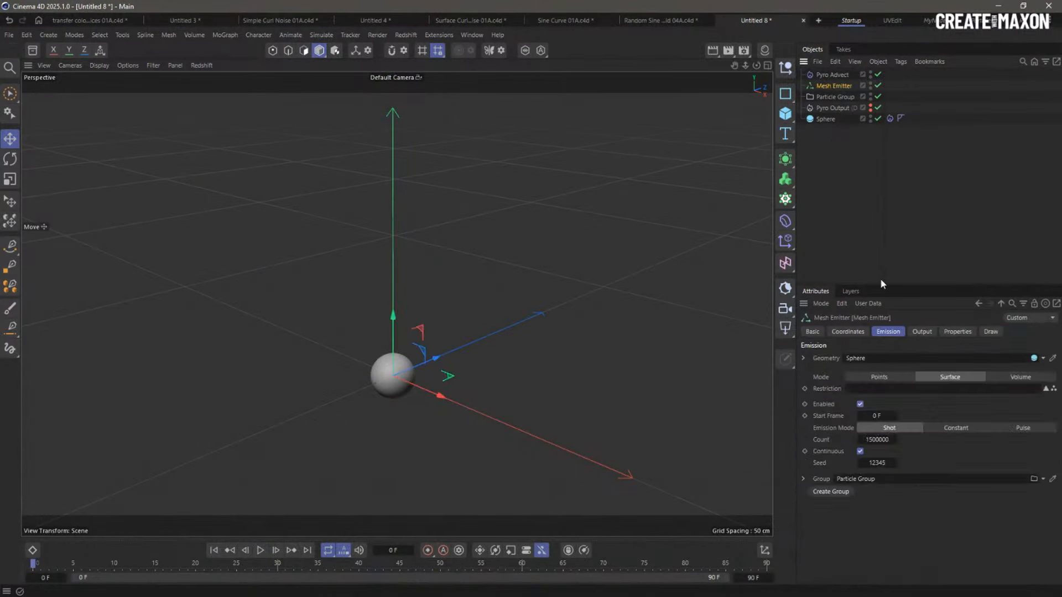
double_click(876, 439)
text(5000000)
key(Return)
click(260, 552)
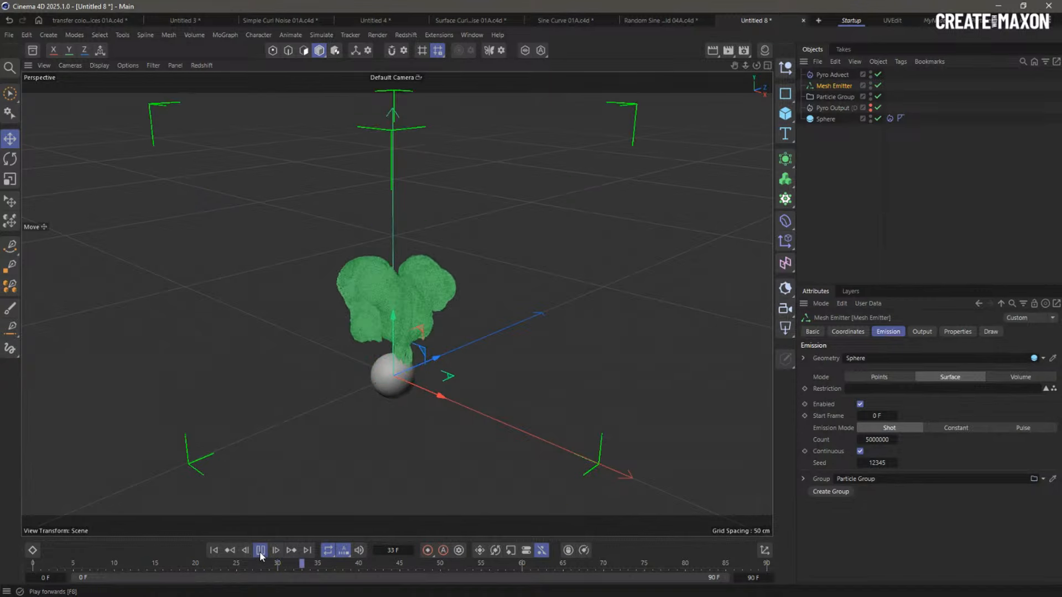
click(261, 555)
click(214, 552)
Increase the Mesh Emitter's count to 10000000, play the simulation and return to the first frame
click(875, 439)
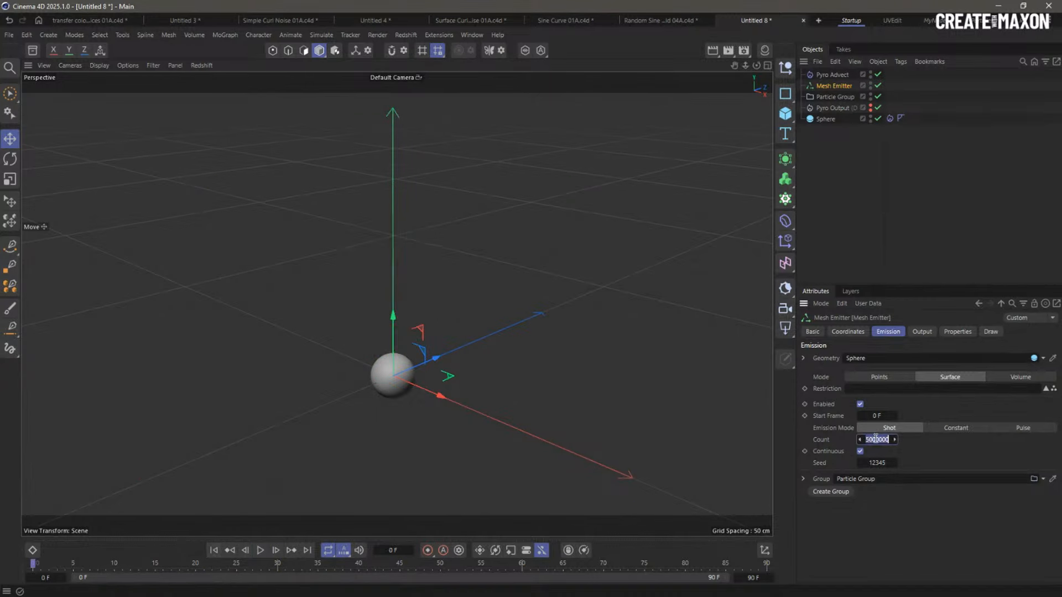
click(875, 439)
drag(865, 440, 870, 440)
text(10)
click(215, 551)
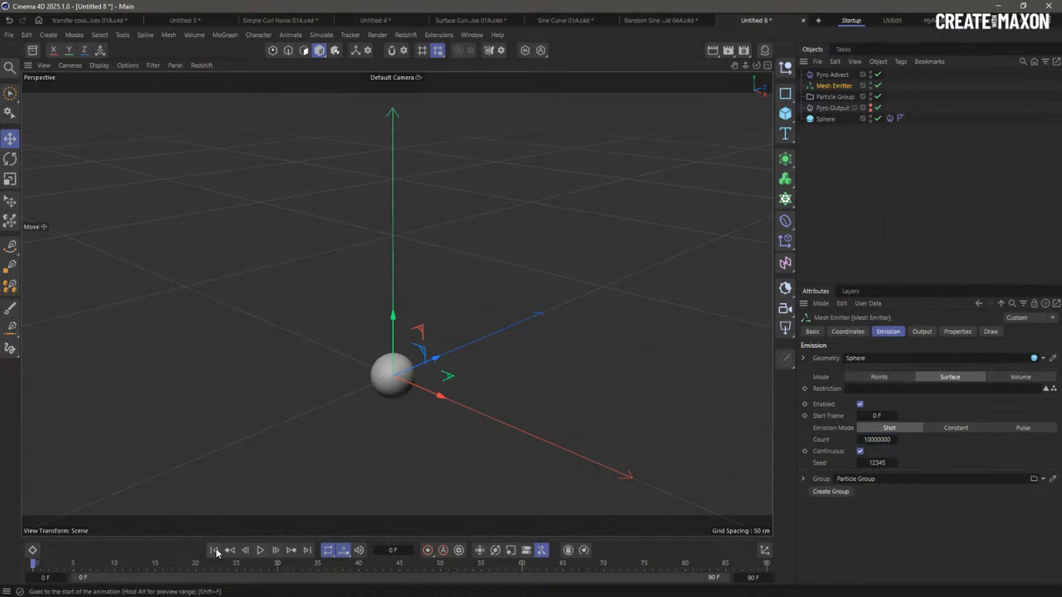
click(261, 551)
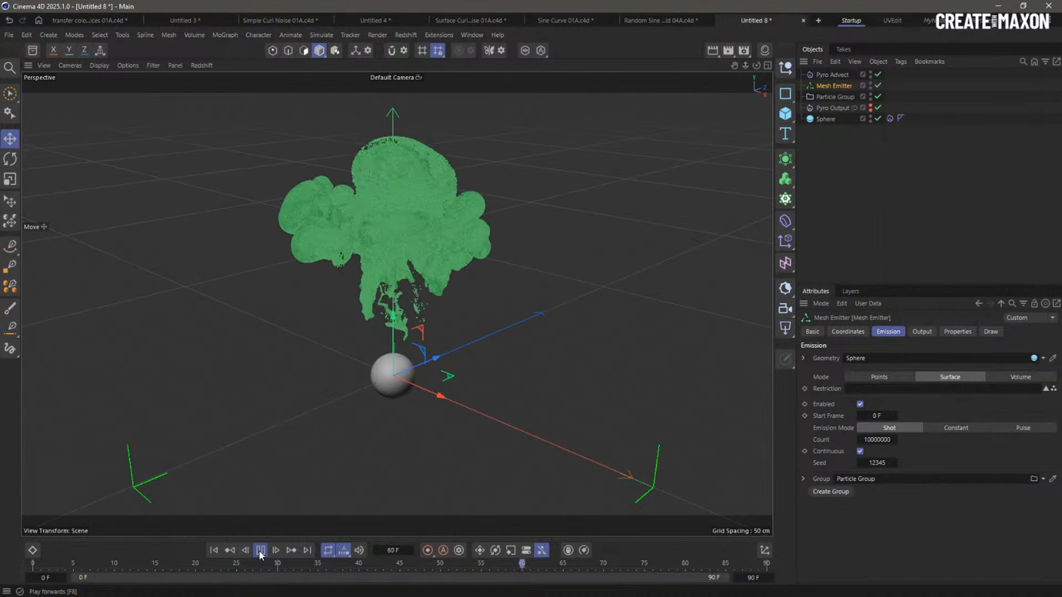
click(261, 551)
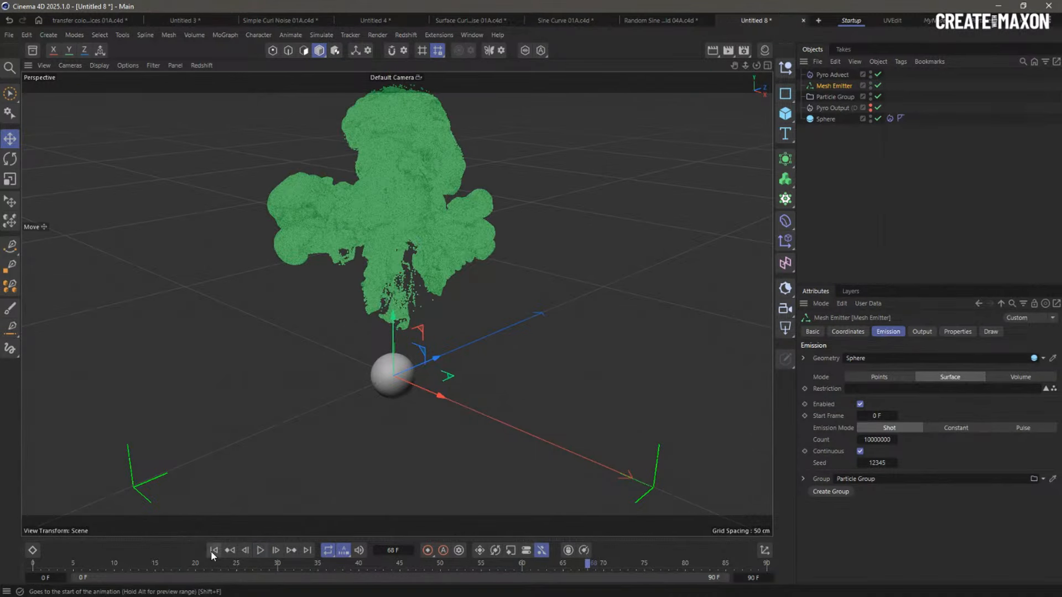
click(214, 551)
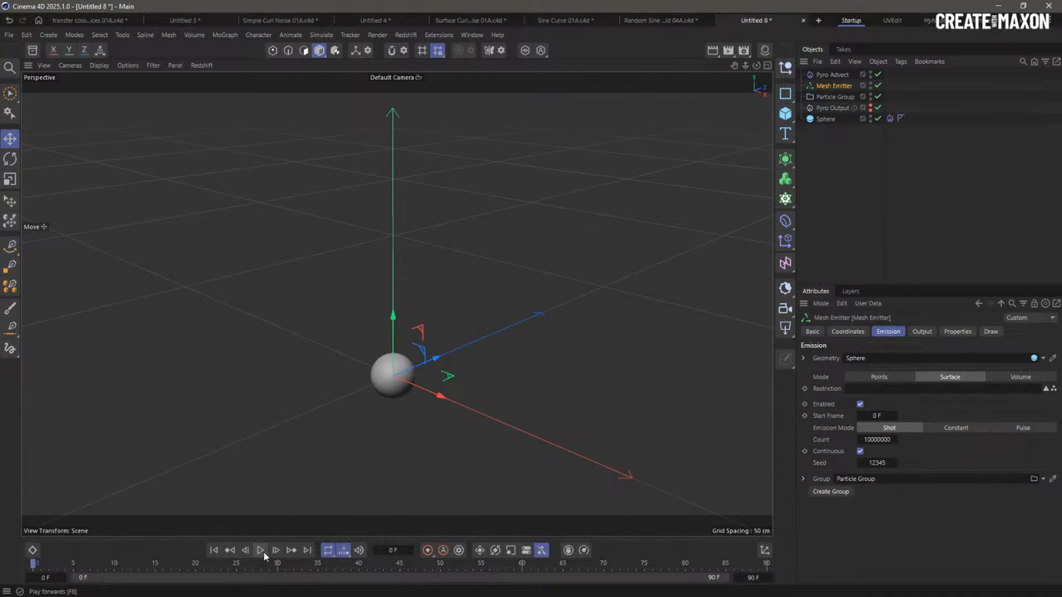
Delete the Mesh Emitter and its Particle Group, keeping the Pyro Advect modifier, and select the sphere
click(853, 214)
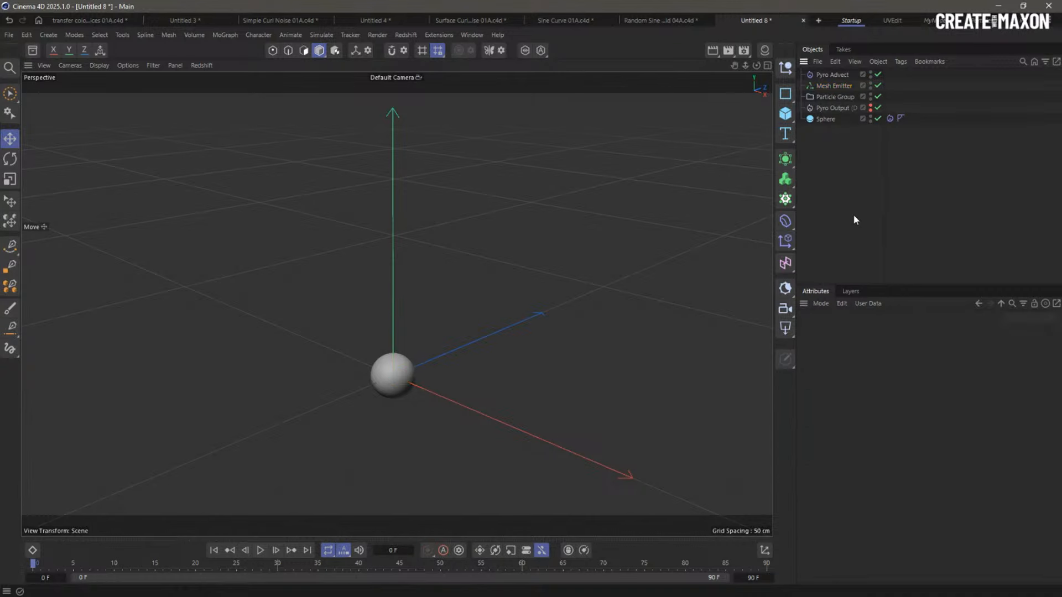
click(825, 120)
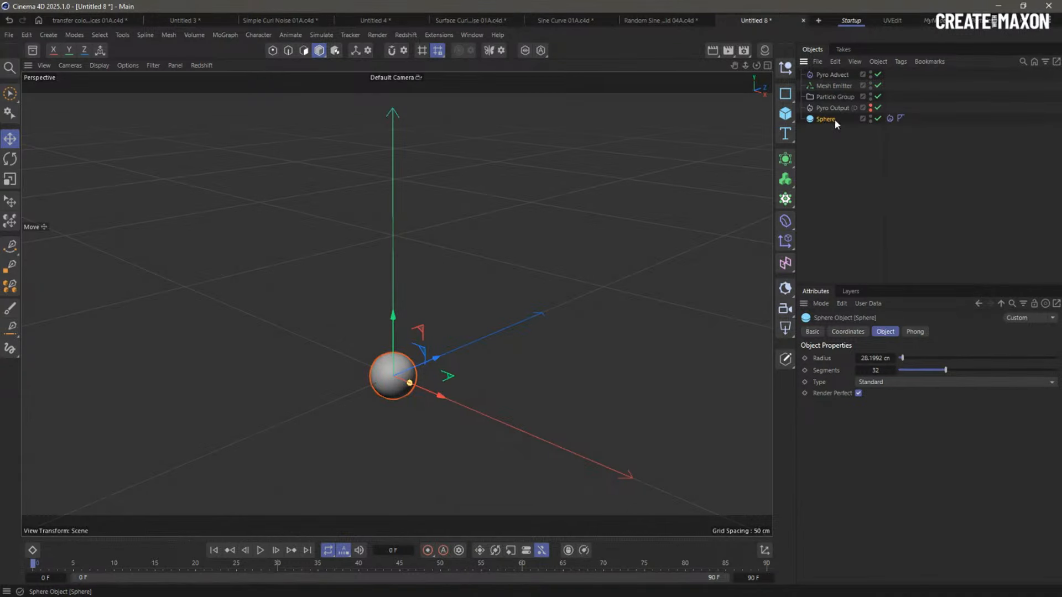
click(822, 89)
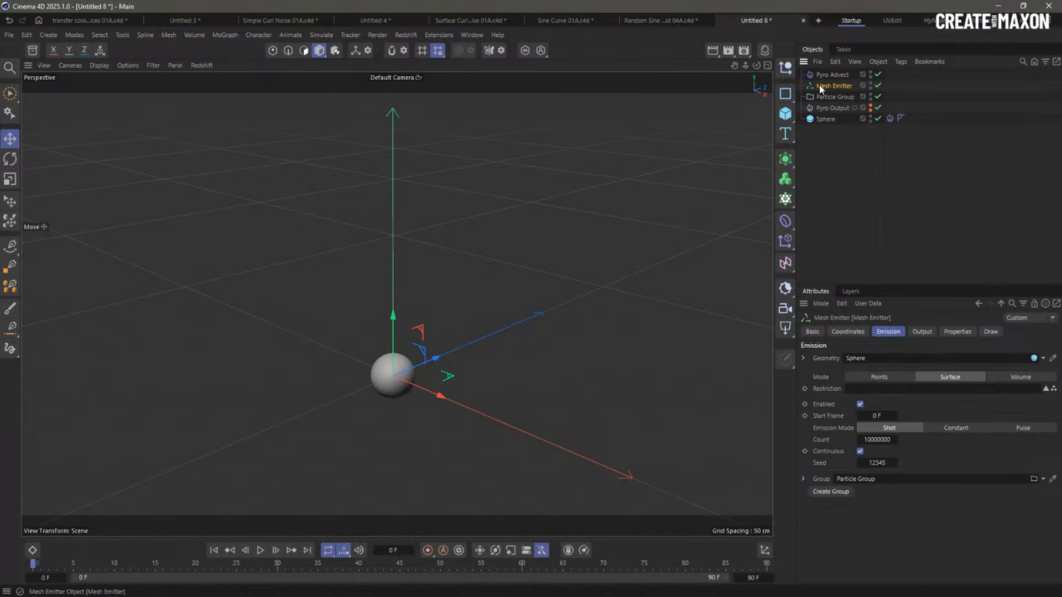
key(Delete)
click(819, 85)
key(Delete)
click(819, 97)
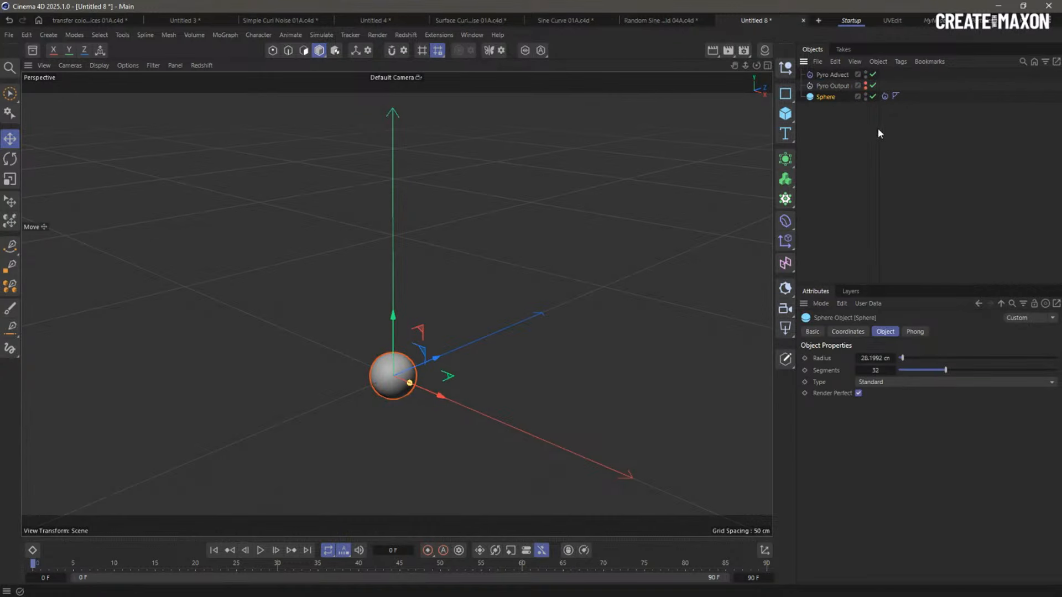
Widen the object names column, switch to the layout with particle tools and add a Basic Emitter
drag(877, 127, 920, 128)
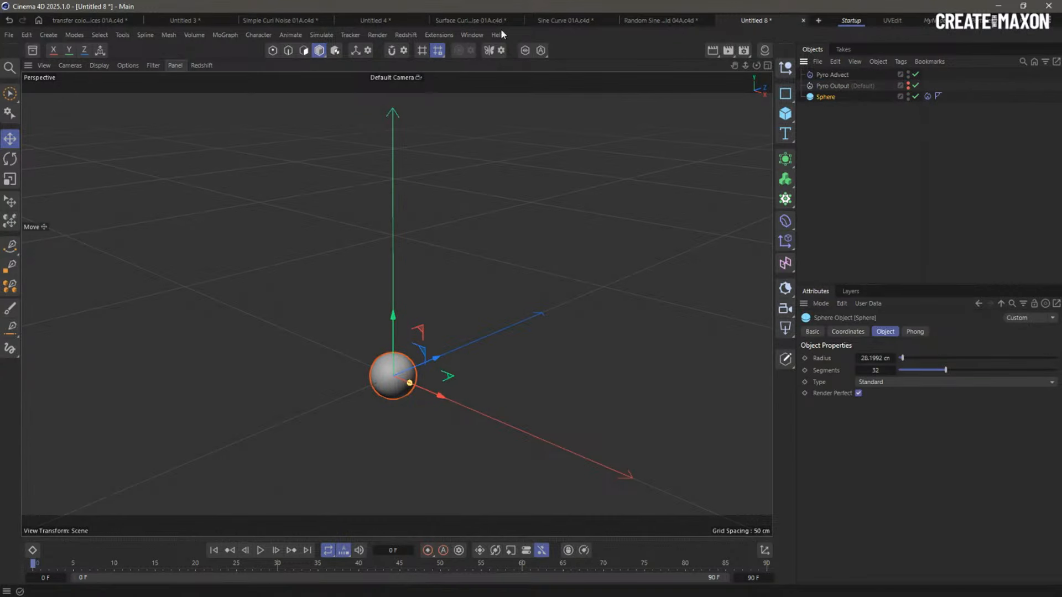
click(980, 21)
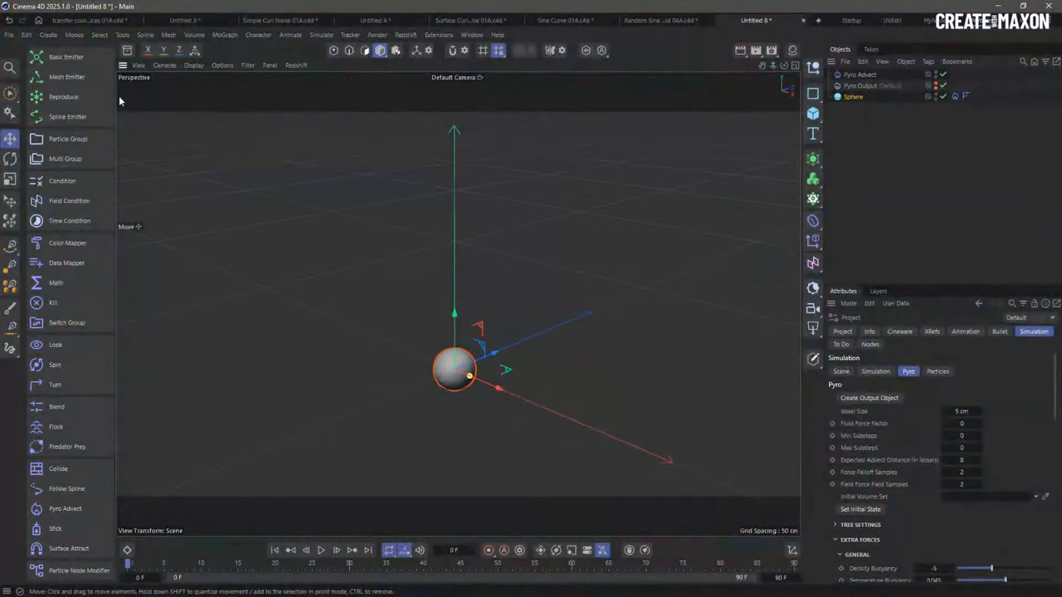
click(62, 57)
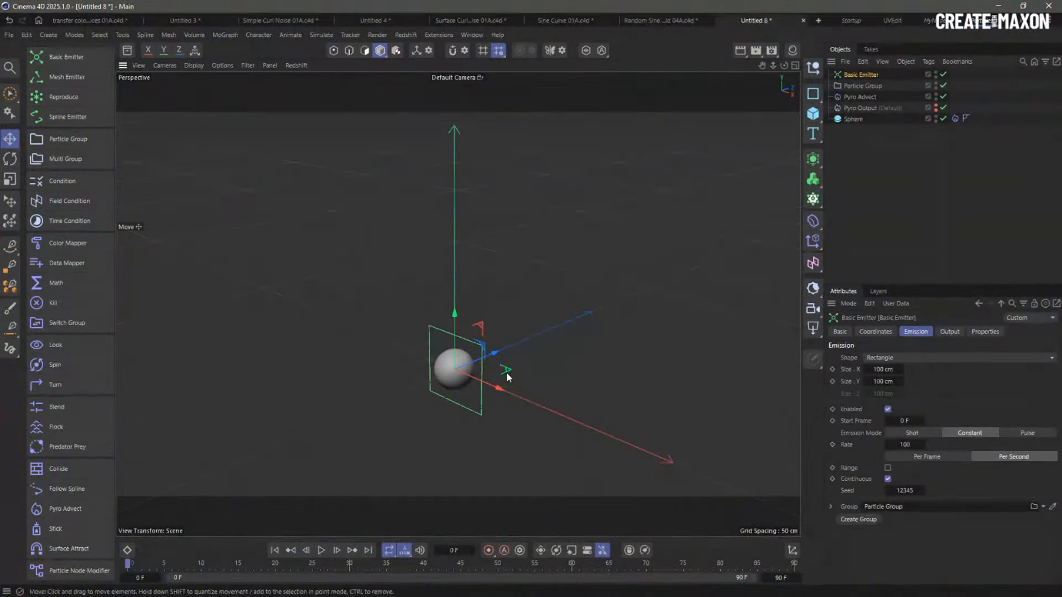
Rotate the Basic Emitter so its rectangle lies flat and faces downward, and raise it above the sphere
key(r)
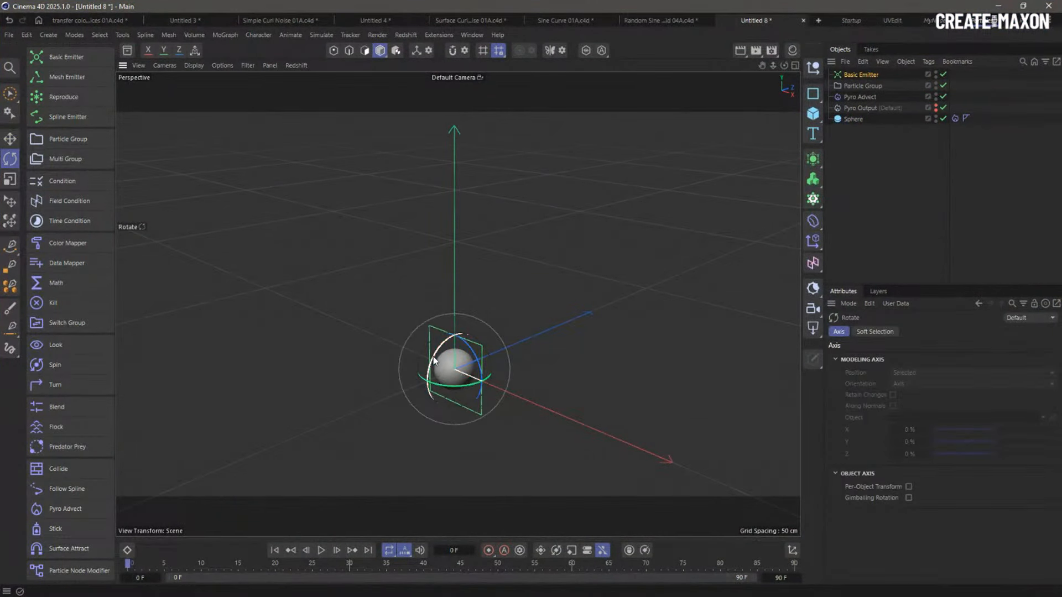
drag(433, 360, 448, 340)
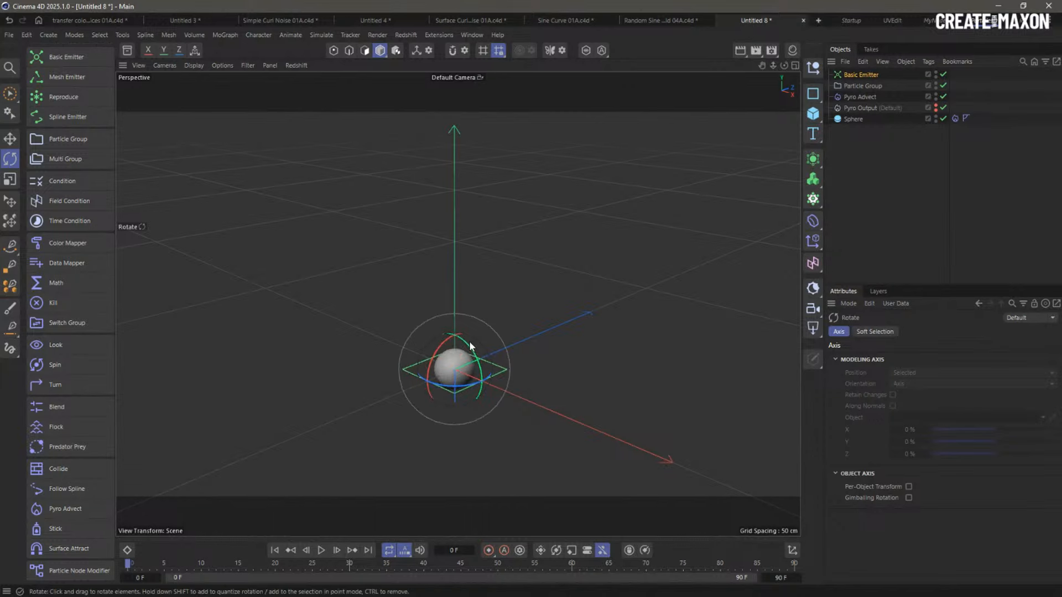
key(e)
drag(458, 428, 466, 337)
Set the Basic Emitter's rectangle size to 400 cm in both X and Y
click(861, 74)
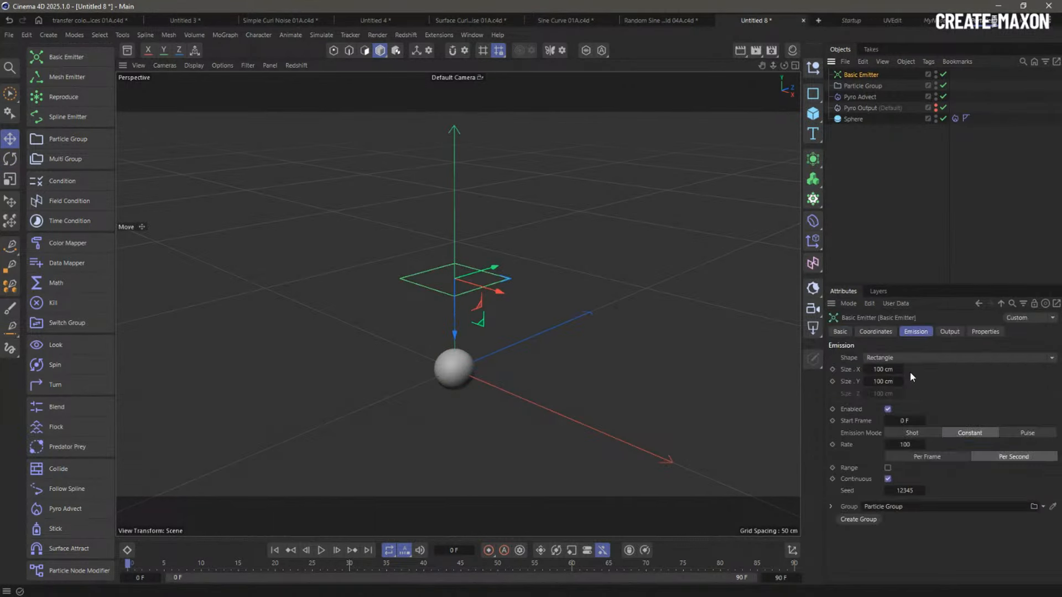
click(890, 370)
text(400)
key(Tab)
text(400)
key(Return)
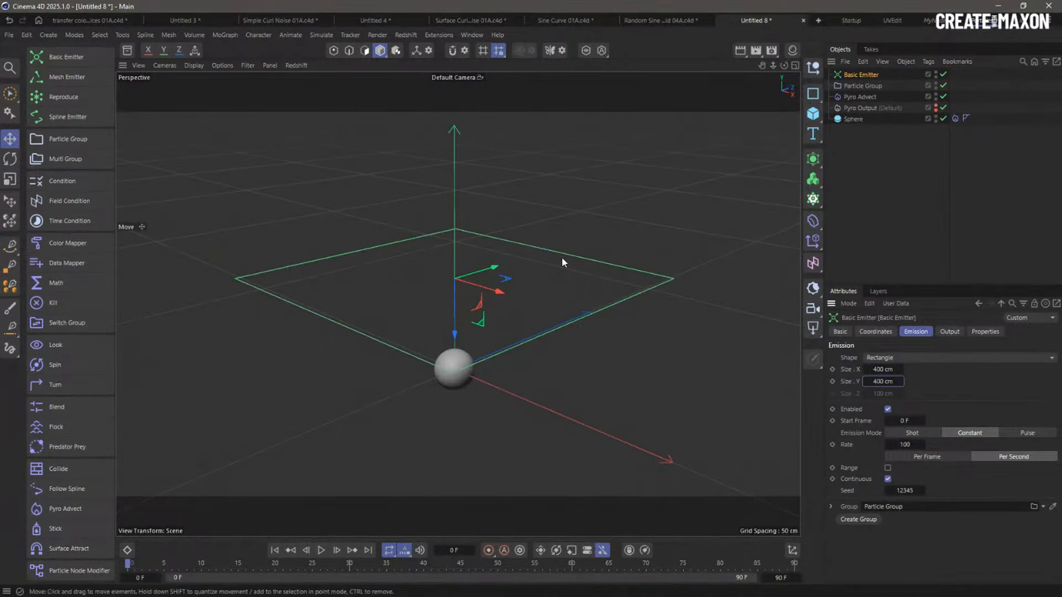
Shift the Basic Emitter horizontally so it is no longer centred over the sphere, and set it to Shot emission with a count of 1000000
drag(498, 272, 571, 259)
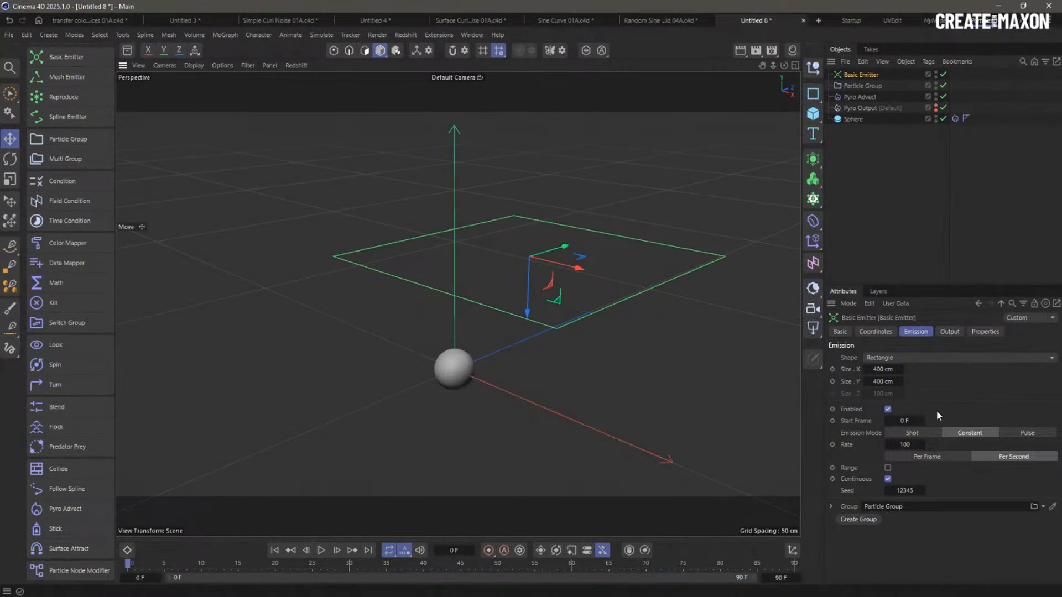
click(913, 432)
click(913, 445)
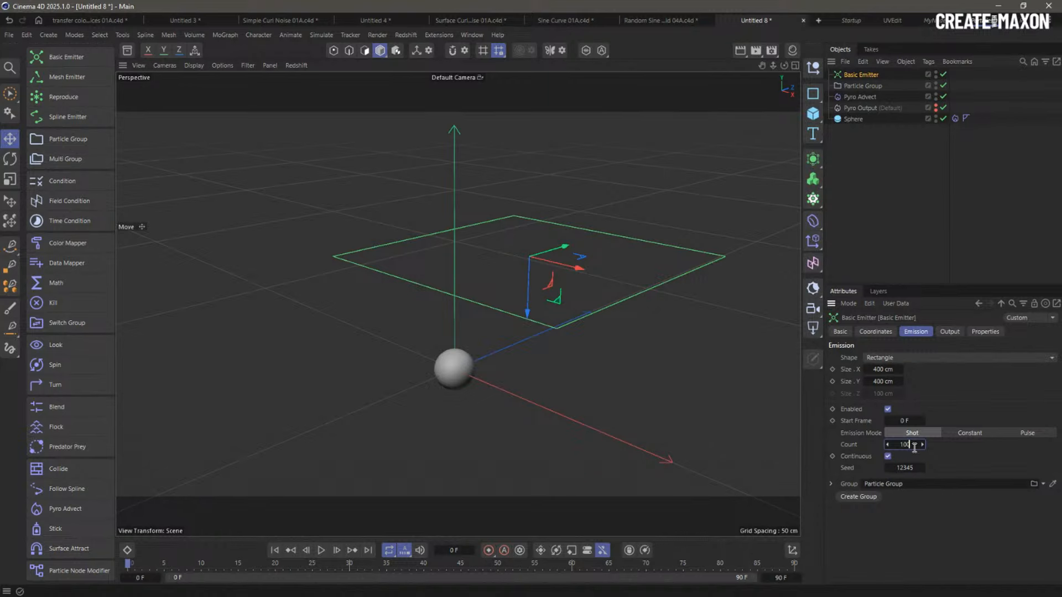
text(0000)
key(Return)
alt+drag(575, 265, 559, 279)
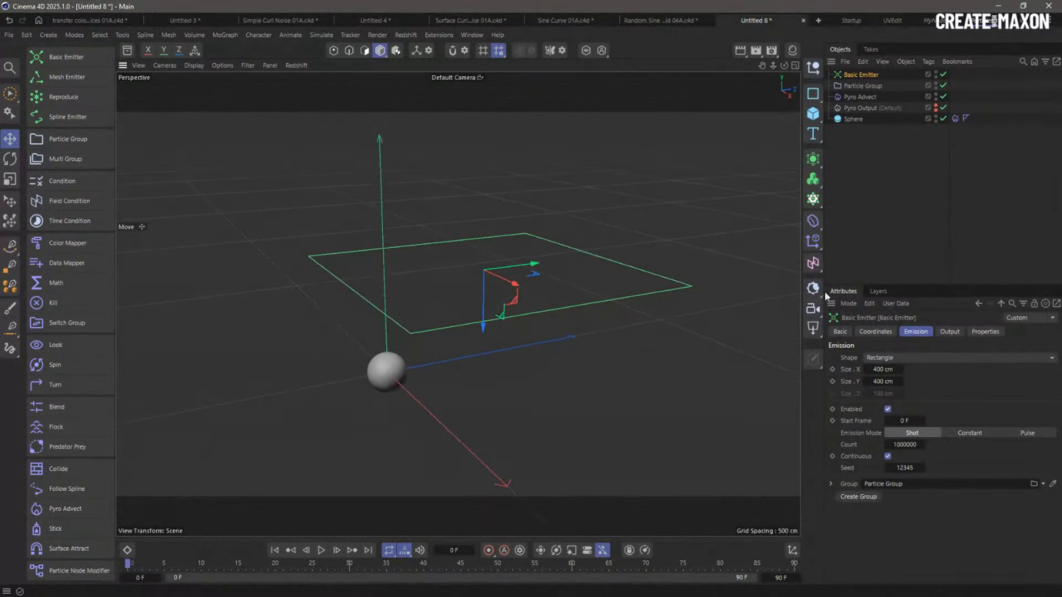
Set the Basic Emitter's particle speed to 0 cm and deselect it
click(949, 332)
click(985, 332)
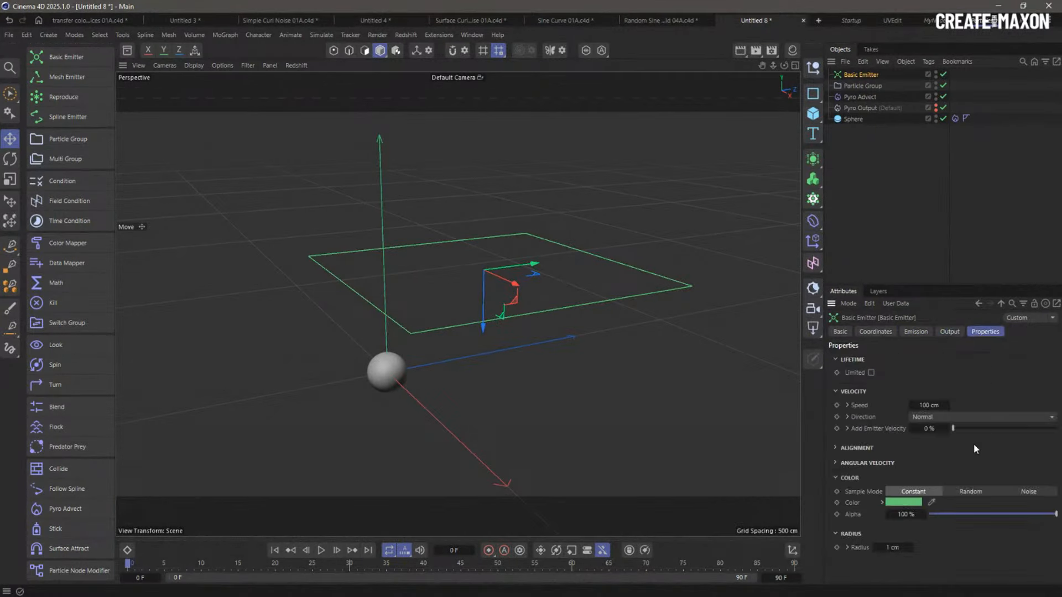
double_click(927, 405)
text(0)
key(Return)
click(884, 230)
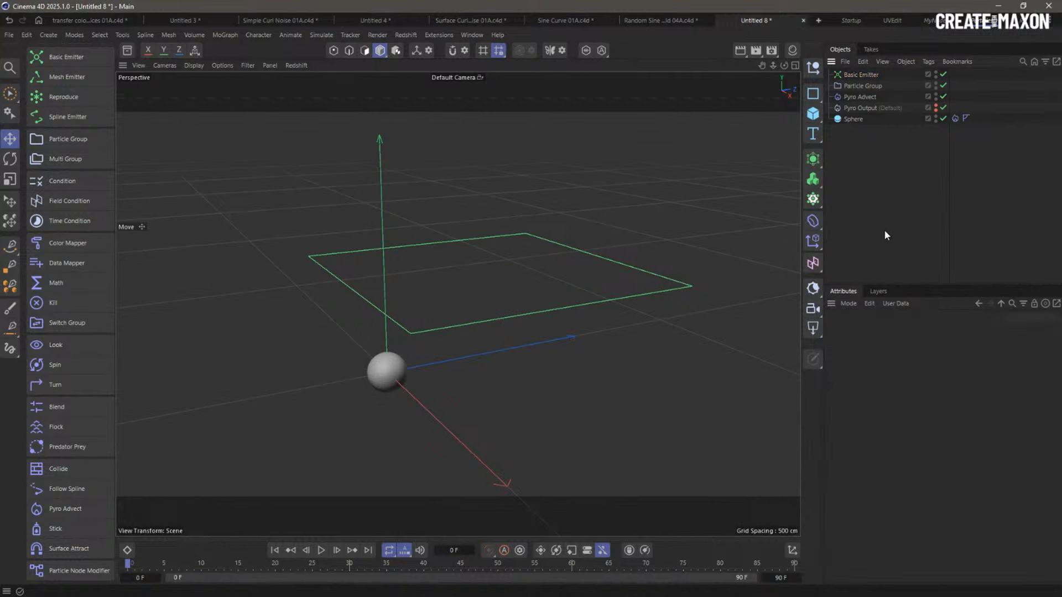
Preview the particle simulation, stop it, and set the timeline's end frame to 300
click(321, 551)
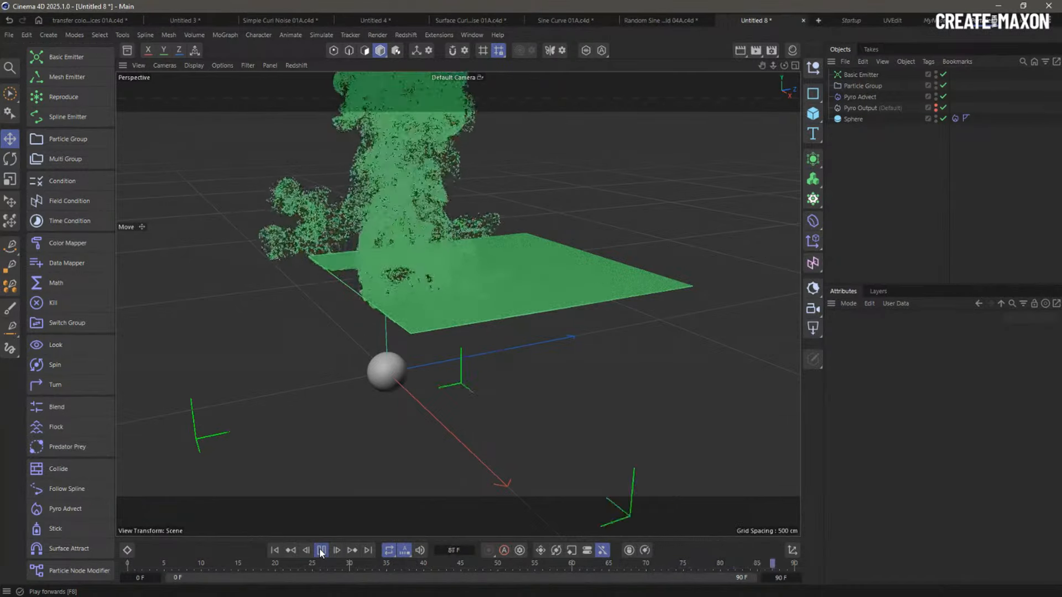
click(321, 552)
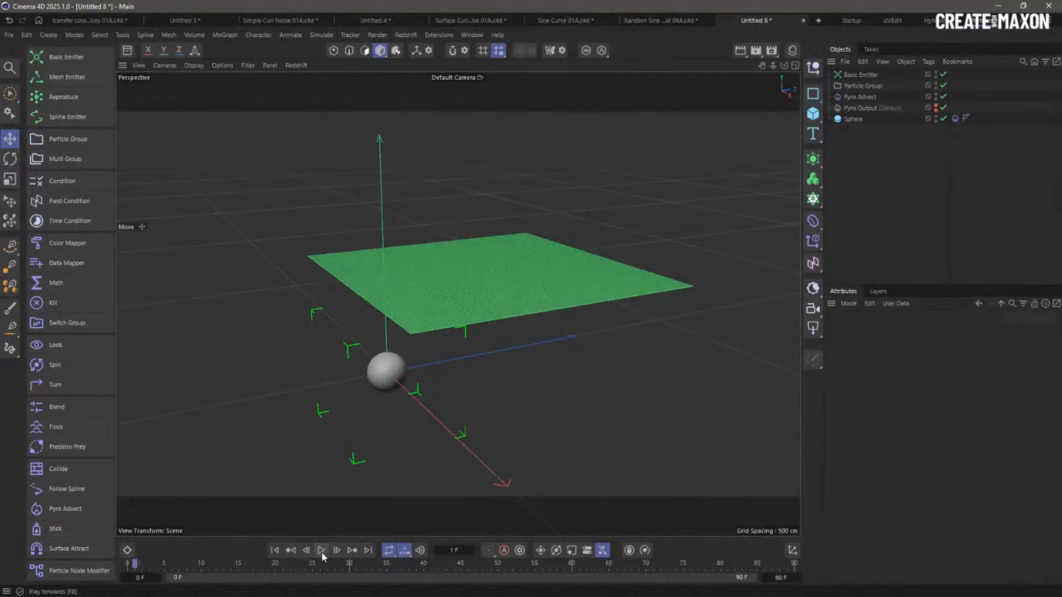
click(787, 578)
text(300)
key(Return)
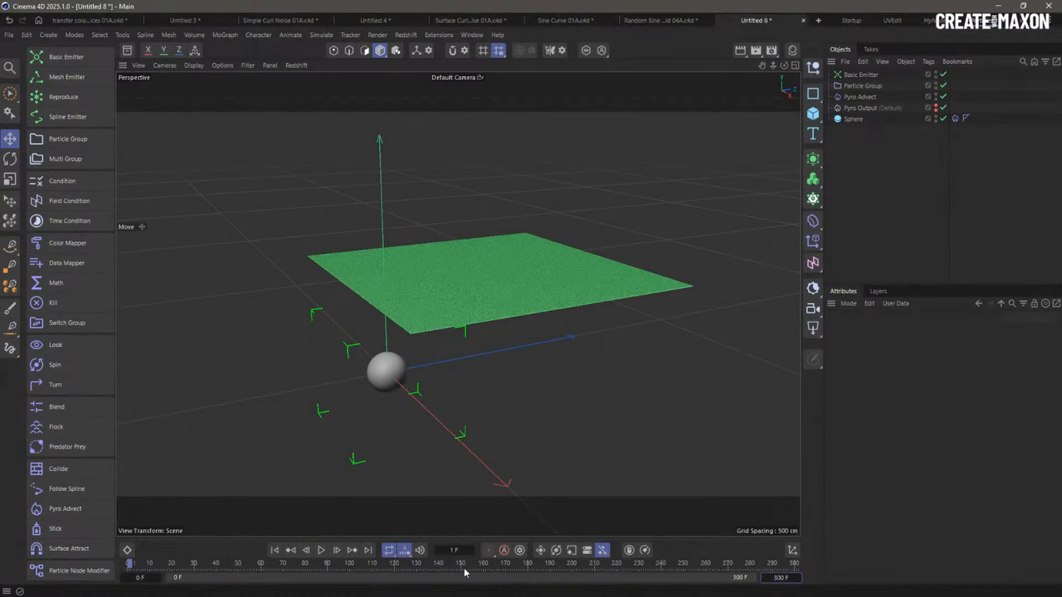
Play the simulation while moving the sphere under the emitter, and rewind and return the sphere to its starting area
click(321, 550)
click(387, 372)
drag(440, 361, 666, 323)
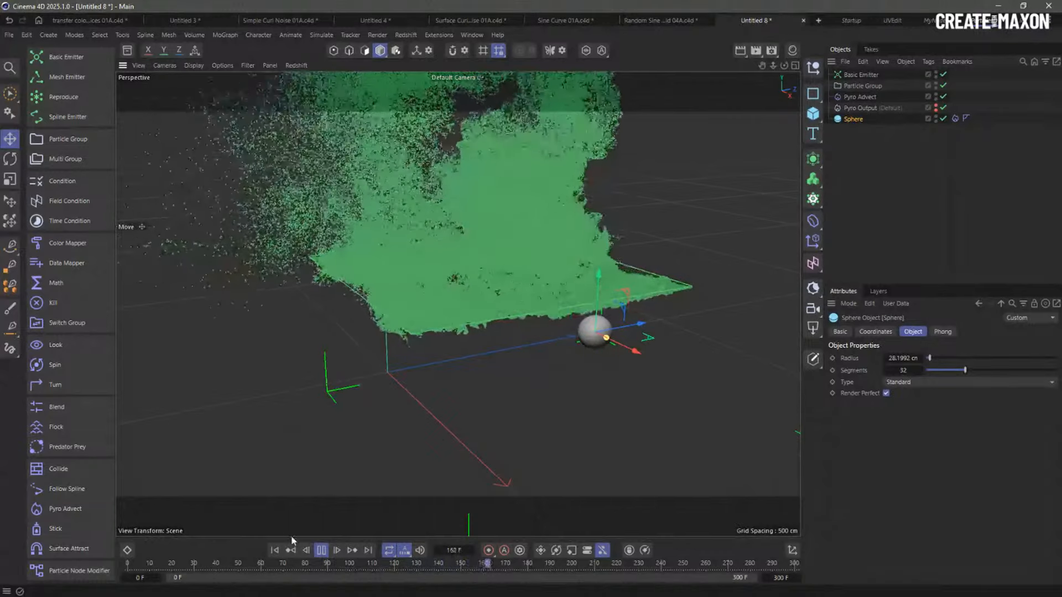
click(321, 550)
click(274, 550)
drag(630, 326, 420, 367)
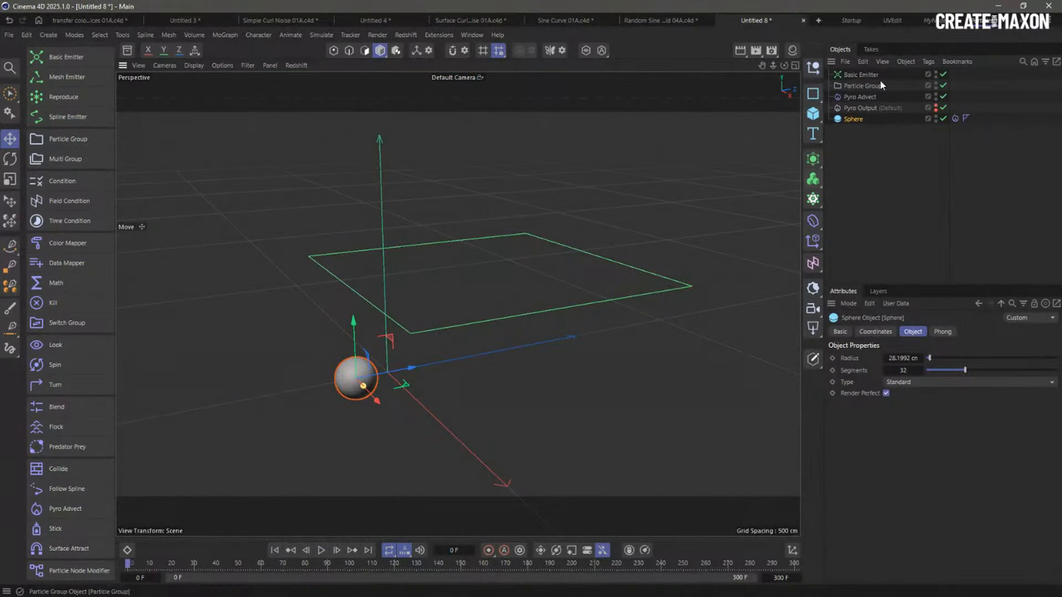
click(858, 77)
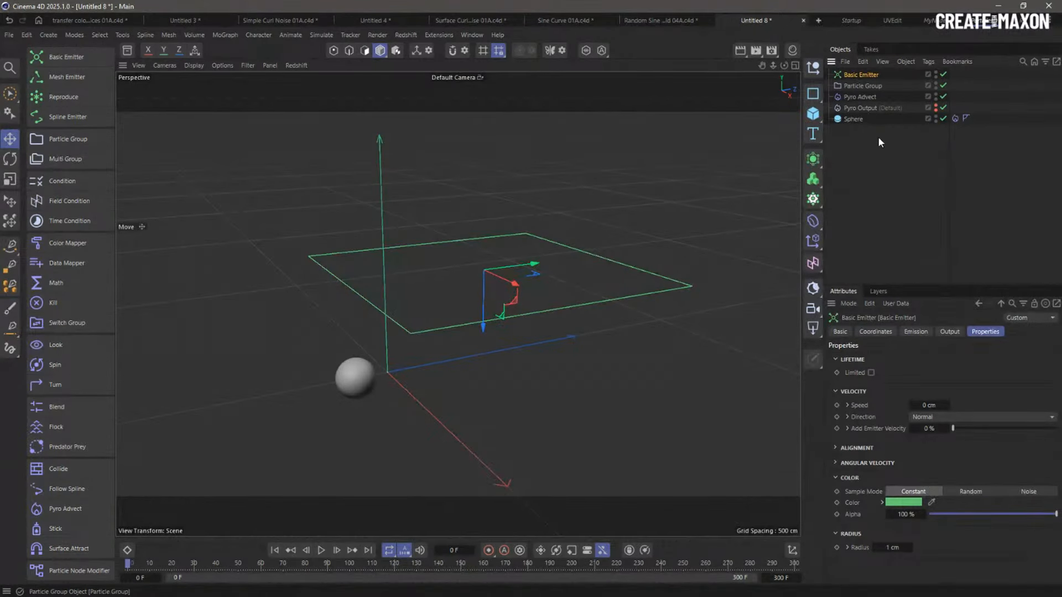
click(908, 333)
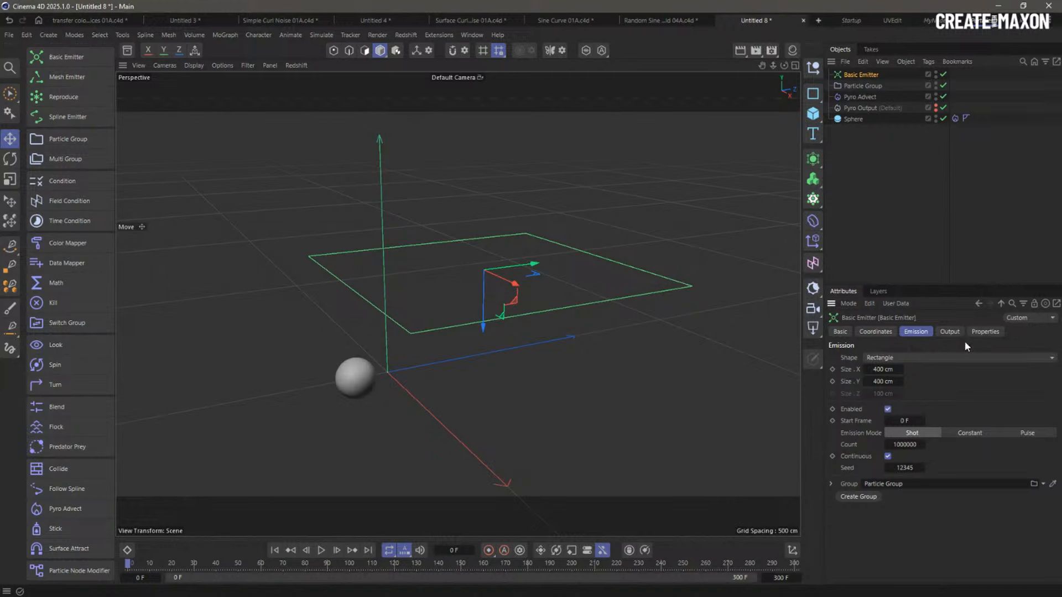
click(983, 332)
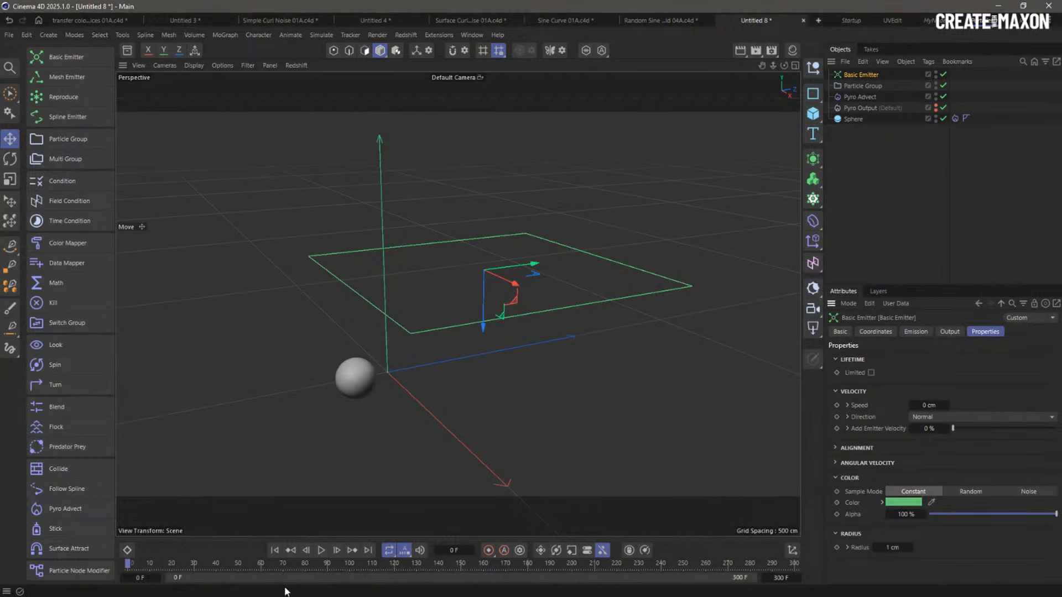
Start playback and enable Draw Pyro in the project's Pyro simulation settings
click(321, 551)
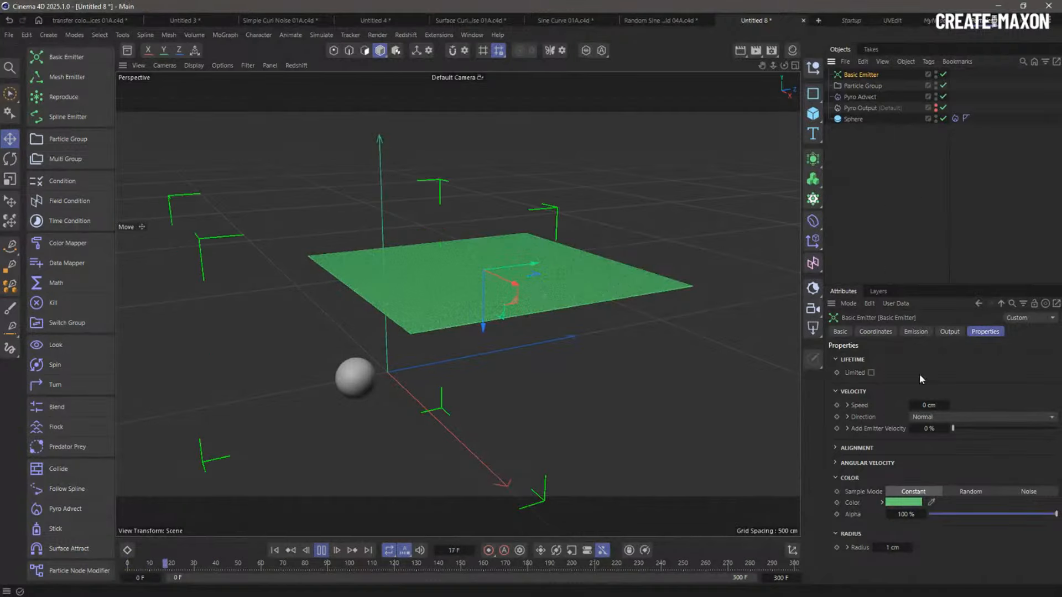
key(ctrl+d)
click(912, 397)
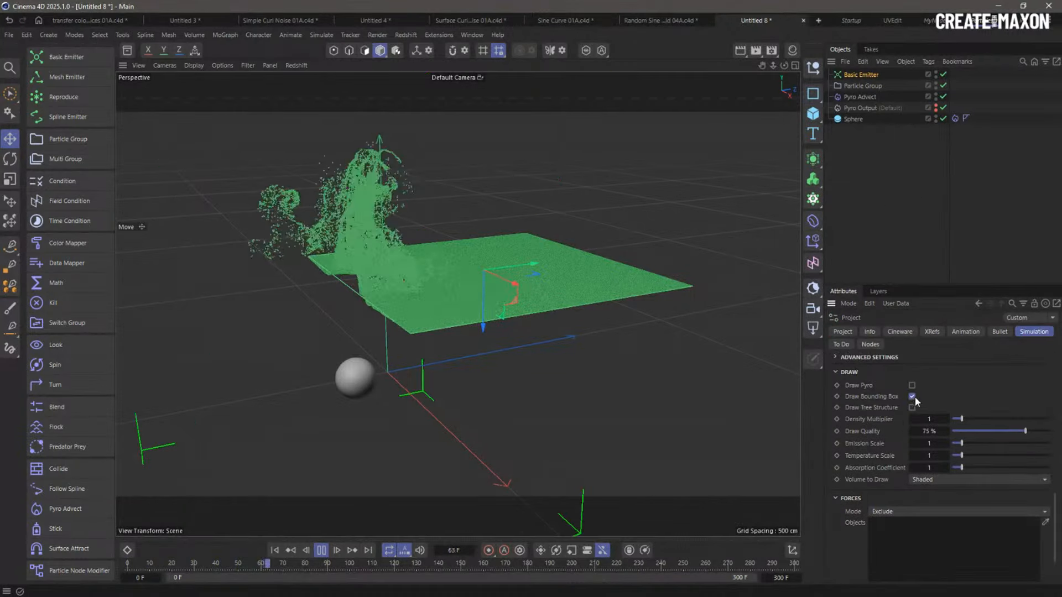
click(912, 386)
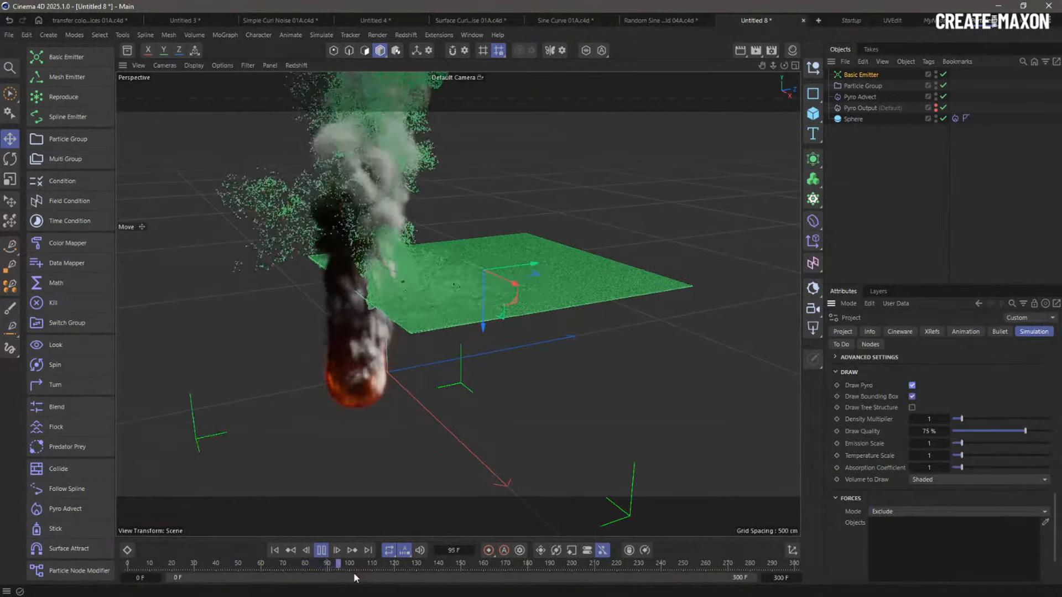
Restart the simulation from the first frame and sweep the burning sphere beneath the emitter and back before stopping playback
click(274, 550)
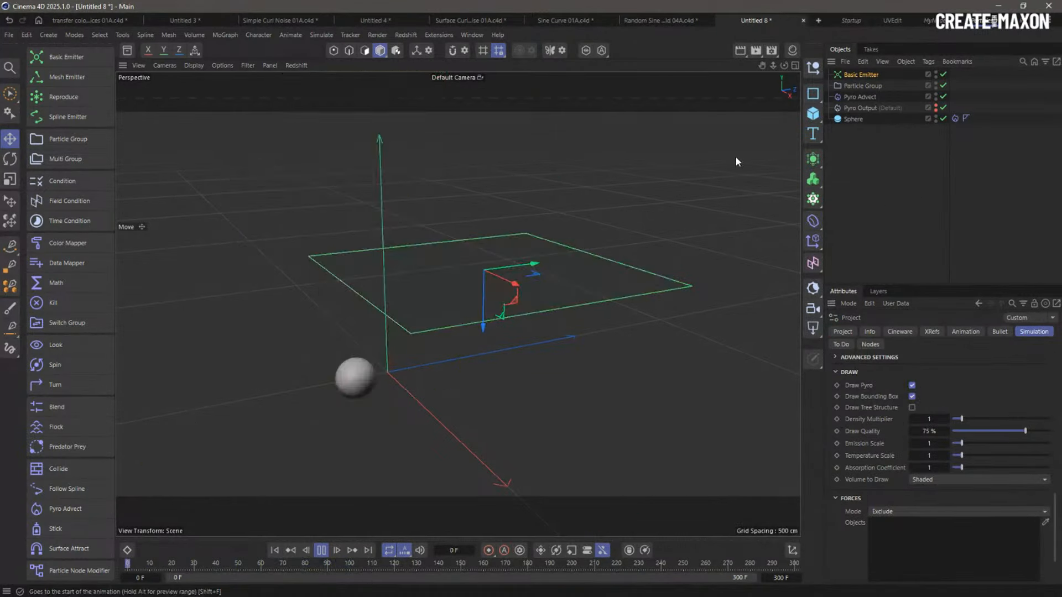
click(853, 118)
drag(403, 375, 426, 412)
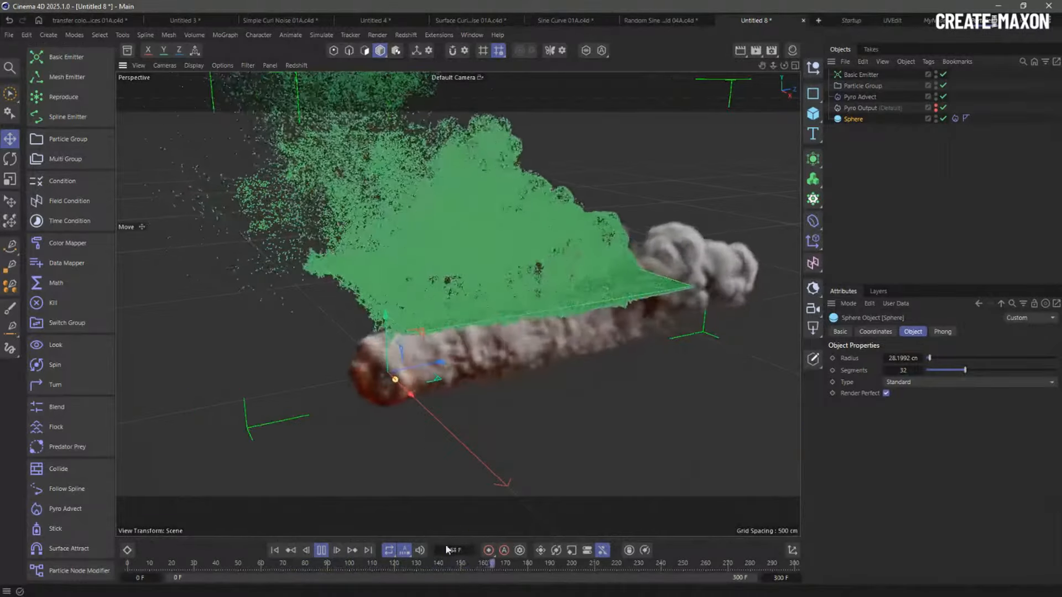
click(322, 550)
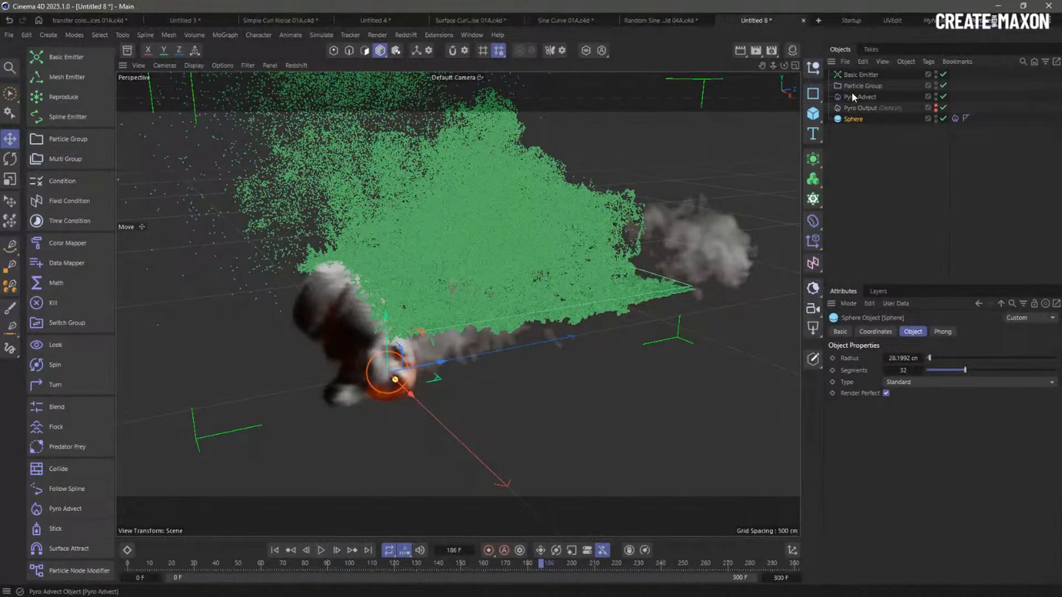
Increase the Basic Emitter's Shot count to 10000000
click(848, 74)
click(914, 332)
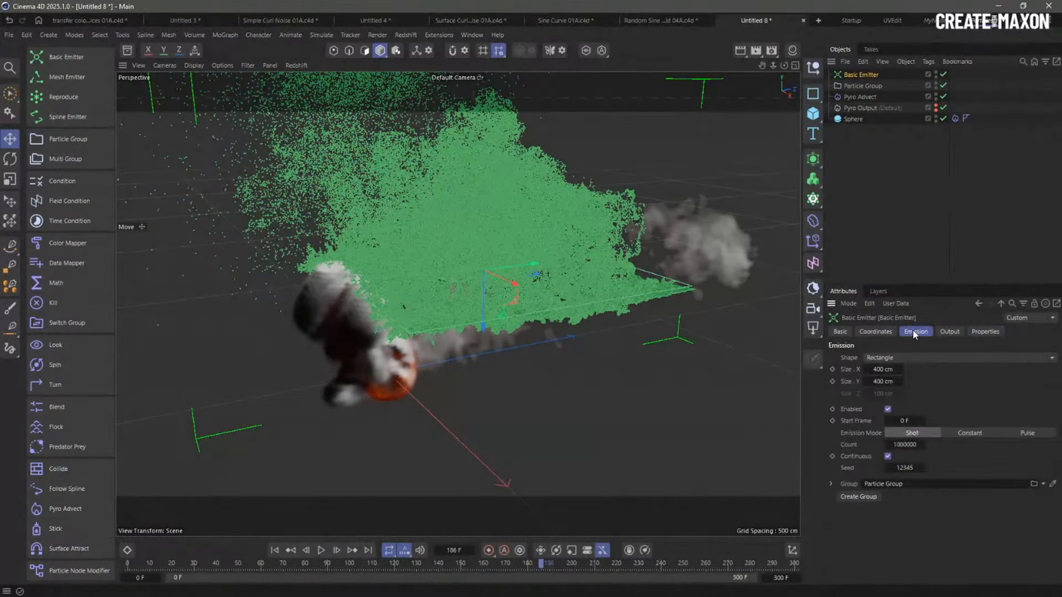
click(905, 444)
key(Left)
key(Left)
key(Left)
key(Left)
key(Left)
key(Left)
text(0)
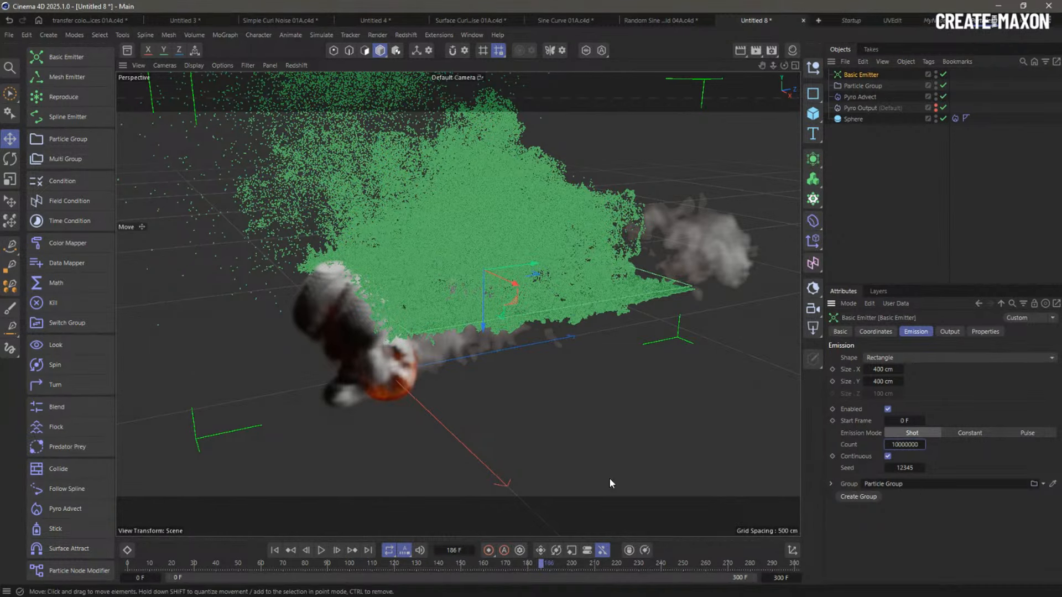
Replay the simulation with the higher particle count while sweeping the sphere under the emitter, and stop and rewind it
click(276, 551)
click(320, 550)
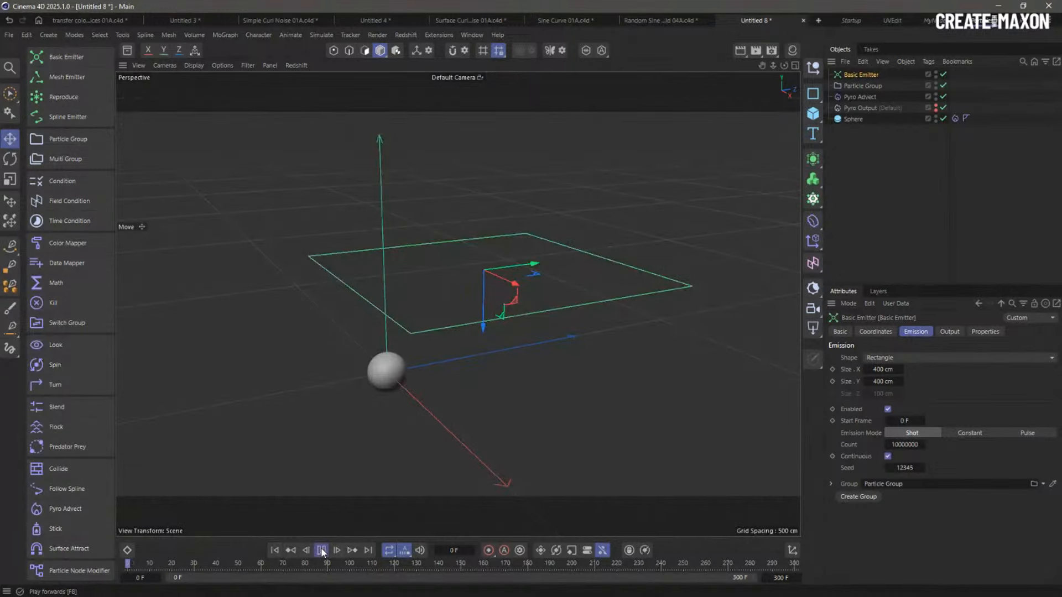
click(854, 119)
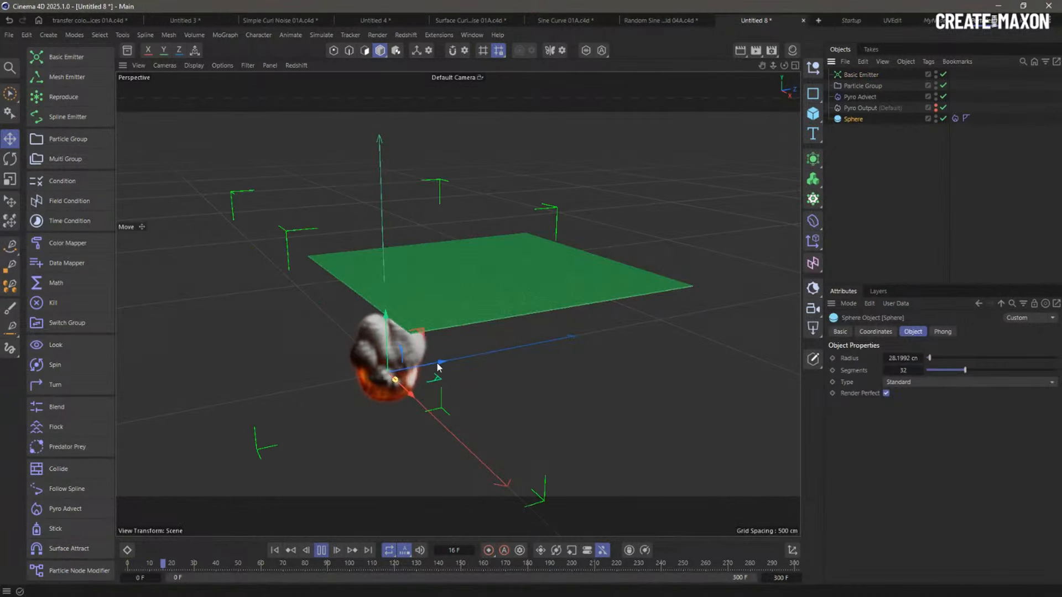
drag(457, 360, 386, 399)
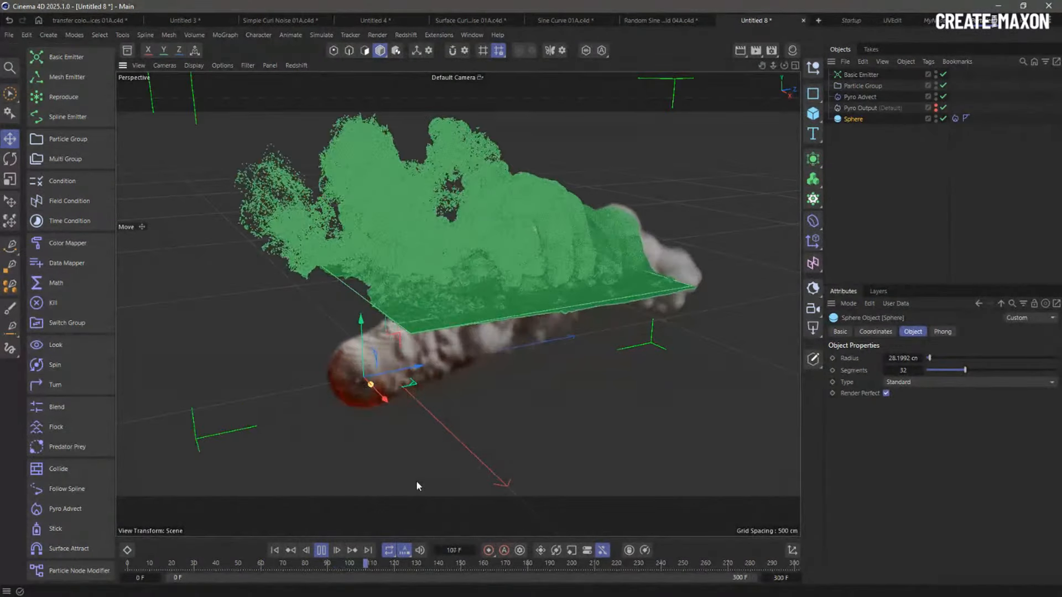
click(321, 551)
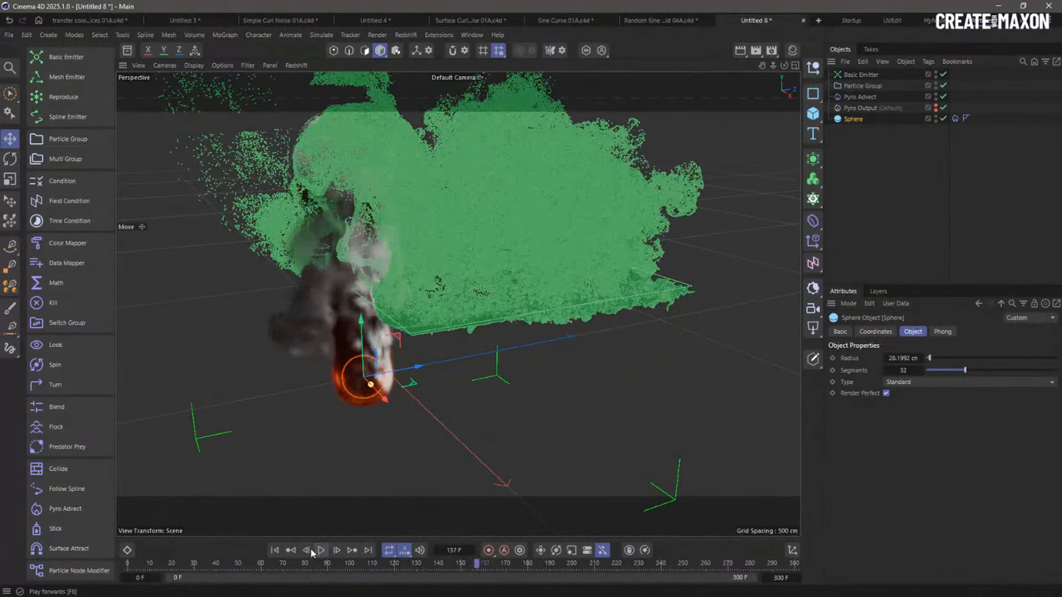
click(274, 551)
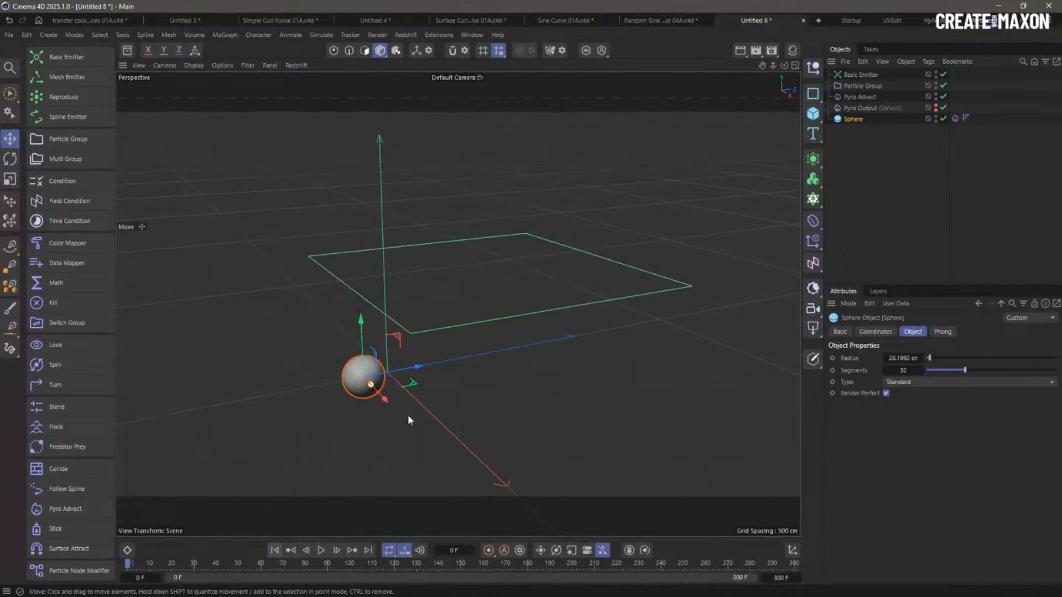
Add a Particle Node Modifier, open it in the Node Editor, and move the editor window higher over the viewport
click(431, 302)
alt+drag(445, 349, 432, 331)
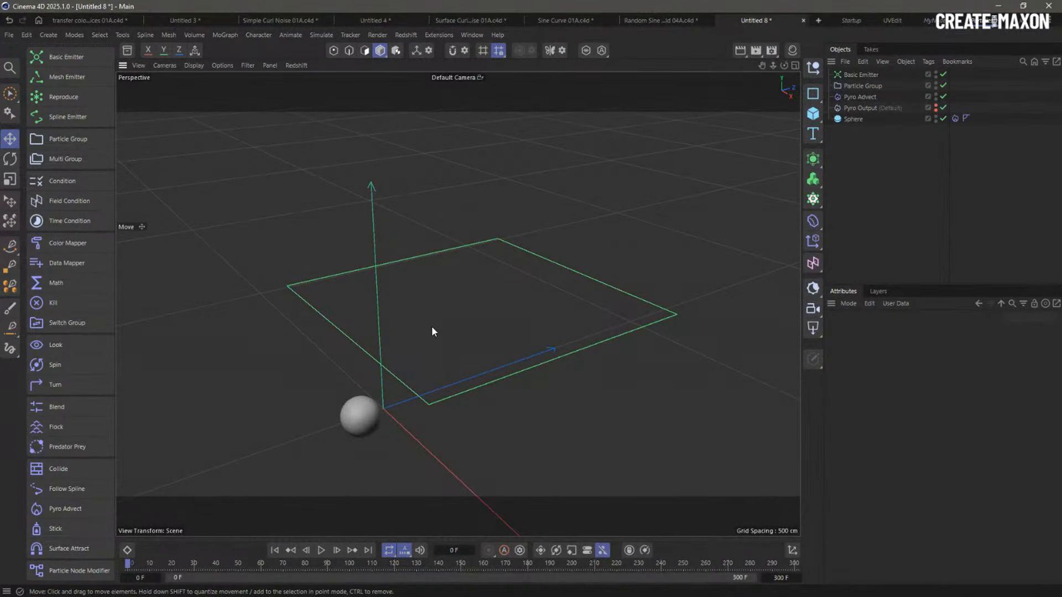
click(87, 570)
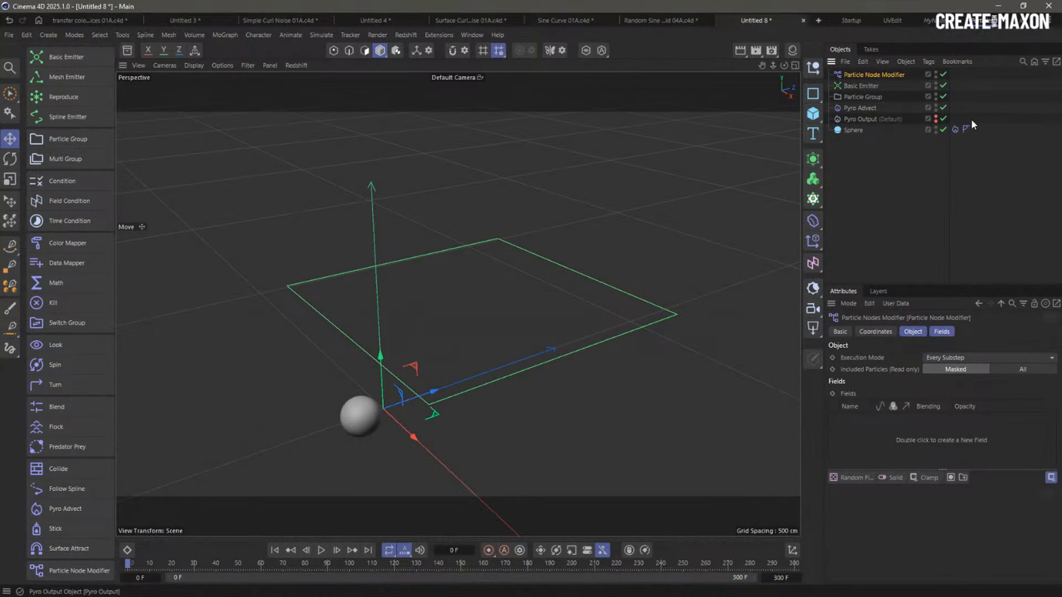
double_click(836, 75)
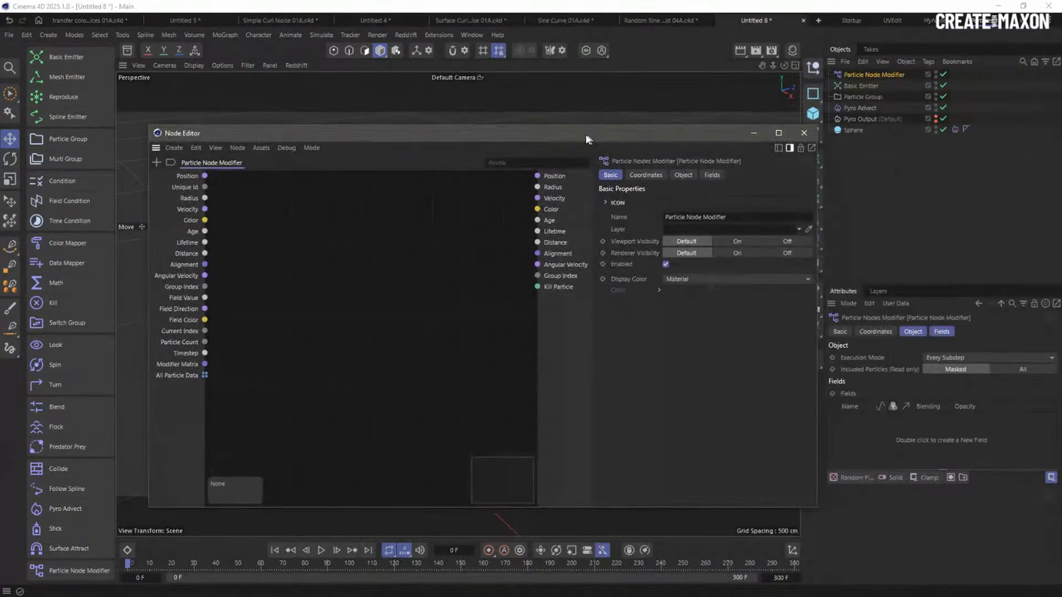
drag(547, 142, 536, 113)
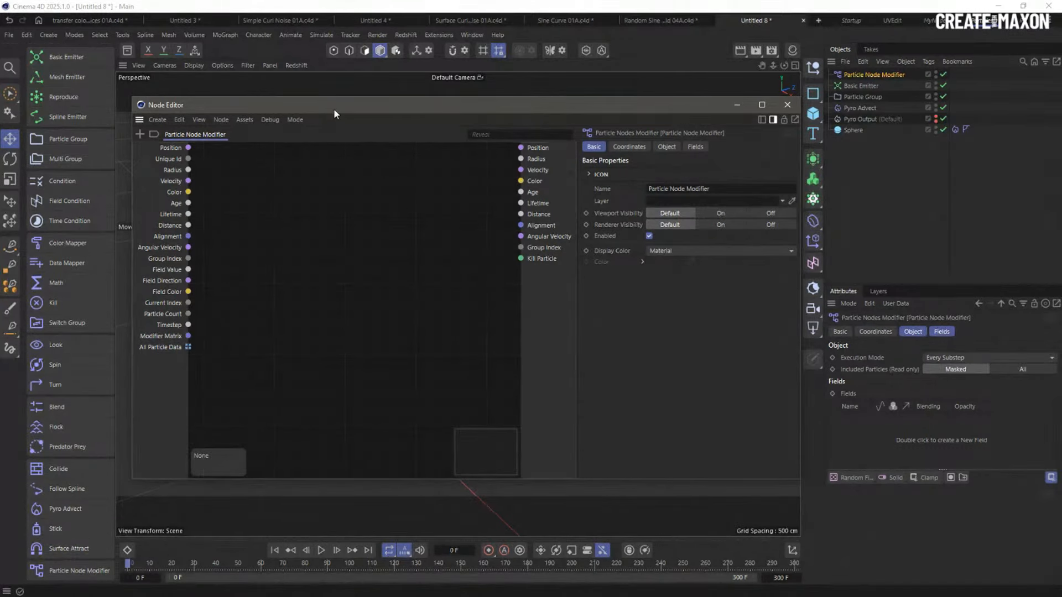
drag(334, 113, 333, 105)
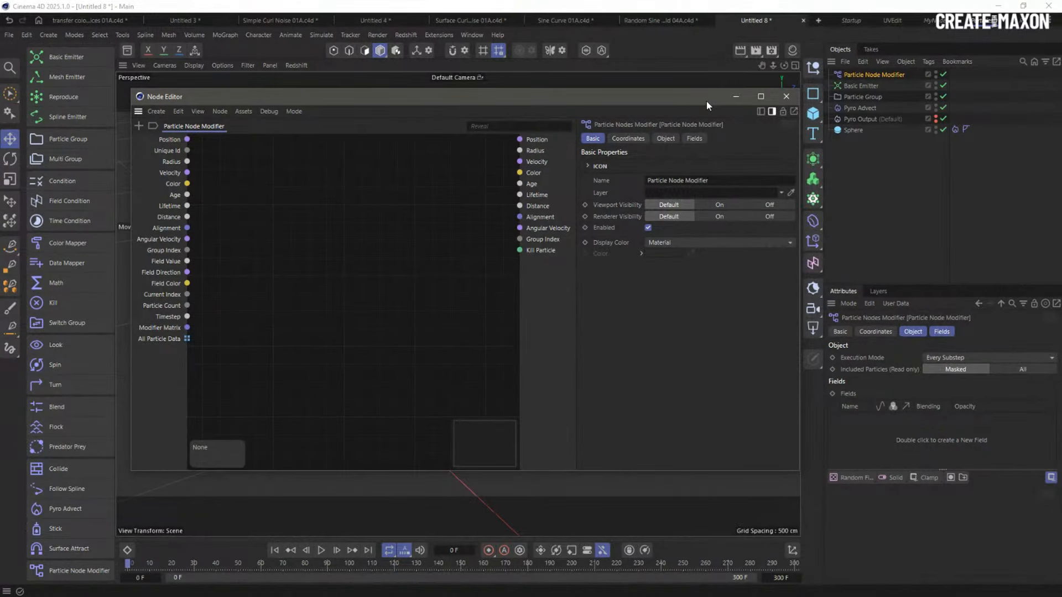
Look through the project's Pyro simulation settings and display the Particles settings with the custom properties
key(ctrl+d)
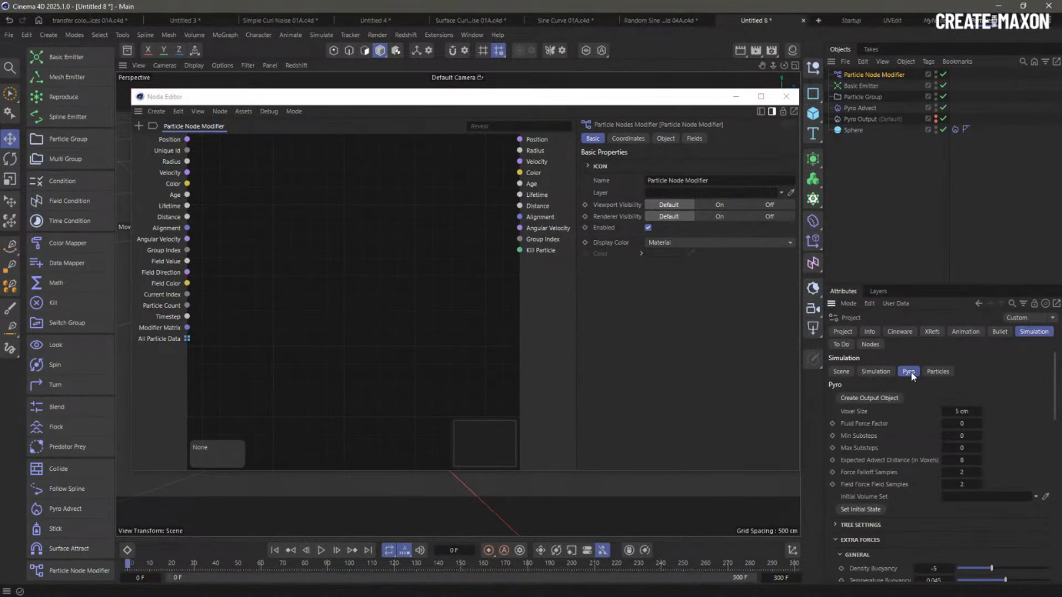
scroll(919, 424, down, 3)
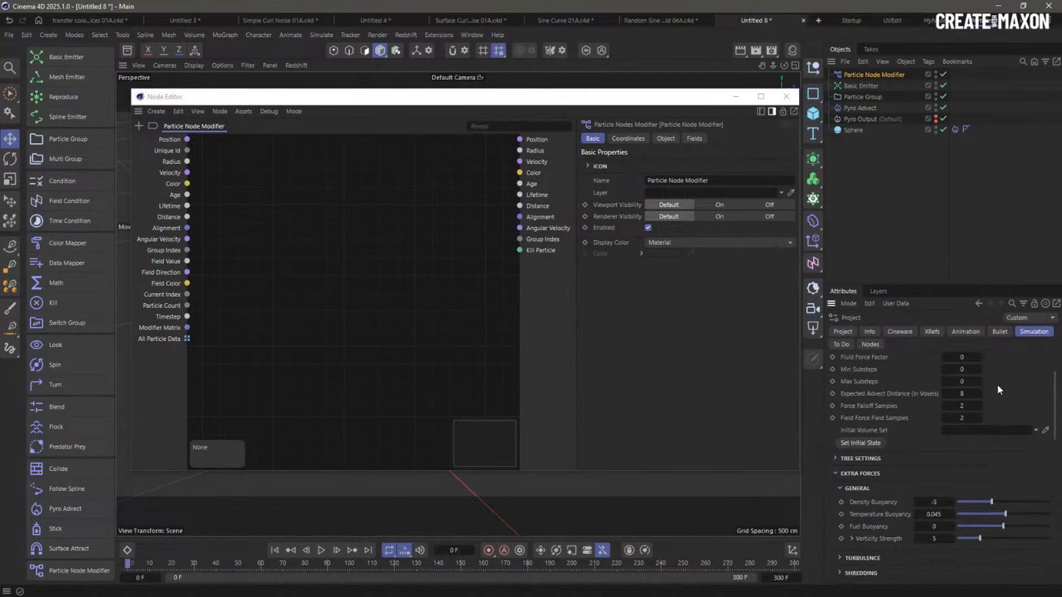
scroll(905, 380, up, 3)
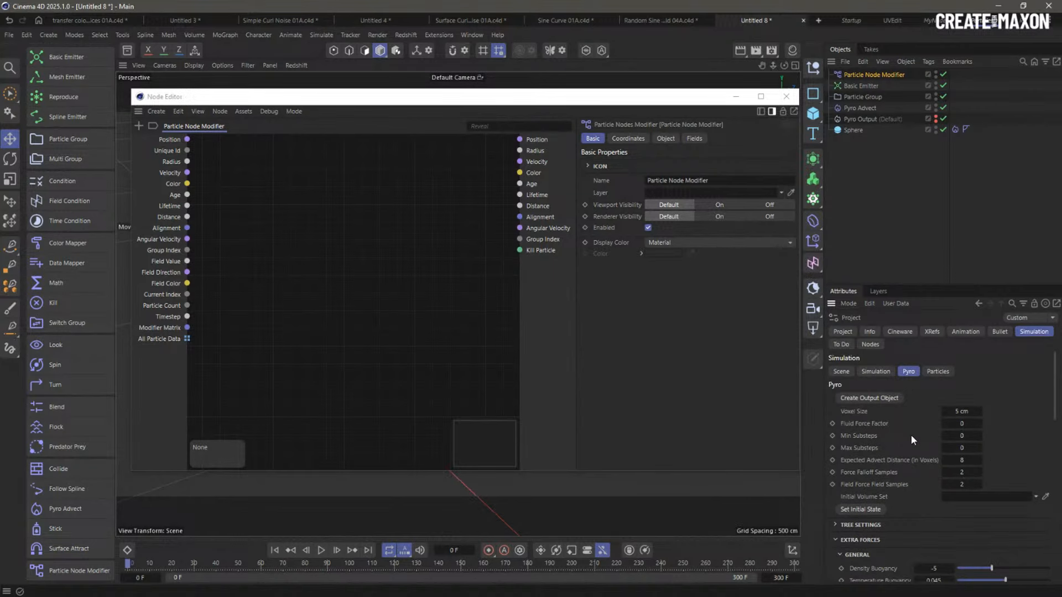
click(939, 371)
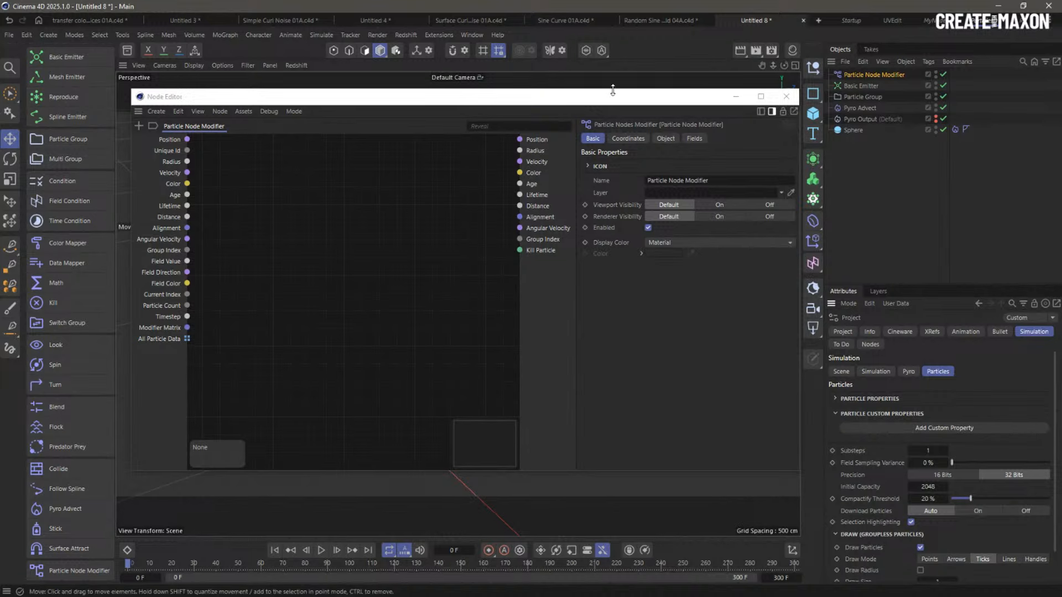
Wire the Particle Node Modifier's Position input directly to its Position output, close the Node Editor, and move the modifier below the Sphere in the object hierarchy
drag(605, 104, 597, 113)
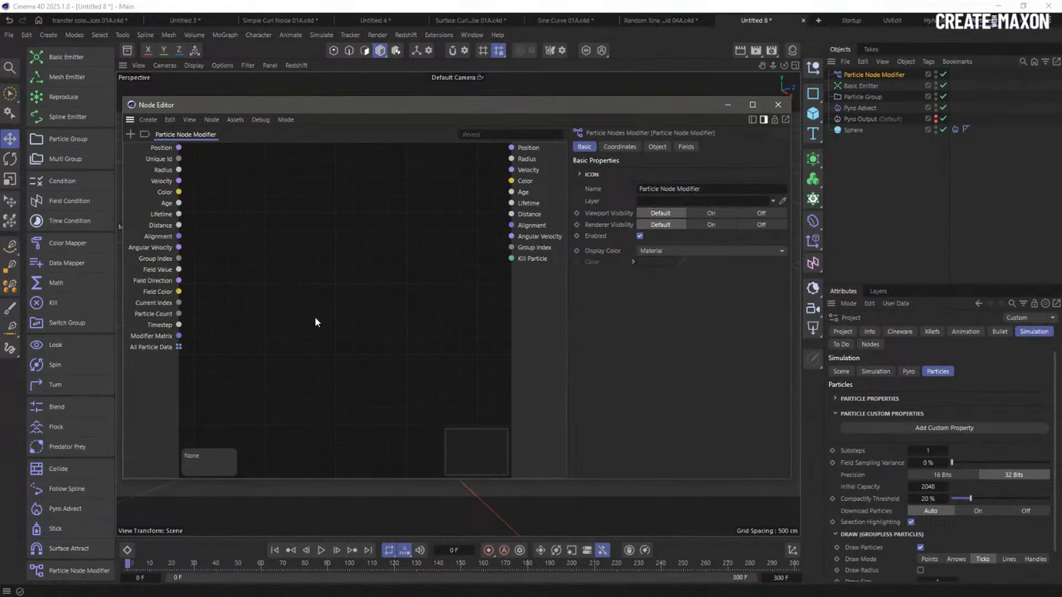
drag(611, 104, 612, 126)
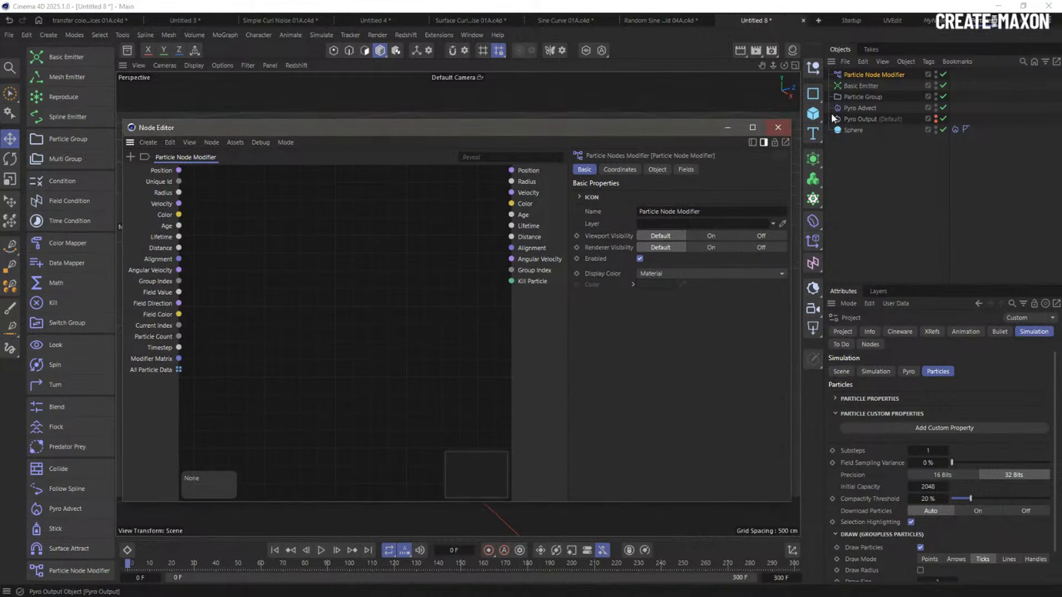
click(848, 78)
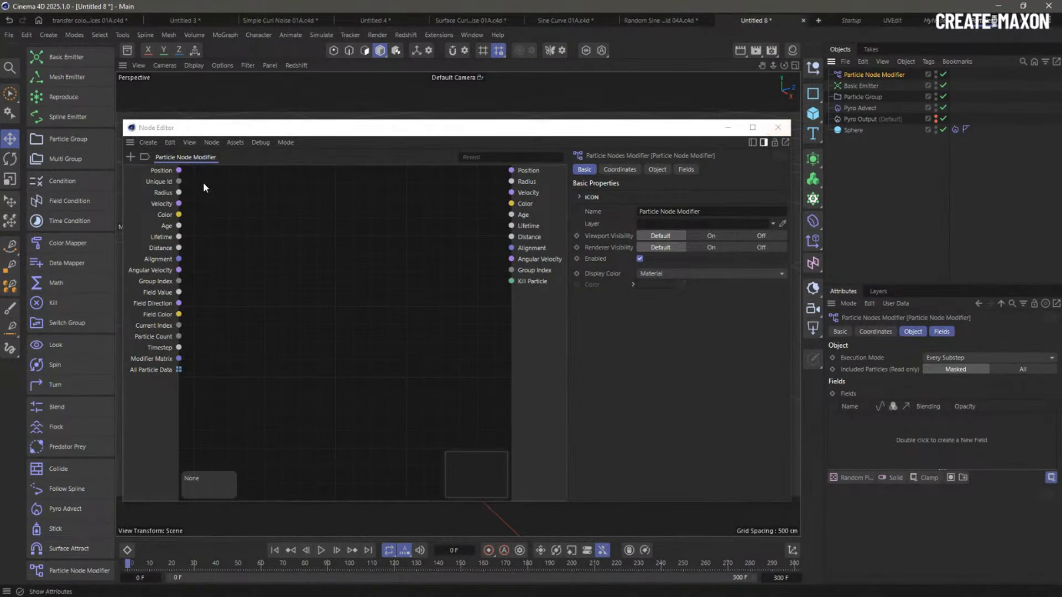
drag(179, 170, 511, 172)
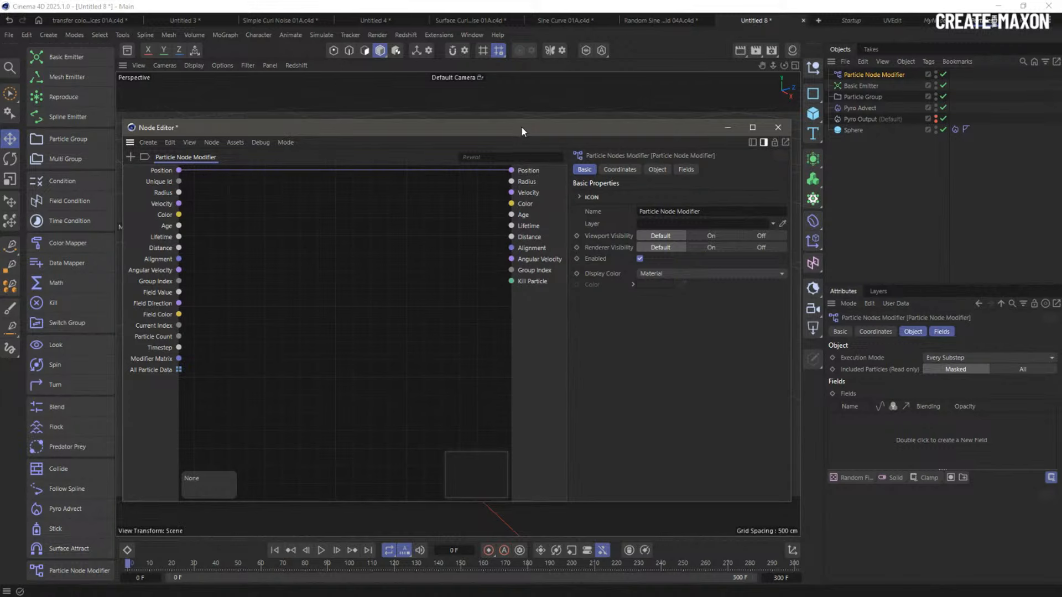
click(778, 127)
drag(852, 75, 857, 169)
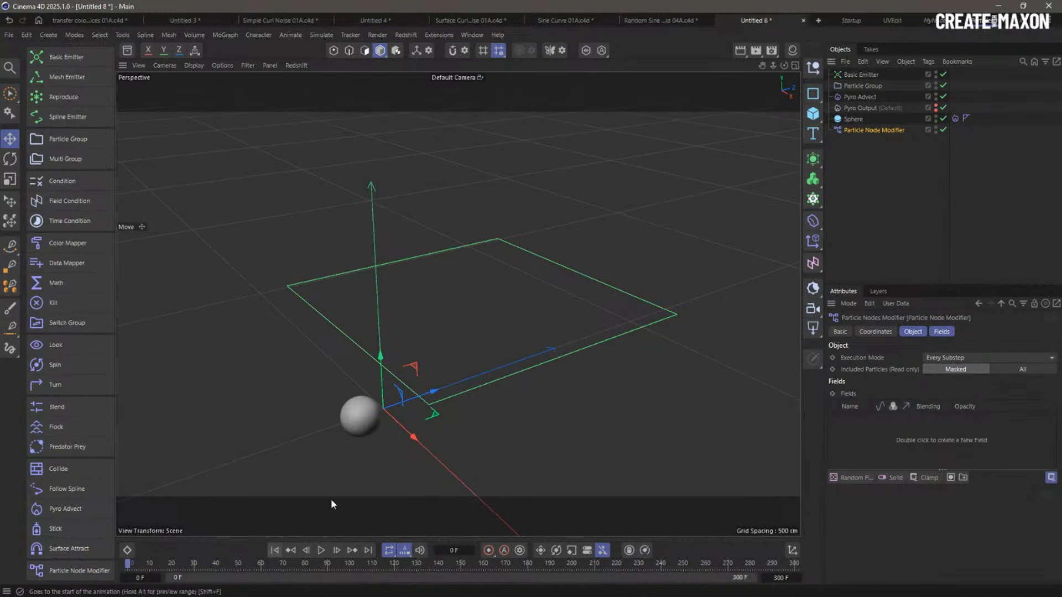
Reduce the Basic Emitter's Shot count to 100000, play the simulation with the modifier active, and stop and rewind it
click(855, 75)
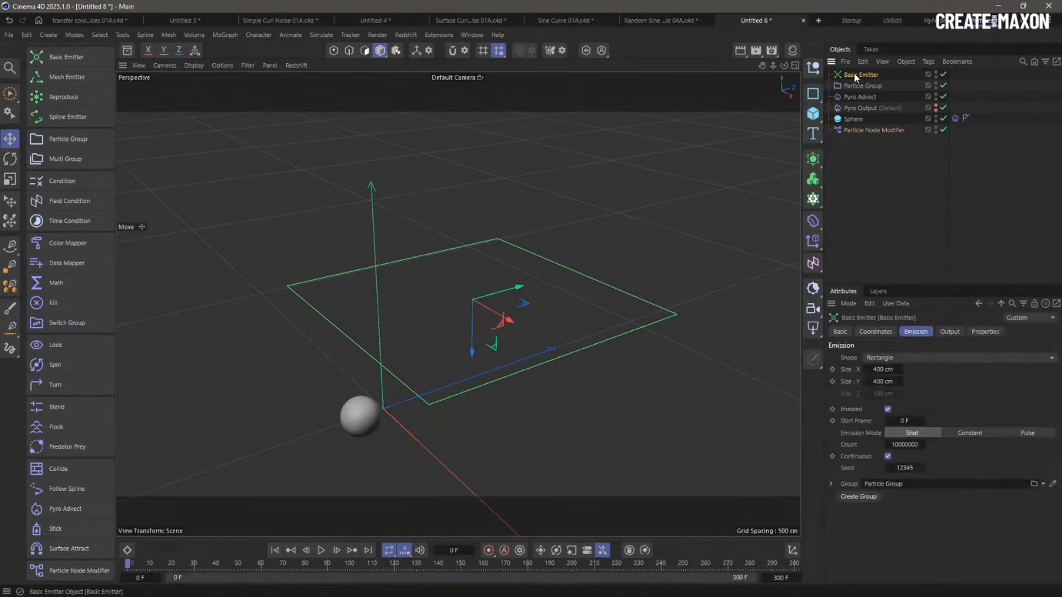
click(906, 443)
key(BackSpace)
key(BackSpace)
click(321, 551)
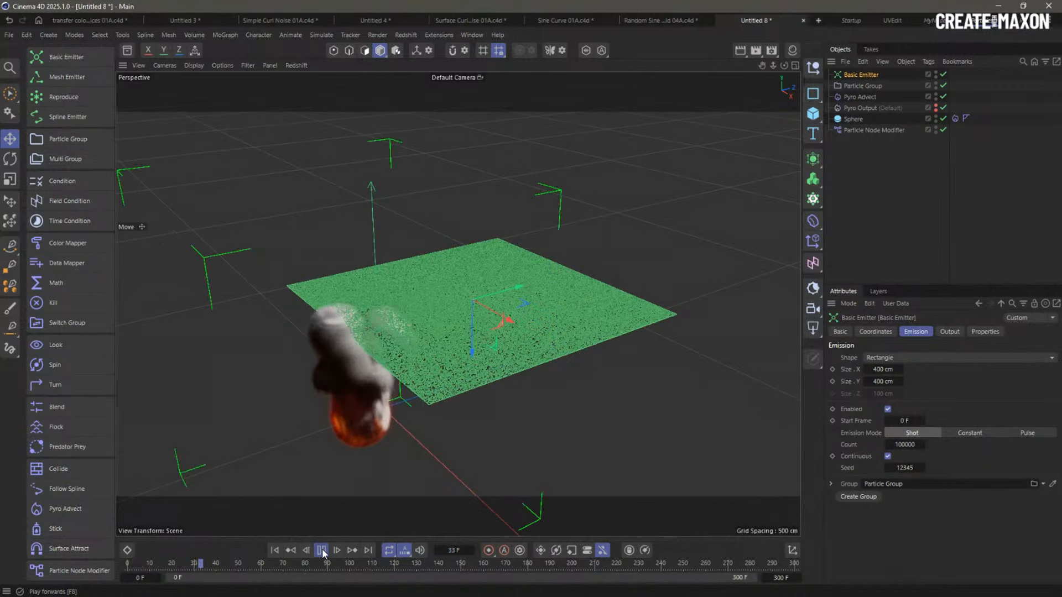
click(321, 550)
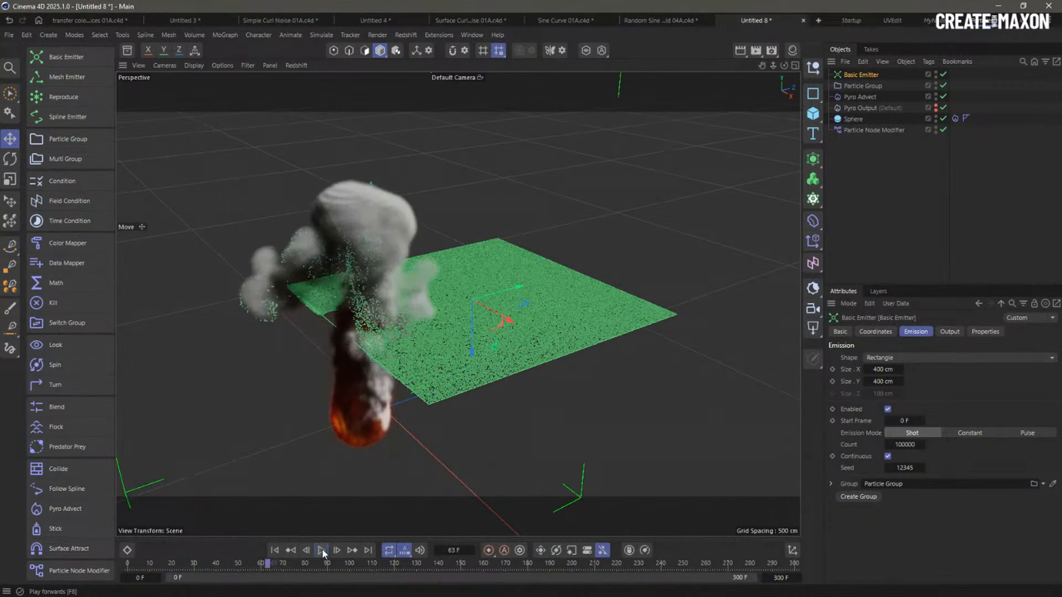
click(283, 552)
Raise the Basic Emitter's Shot count to 1000000, replay the simulation, and stop and rewind it
click(913, 444)
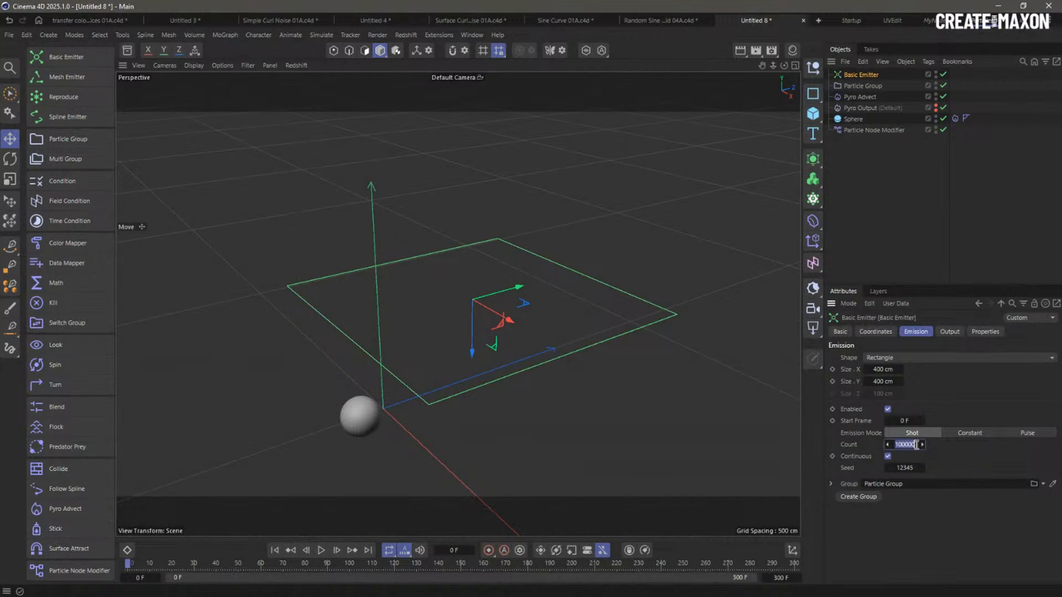
text(1000000)
key(Return)
click(321, 551)
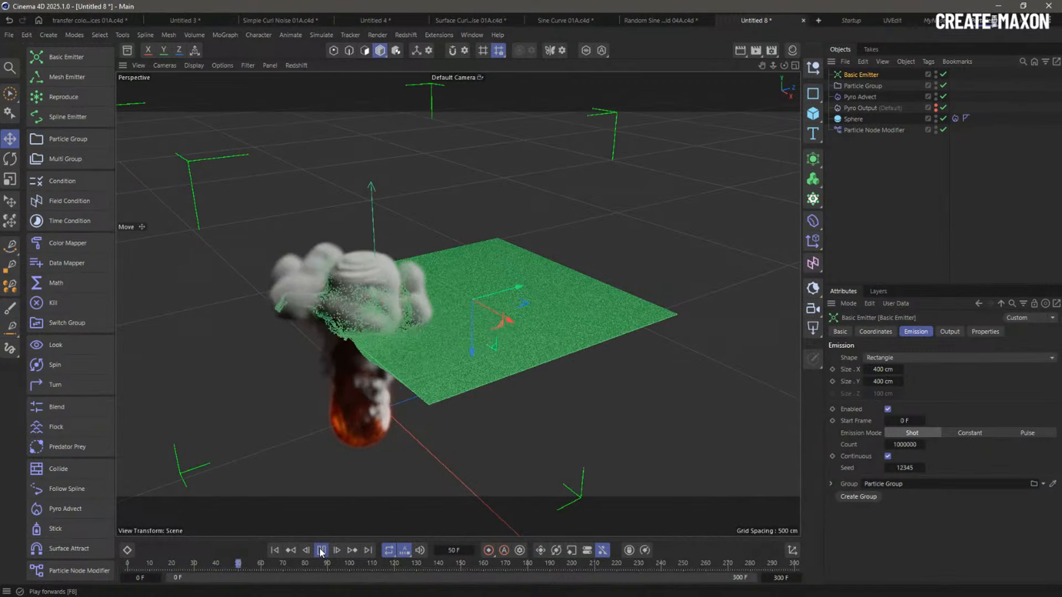
click(321, 550)
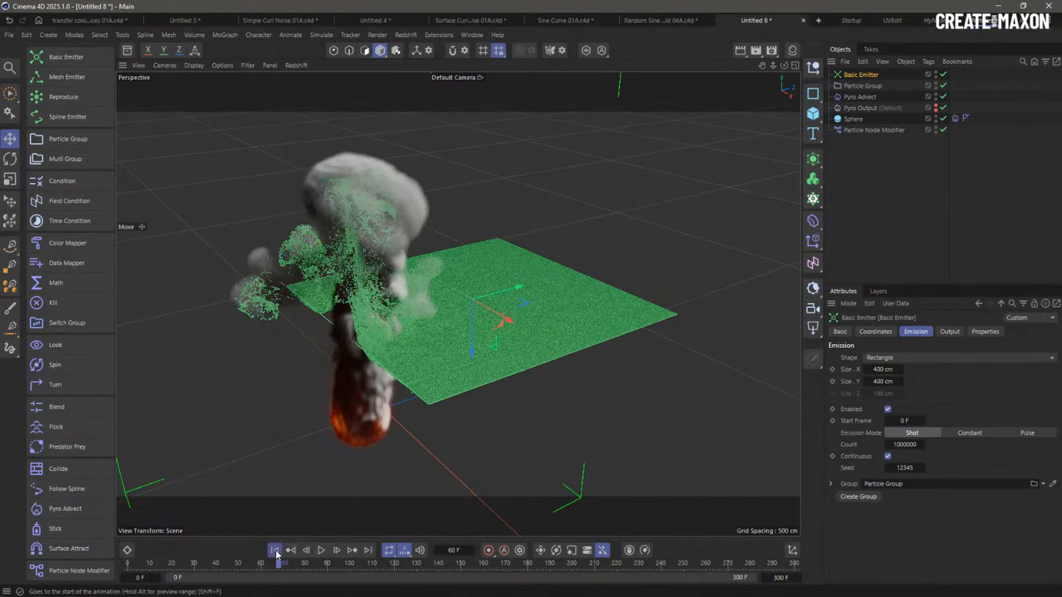
click(275, 550)
Set the Basic Emitter's Shot count to 5000000, and briefly check the Particle Node Modifier's graph in the Node Editor
click(900, 444)
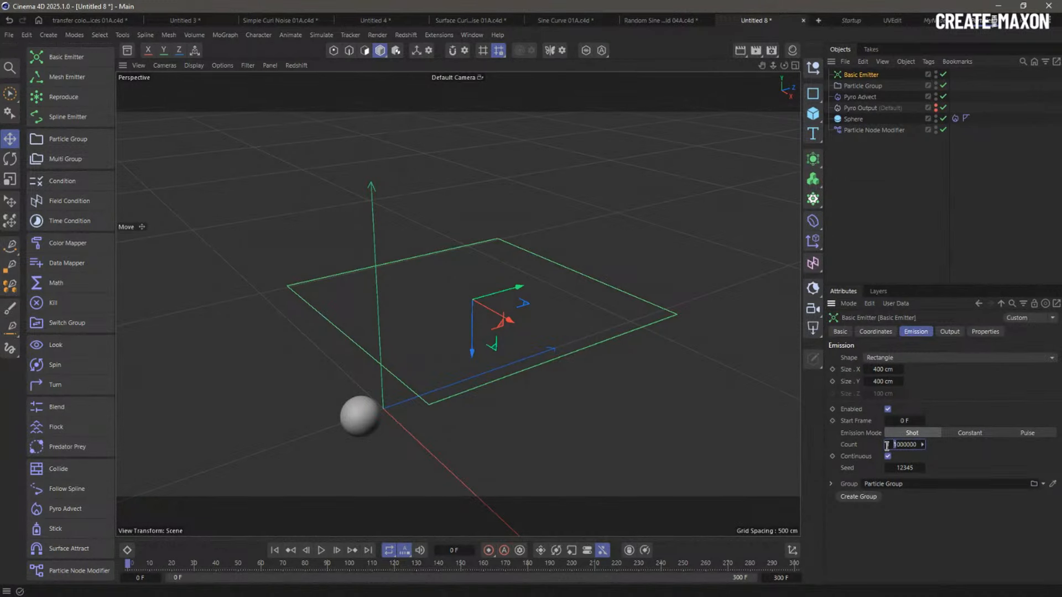
text(5)
key(Return)
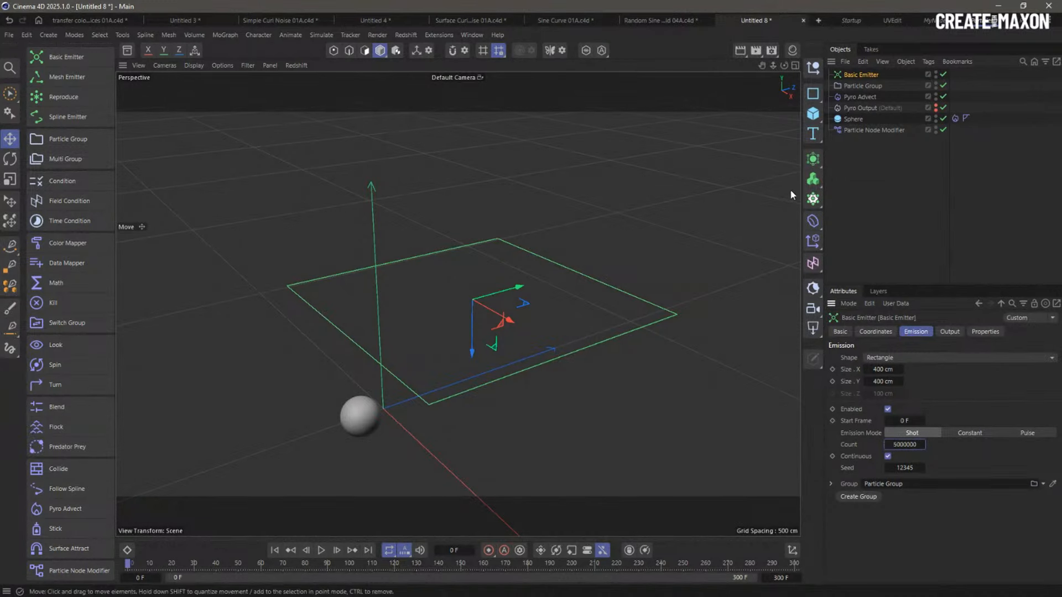
click(836, 131)
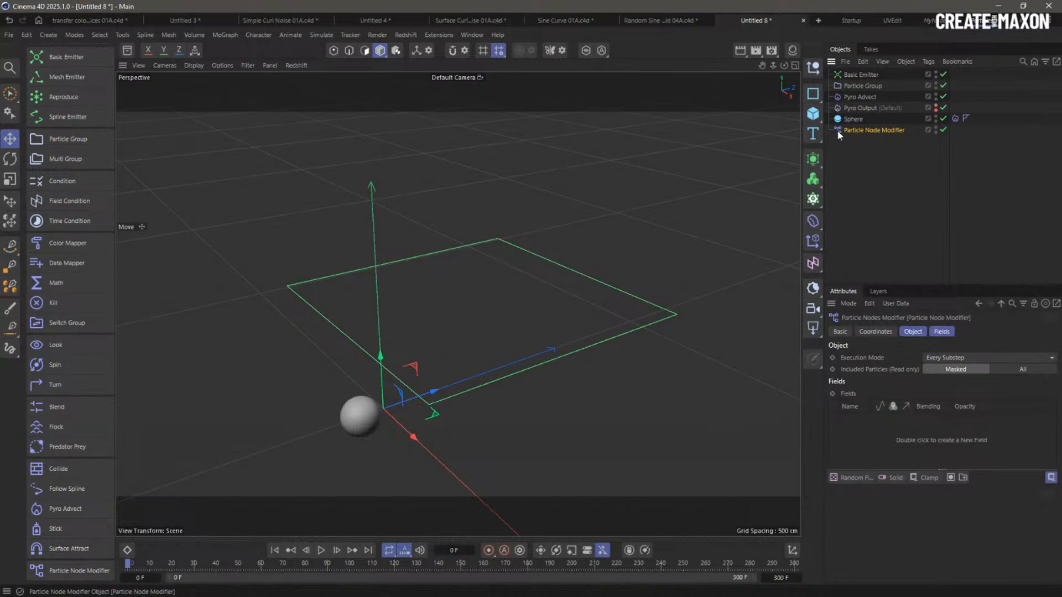
double_click(838, 130)
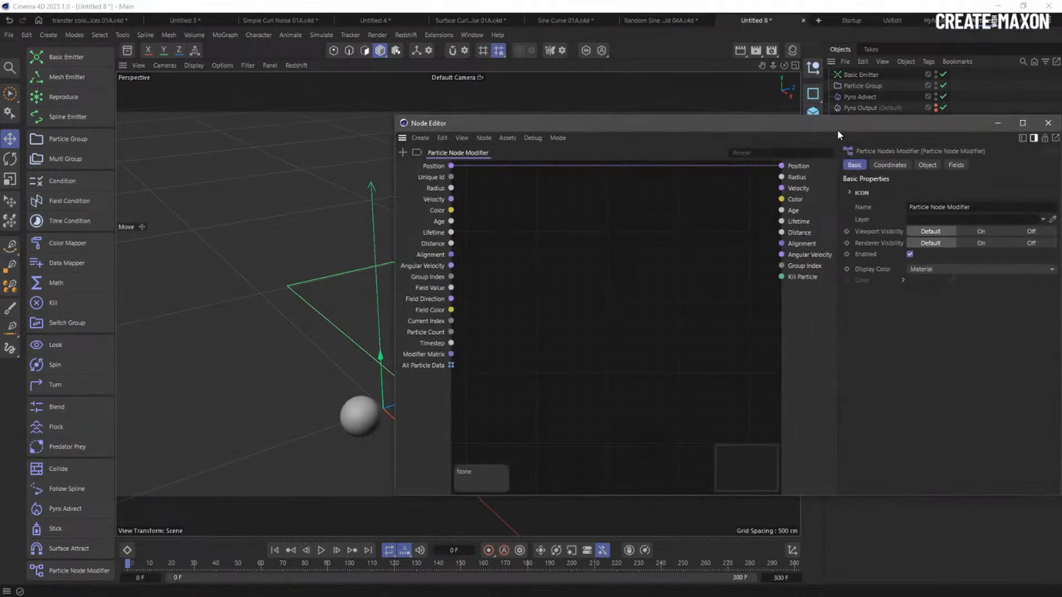
click(1048, 123)
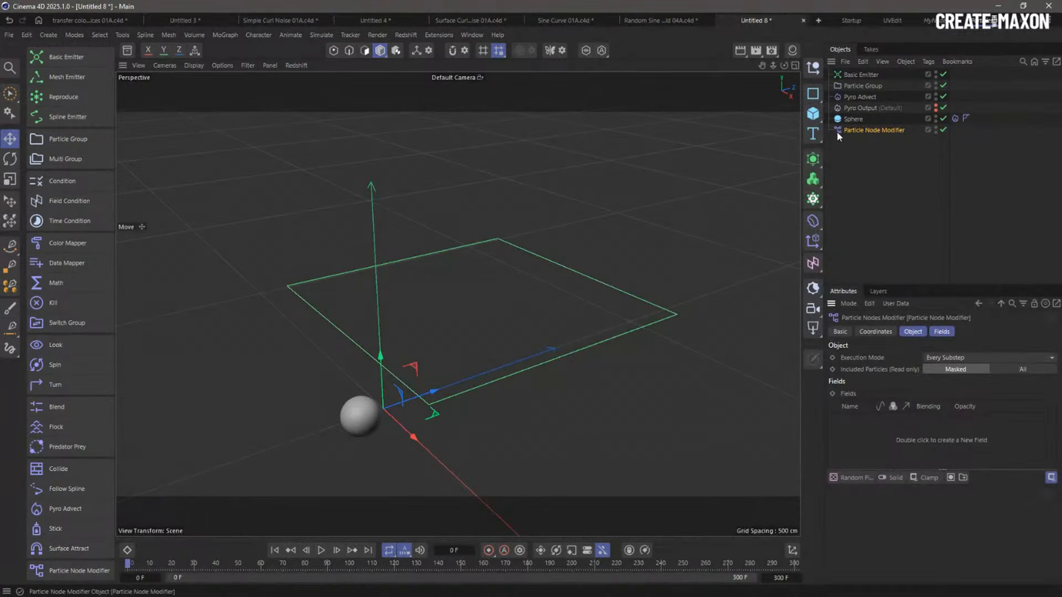
Set the Basic Emitter's Shot count back to 100000
click(852, 74)
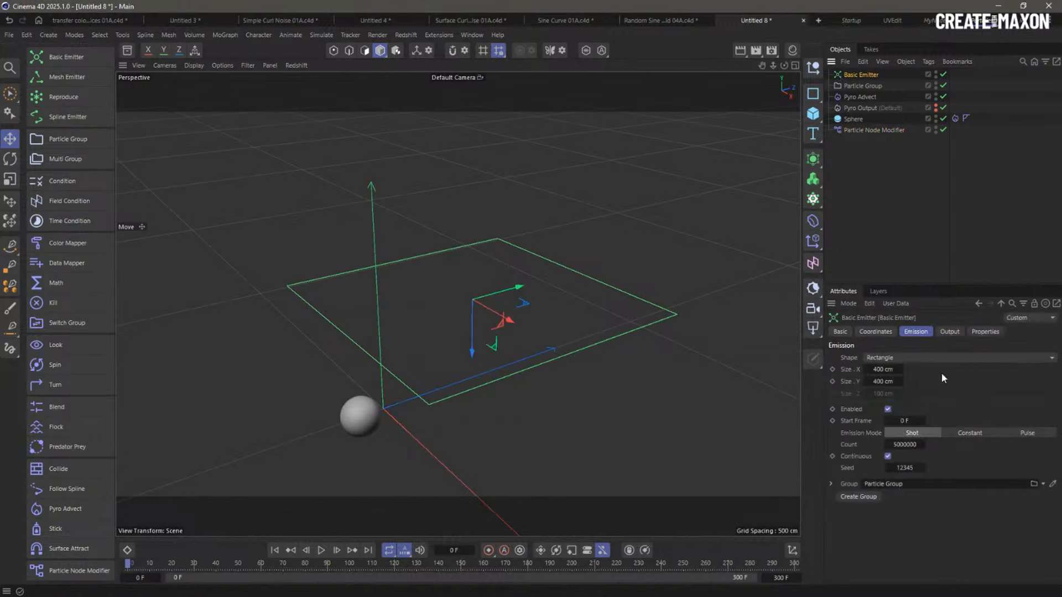
double_click(907, 444)
text(100000)
key(Return)
Open the Particle Node Modifier's graph and insert a vector Arithmetic (Add) node into the Position connection
click(847, 131)
double_click(837, 131)
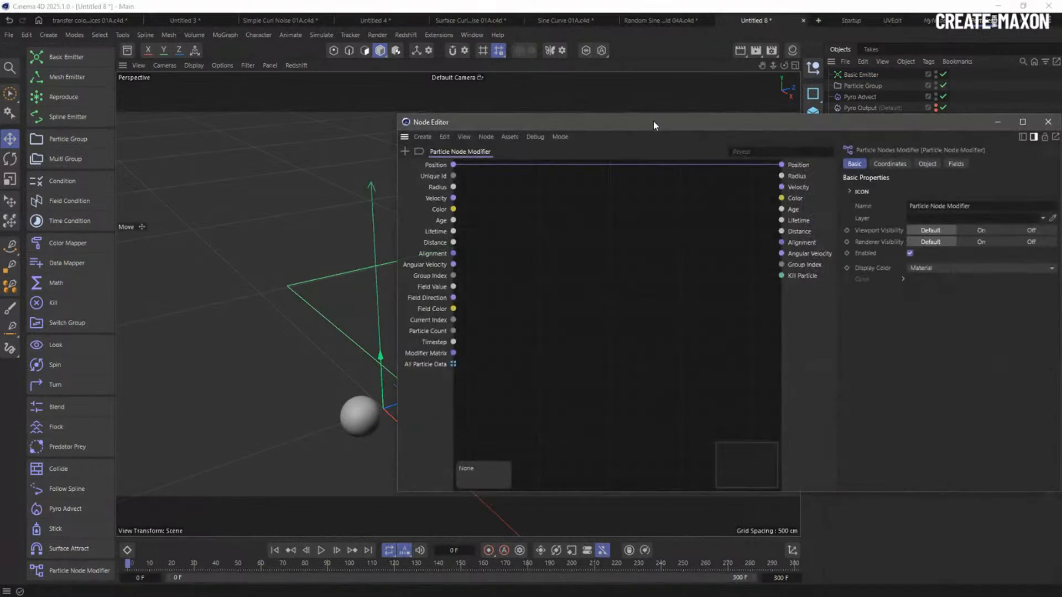
double_click(436, 288)
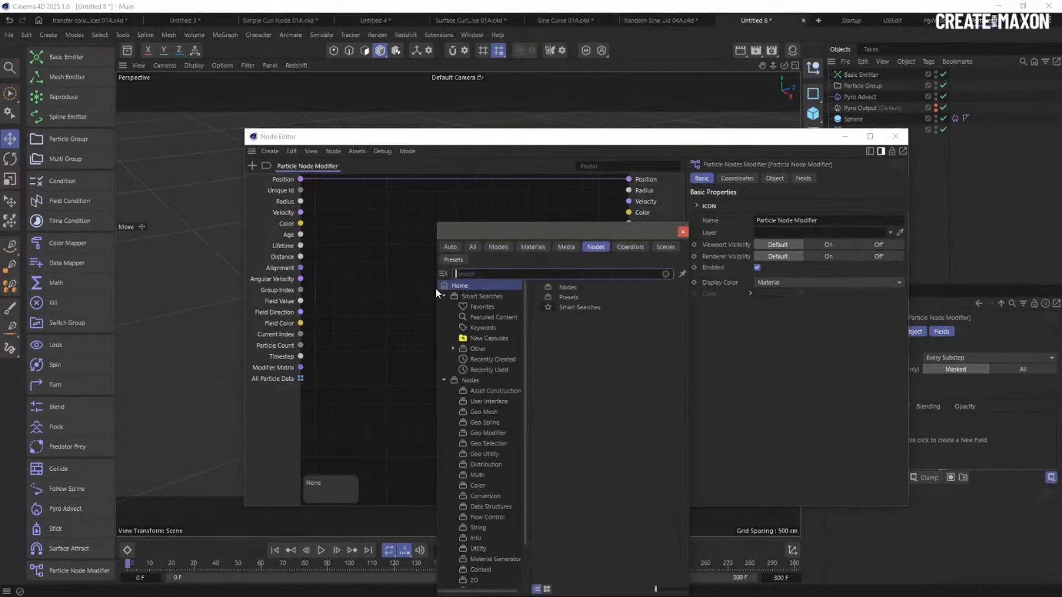
text(add)
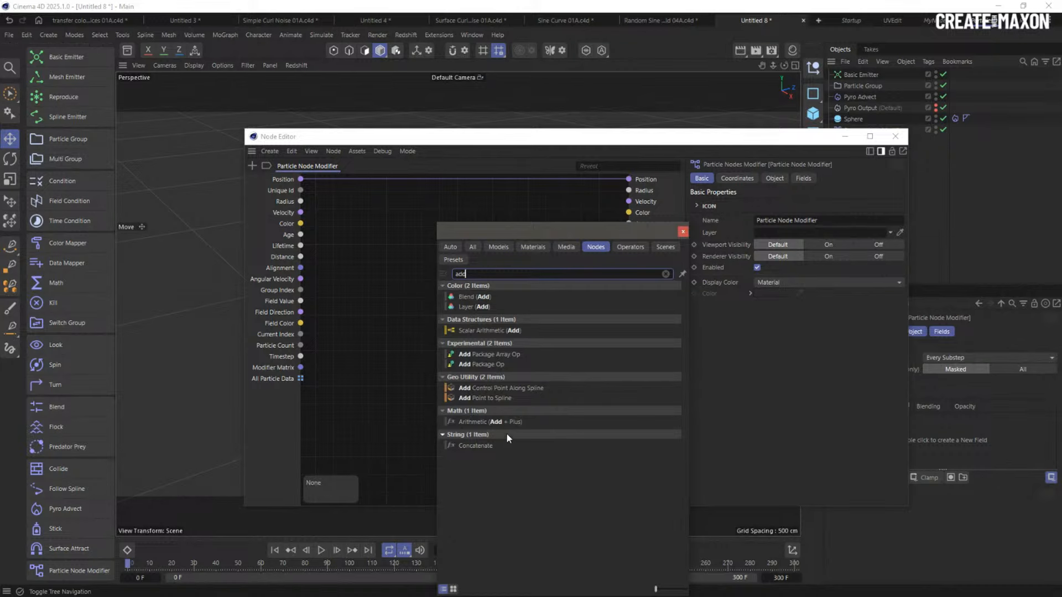
text( vec)
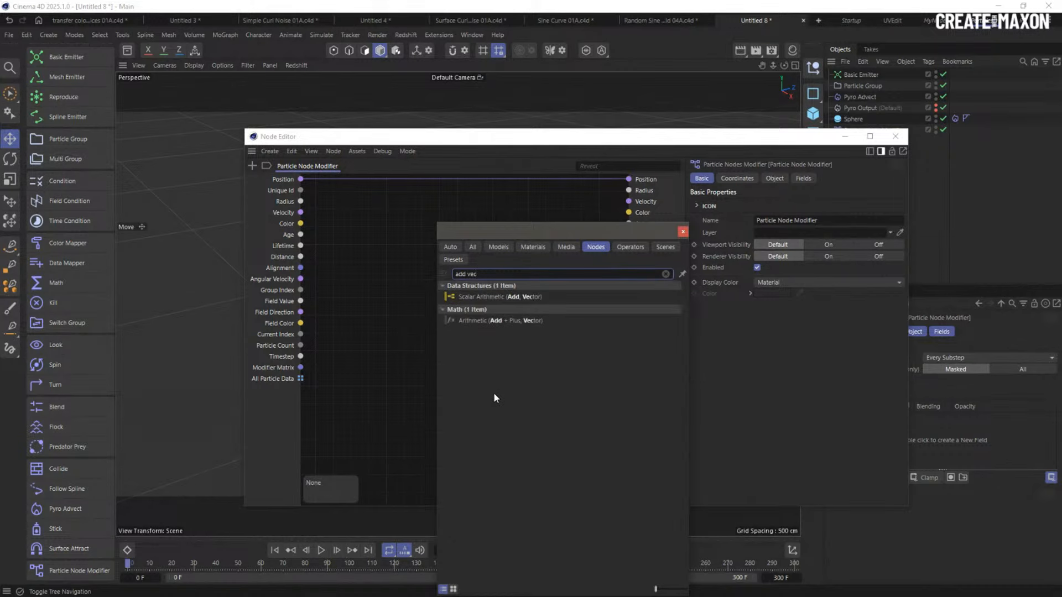
drag(487, 320, 450, 182)
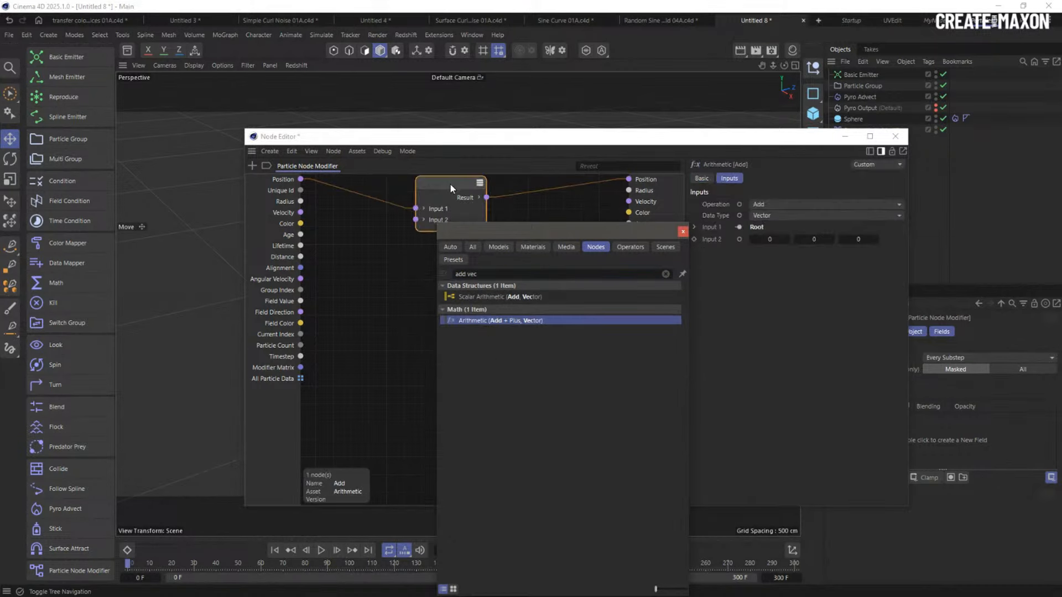
Set the Y component of the Add node's Input 2 to 1 and close the Node Editor
click(814, 239)
text(1)
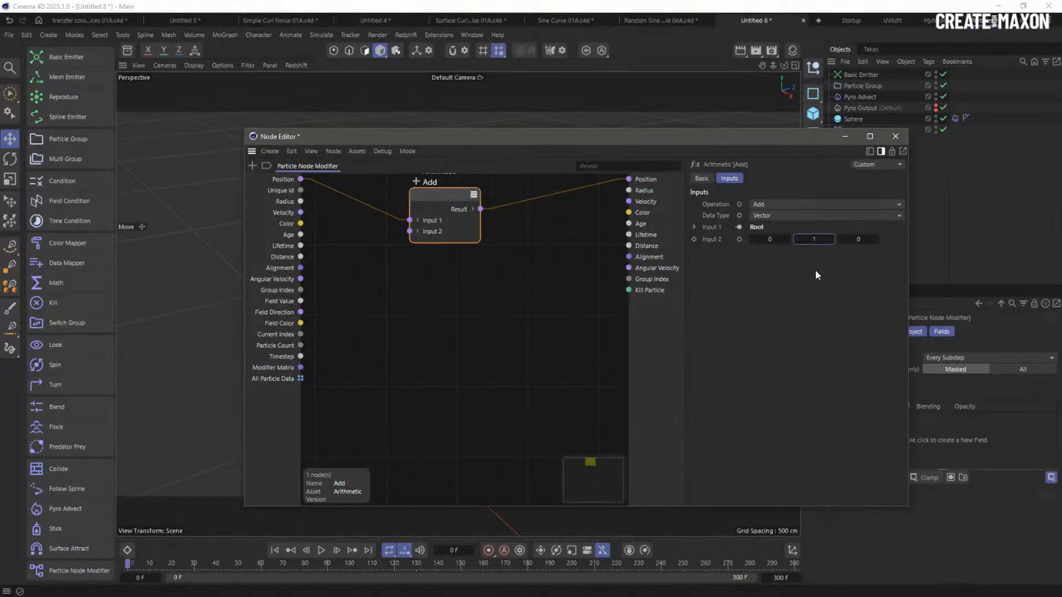
click(895, 136)
Play the simulation to check the upward particle offset, and stop and rewind it
click(322, 504)
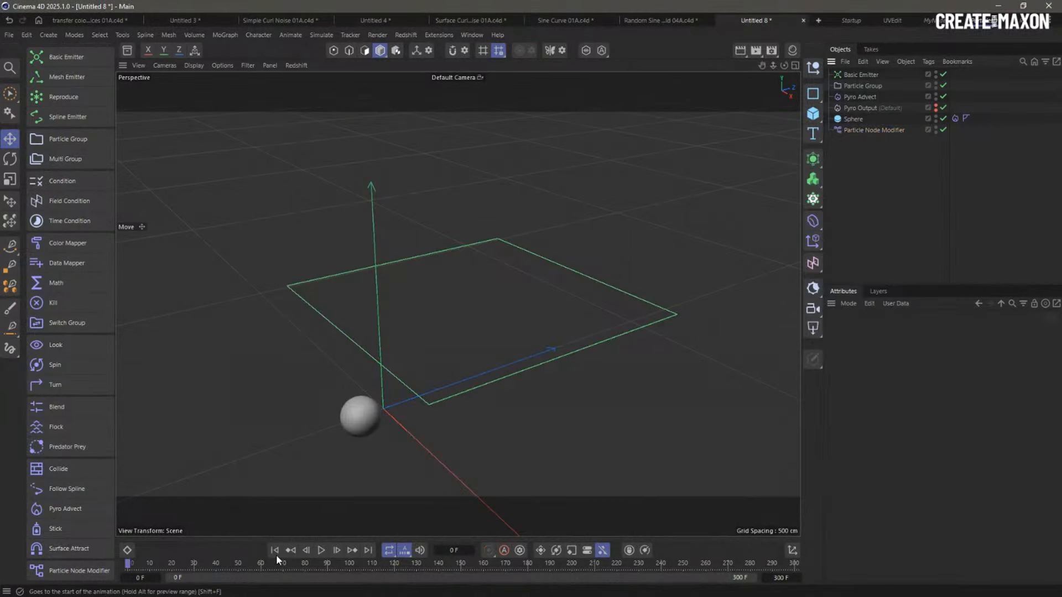
click(321, 550)
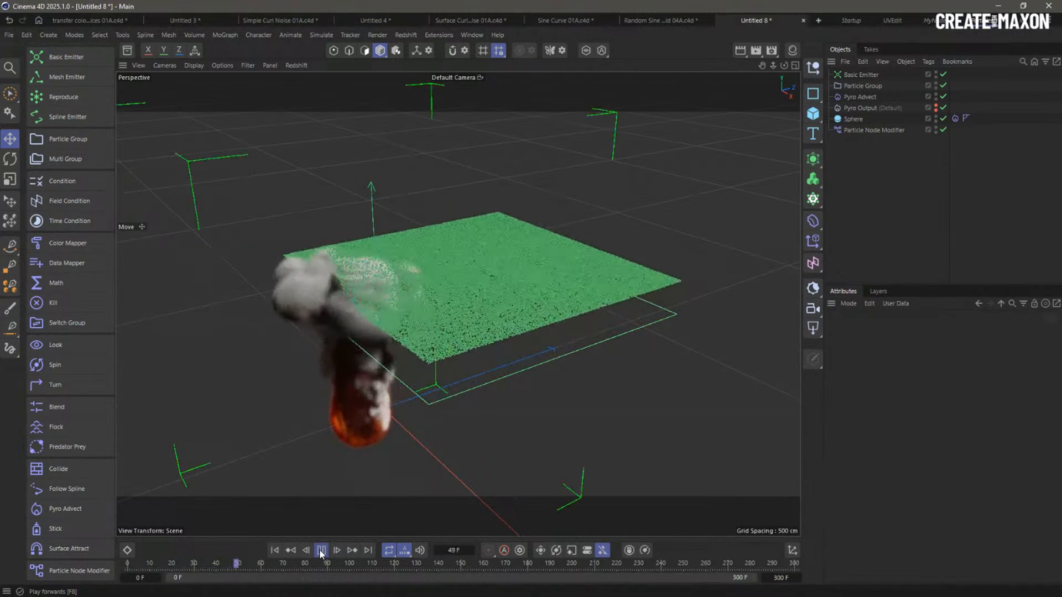
click(322, 551)
click(276, 551)
Set the Basic Emitter's Shot count to 1000000, and play and stop the simulation
click(852, 78)
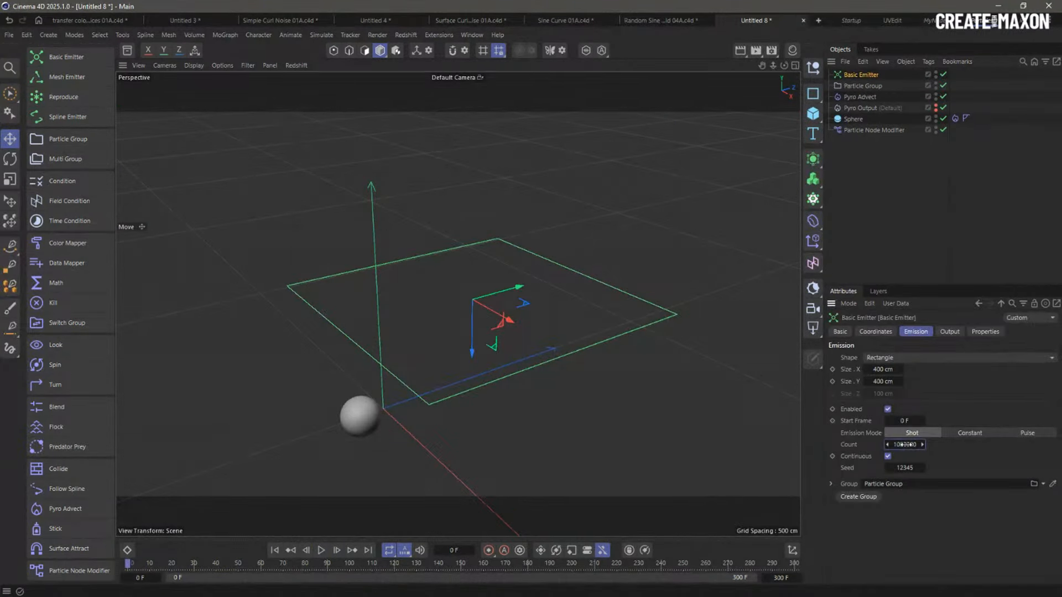
click(323, 551)
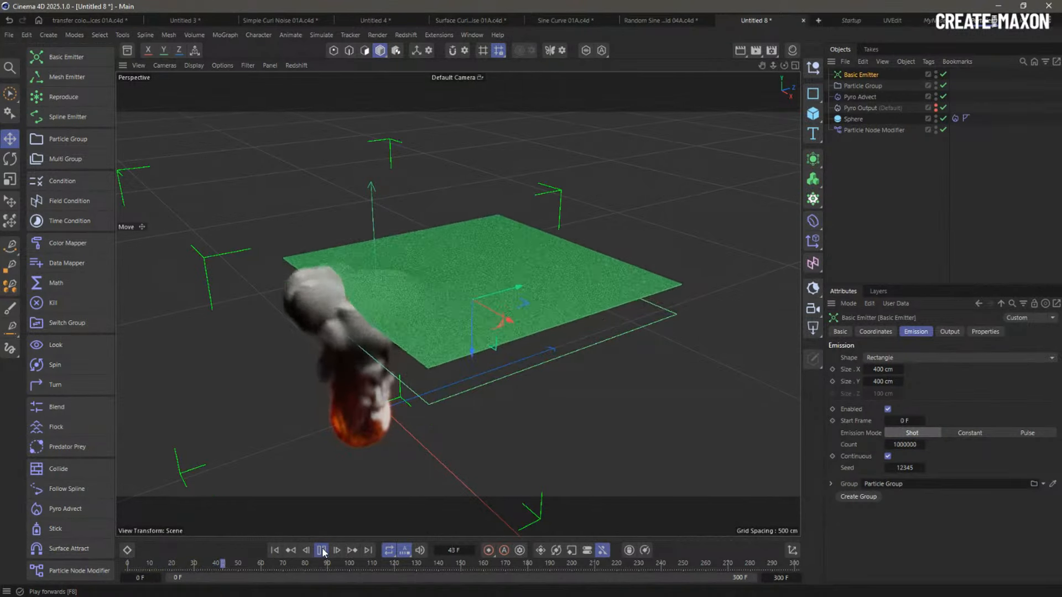
click(322, 551)
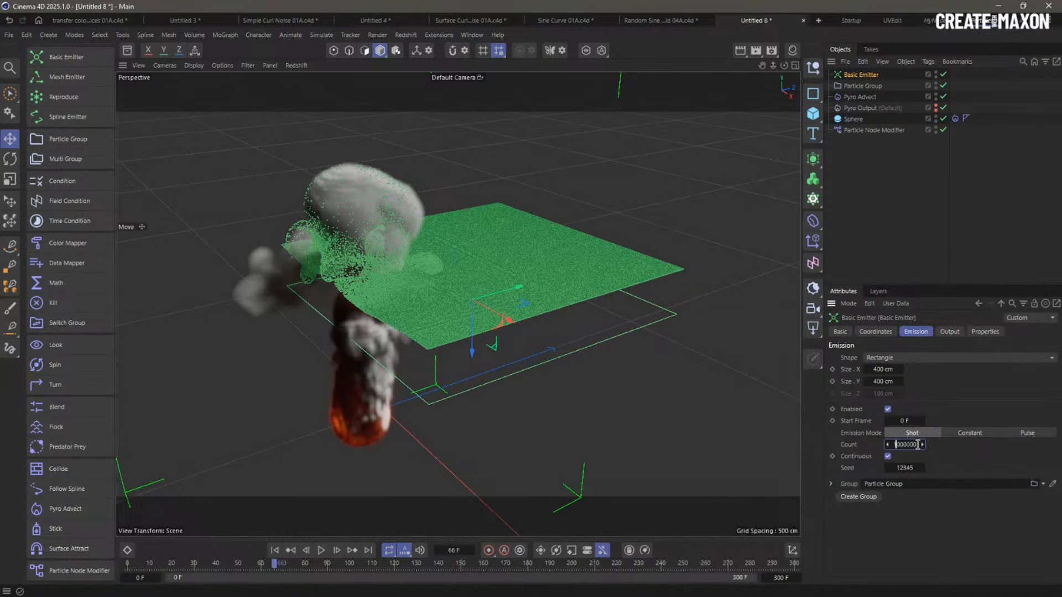
Increase the Basic Emitter's Shot count to 5000000, replay the simulation from the start, and stop and rewind it
click(894, 444)
click(274, 551)
click(321, 550)
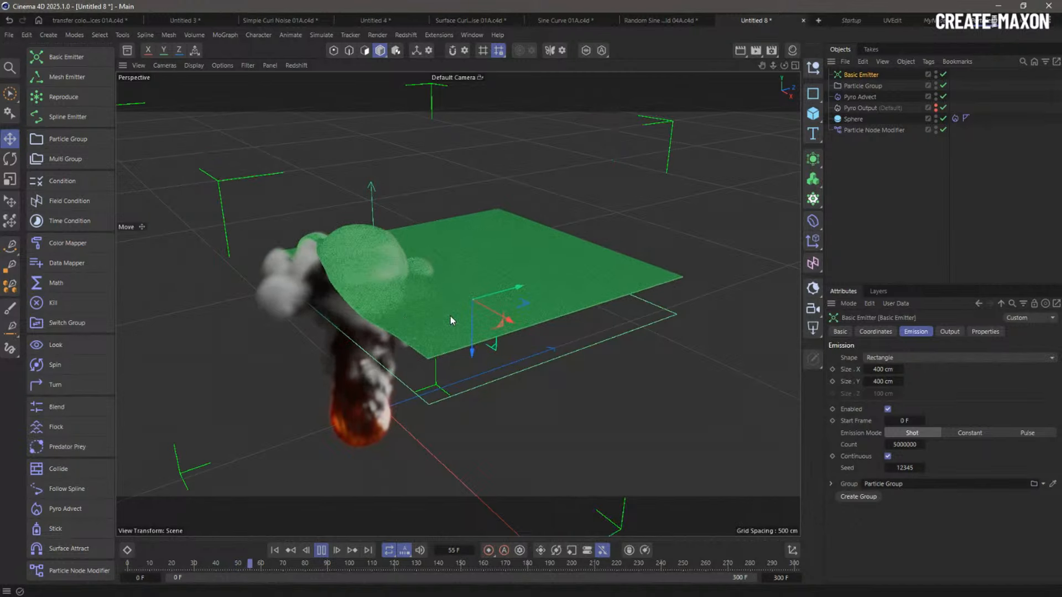
click(322, 550)
click(290, 551)
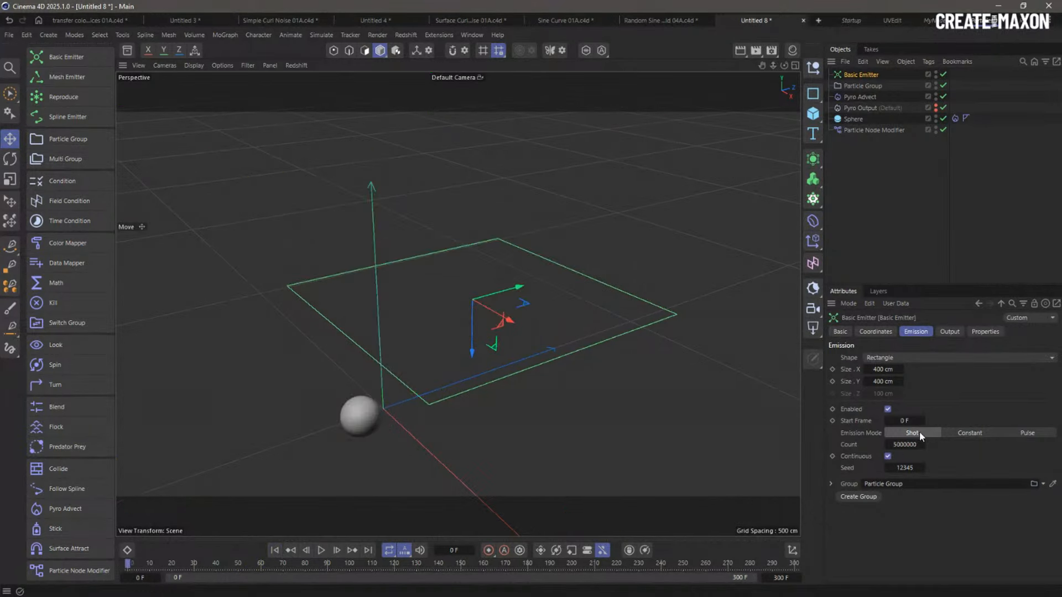
Set the Basic Emitter's Shot count to 10000000, replay the simulation from the start, and stop and rewind it
click(897, 445)
drag(898, 445, 885, 446)
text(10)
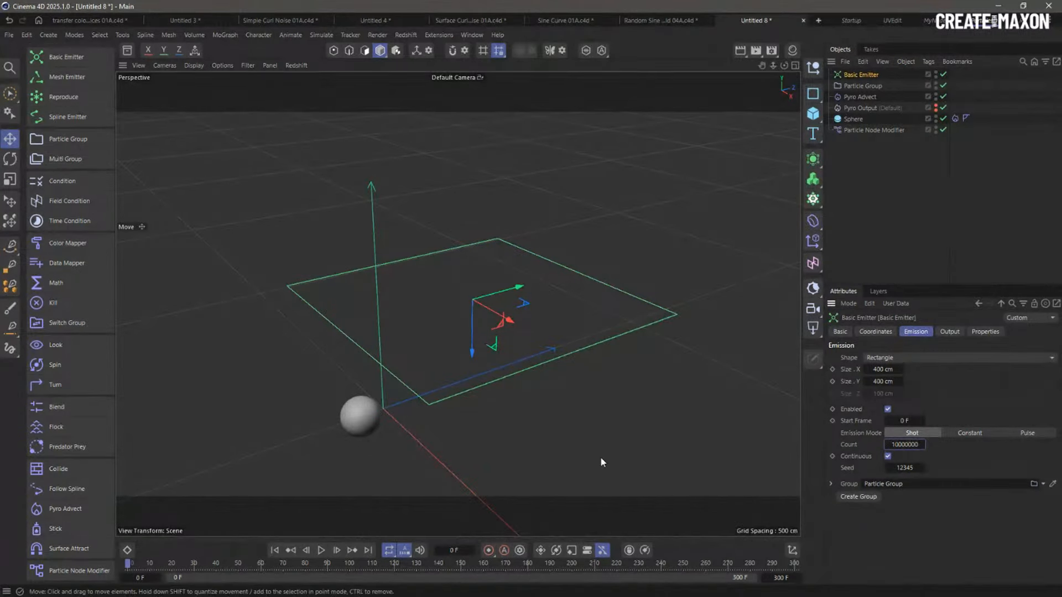
click(275, 551)
click(320, 551)
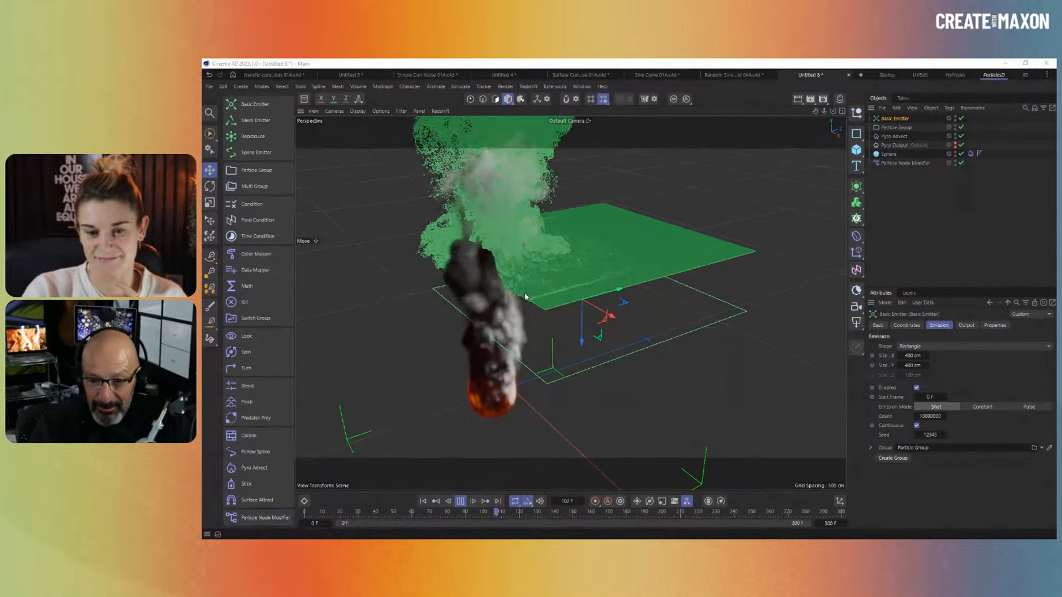
click(460, 501)
click(428, 500)
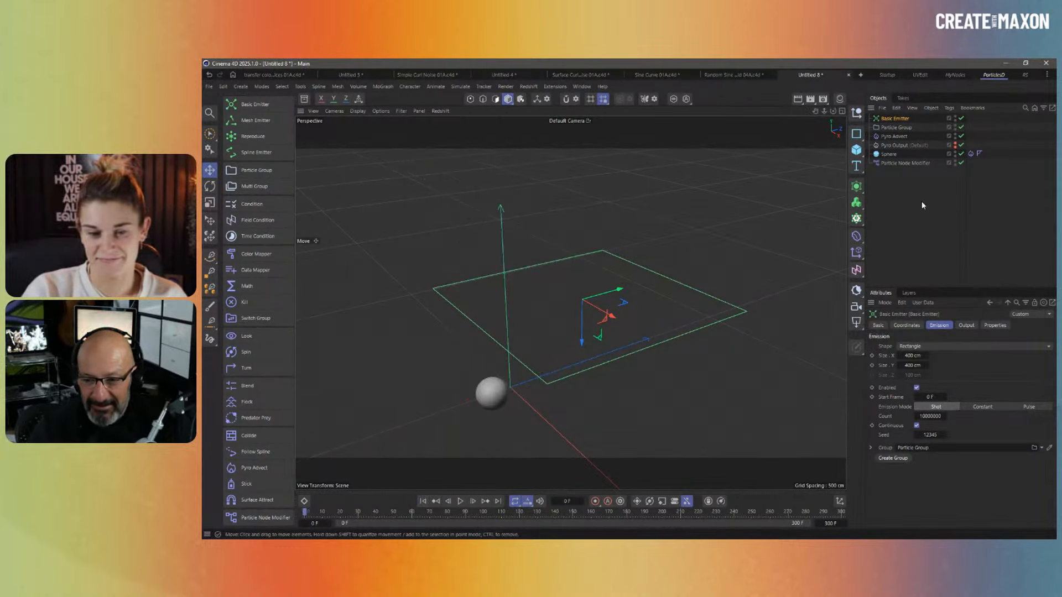
Deselect everything and close the Untitled 8 project without saving it
click(892, 249)
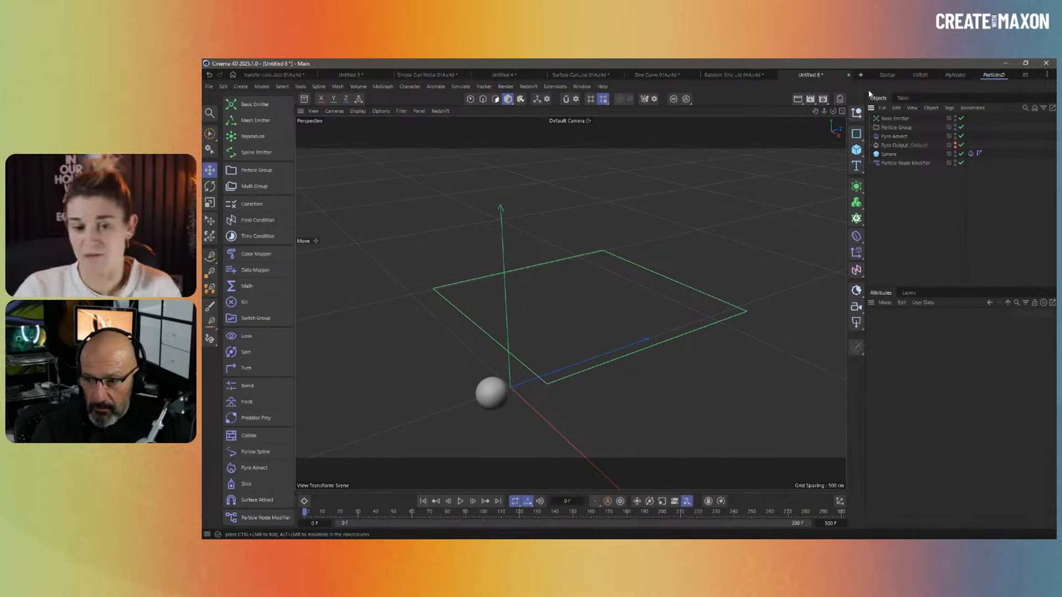
click(849, 74)
click(643, 339)
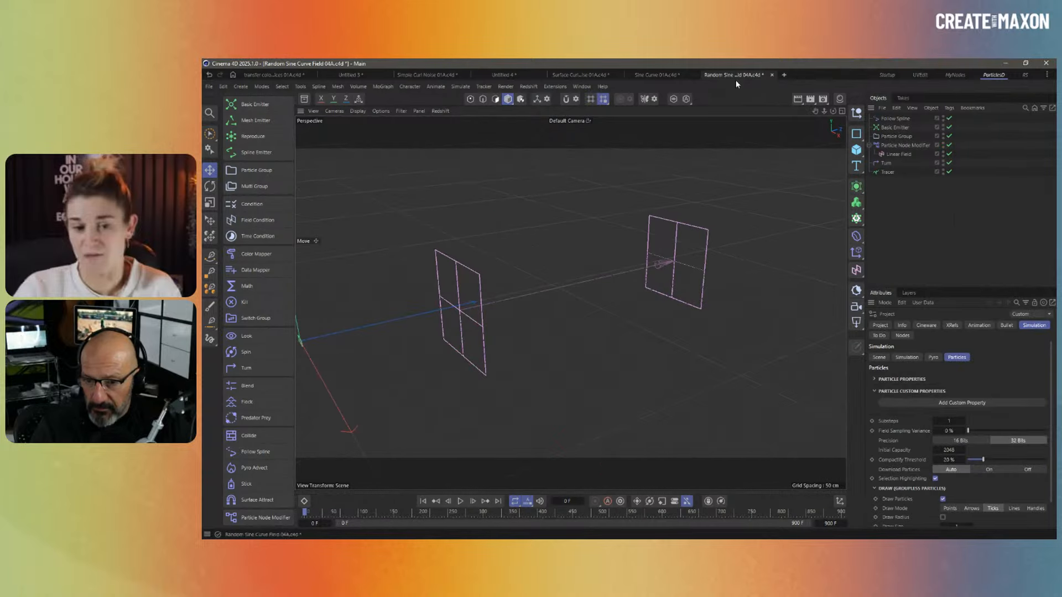
Close the Random Sine Curve Field 04A project and all other projects except Sine Curve 01A, discarding their changes
click(771, 75)
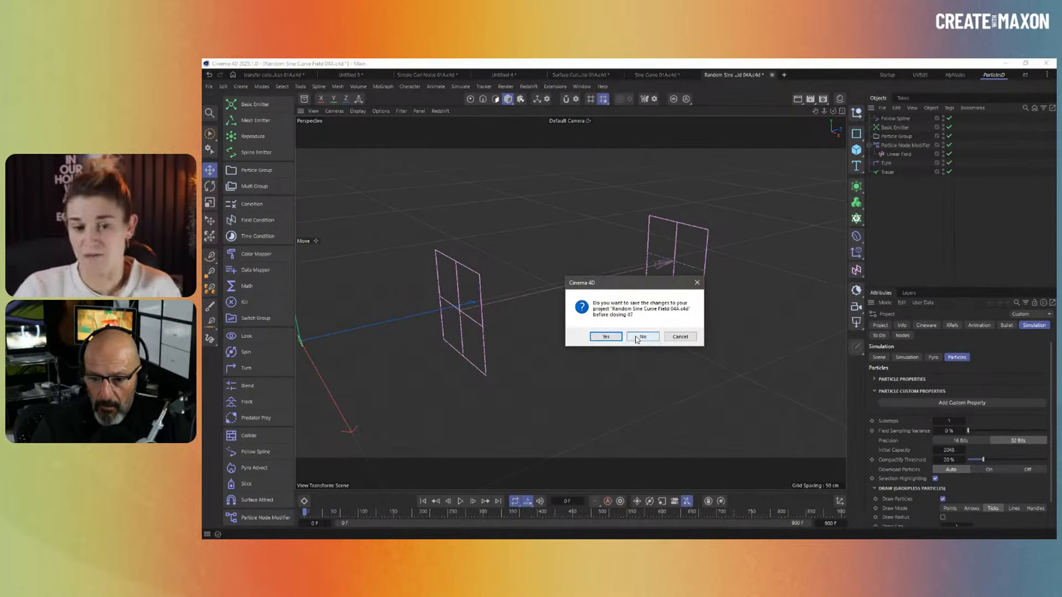
click(637, 337)
right_click(664, 76)
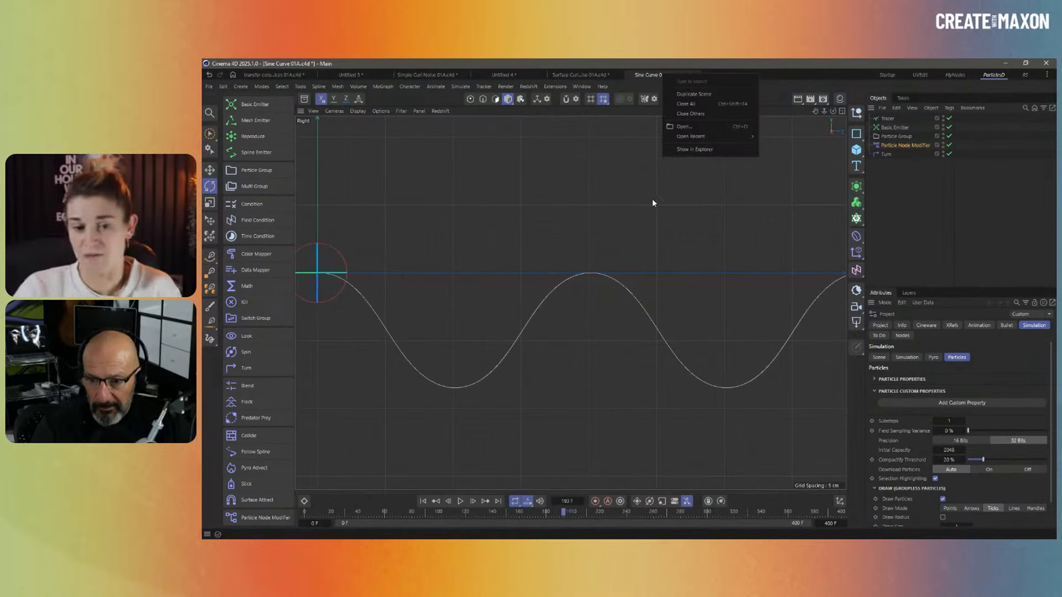
click(694, 114)
click(644, 338)
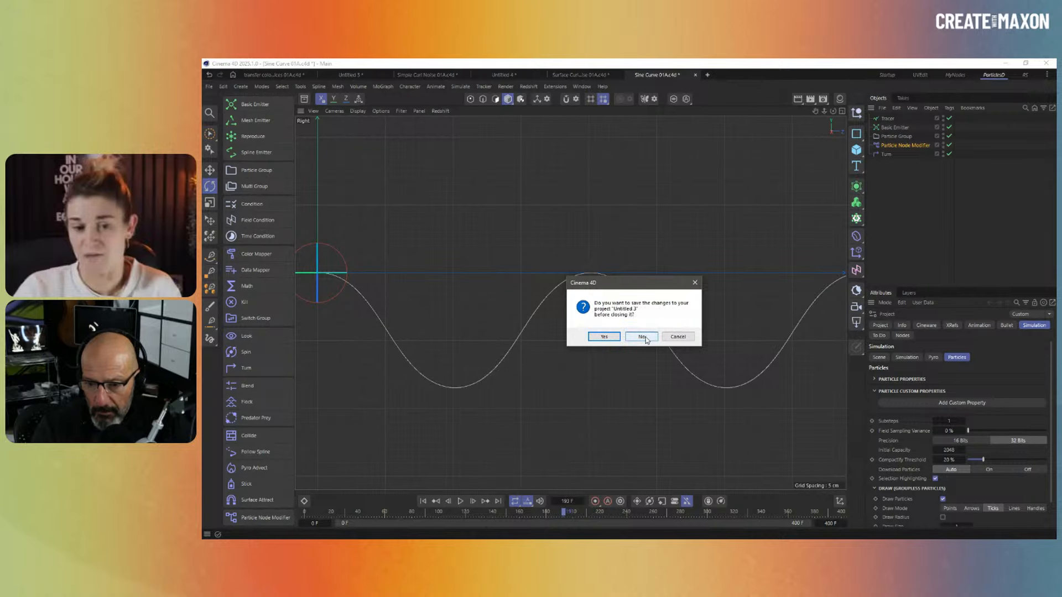
click(643, 337)
click(643, 336)
click(643, 337)
click(643, 337)
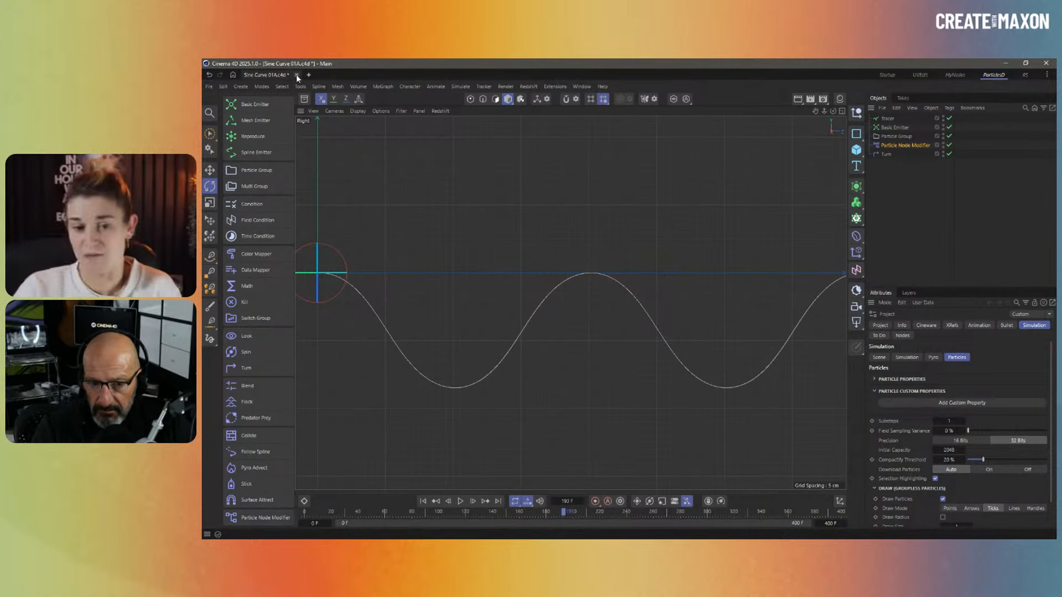
Close the Sine Curve 01A project without saving it and switch to the Startup layout
click(296, 74)
click(642, 337)
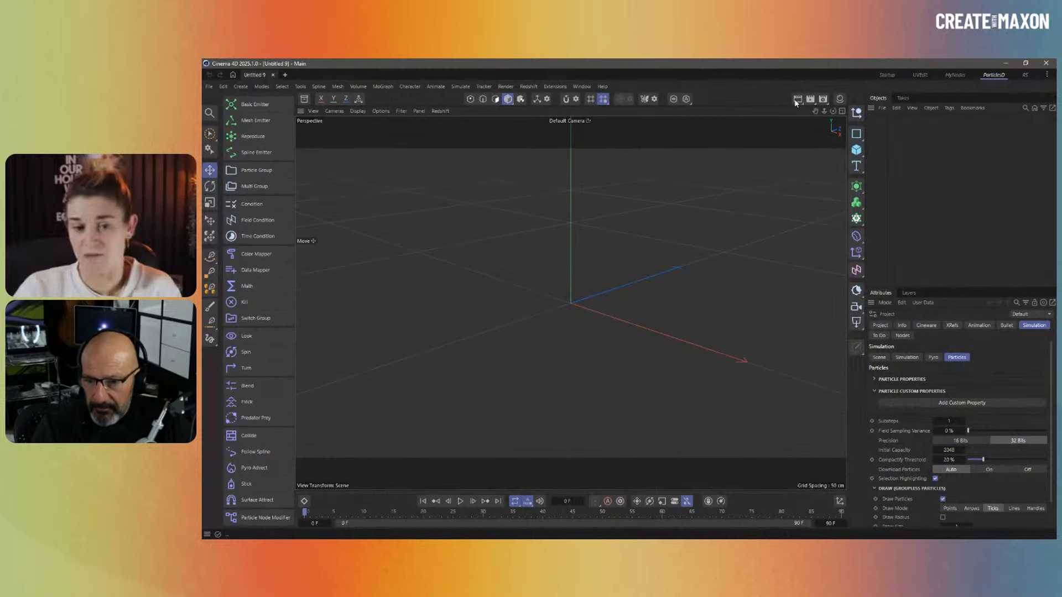
click(887, 74)
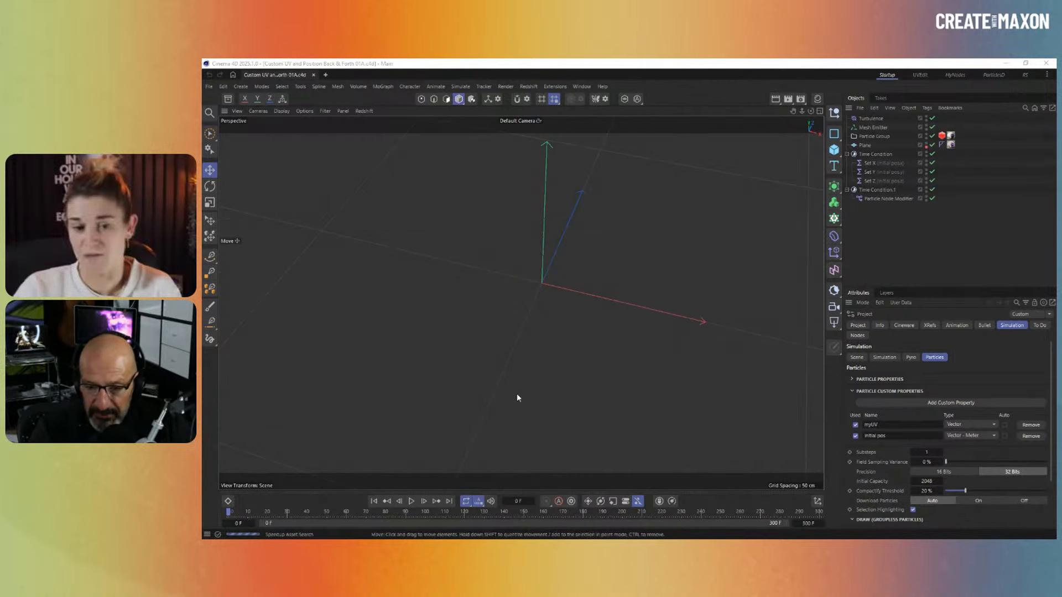
Play the Custom UV and Position Back & Forth 01A simulation from the start, and stop it
click(374, 501)
click(412, 502)
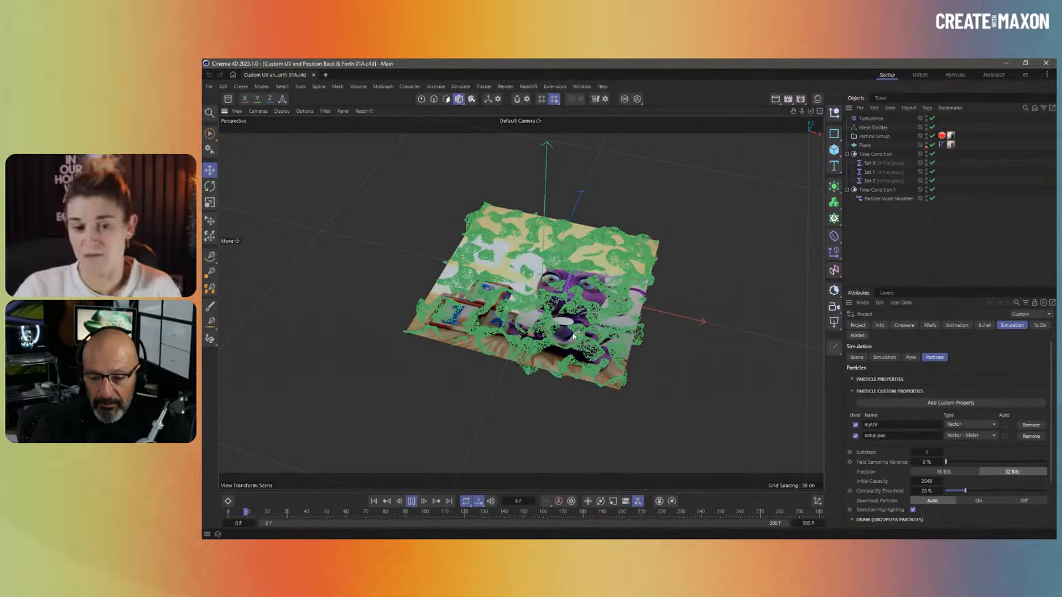
scroll(510, 344, down, 5)
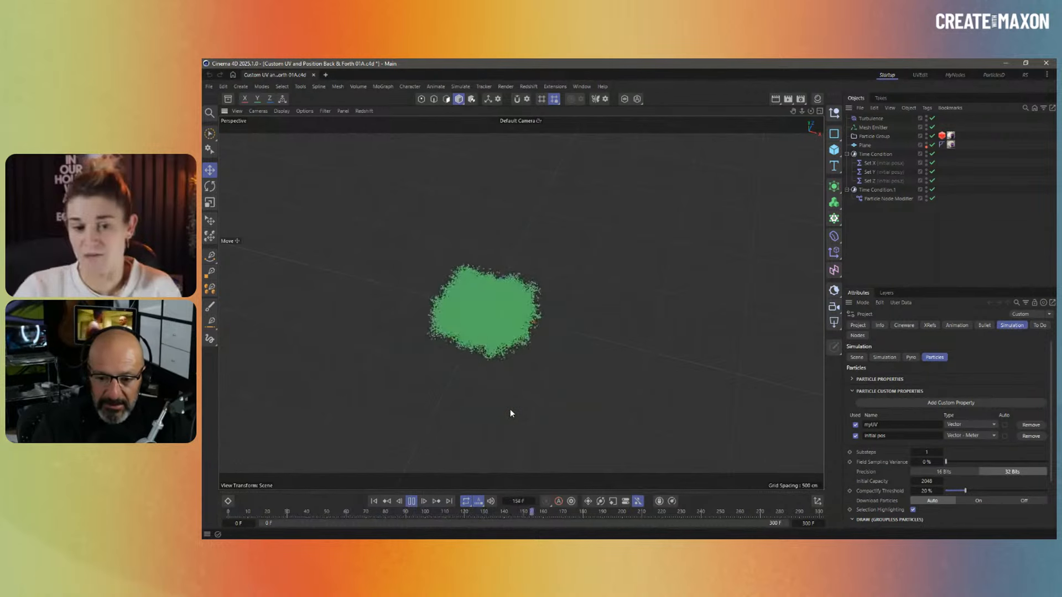
click(411, 502)
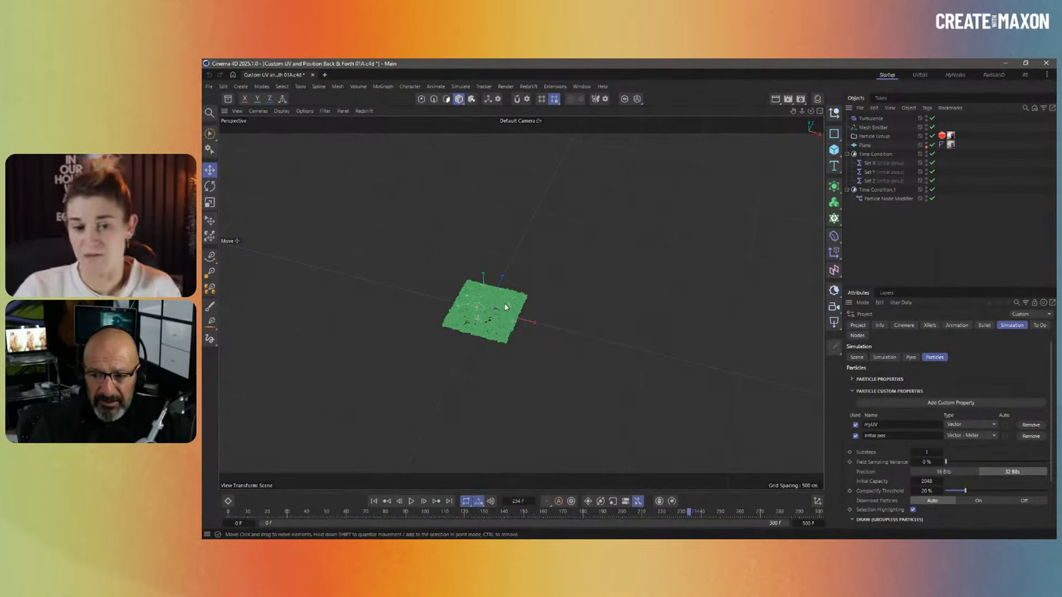
Inspect the Set X math modifier, the project's custom particle properties and the Particle Node Modifier's graph
click(863, 154)
click(867, 164)
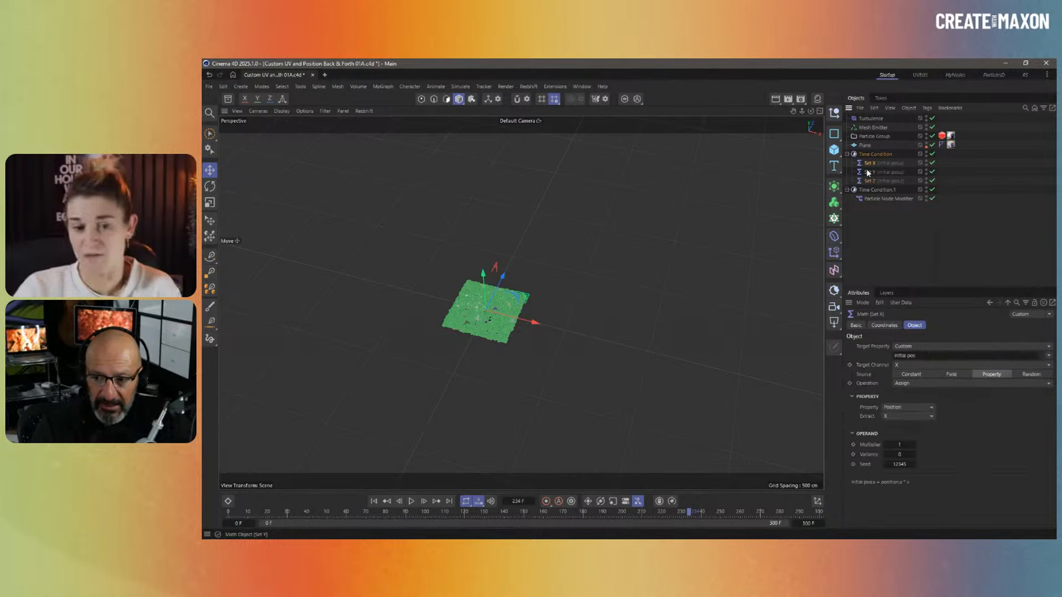
click(874, 224)
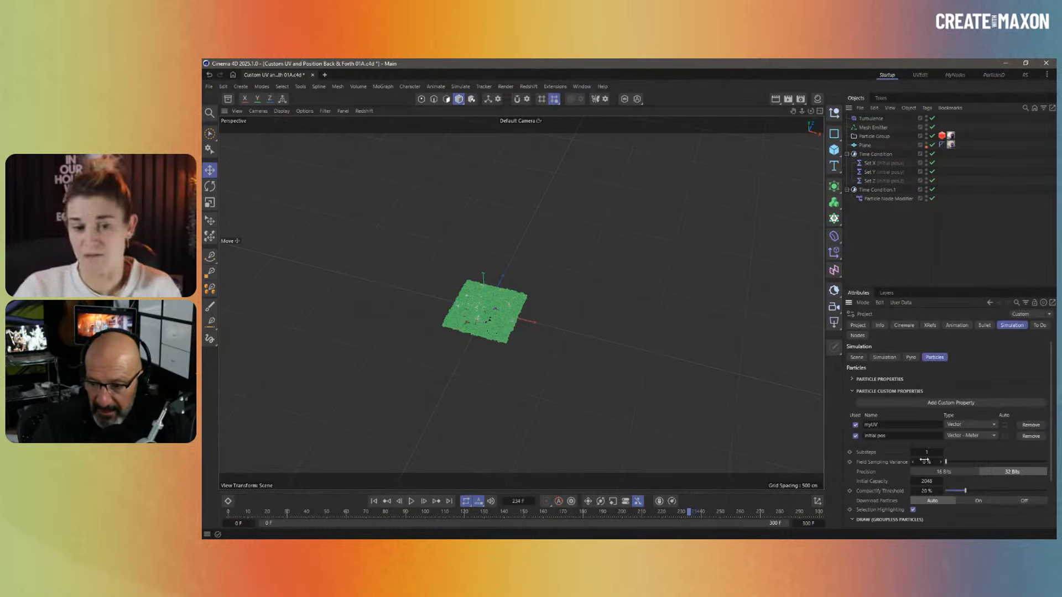
double_click(888, 199)
drag(740, 192, 634, 151)
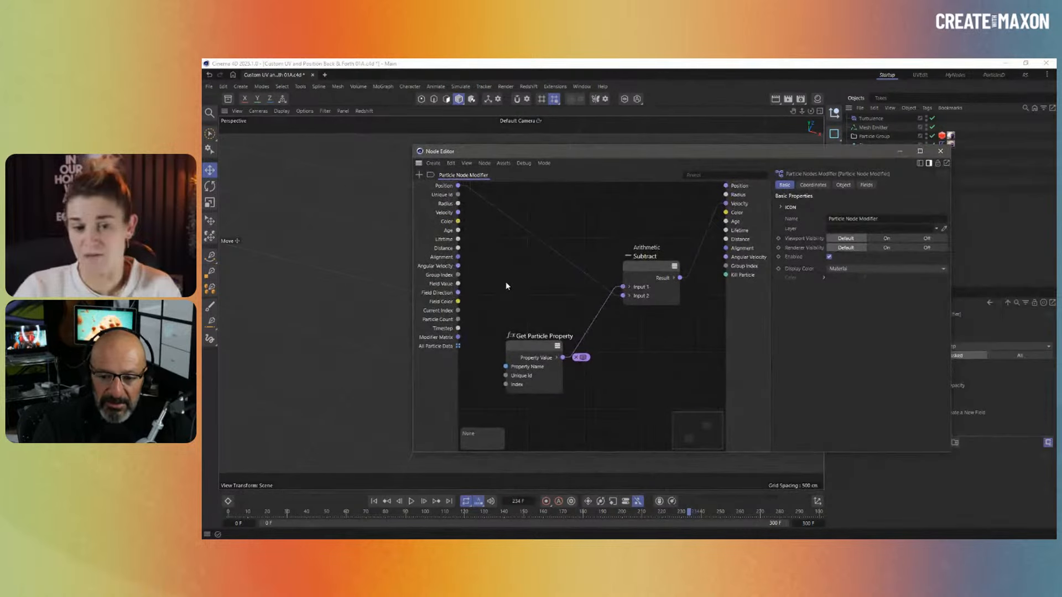
click(941, 151)
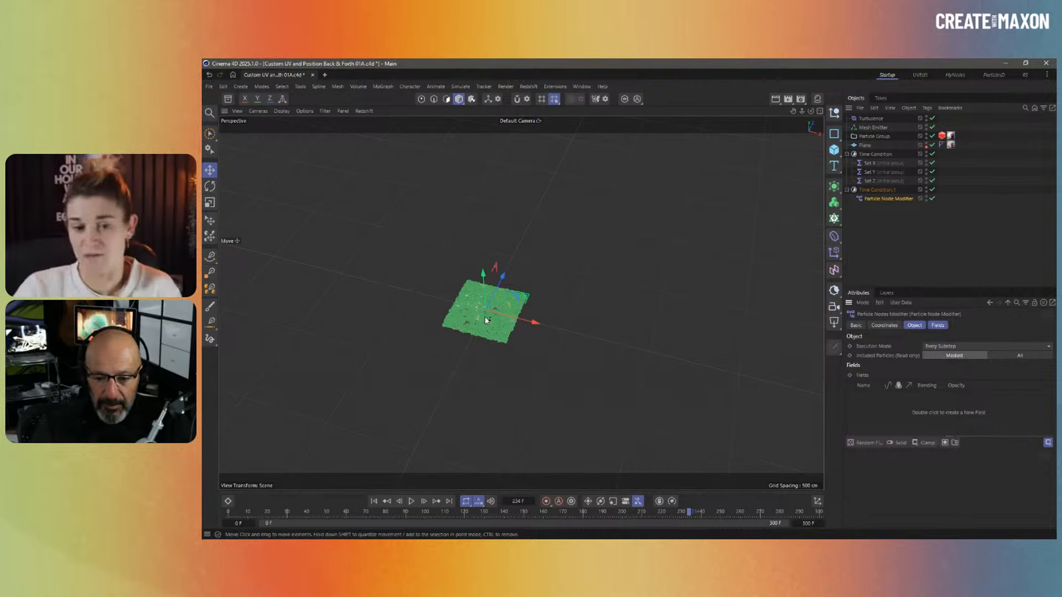
scroll(485, 320, up, 6)
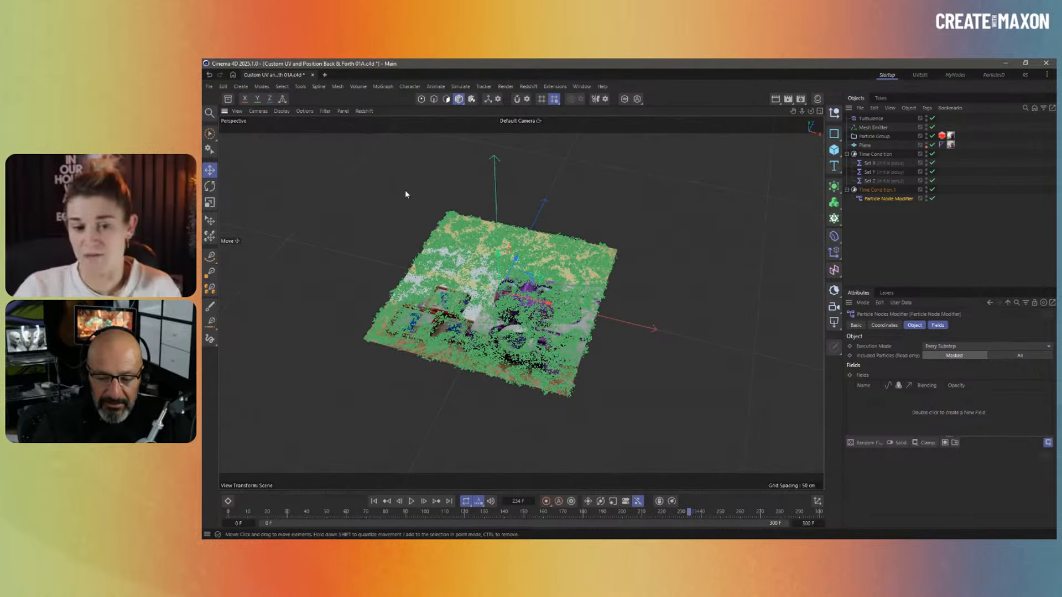
Close the Custom UV and Position Back & Forth 01A project without saving it, and load the saved example scenes together
click(312, 74)
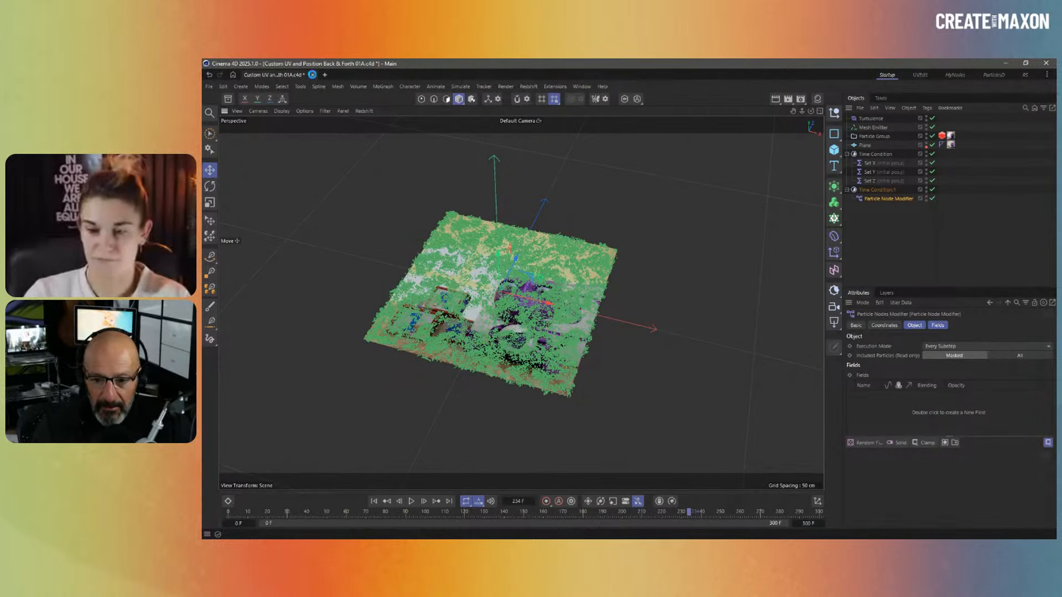
click(651, 340)
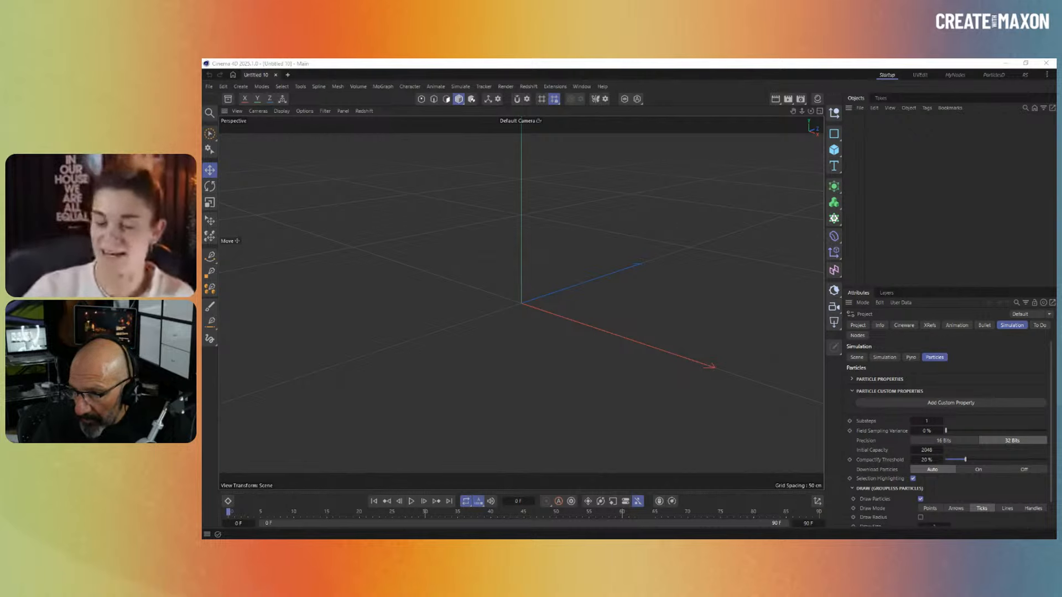
drag(719, 260, 515, 260)
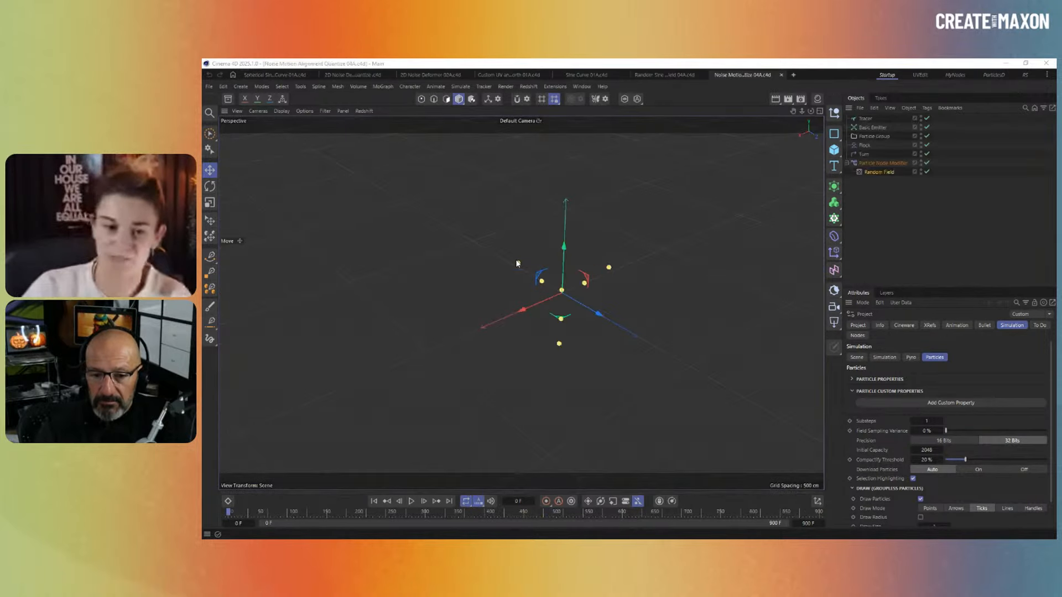
Play the Noise Motion Alignment Quantize 04A simulation and inspect the Particle Node Modifier's graph and its Random Field
click(892, 198)
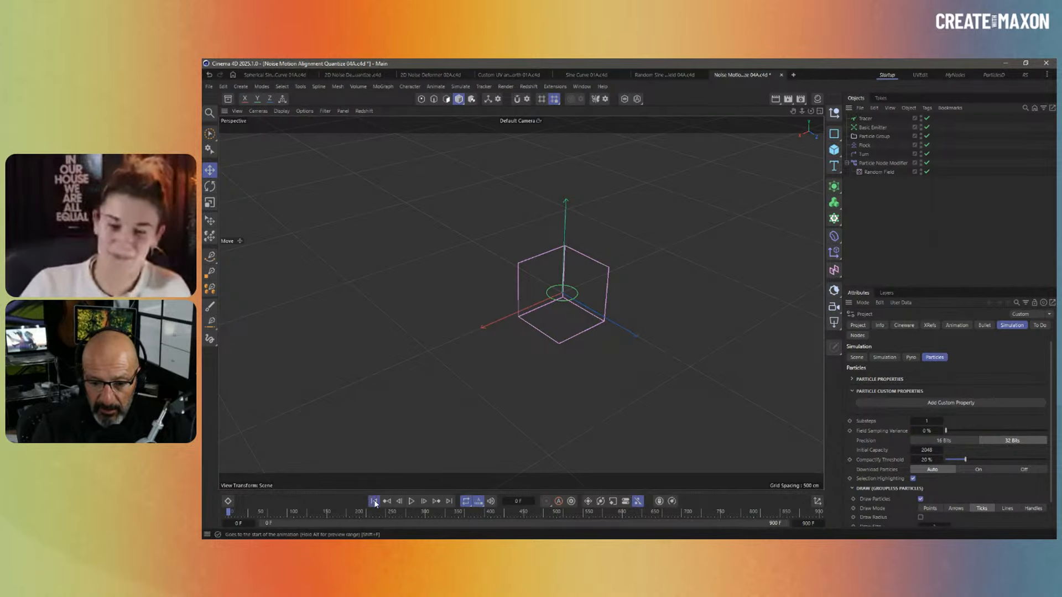
click(413, 503)
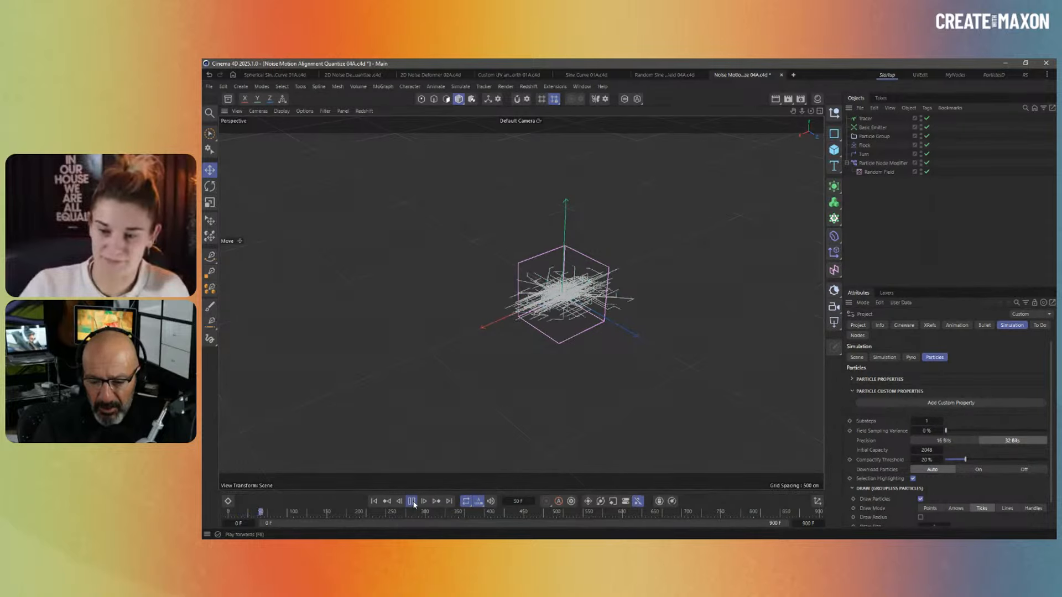
double_click(857, 164)
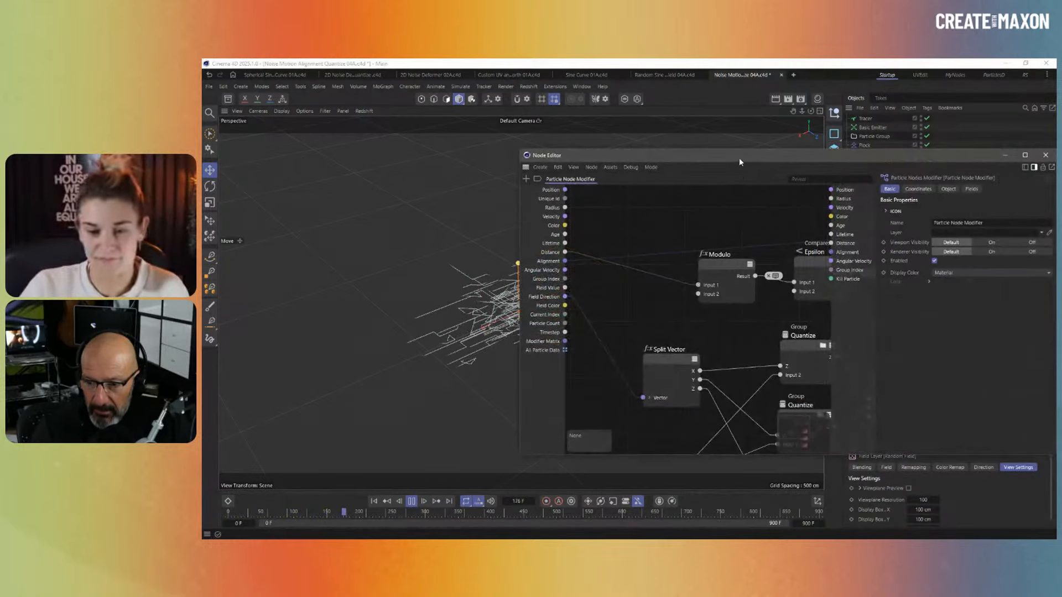
drag(739, 157, 885, 356)
click(861, 173)
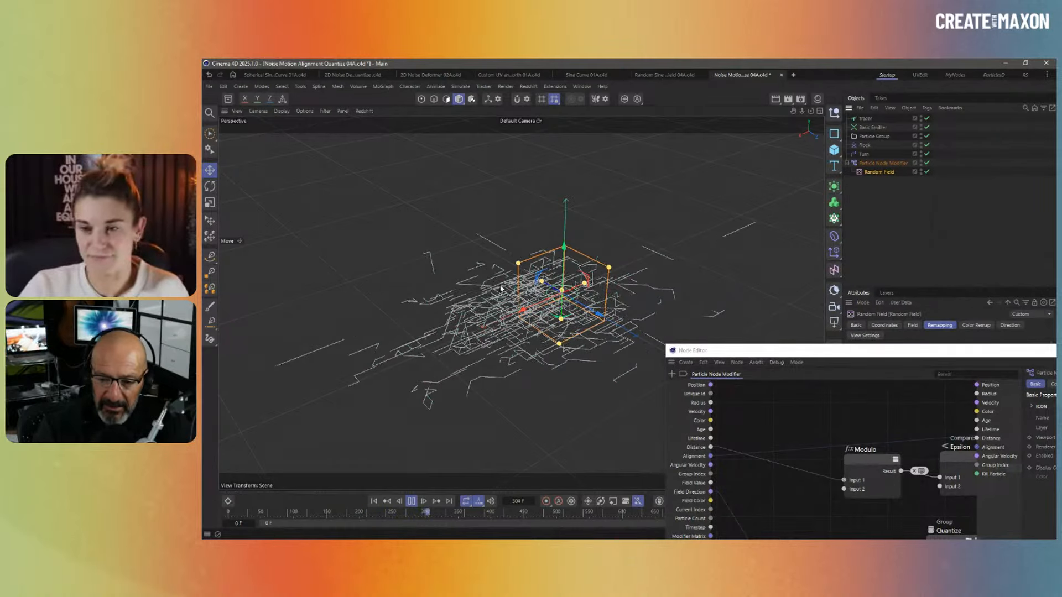
Open the uppermost Quantize group in the Particle Node Modifier's graph, and stop and rewind the simulation
drag(750, 350, 442, 139)
middle_drag(575, 307, 498, 240)
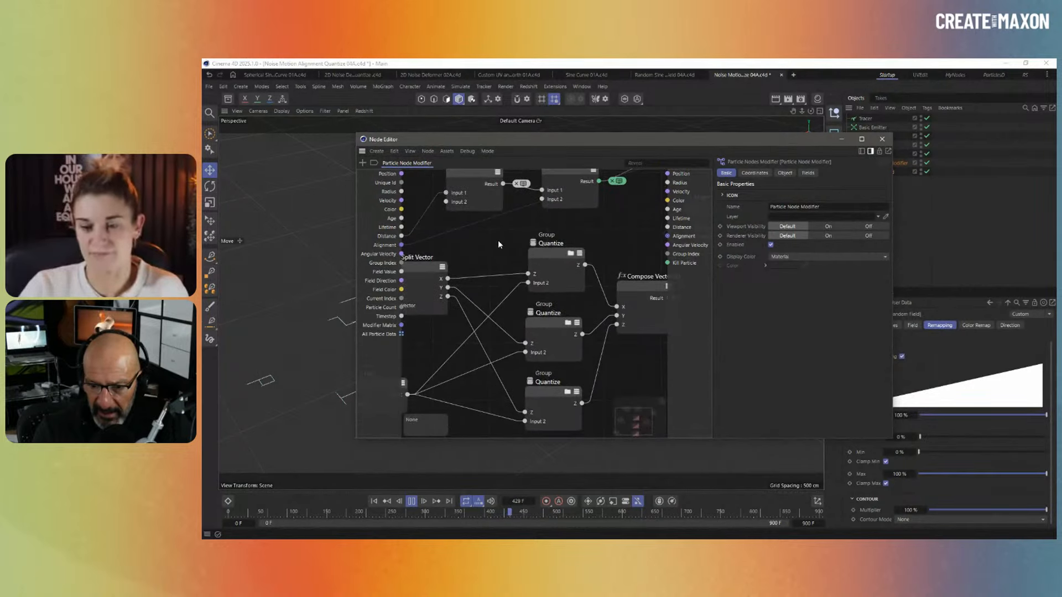
click(570, 254)
scroll(669, 266, up, 3)
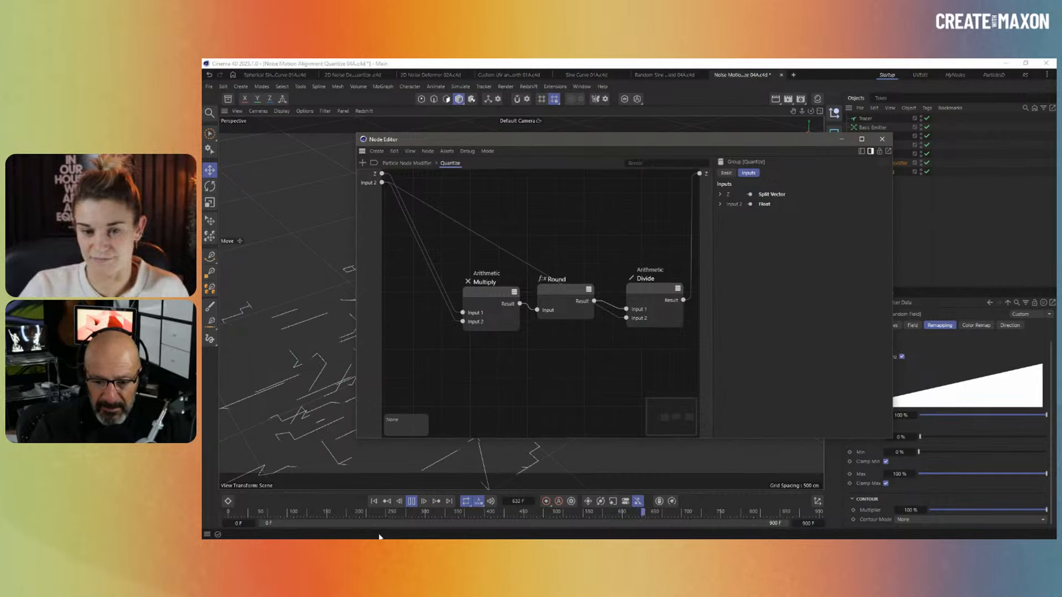
click(410, 502)
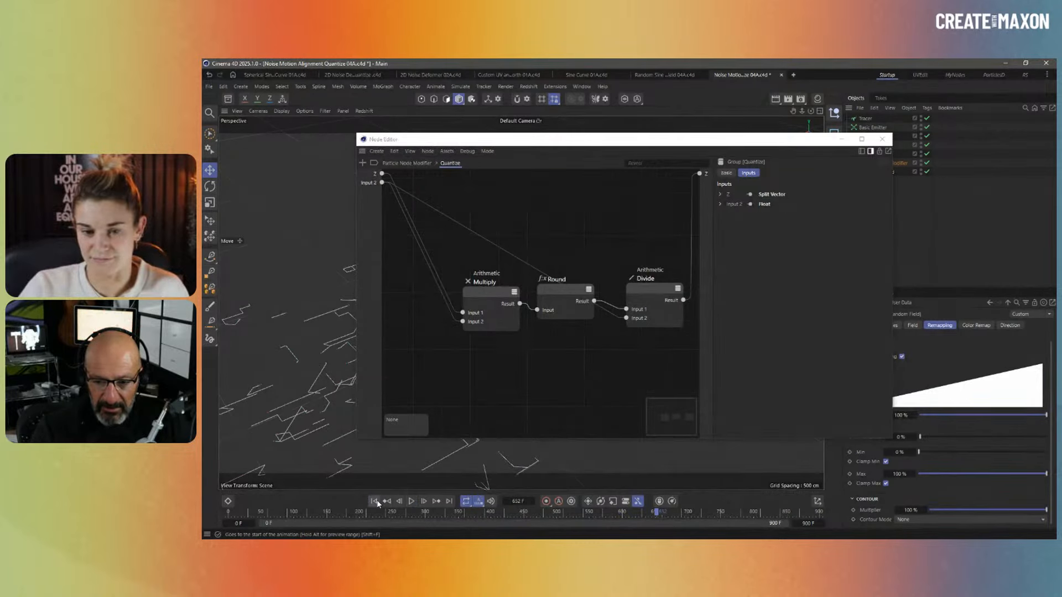
click(375, 501)
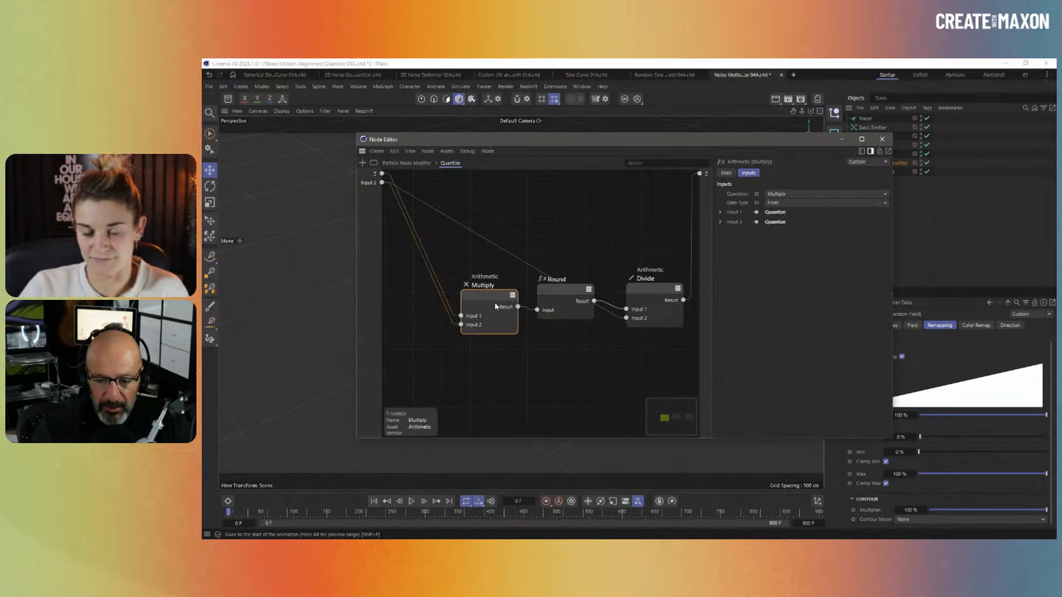
Reposition the Multiply, Round and Divide nodes inside the Quantize group to spread them apart
drag(494, 302, 488, 314)
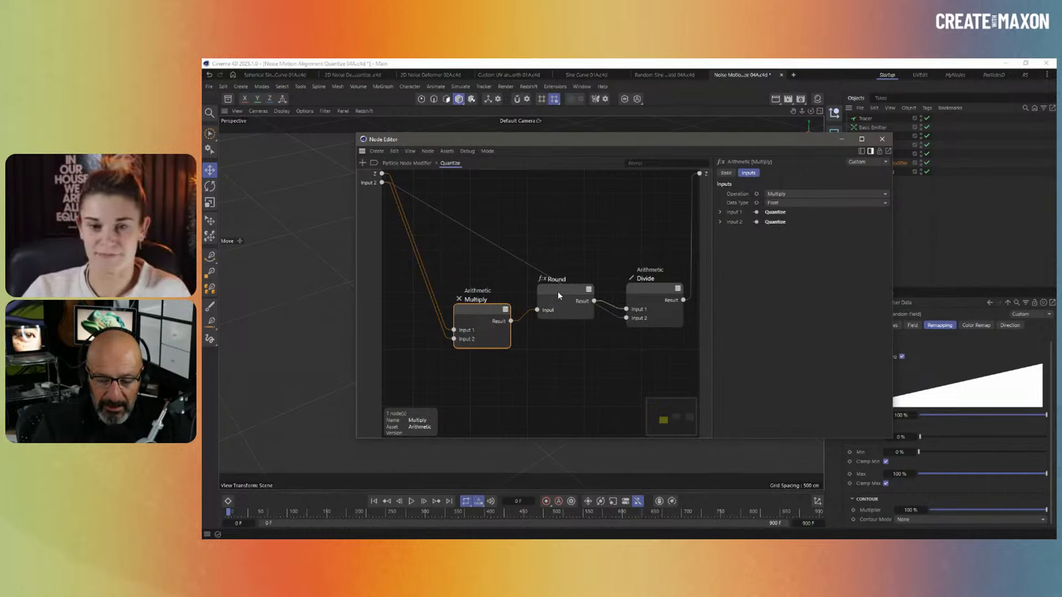
drag(479, 310, 479, 309)
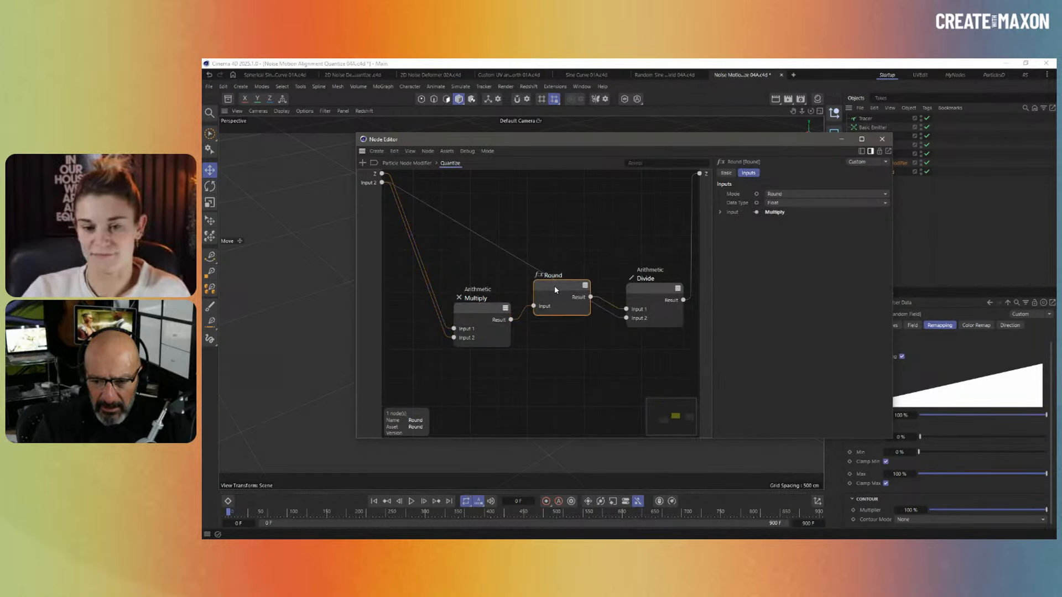
drag(554, 285, 550, 282)
drag(649, 315, 647, 281)
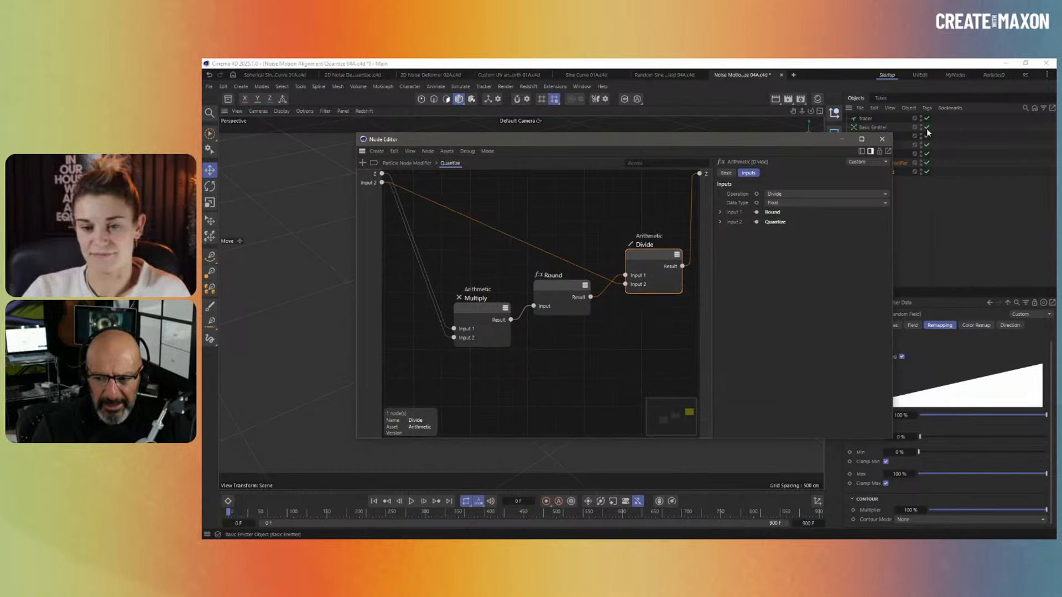
Close the Node Editor, and play and stop the Noise Motion Alignment Quantize simulation
click(881, 139)
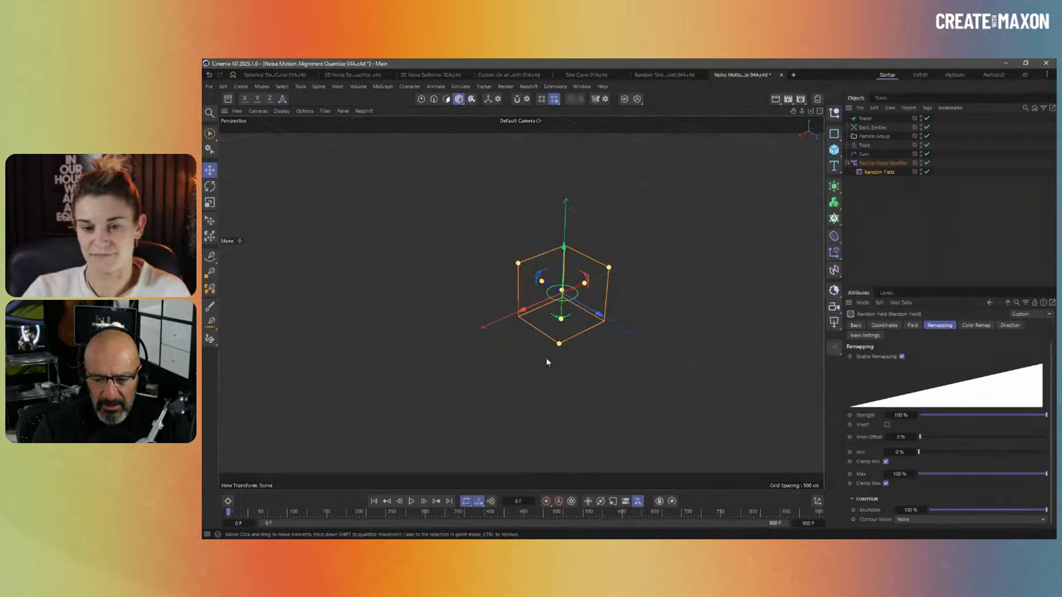
click(411, 502)
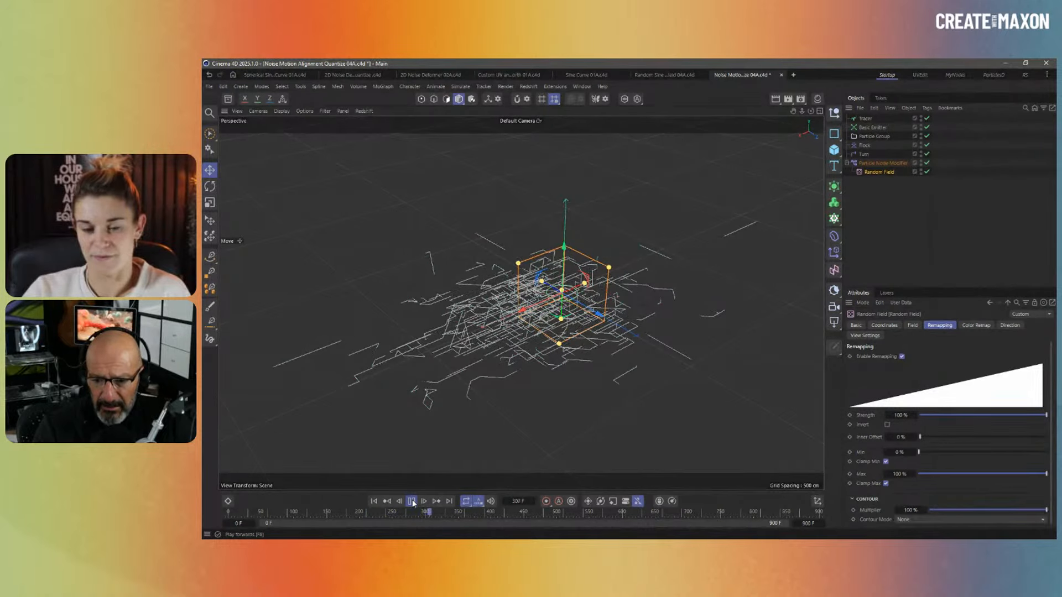
click(412, 502)
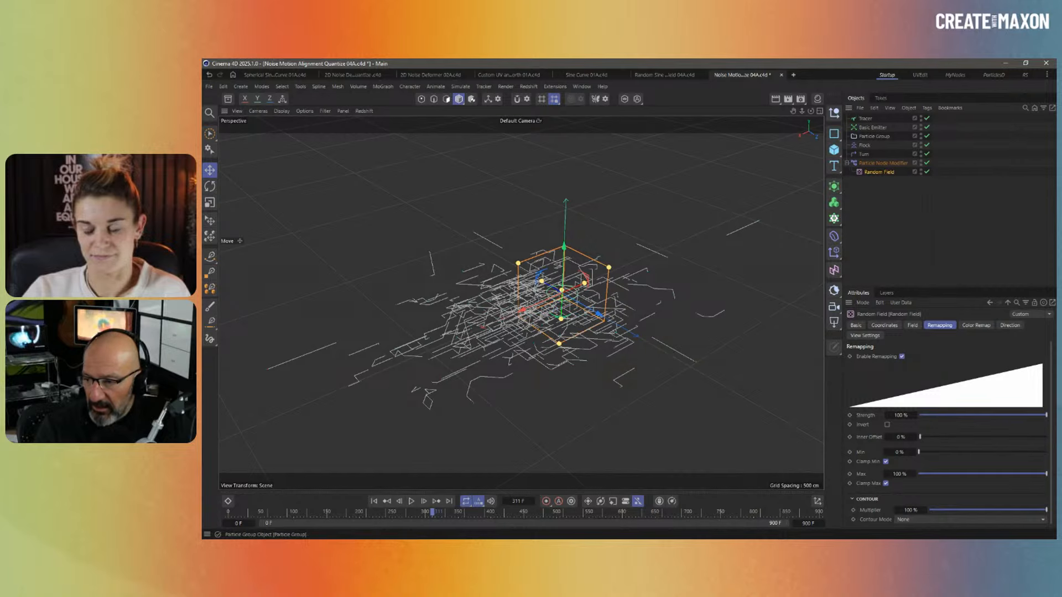
Switch to the Random Sine Curve Field 04A project, and play and stop its simulation
click(660, 74)
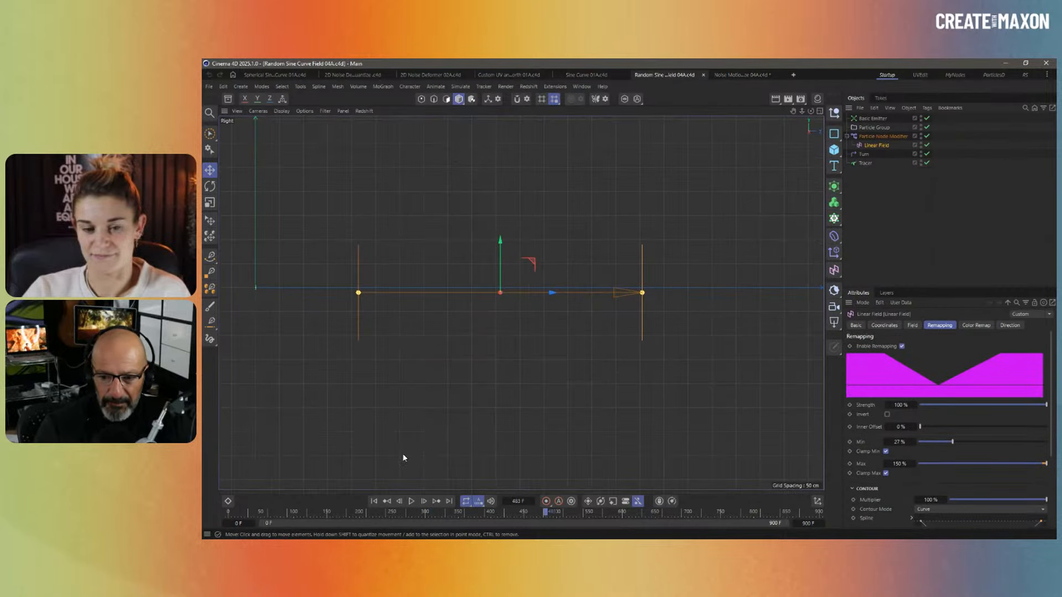
click(412, 502)
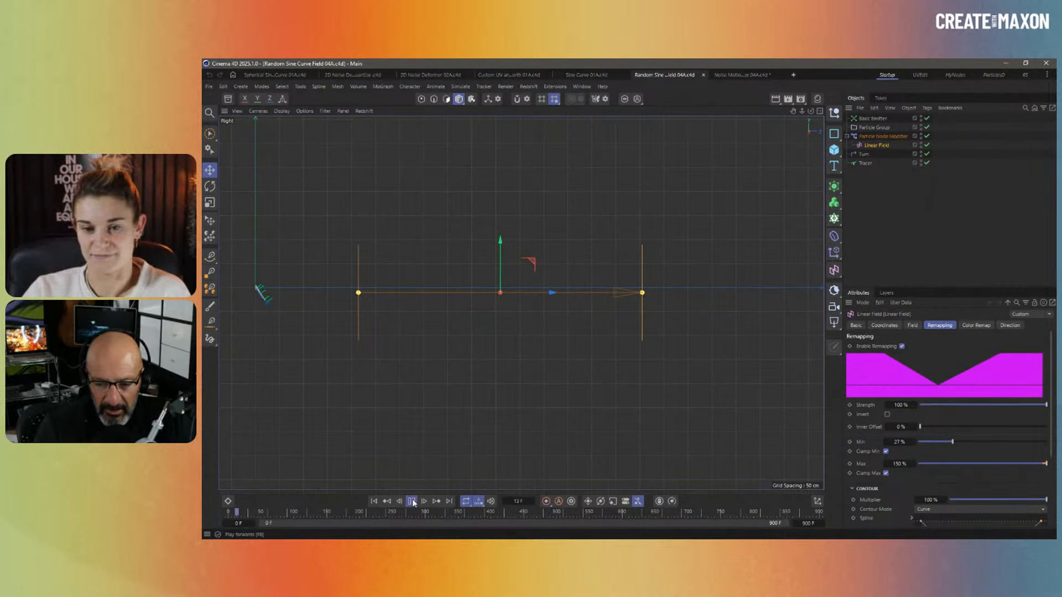
click(413, 503)
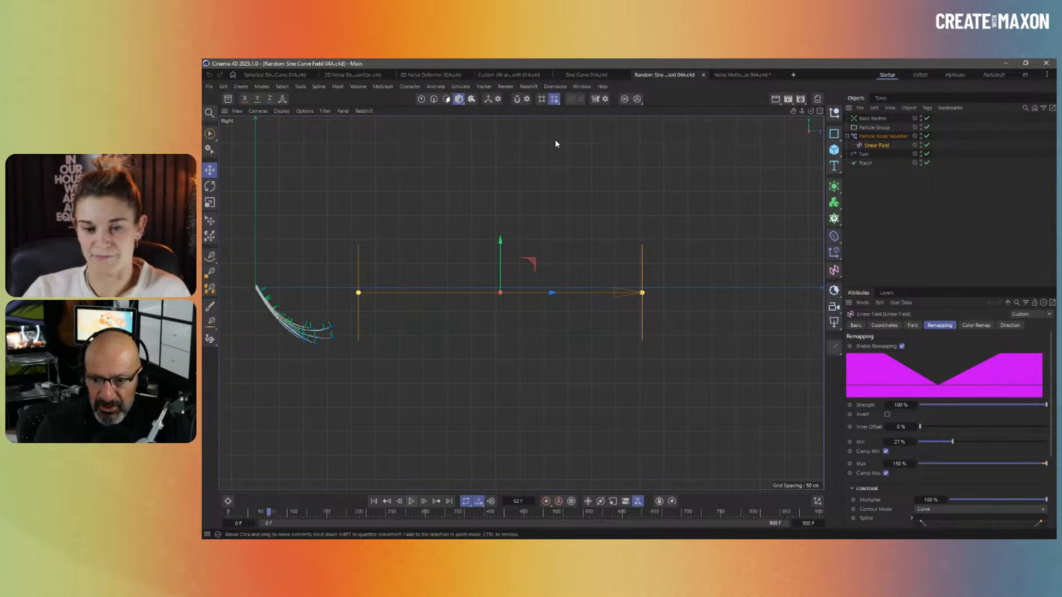
Switch to the 2D Noise Deformer 02A project, and play and stop its simulation
click(499, 74)
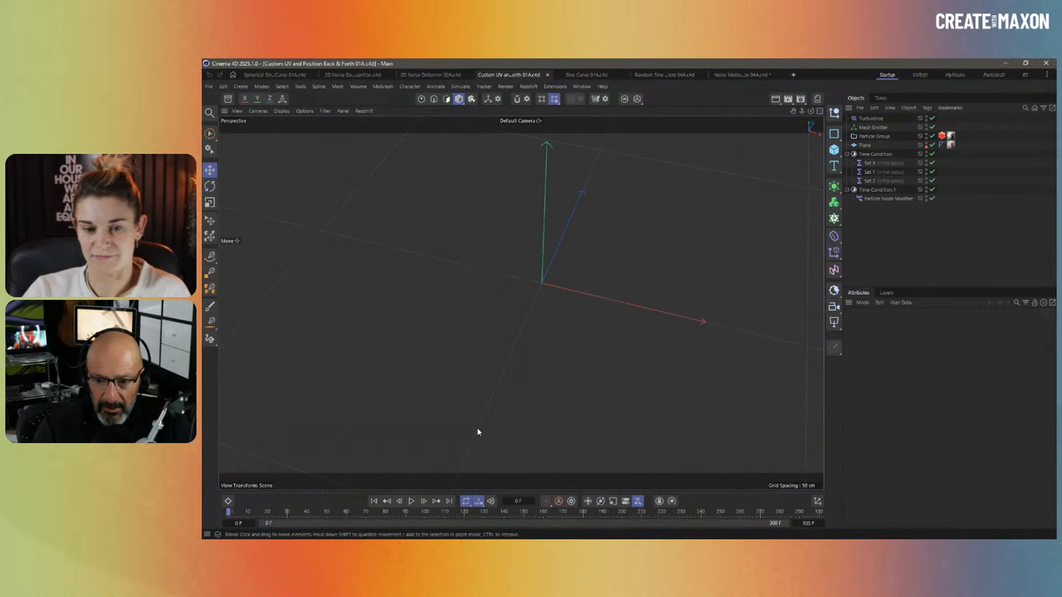
click(415, 75)
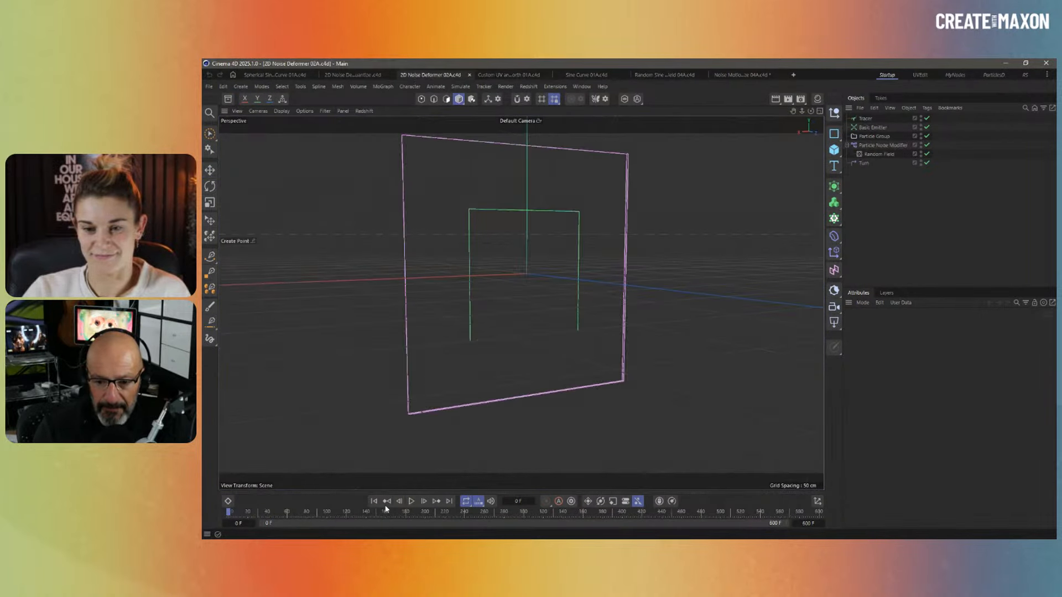
click(413, 501)
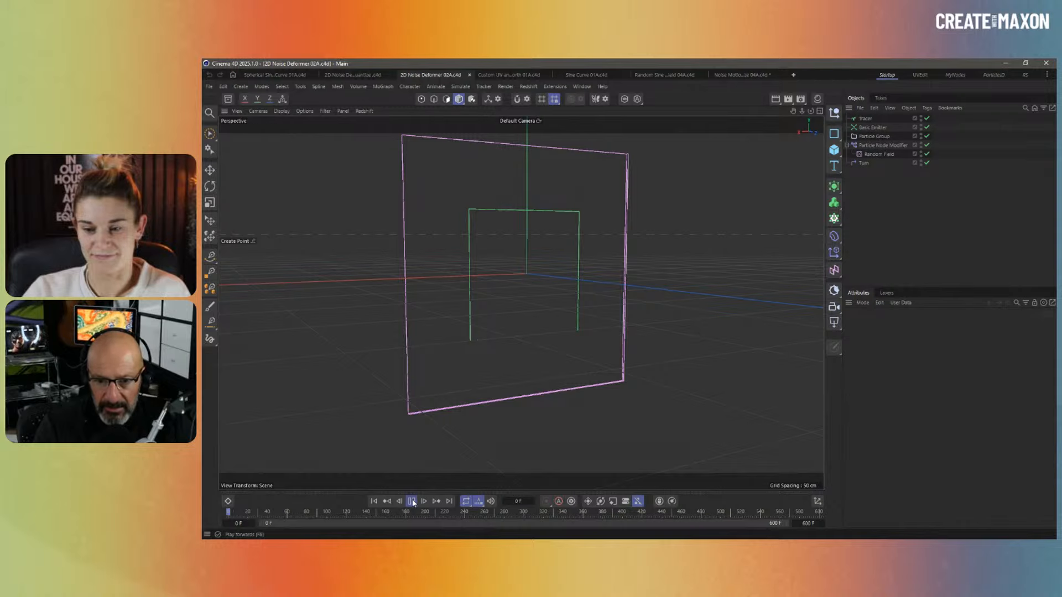
click(413, 502)
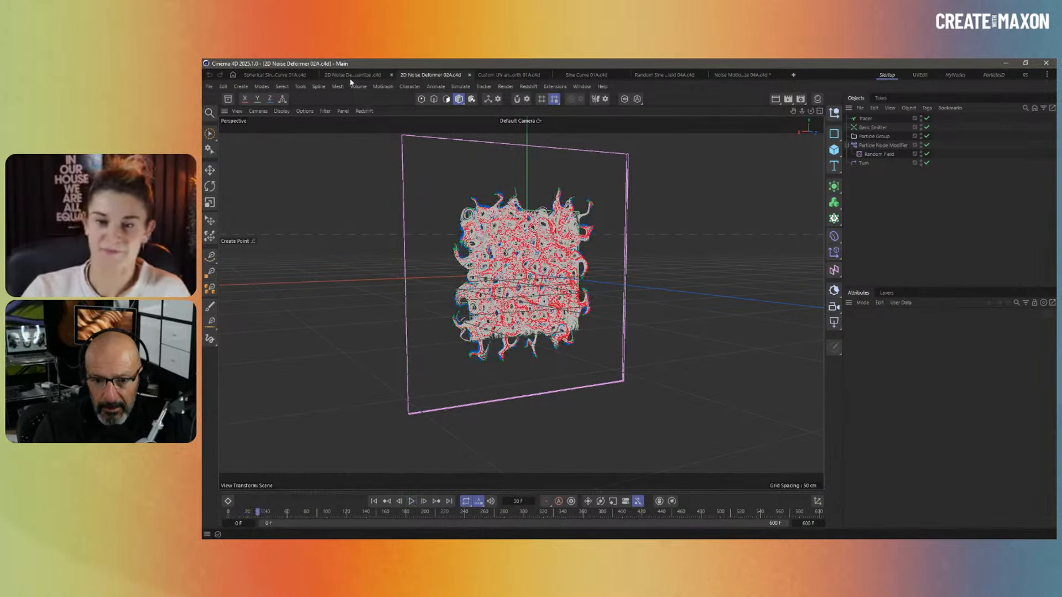
Switch to the 2D Noise Deformer 02A Quantize project, and play and stop its simulation
click(352, 76)
click(411, 502)
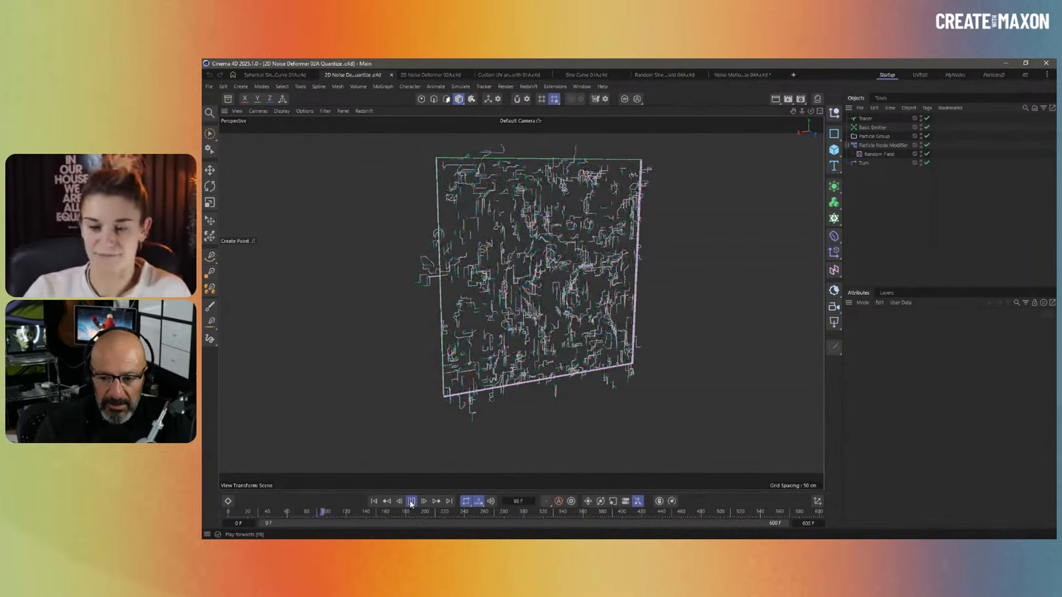
click(411, 503)
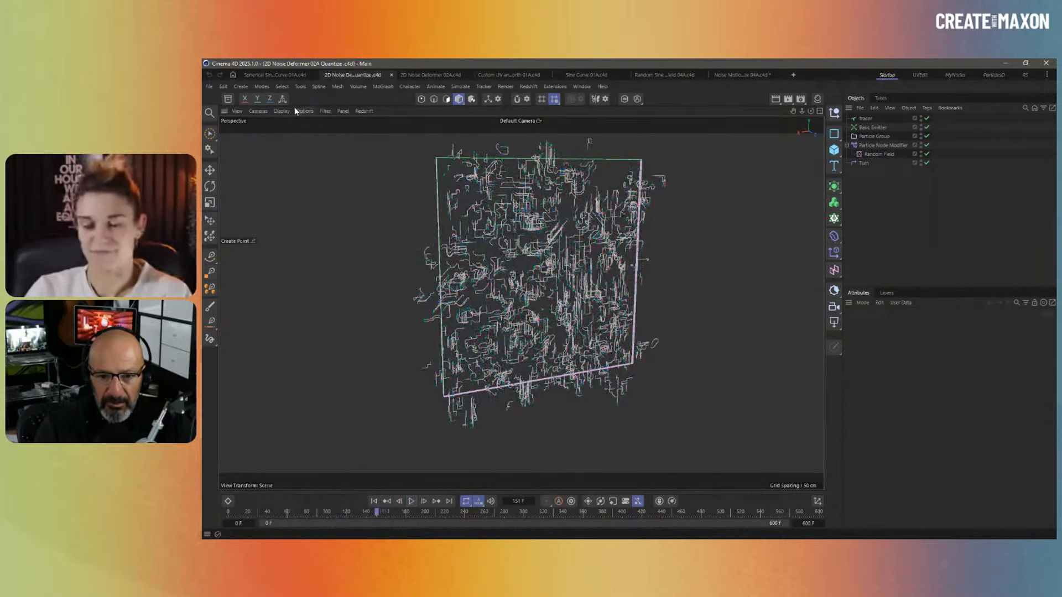
Play the Spherical Sine Curve 01A project's simulation and open its Particle Node Modifier graph in an enlarged Node Editor showing all nodes
click(269, 76)
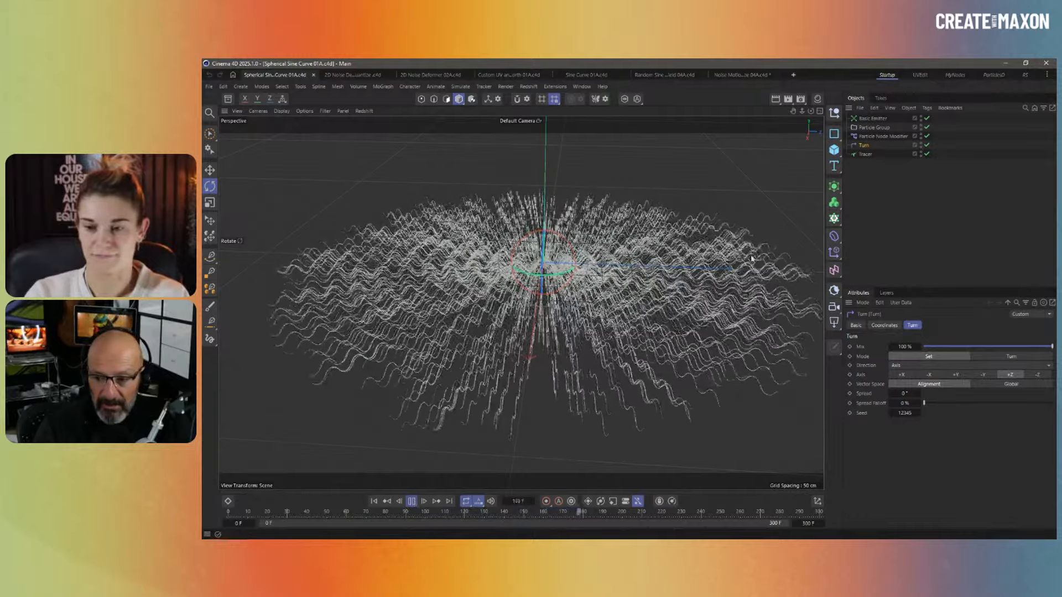
double_click(854, 138)
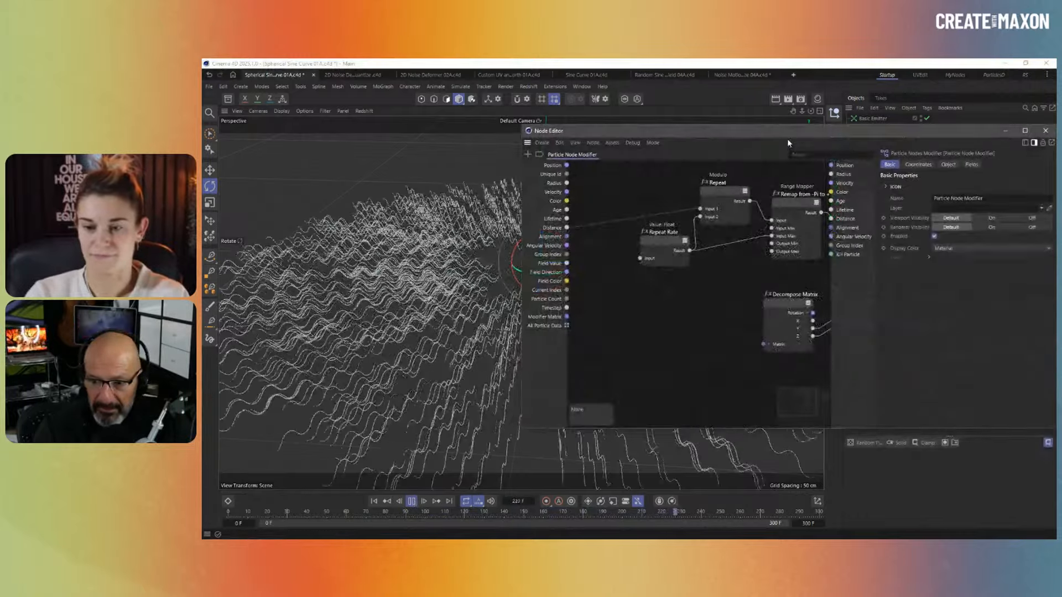
drag(786, 134, 568, 136)
middle_drag(507, 369, 426, 377)
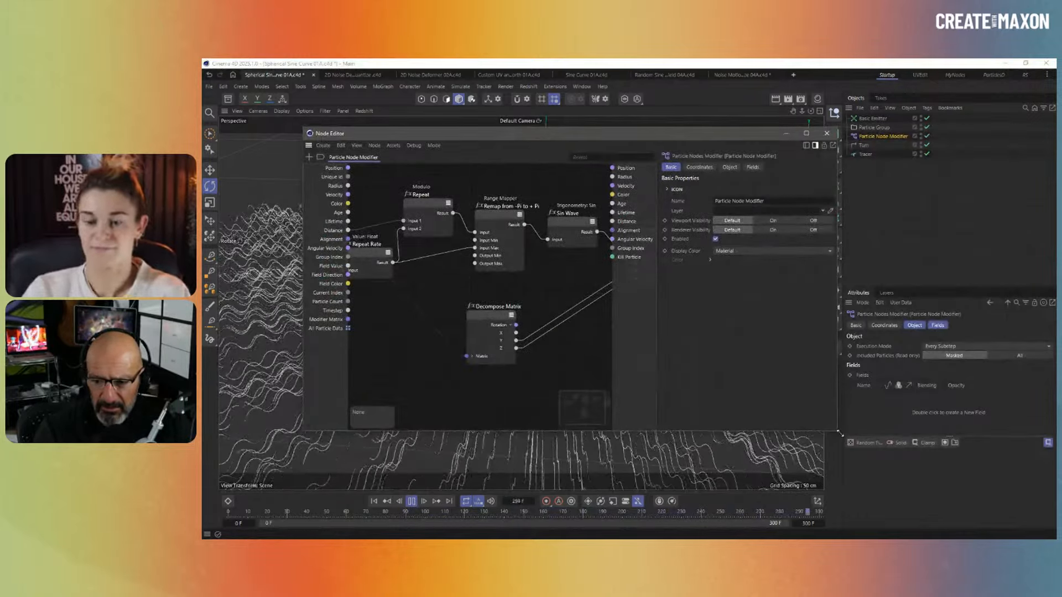
drag(838, 431, 1061, 489)
middle_drag(670, 402, 752, 416)
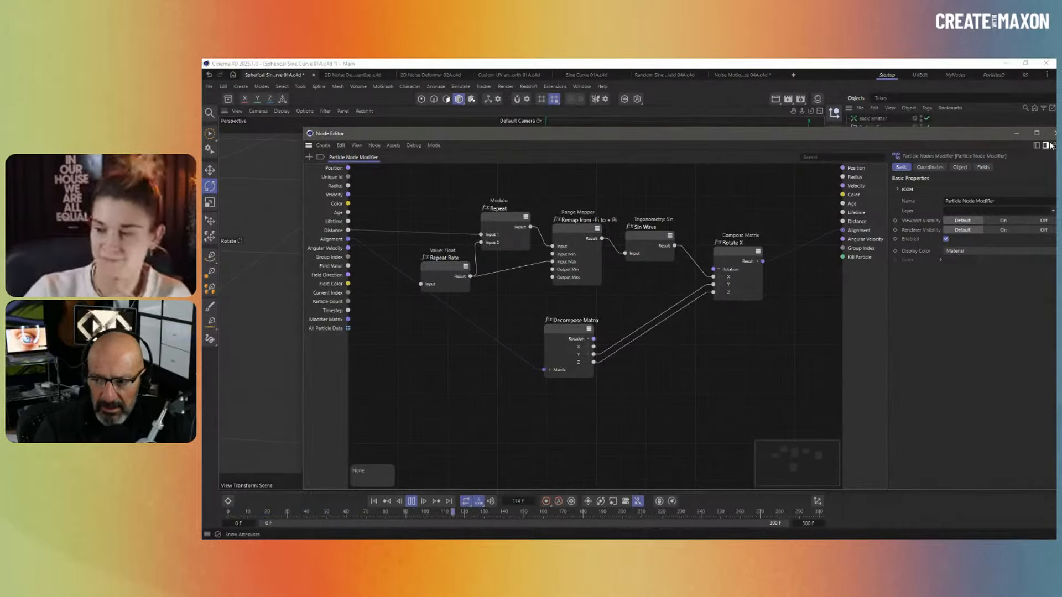
Close the Node Editor, and stop and rewind the Spherical Sine Curve simulation
drag(1021, 133, 955, 135)
click(992, 136)
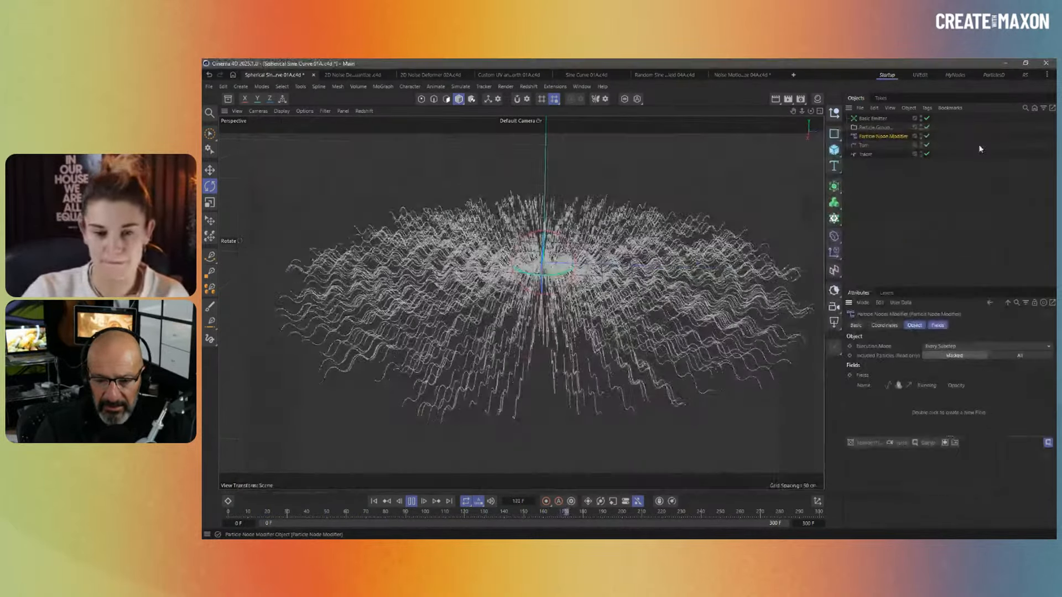
click(411, 501)
key(shift+f)
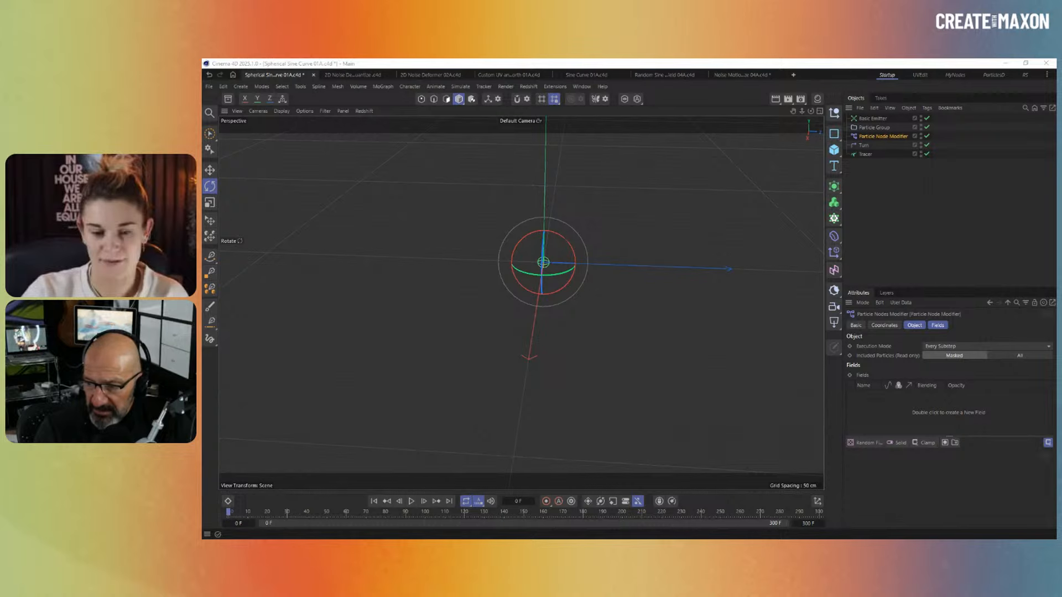
Look back through the other open example projects and return to Spherical Sine Curve 01A
click(724, 73)
click(586, 74)
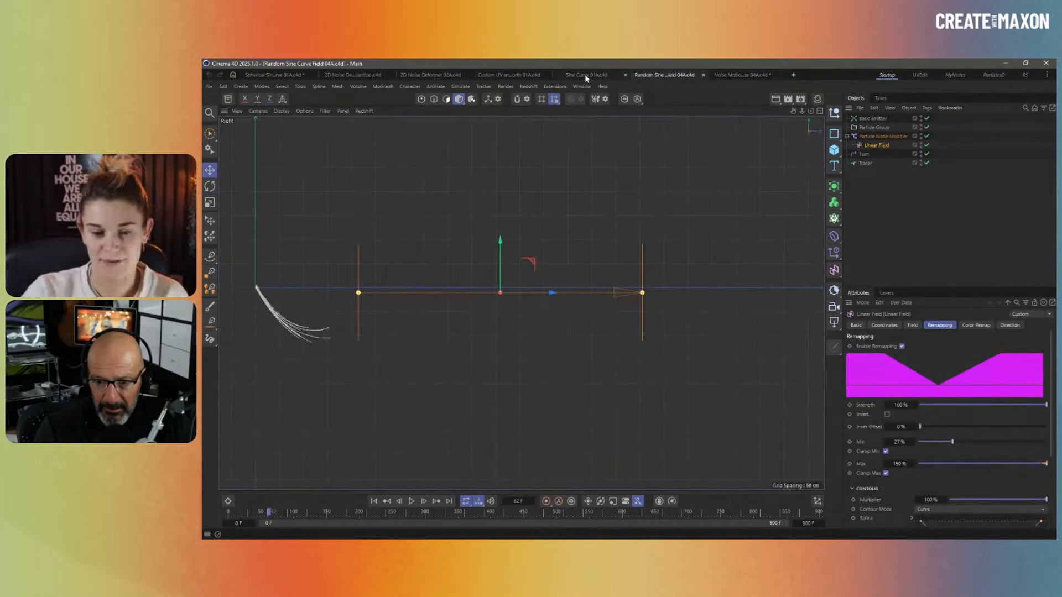
click(434, 73)
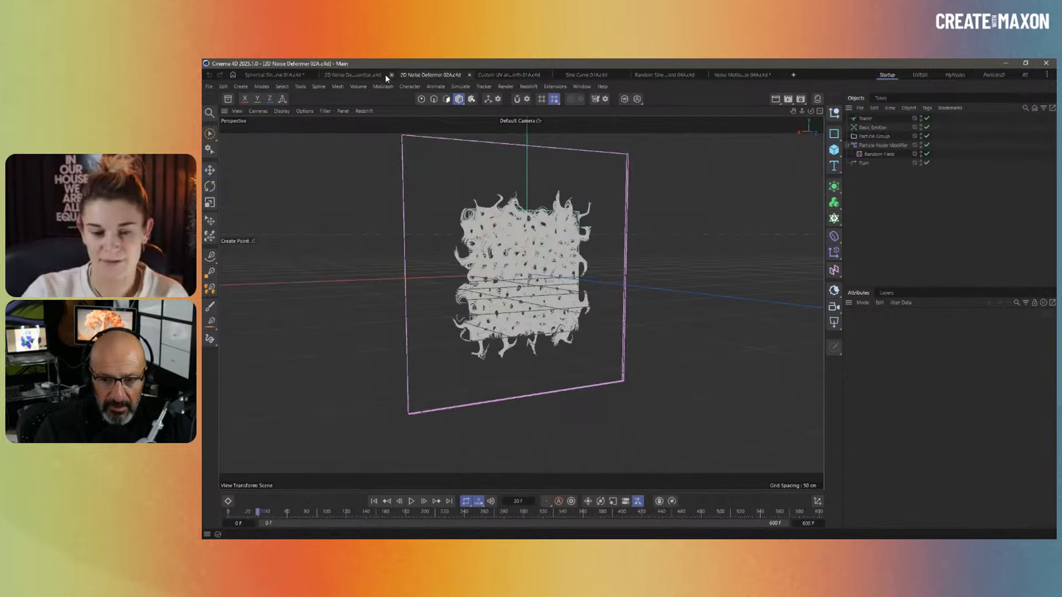
click(356, 74)
click(292, 75)
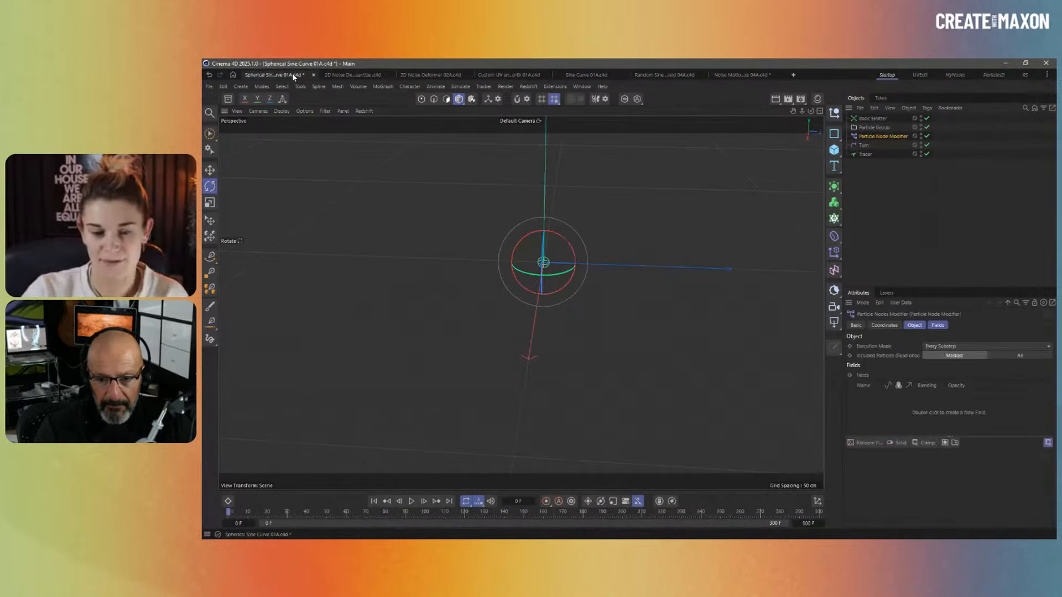